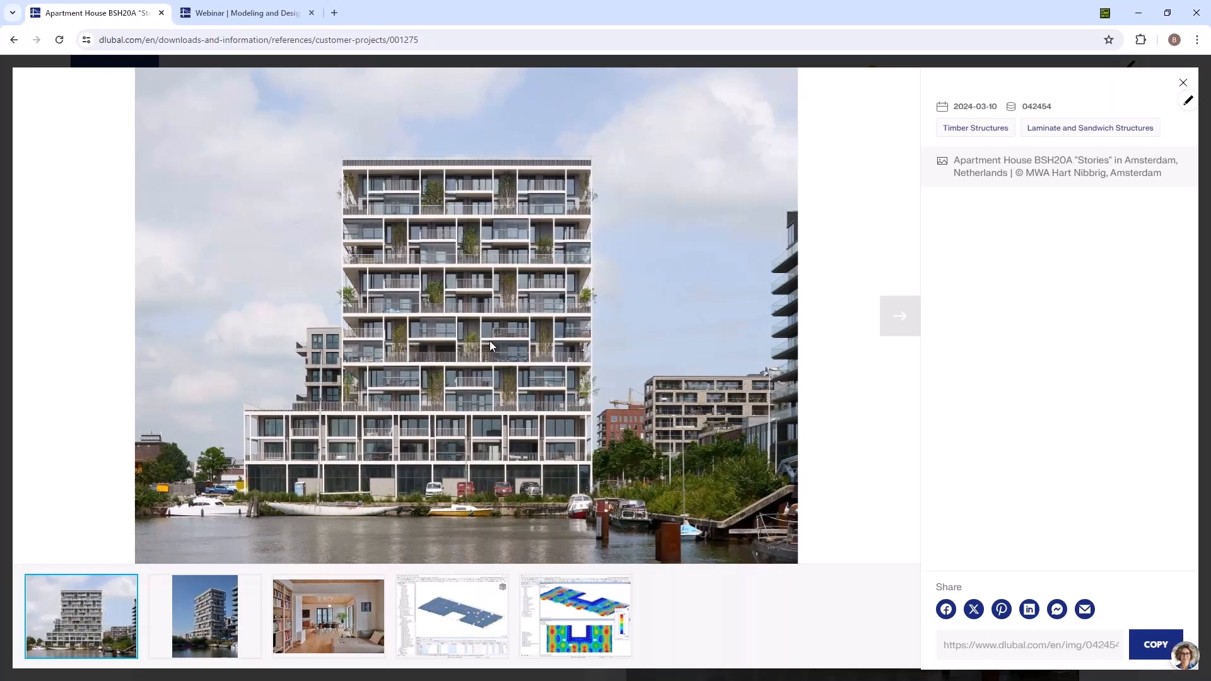
Step: Browse the Apartment House BSH20A gallery forward to the RFEM model image of the cross-laminated timber plate
left_click(899, 316)
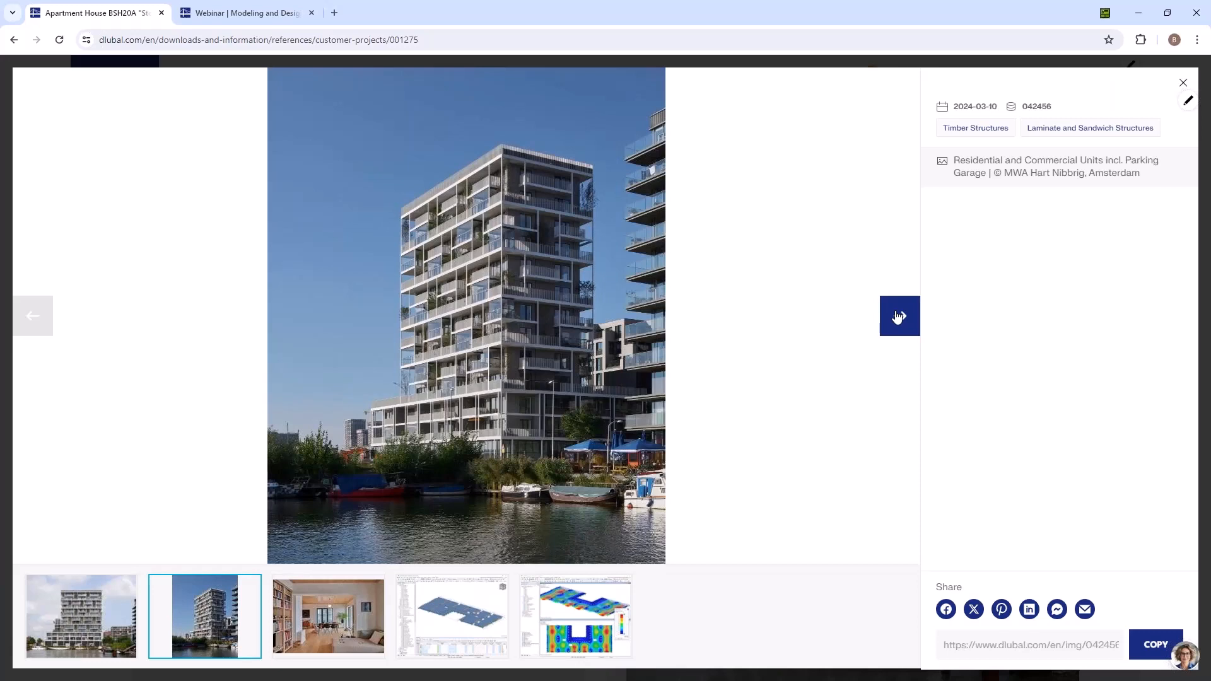
left_click(898, 316)
left_click(898, 316)
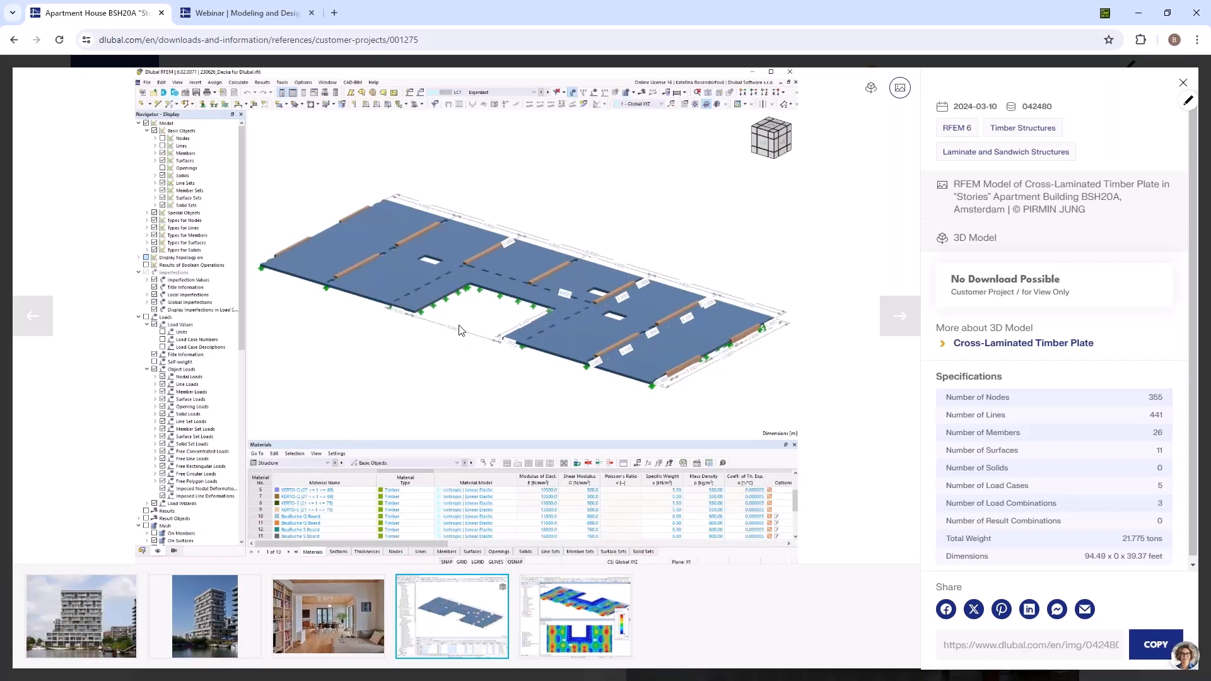
Step: Switch to the webinar page on modeling and design of frame structures in RFEM 6 and look through it
left_click(245, 14)
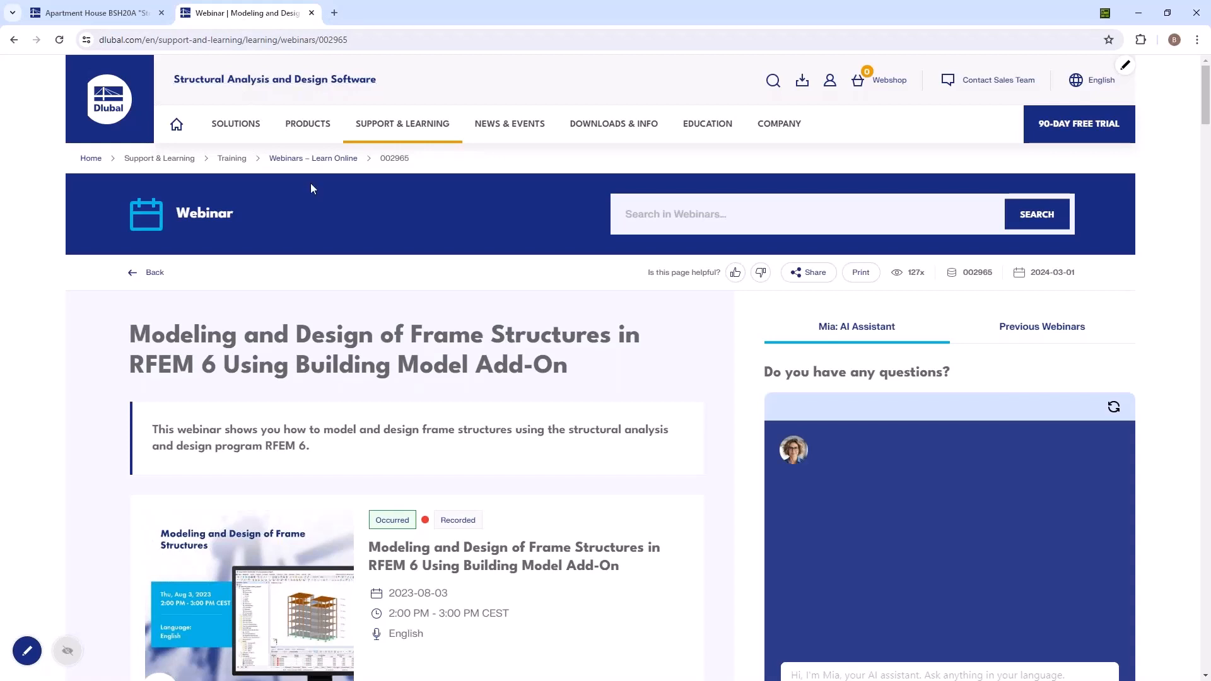
scroll(372, 306, "down", 7)
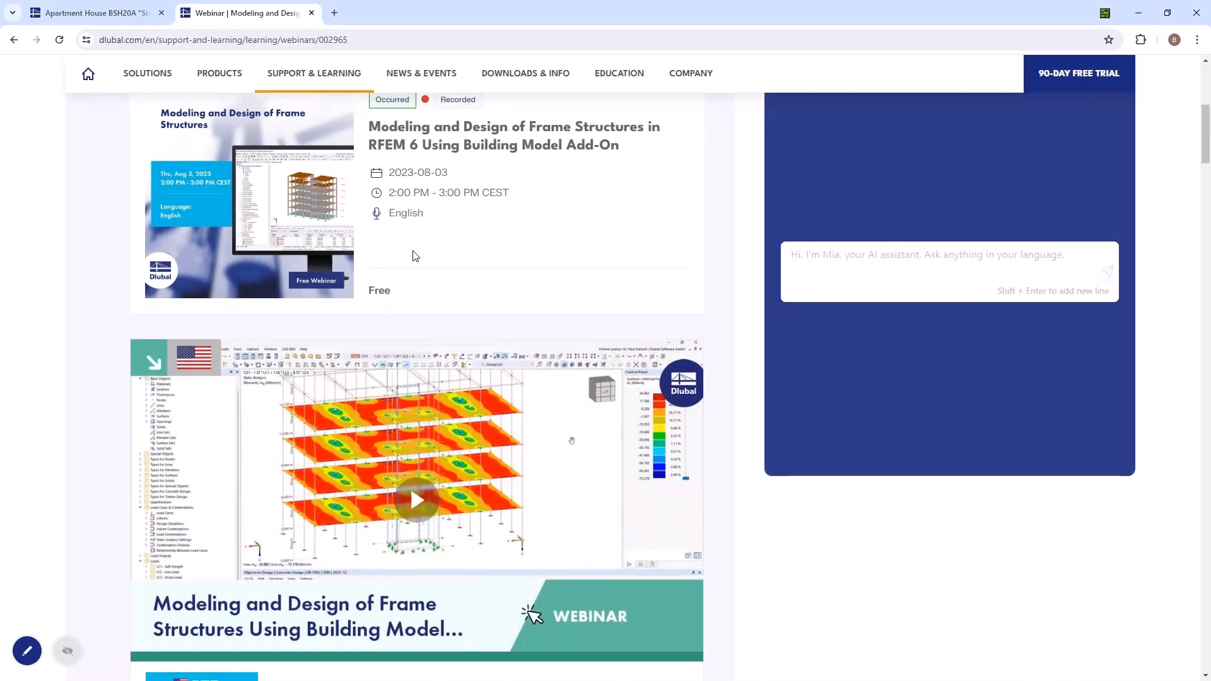
scroll(413, 251, "down", 3)
scroll(413, 251, "up", 10)
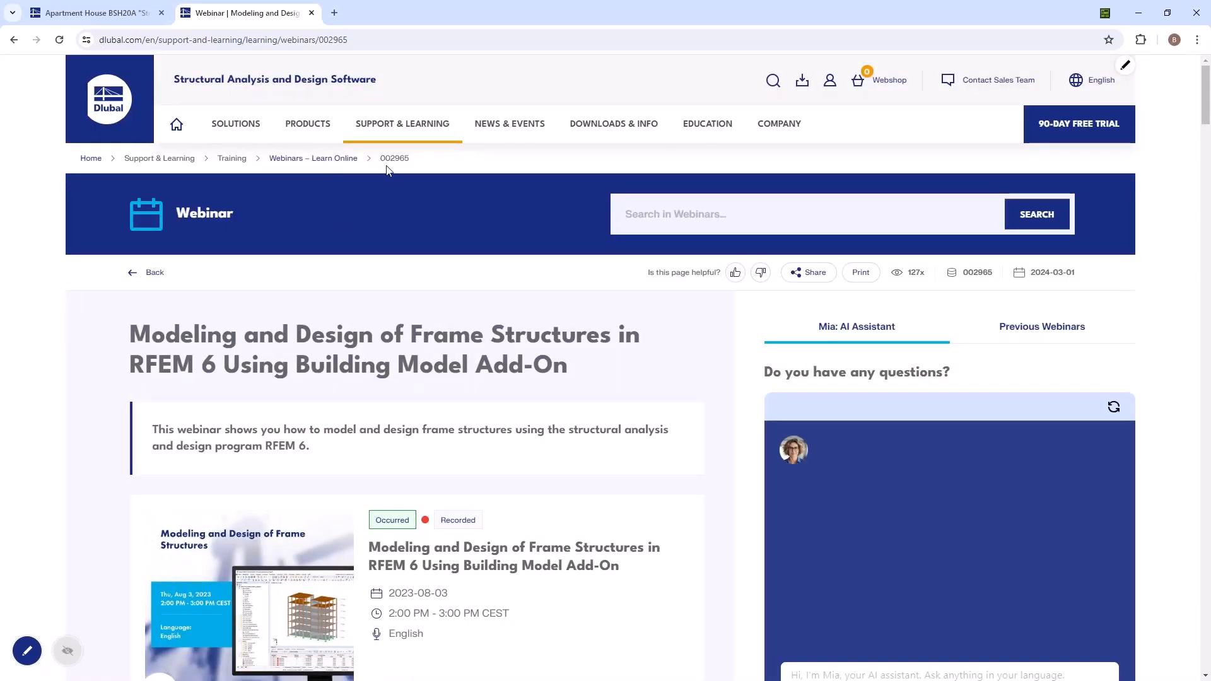
scroll(389, 186, "down", 6)
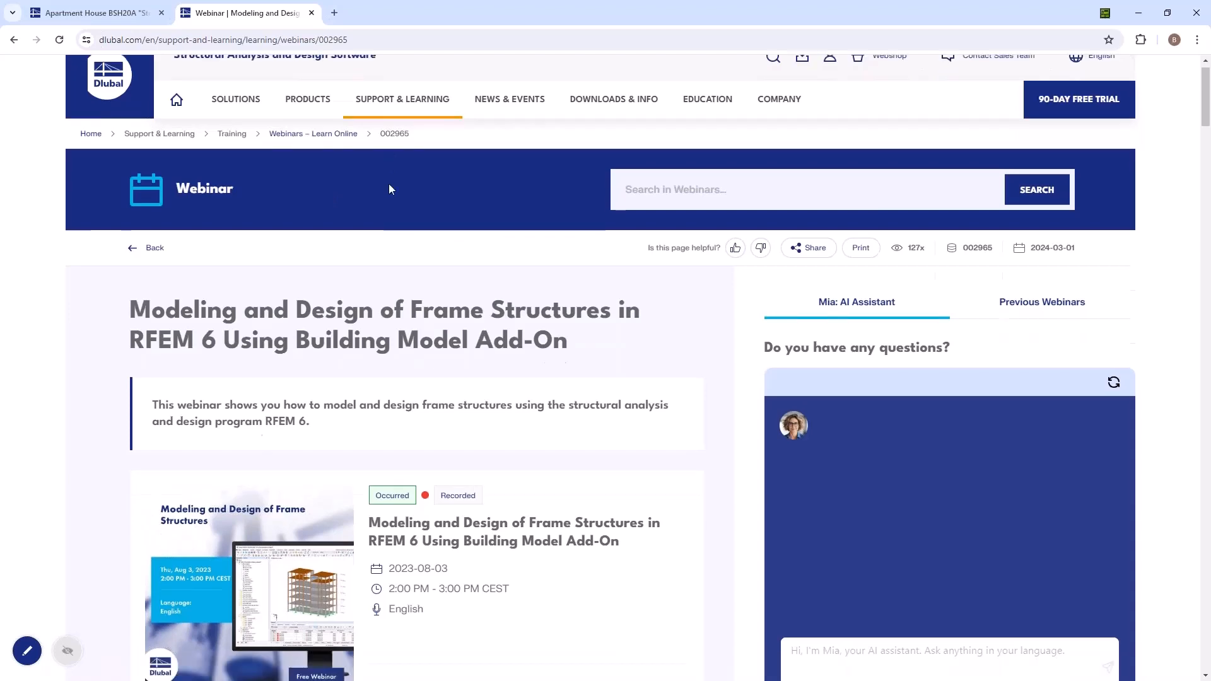
scroll(441, 319, "up", 6)
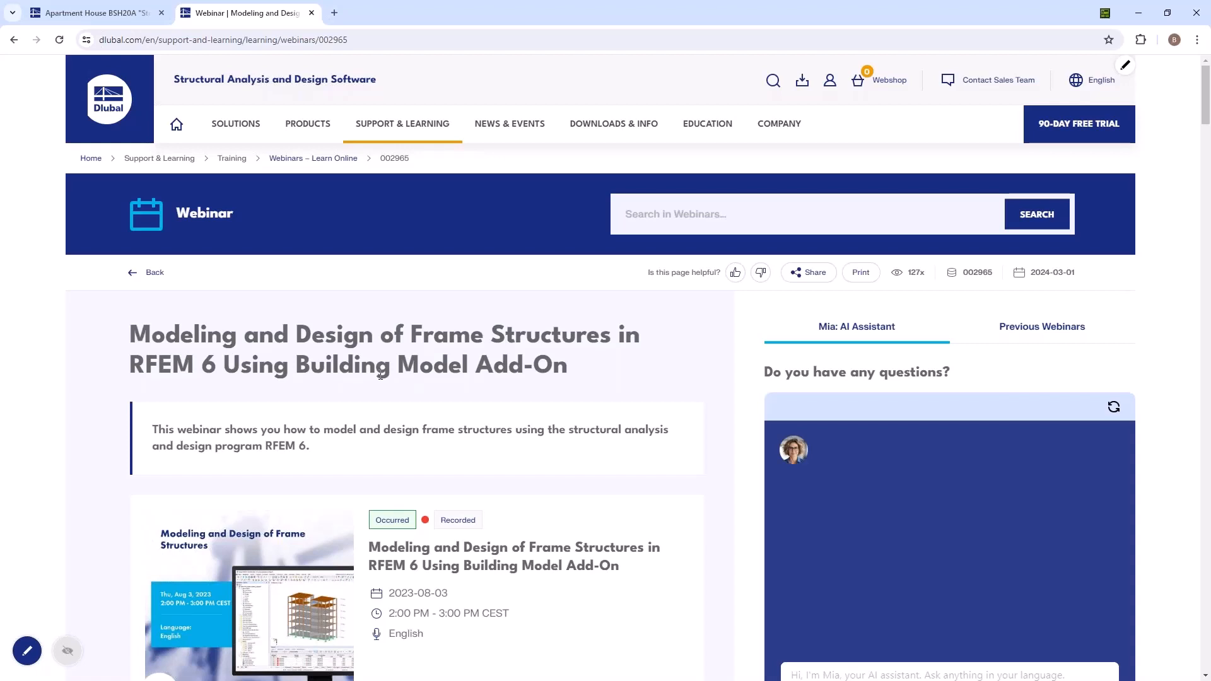
scroll(359, 446, "down", 3)
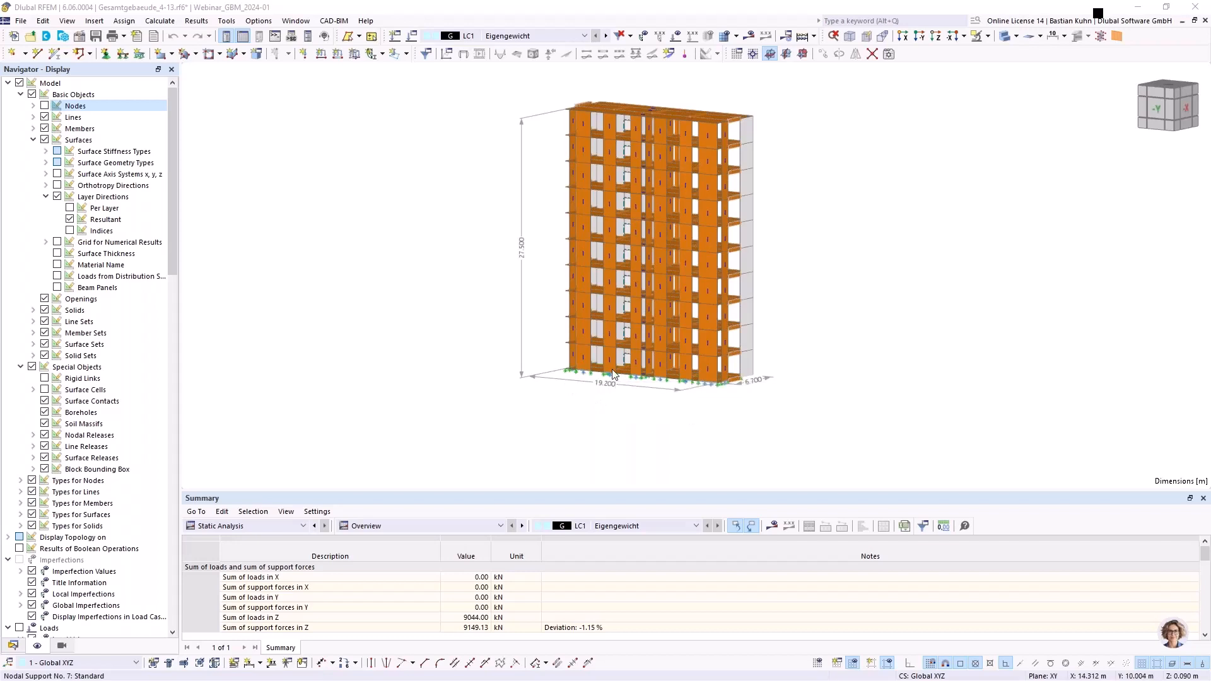
Step: Isolate the lowest floor plate with its supports by window-selecting the building's base in the -Y view and showing only the selected and related objects
scroll(746, 406, "up", 5)
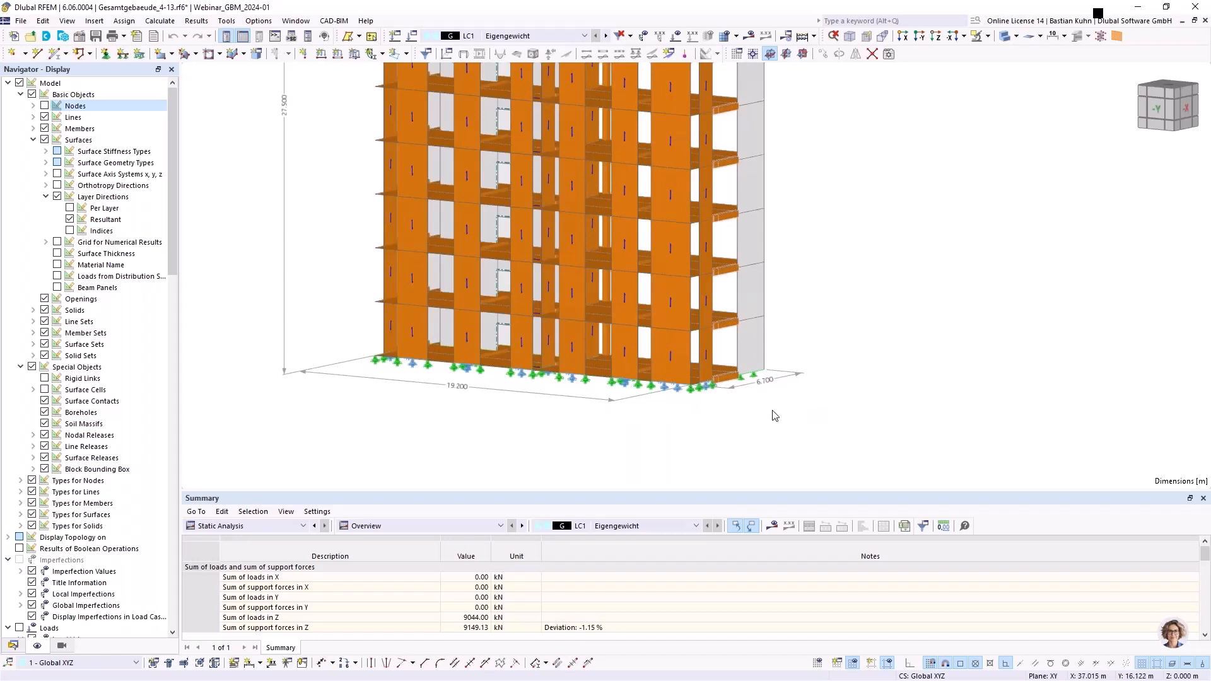
scroll(774, 413, "down", 3)
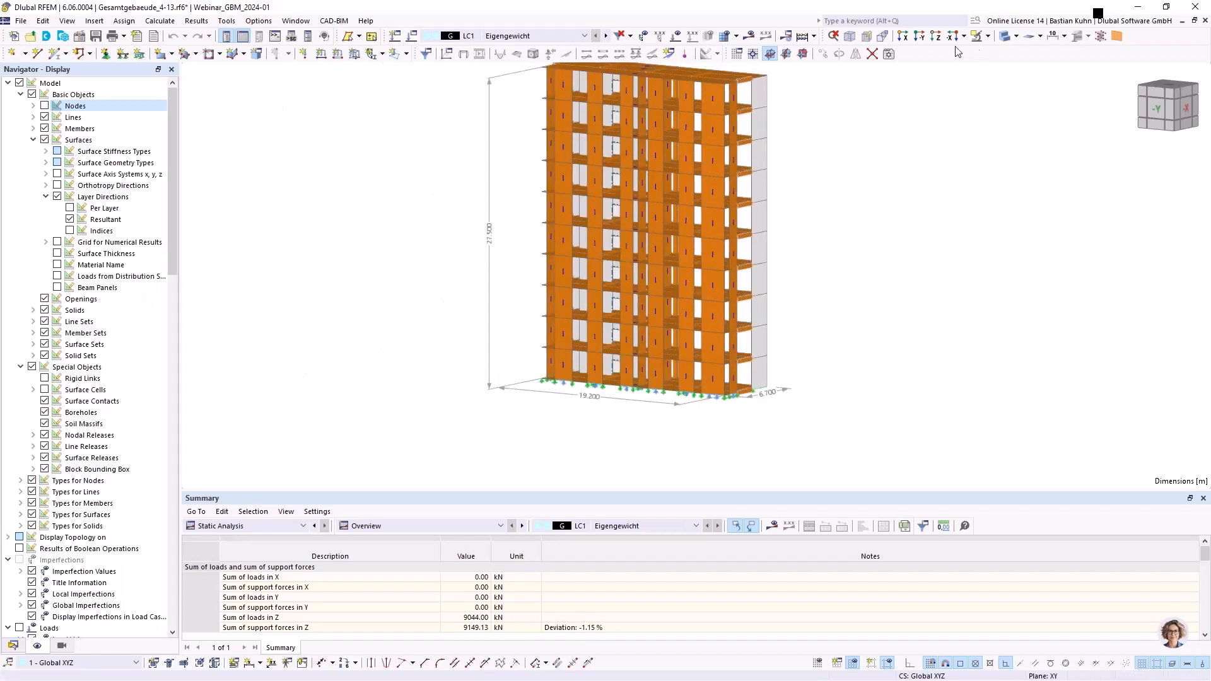
left_click(921, 36)
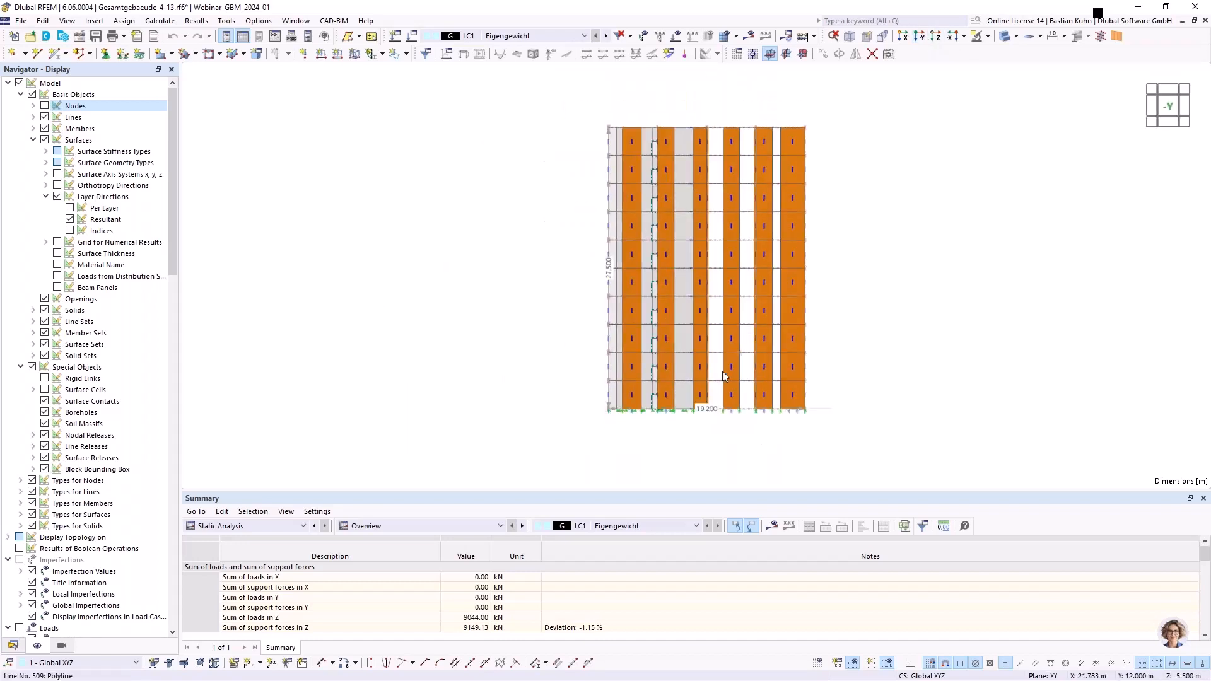
scroll(698, 354, "up", 3)
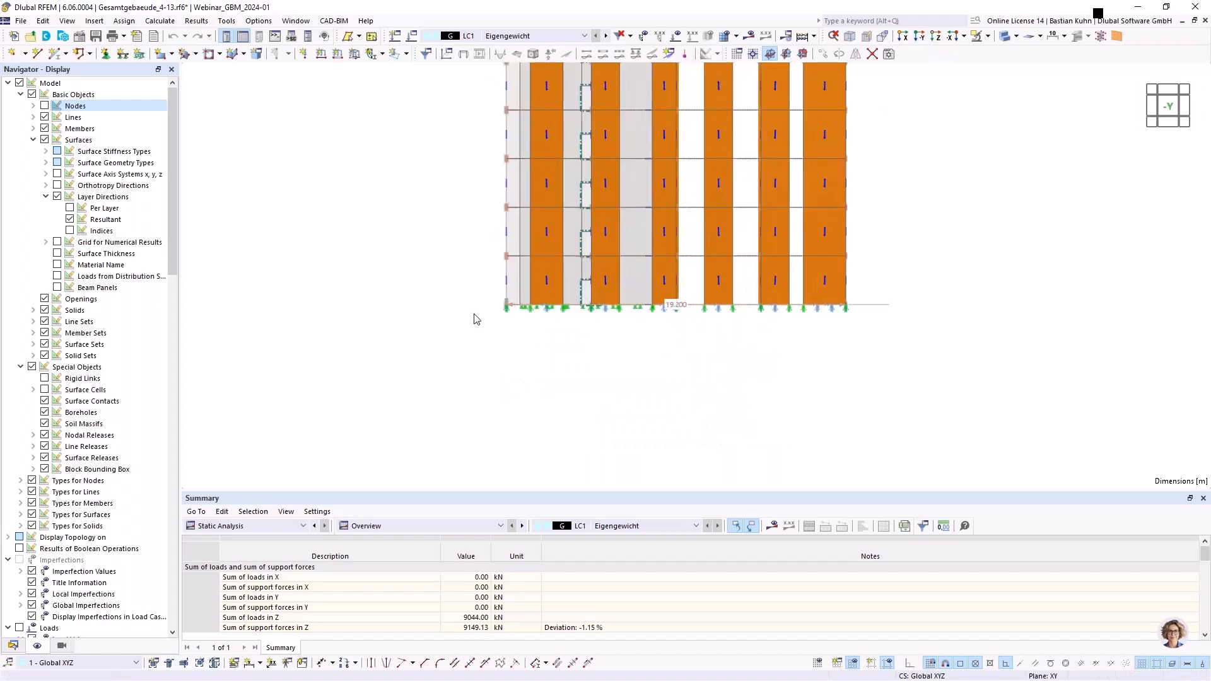
left_click_drag(471, 301, 927, 374)
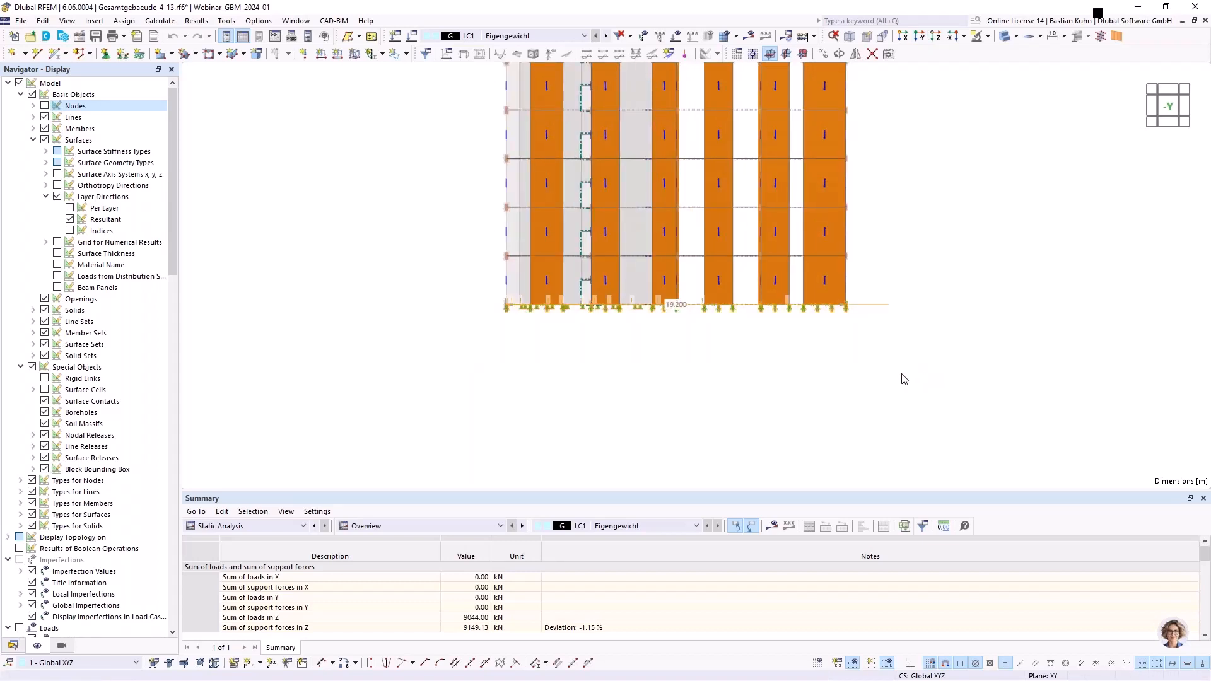
left_click(975, 39)
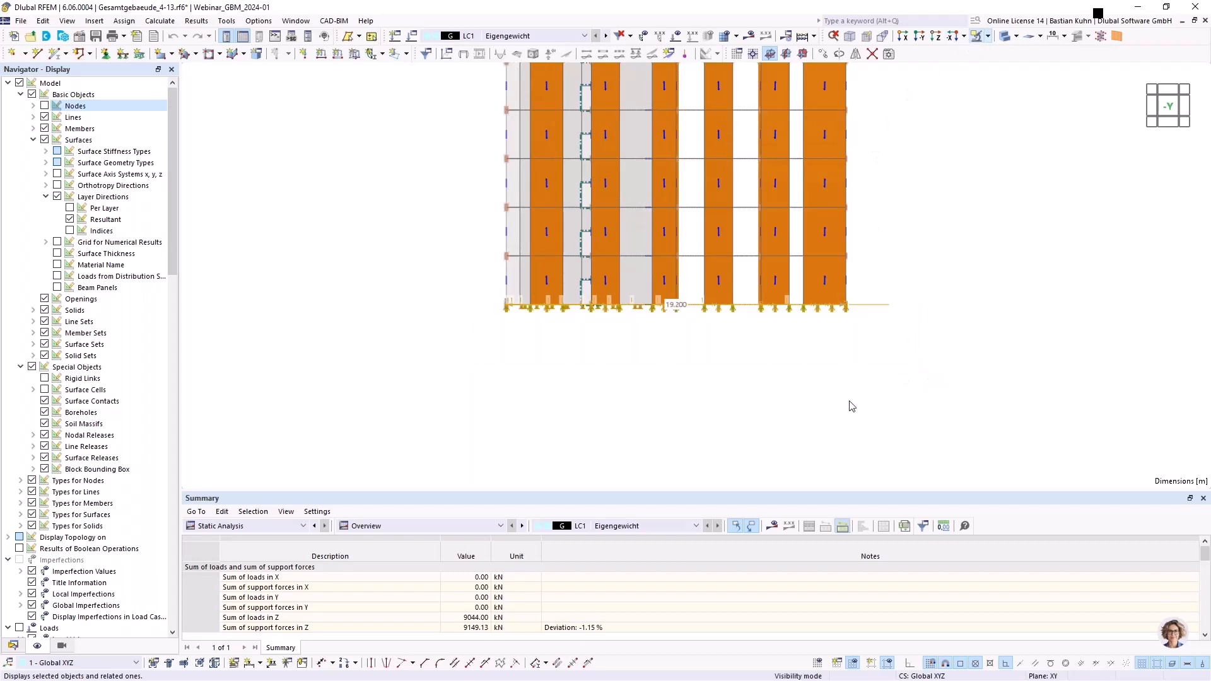
Step: Display the isolated floor plate transparently and turn on the display of nodes
middle_click_drag(793, 349, 696, 365)
scroll(696, 244, "up", 3)
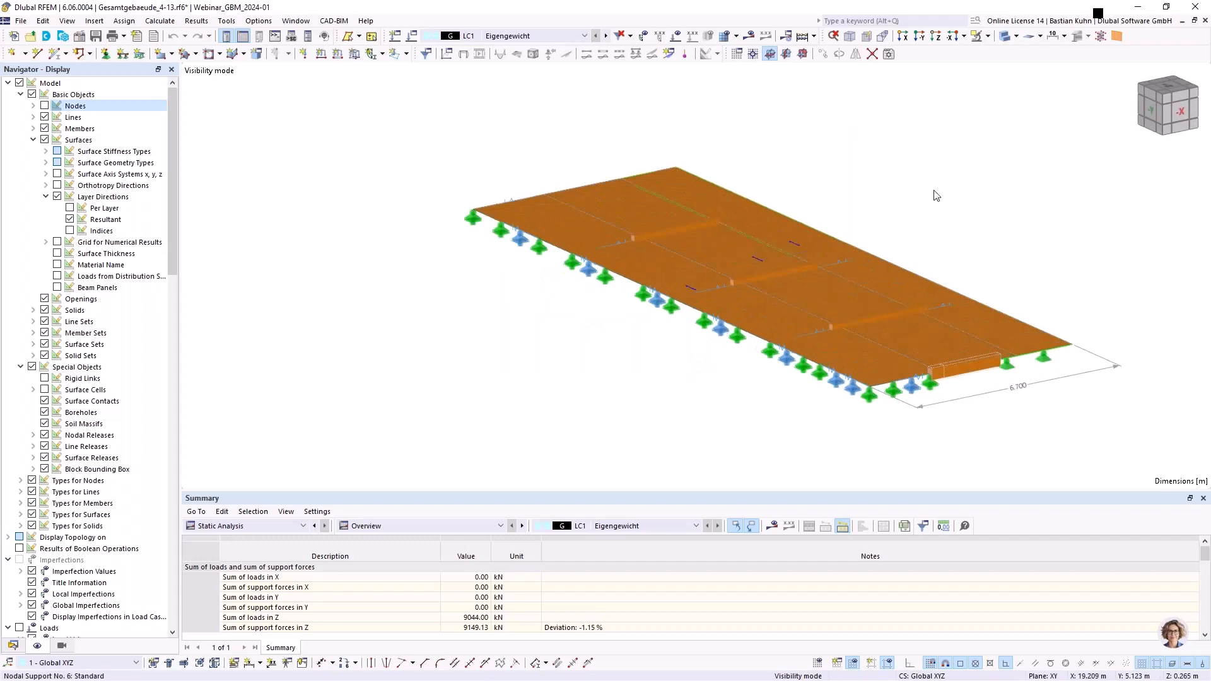
left_click(1006, 37)
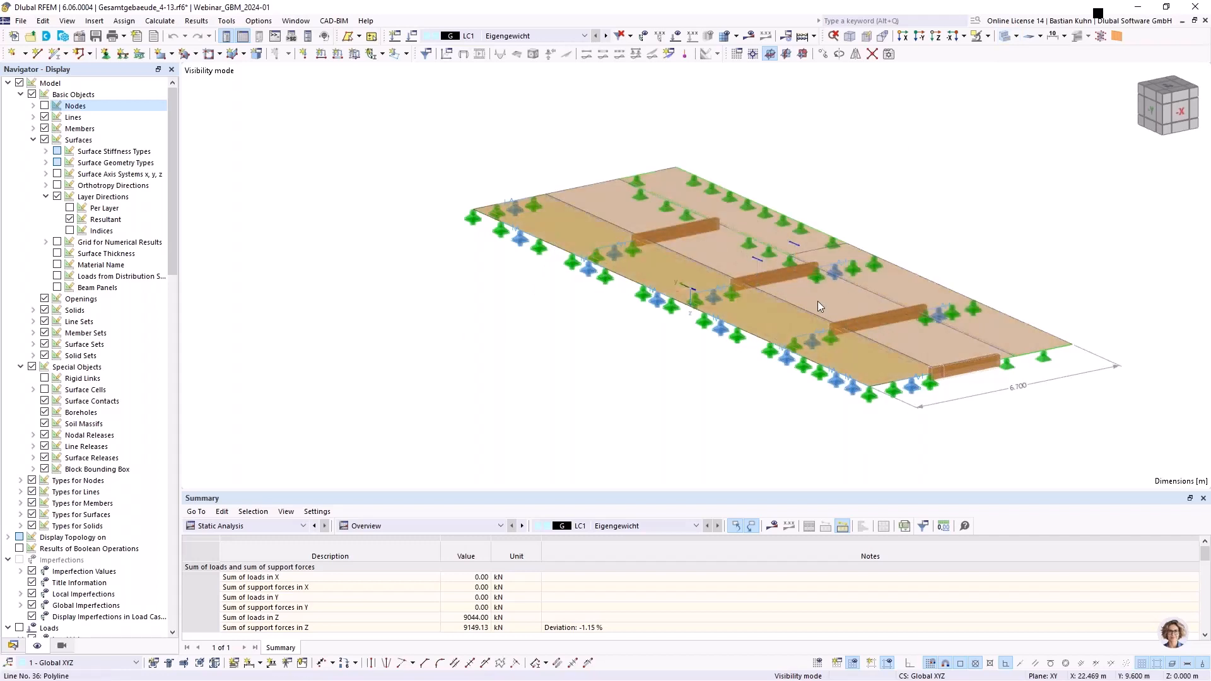
left_click(44, 105)
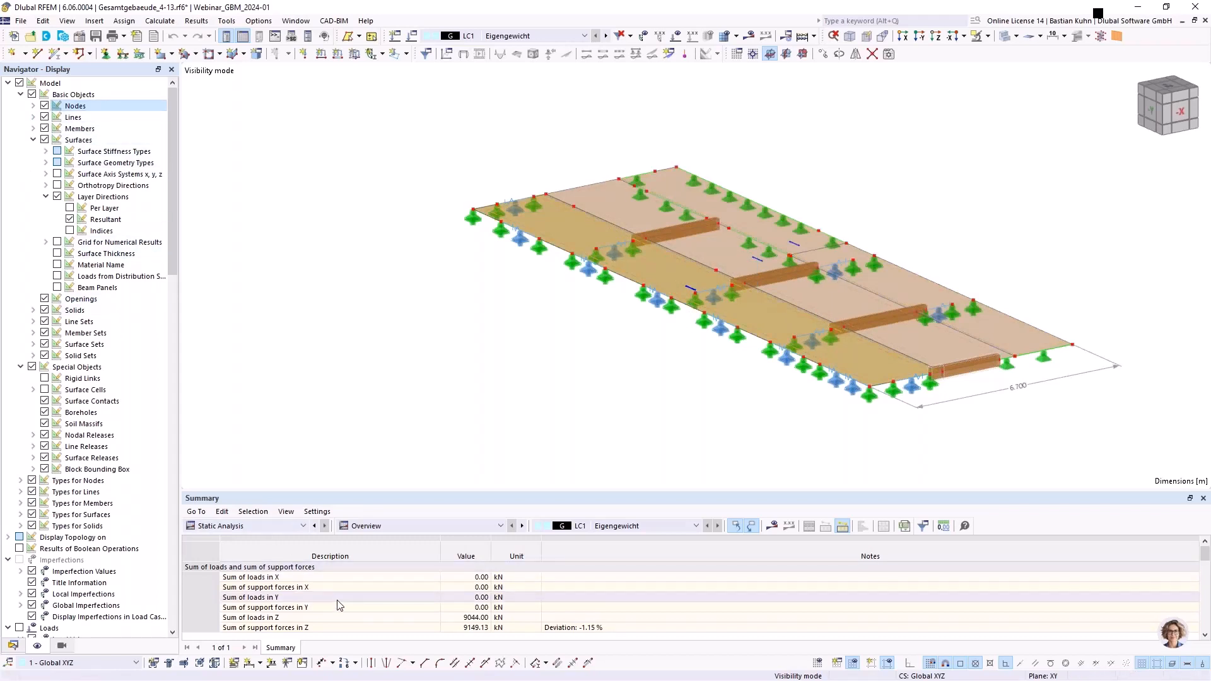
Step: Add a linear length dimension from the plate's corner to the node at the edge beam, offset about -1.58 m
left_click(250, 663)
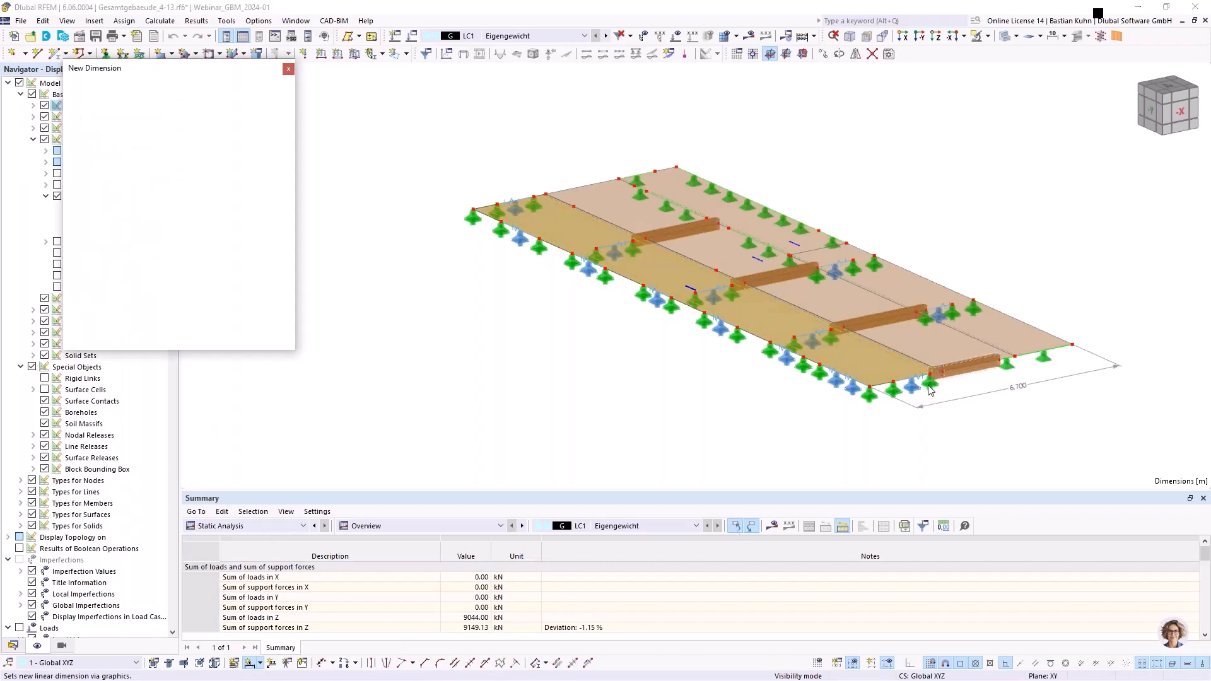
scroll(901, 406, "up", 2)
scroll(901, 406, "up", 3)
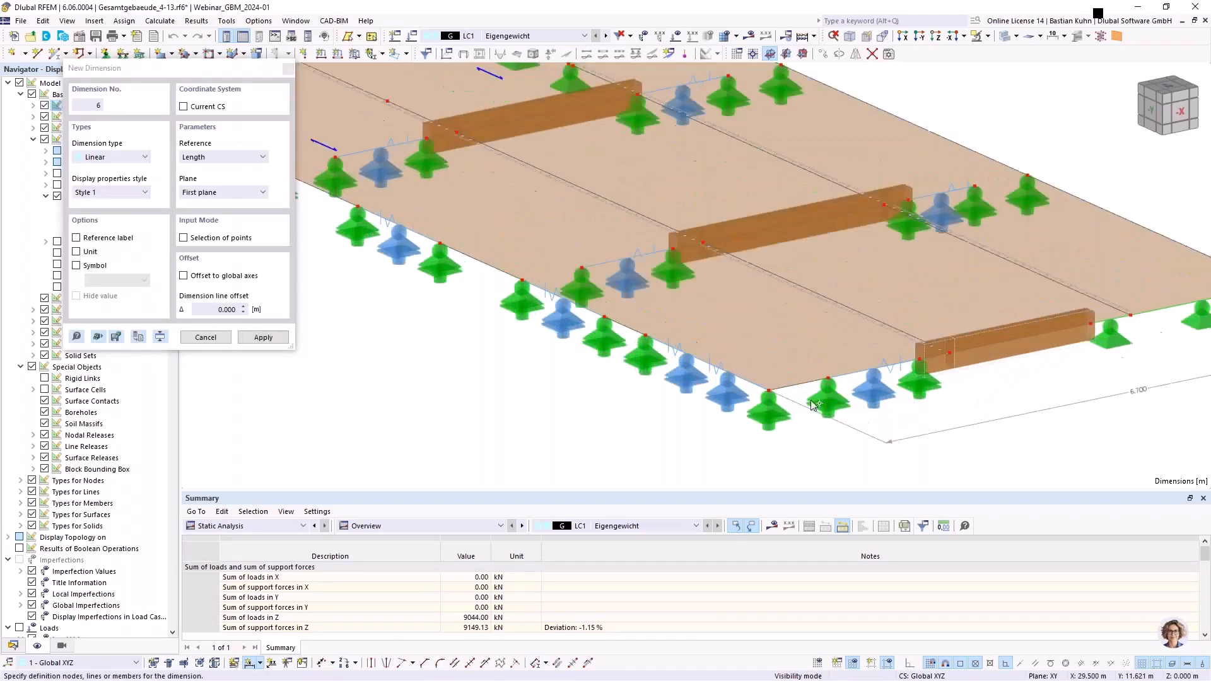
left_click(950, 354)
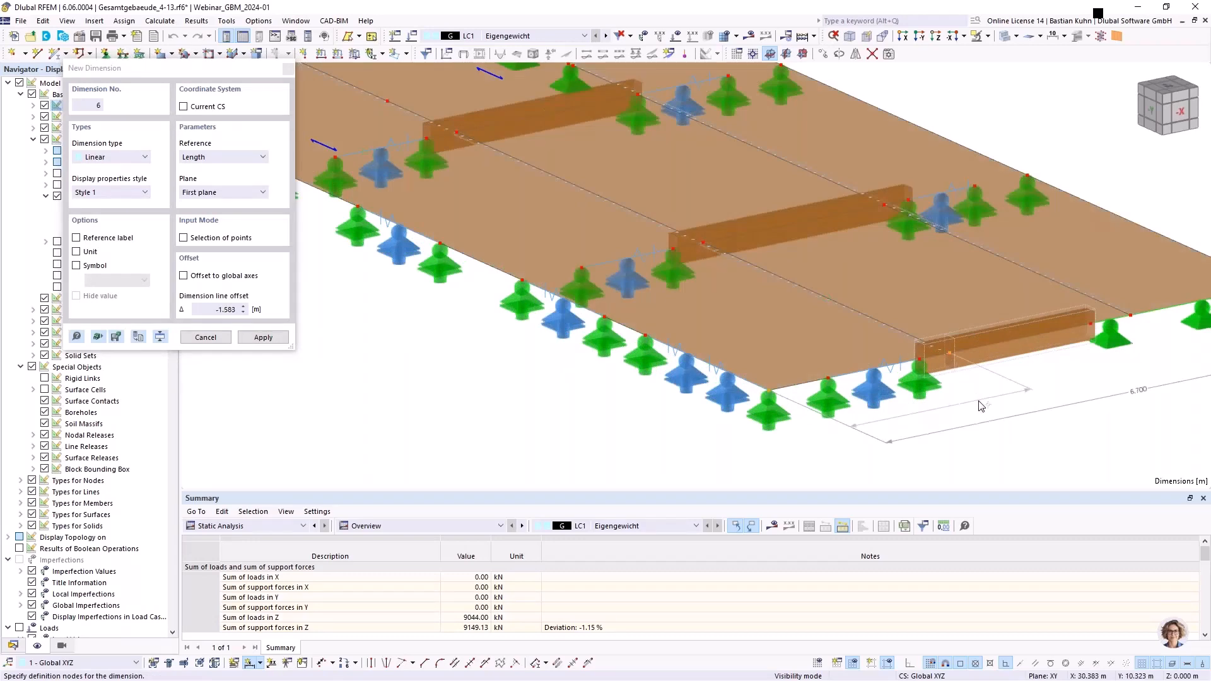
left_click(897, 422)
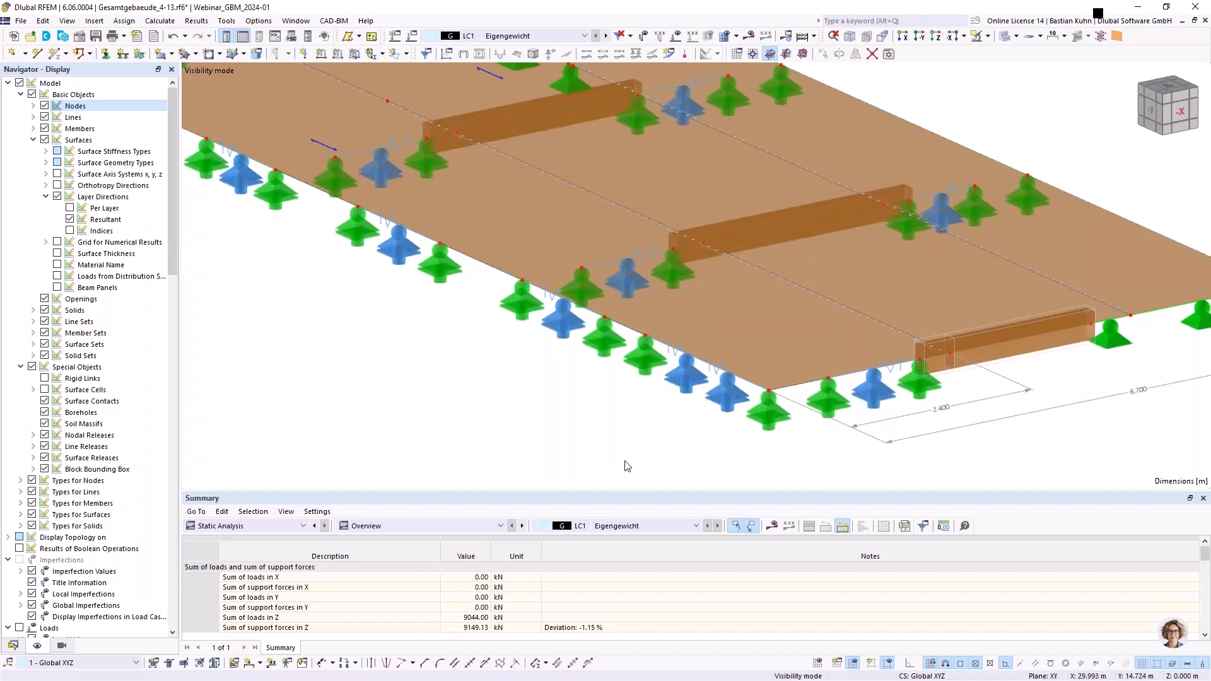
Step: Examine the hinge conditions and spring constants of the line hinge at the plate joint, leaving them as they are
scroll(671, 408, "down", 4)
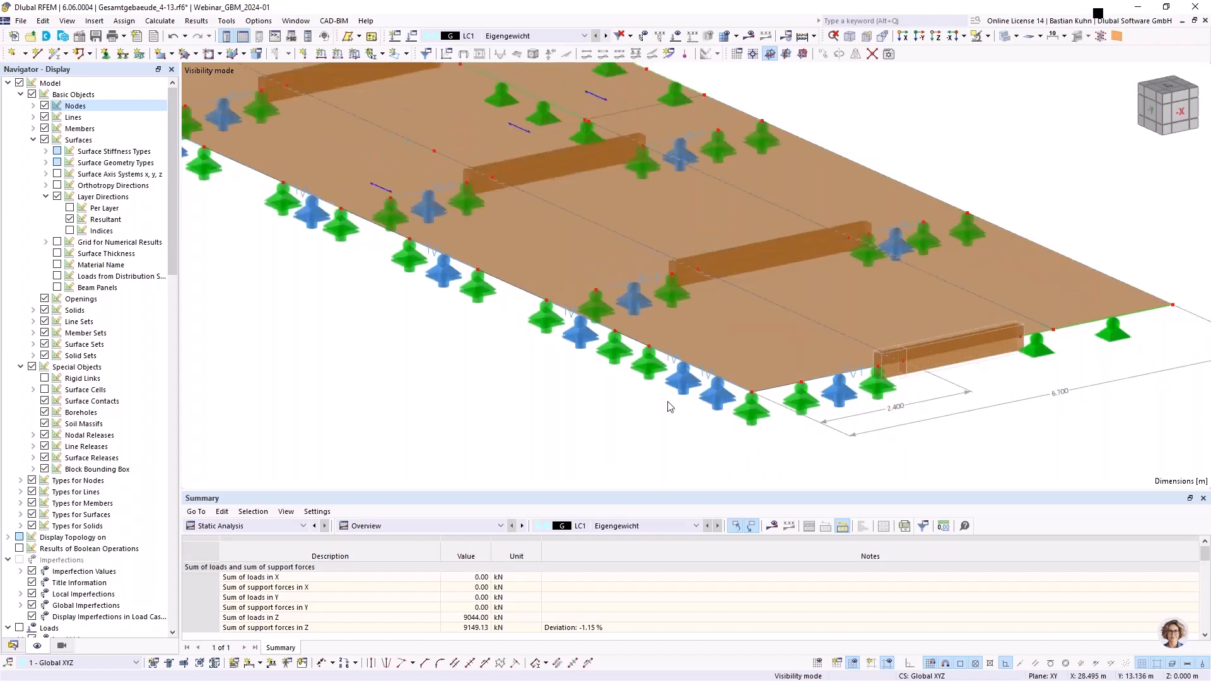
scroll(659, 298, "up", 5)
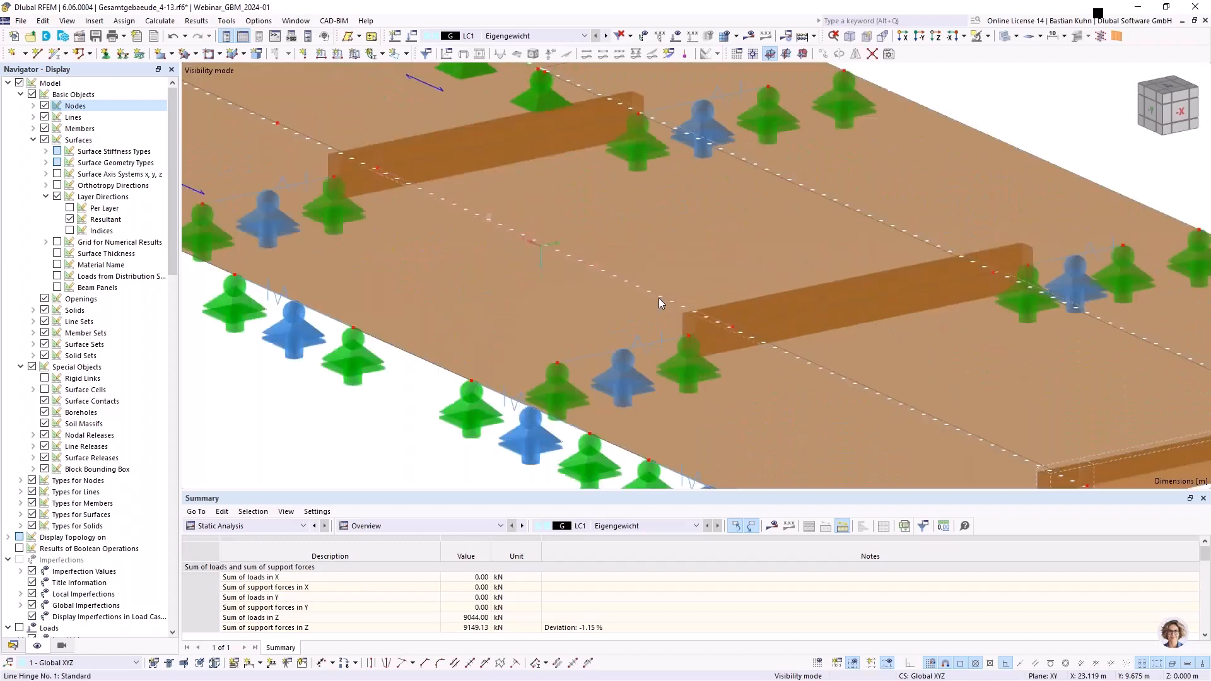
mouse_move(590, 268)
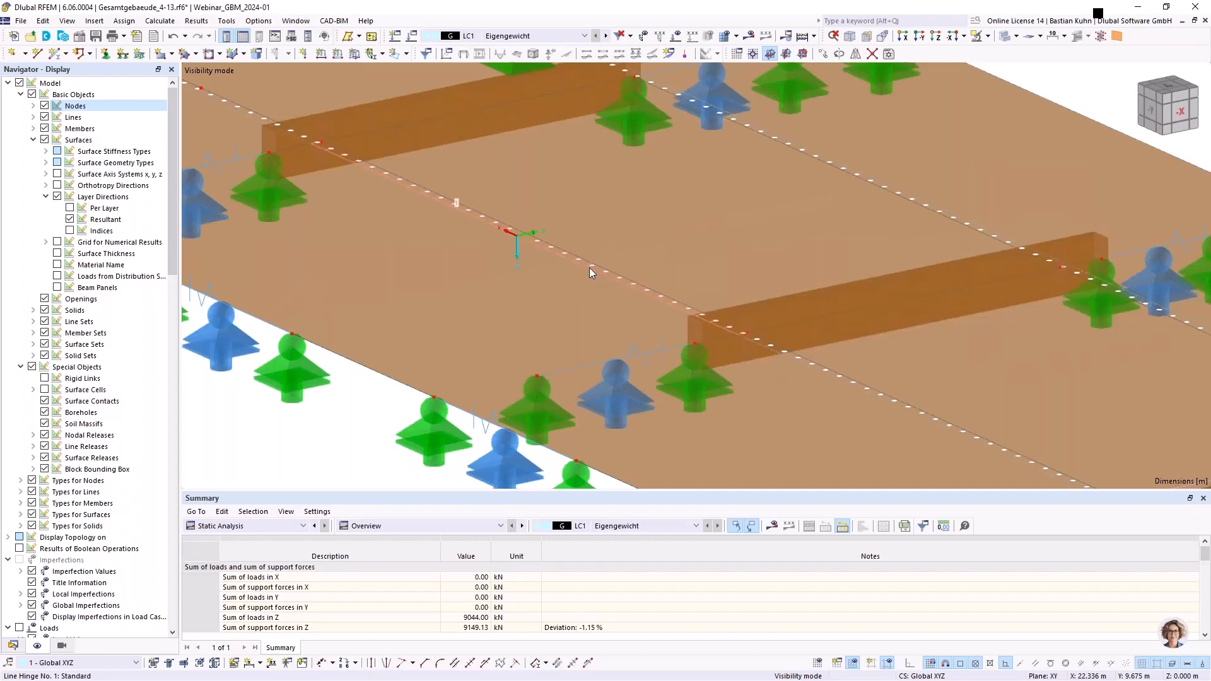
double_click(589, 268)
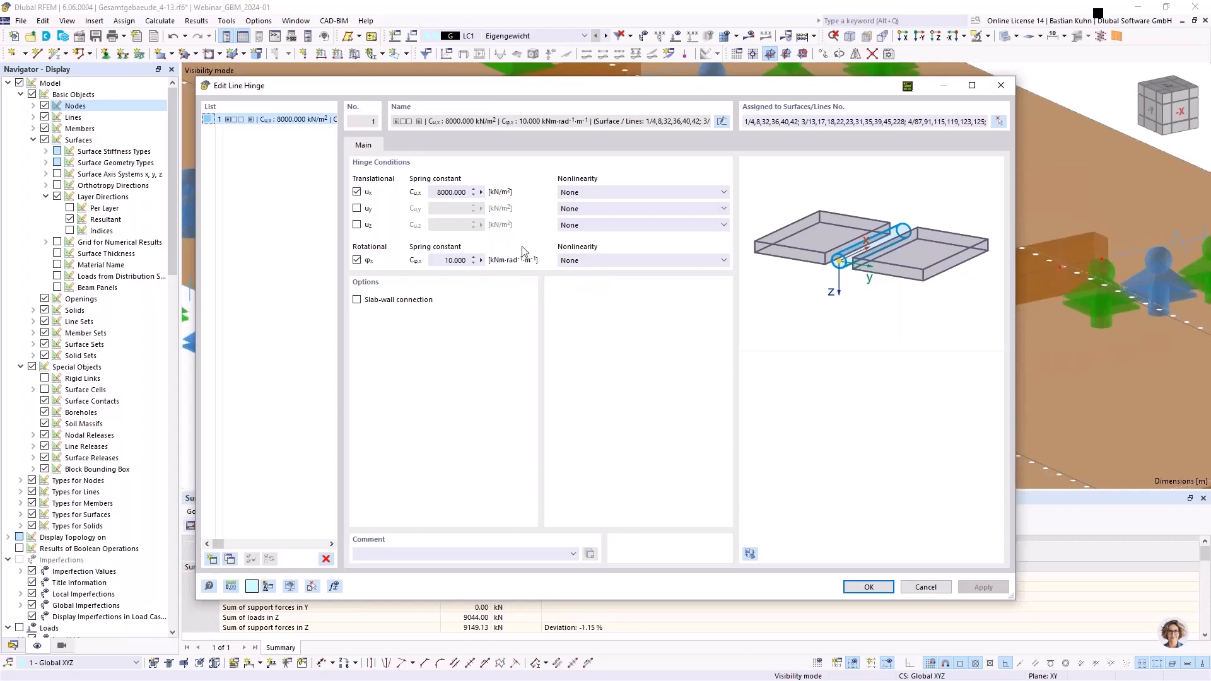
left_click(1005, 86)
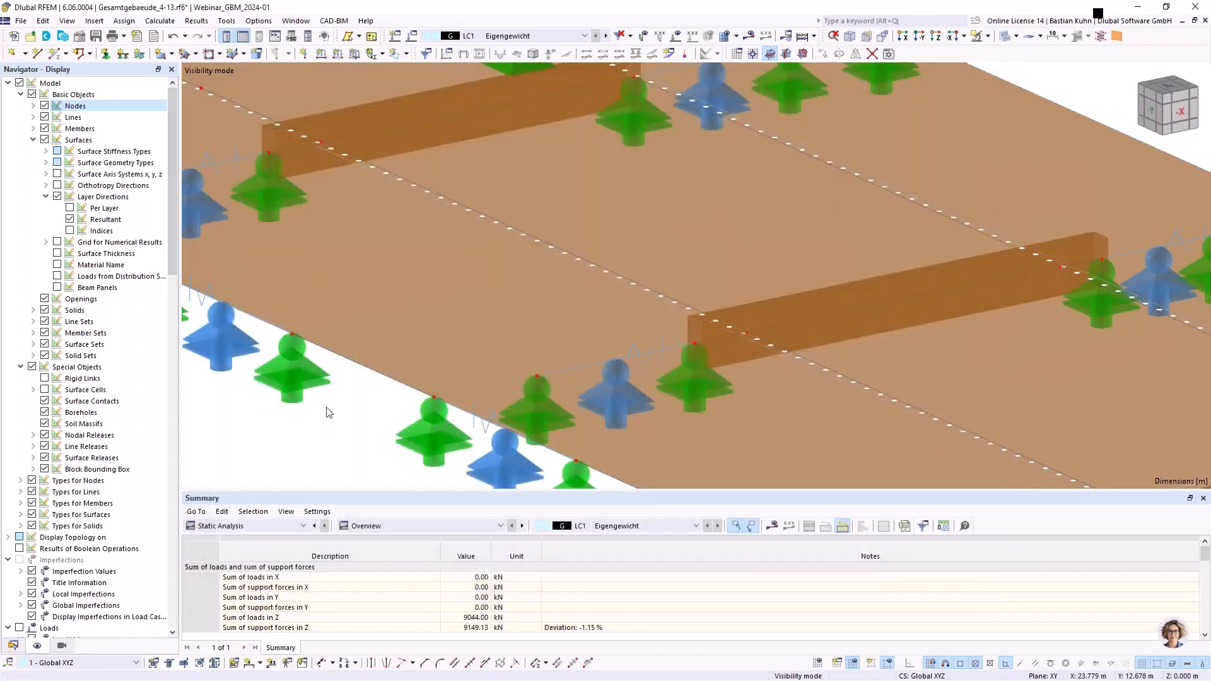
Step: Inspect the LC1 surface loads on the floor plate along the X-axis and in an oblique view, leaving the loads hidden
scroll(318, 428, "down", 5)
scroll(555, 320, "up", 5)
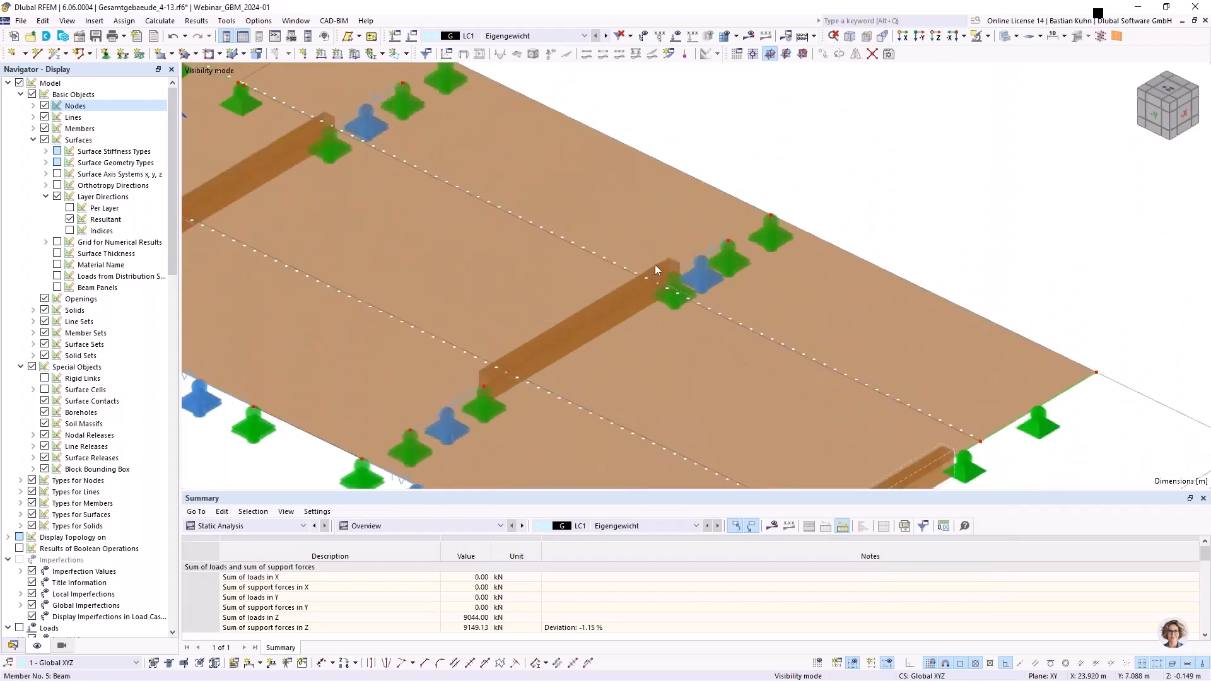
scroll(638, 278, "down", 5)
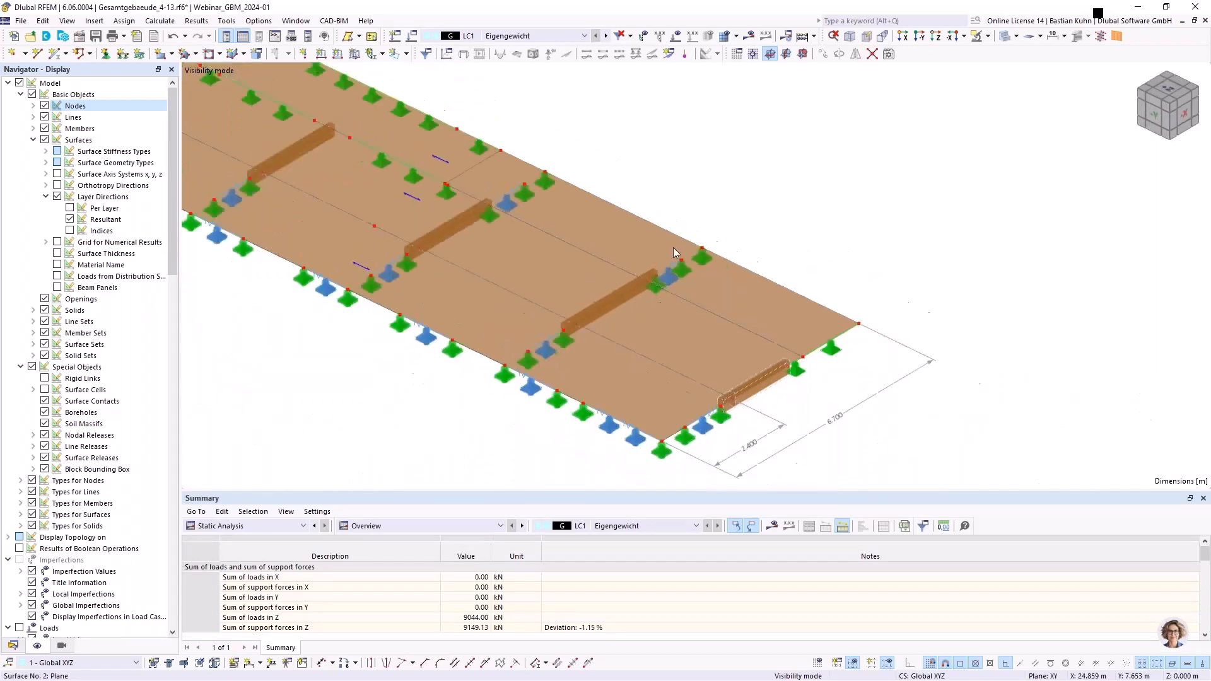
left_click(904, 38)
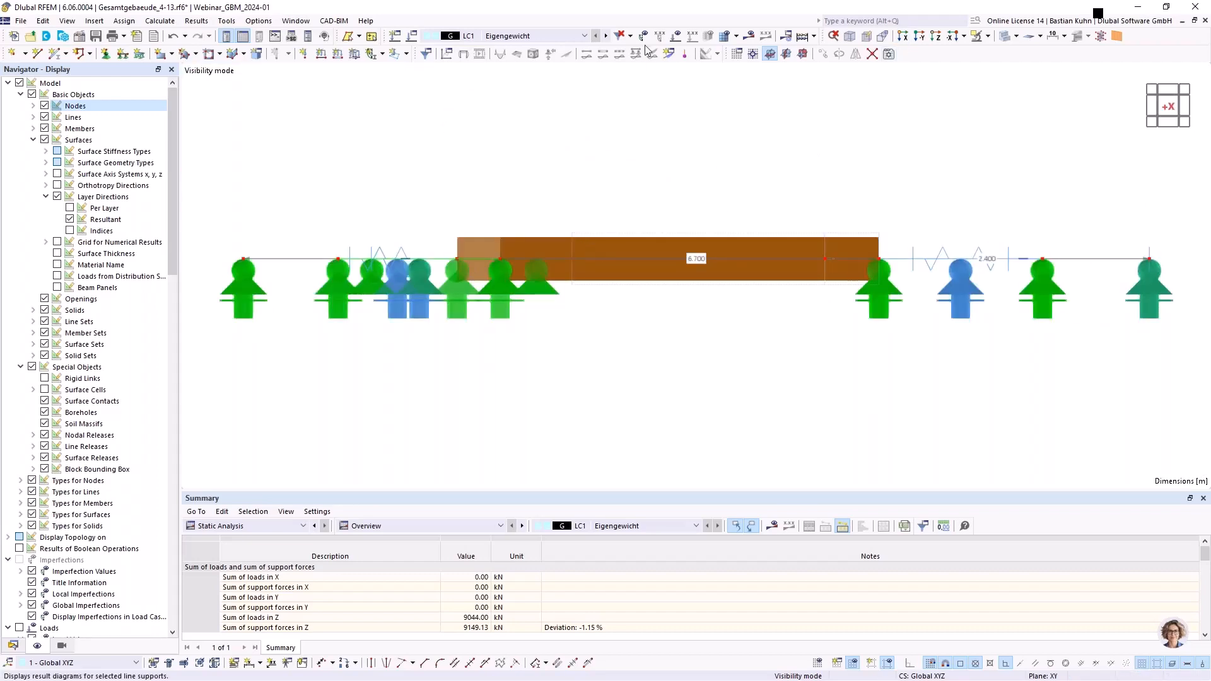
left_click(674, 38)
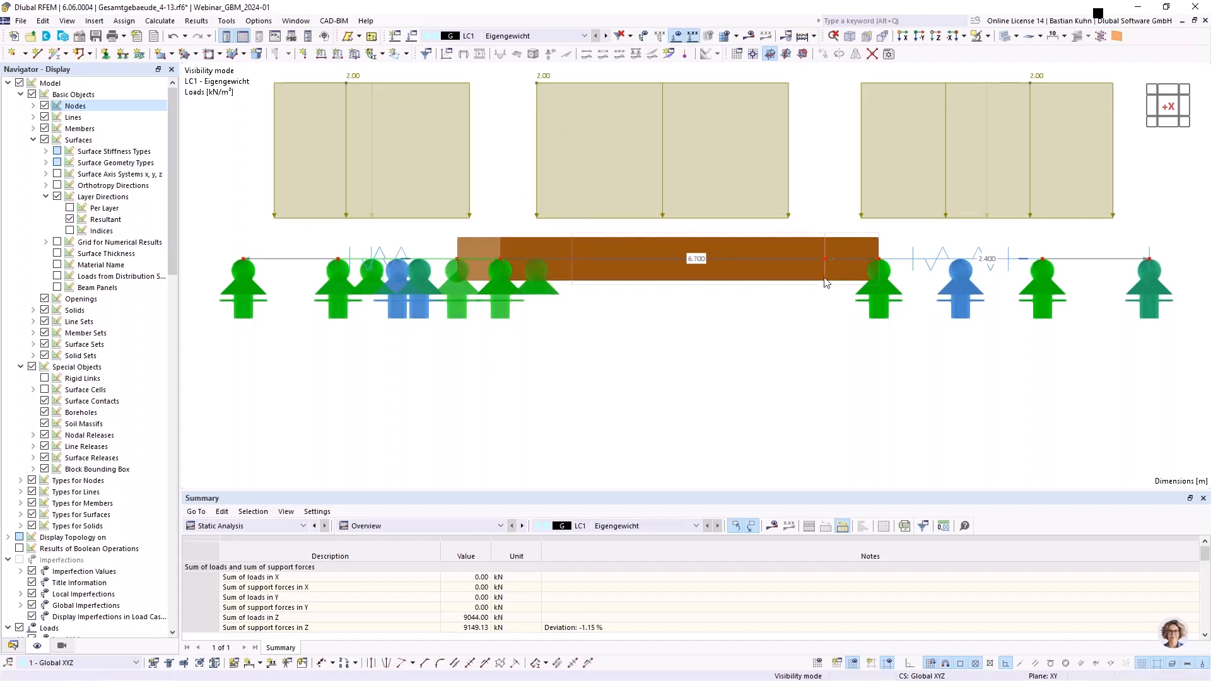
middle_click_drag(707, 352, 749, 385, "ctrl")
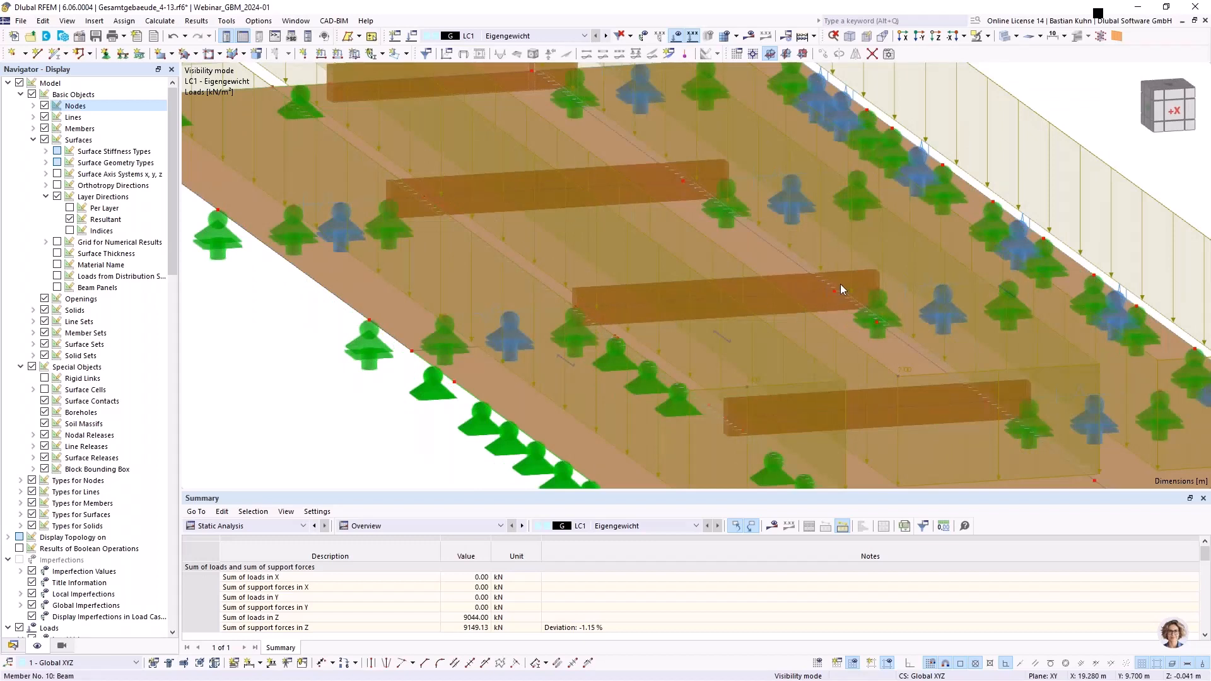
mouse_move(841, 286)
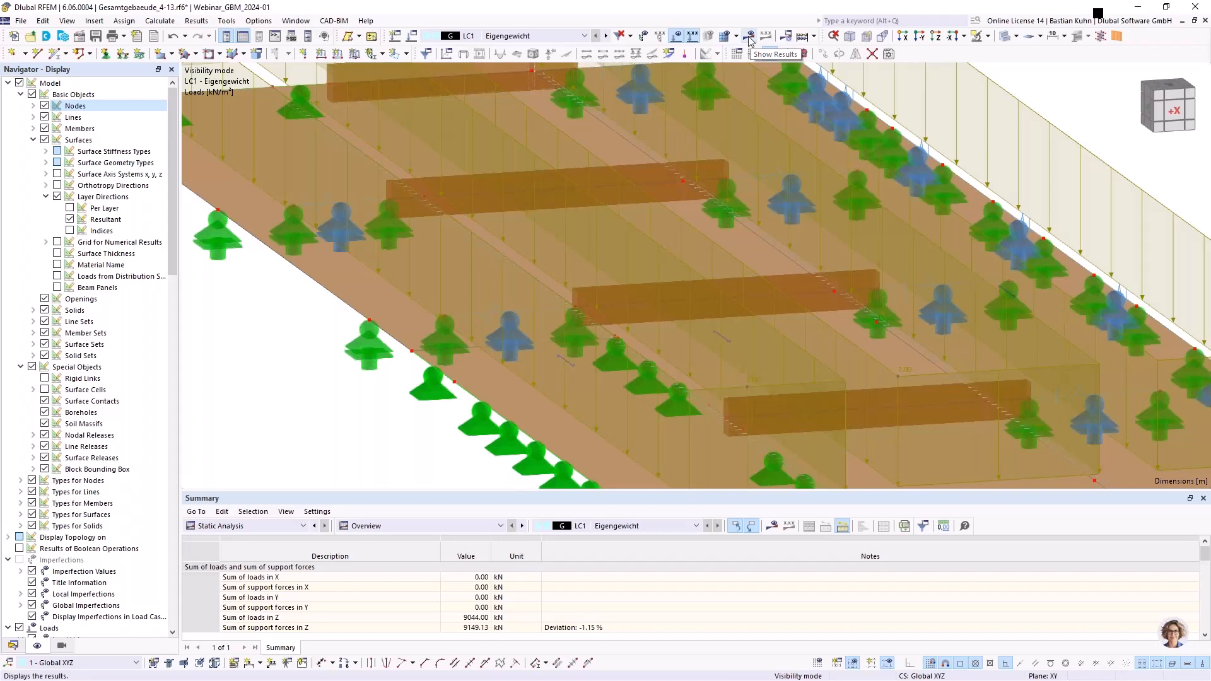
left_click(675, 36)
scroll(740, 250, "down", 2)
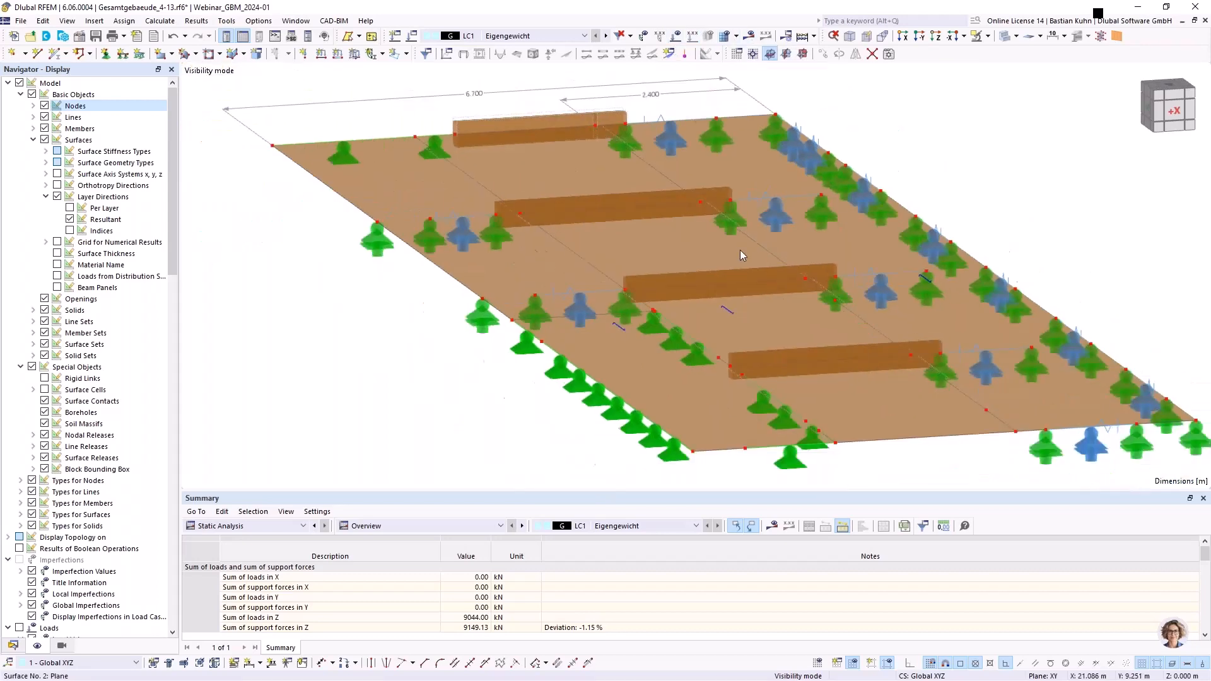
scroll(740, 250, "down", 2)
middle_click_drag(676, 275, 641, 297)
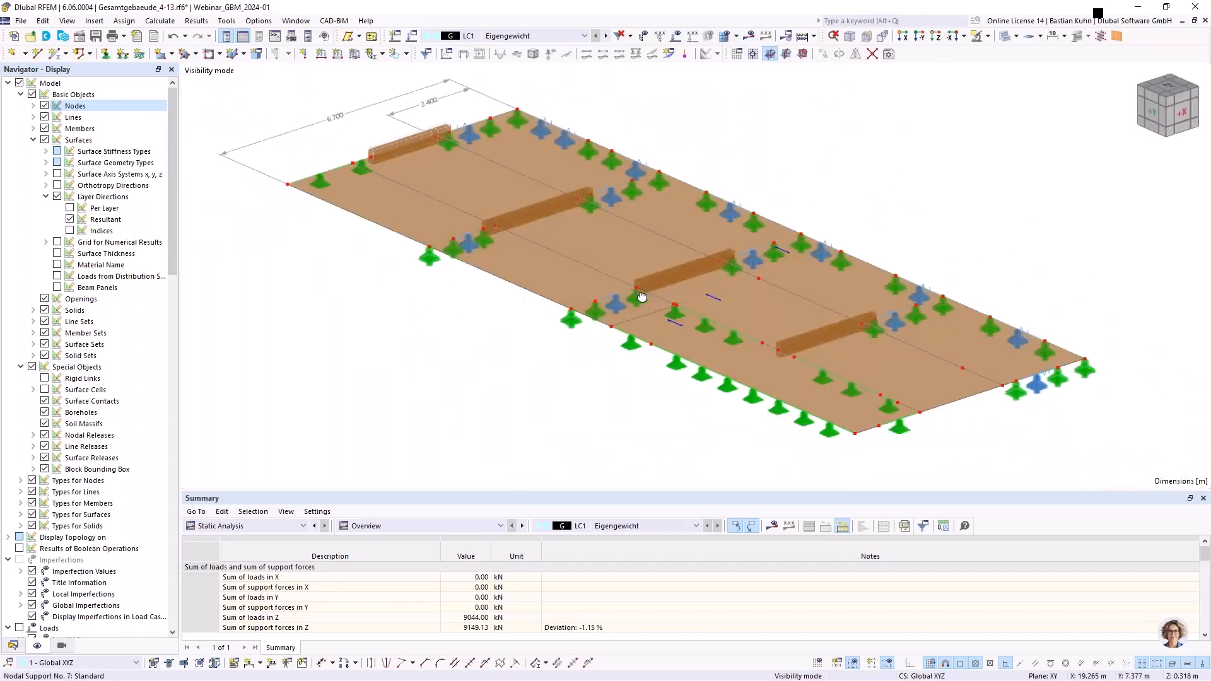
scroll(554, 293, "up", 3)
scroll(393, 207, "down", 5)
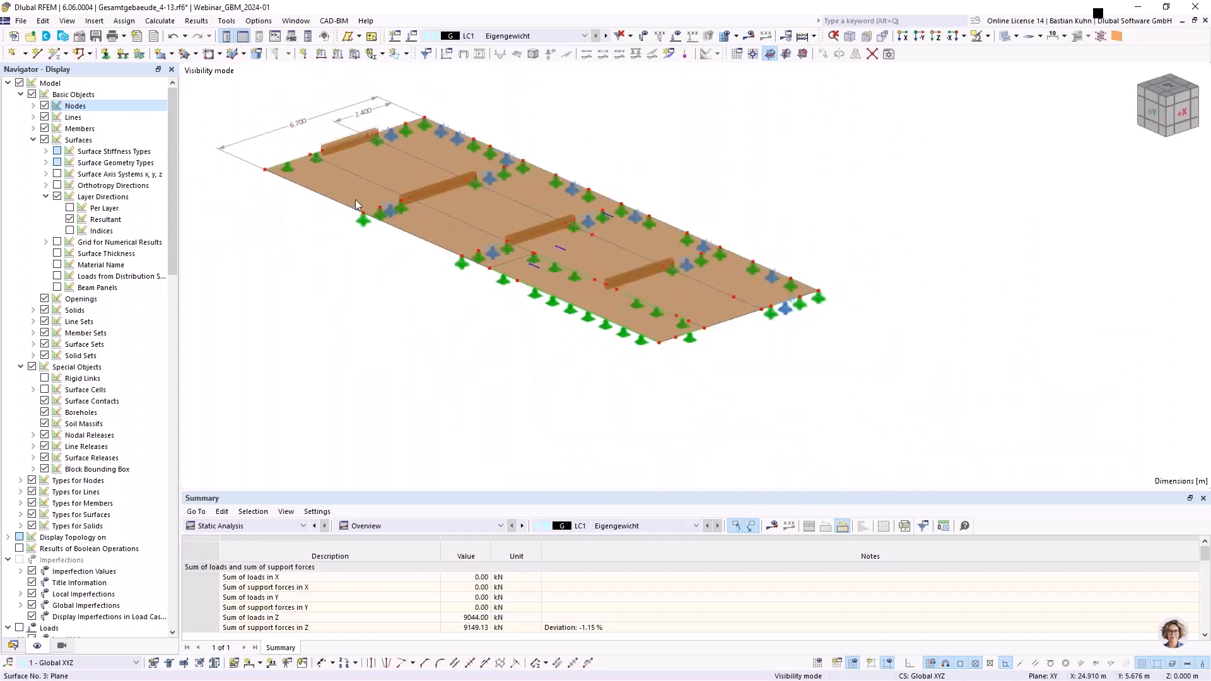
Step: Inspect the line support and nodal support conditions beside the beams along the floor plate's edge
scroll(356, 200, "up", 5)
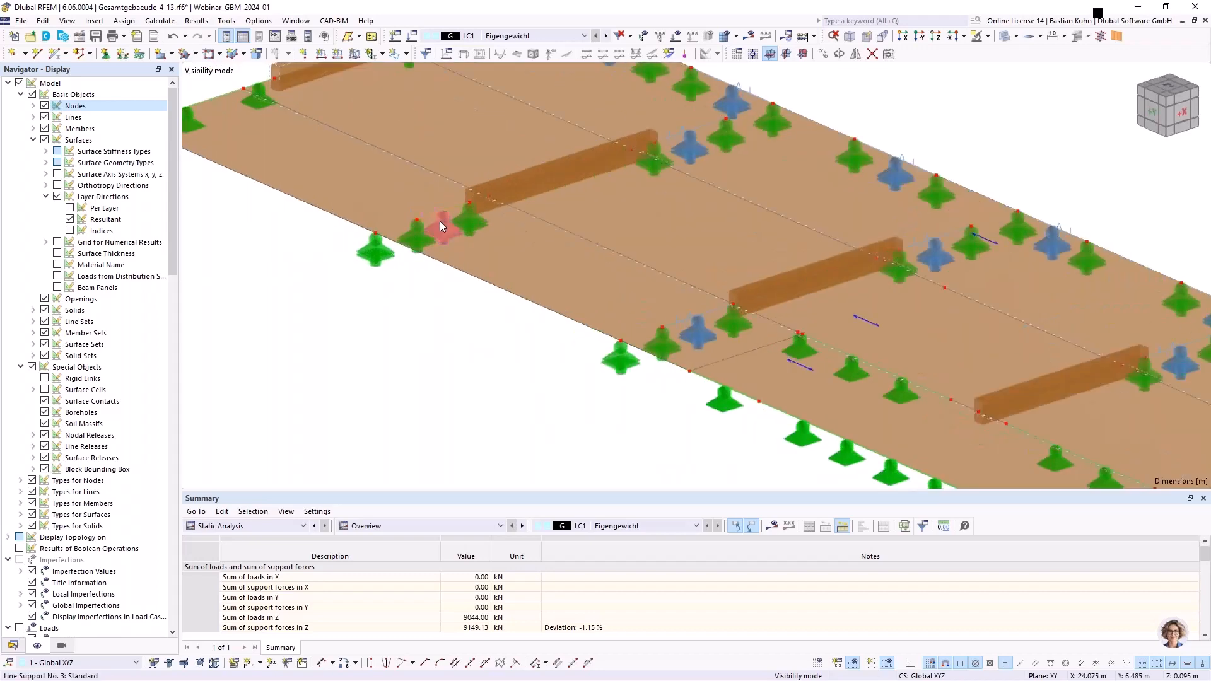
mouse_move(440, 222)
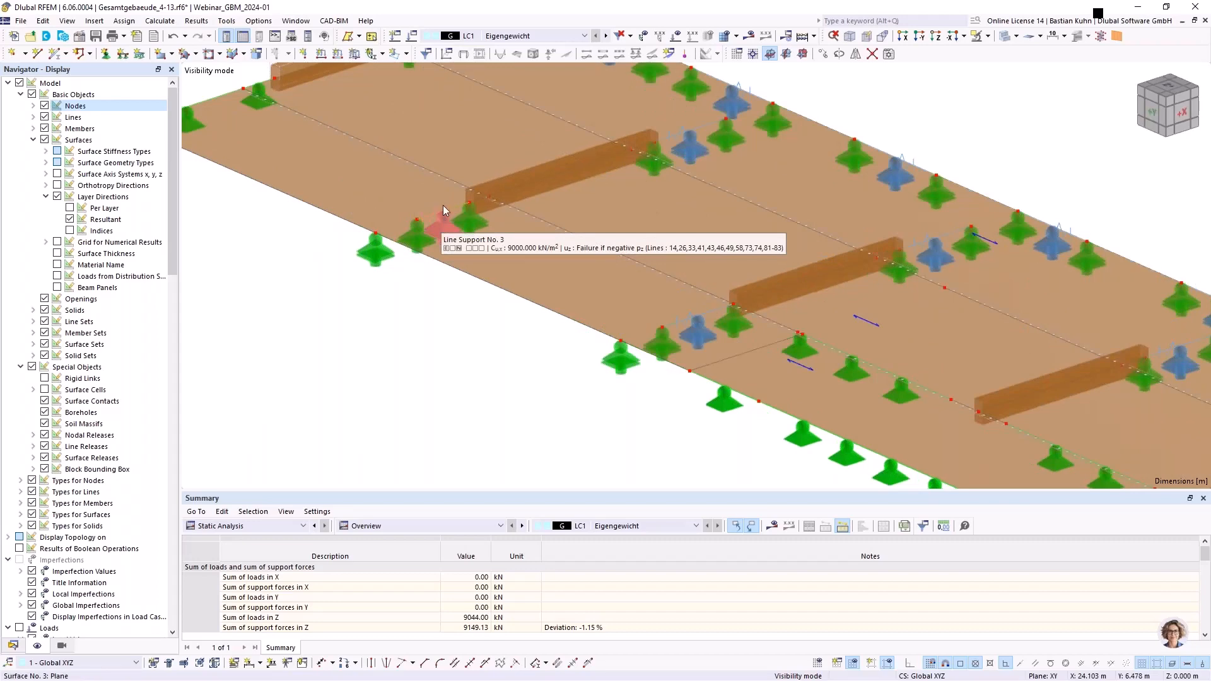
scroll(444, 210, "up", 3)
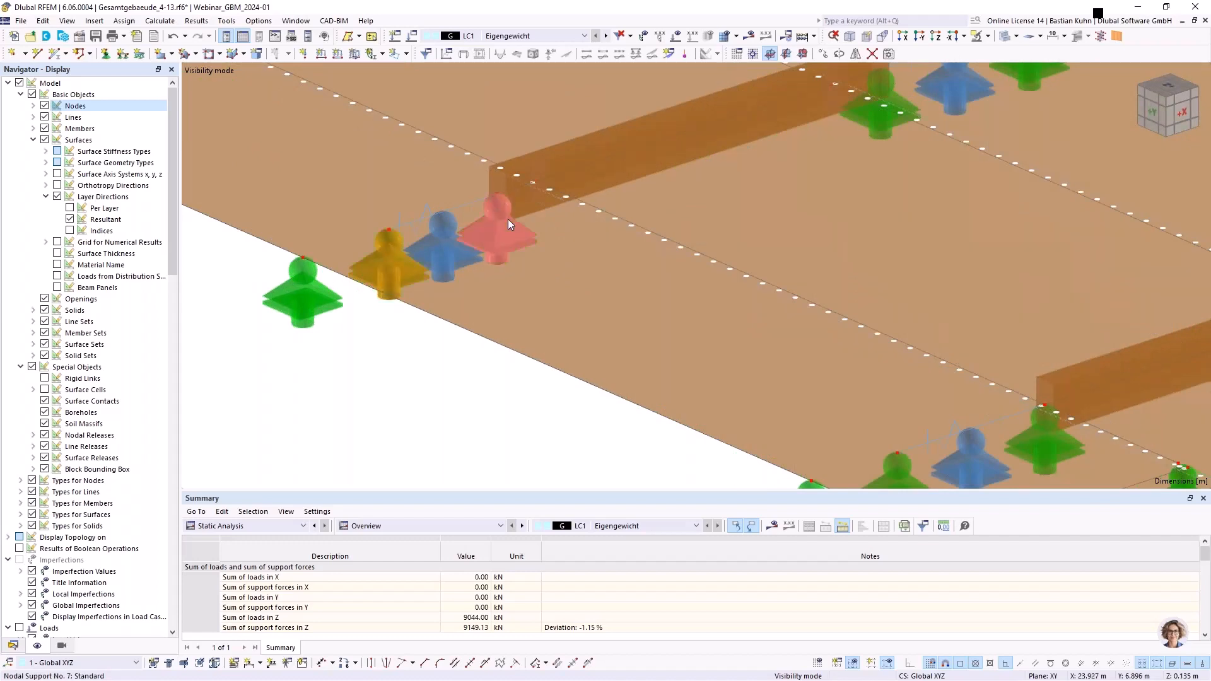
mouse_move(399, 262)
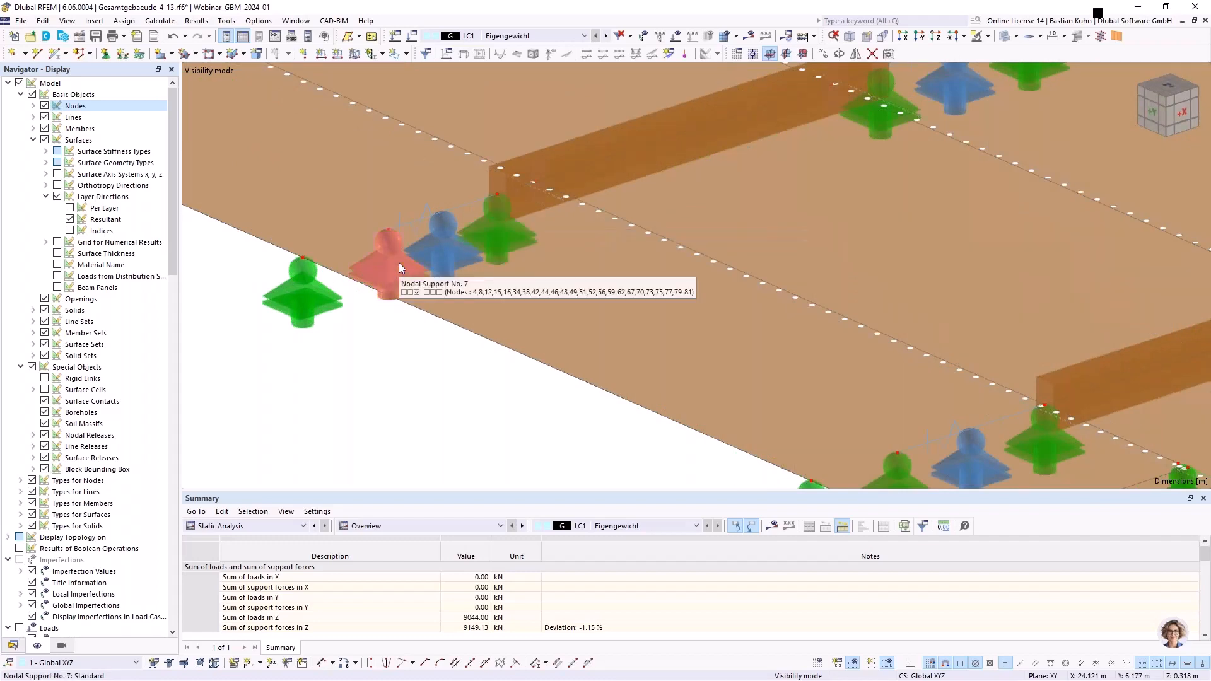
scroll(398, 263, "down", 3)
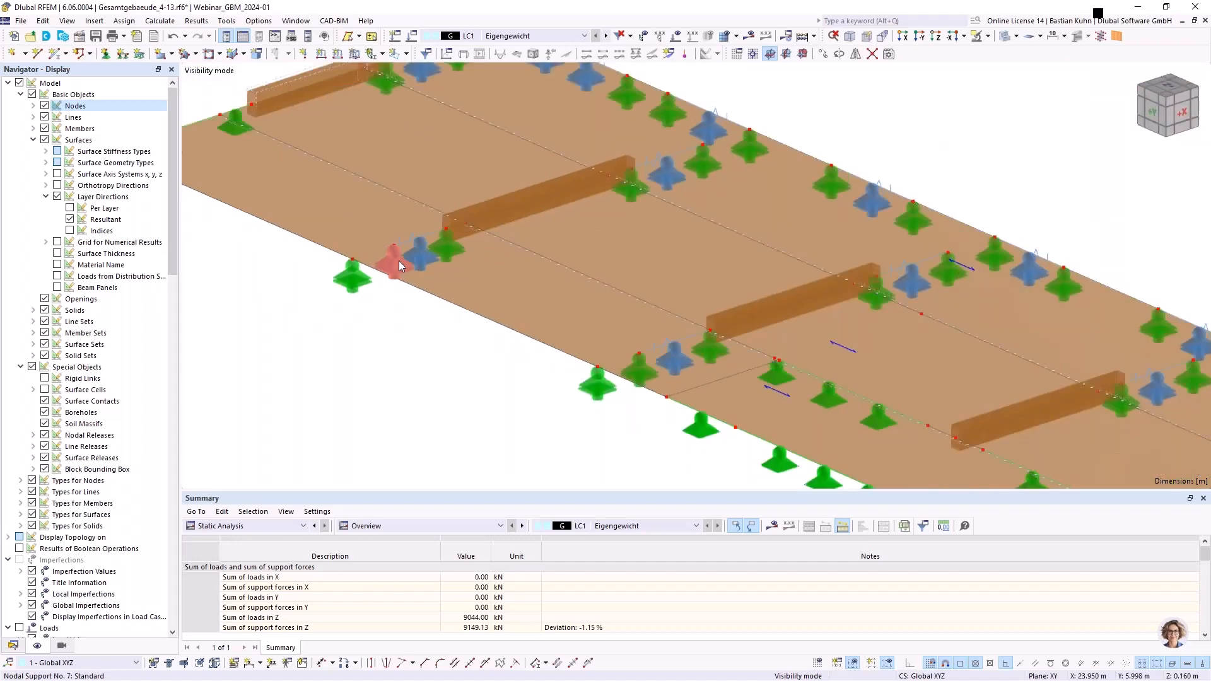
scroll(399, 262, "down", 2)
scroll(399, 261, "down", 1)
scroll(449, 190, "up", 1)
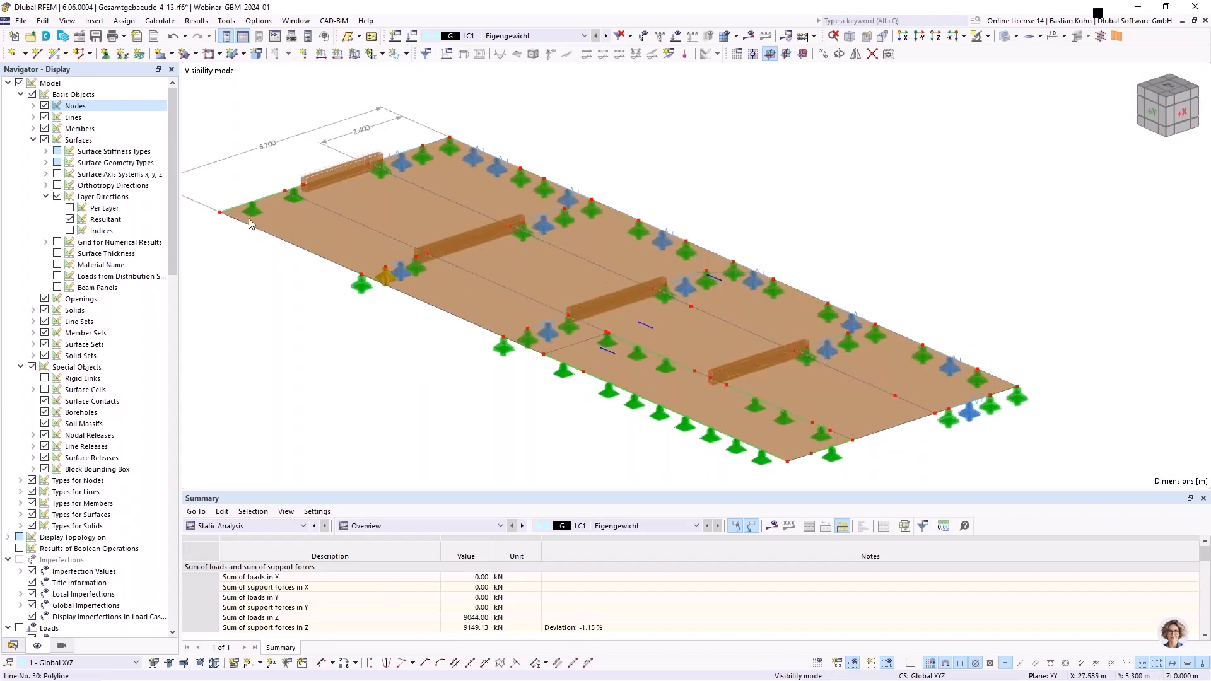
left_click(298, 196)
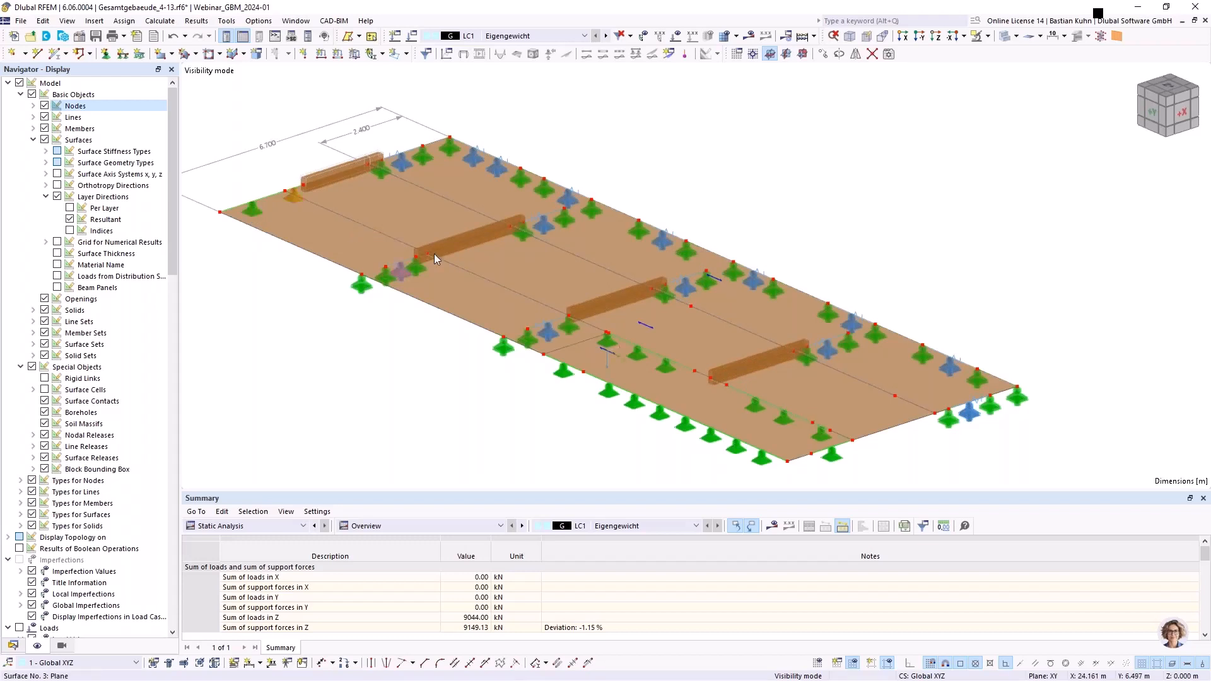
Step: Open the properties of the floor plate surface and examine the layer composition of its assigned thickness
double_click(324, 236)
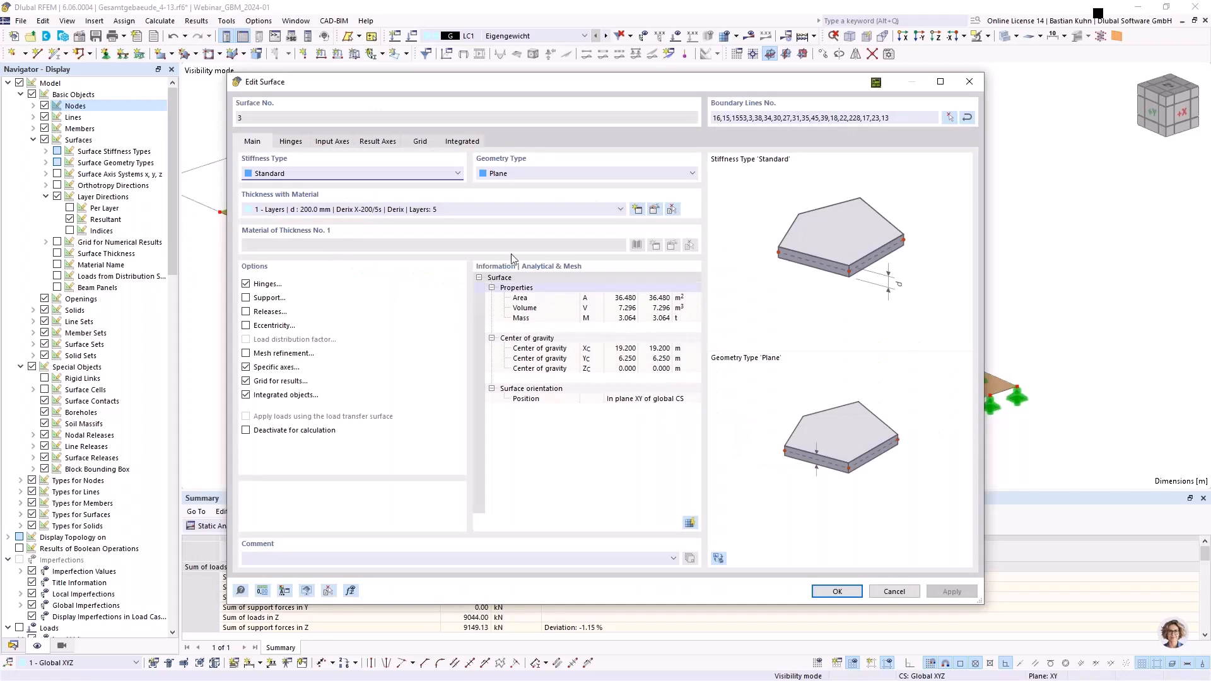
left_click_drag(642, 82, 801, 101)
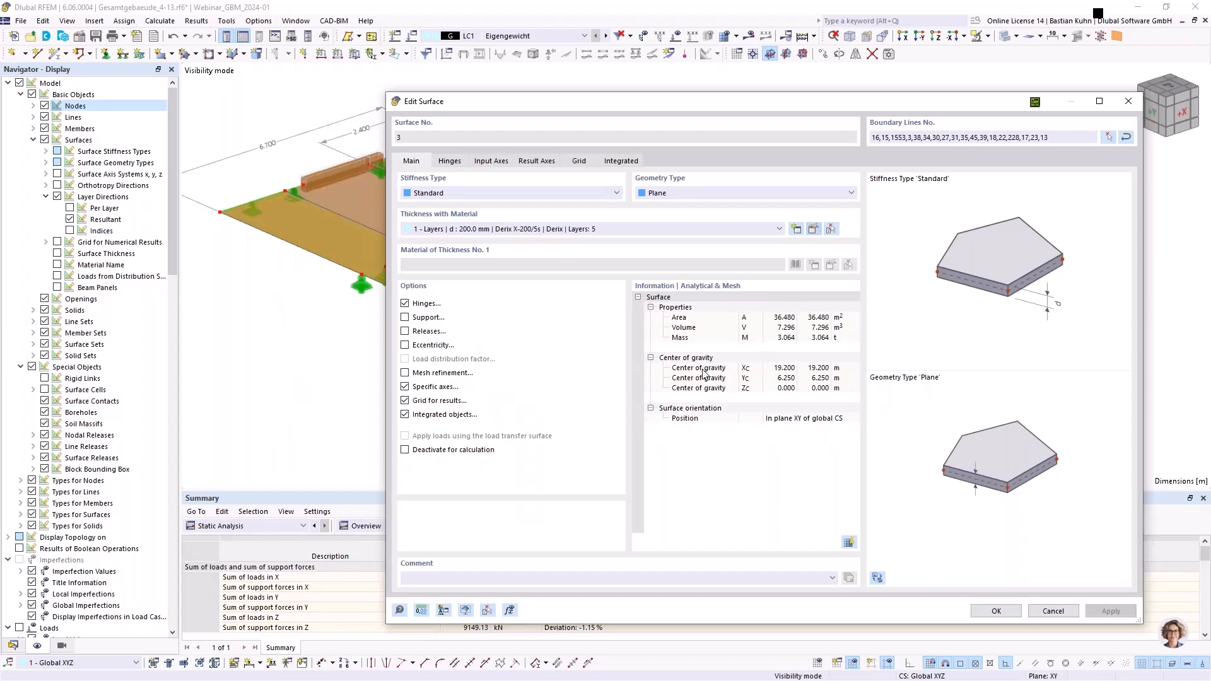
left_click(813, 228)
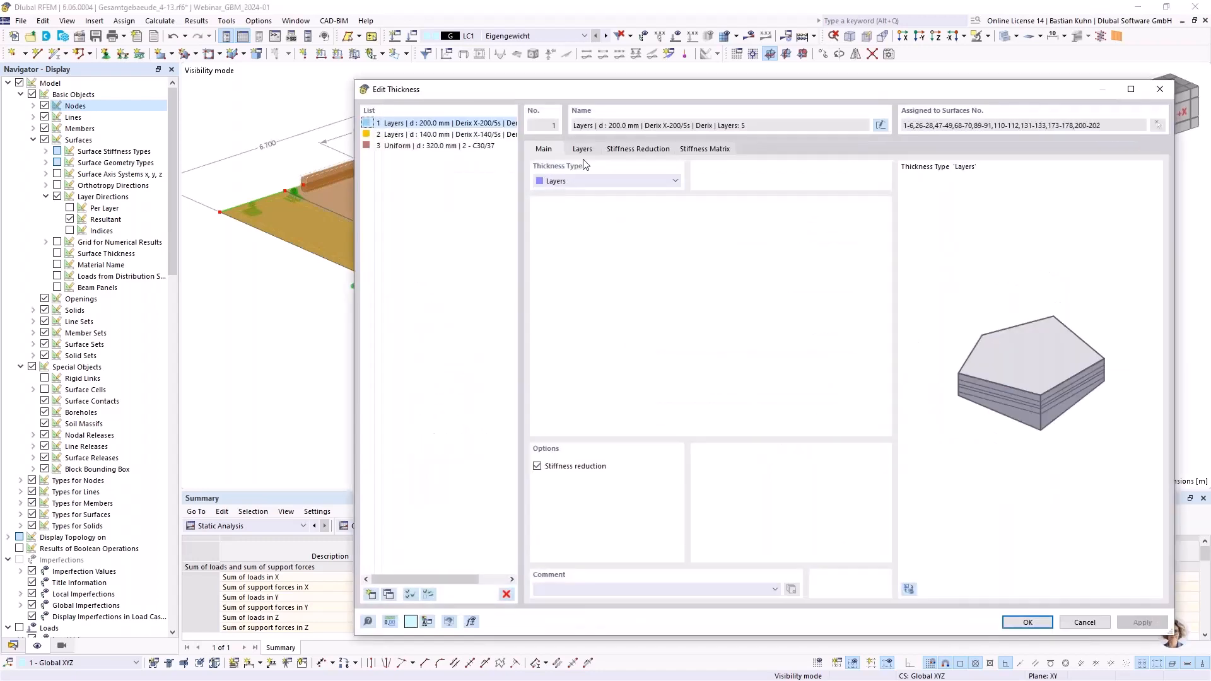
left_click(582, 150)
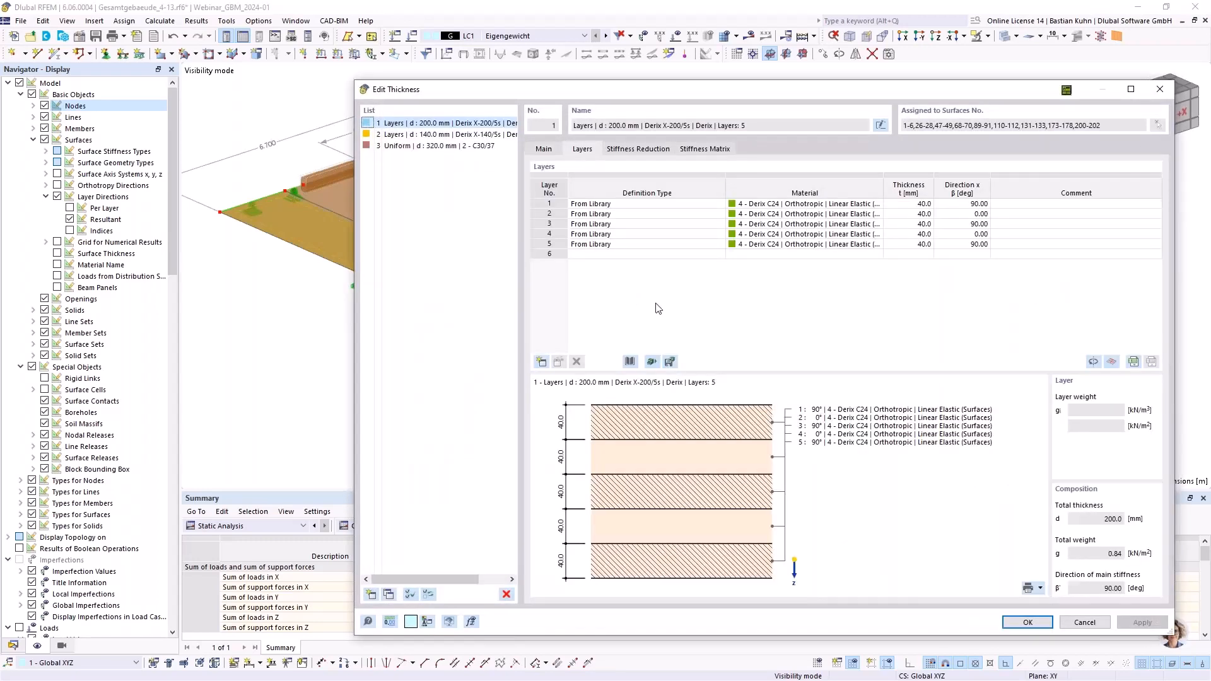
Step: Browse the manufacturers and regions in the layer composition library, leaving it without selecting a composition
left_click(628, 364)
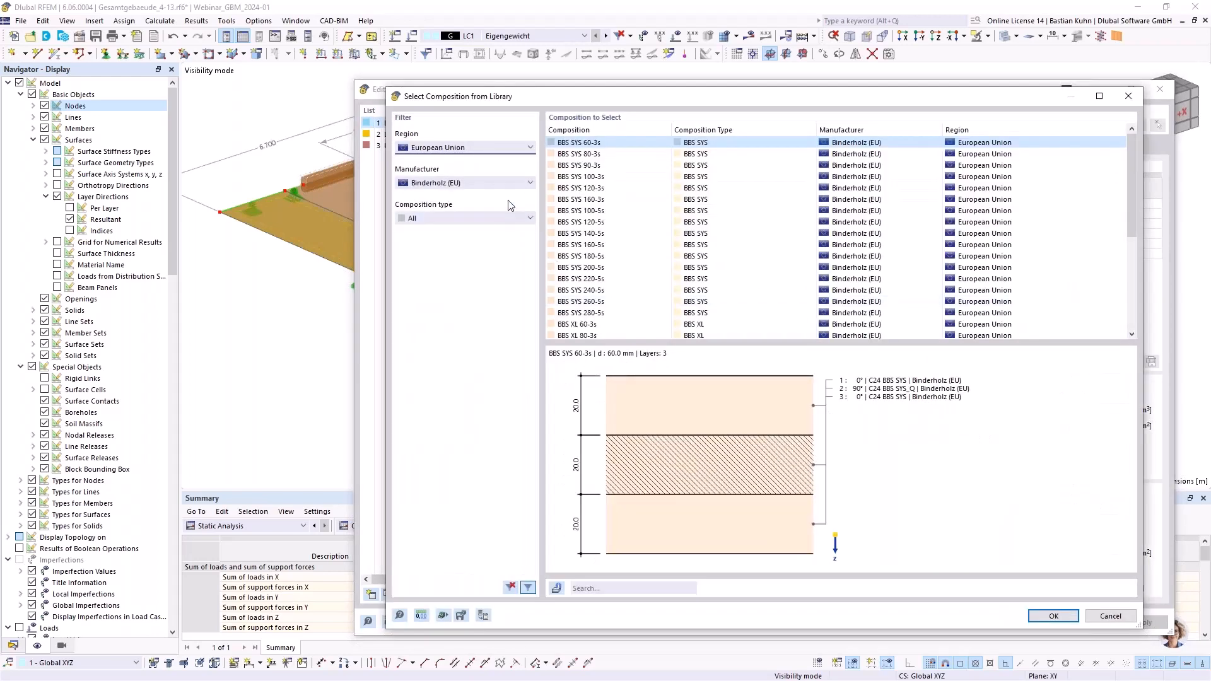
left_click(502, 184)
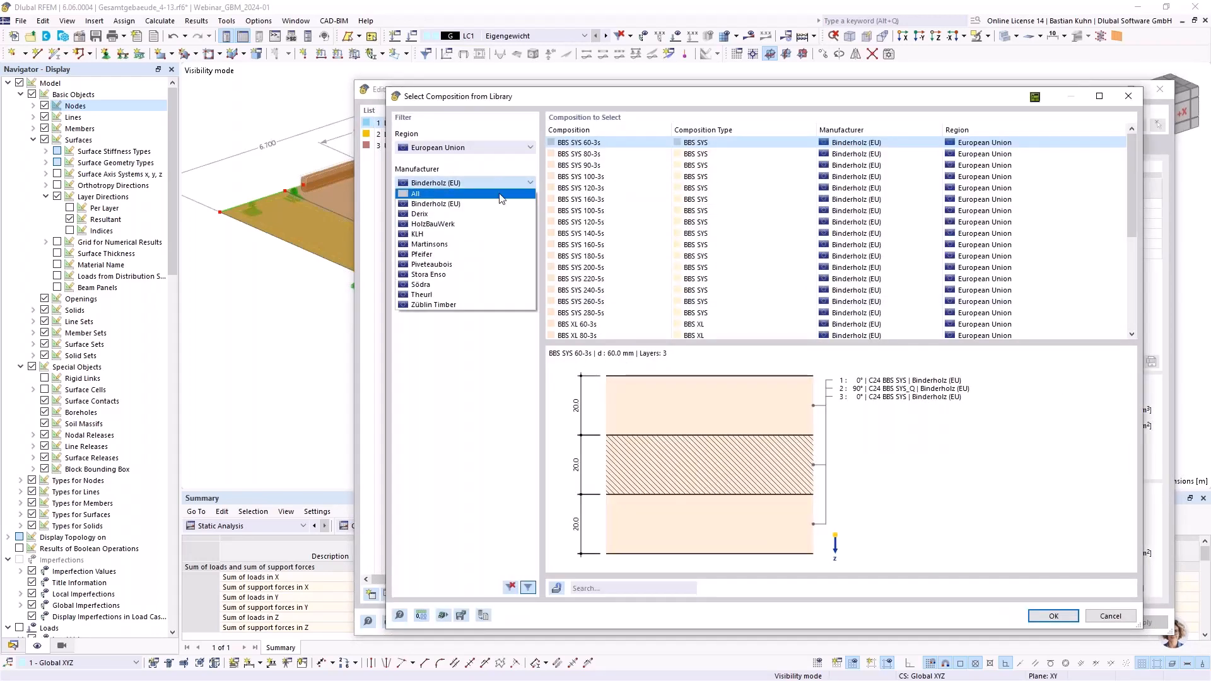
left_click(490, 148)
left_click(489, 148)
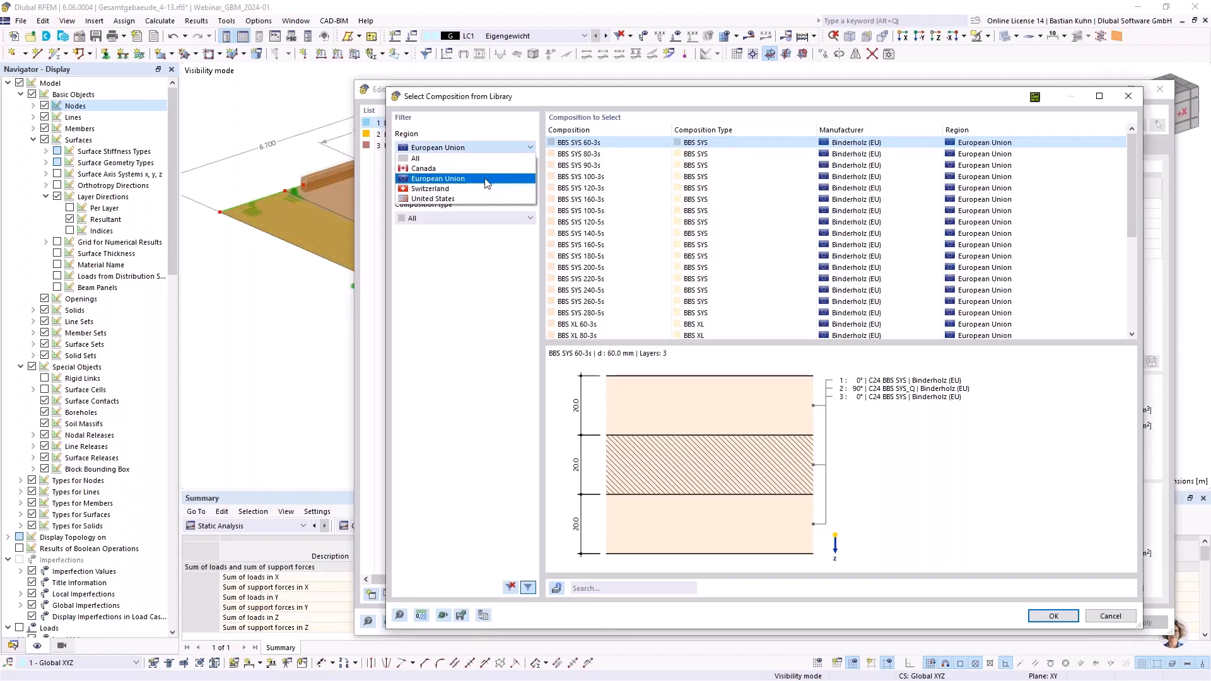
left_click(706, 99)
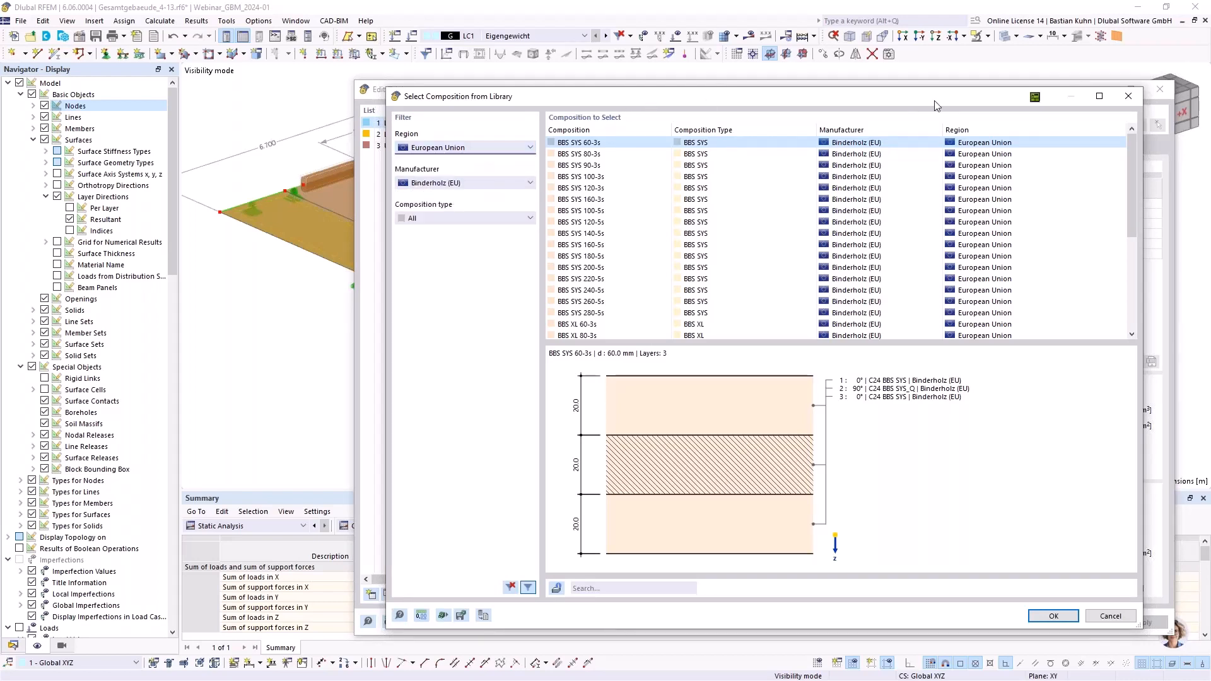
left_click(1124, 98)
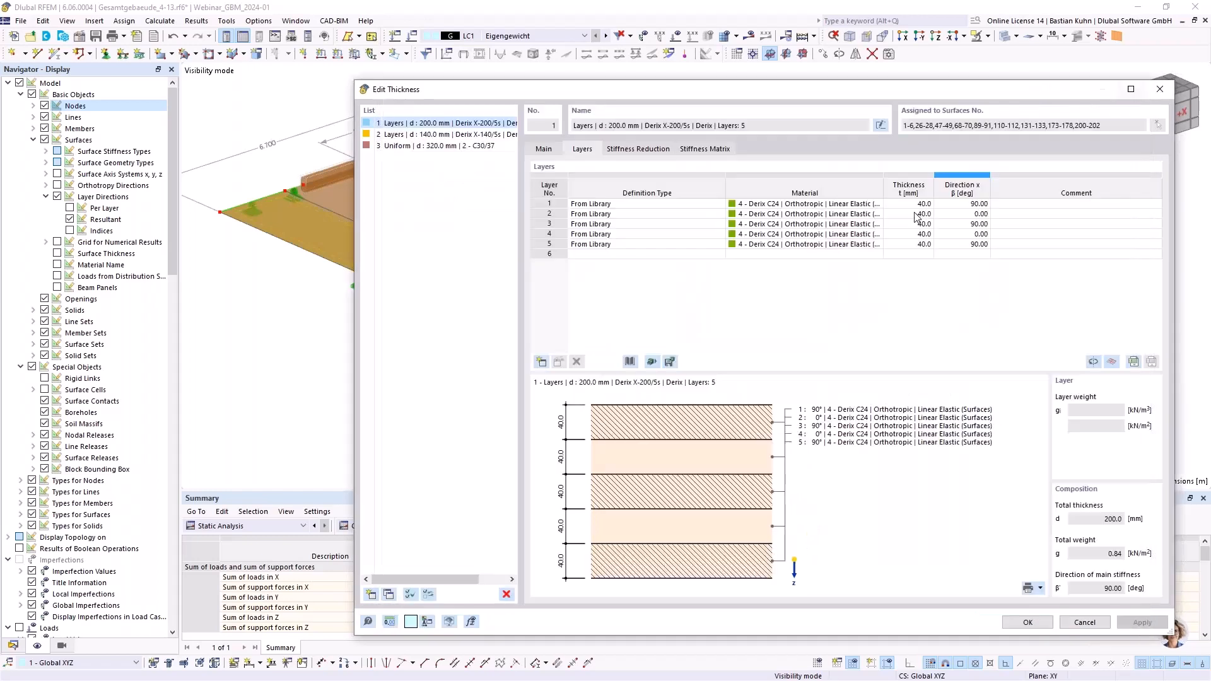
Step: Examine the thickness's stiffness reduction factors and CLT options, leaving the thickness and surface settings as they are
left_click(657, 151)
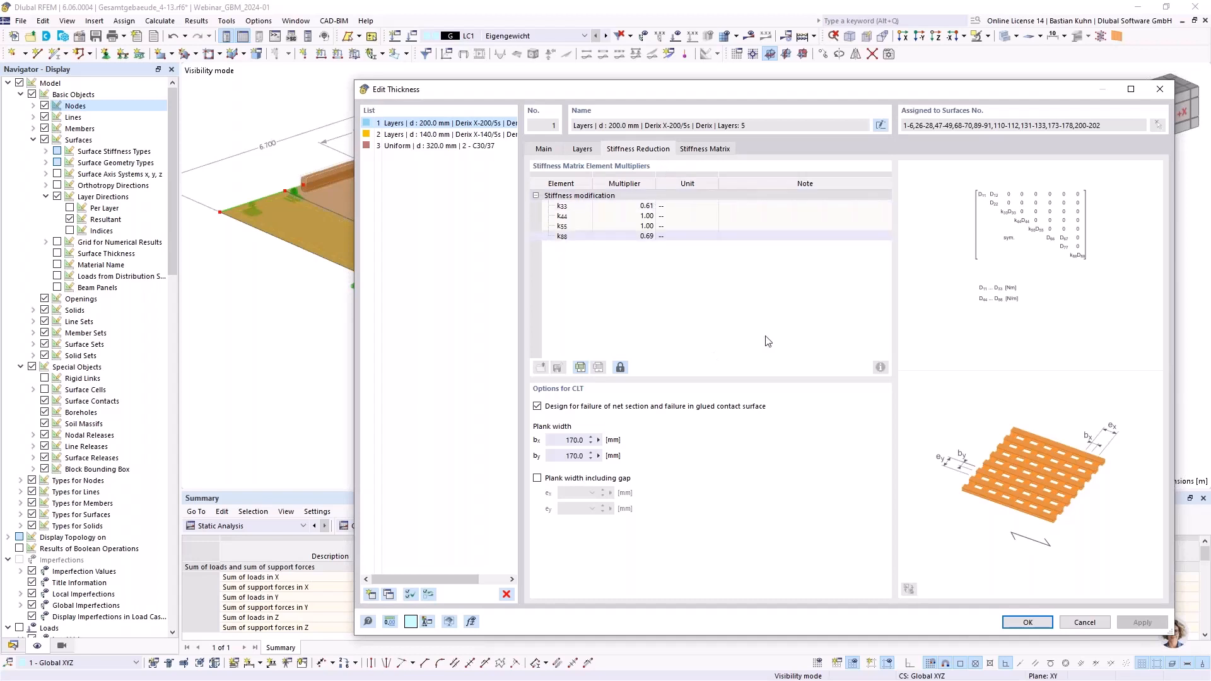
left_click(1159, 92)
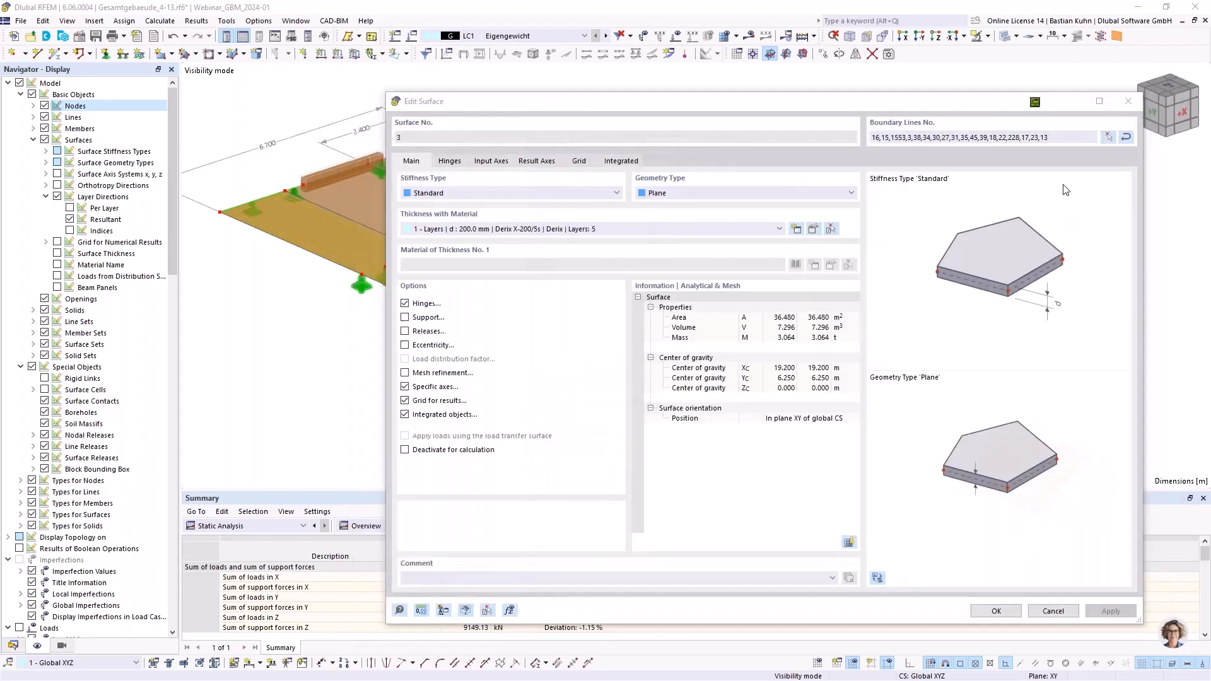
left_click(1053, 611)
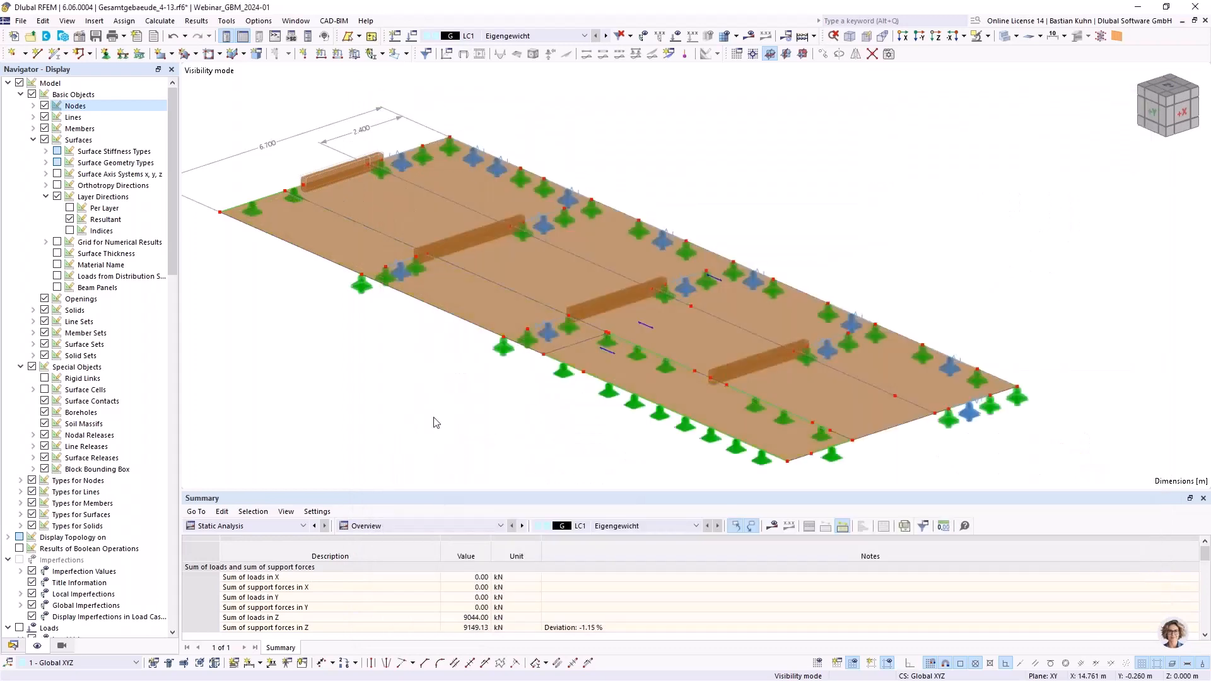
Step: Display the LC1 loads and leave visibility mode to show the whole building
scroll(416, 373, "down", 2)
middle_click_drag(410, 366, 505, 381)
scroll(516, 305, "up", 1)
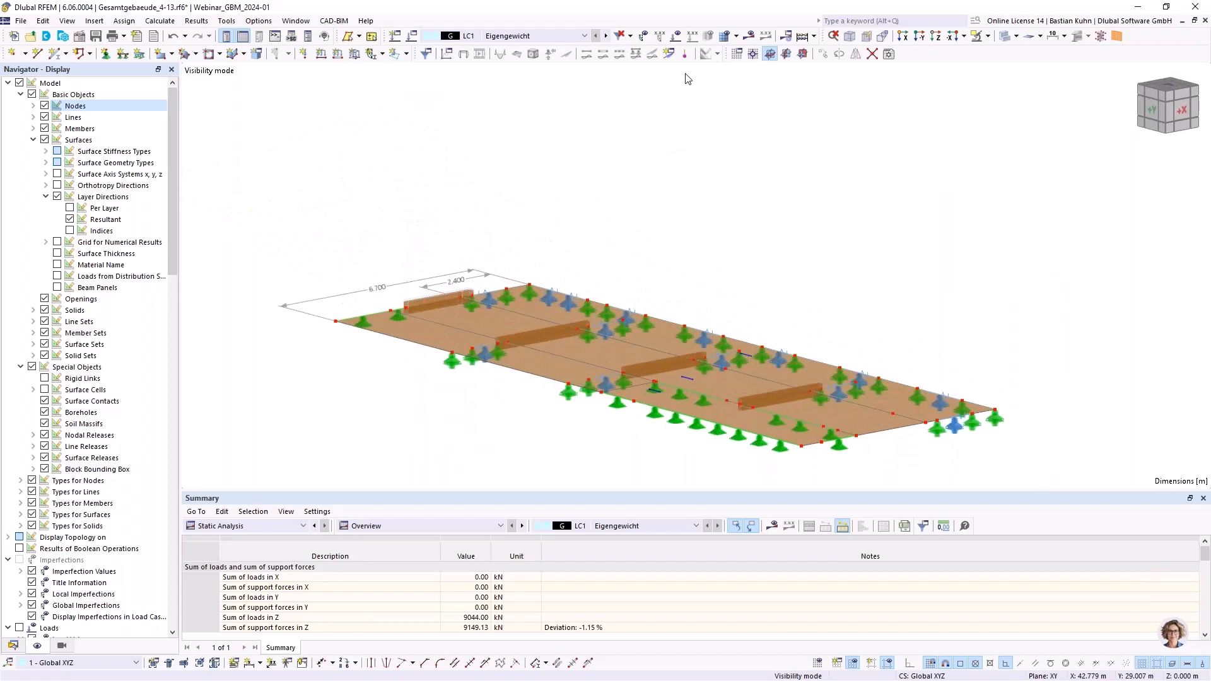
left_click(677, 36)
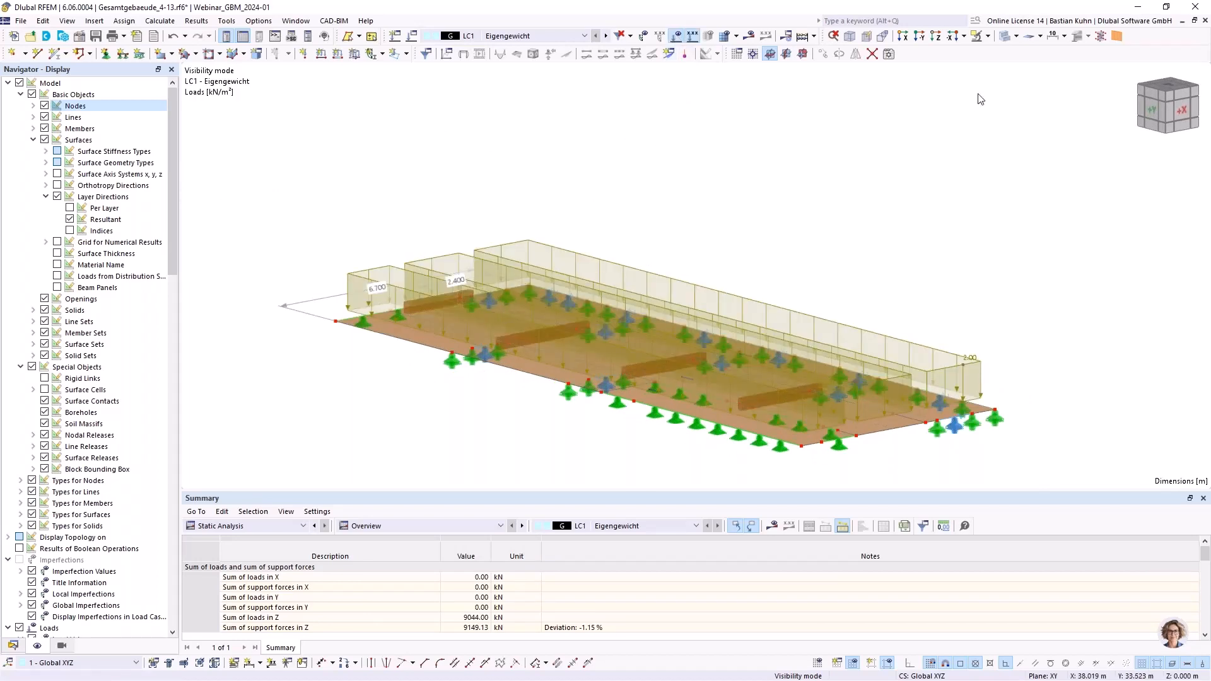
left_click(989, 36)
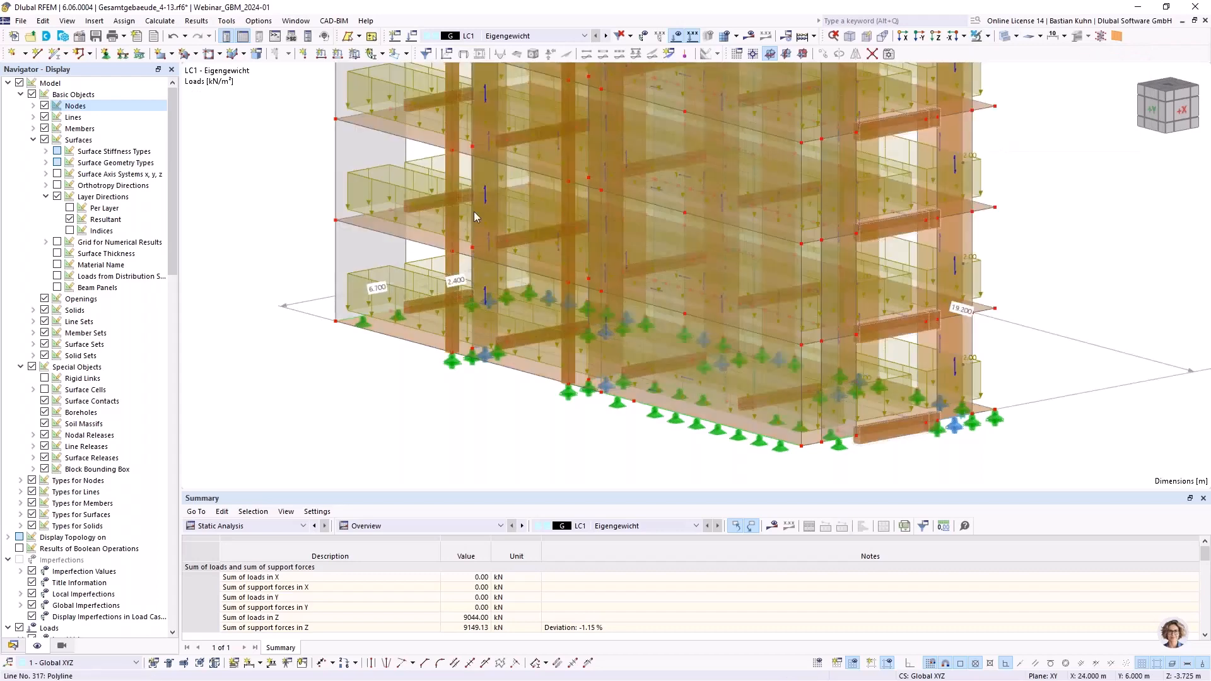
scroll(474, 211, "down", 2)
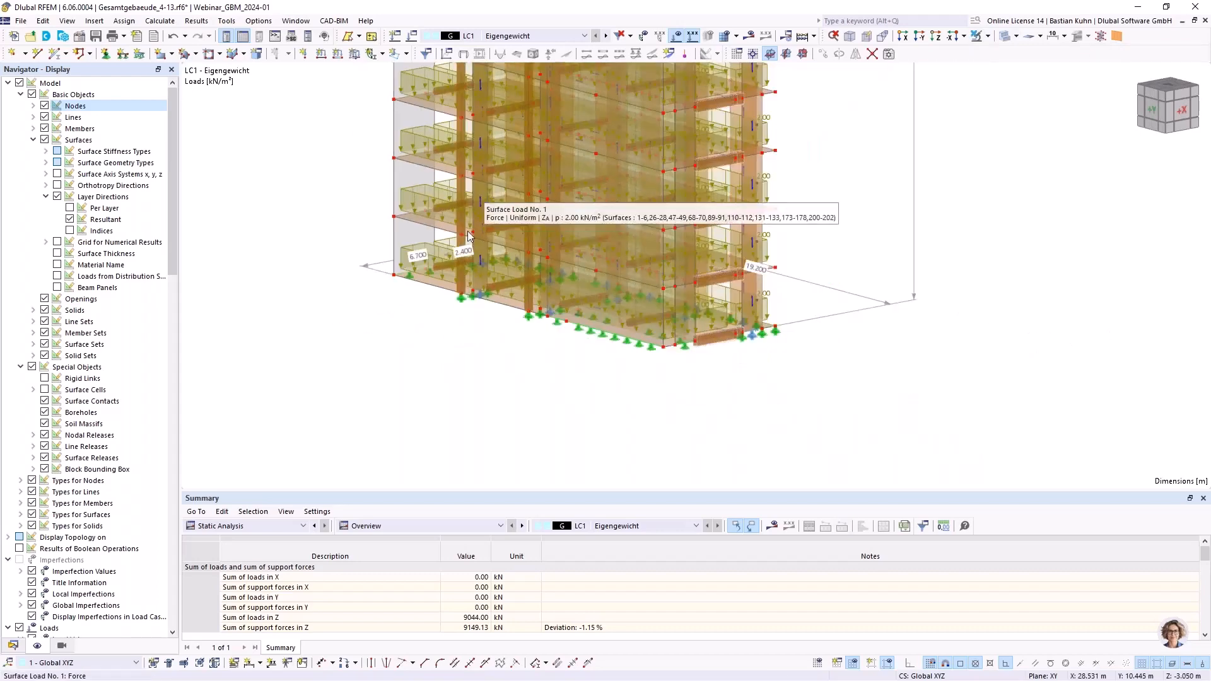
scroll(482, 195, "down", 2)
middle_click_drag(482, 195, 525, 310)
middle_click_drag(525, 309, 535, 284, "ctrl")
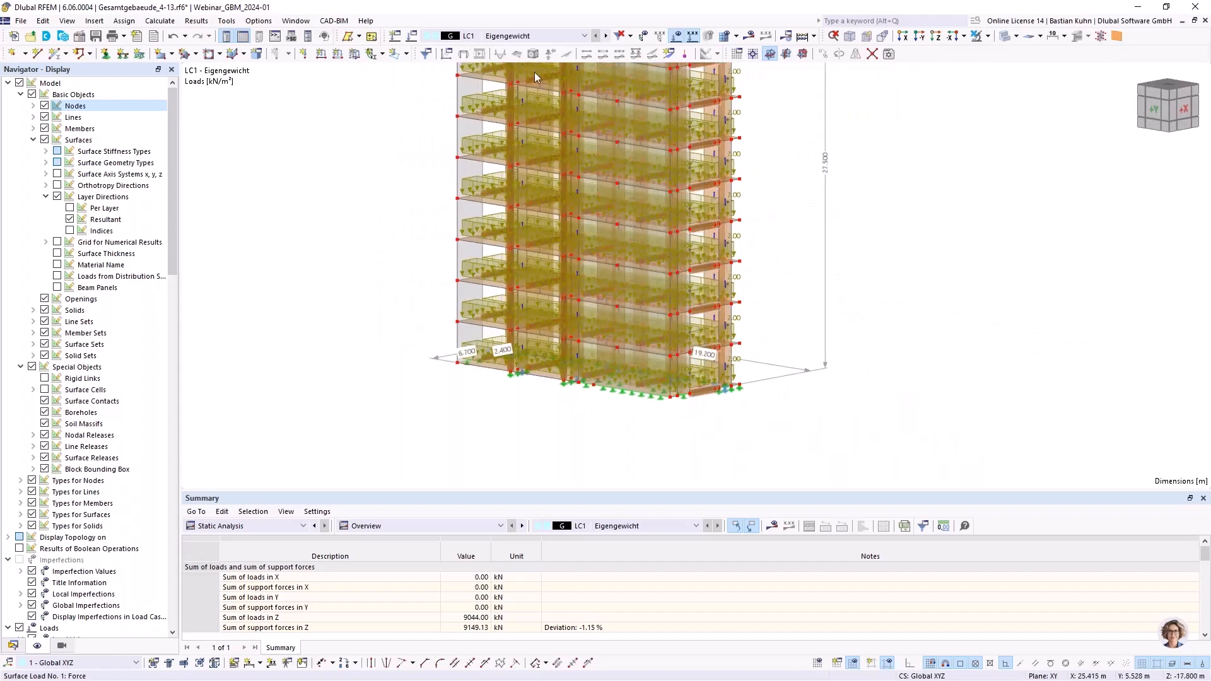
Step: Switch to load case LC2 Wind and inspect the wind line loads along the building's storeys
left_click(607, 36)
scroll(588, 202, "down", 2)
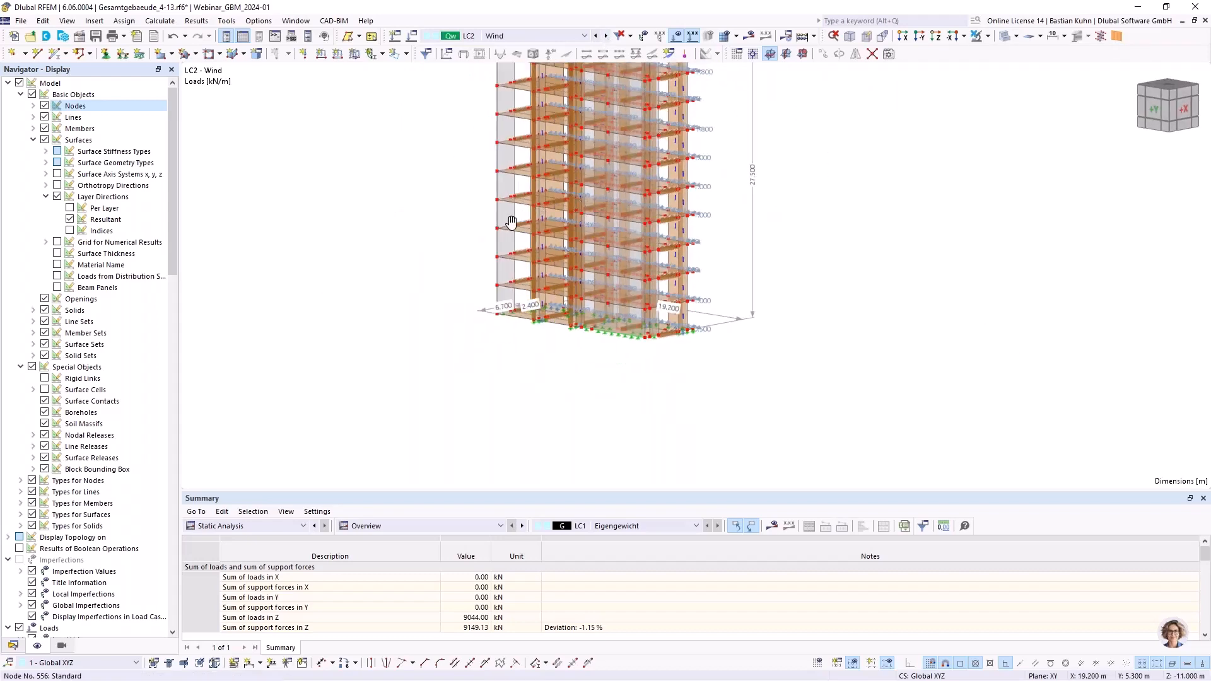
middle_click_drag(511, 222, 736, 206, "ctrl")
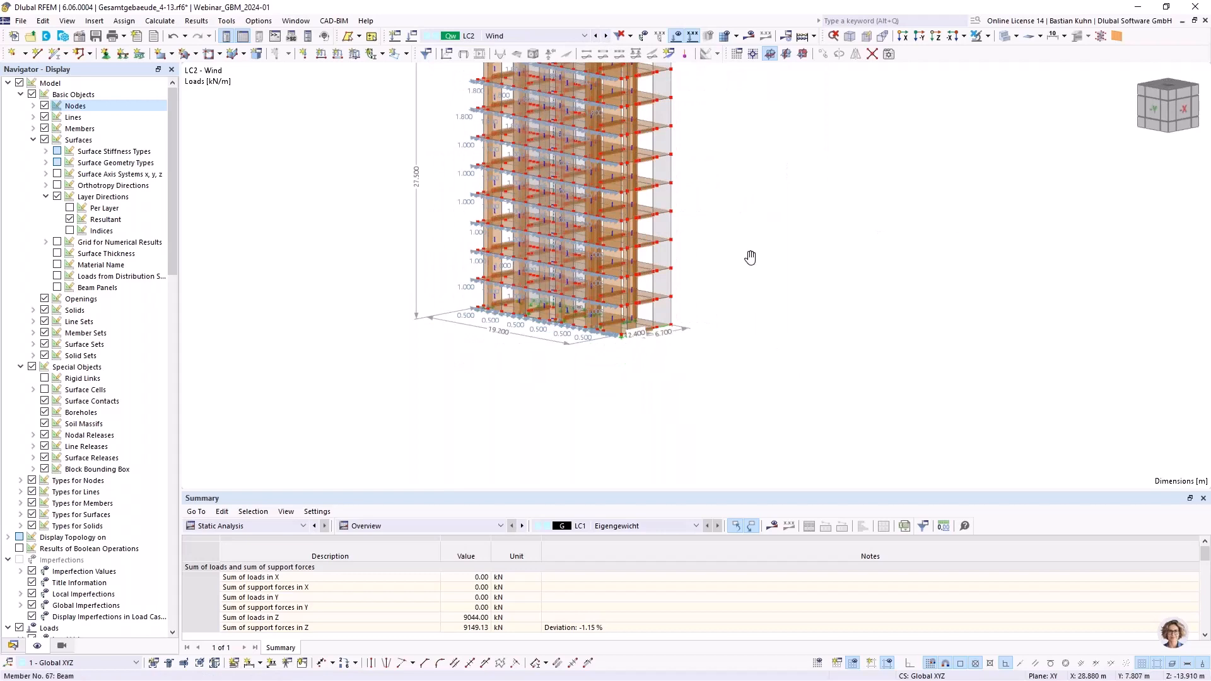
middle_click_drag(751, 258, 725, 357)
scroll(725, 357, "up", 1)
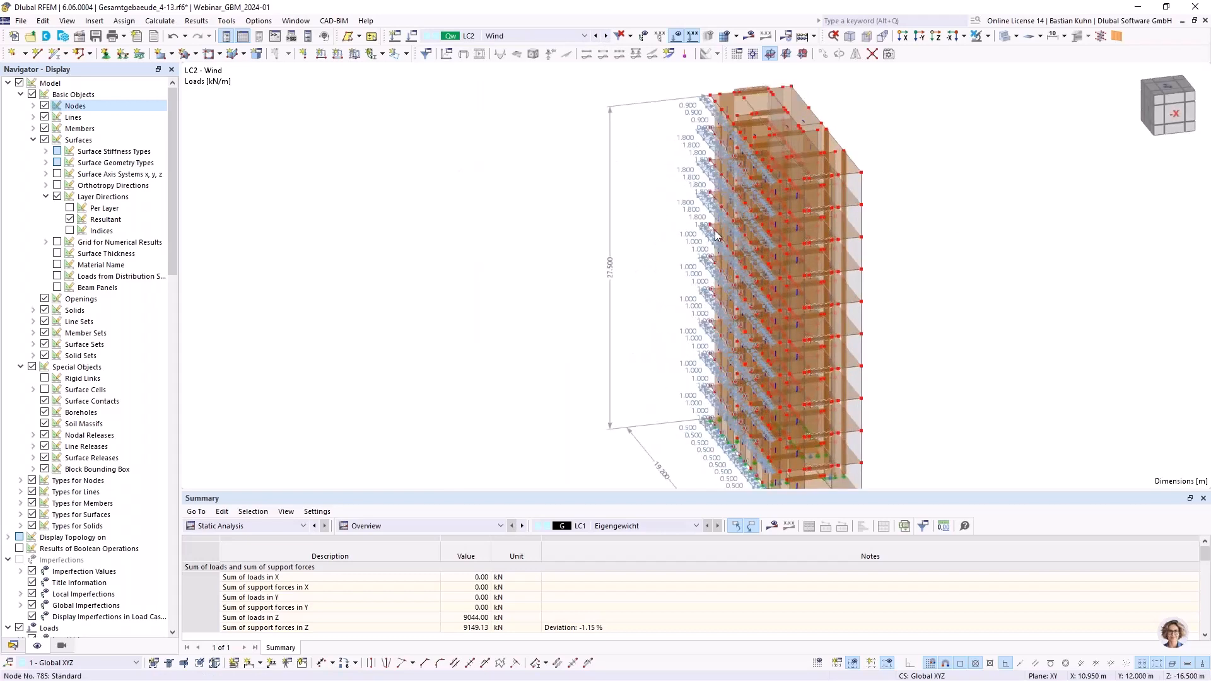
mouse_move(715, 209)
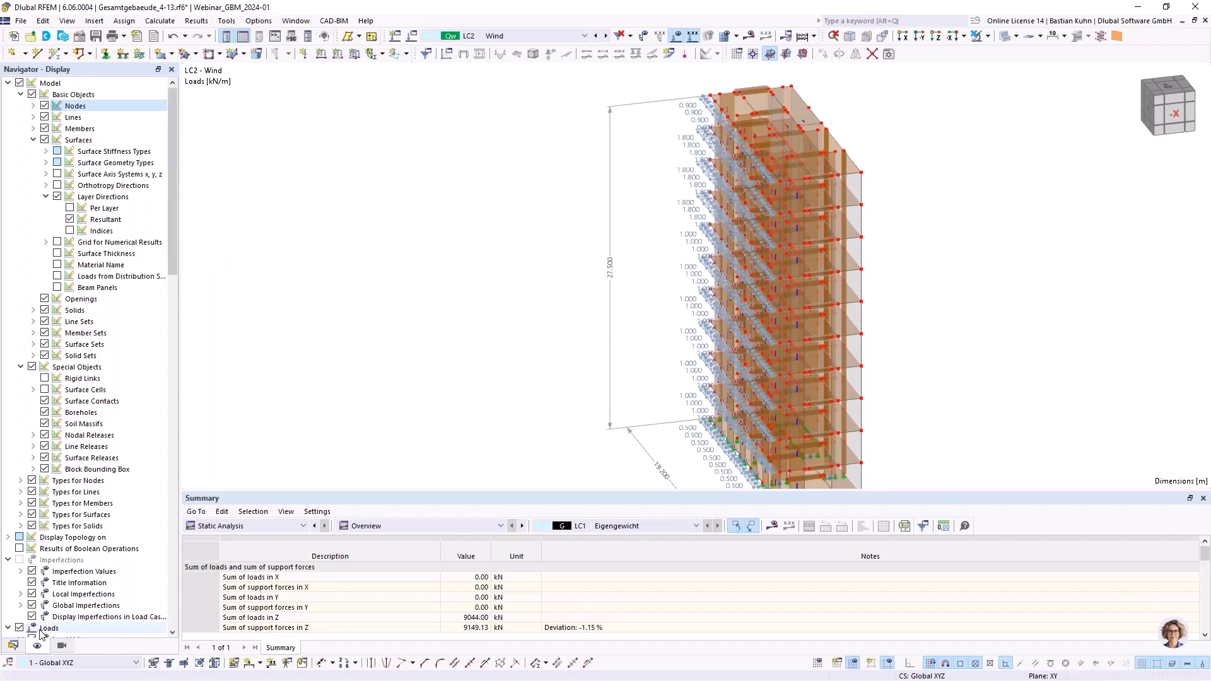
Step: List the available load wizards in the model data and select the Wind Loads entry
left_click(14, 646)
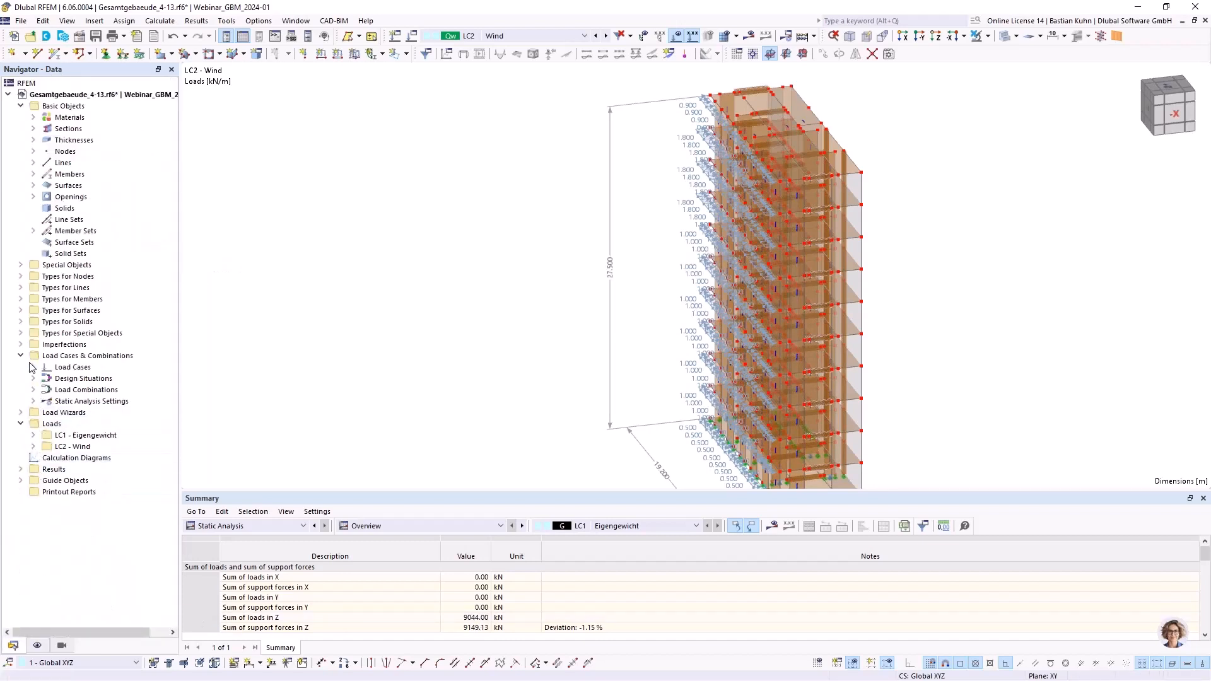
left_click(20, 413)
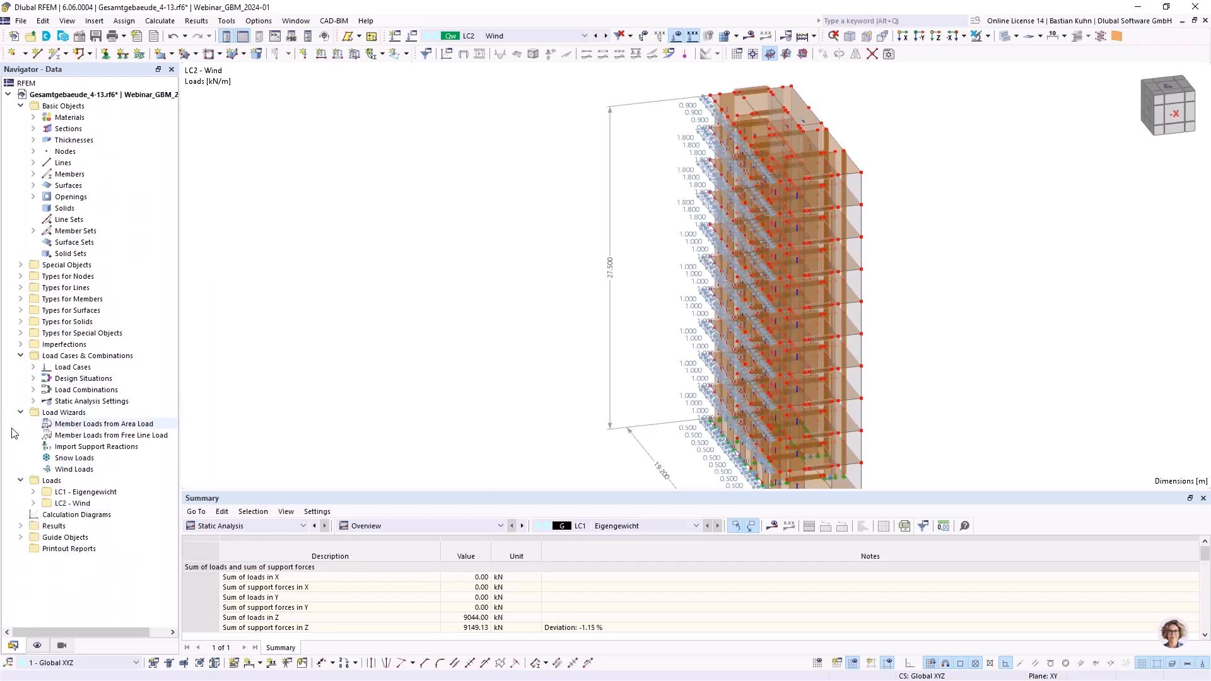
left_click(57, 474)
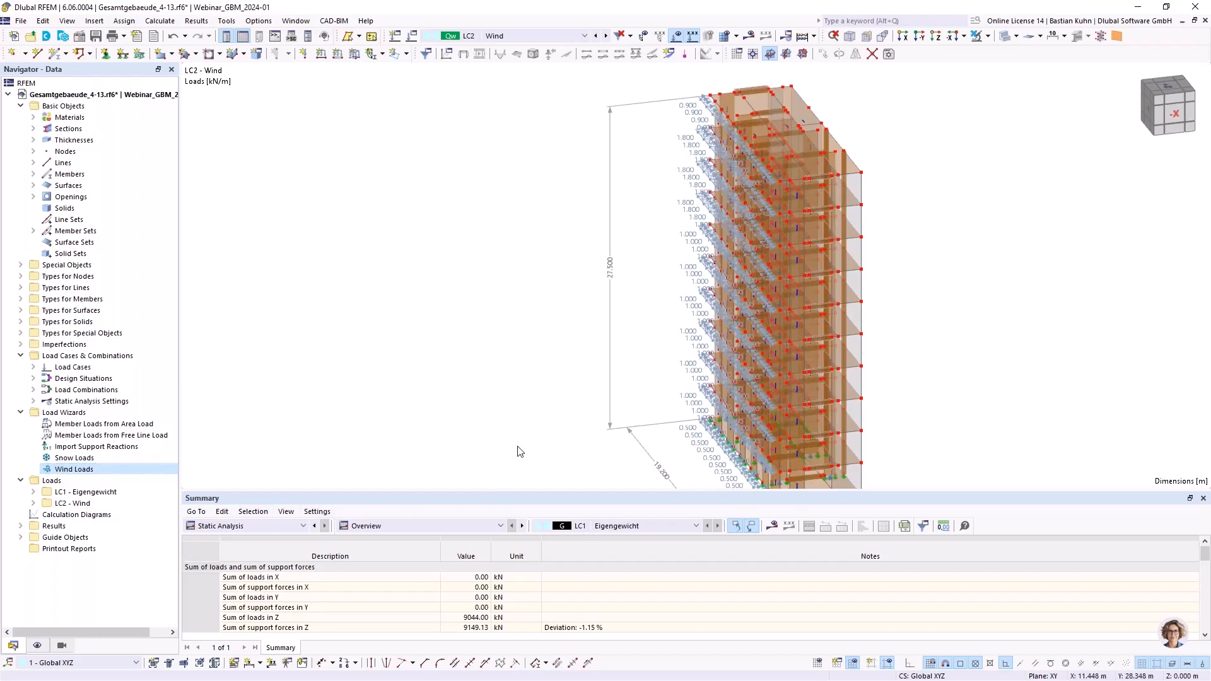
Step: Hide the LC2 loads and view the building model from its -X side
scroll(562, 403, "down", 3)
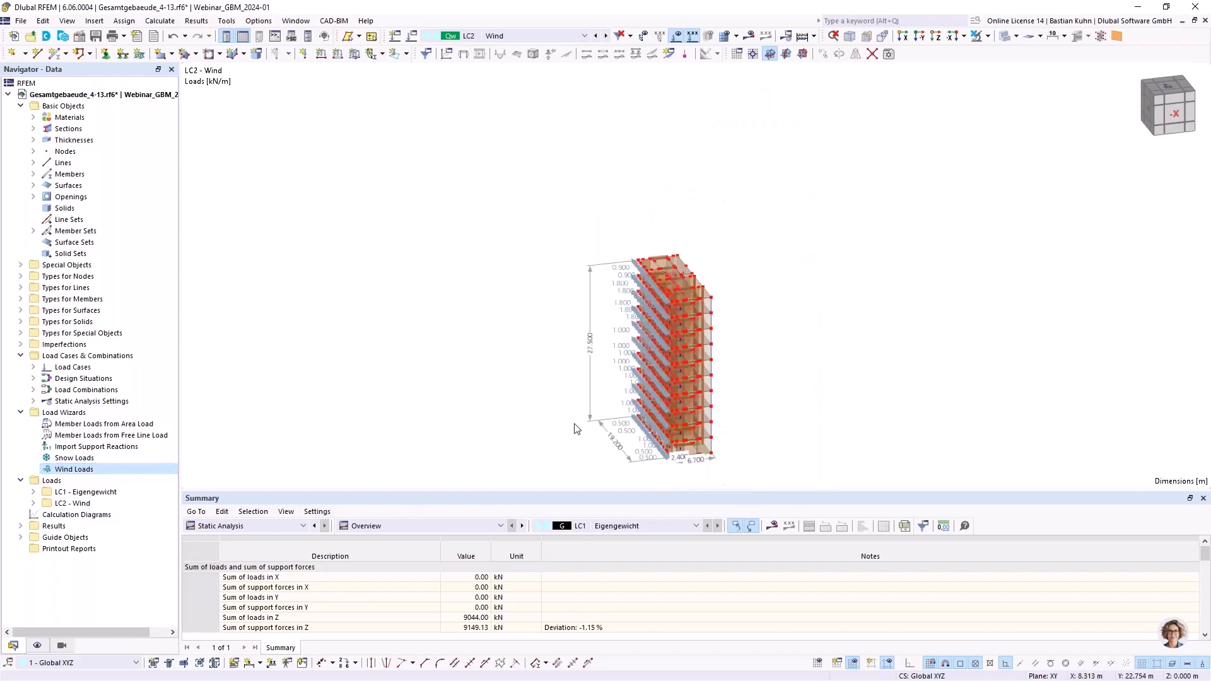
middle_click_drag(564, 397, 381, 383)
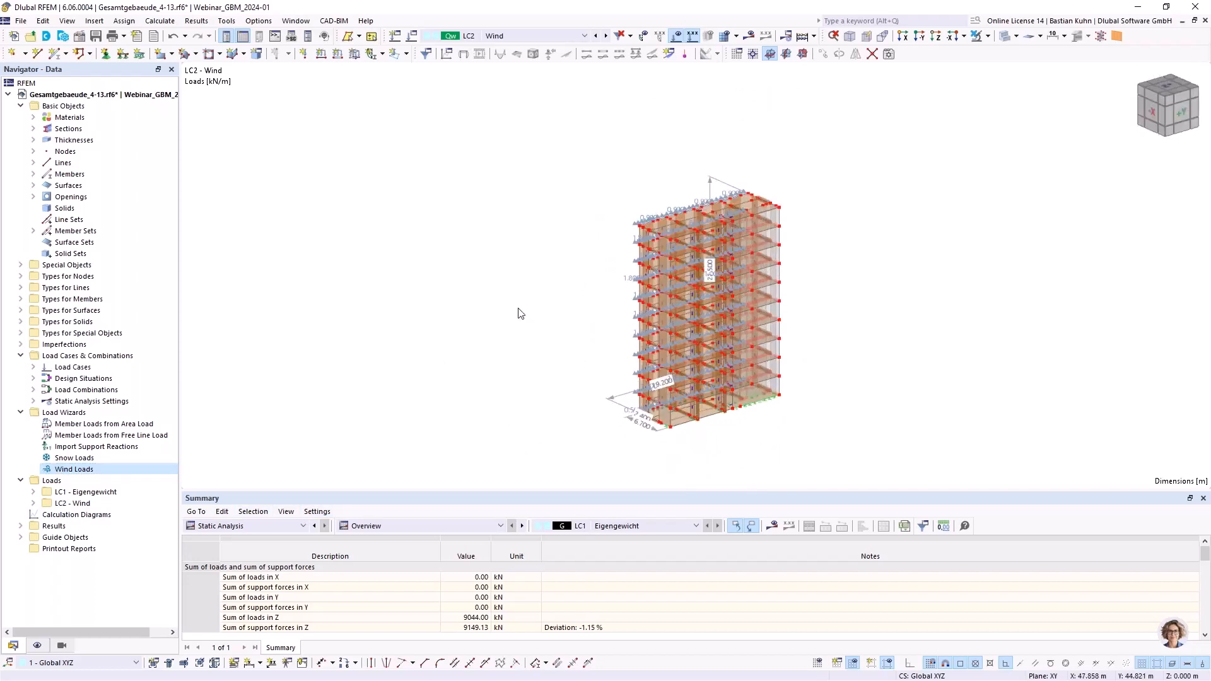
left_click(674, 36)
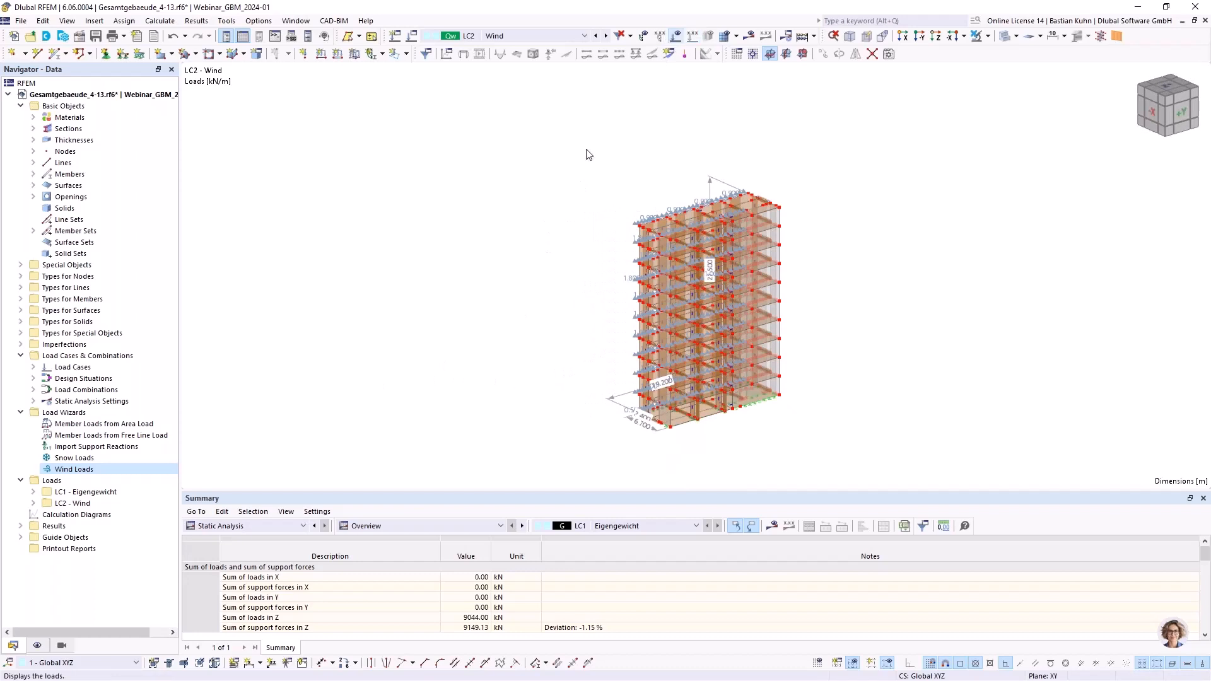
middle_click_drag(611, 327, 700, 265, "ctrl")
scroll(648, 339, "up", 5)
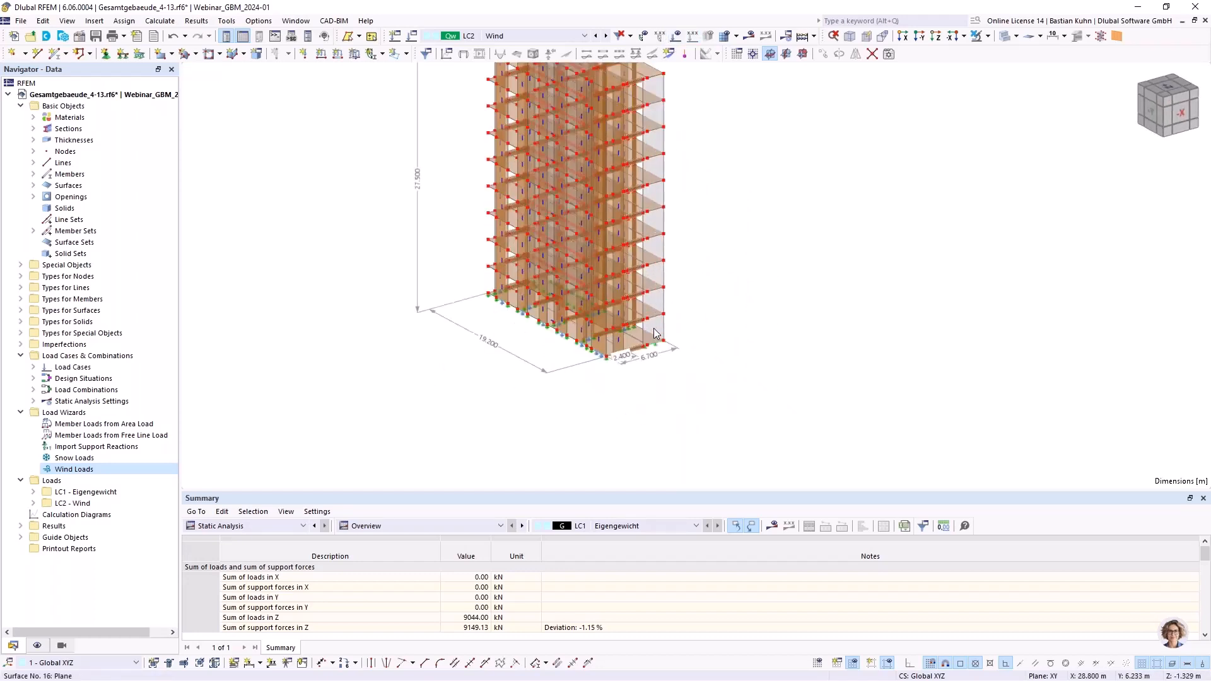
Step: Display the building model with solid, non-transparent rendering and hide its nodes
left_click(648, 337)
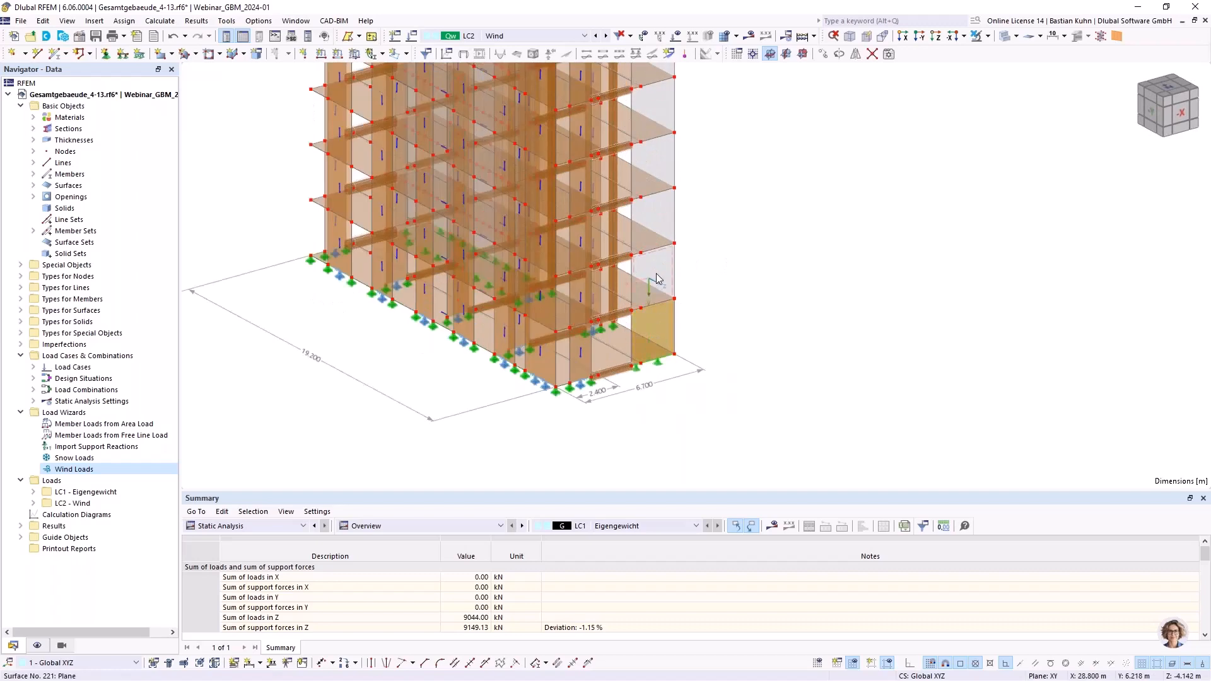
left_click(1003, 37)
left_click(1003, 38)
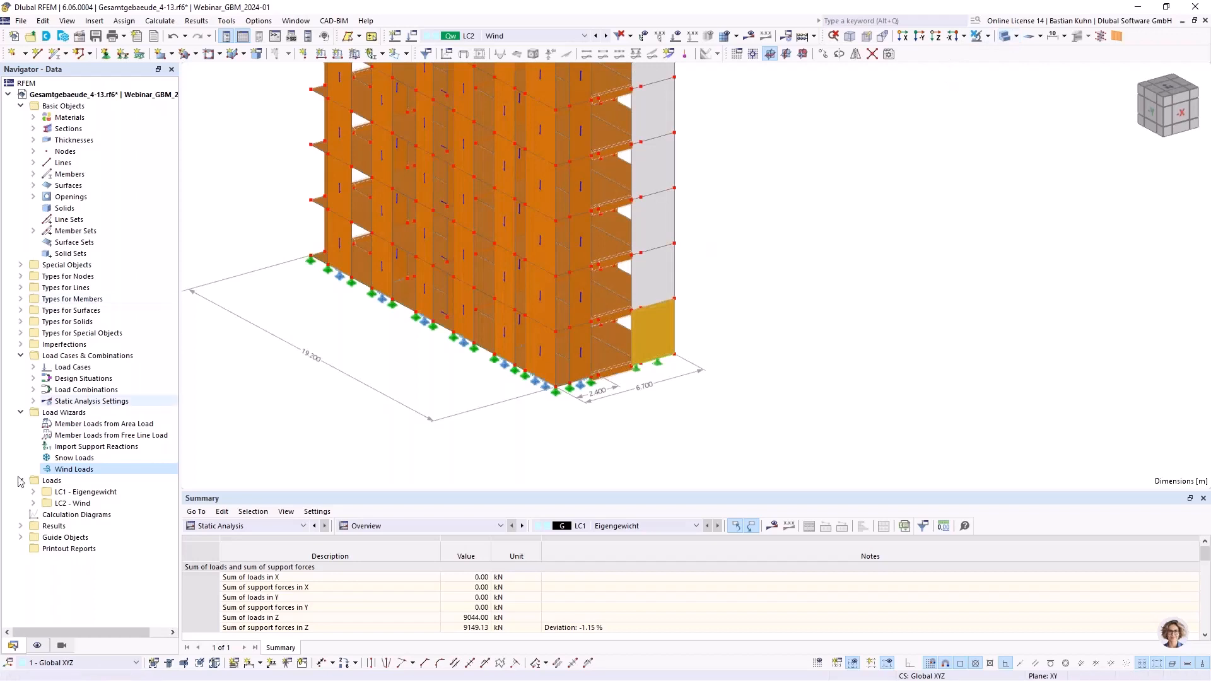
left_click(37, 645)
left_click(44, 106)
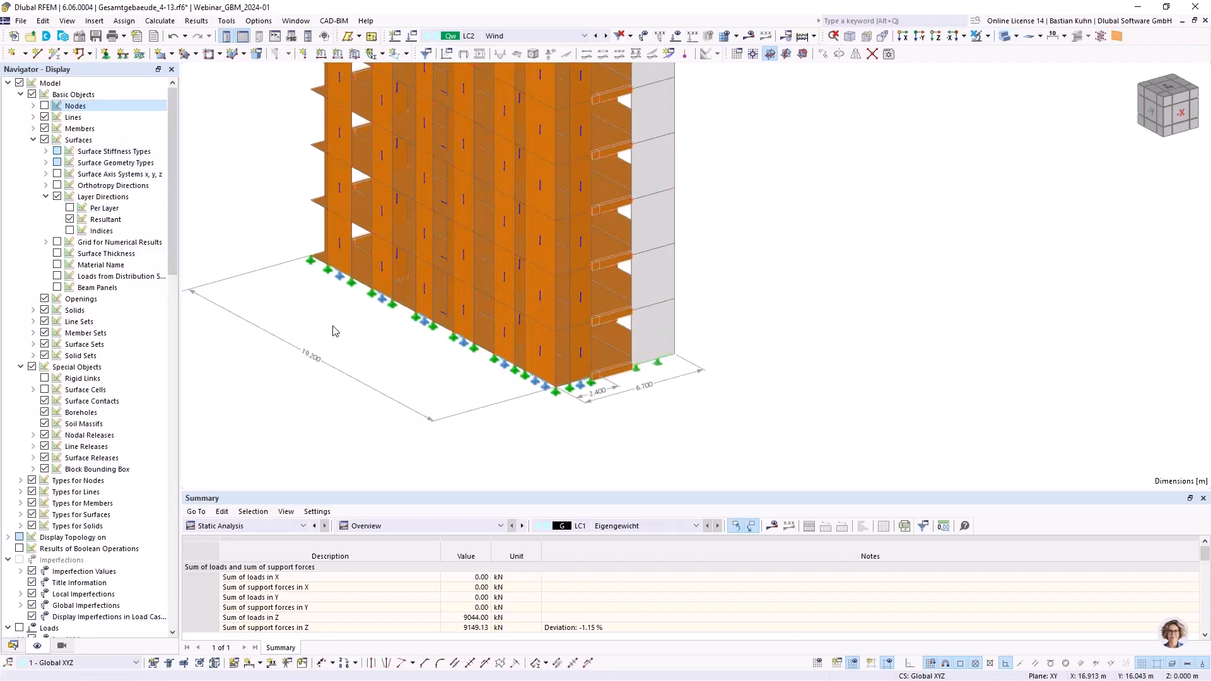
middle_click_drag(365, 346, 405, 325, "ctrl")
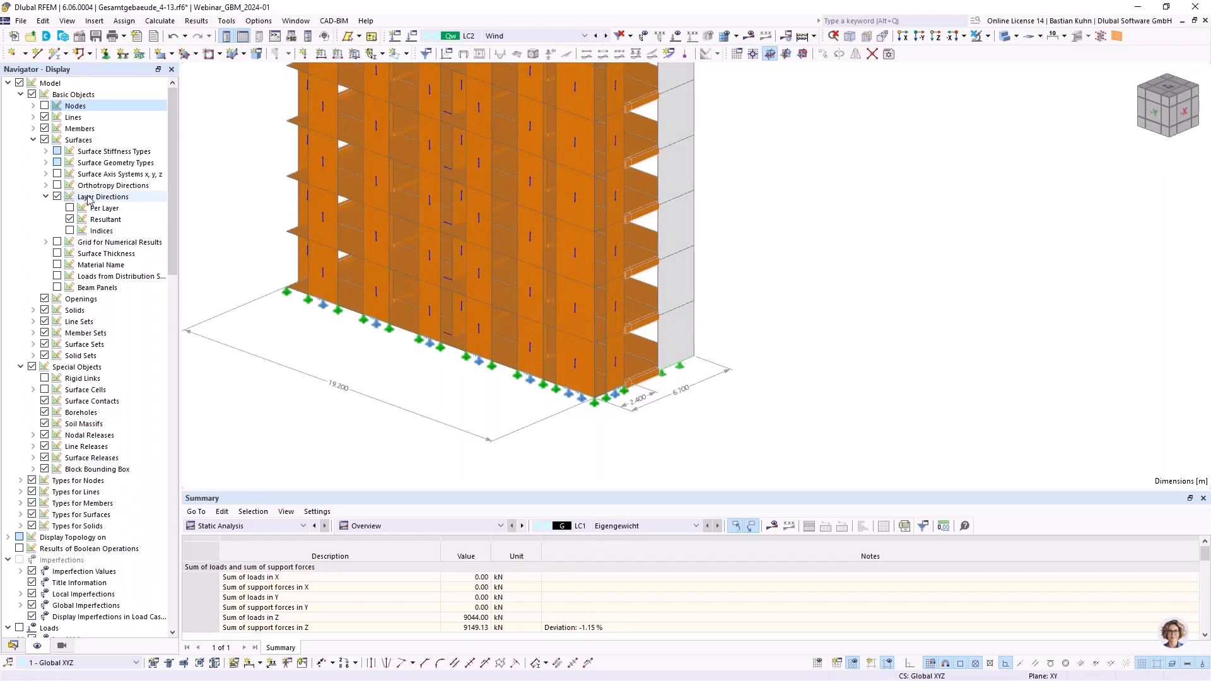
Step: Toggle the resultant layer direction arrows to compare the wall surfaces, and hide the layer directions
left_click(69, 220)
left_click(69, 220)
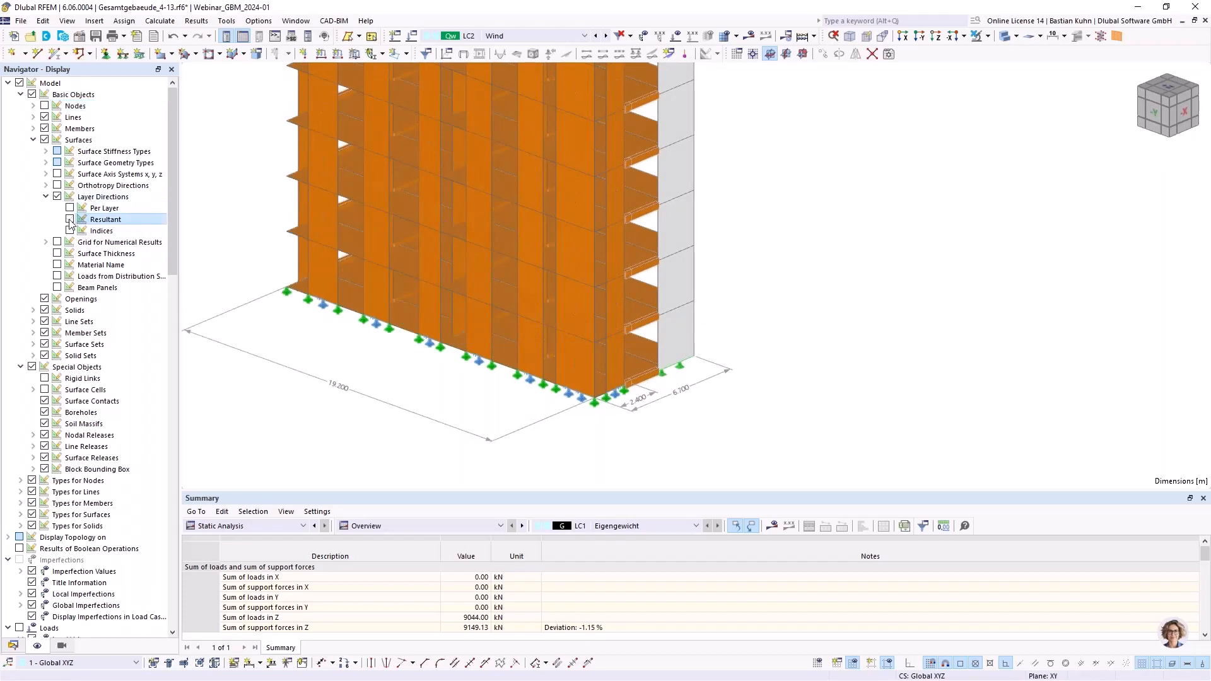
left_click(70, 219)
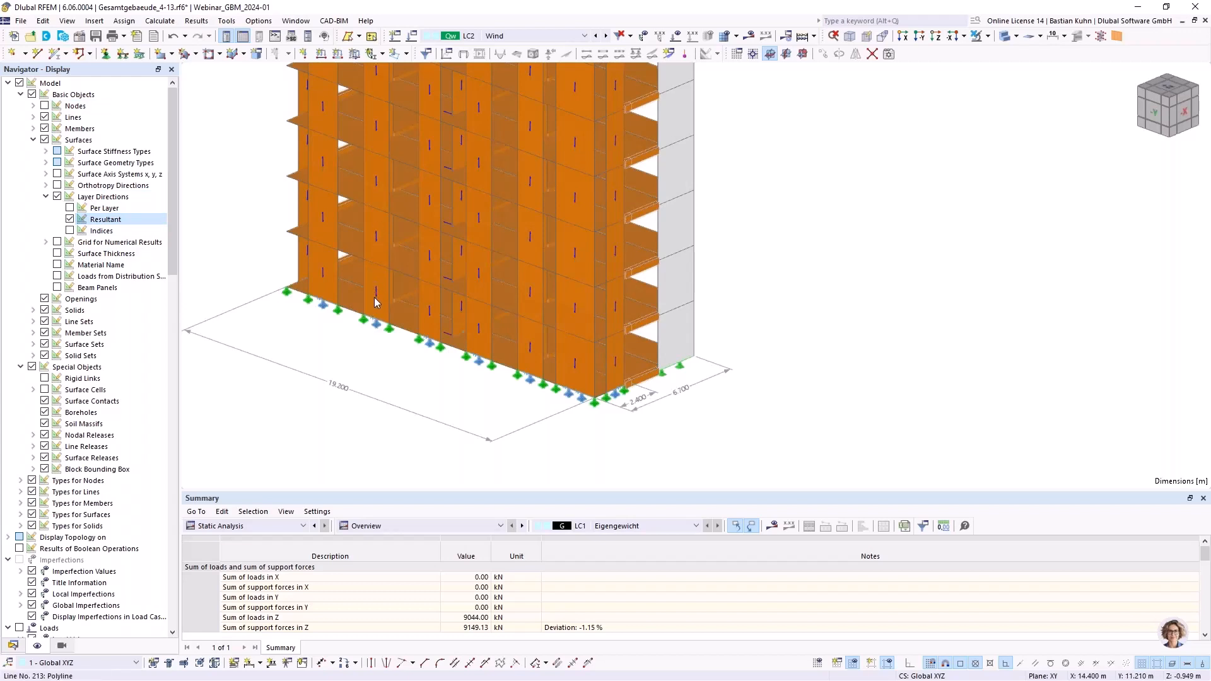
left_click(400, 320)
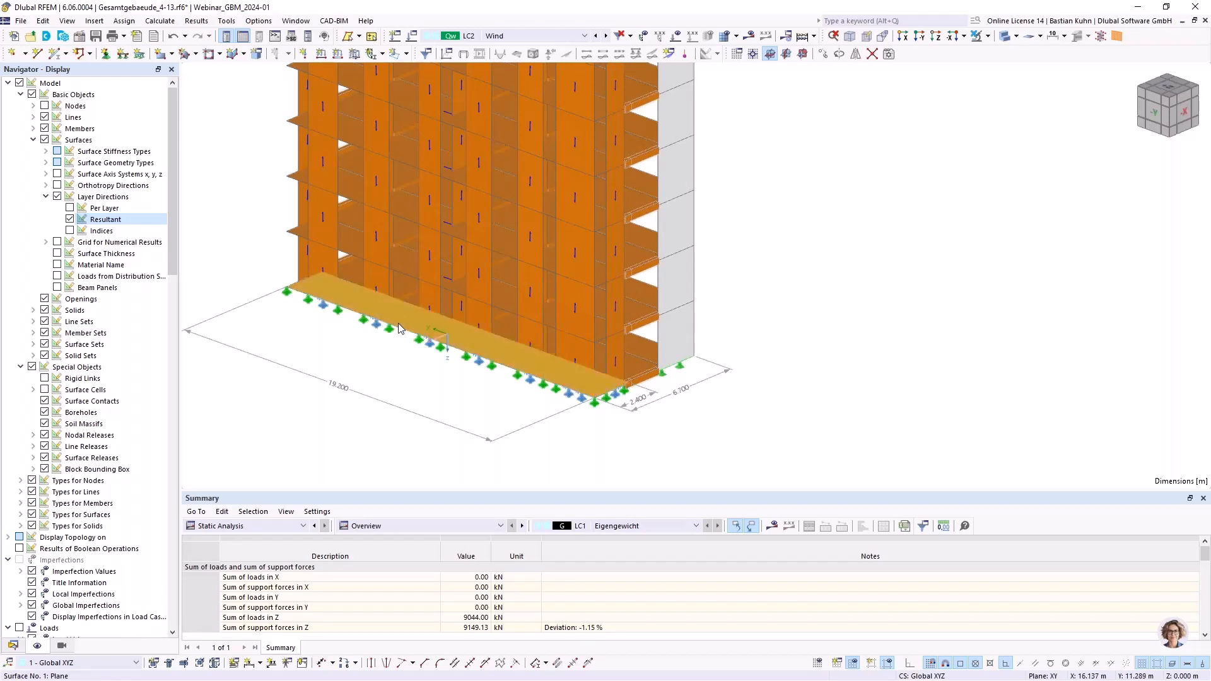
left_click(422, 385)
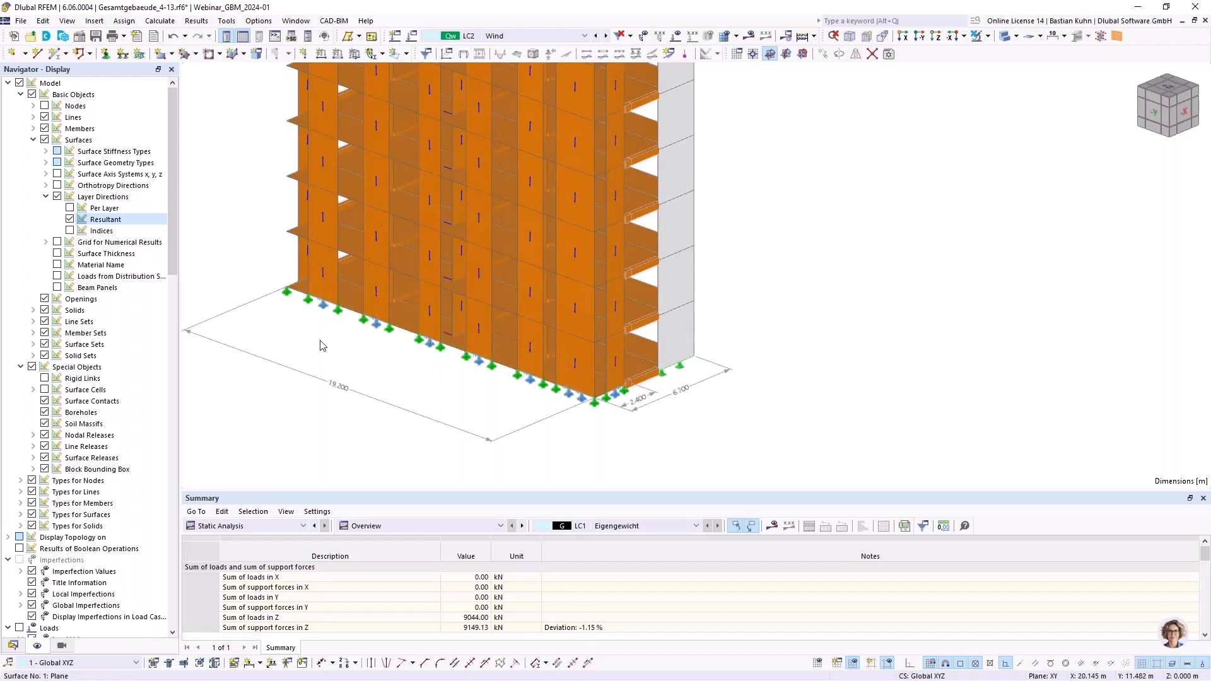
left_click(57, 197)
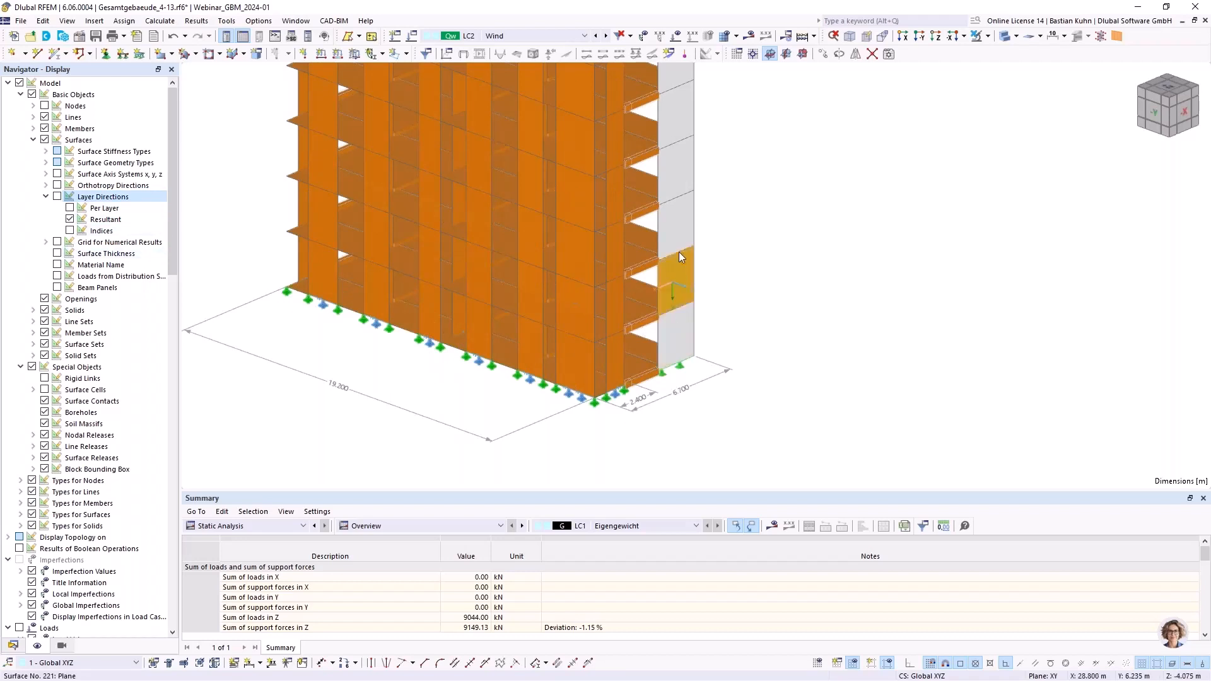
Step: Open the Derix X-140/5s thickness of a lower-storey CLT wall and show its stiffness reduction and CLT options
scroll(579, 328, "down", 3)
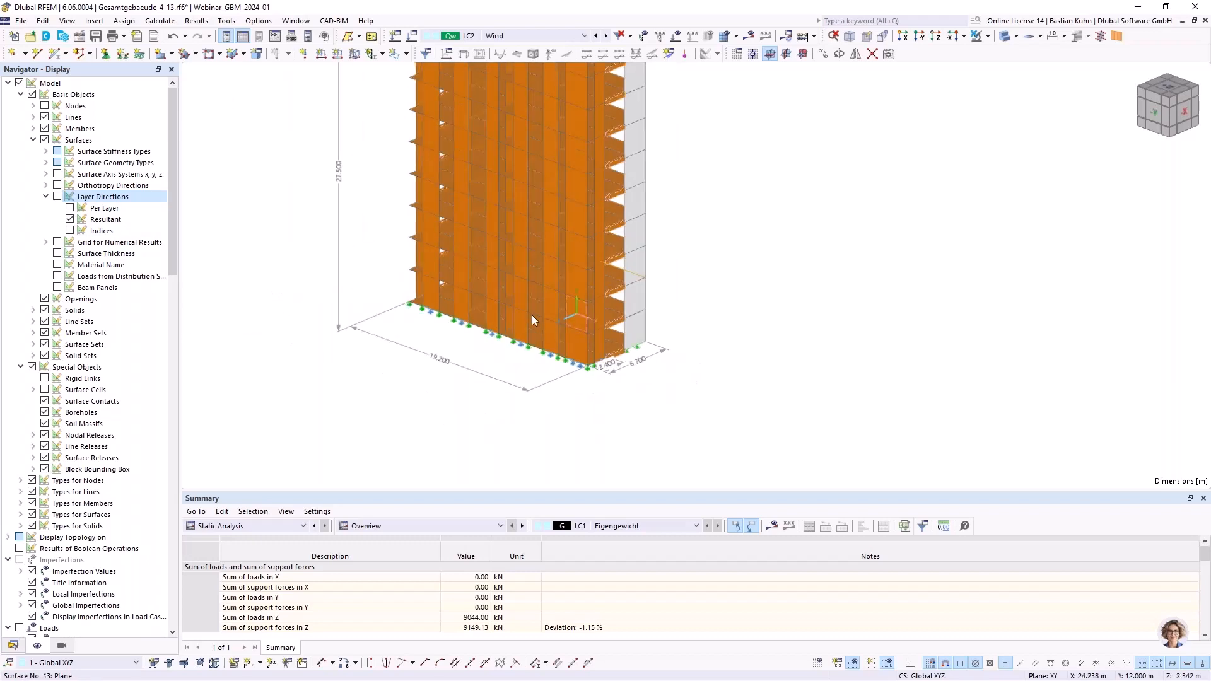
middle_click_drag(483, 314, 448, 316)
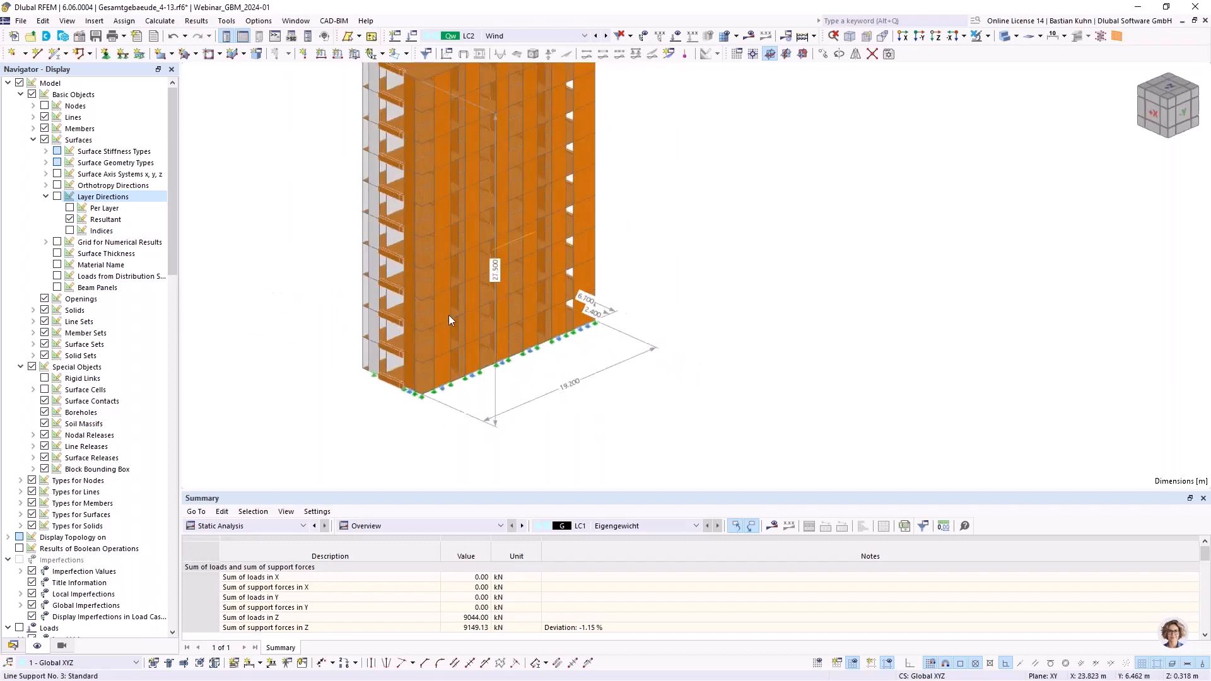
middle_click_drag(360, 313, 563, 340)
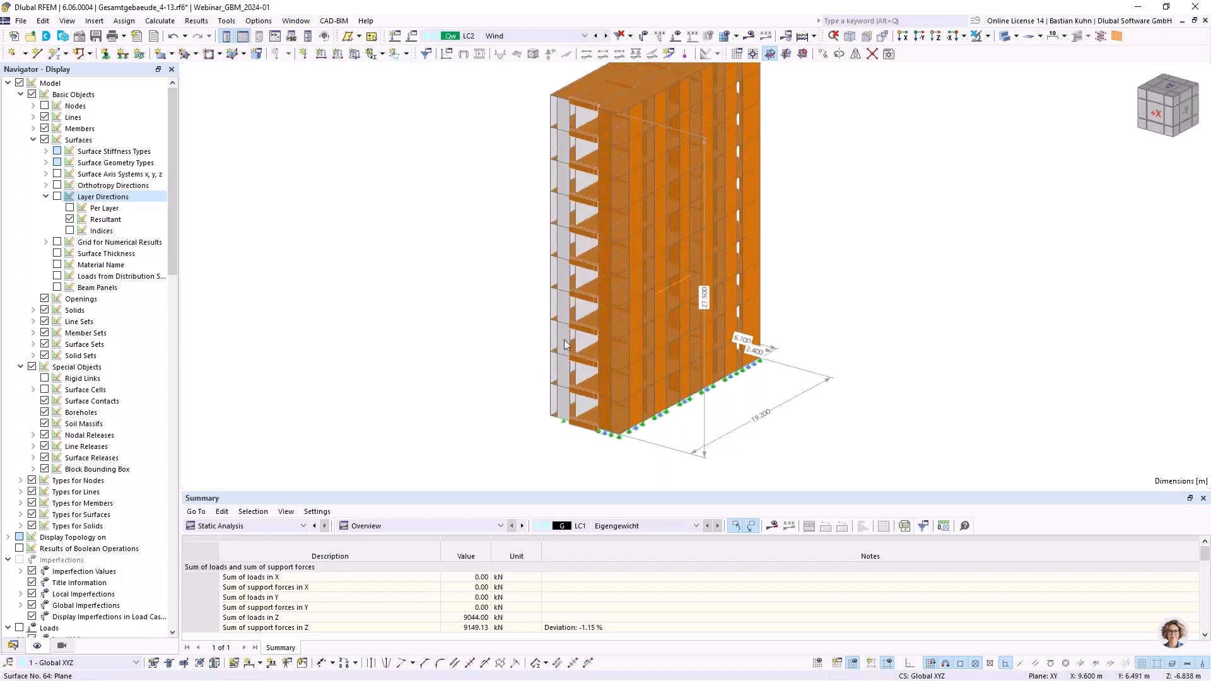
scroll(566, 343, "up", 4)
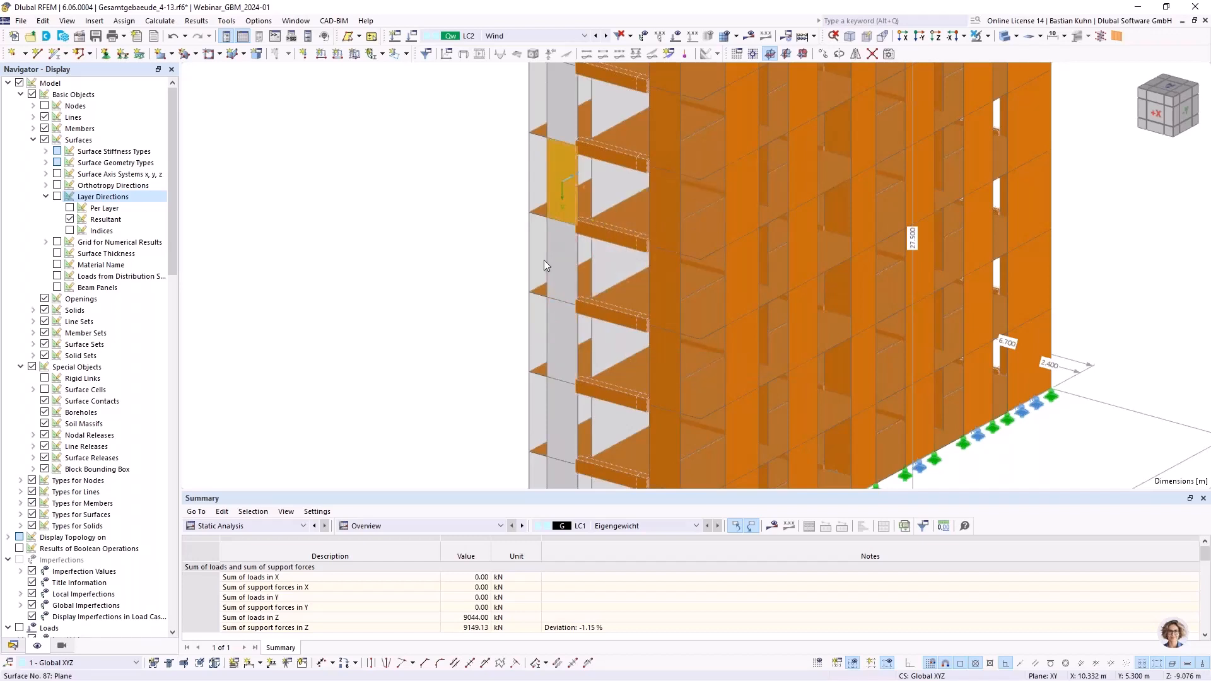
scroll(544, 259, "down", 2)
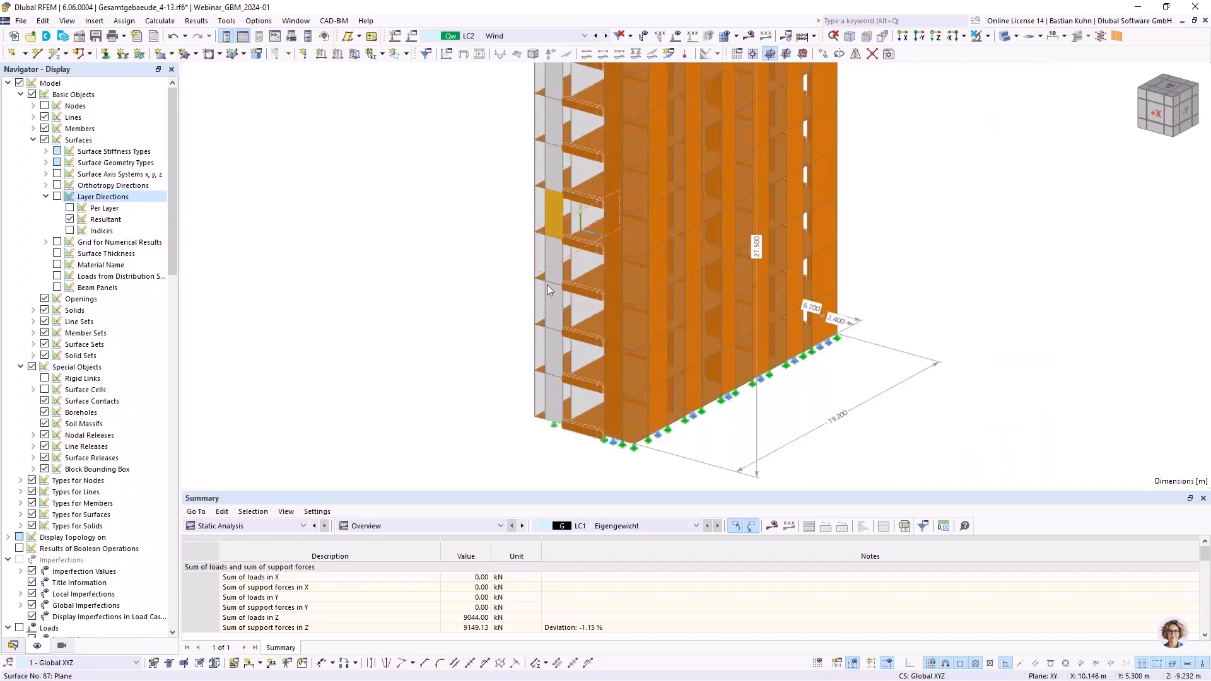
double_click(661, 361)
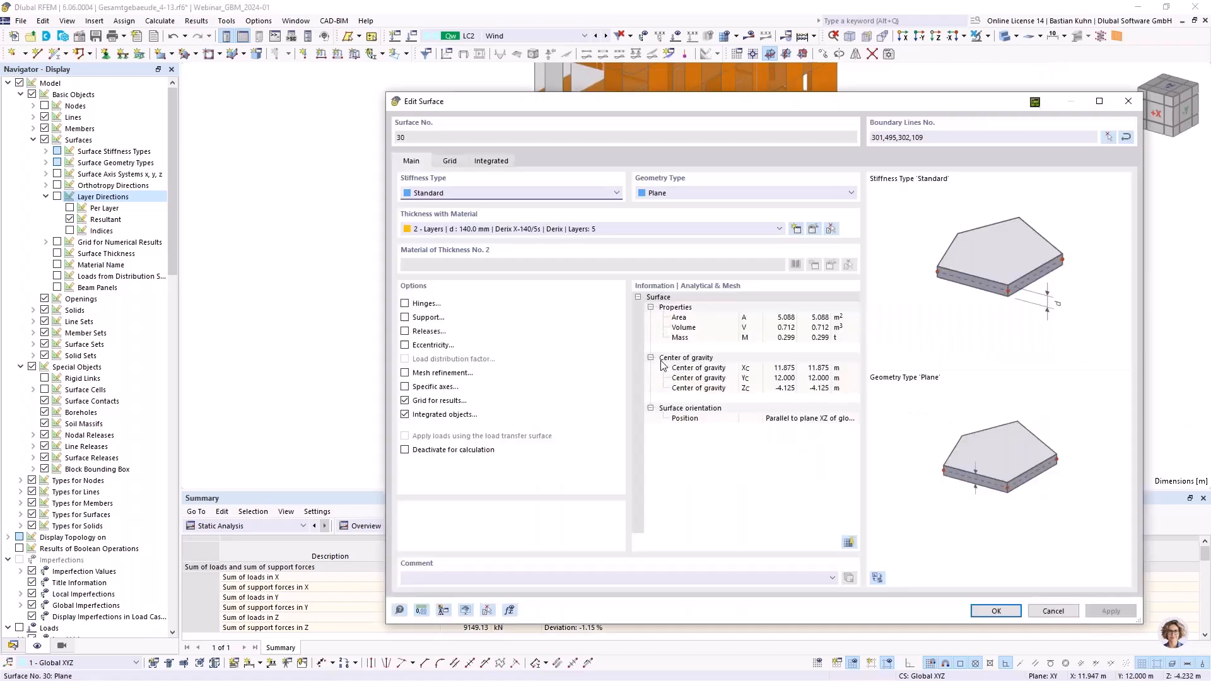
left_click(817, 228)
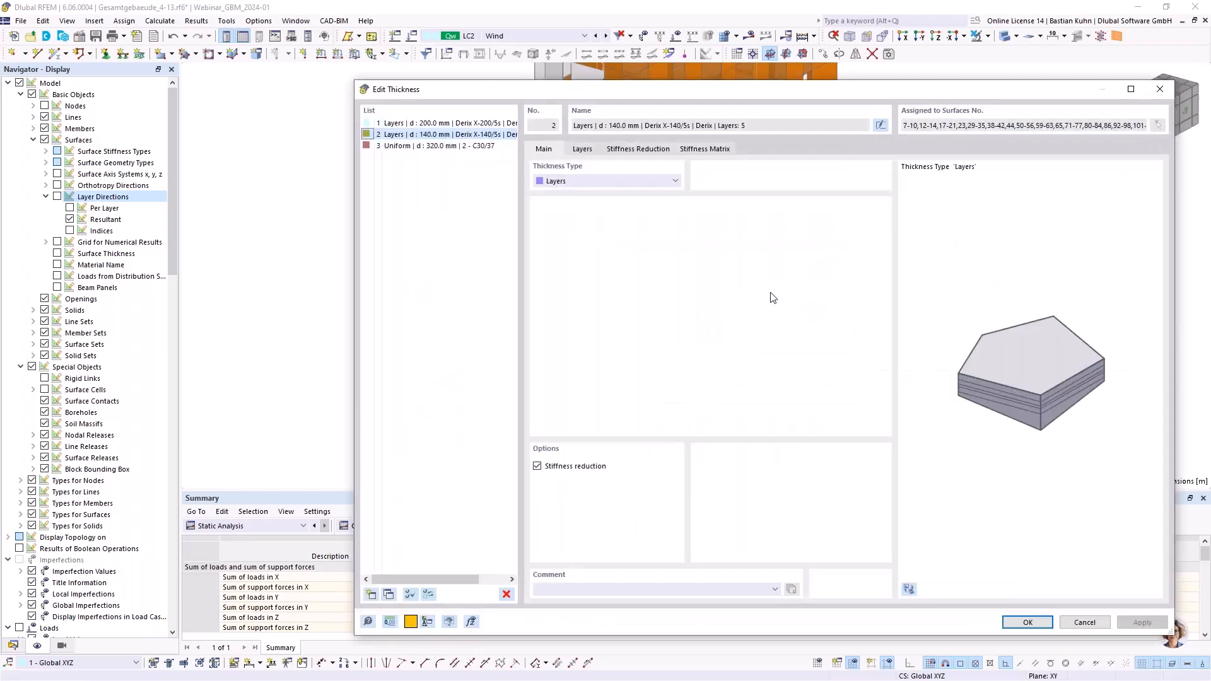
left_click(638, 150)
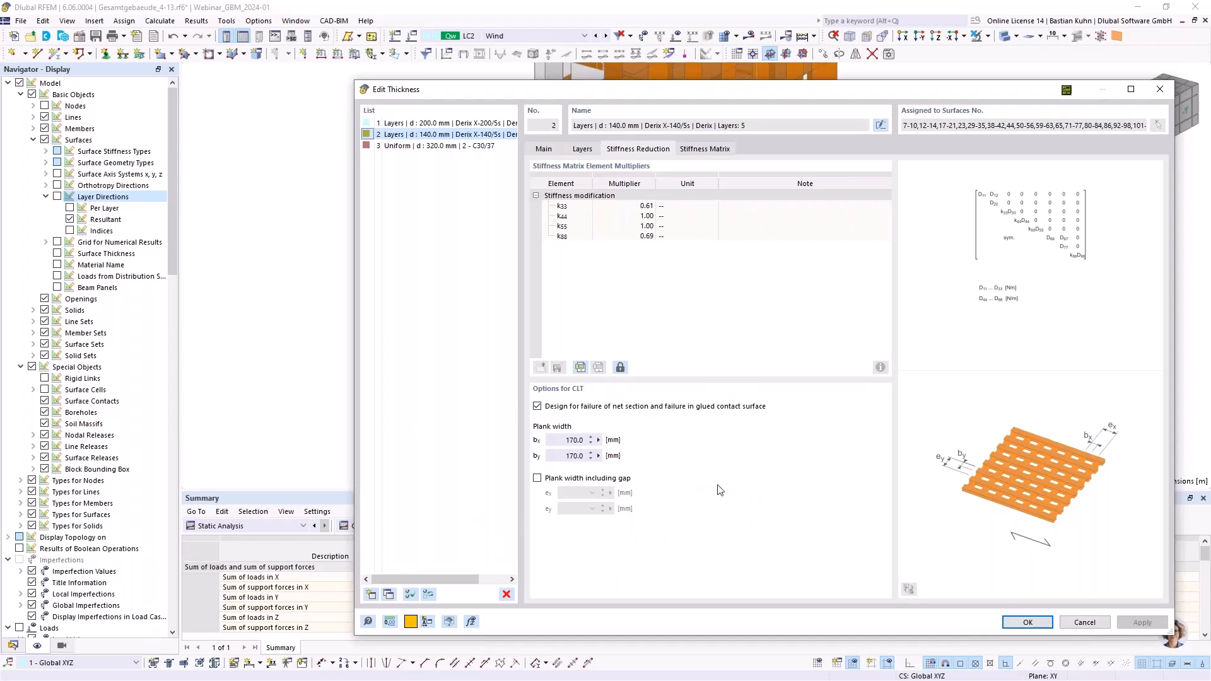
Step: Open the online help for the thickness settings and review the Input chapter on layers, stiffness reduction and materials
left_click(369, 623)
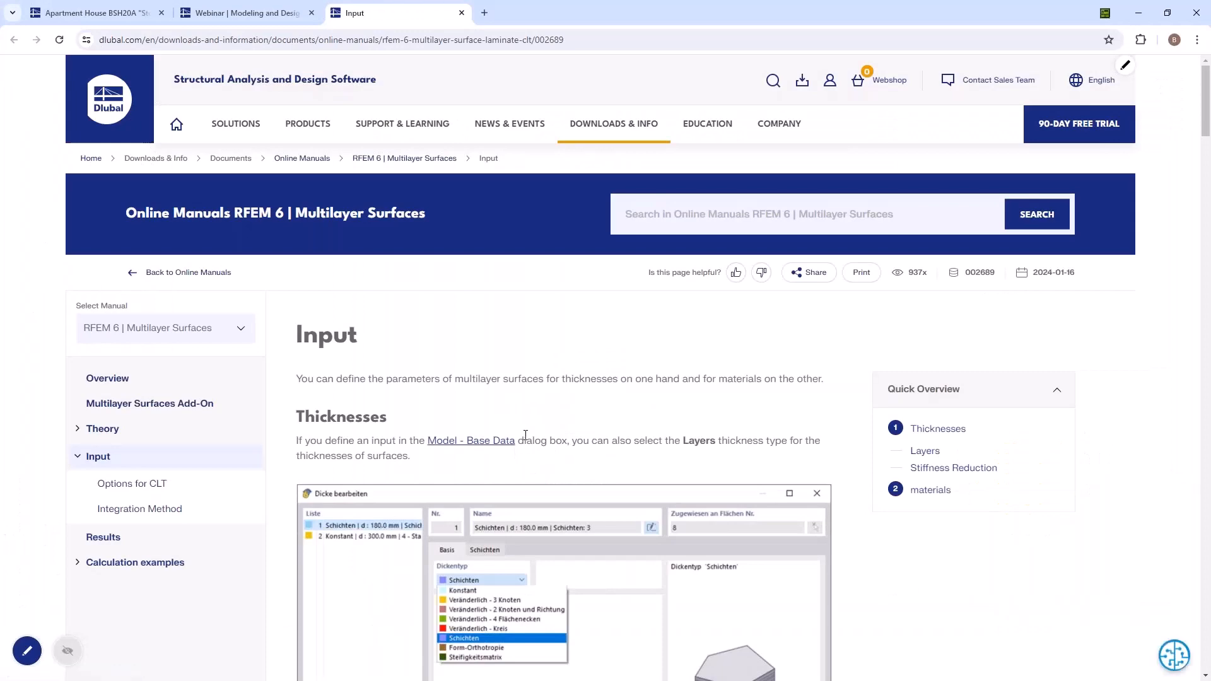
scroll(523, 441, "down", 4)
scroll(530, 442, "down", 11)
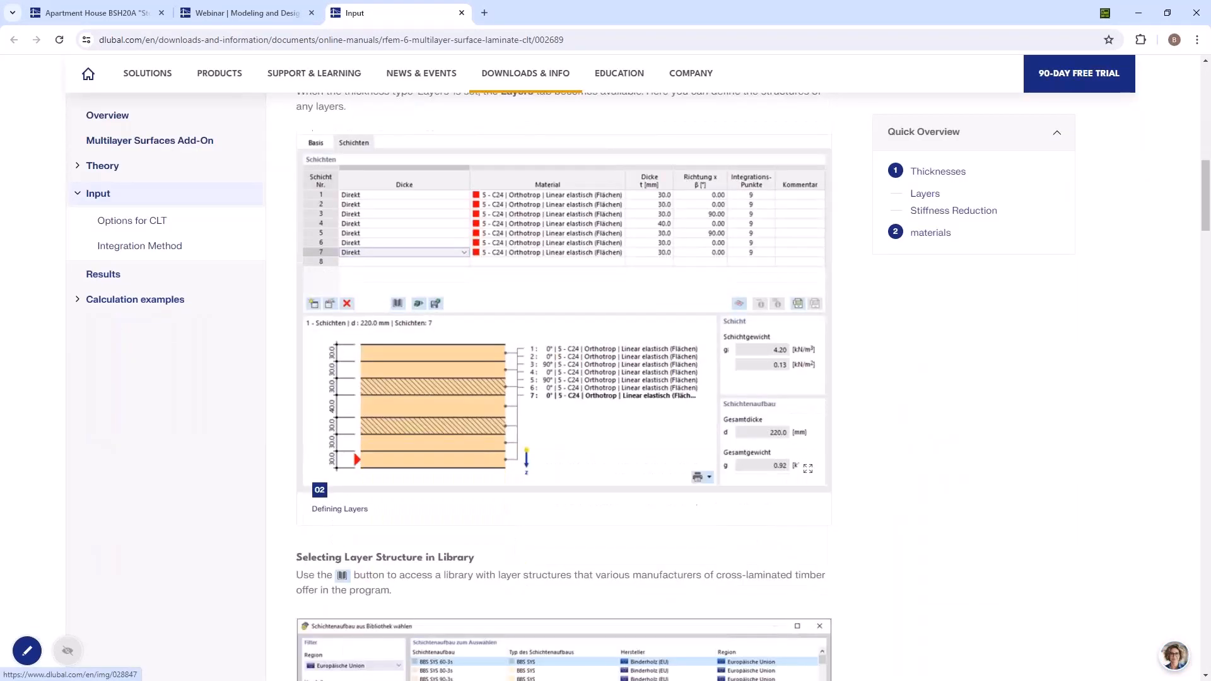
scroll(564, 378, "down", 3)
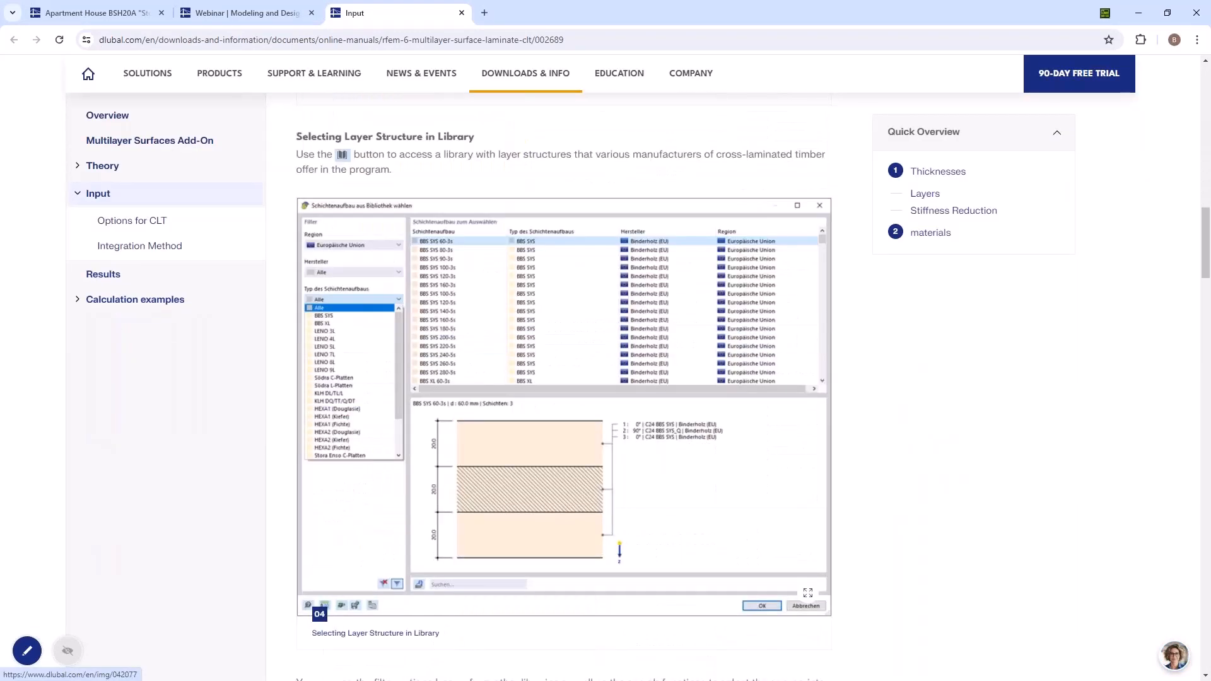
scroll(564, 379, "down", 20)
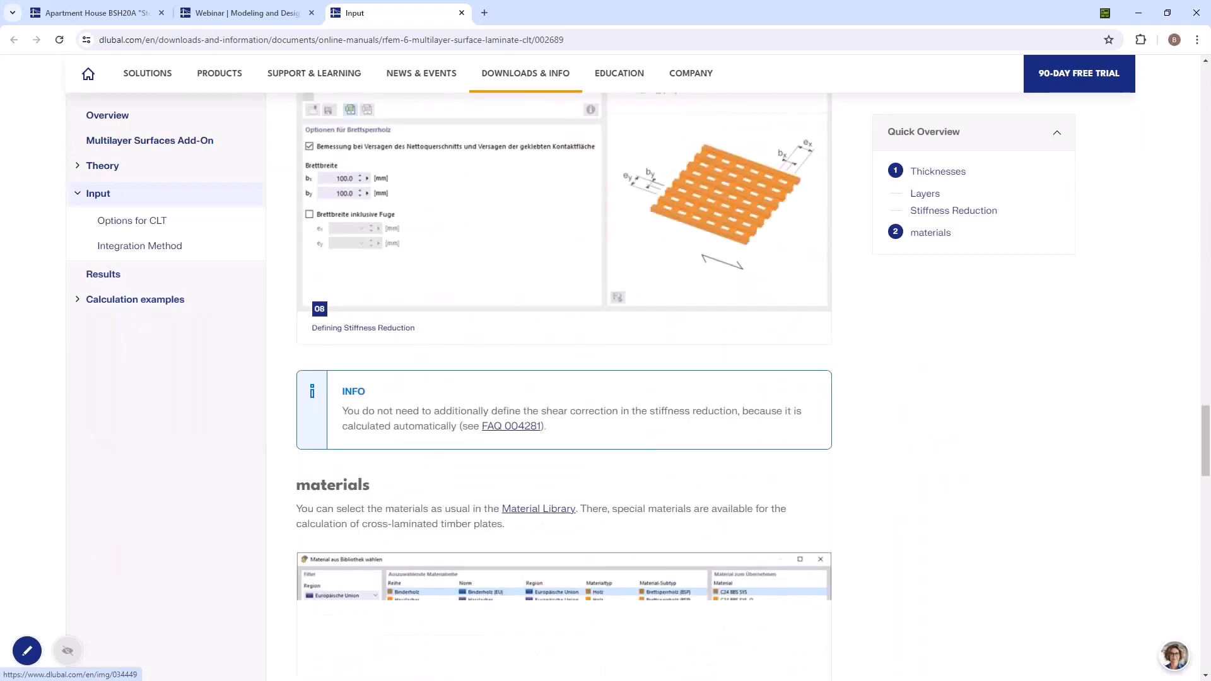
scroll(424, 414, "down", 20)
scroll(424, 414, "up", 20)
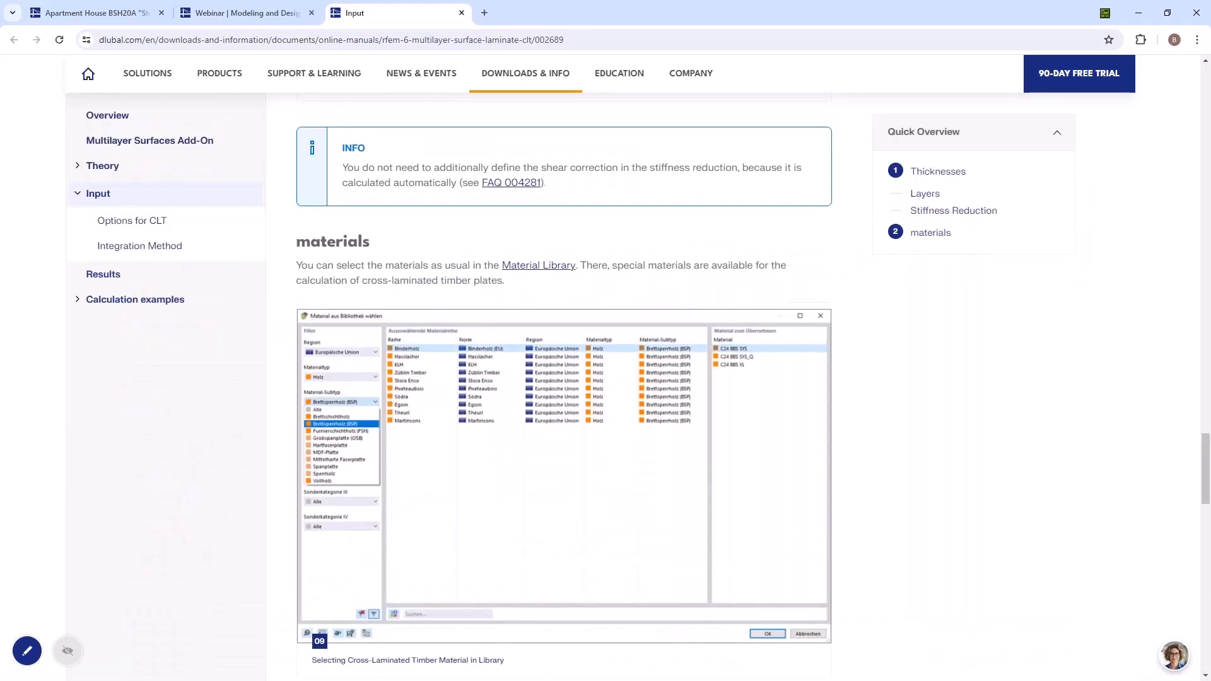
Step: Open the manual's theory page on the calculation of multilayer surfaces and look through it
left_click(77, 167)
left_click(121, 222)
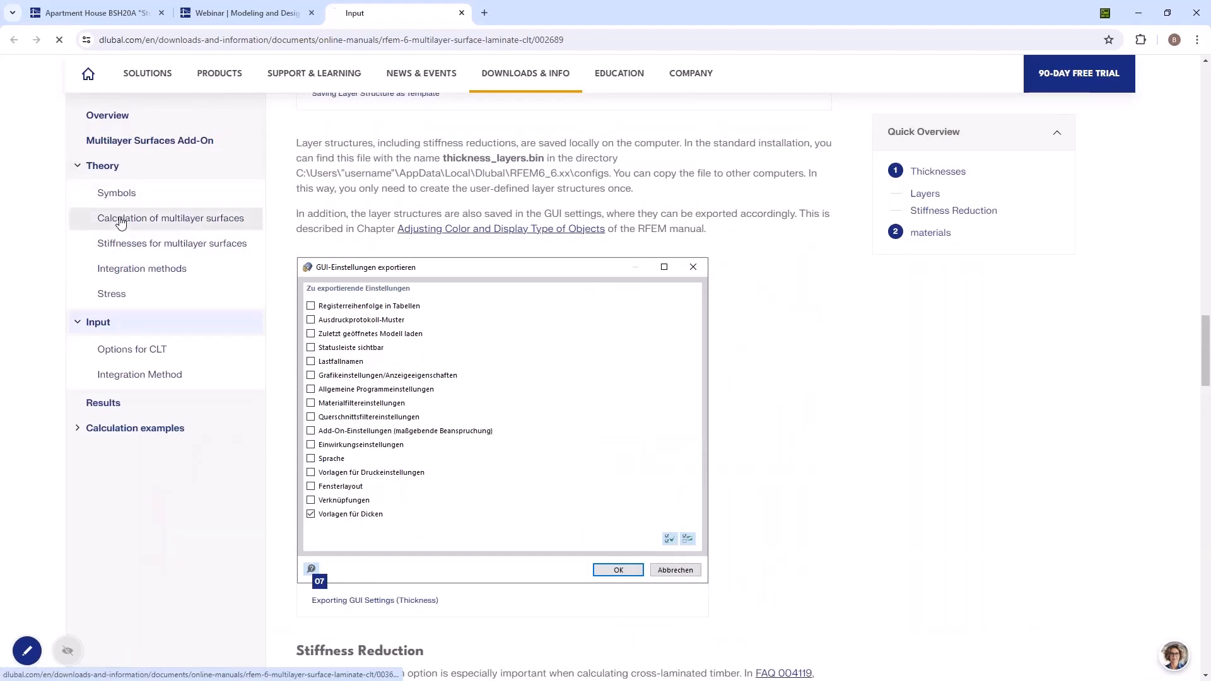
scroll(174, 276, "down", 10)
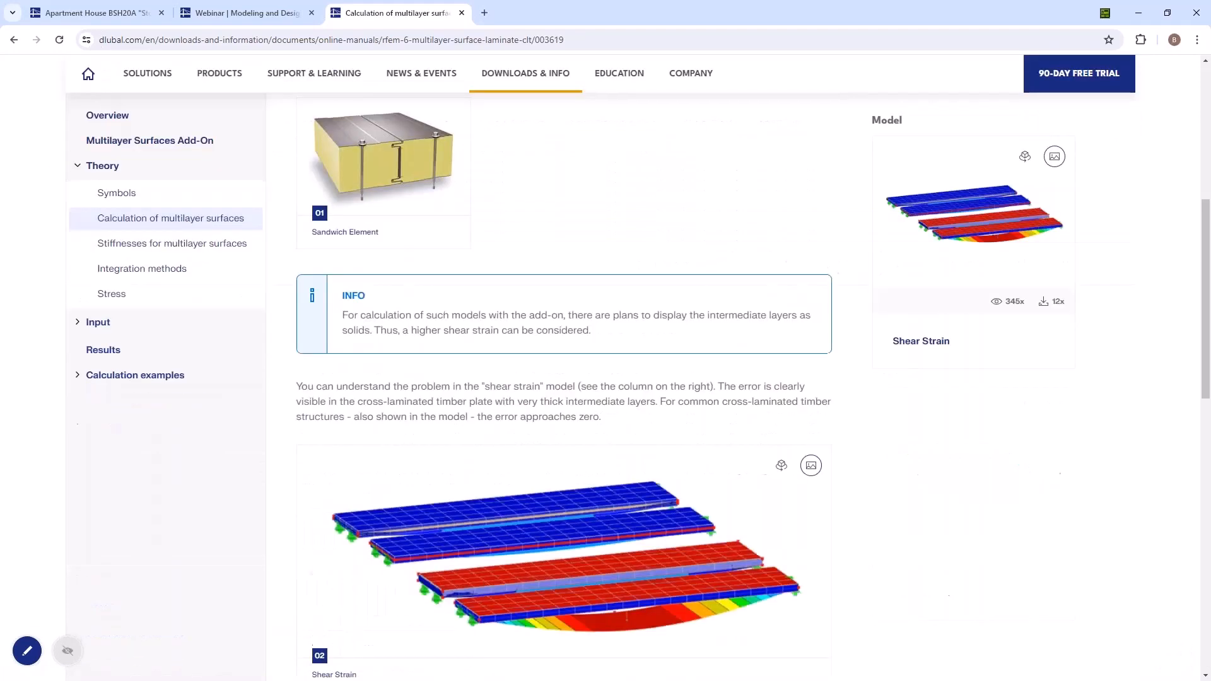
Step: Open the theory page on stiffnesses for multilayer surfaces and review the stiffness matrix and shear stiffness equations
left_click(172, 243)
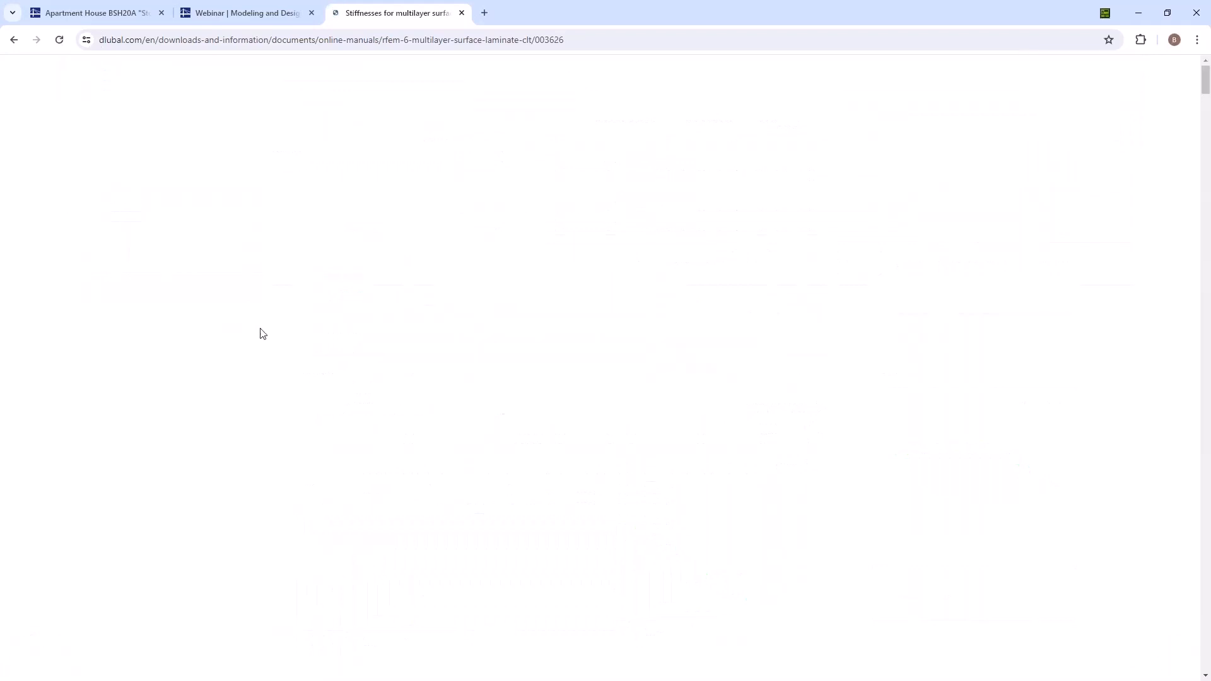
scroll(437, 366, "down", 10)
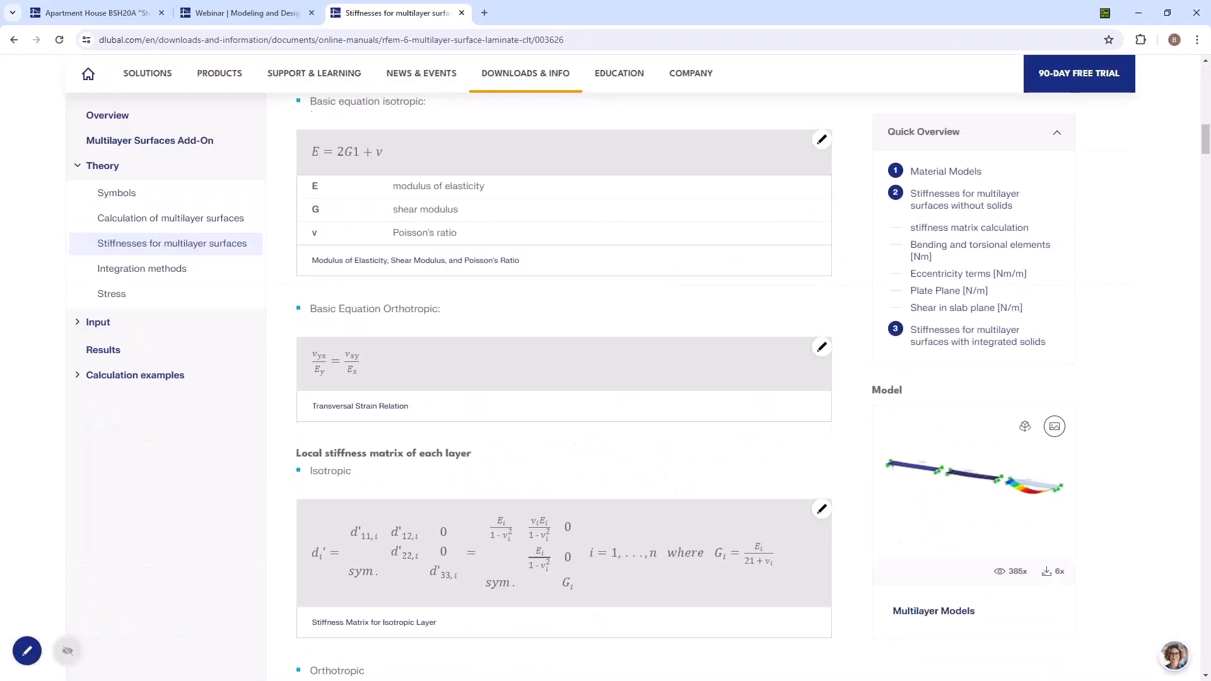
scroll(564, 387, "down", 15)
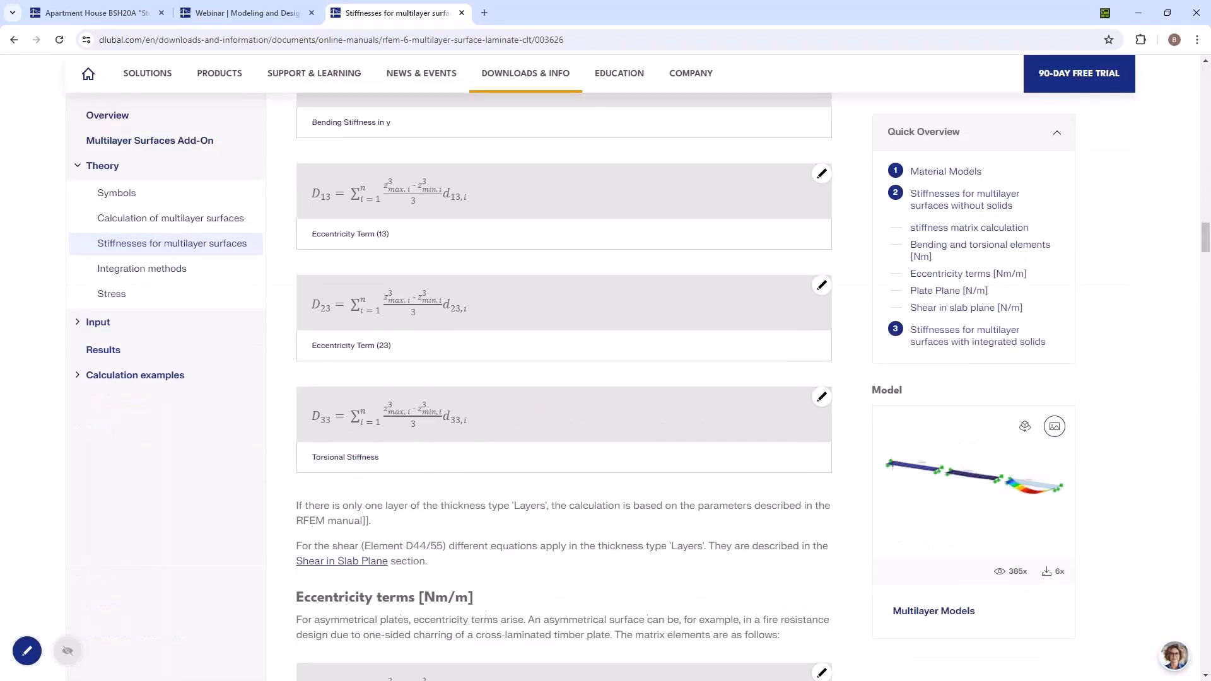
scroll(564, 387, "down", 15)
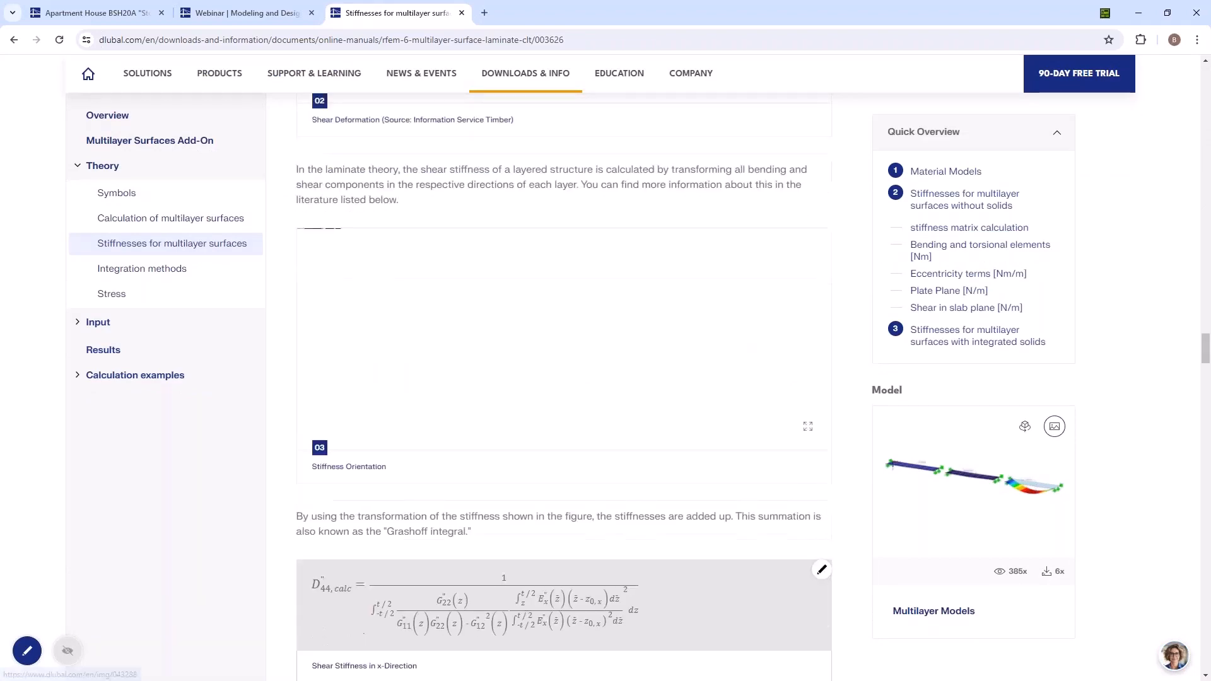
scroll(564, 386, "down", 10)
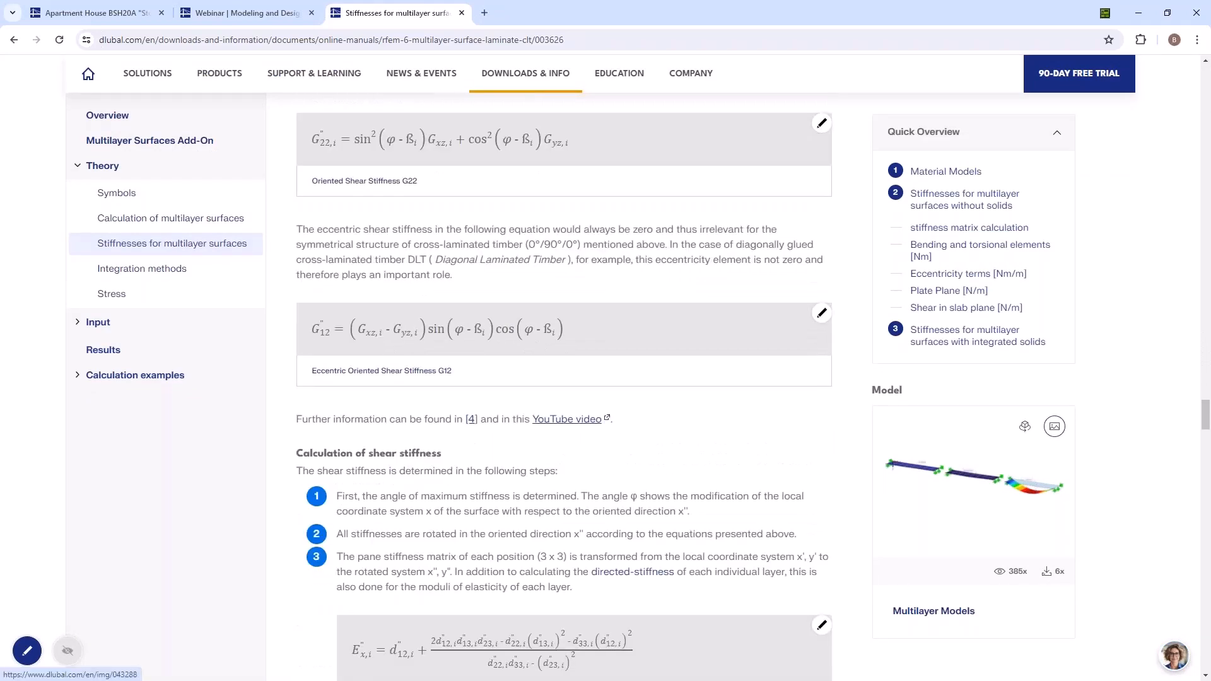
scroll(324, 362, "down", 20)
scroll(323, 363, "up", 10)
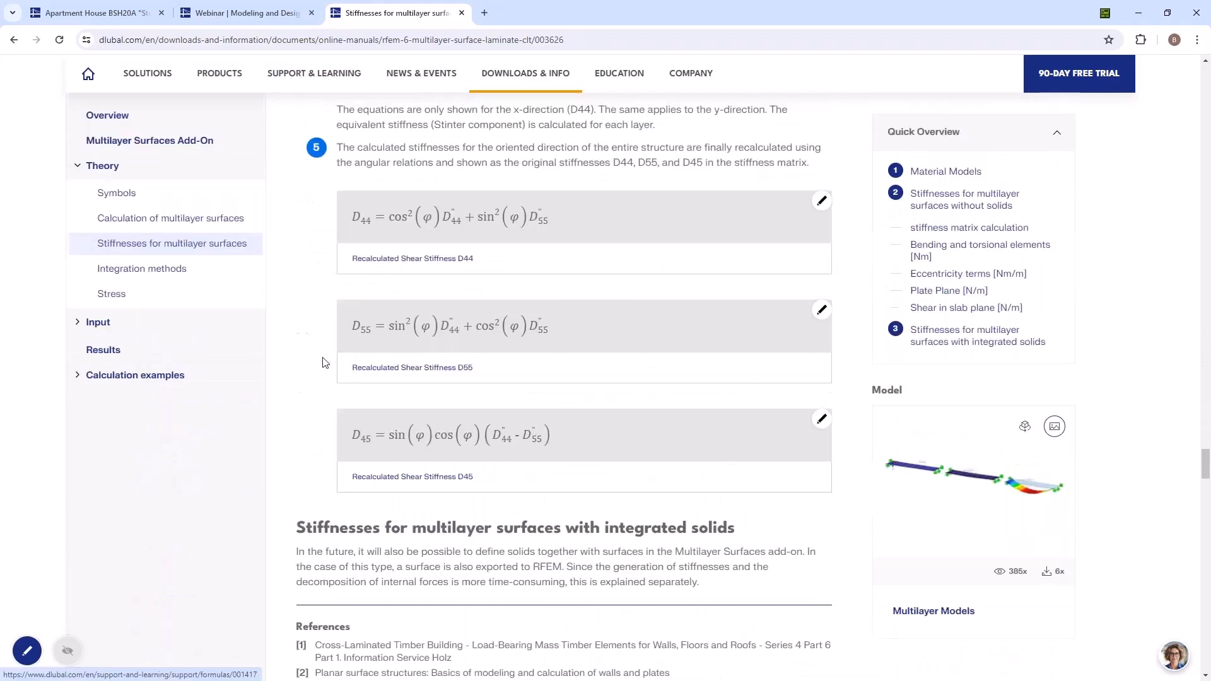
Step: Examine the shear strength failure mechanisms on the manual's Stress page and return to the thickness settings in RFEM
left_click(123, 294)
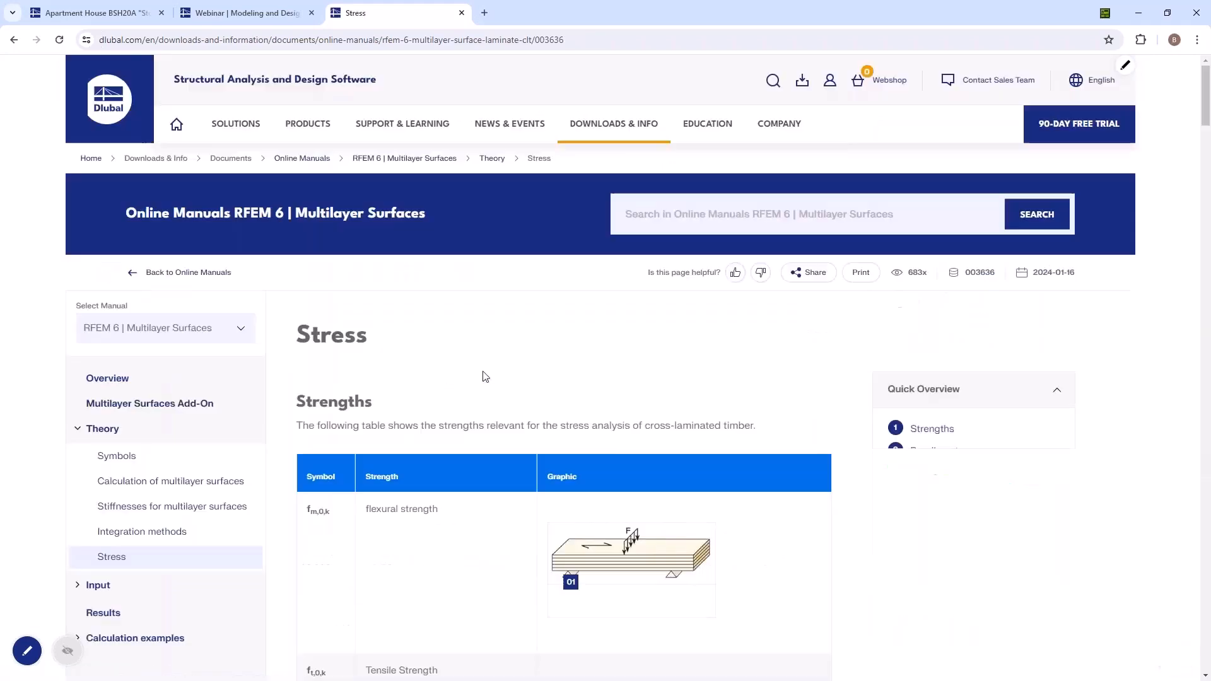
scroll(485, 376, "down", 20)
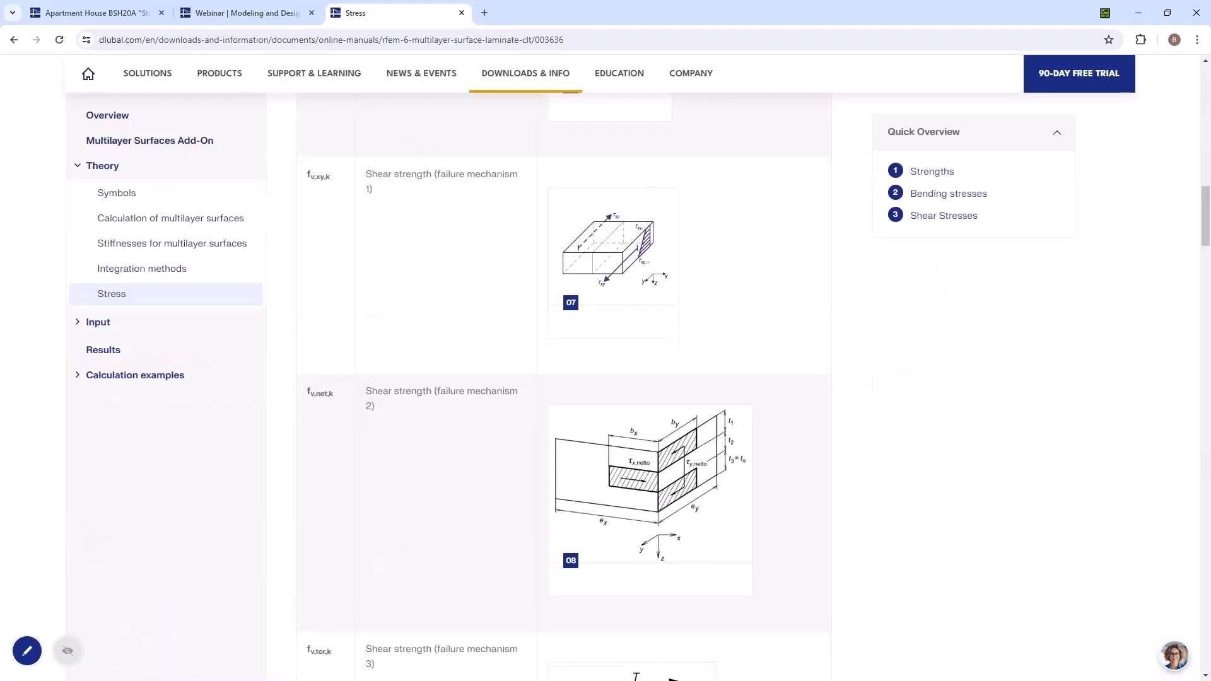
scroll(523, 431, "down", 3)
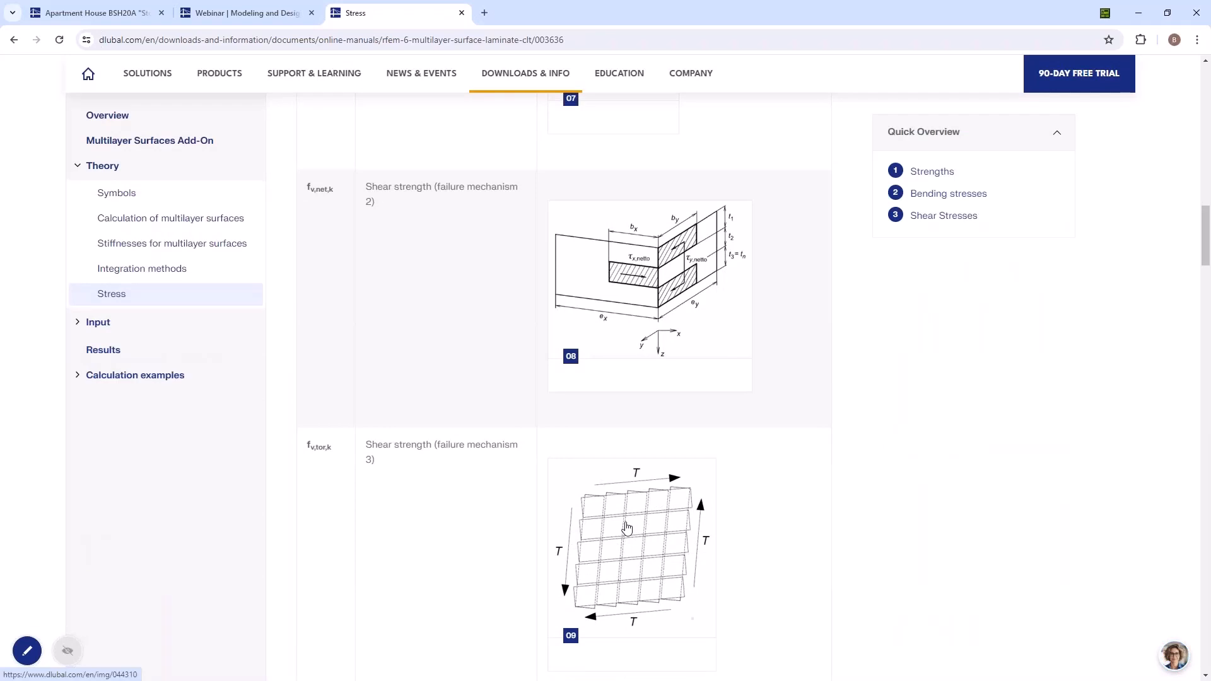
scroll(626, 527, "down", 6)
scroll(621, 365, "up", 3)
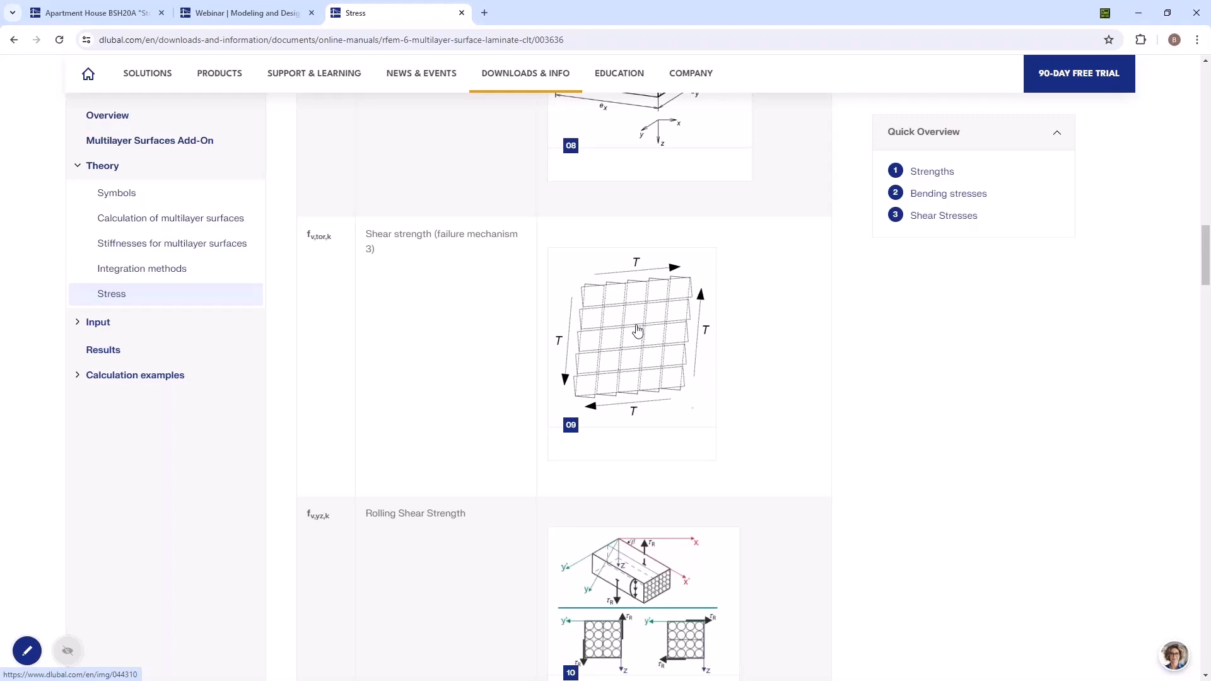
left_click(1135, 13)
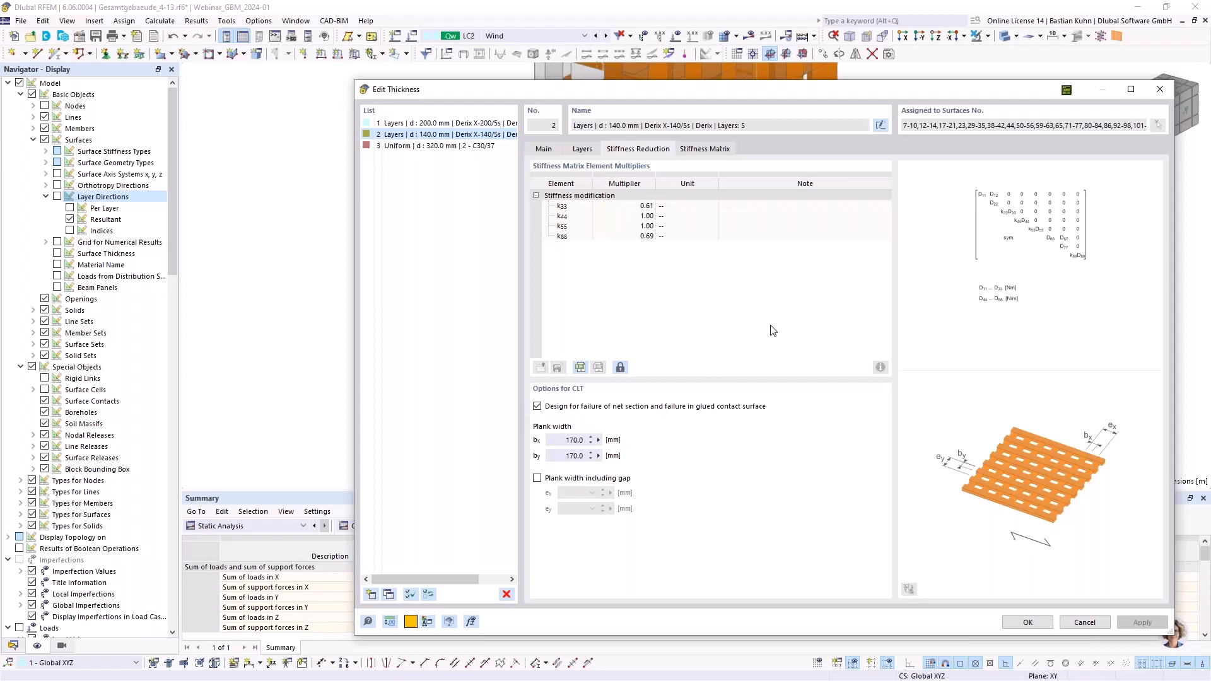
Step: Check the k88 stiffness multiplier of the 140 mm CLT thickness and close the thickness and surface dialogs
left_click(638, 236)
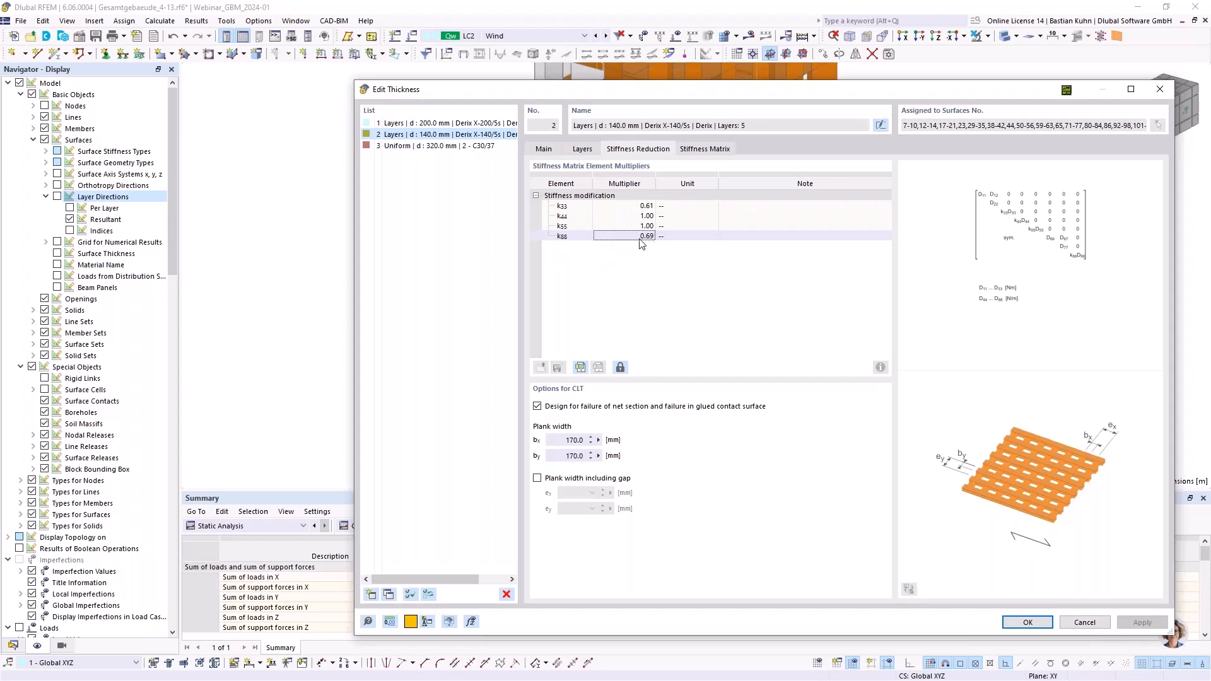
left_click(1167, 93)
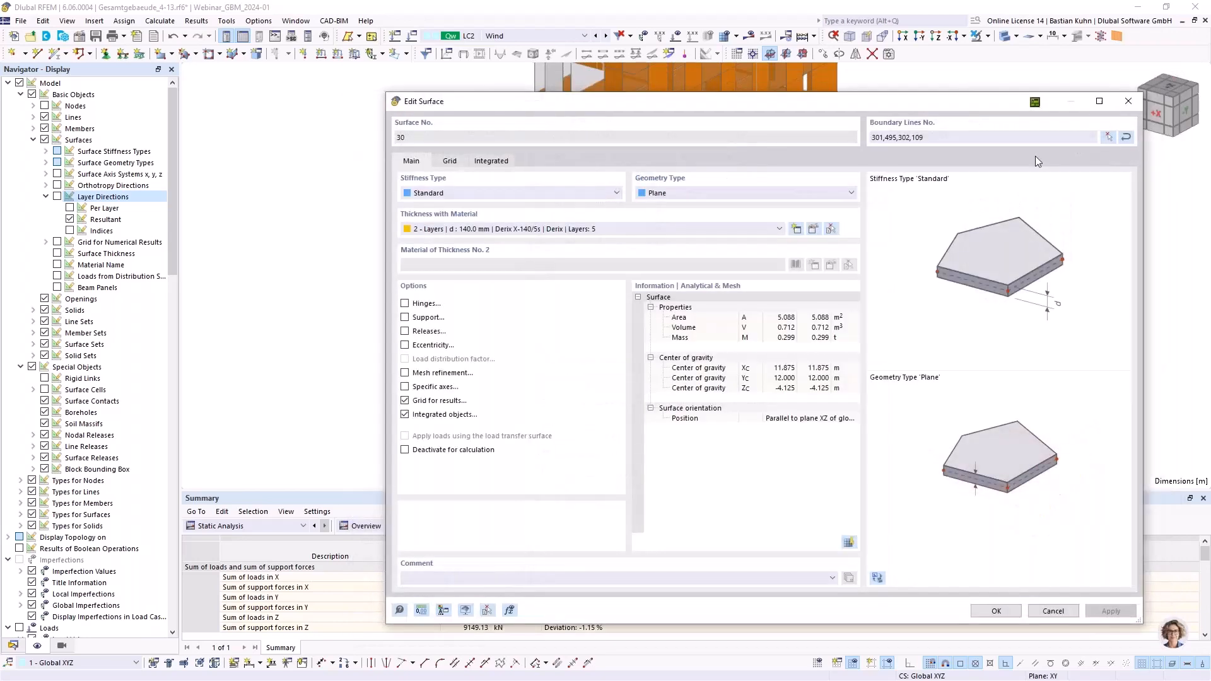
left_click(1127, 103)
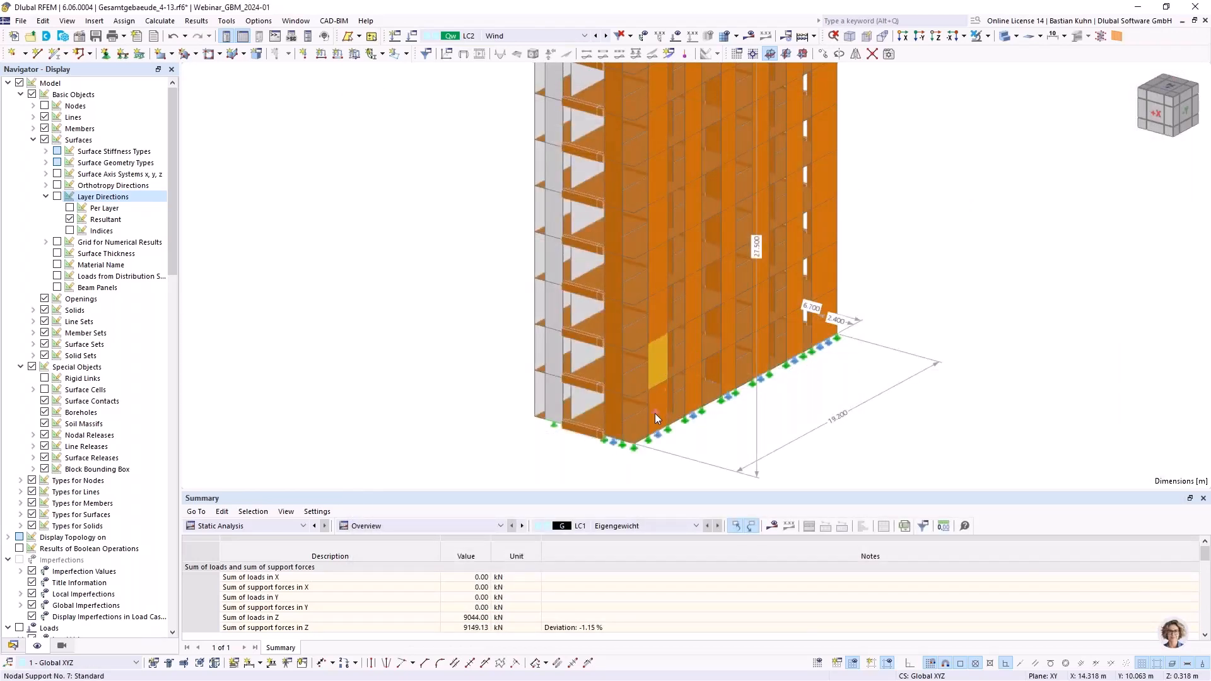
left_click(654, 274)
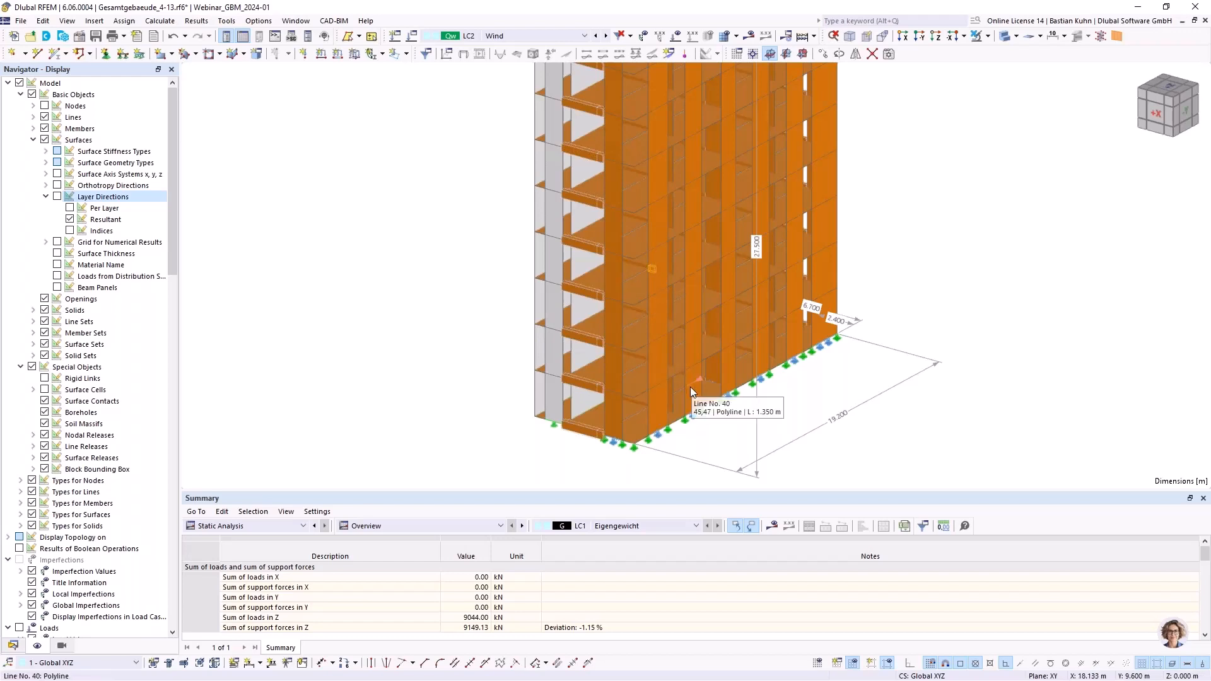
left_click(691, 331)
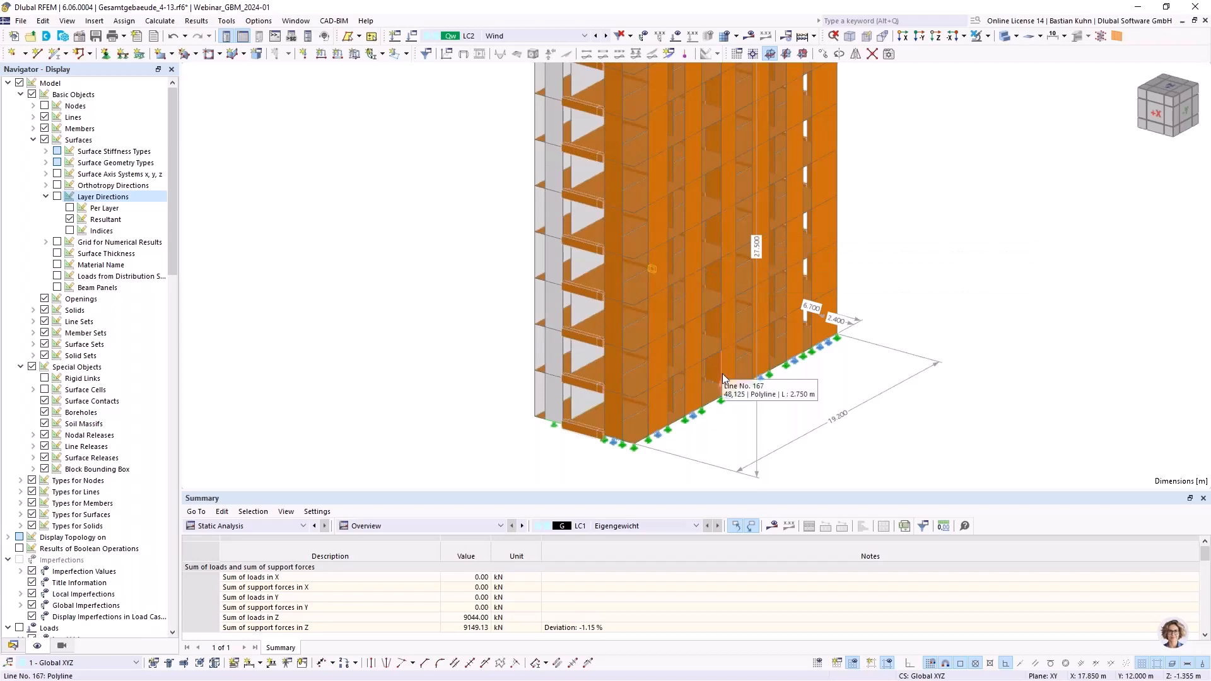
Step: Display the LC2 wind loads on the whole building and hide them again
scroll(650, 287, "down", 5)
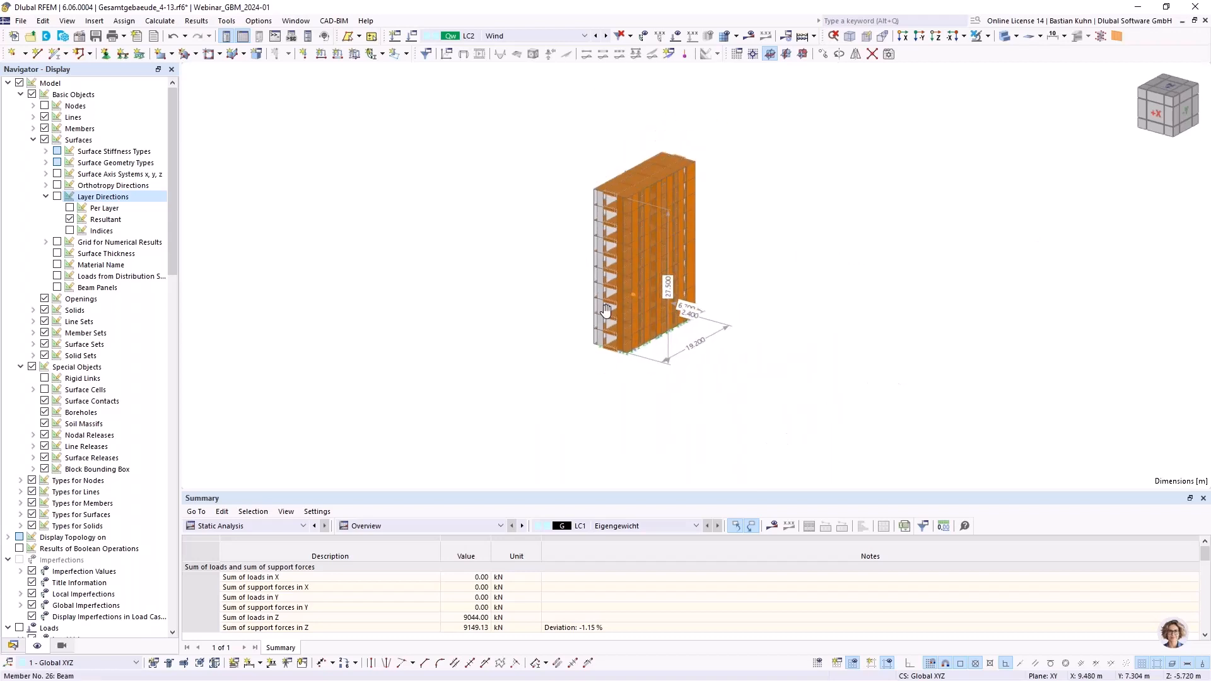
middle_click_drag(606, 310, 630, 306, "ctrl")
left_click(676, 36)
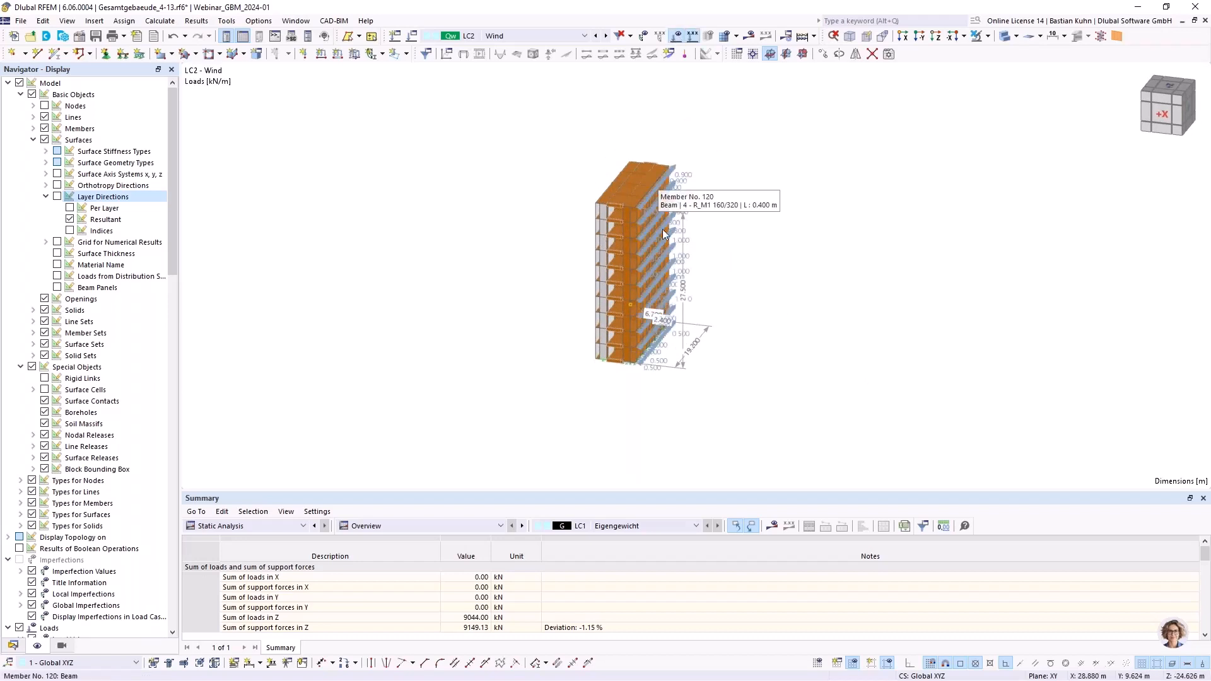
left_click(675, 36)
Step: Switch to load case LC1 Eigengewicht and display its results, examining the deformations and the support reactions at the building's base
scroll(604, 229, "up", 3)
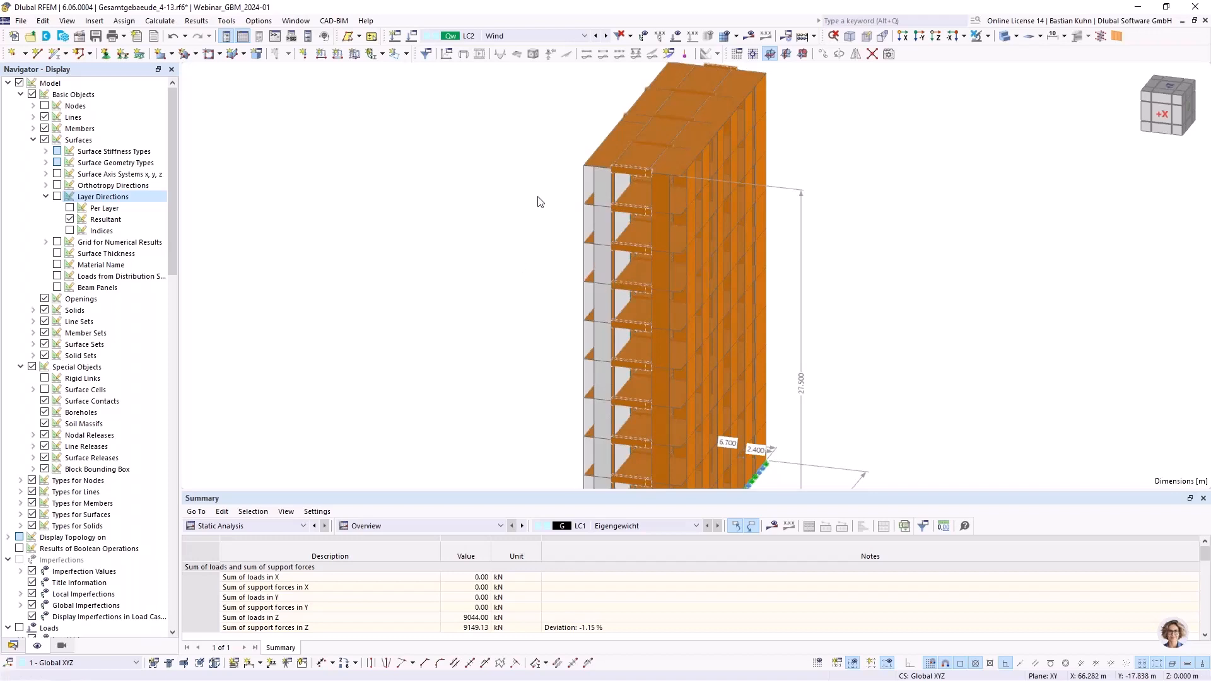
scroll(673, 232, "down", 3)
middle_click_drag(672, 233, 530, 244)
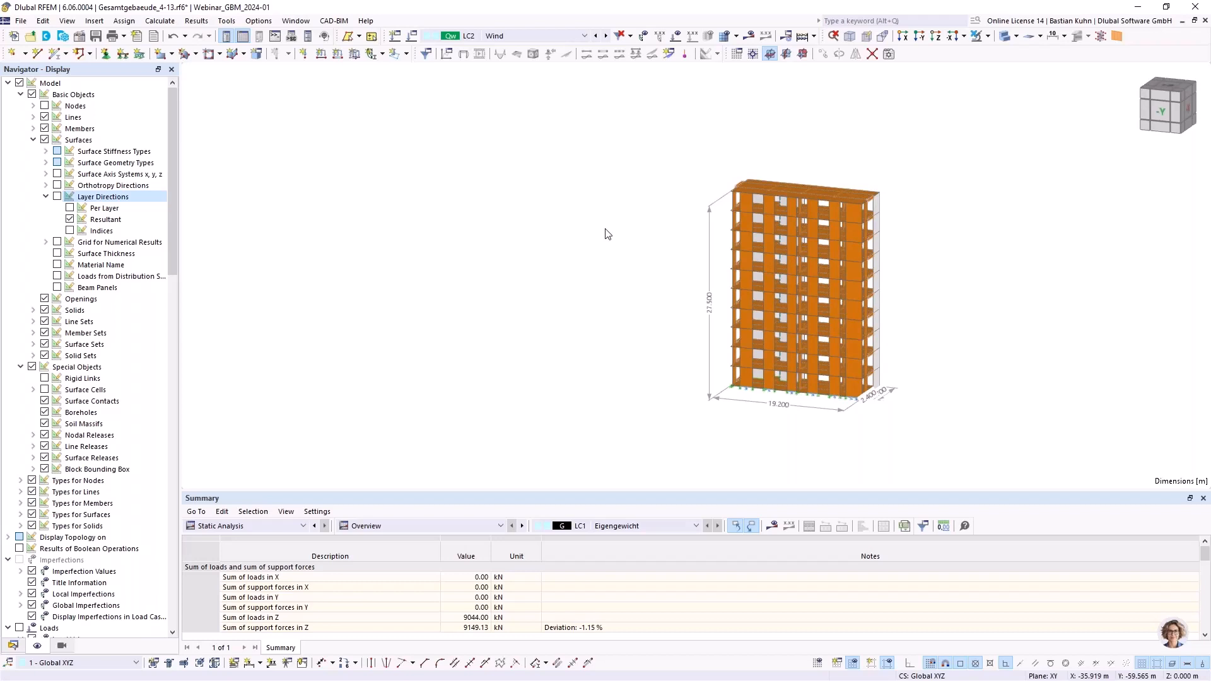
scroll(817, 197, "up", 3)
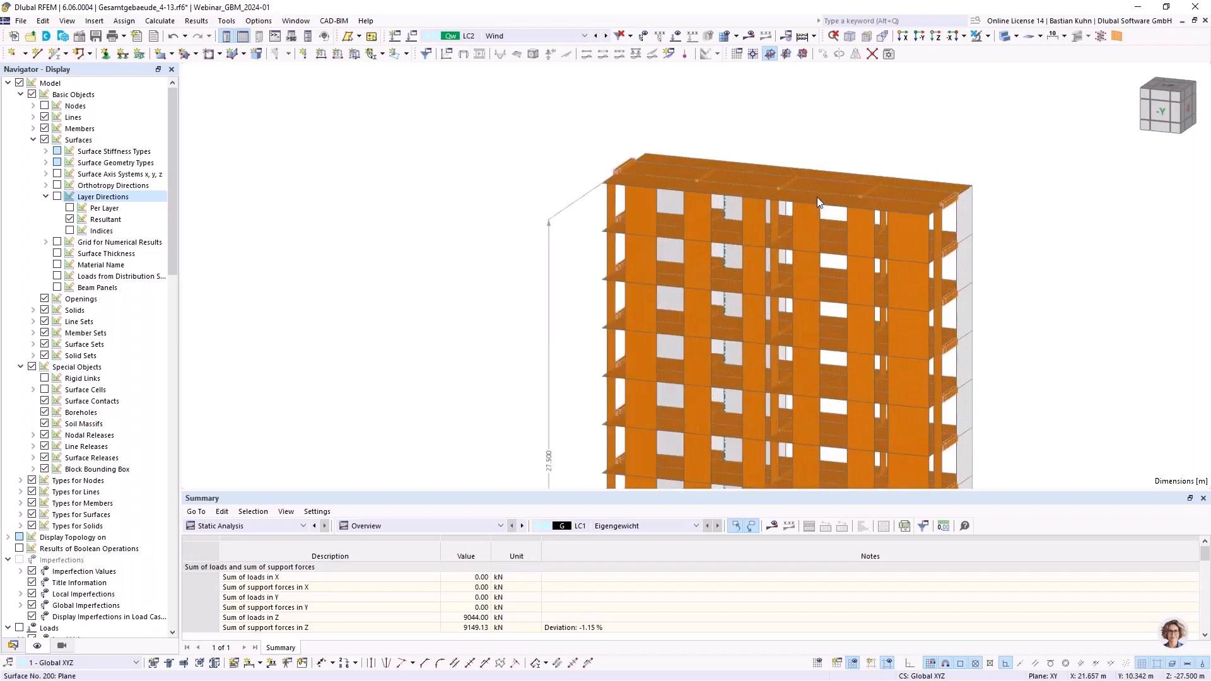
scroll(818, 197, "down", 1)
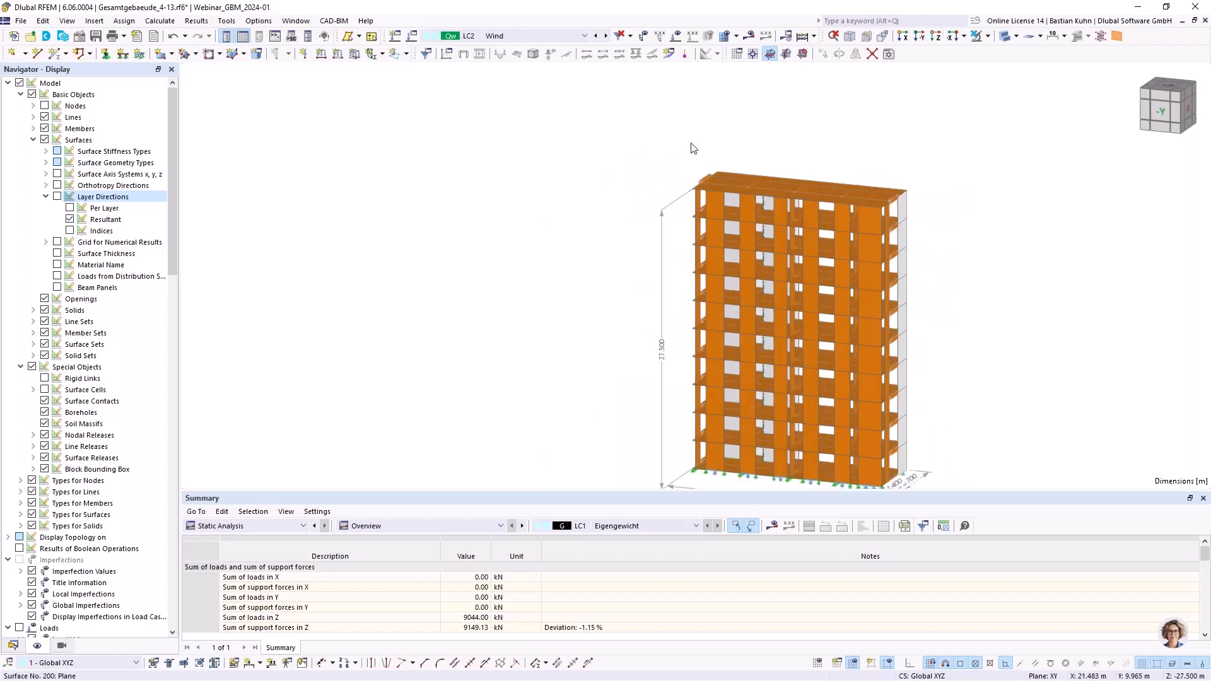
left_click(566, 38)
left_click(559, 50)
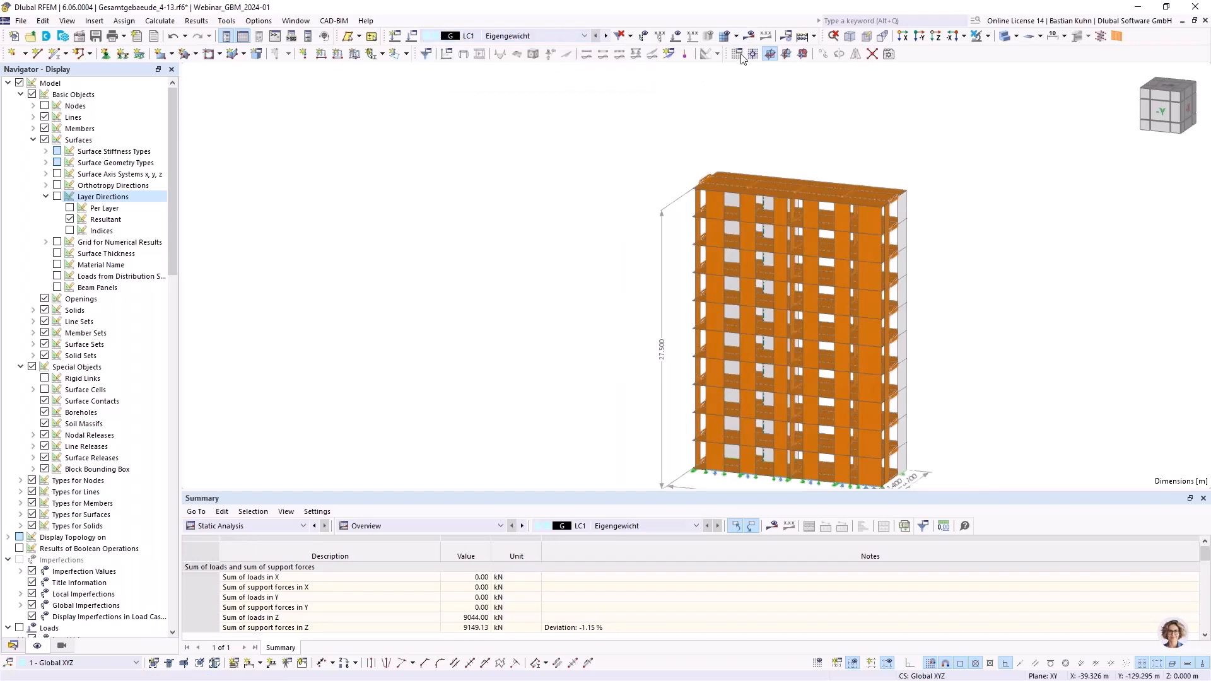
left_click(749, 36)
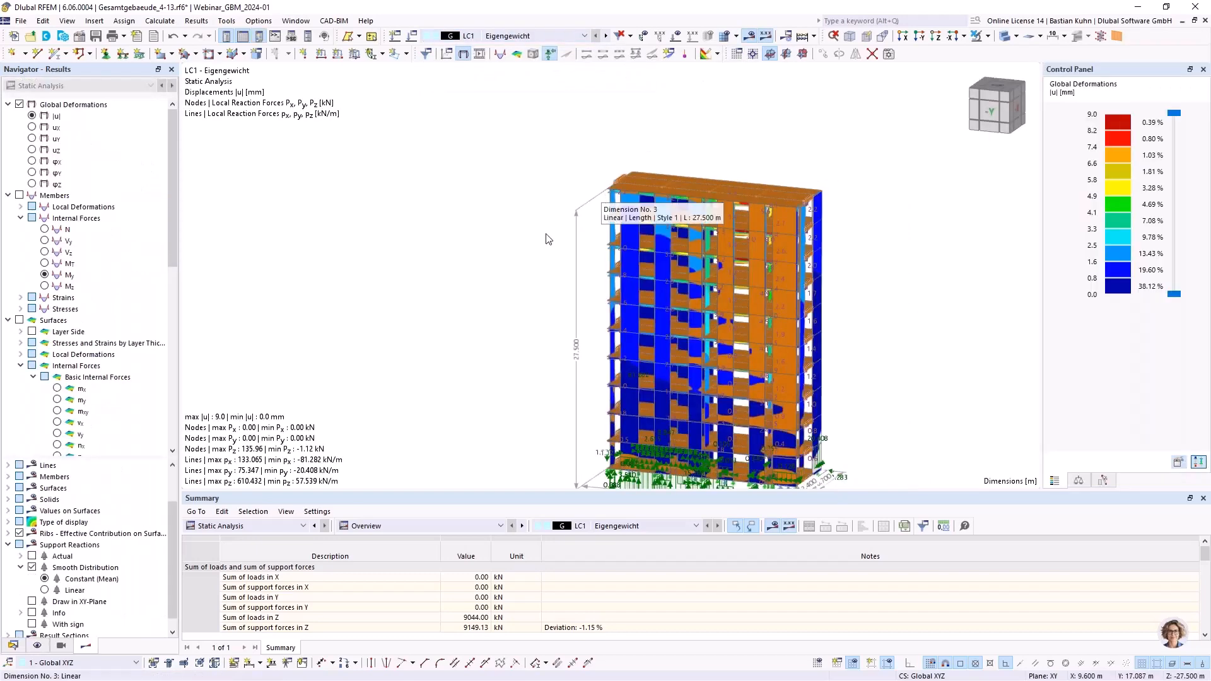
middle_click_drag(546, 268, 817, 253)
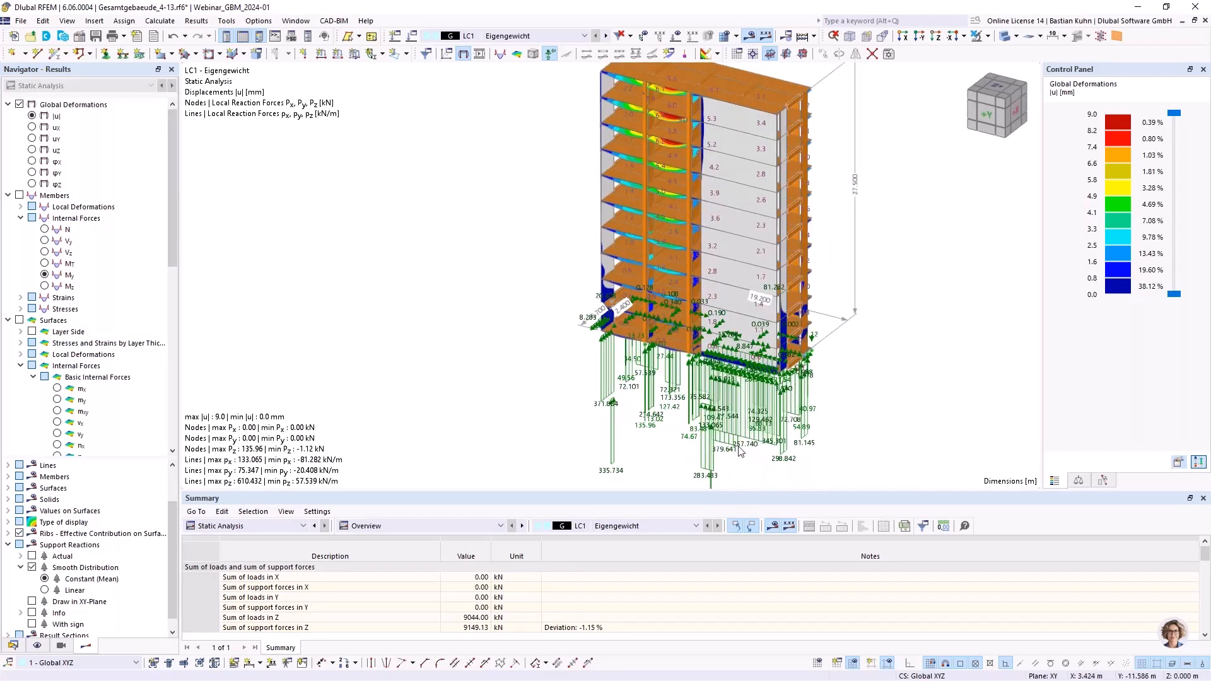
scroll(748, 445, "up", 5)
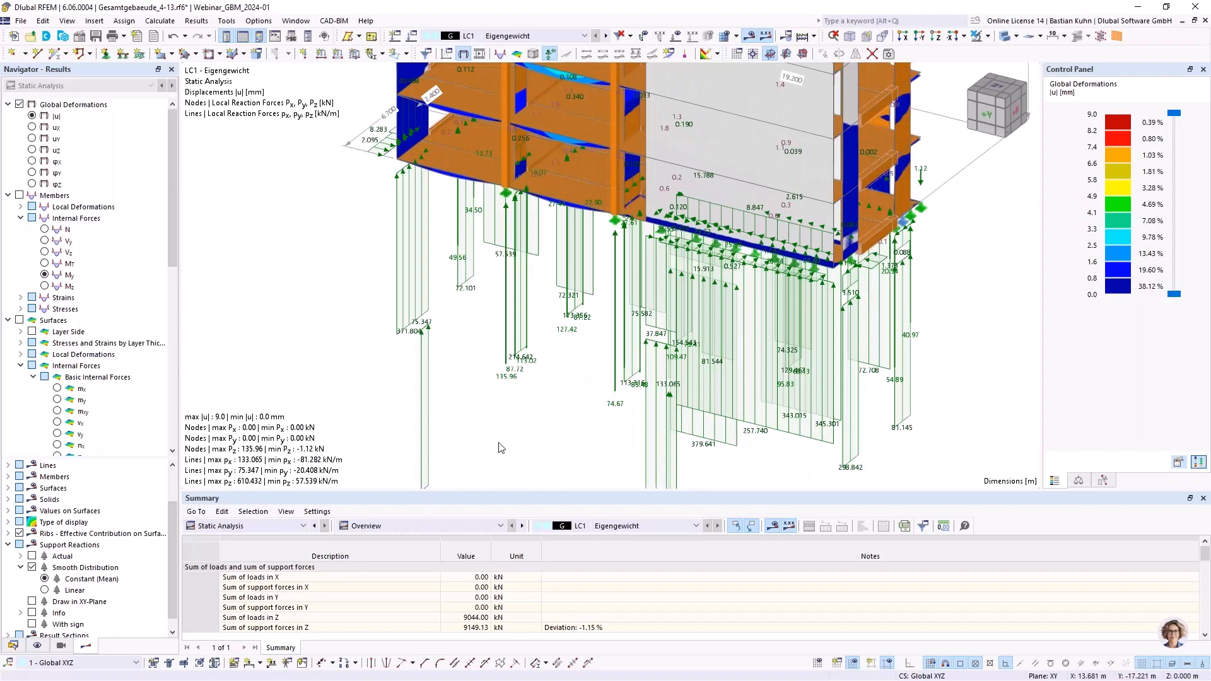
Step: Capture a screenshot of the support reactions at the base of the building
key("Print")
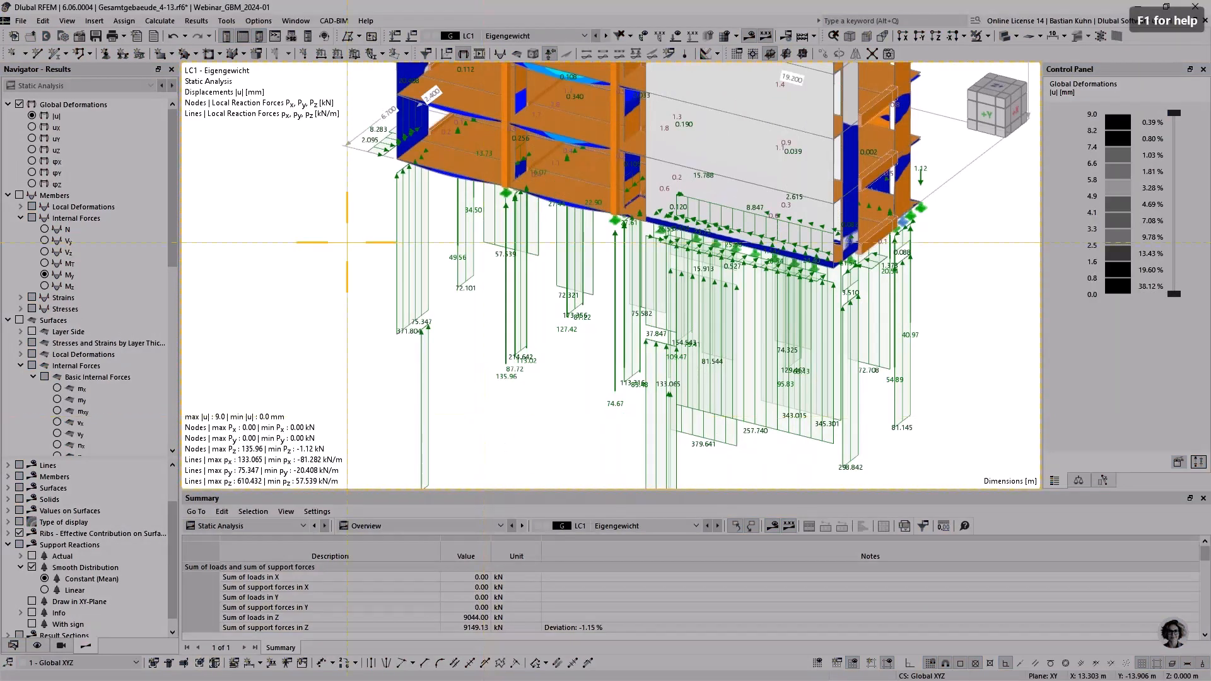
left_click_drag(283, 77, 1002, 542)
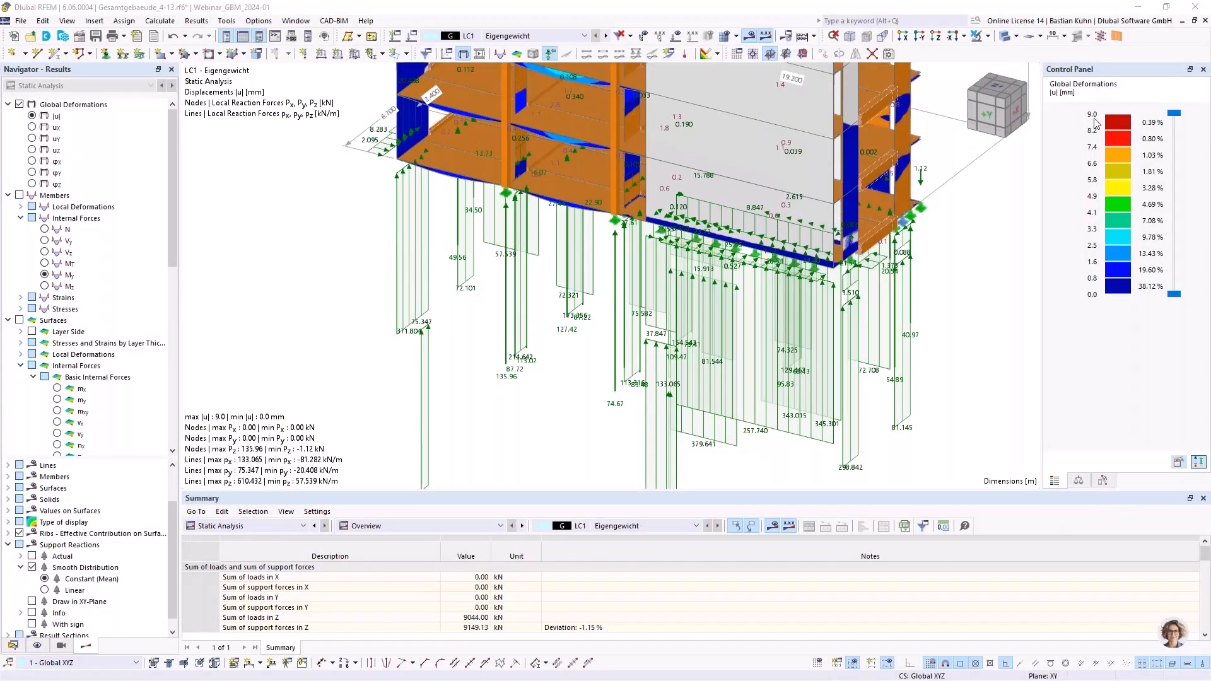
left_click_drag(1210, 110, 636, 92)
Step: Hide the results and inspect the plain building model from the rear and front sides
scroll(510, 377, "down", 5)
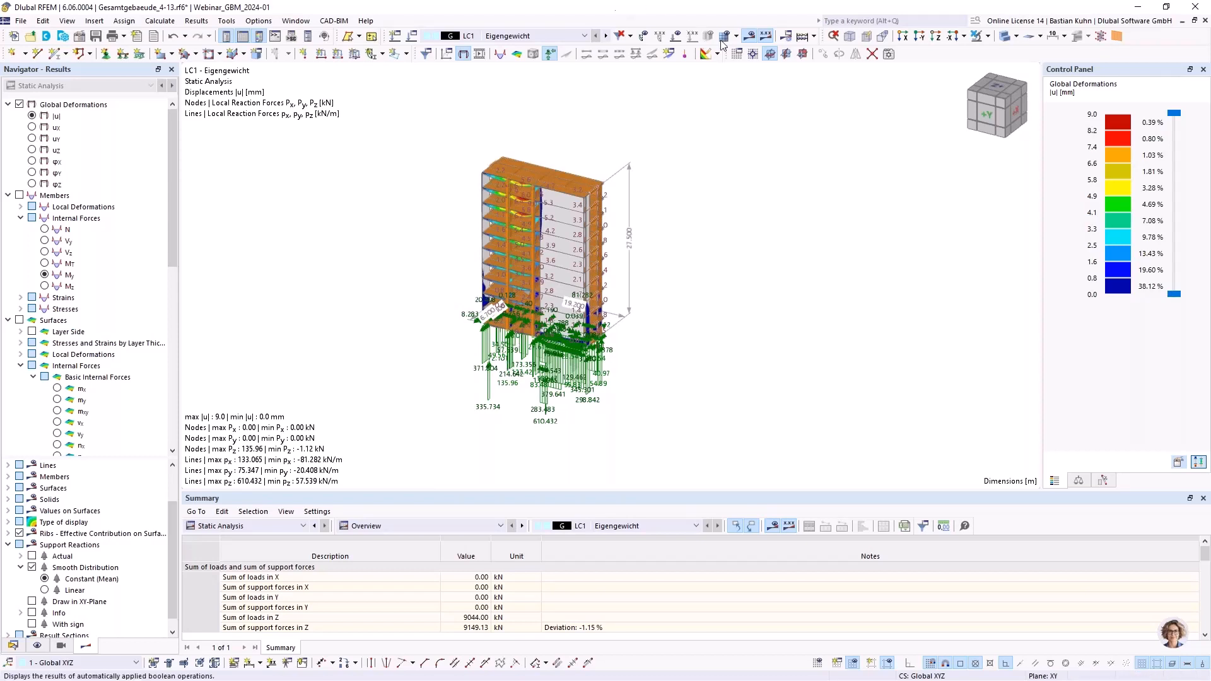
left_click(749, 36)
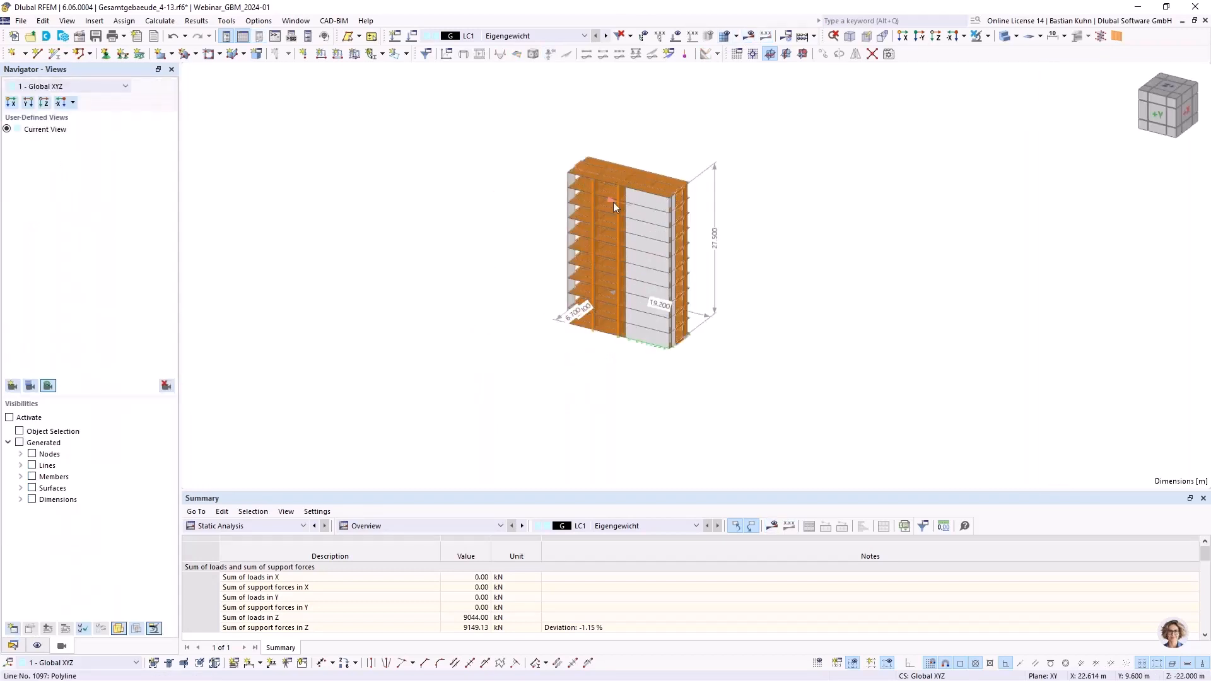
middle_click_drag(751, 270, 741, 284, "ctrl")
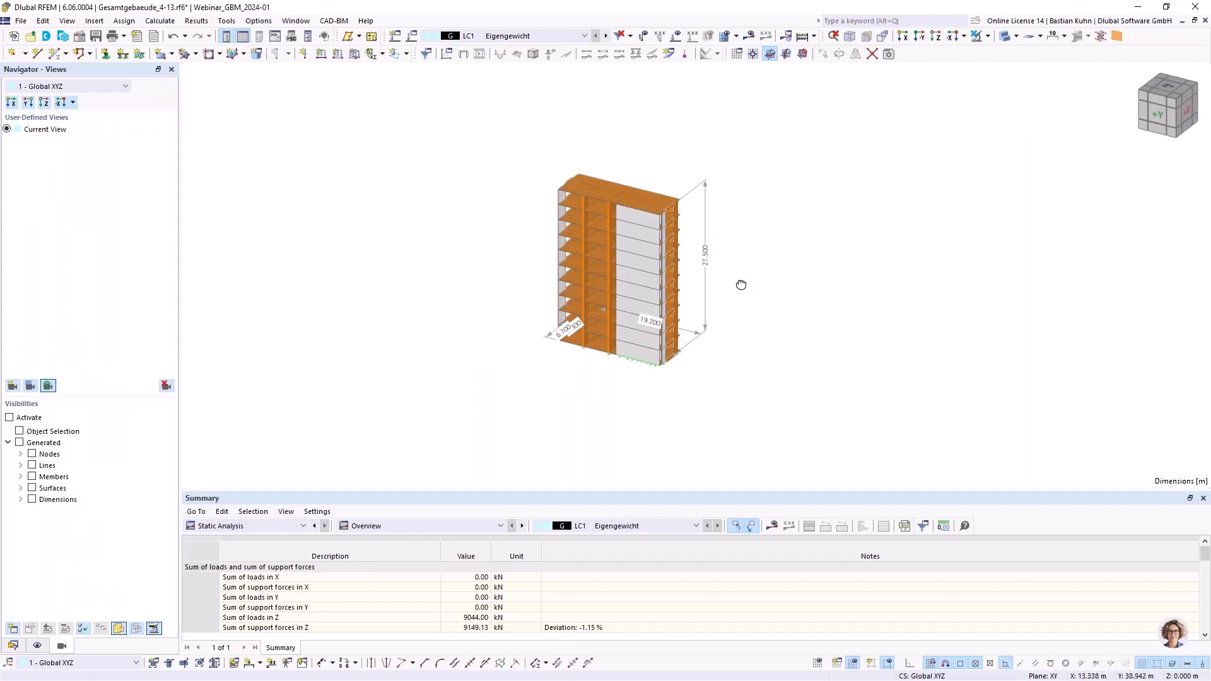
middle_click_drag(571, 296, 423, 273, "ctrl")
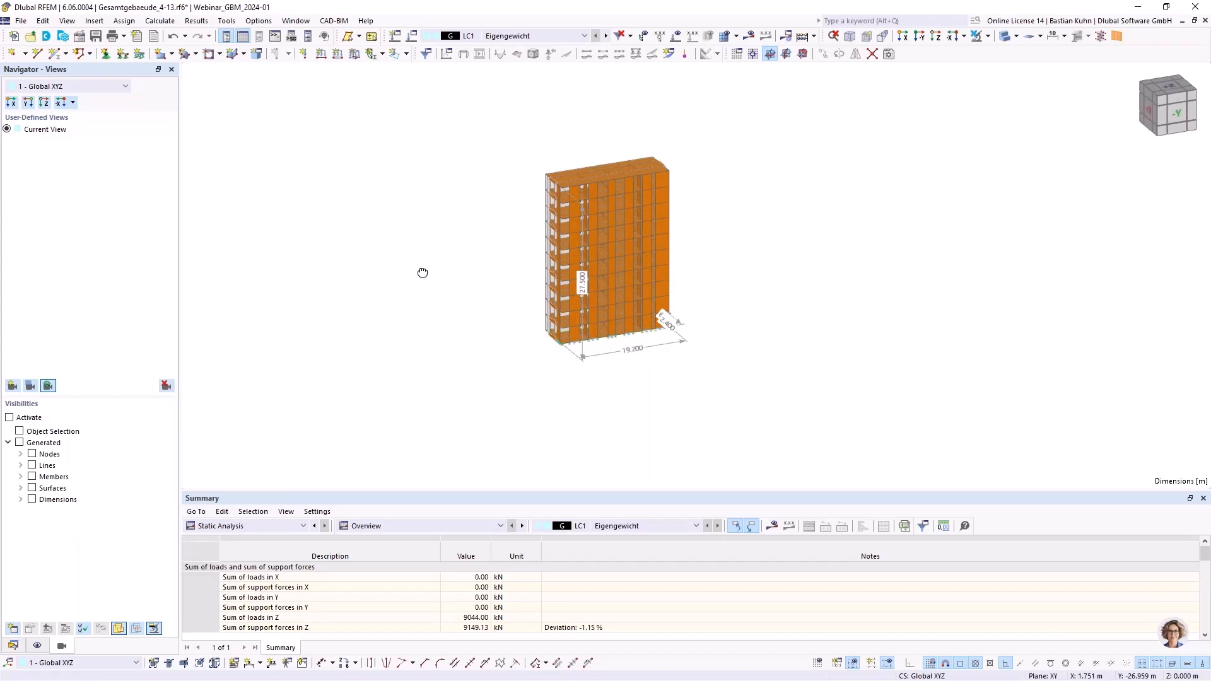
scroll(618, 200, "up", 2)
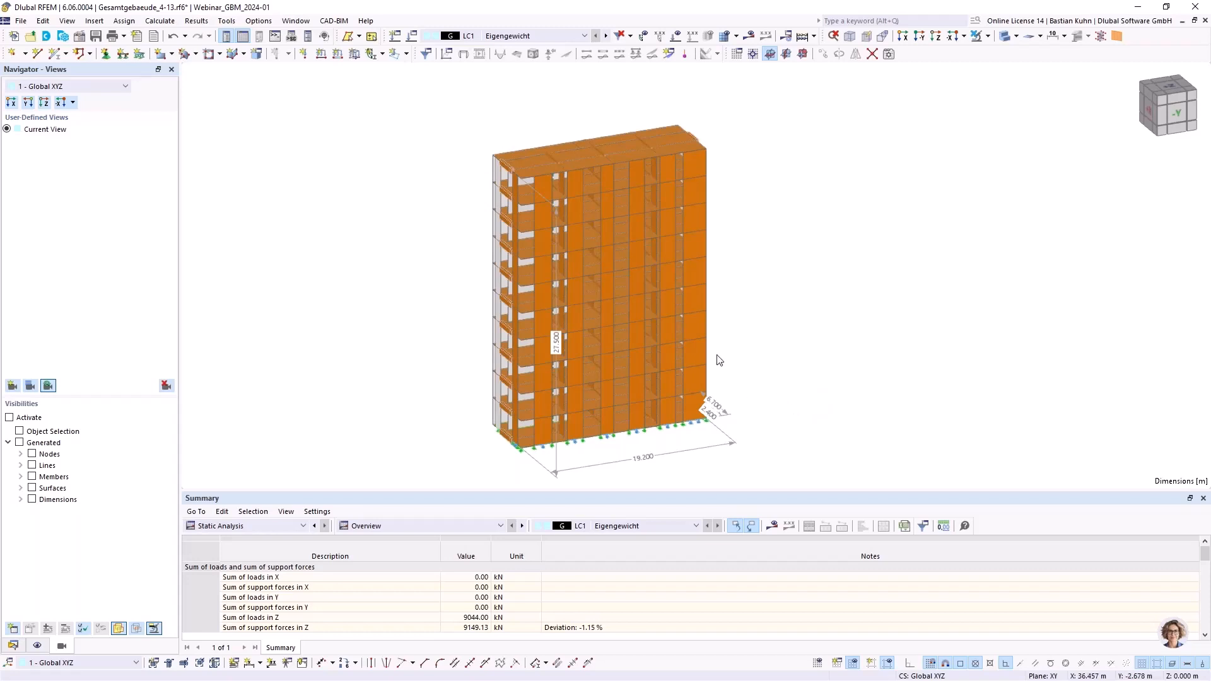
middle_click_drag(628, 352, 559, 377, "ctrl")
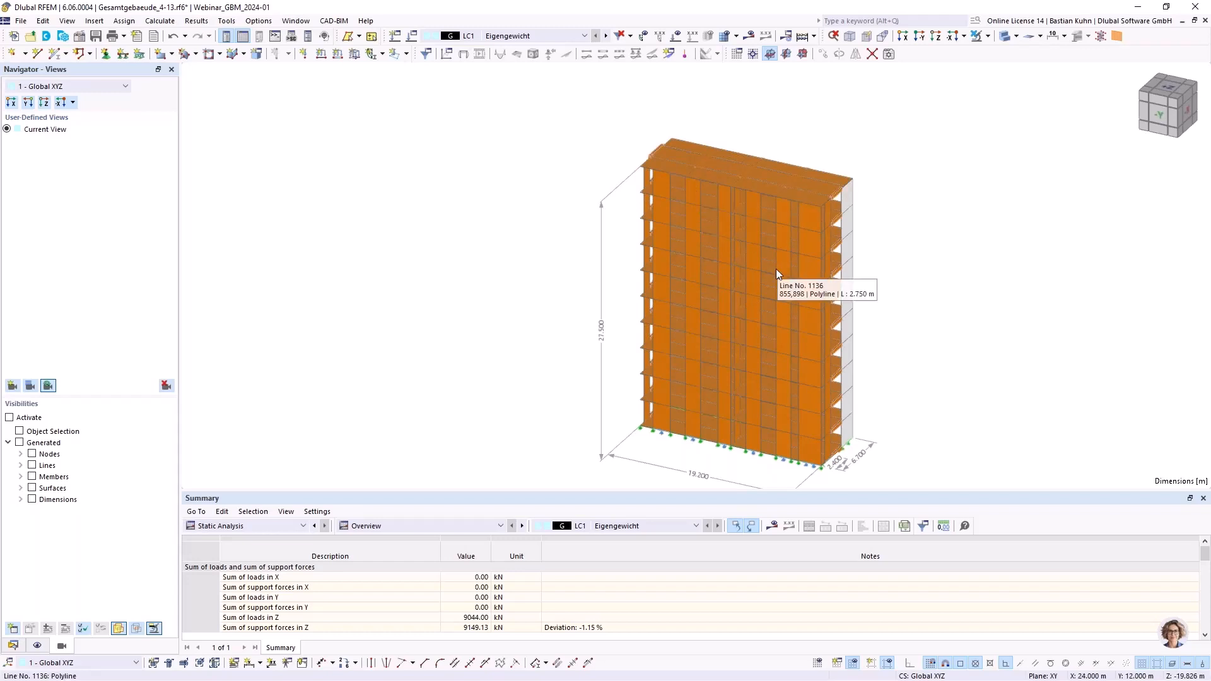
Step: Activate the Building Model add-on in the model's base data
left_click(82, 37)
left_click(399, 102)
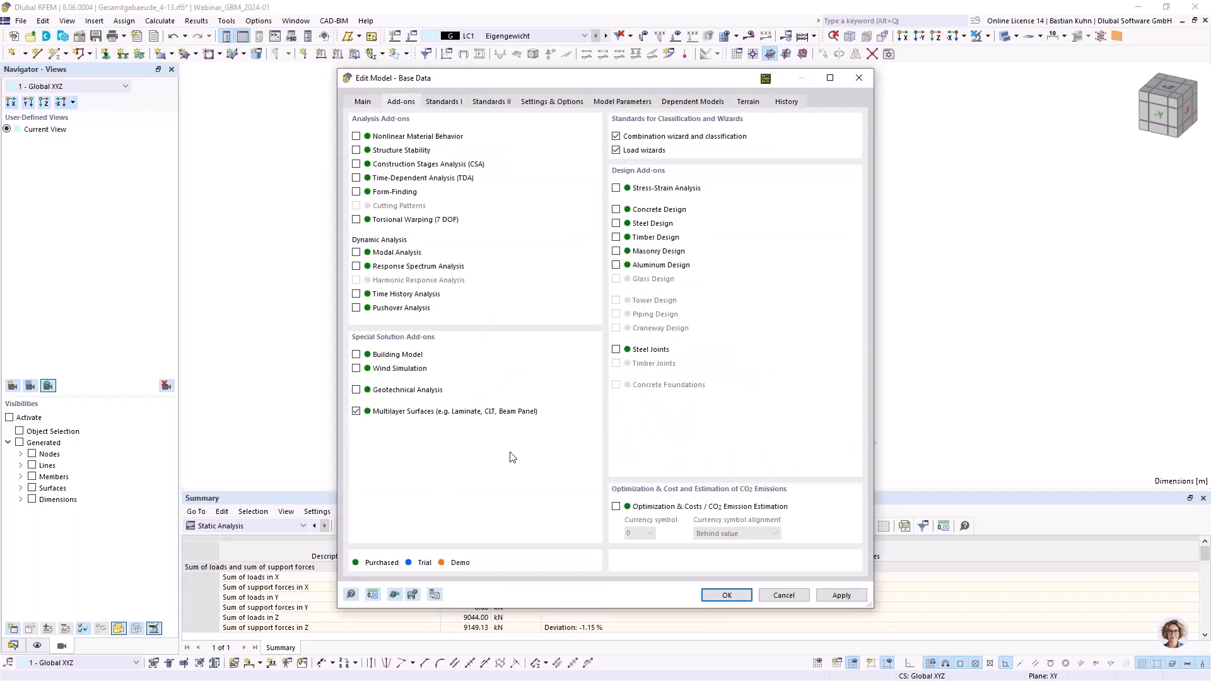
left_click(357, 355)
left_click(723, 595)
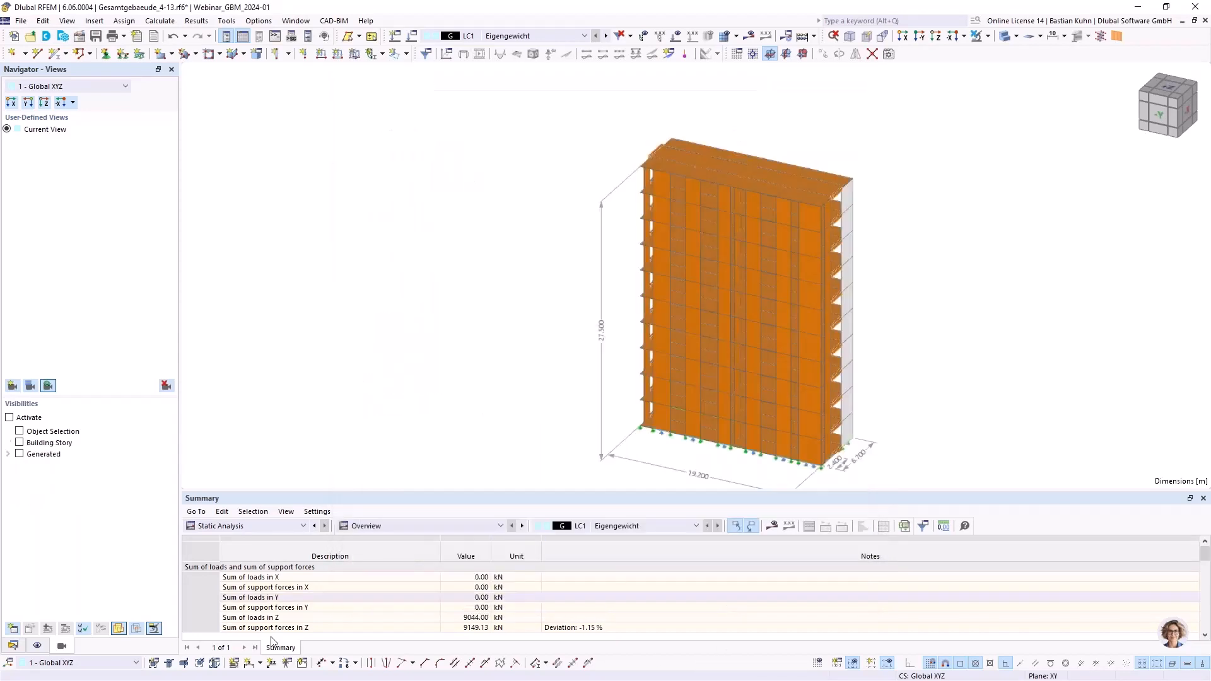
Step: Show the Building Stories table of the Building Model structure data and enlarge the table area
left_click(362, 527)
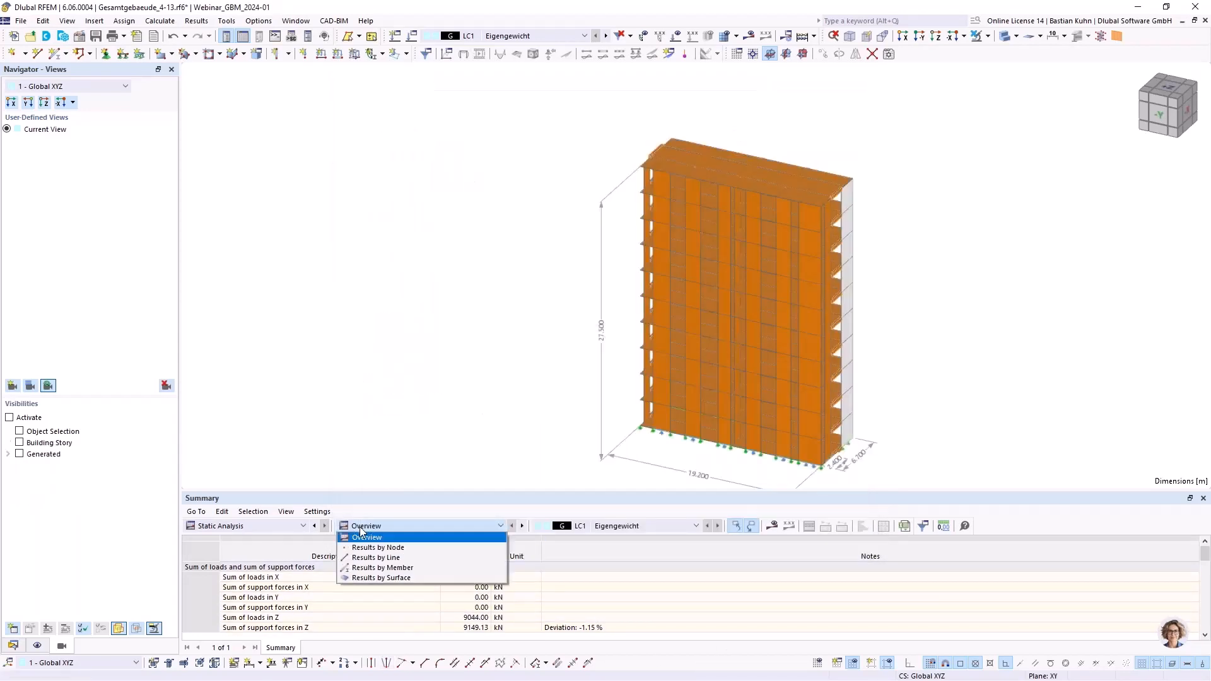
left_click(279, 526)
left_click(215, 540)
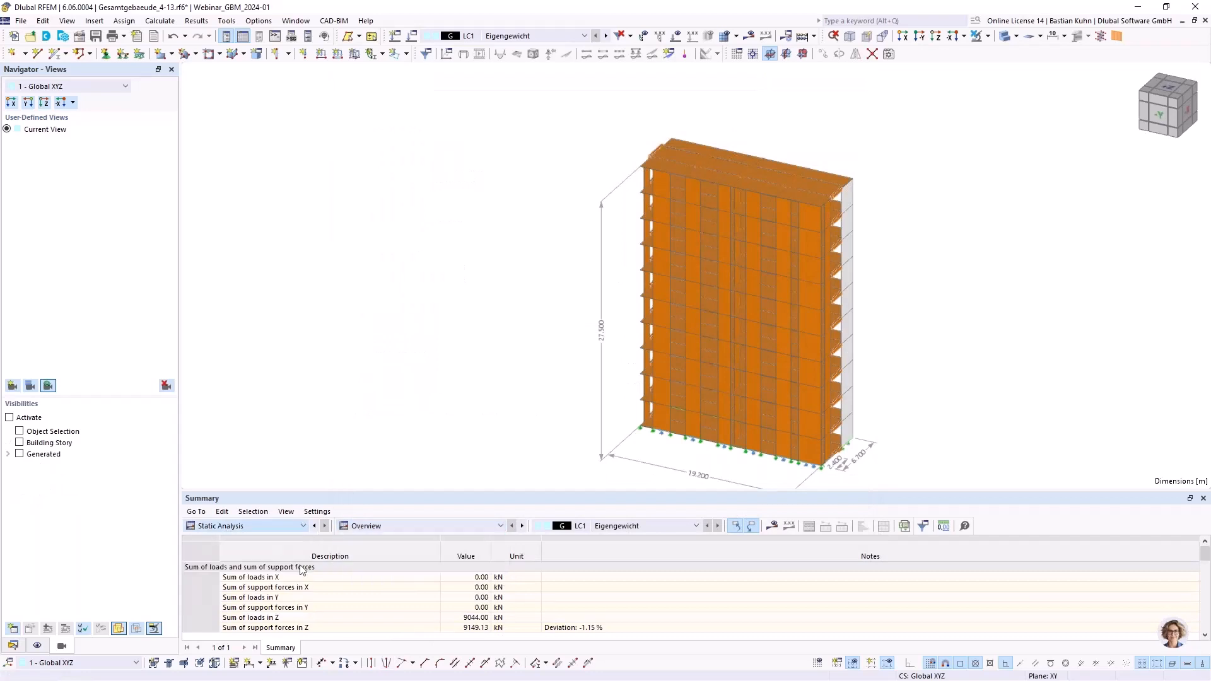
left_click(422, 528)
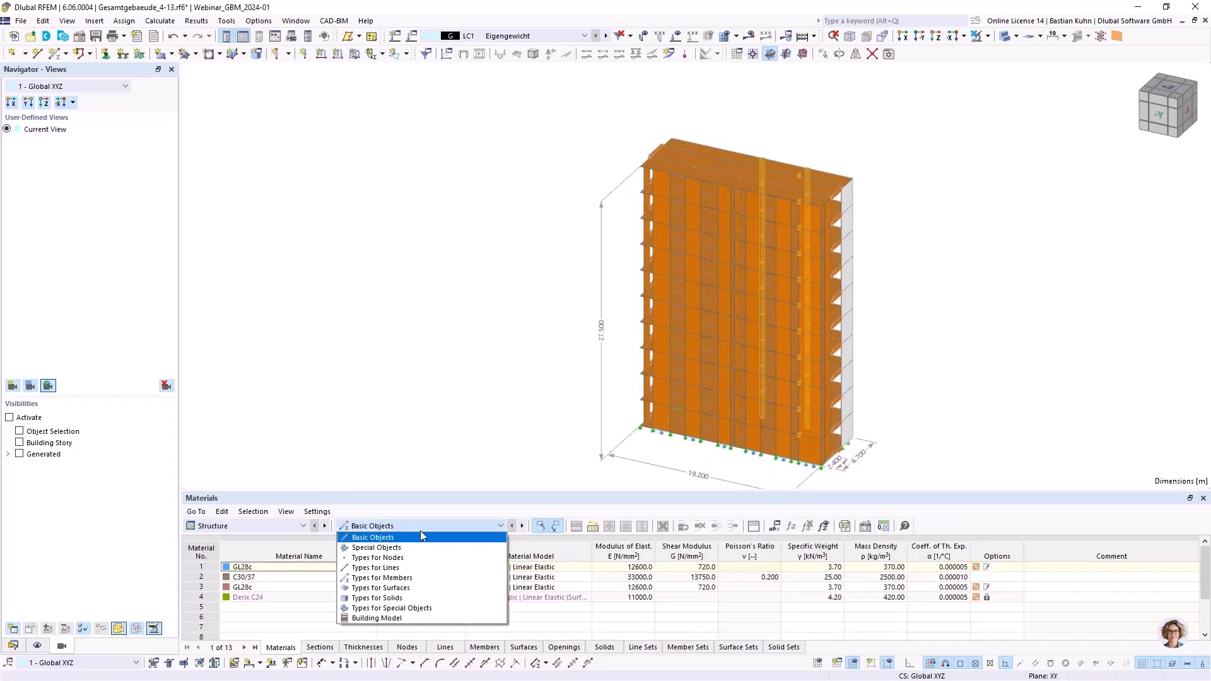
left_click(406, 619)
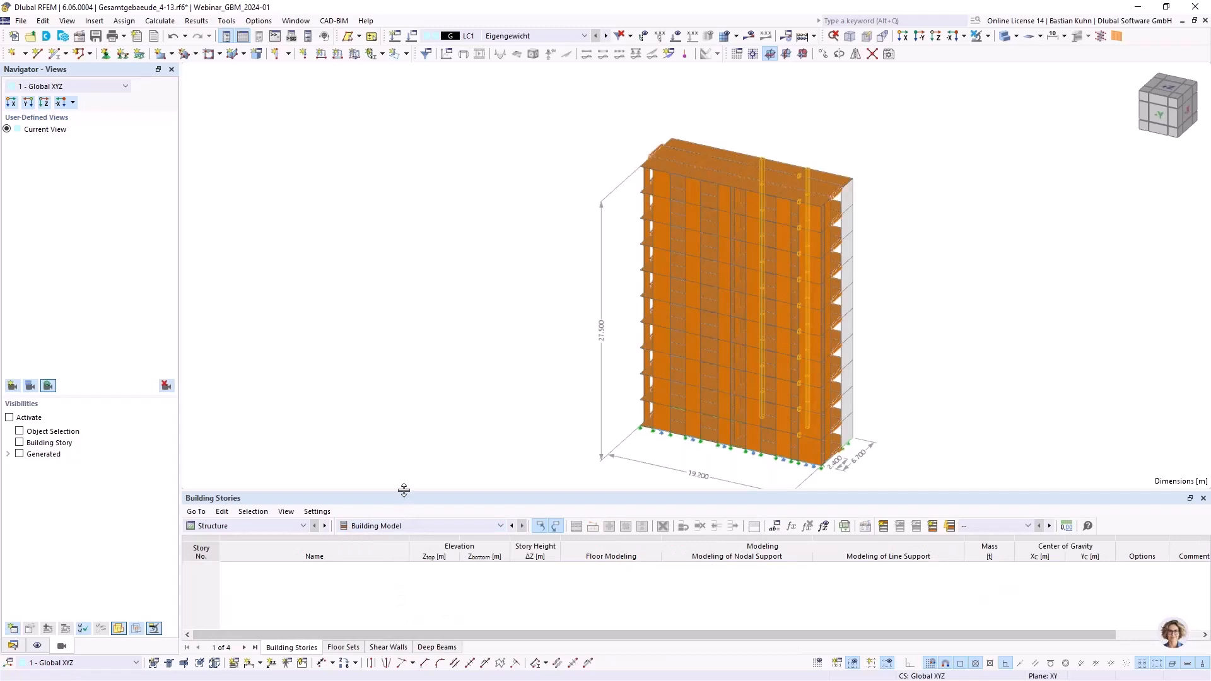
left_click_drag(404, 490, 419, 302)
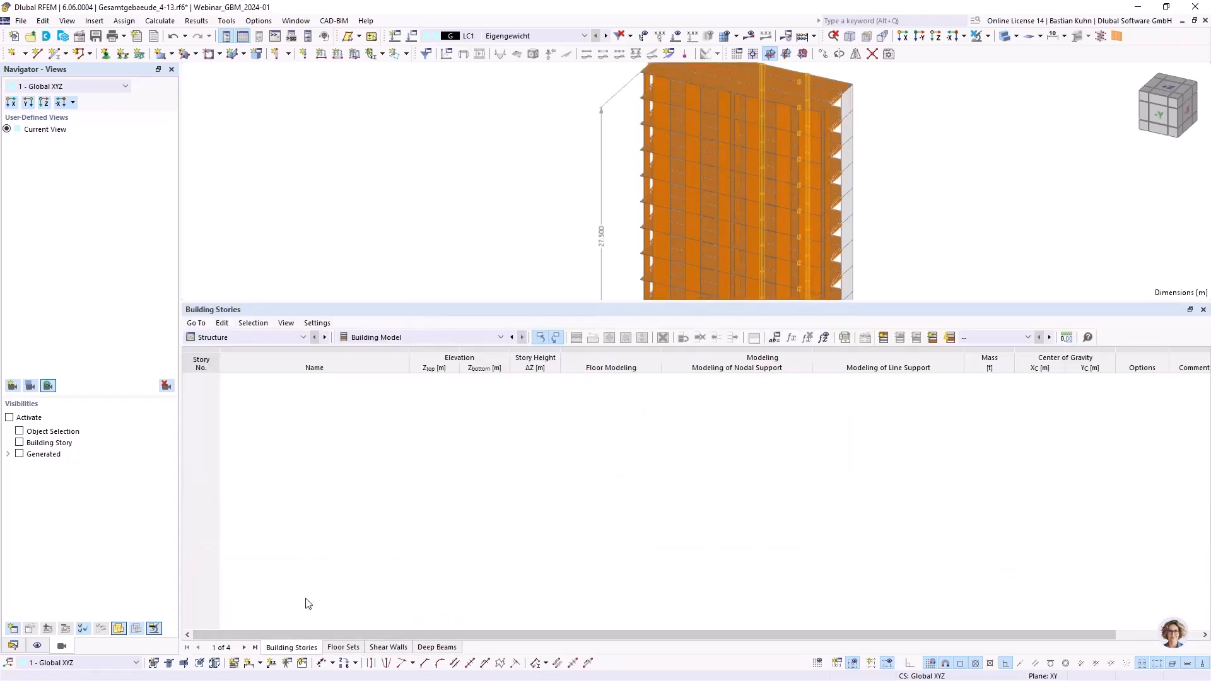
Step: Look through the Floor Sets, Shear Walls and Deep Beams tables and return to Building Stories
left_click(341, 648)
left_click(381, 647)
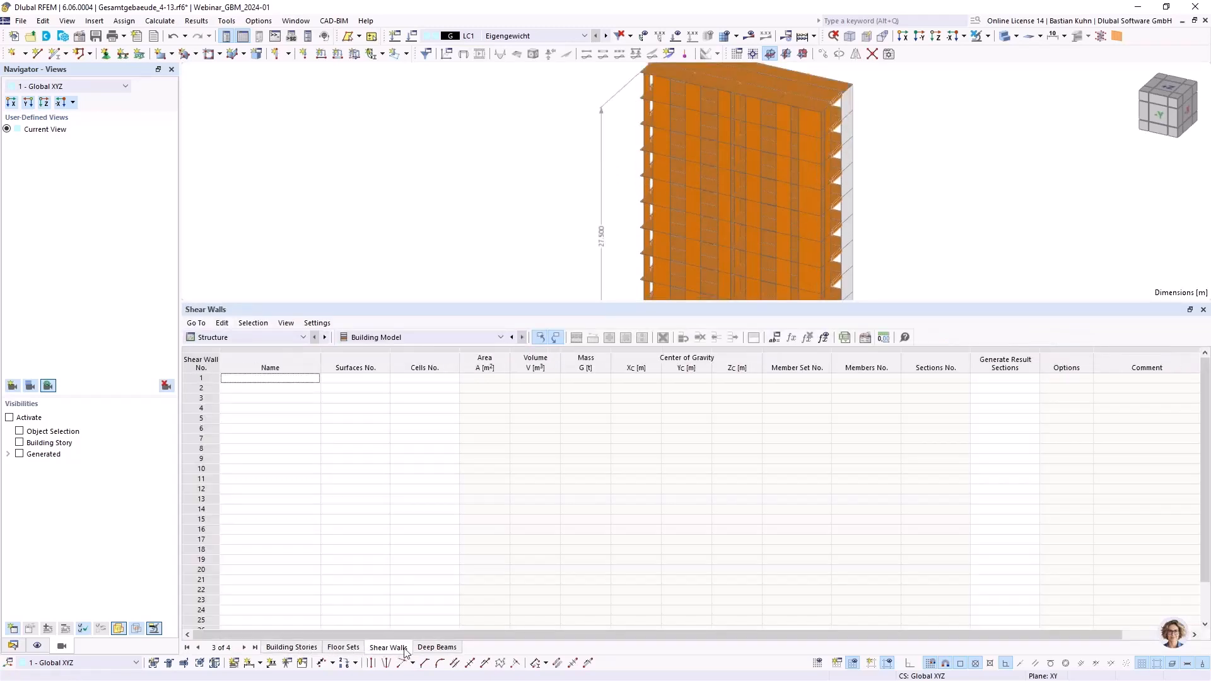
left_click(428, 649)
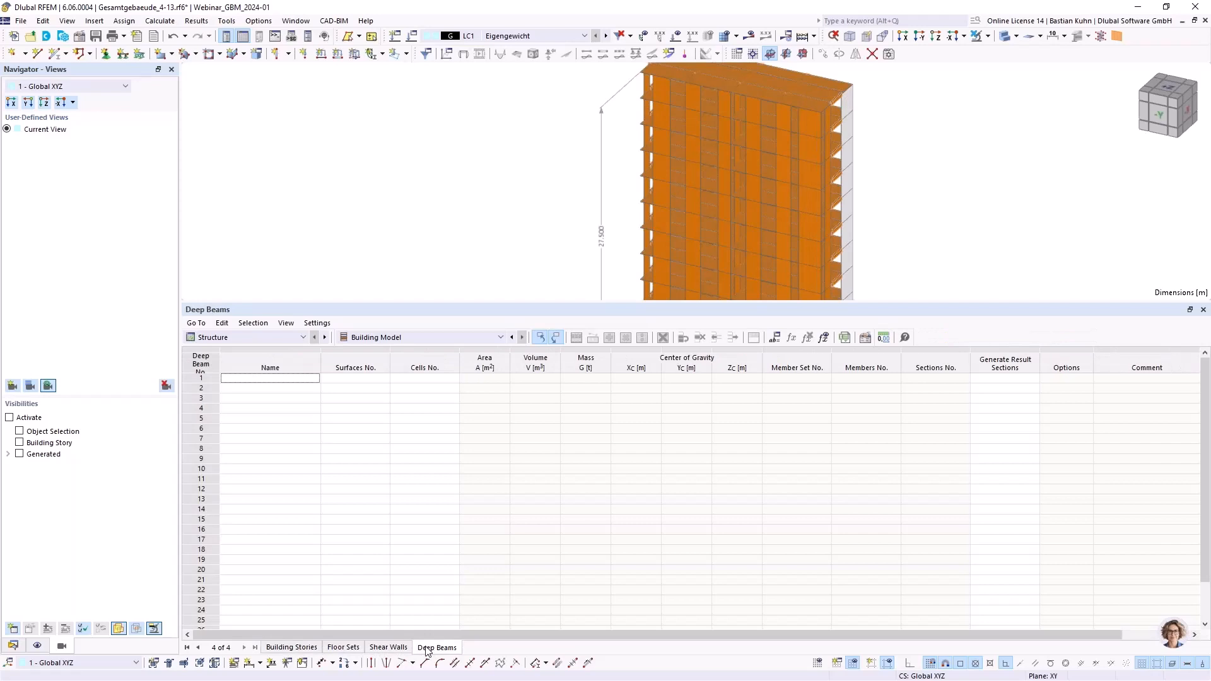
left_click(303, 648)
Step: Expand the Building Model entries in the model's data tree and shrink the table area to reveal the whole building
left_click(12, 645)
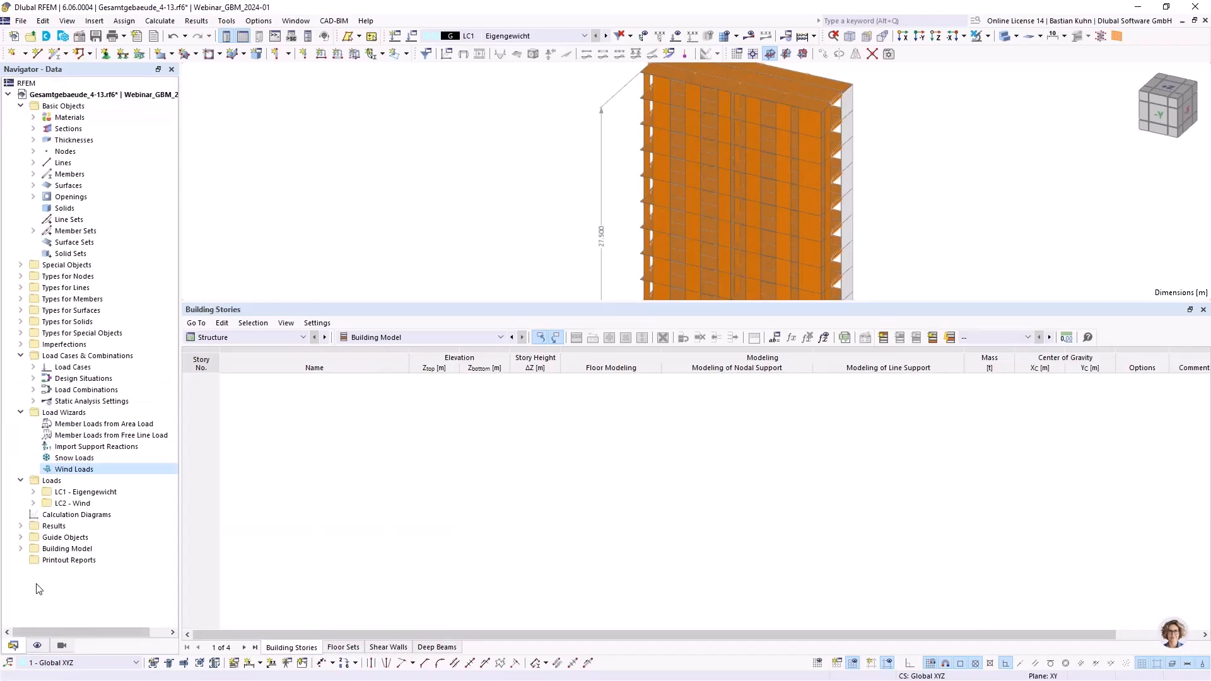
left_click(21, 549)
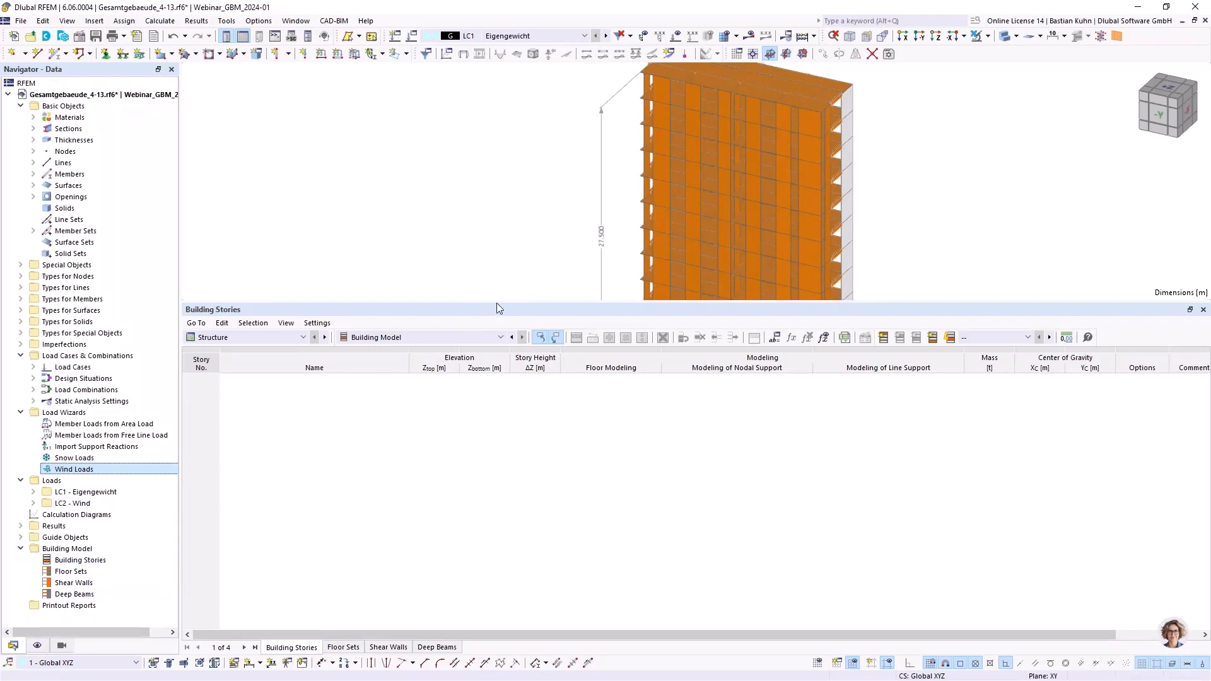
left_click_drag(497, 304, 479, 550)
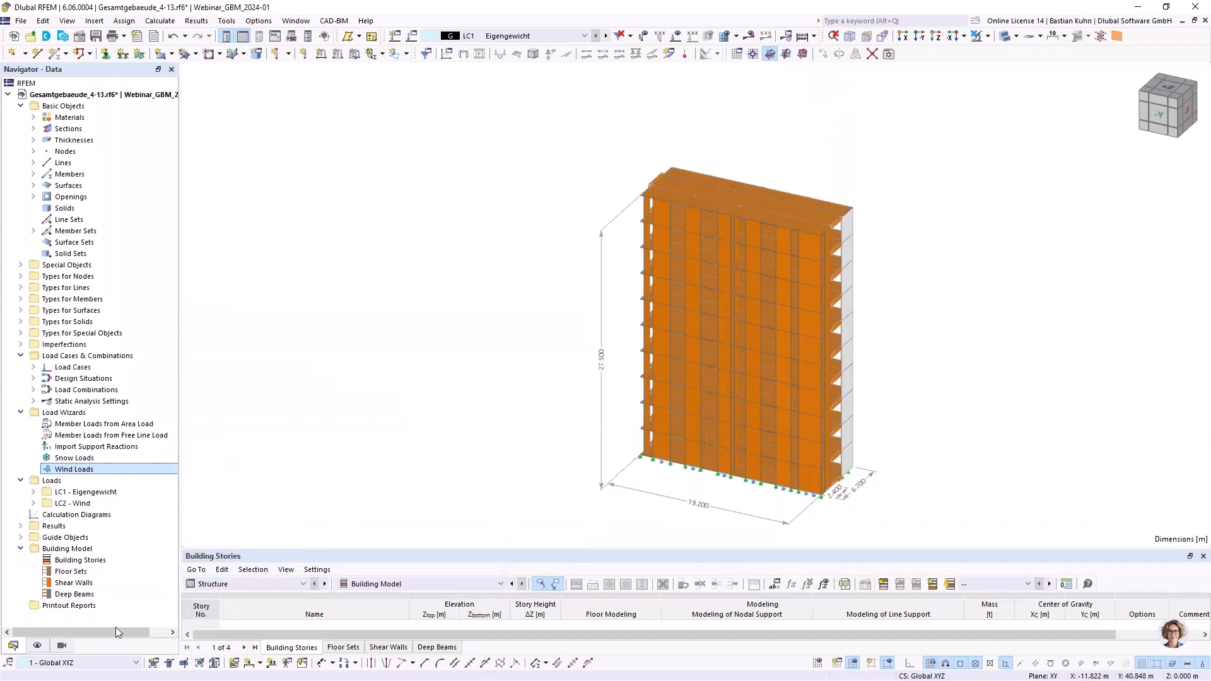
Step: Create a new building story with the model preview displayed and set its floor modeling to Rigid Diaphragm
right_click(78, 560)
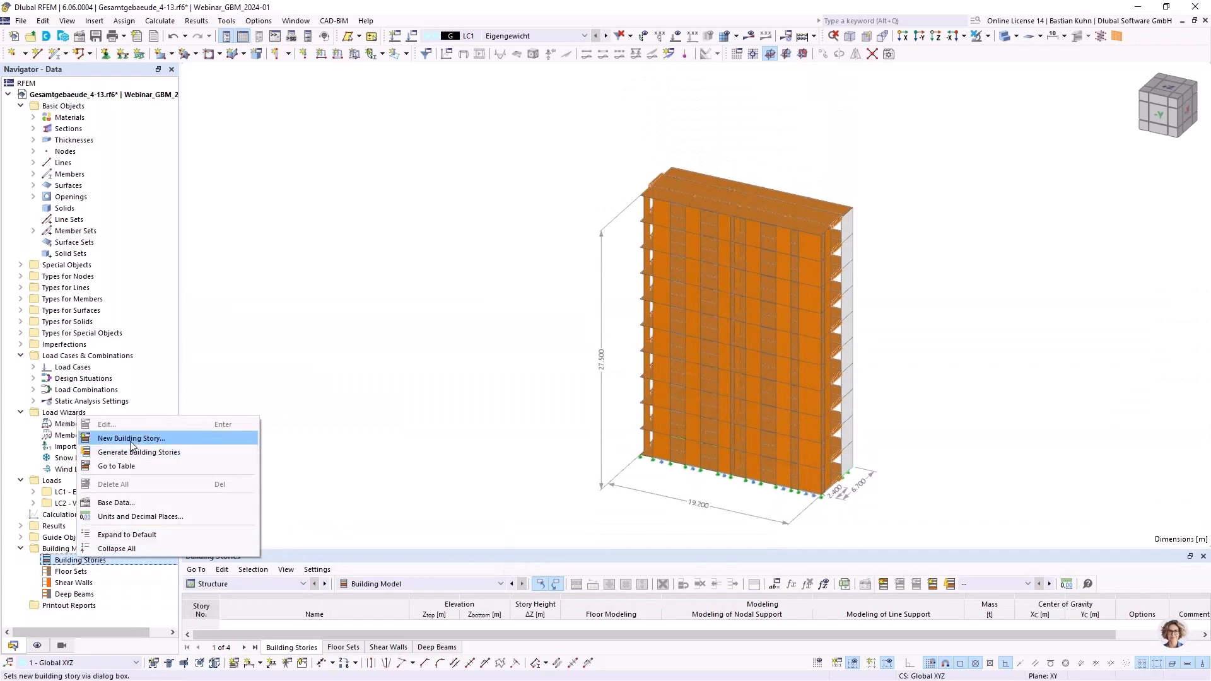
left_click(129, 441)
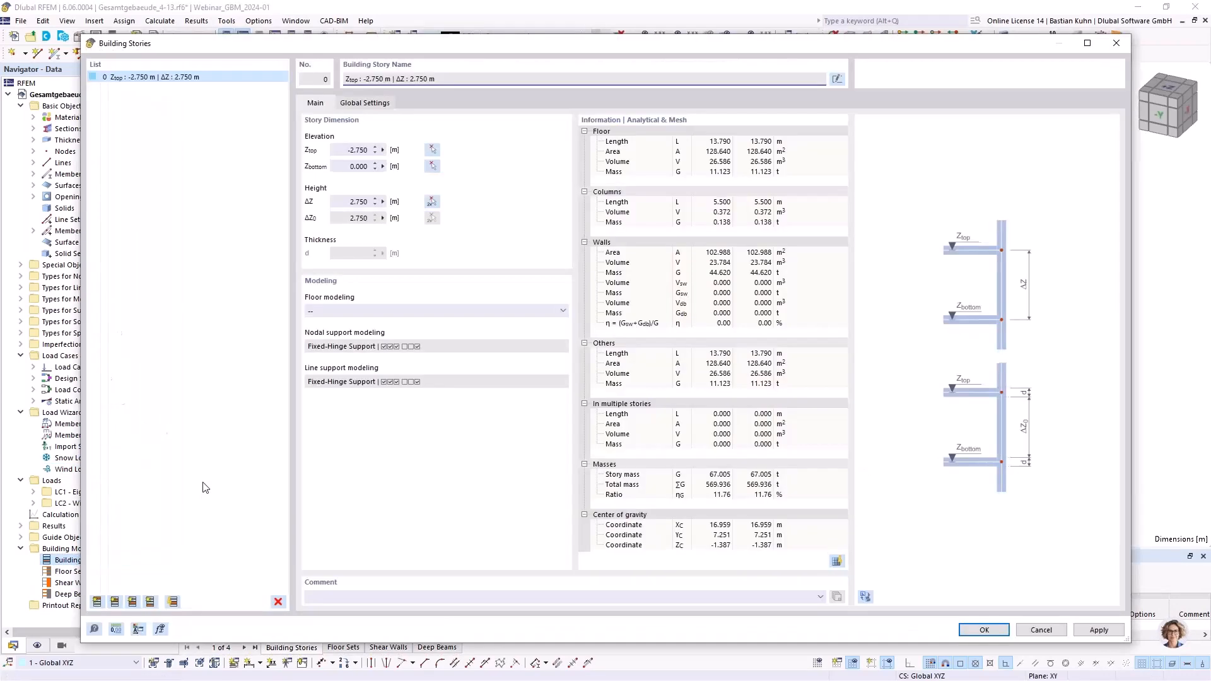
left_click(865, 596)
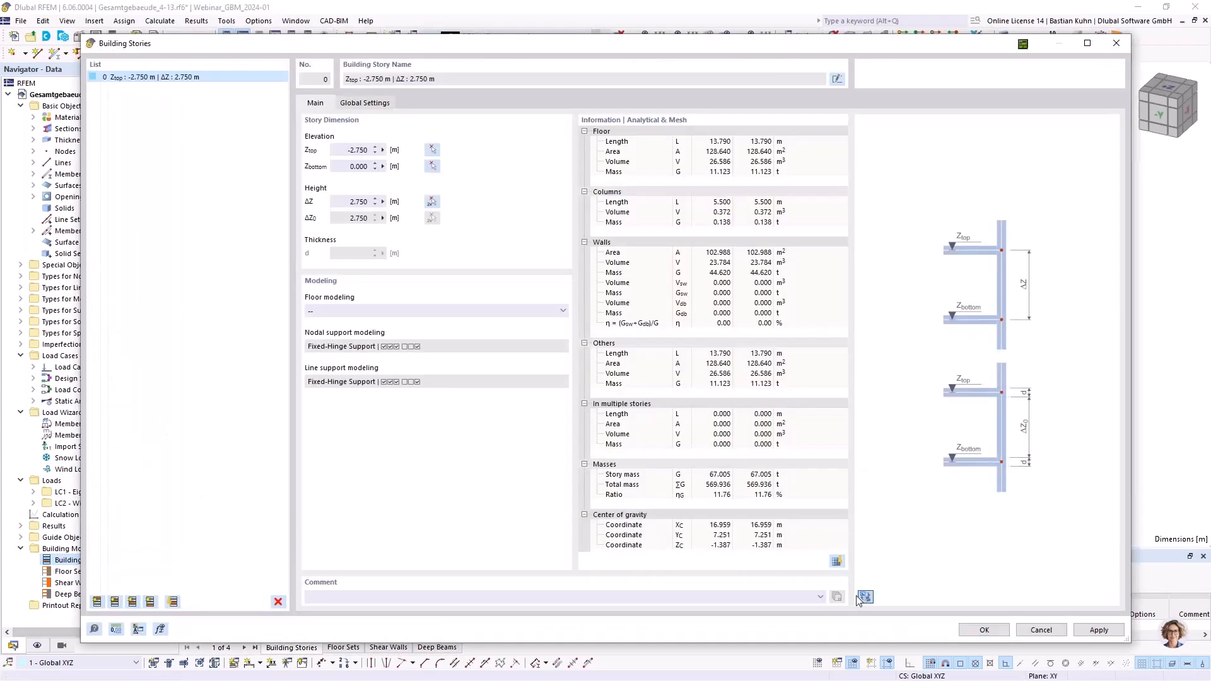
left_click(521, 312)
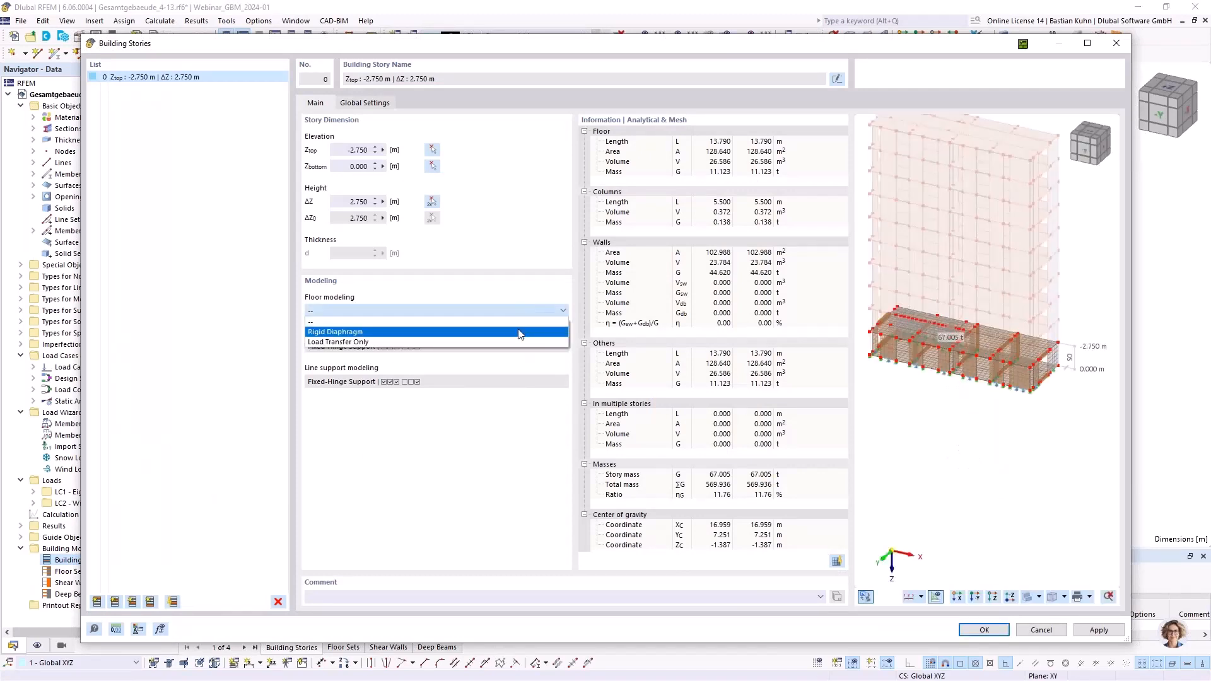
left_click(519, 333)
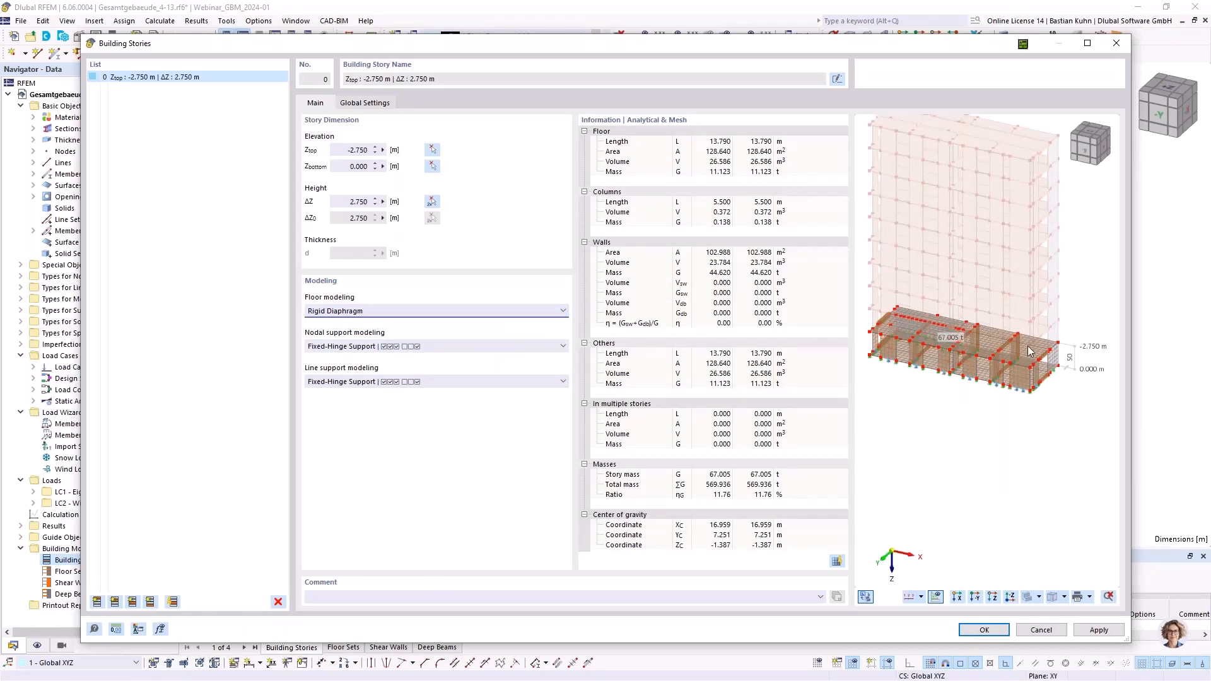
Step: Examine the ground story's extent in the preview from several angles and check its top and bottom elevations
scroll(958, 342, "up", 3)
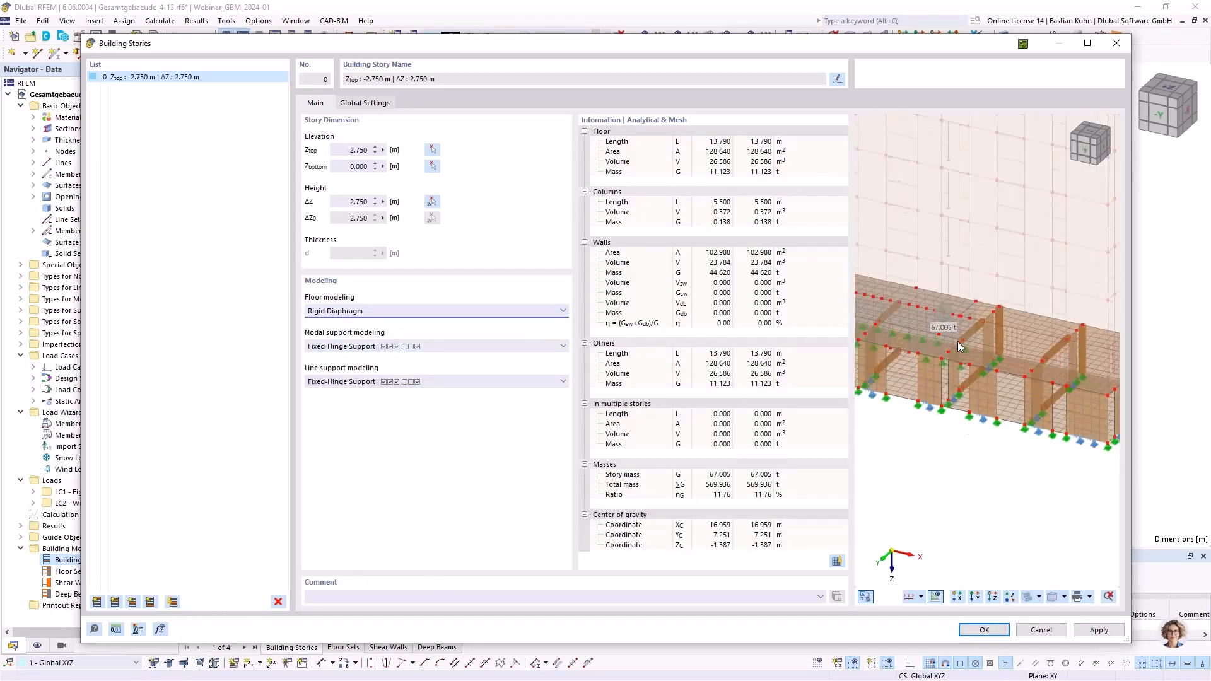
scroll(956, 340, "down", 2)
middle_click_drag(960, 347, 936, 376, "ctrl")
scroll(936, 376, "up", 1)
left_click_drag(351, 162, 376, 163)
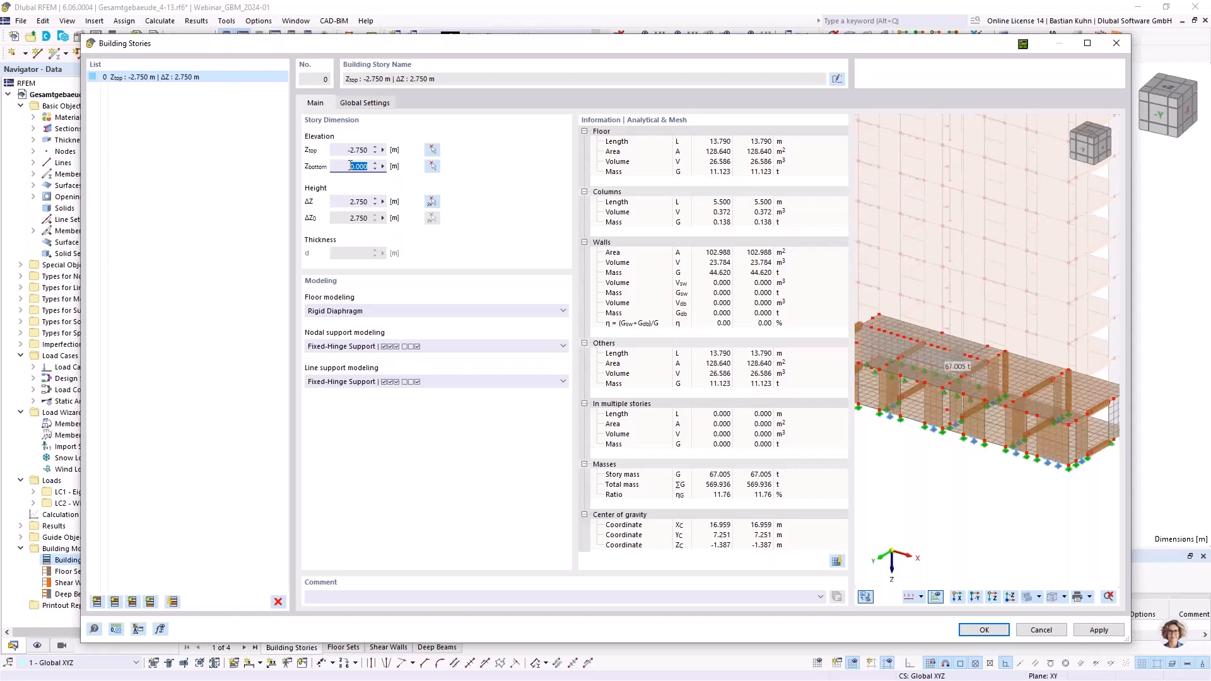
double_click(349, 150)
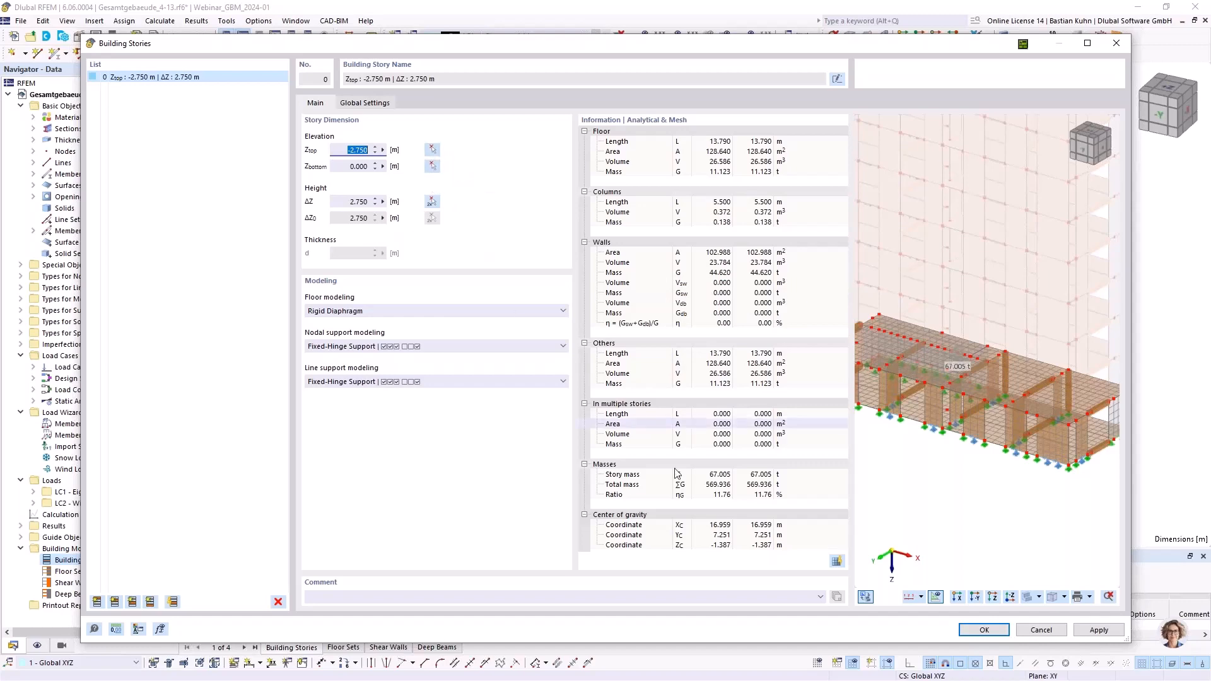
scroll(960, 375, "up", 4)
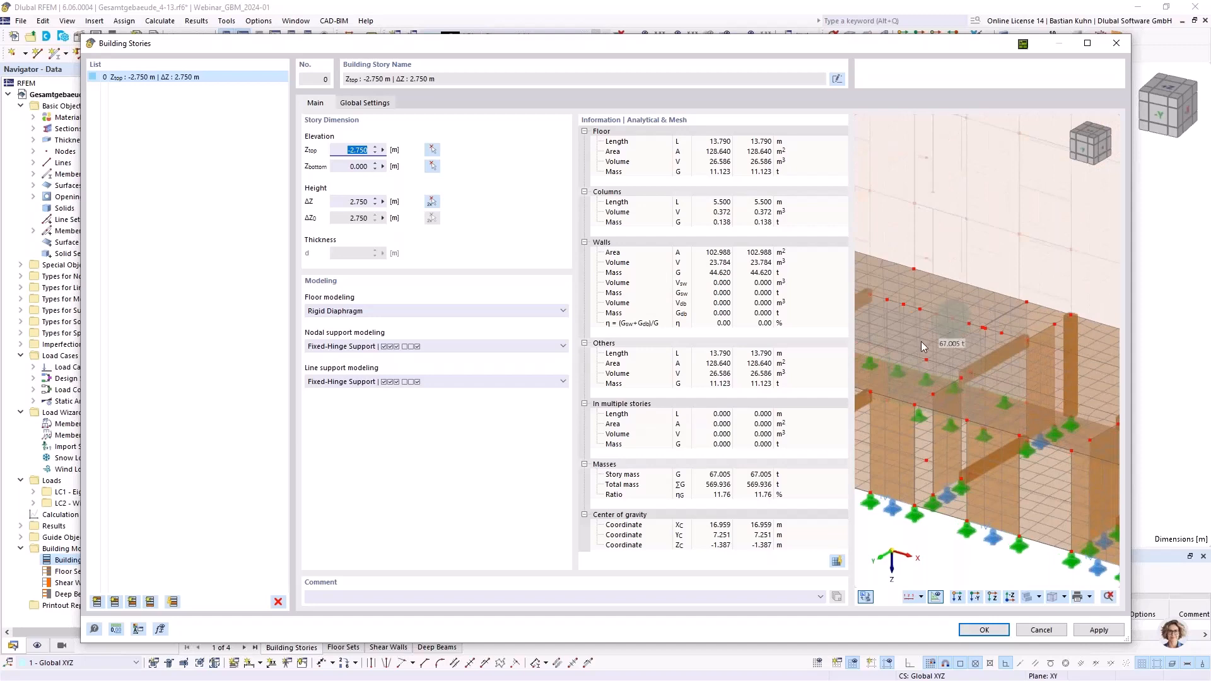
scroll(937, 316, "down", 5)
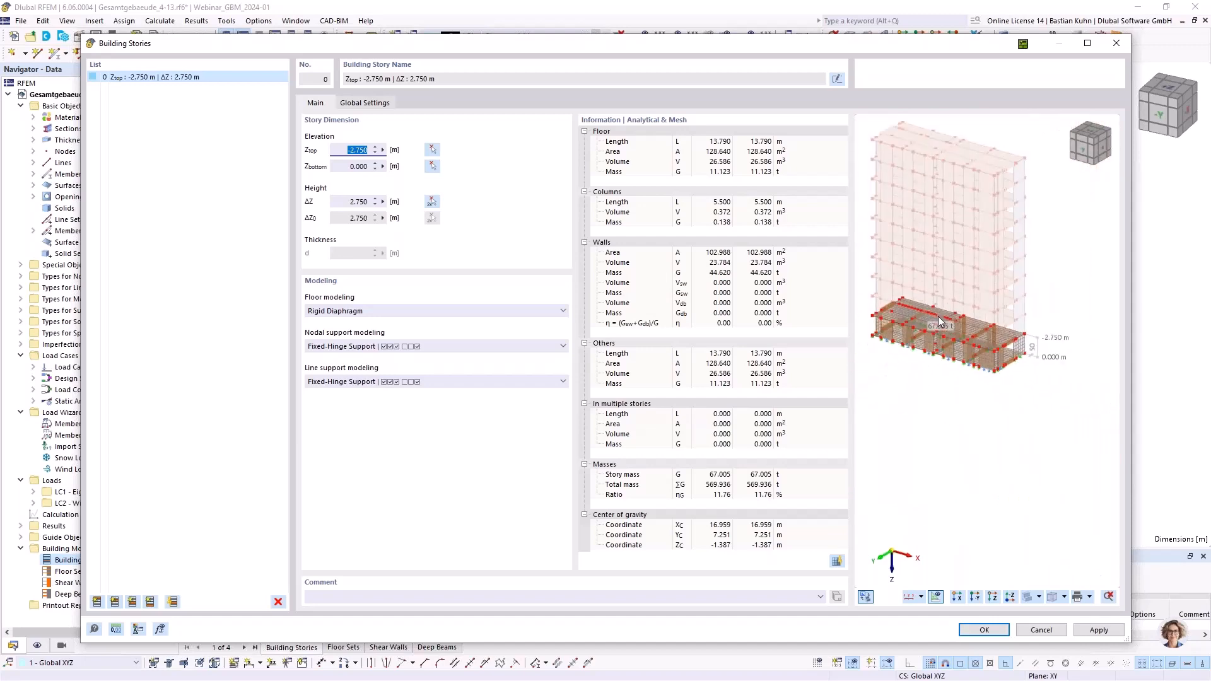
middle_click_drag(937, 324, 906, 398)
scroll(941, 346, "up", 4)
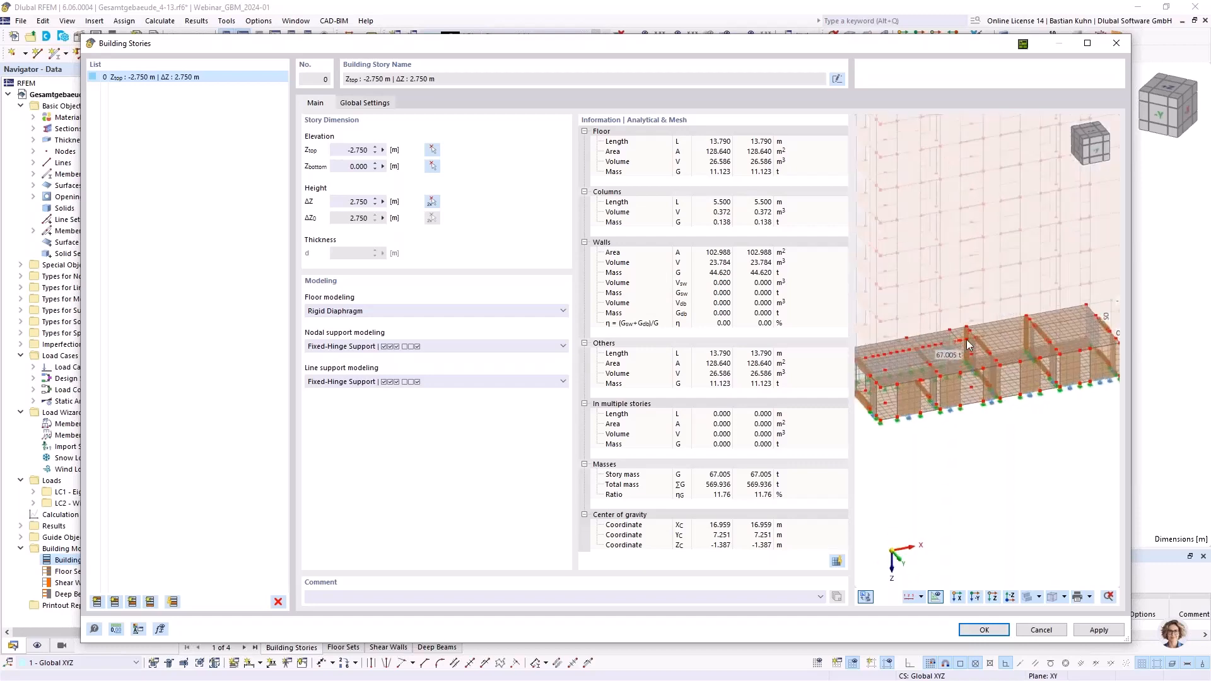
middle_click_drag(941, 346, 987, 352)
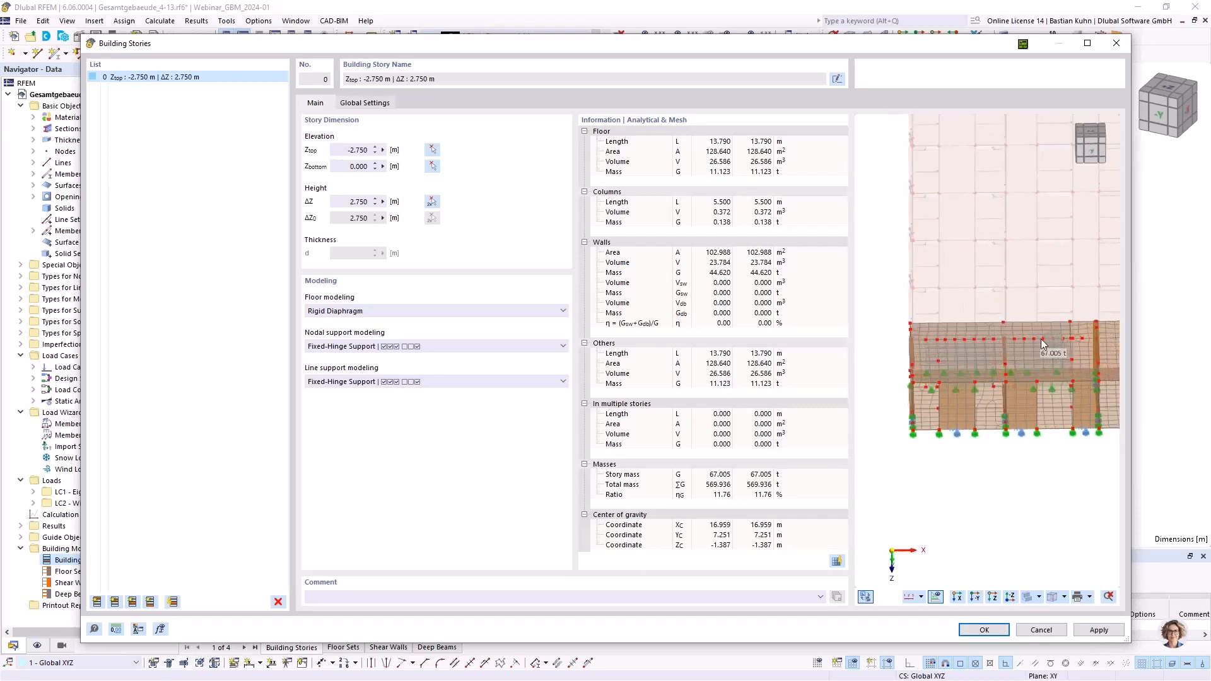
scroll(1041, 339, "down", 3)
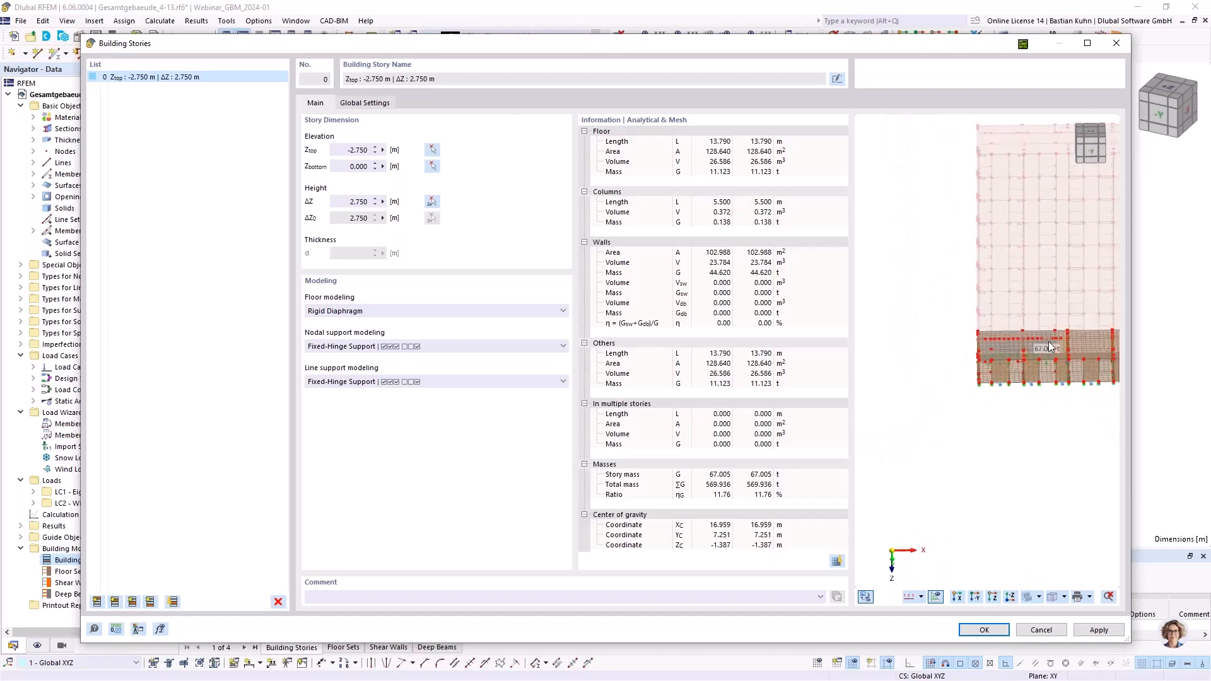
middle_click_drag(1049, 342, 963, 346, "ctrl")
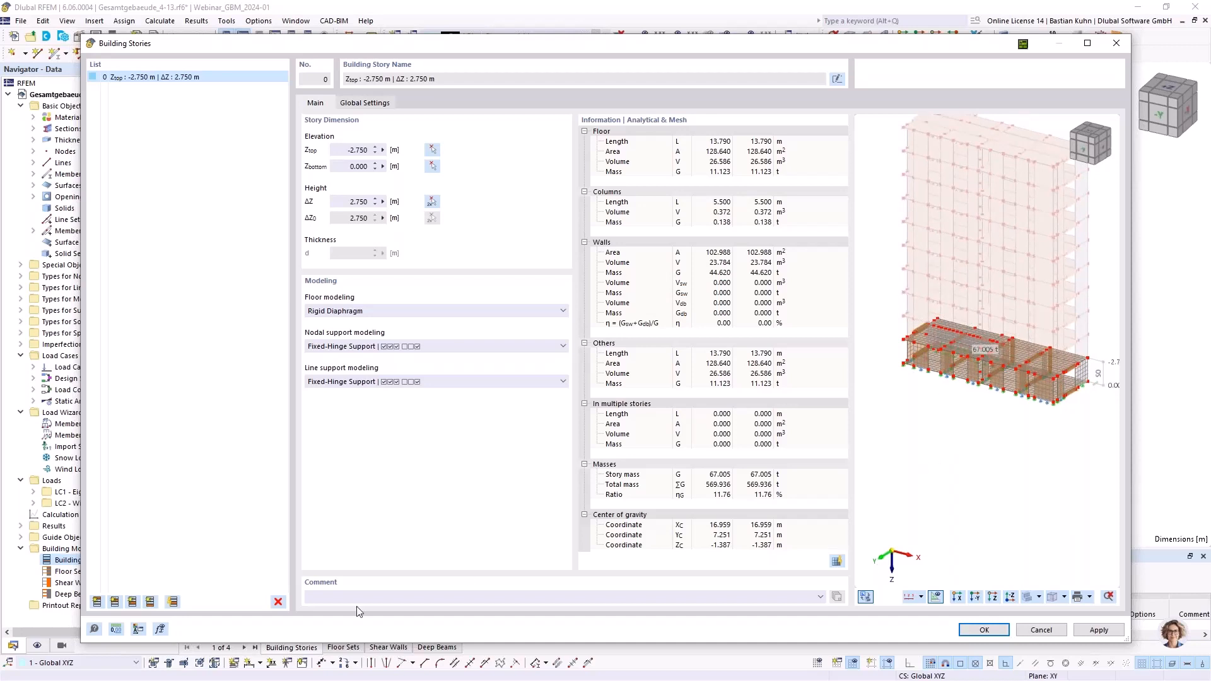
Step: Add nine more 2.750 m stories above the first one, up to a top elevation of -27.500 m
left_click(115, 602)
left_click(115, 602)
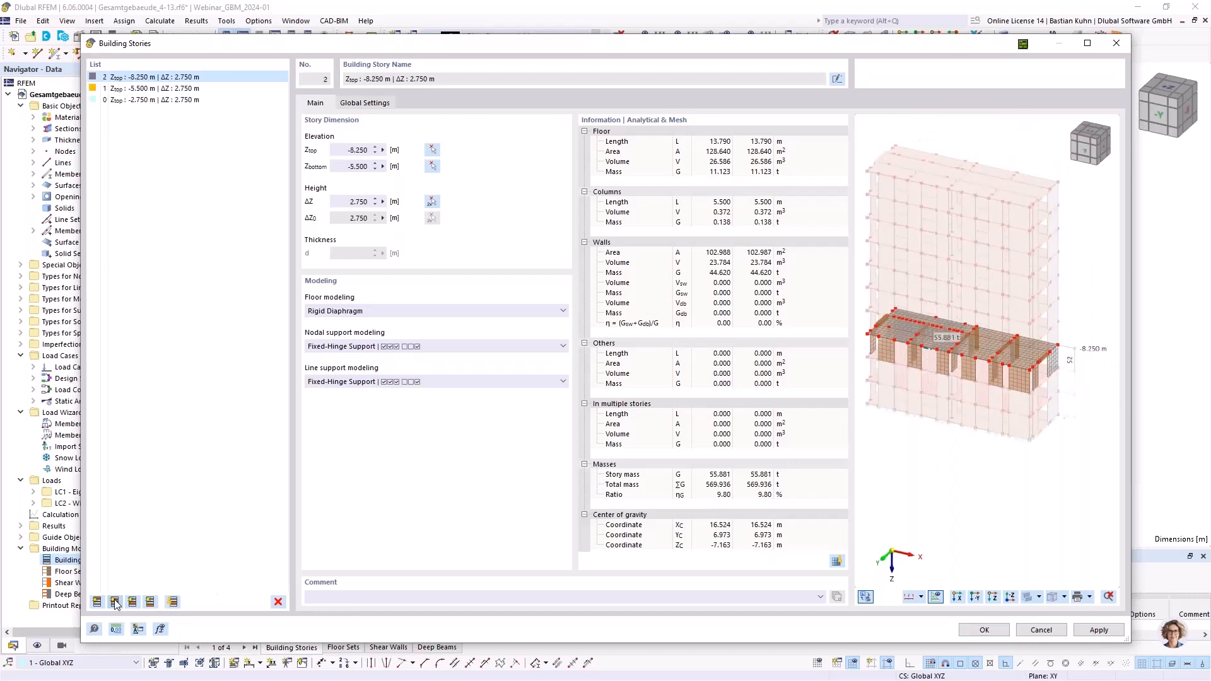
left_click(115, 603)
left_click(115, 603)
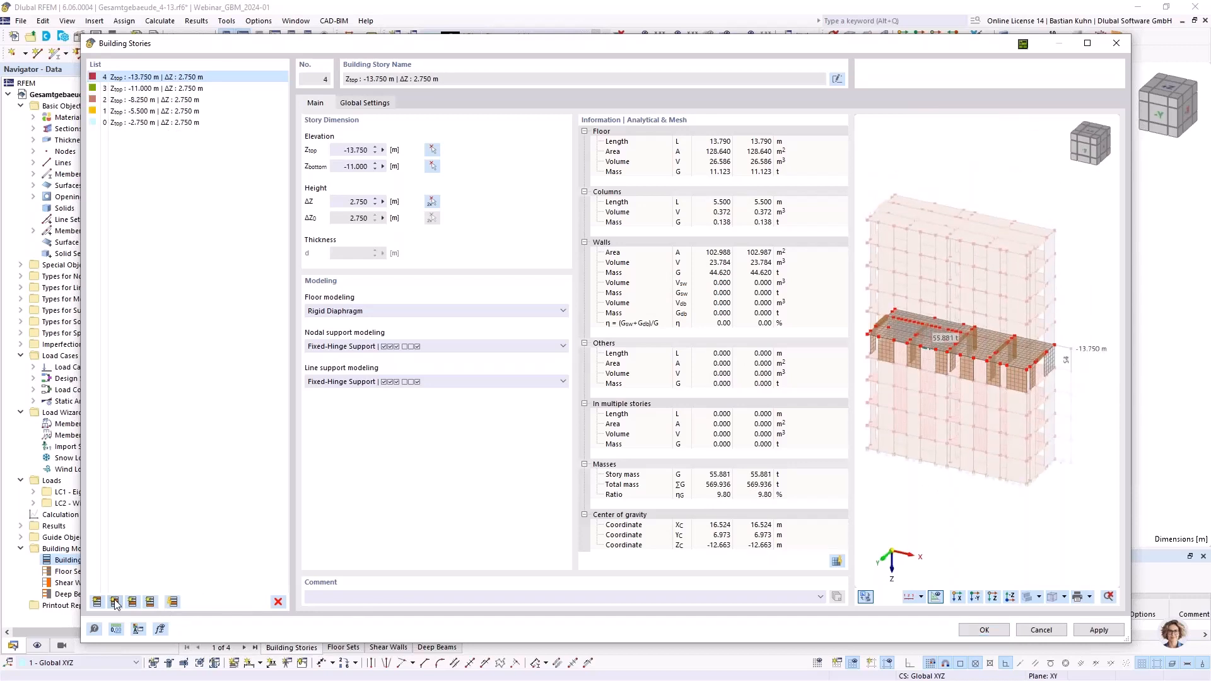
left_click(114, 603)
left_click(114, 603)
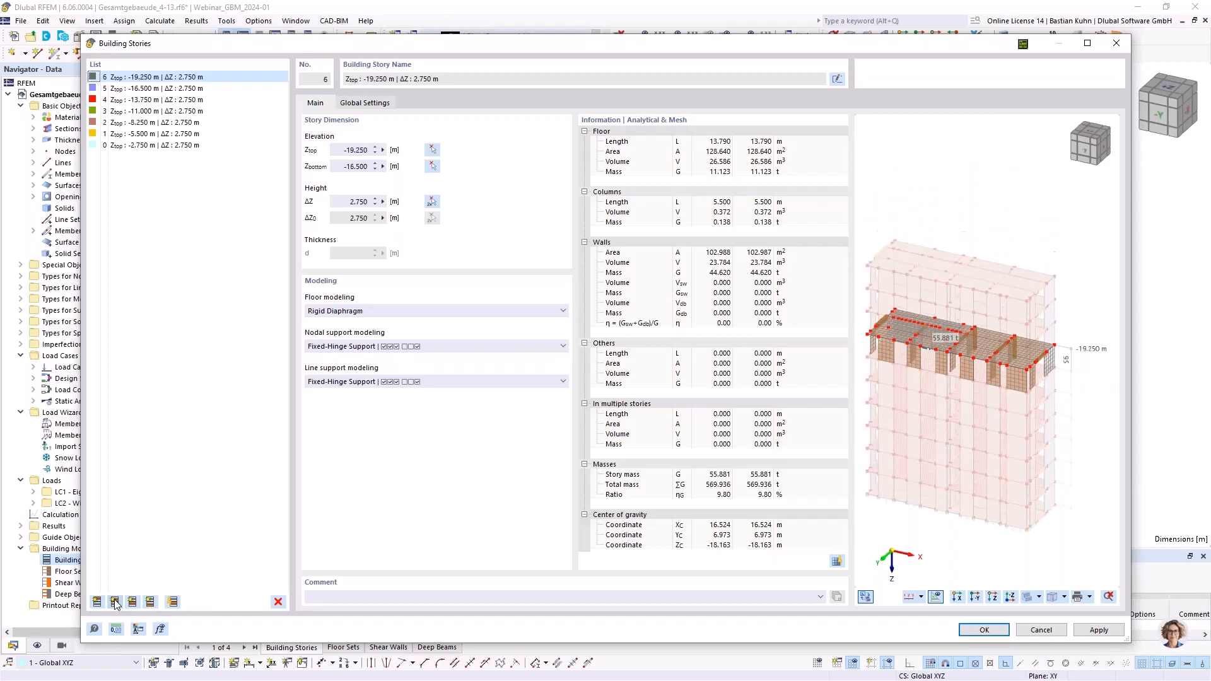
left_click(115, 602)
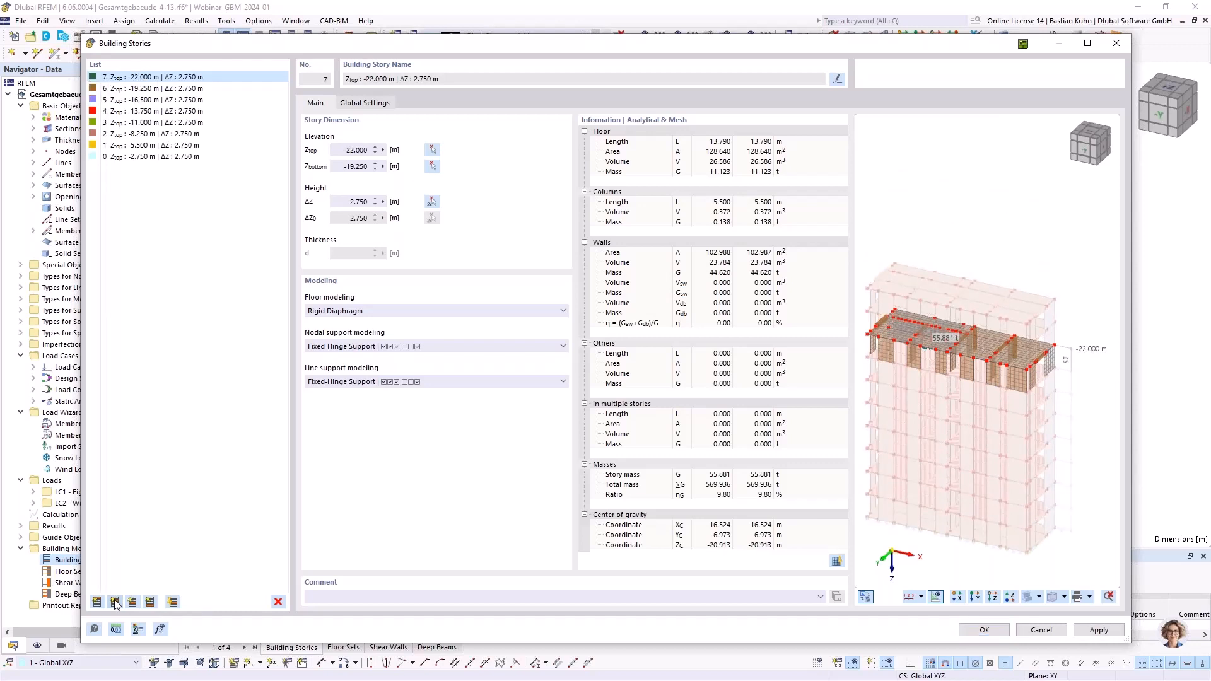
left_click(114, 602)
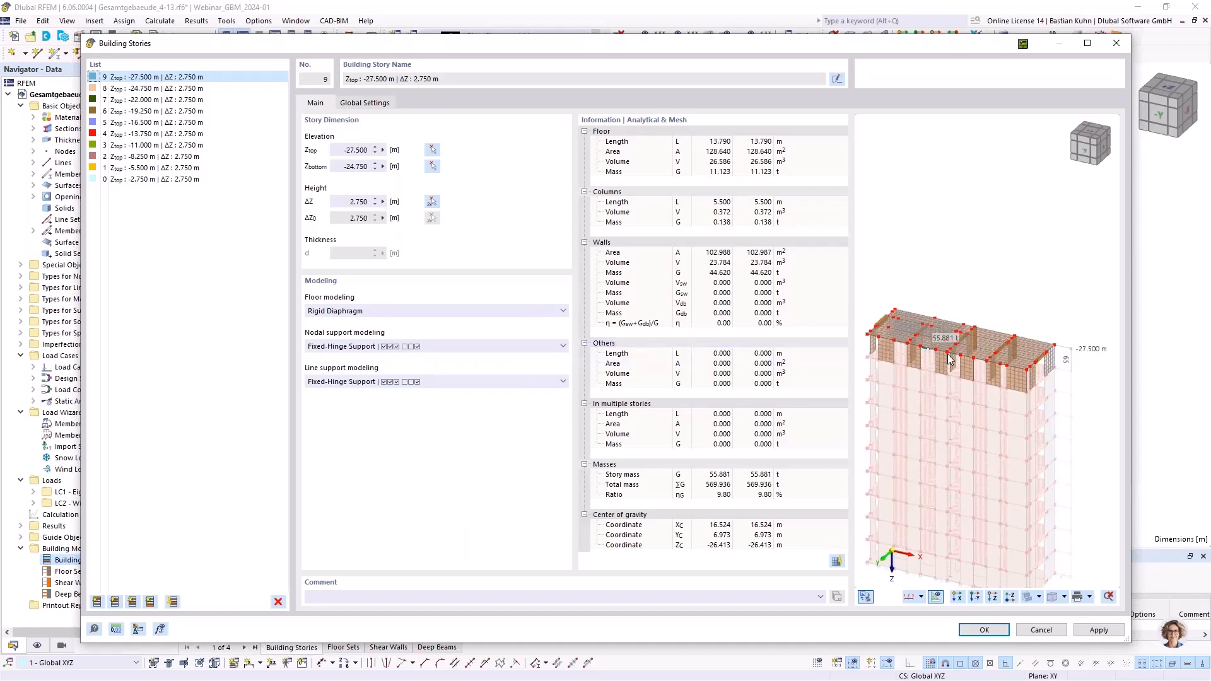
Step: Review the available nodal support and line support modeling options for the top story
scroll(946, 358, "up", 5)
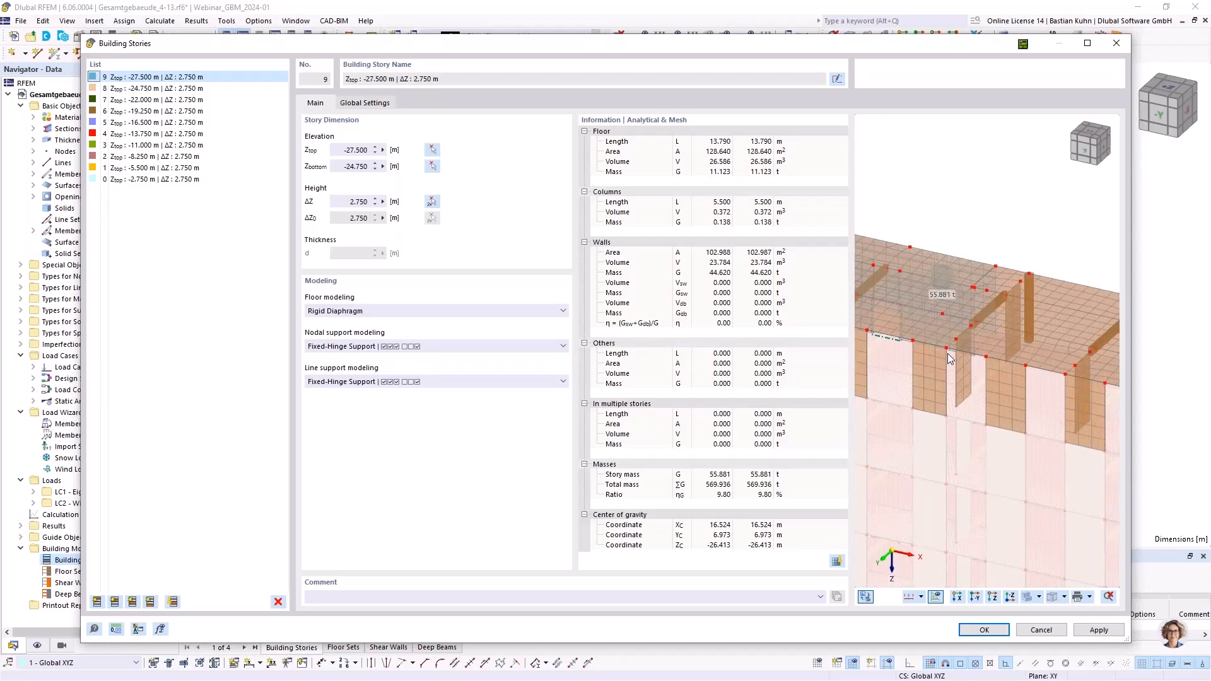
scroll(979, 335, "down", 2)
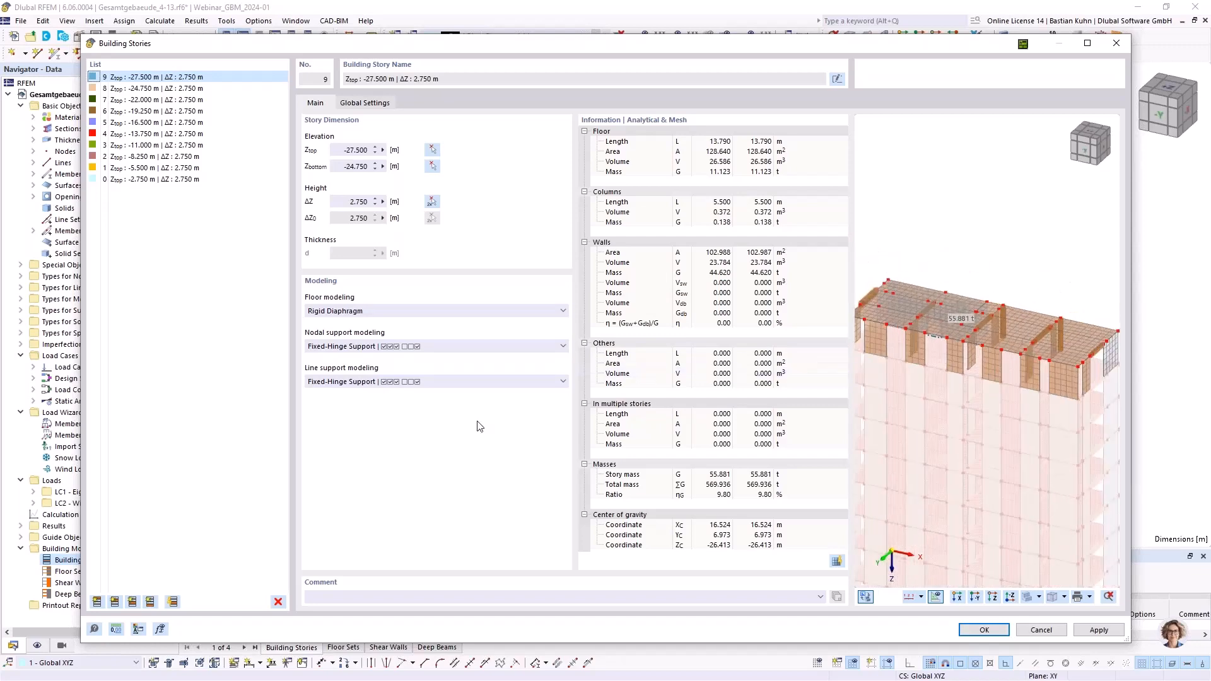
left_click(509, 347)
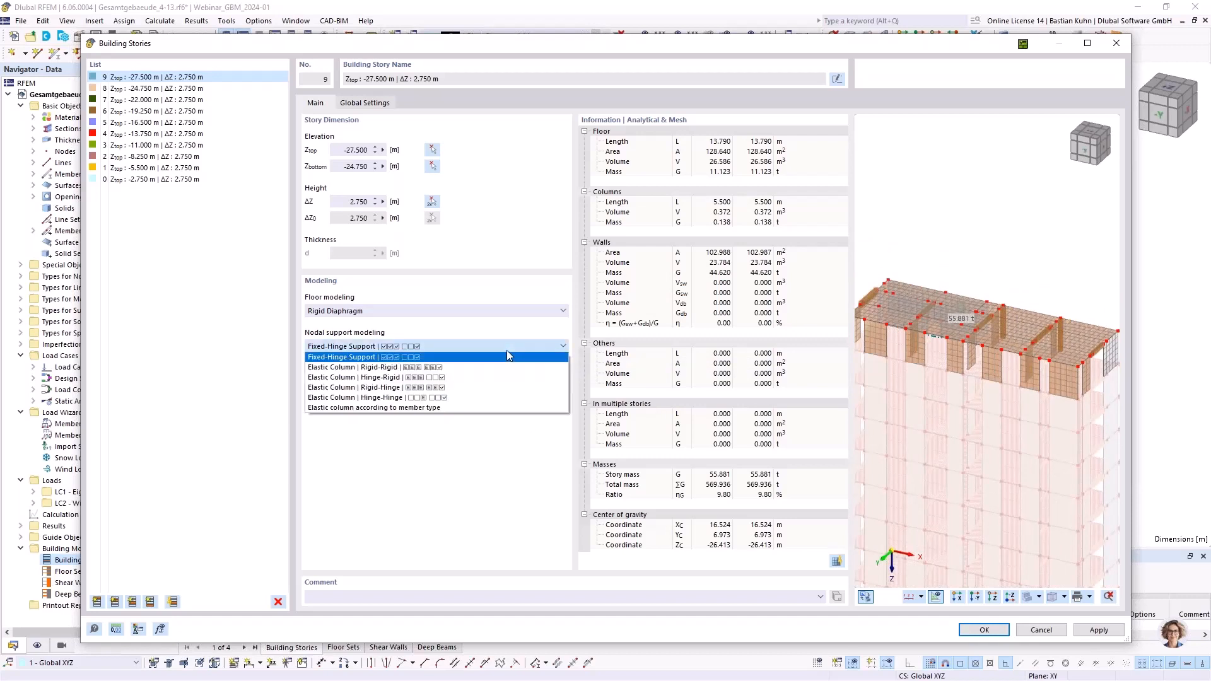
left_click(506, 351)
left_click(493, 382)
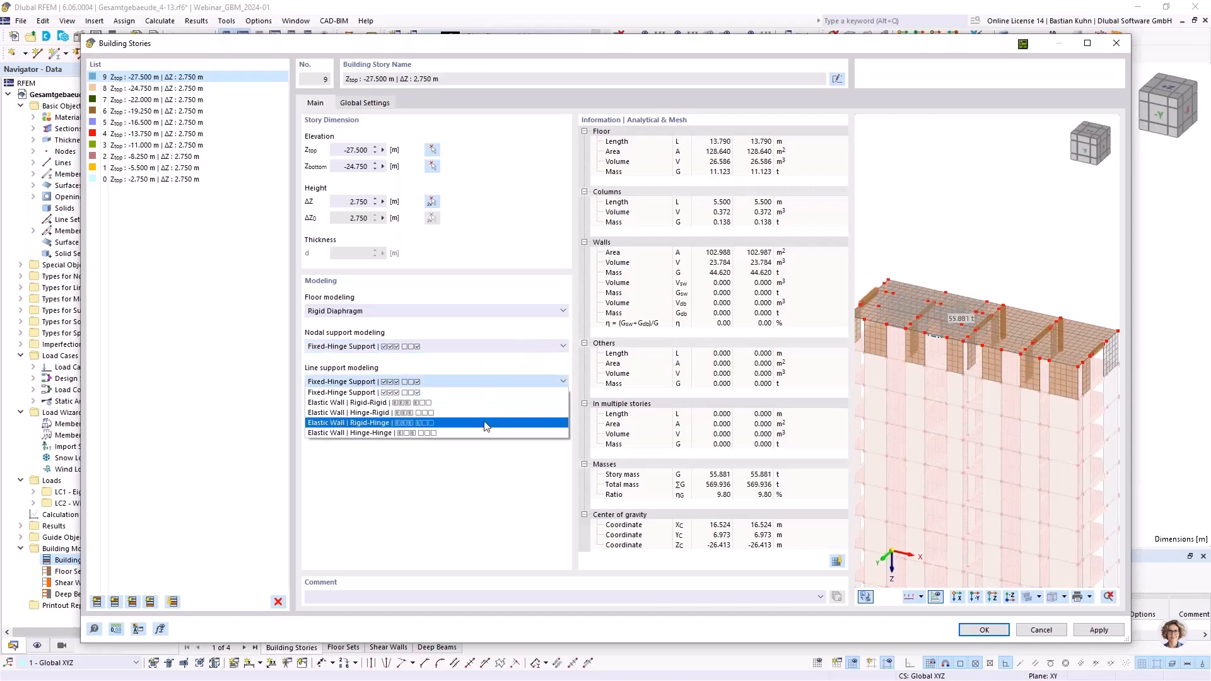
left_click(486, 365)
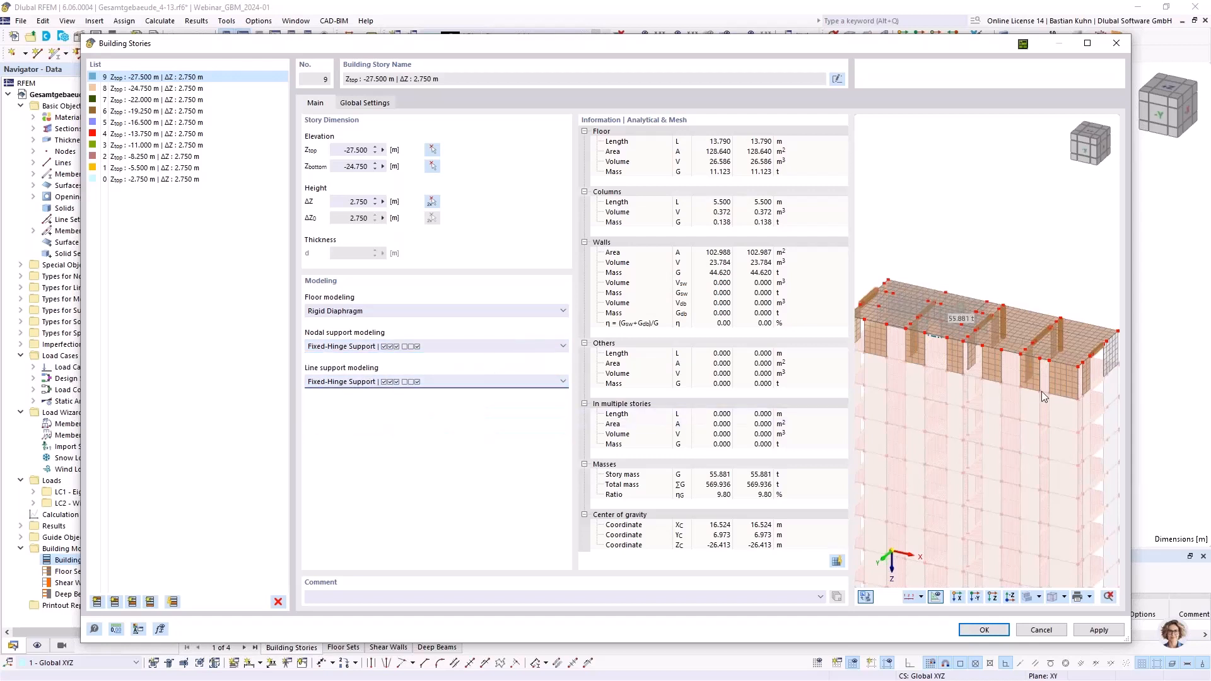
Step: Set the top story's line support modeling to Elastic Wall | Hinge-Hinge
middle_click_drag(1055, 379, 968, 312, "ctrl")
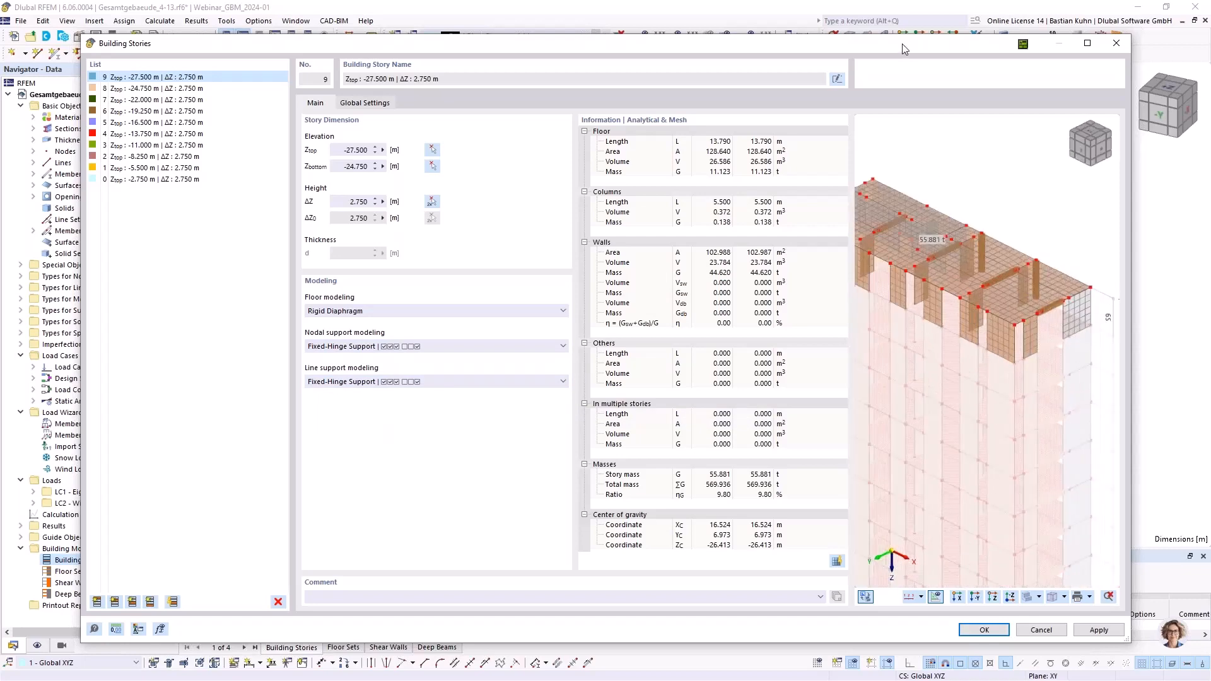
left_click_drag(903, 57, 914, 24)
scroll(1017, 332, "up", 4)
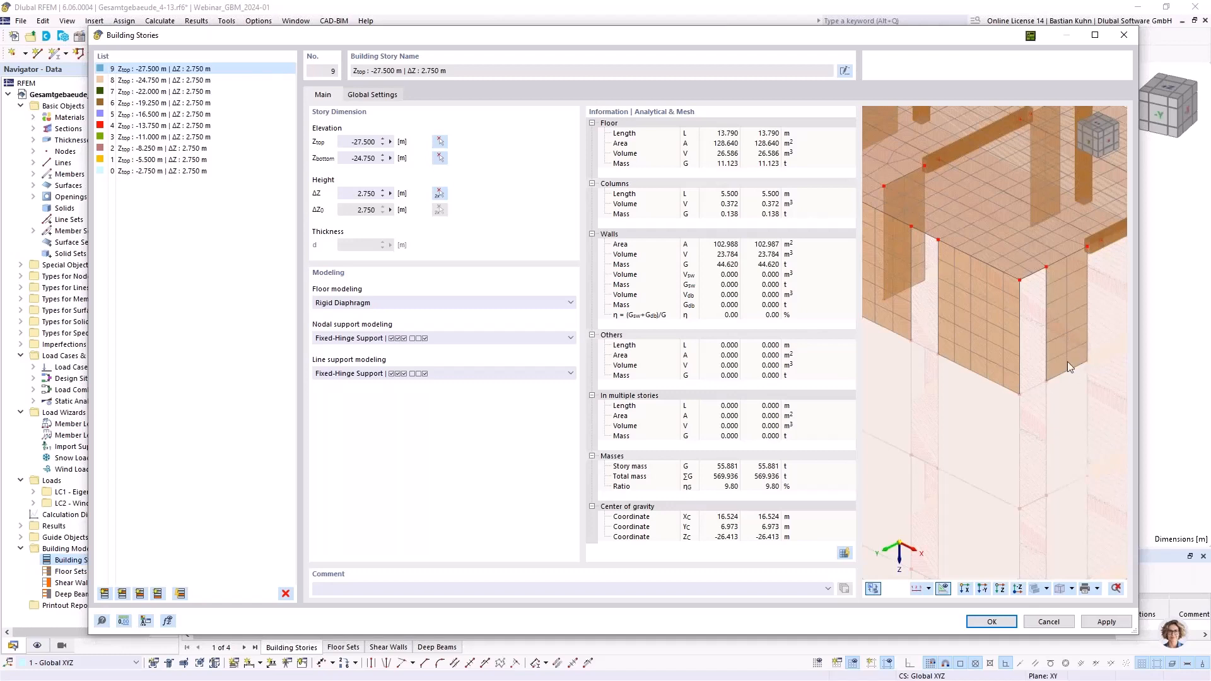
left_click(521, 375)
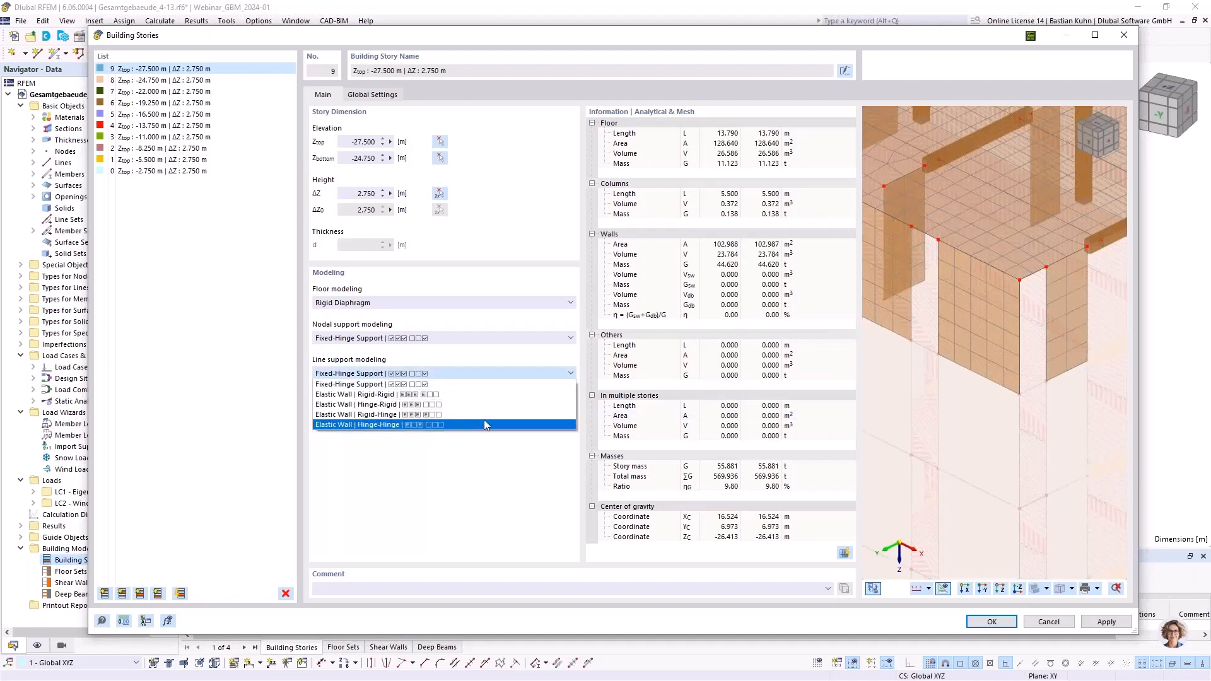
left_click(485, 422)
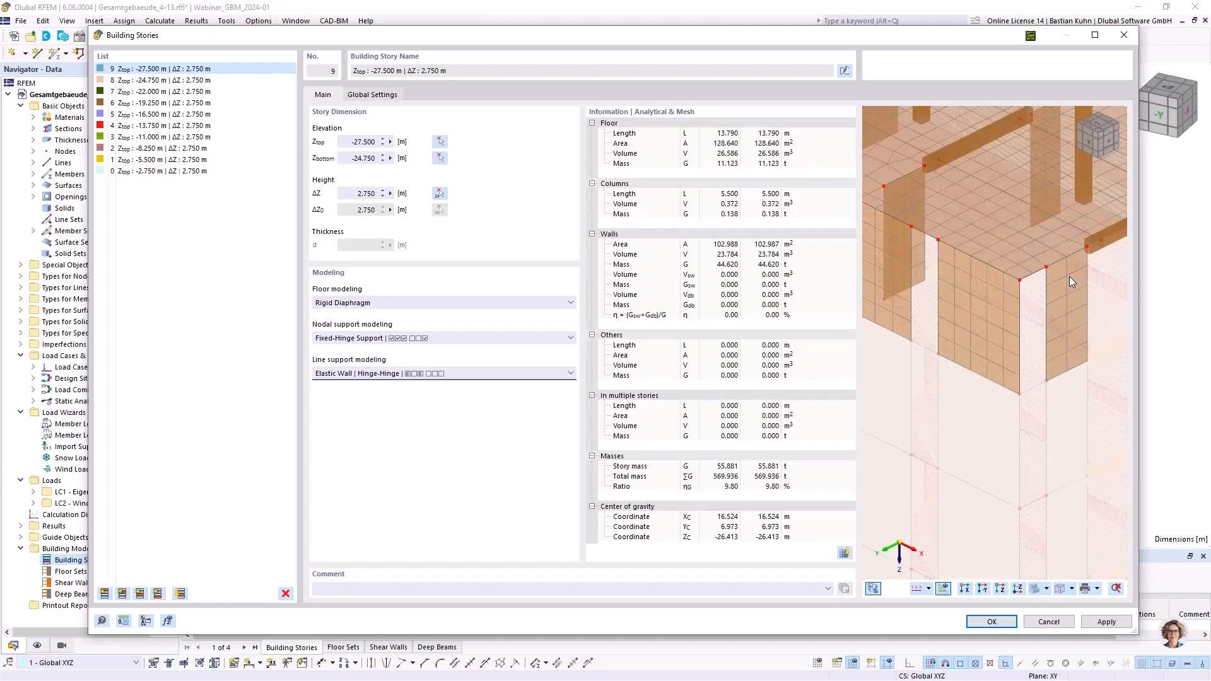
Step: Inspect the top story in the preview and review the story height modification options in the global settings
scroll(946, 285, "down", 3)
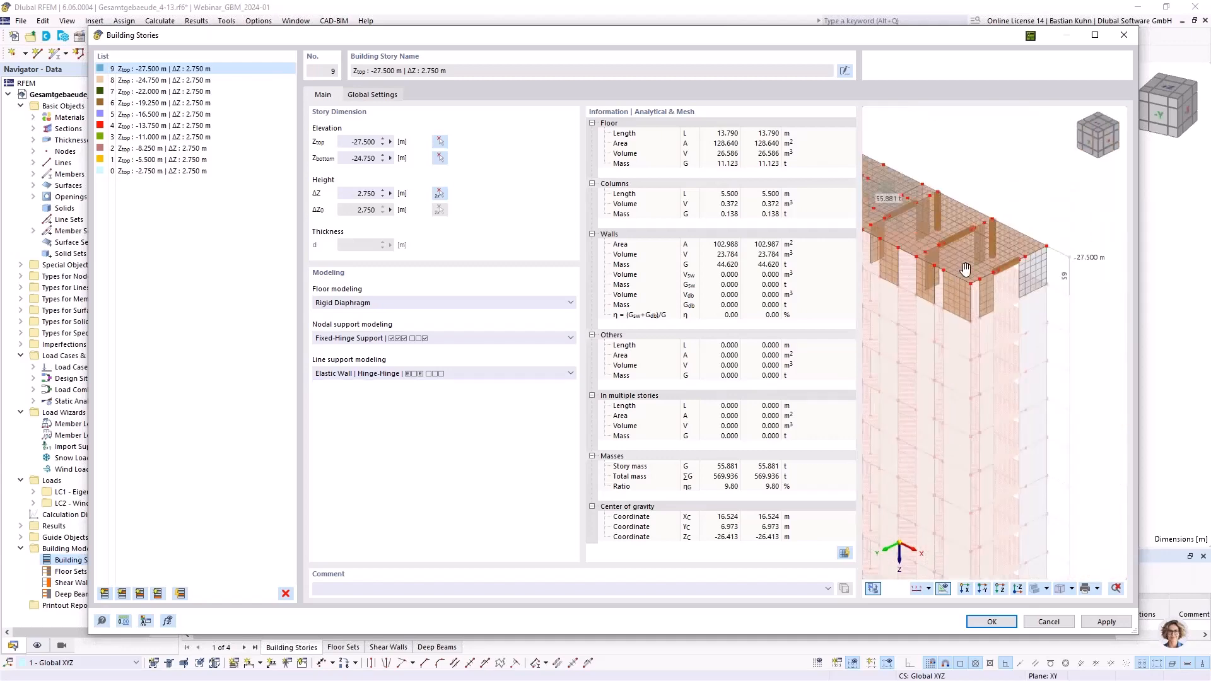
middle_click_drag(944, 283, 1105, 333)
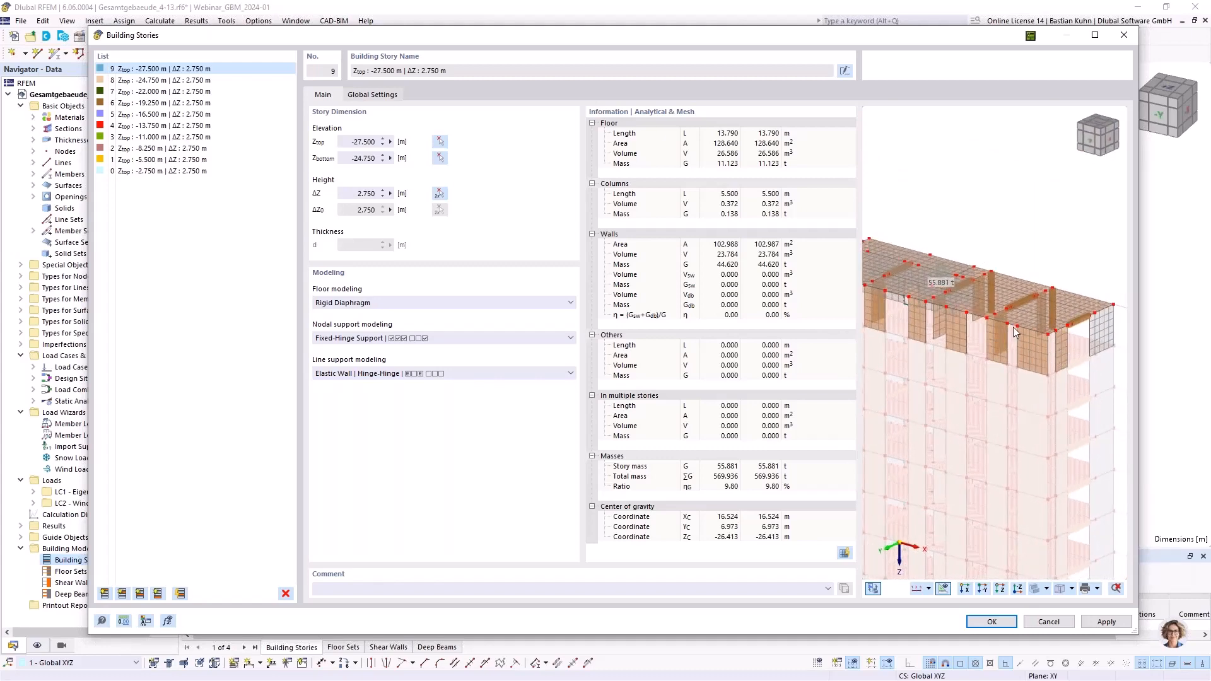
scroll(1066, 319, "down", 2)
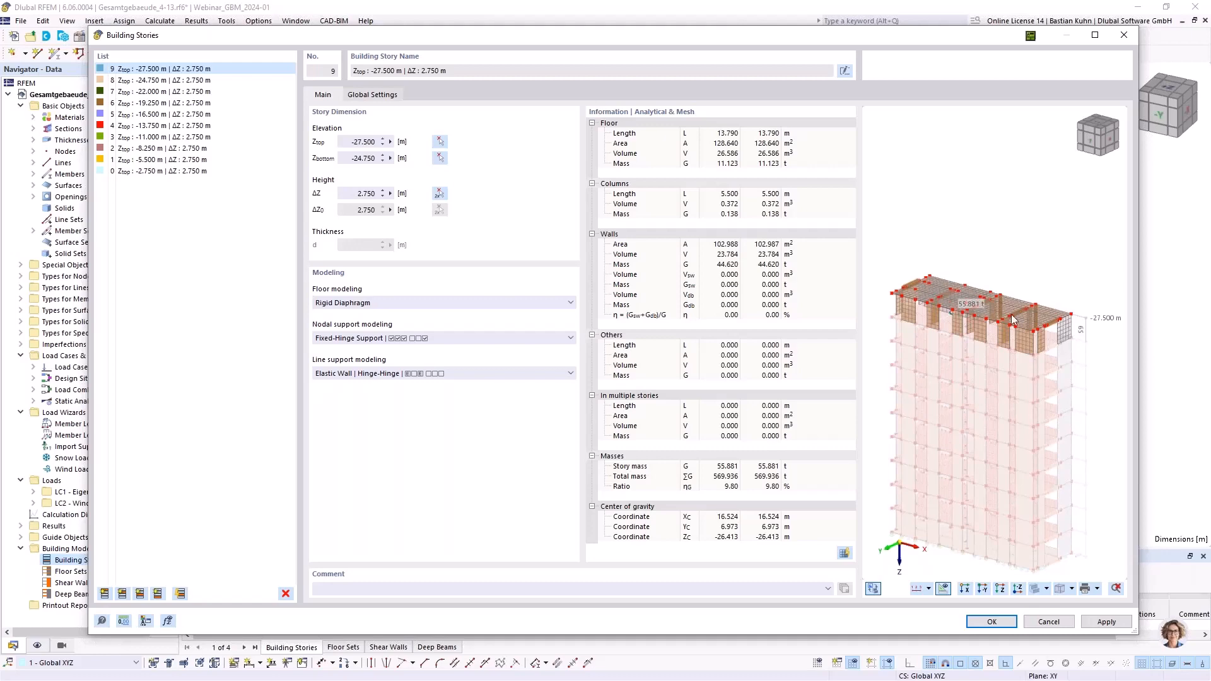
scroll(1000, 312, "up", 3)
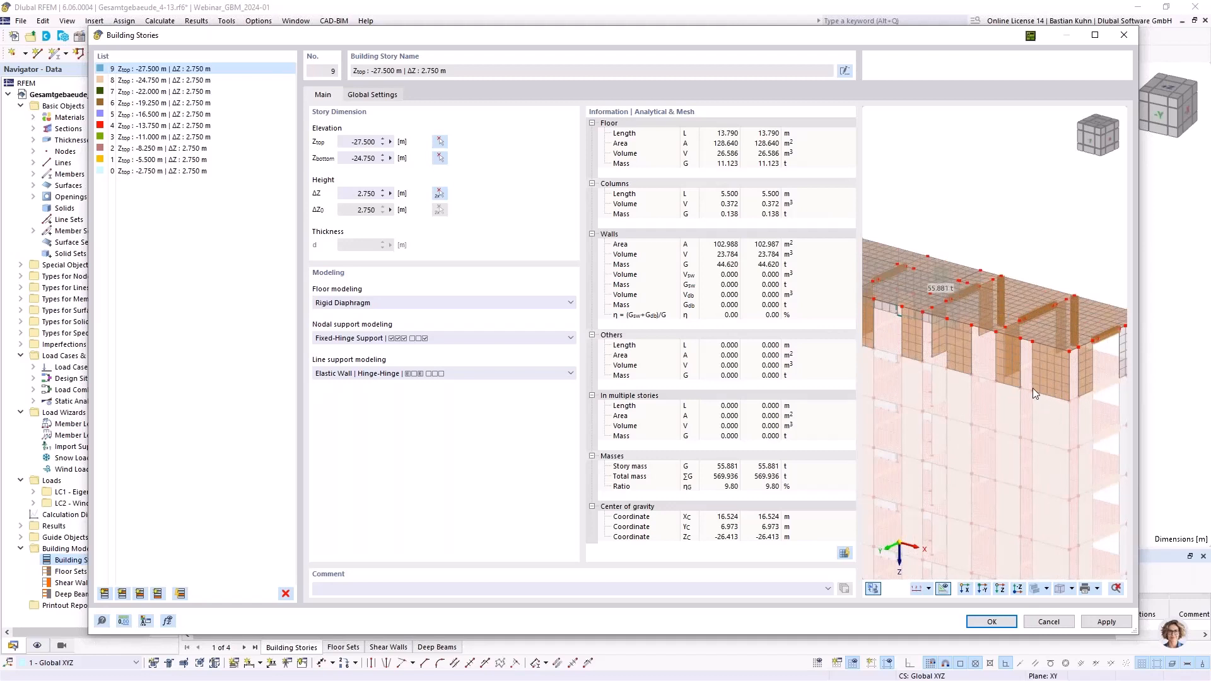
left_click(388, 95)
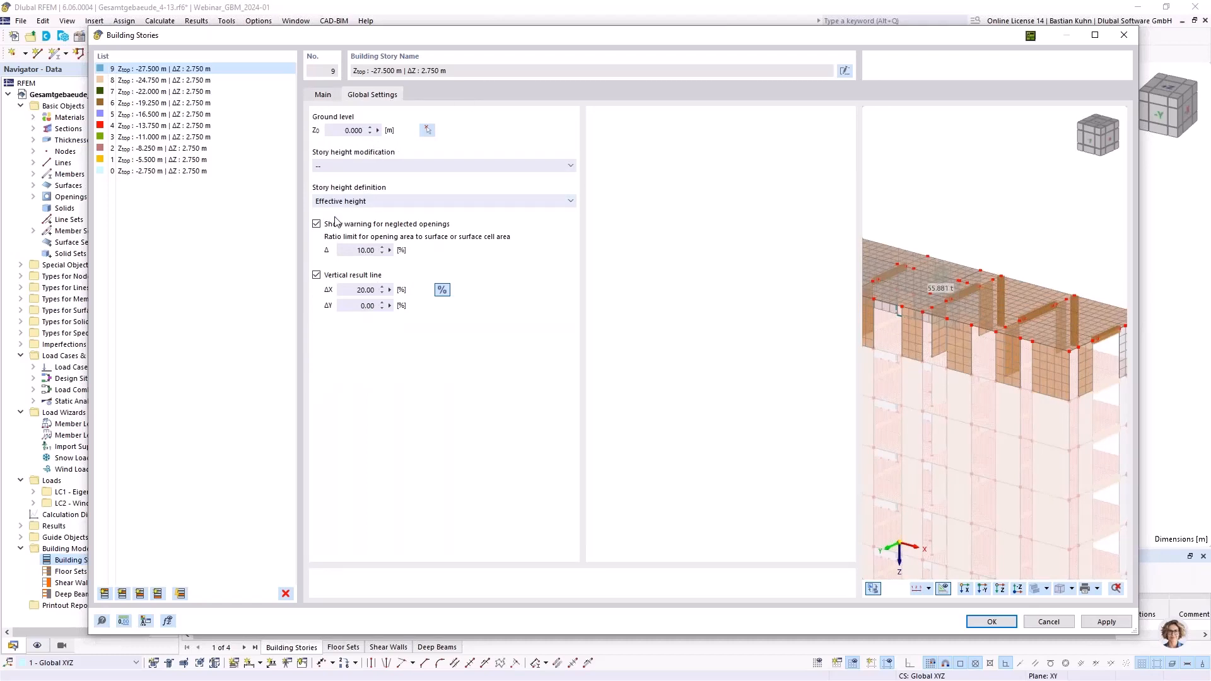
left_click(352, 166)
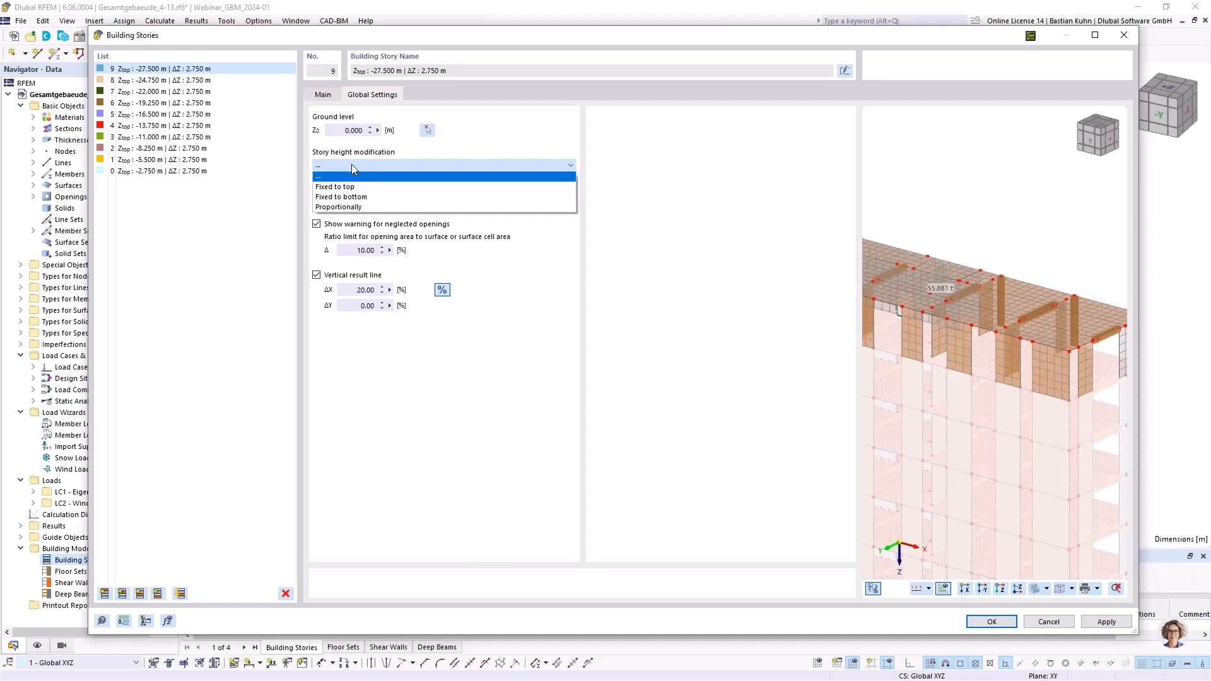
left_click(493, 148)
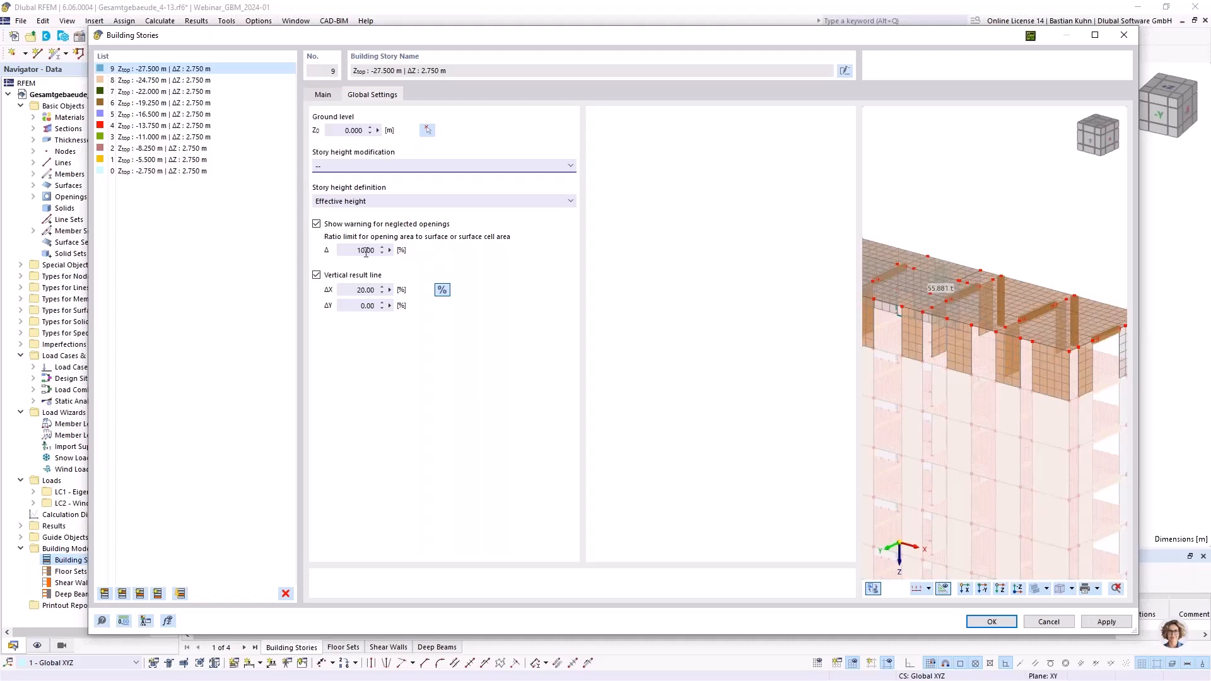
Step: Accept the building story definitions with their global settings and agree to delete the existing results and mesh
left_click_drag(340, 249, 405, 252)
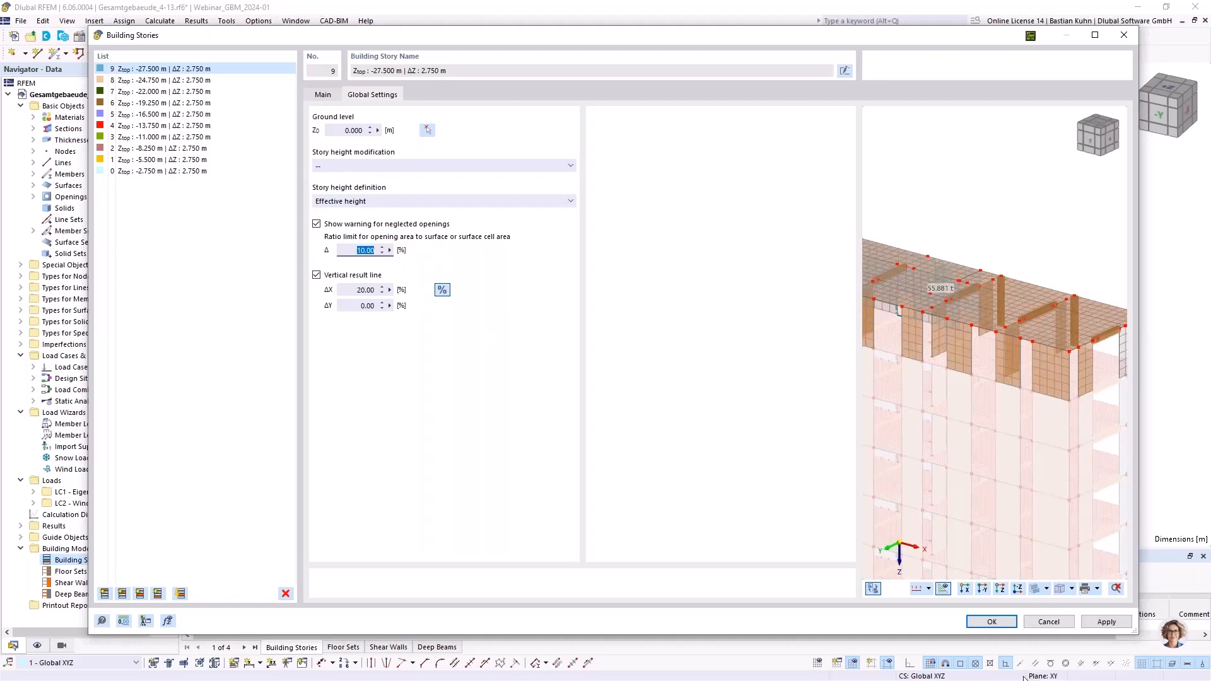
left_click(1000, 625)
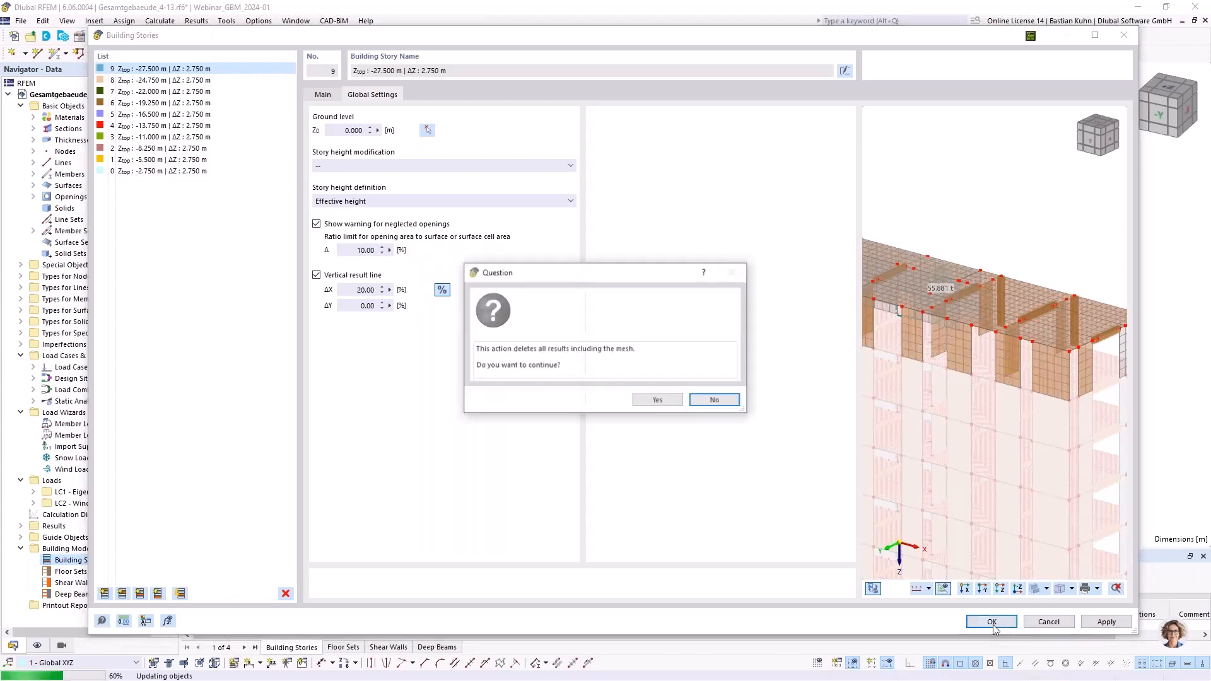
left_click(675, 402)
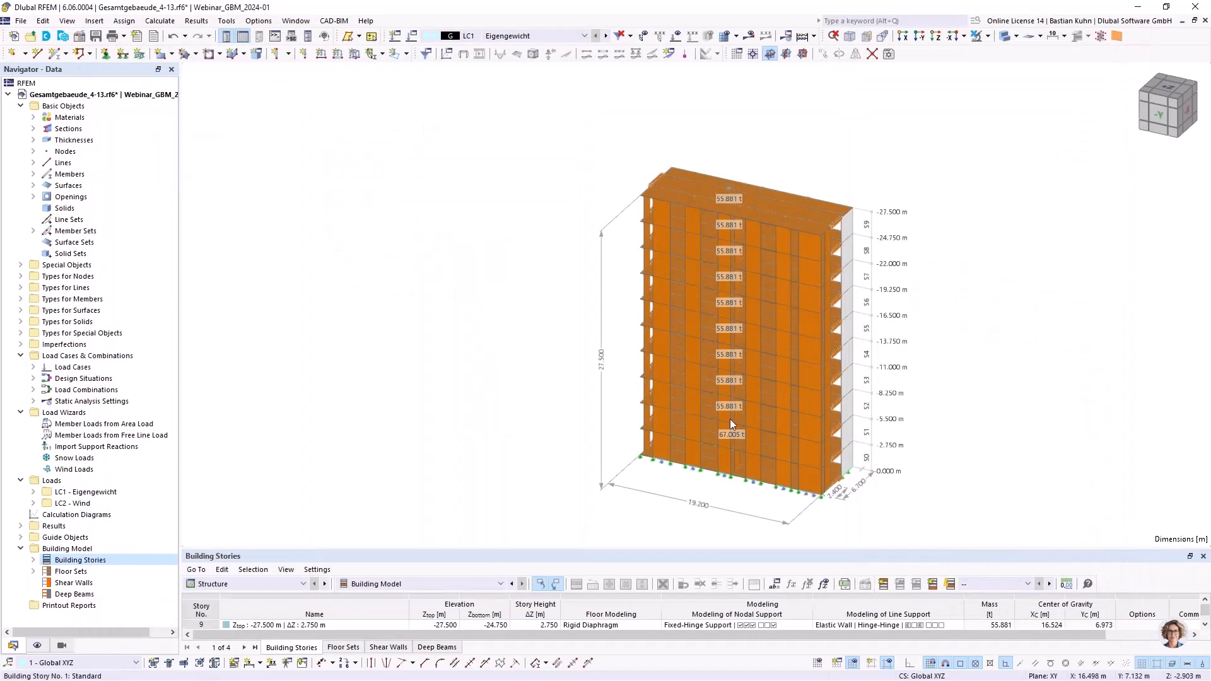
Step: Turn on the display of rigid links for the whole building model
scroll(725, 188, "up", 3)
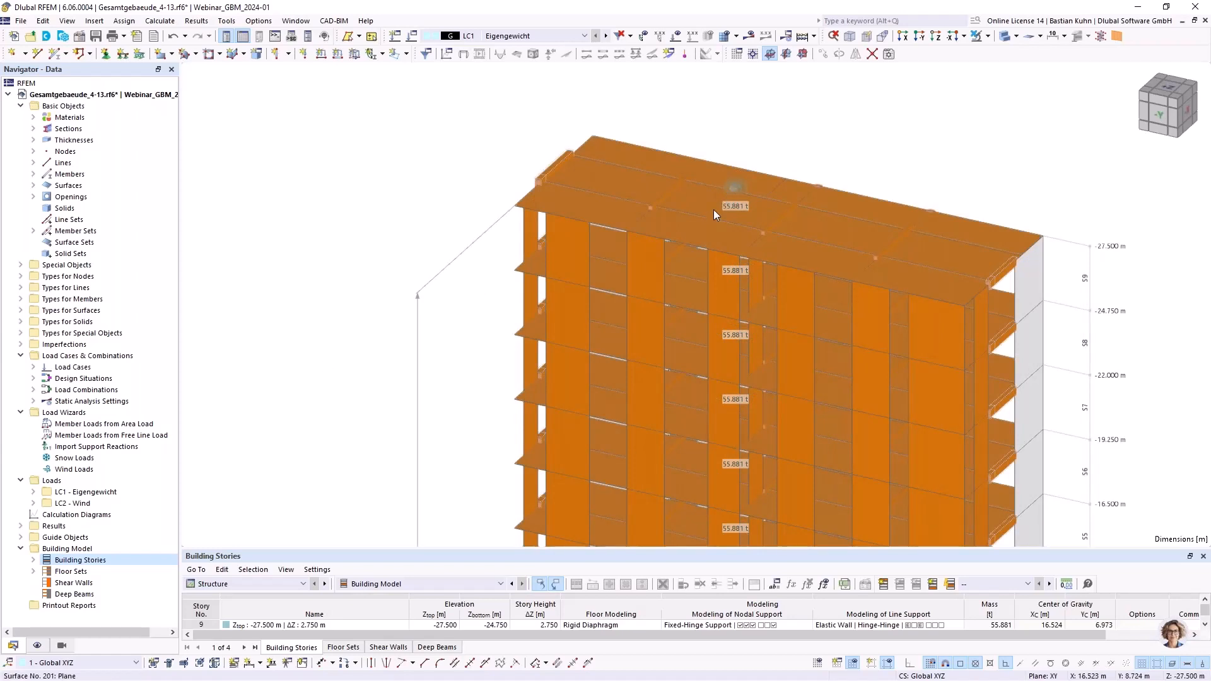
scroll(713, 209, "down", 3)
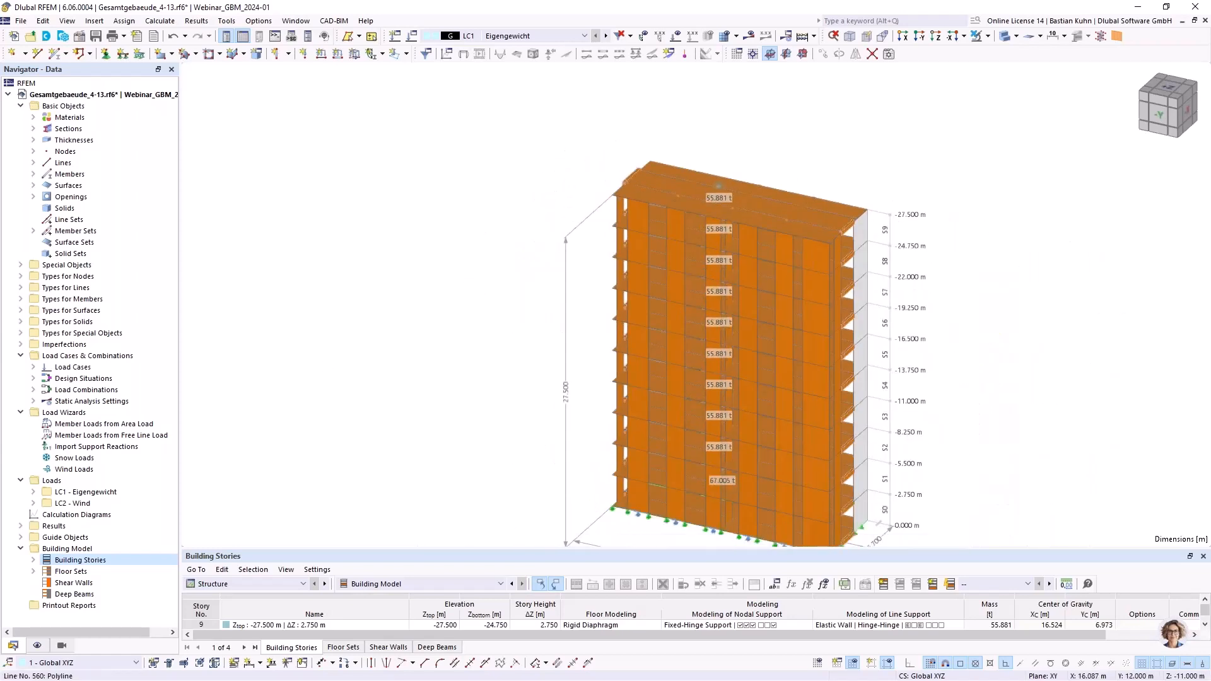
middle_click_drag(641, 395, 619, 327)
scroll(619, 327, "up", 2)
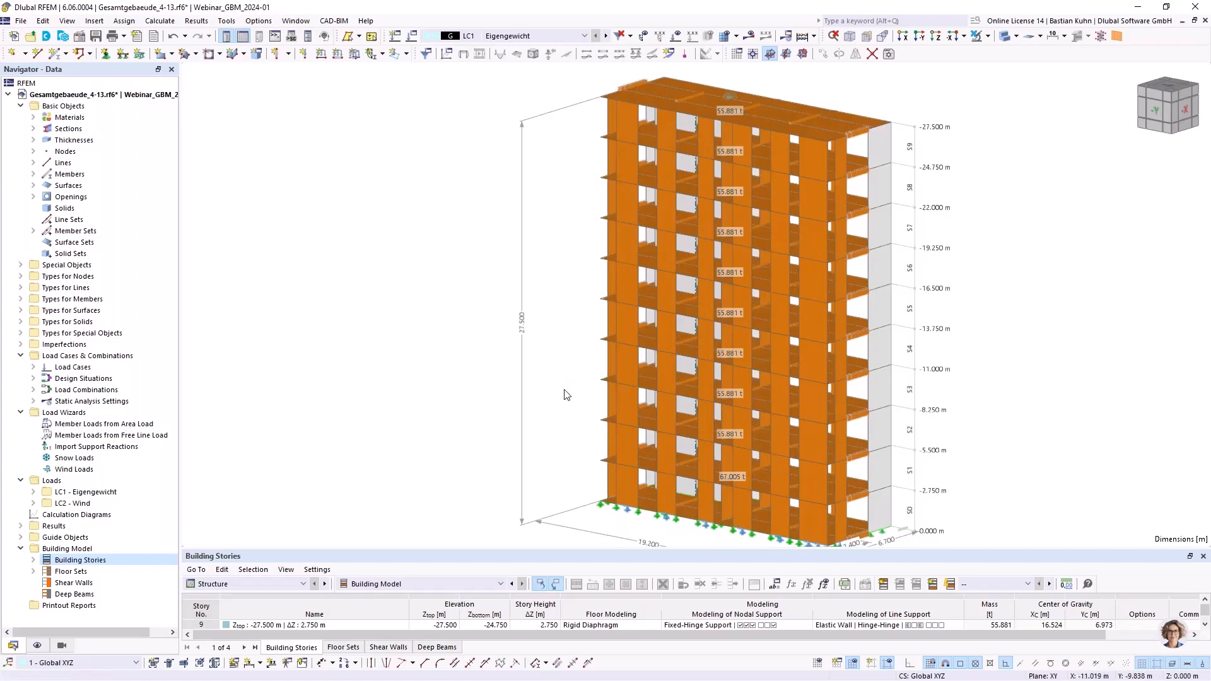
scroll(533, 346, "down", 4)
scroll(526, 326, "up", 2)
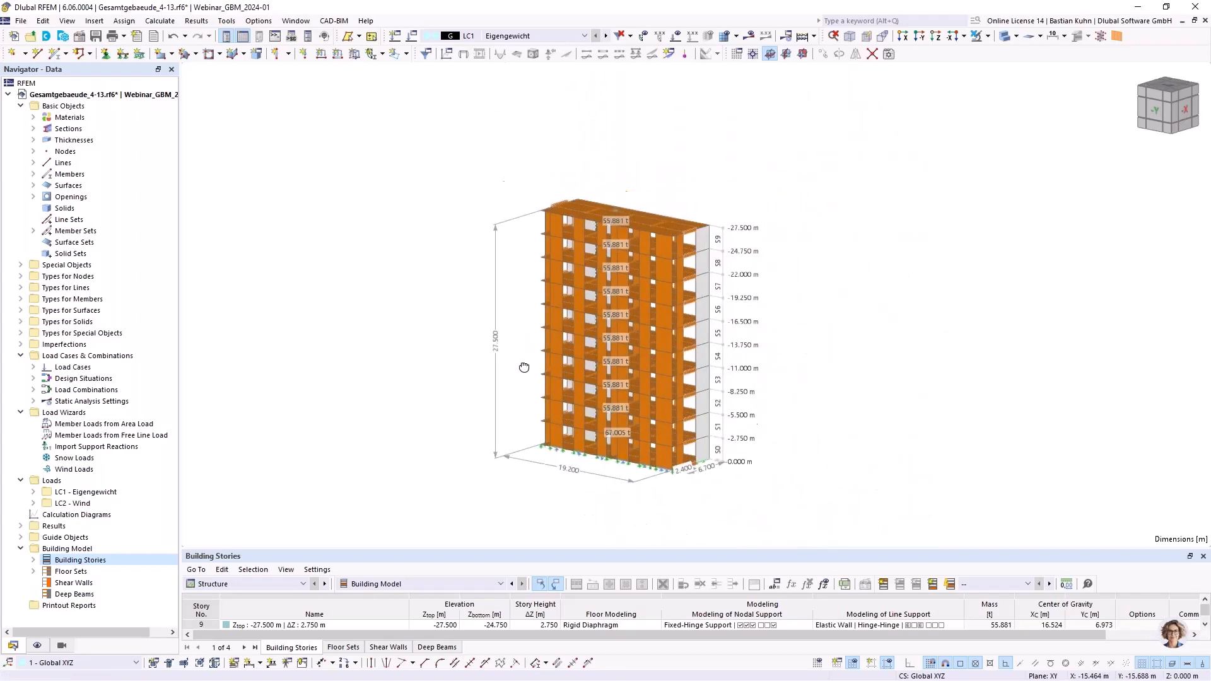
left_click(37, 645)
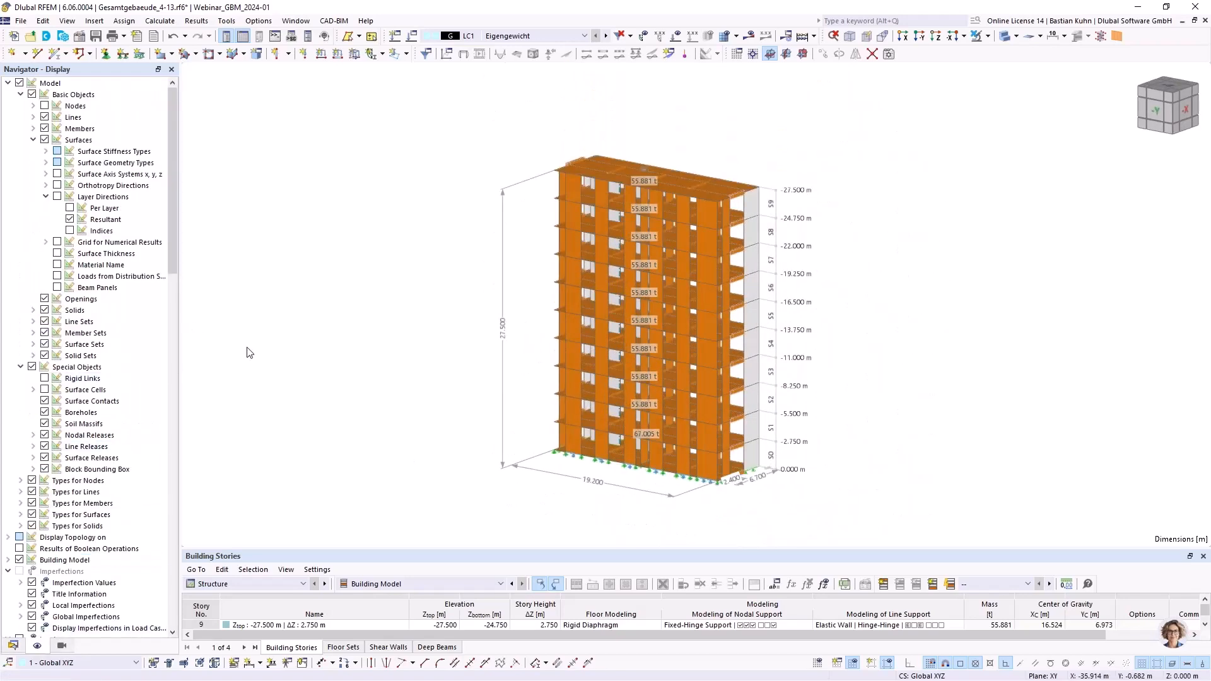
left_click(44, 378)
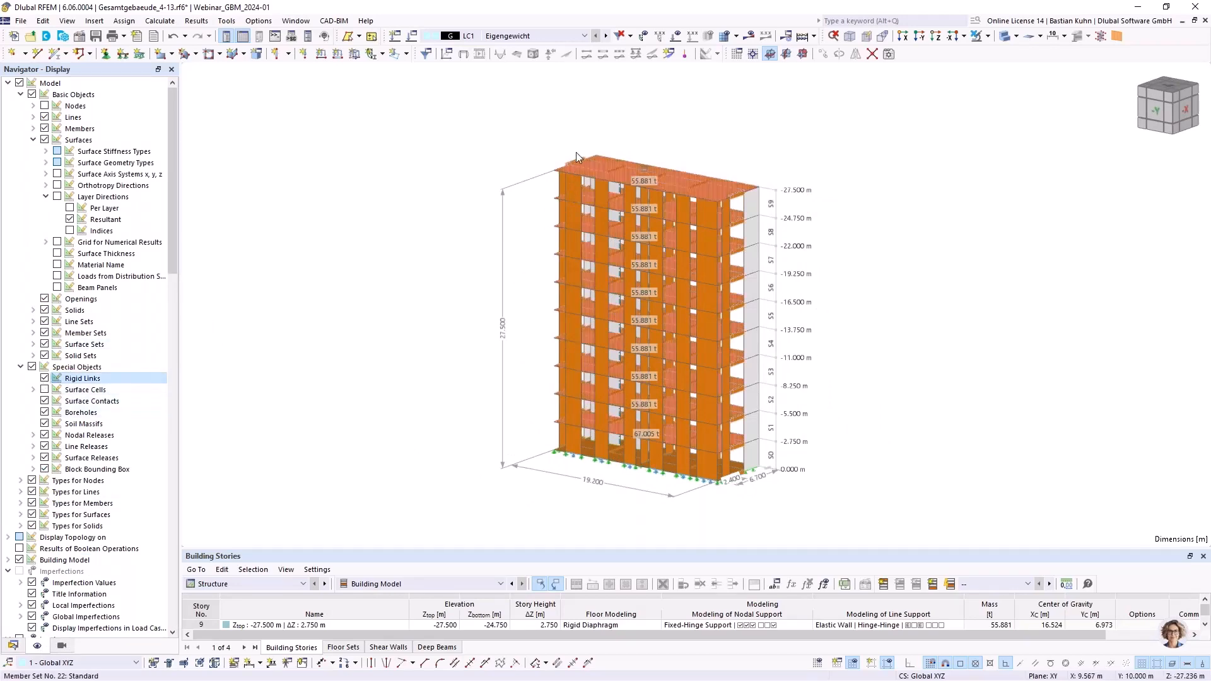
Step: Display the model's nodes and examine how the top floor's rigid diaphragm links converge
scroll(609, 183, "up", 3)
middle_click_drag(619, 190, 633, 225)
scroll(632, 226, "up", 1)
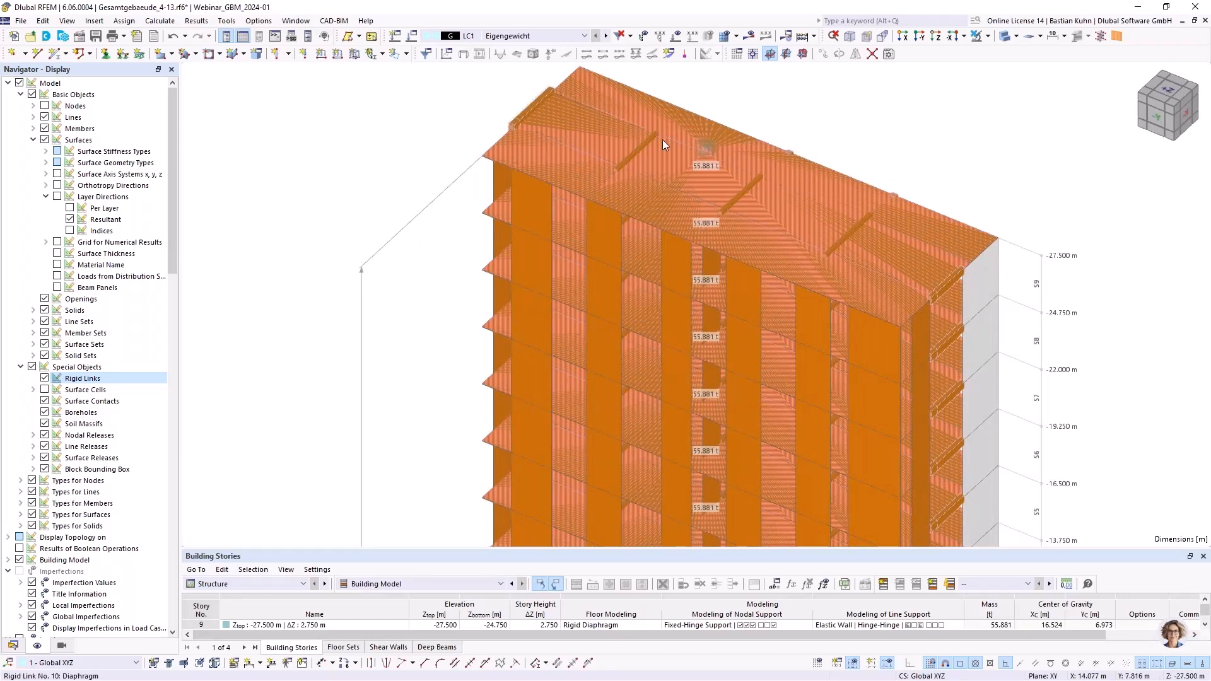
scroll(703, 149, "up", 3)
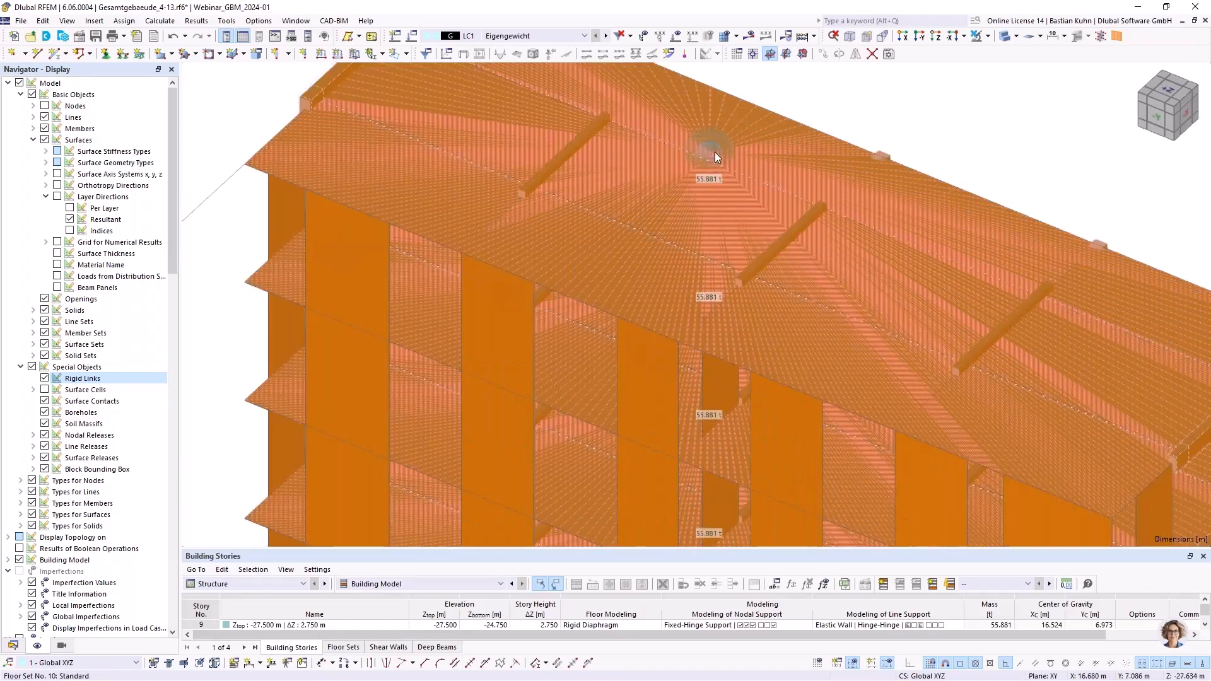
middle_click_drag(709, 154, 661, 195)
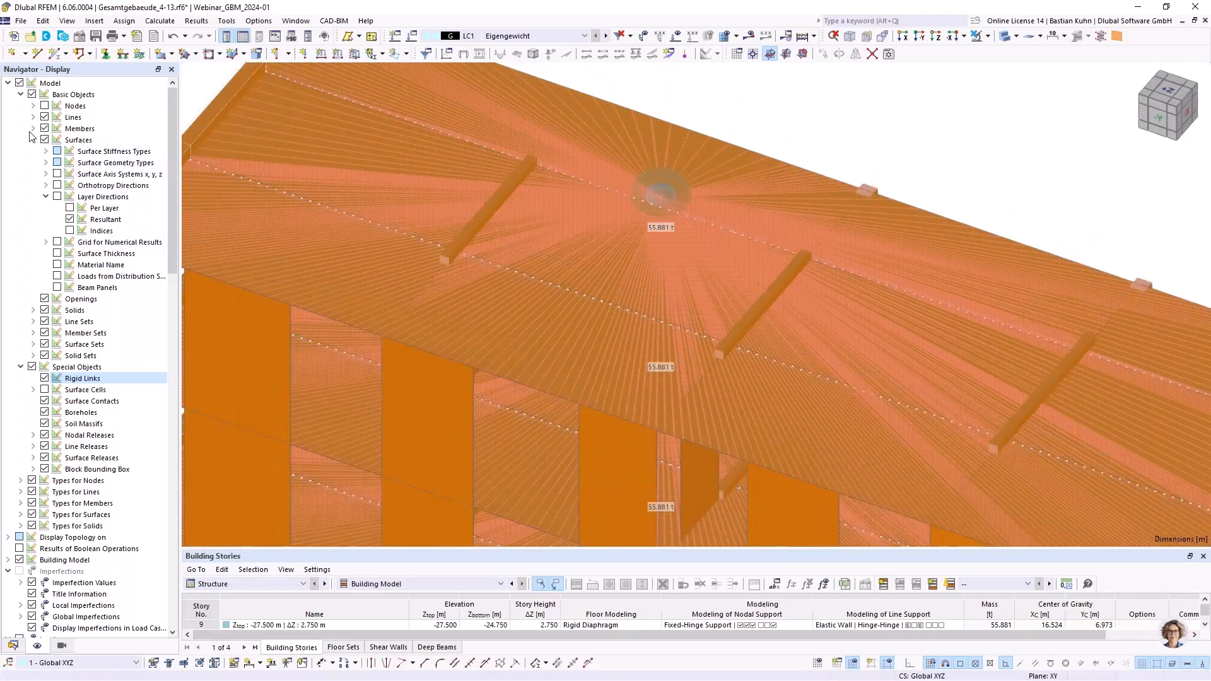
left_click(44, 105)
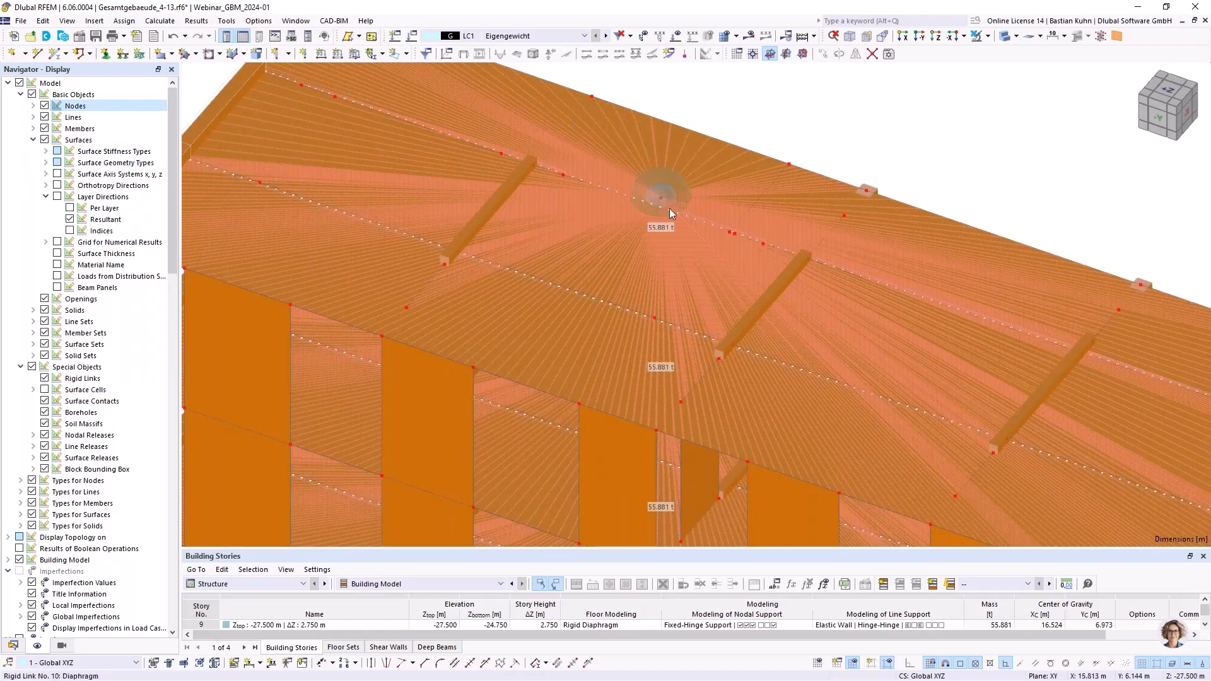
scroll(648, 181, "down", 5)
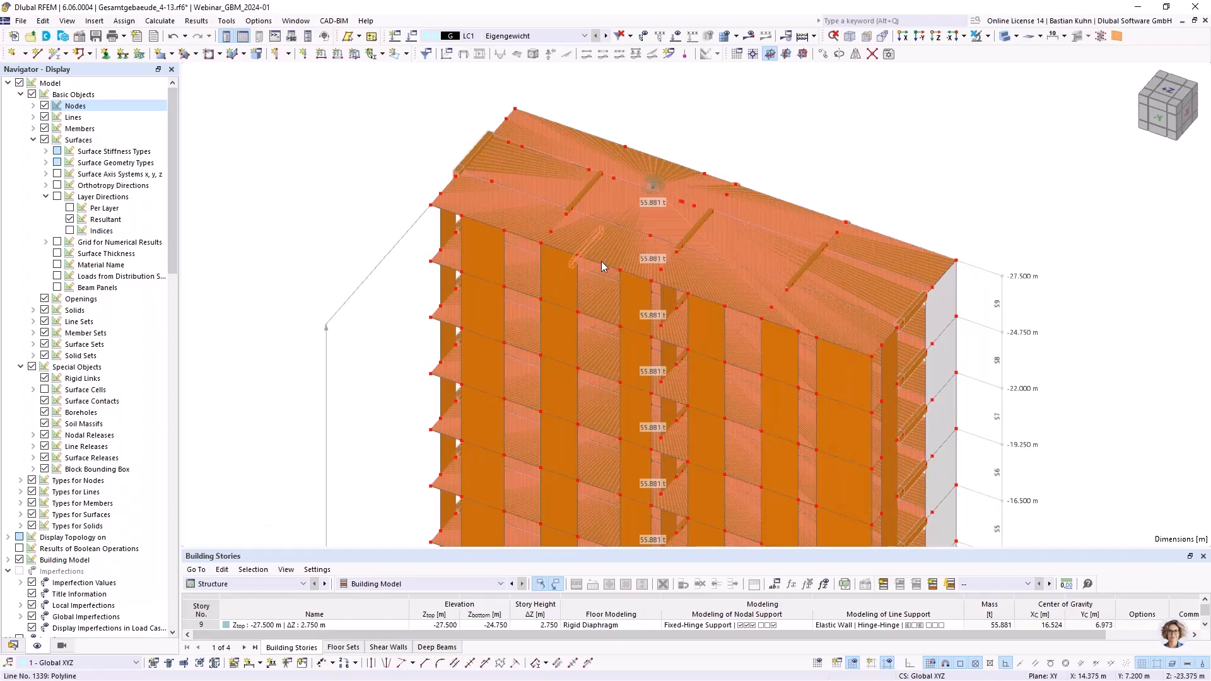
Step: Inspect the surface properties of the floor slab at the building's base and close them without changes
scroll(652, 230, "down", 6)
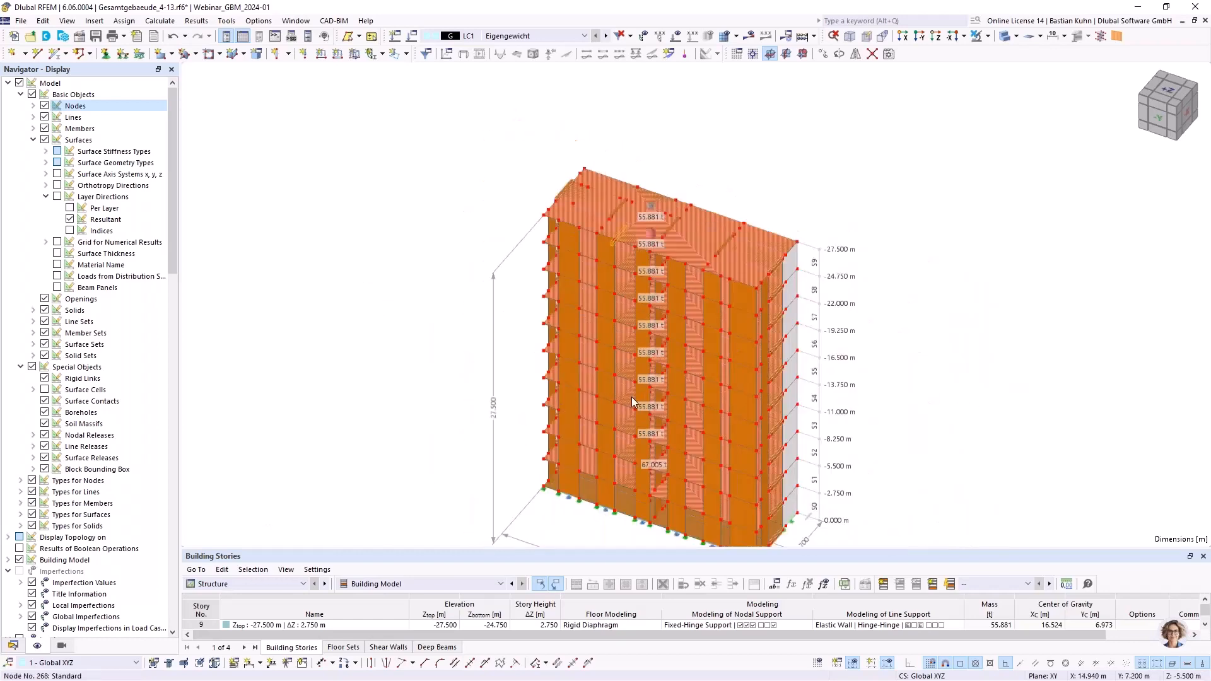
scroll(633, 357, "up", 5)
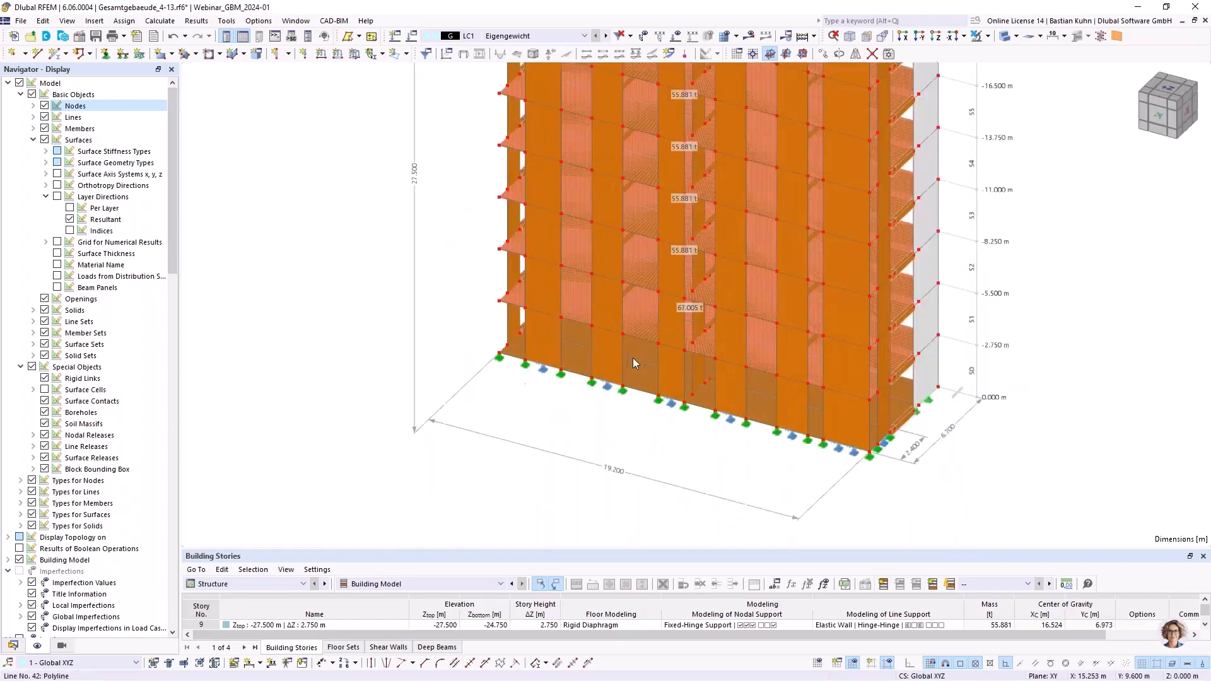
double_click(643, 390)
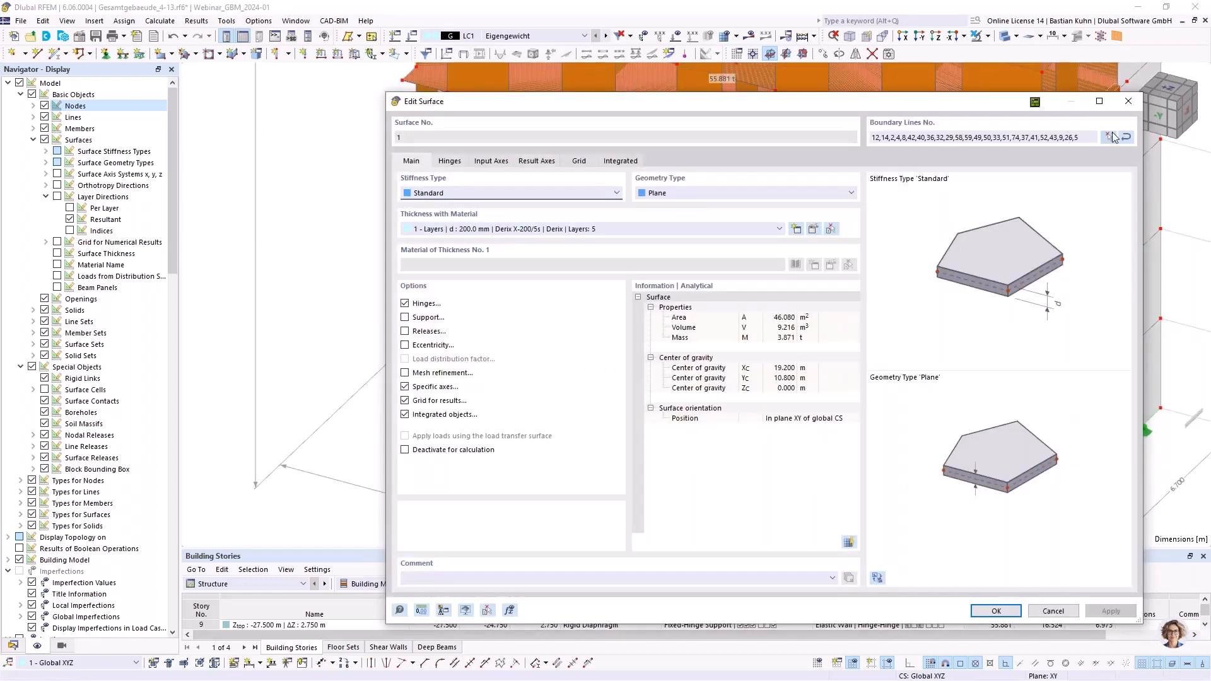
left_click(1123, 109)
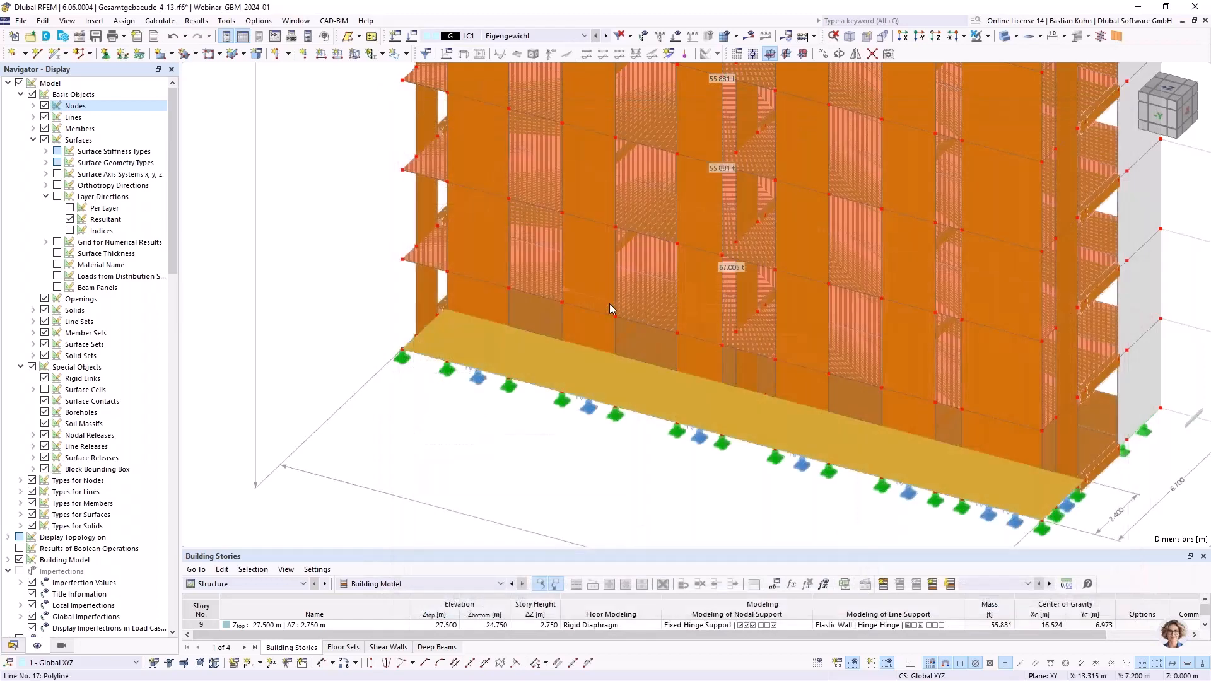
Step: Inspect the rigid link diaphragm above the ground floor, and hide the rigid links across the model
scroll(399, 305, "up", 5)
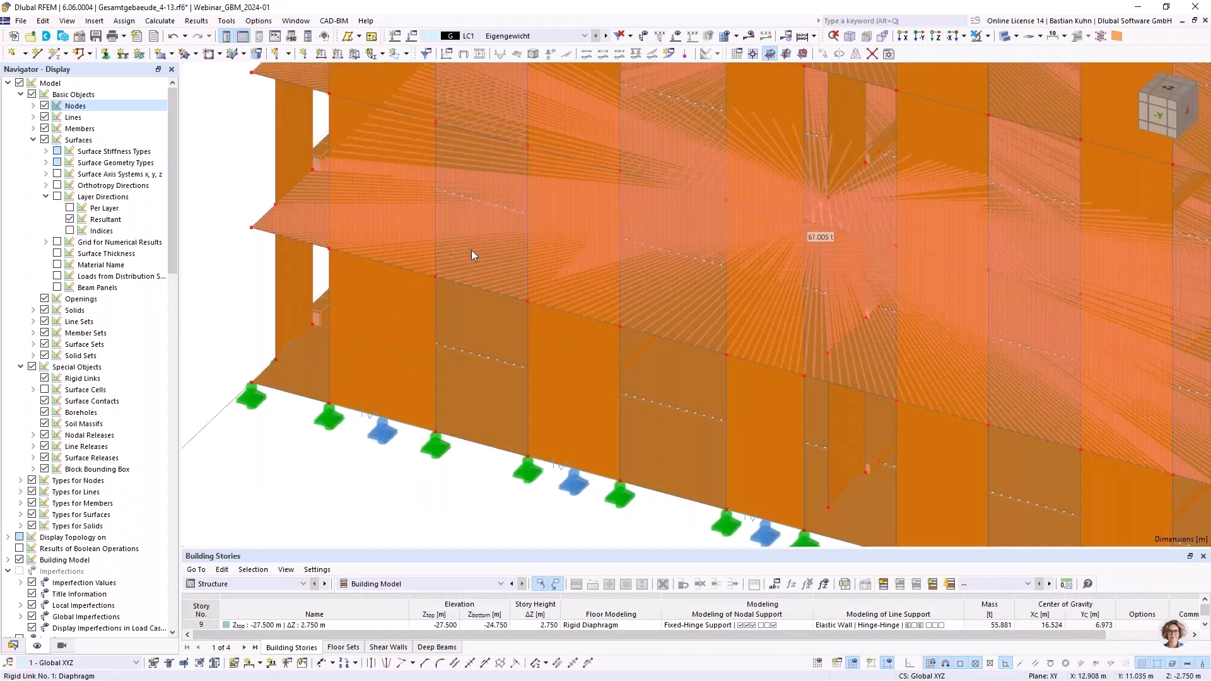
right_click(471, 250)
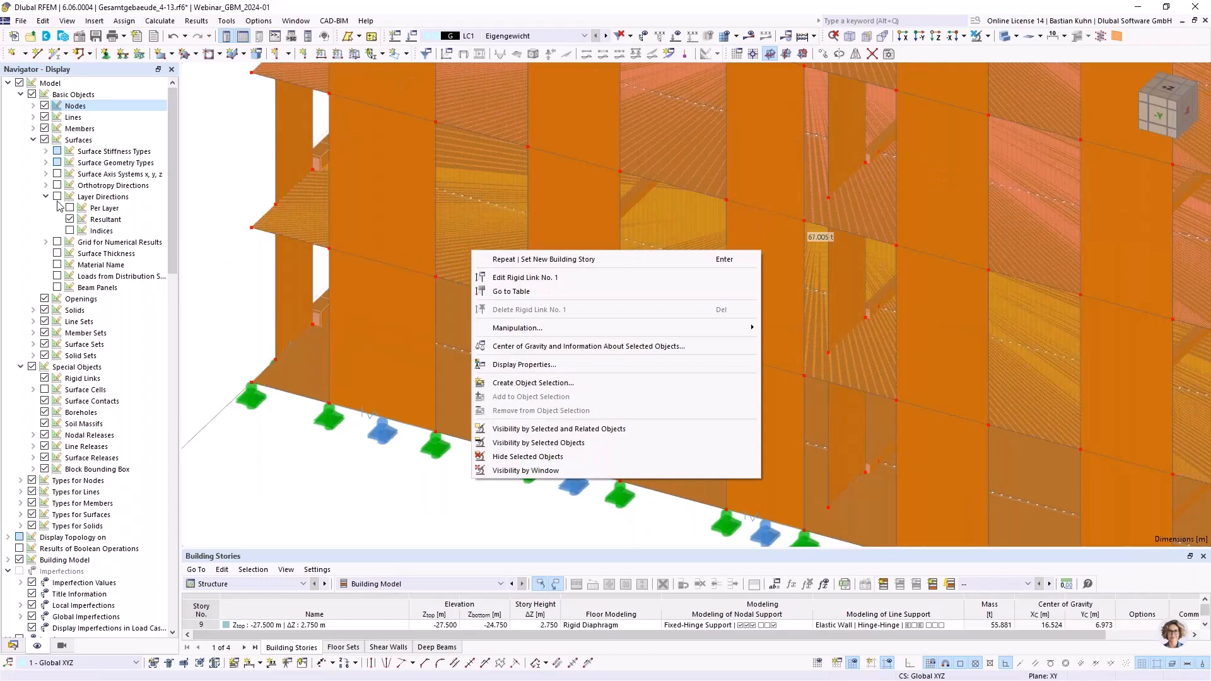
left_click(44, 380)
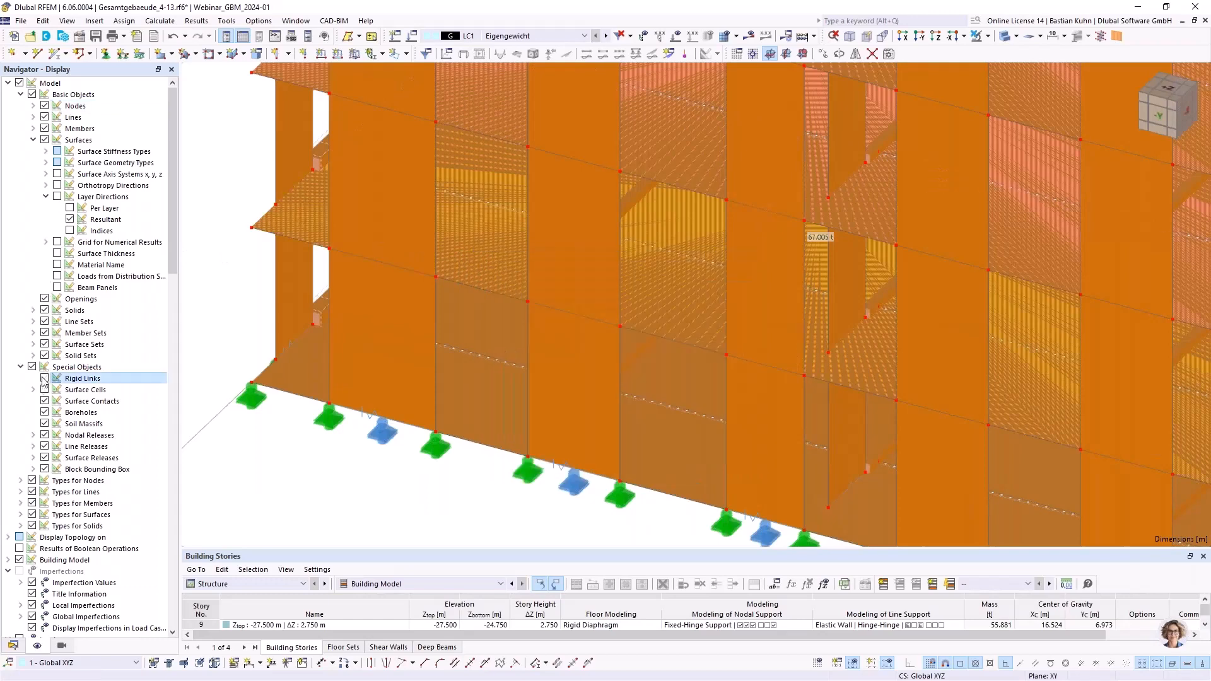
Step: Examine the stiffness type of the floor slab at the -2.750 m level and cancel the surface edit
double_click(476, 243)
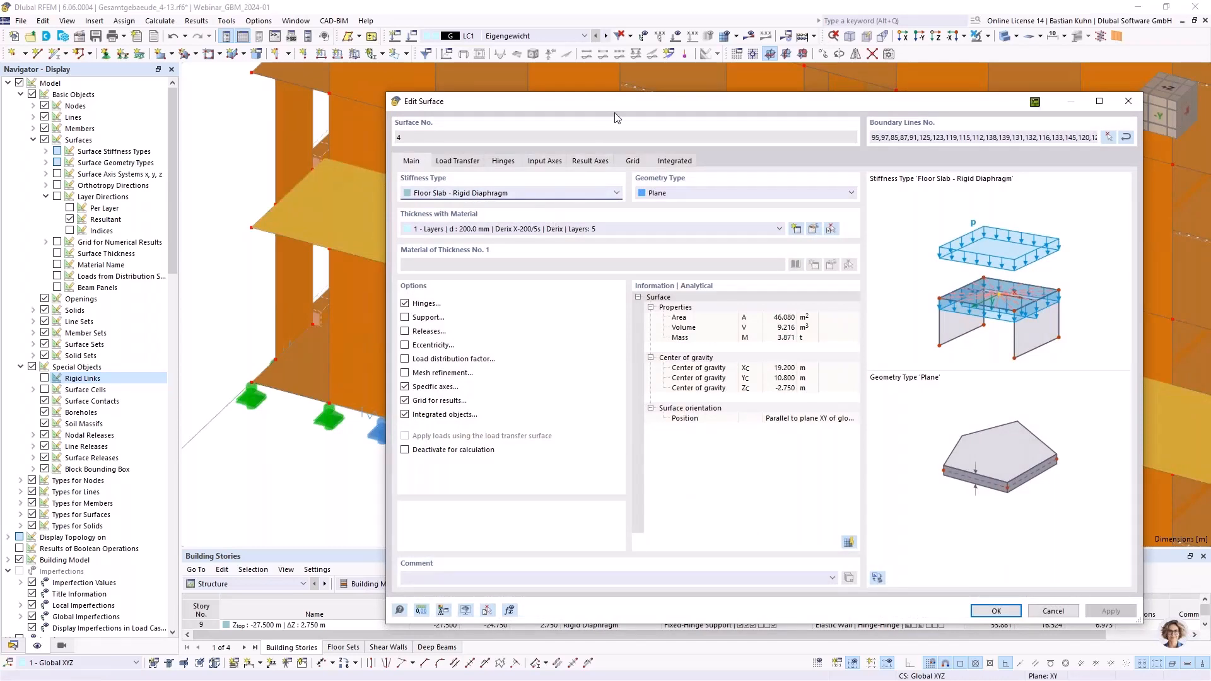
left_click_drag(617, 117, 681, 74)
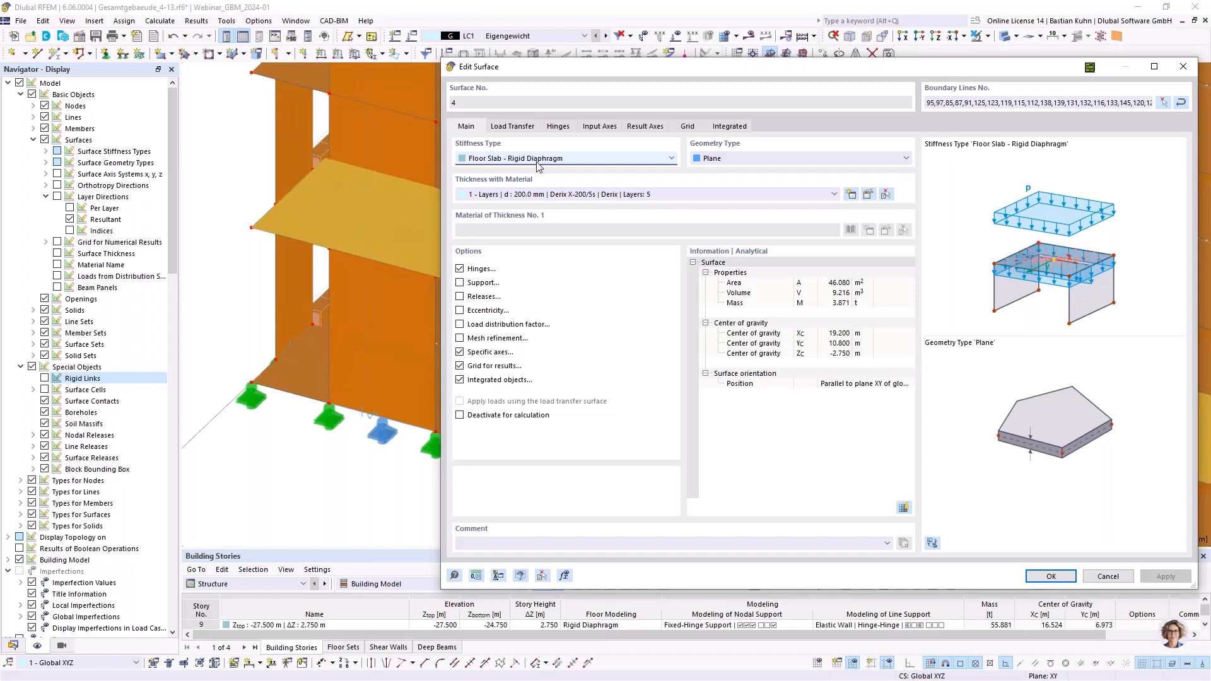
scroll(539, 160, "up", 1)
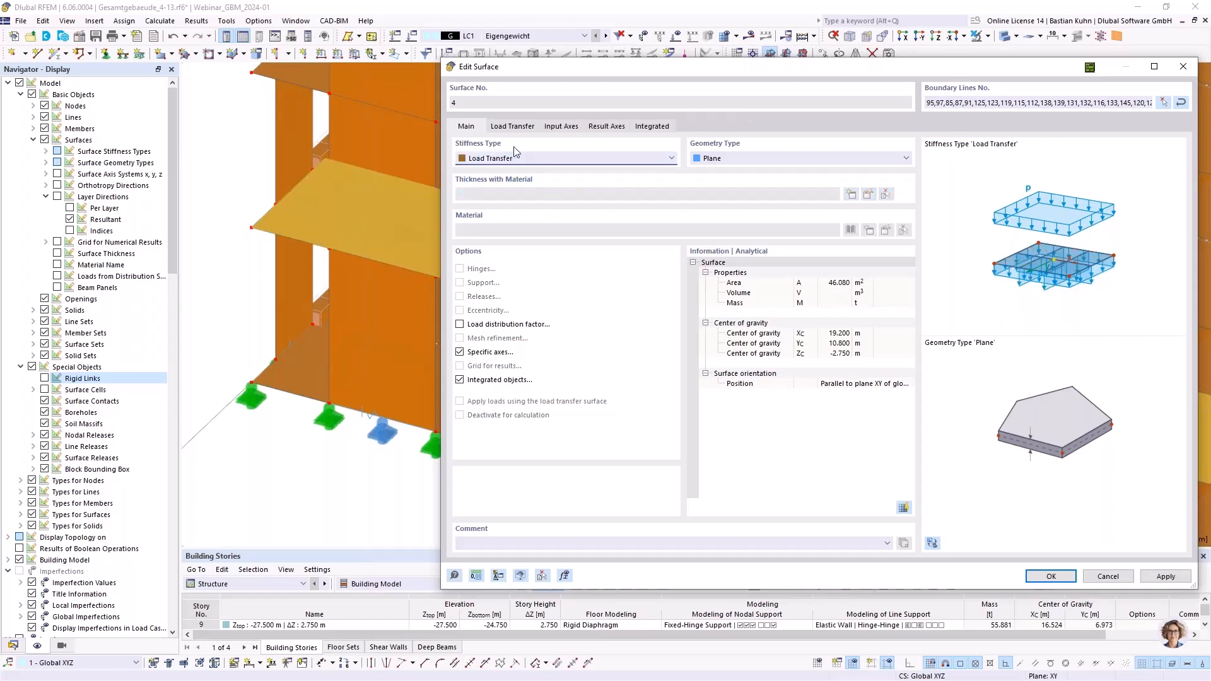
left_click(1108, 576)
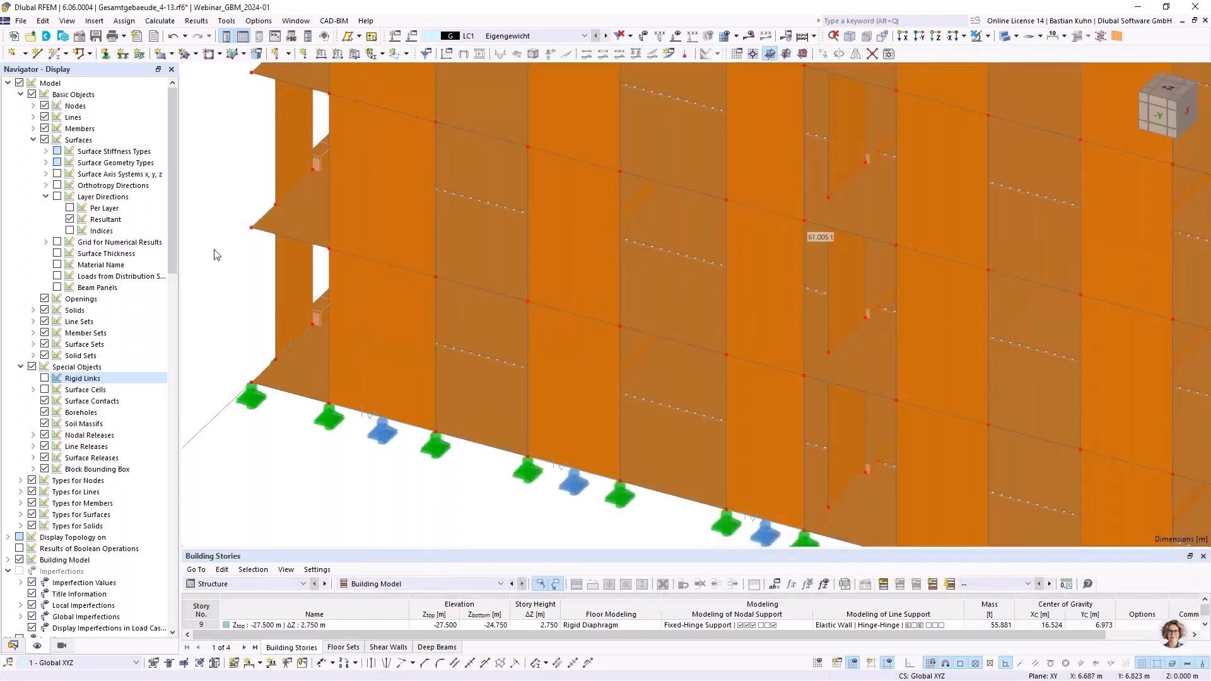
Step: Review the load transfer direction options of the -2.750 m floor slab, keeping Isotropic | FEA
double_click(303, 214)
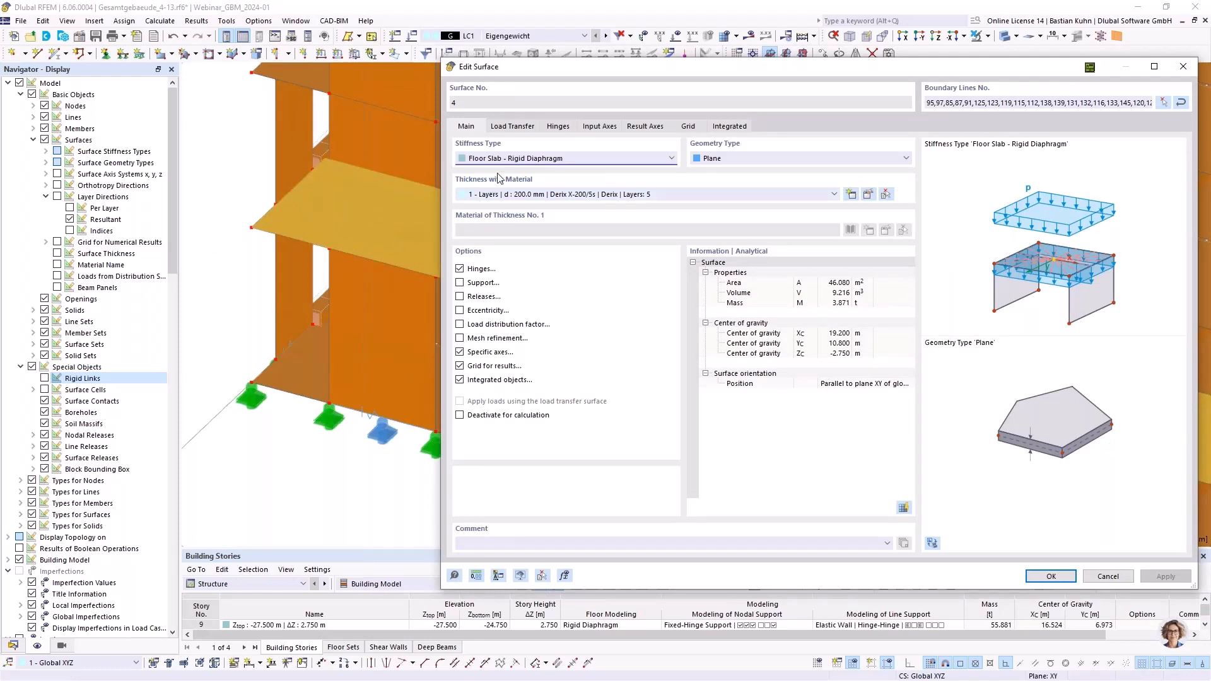
left_click(514, 128)
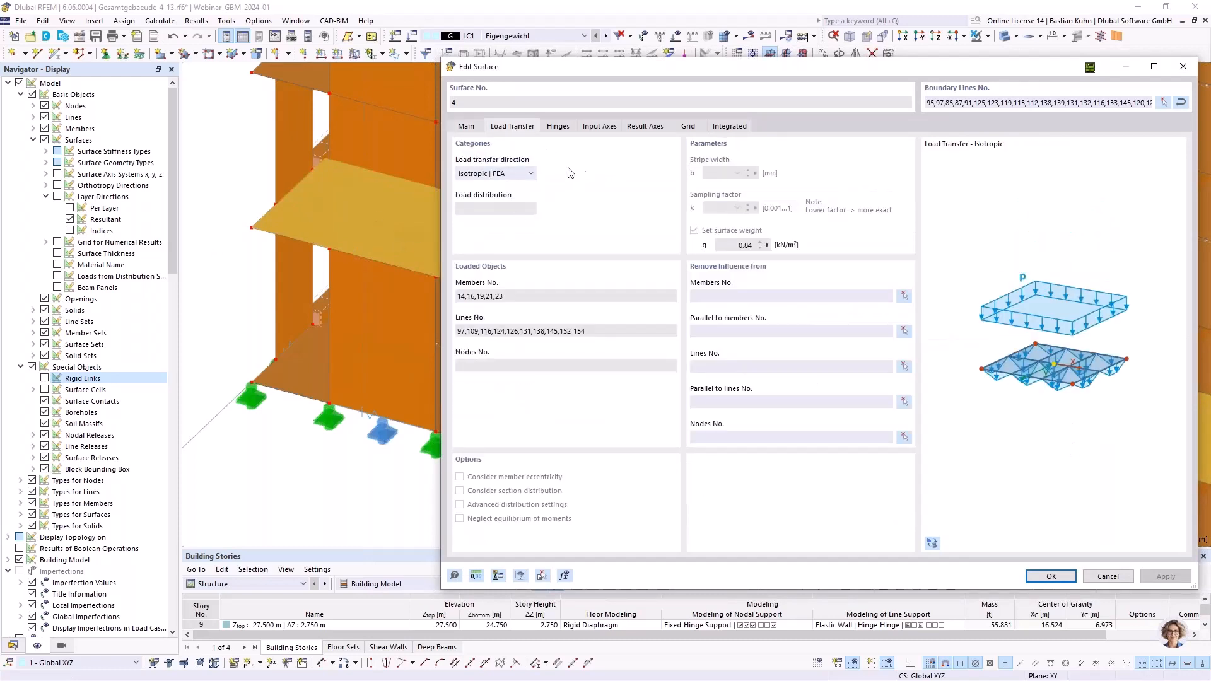
left_click(529, 176)
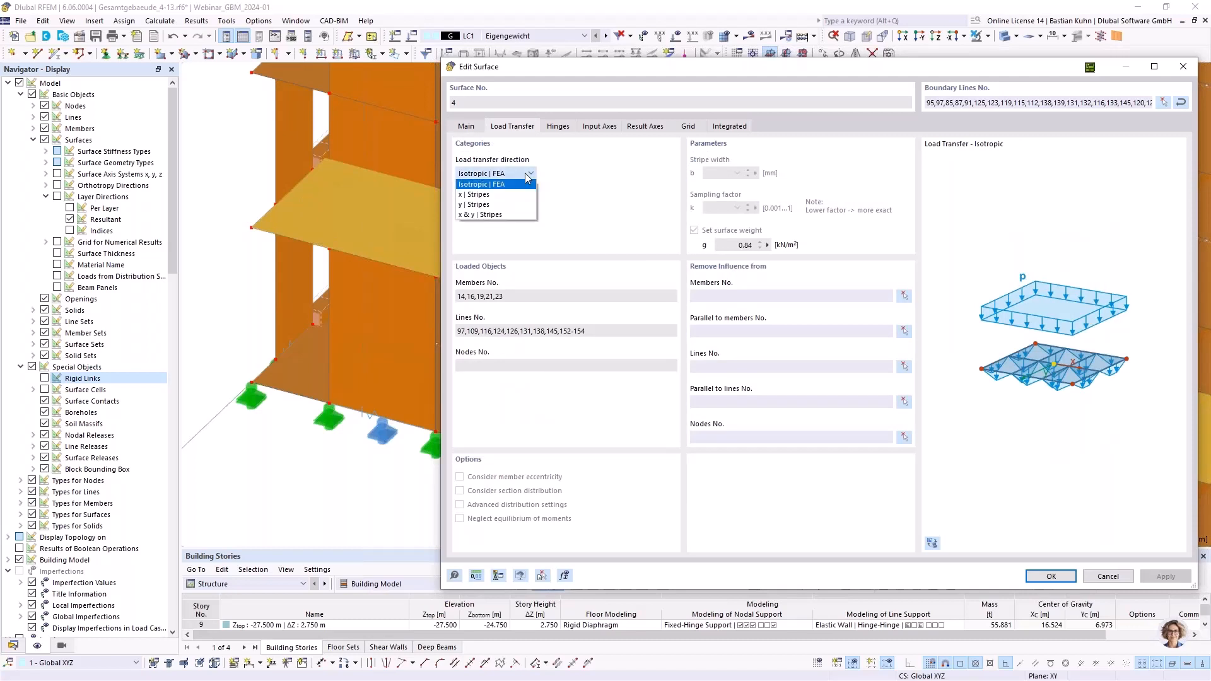
left_click(641, 160)
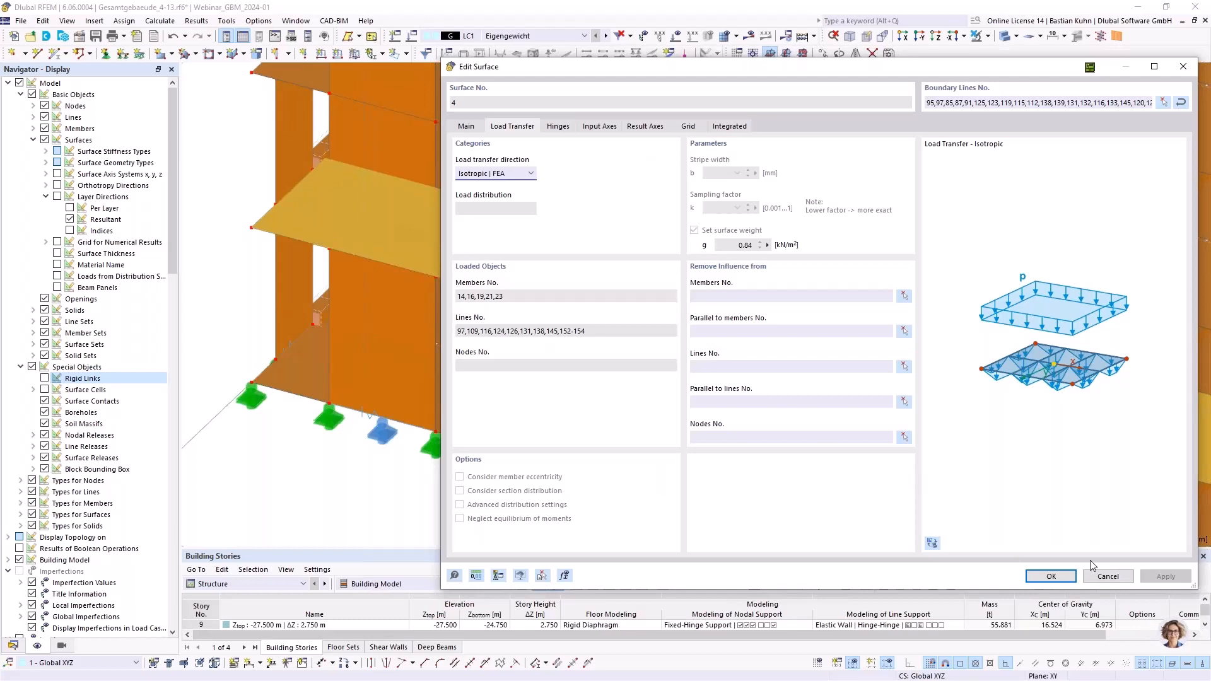
left_click(527, 172)
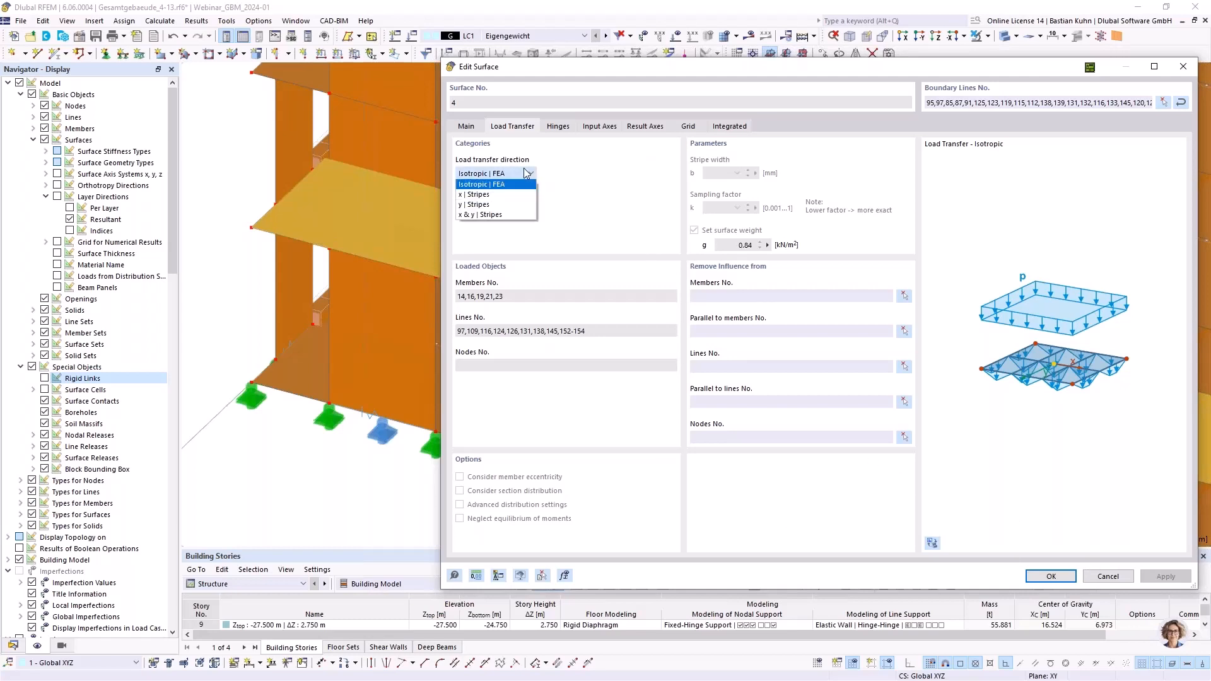
left_click(574, 164)
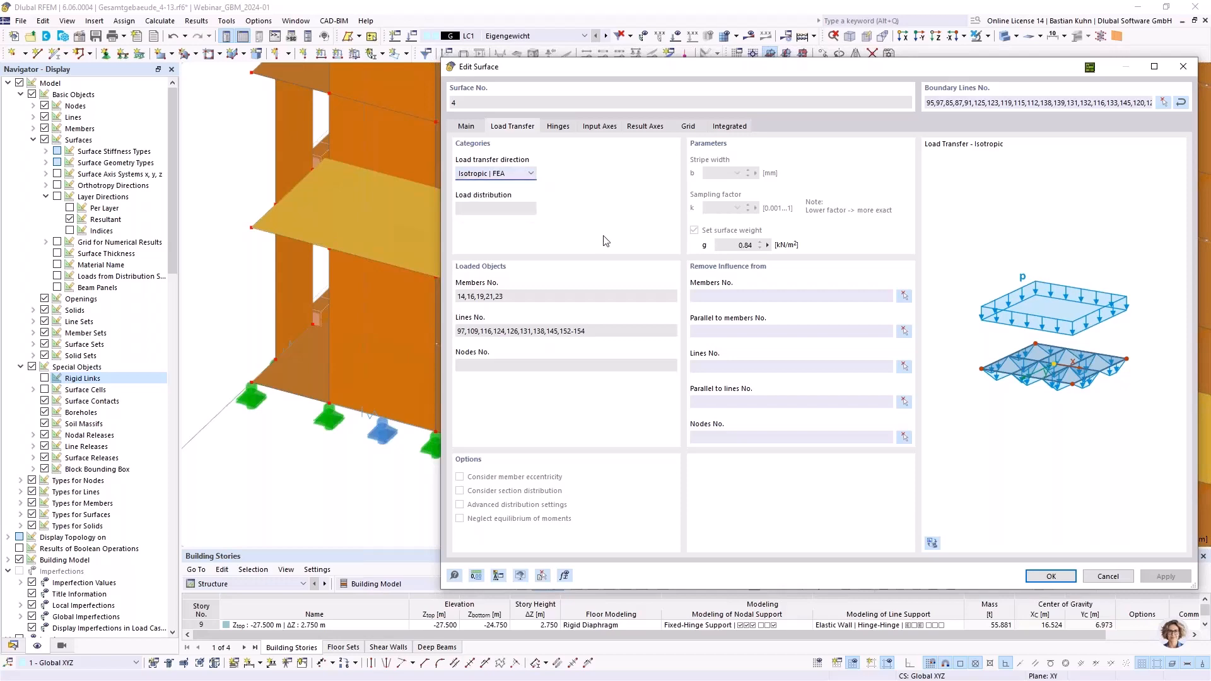
left_click(1047, 577)
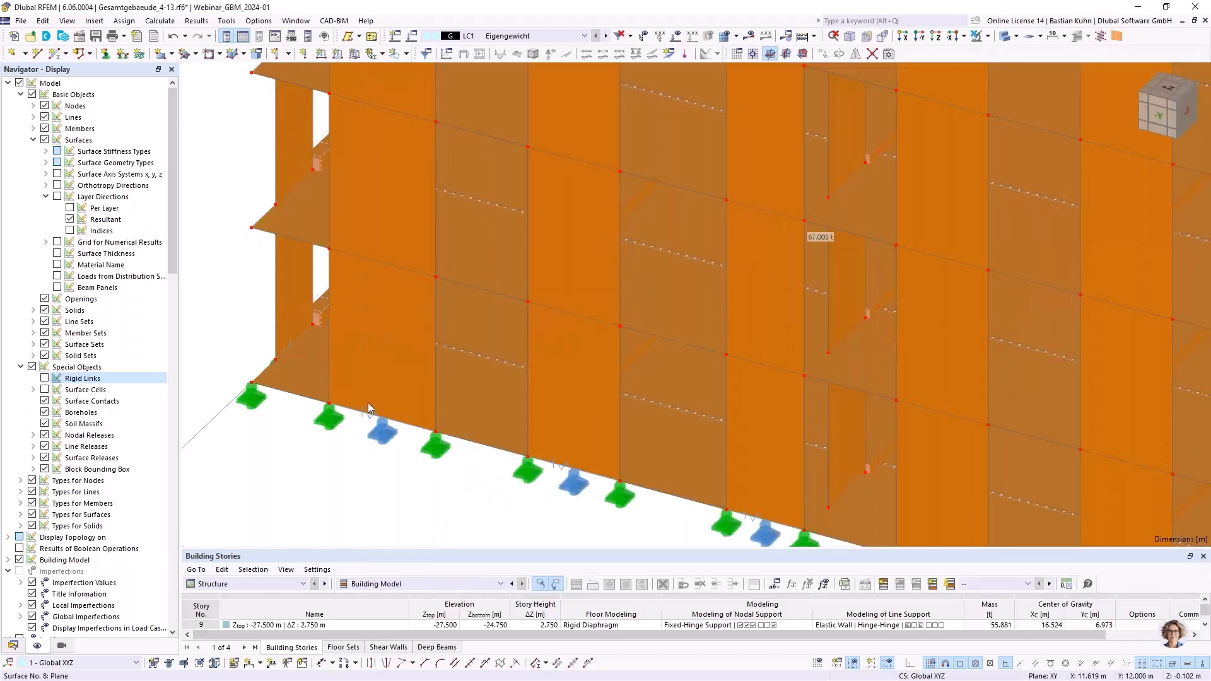
Step: Calculate the building model and show the results for load case LC1
scroll(369, 403, "down", 5)
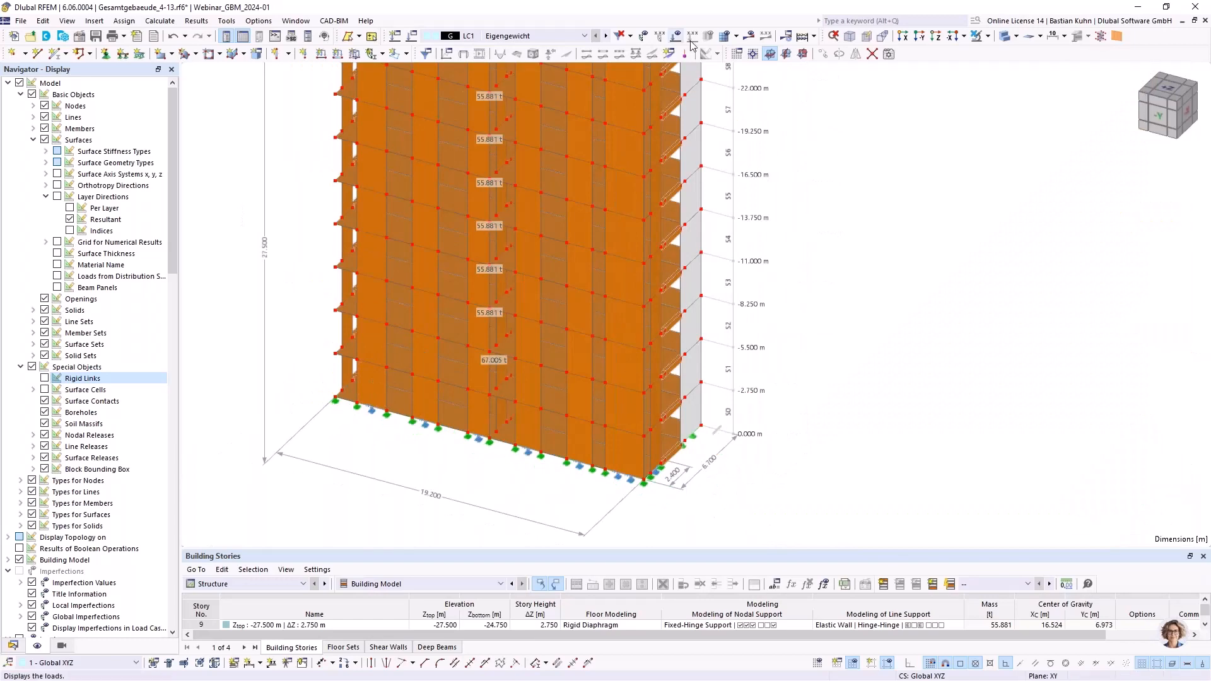
left_click(749, 36)
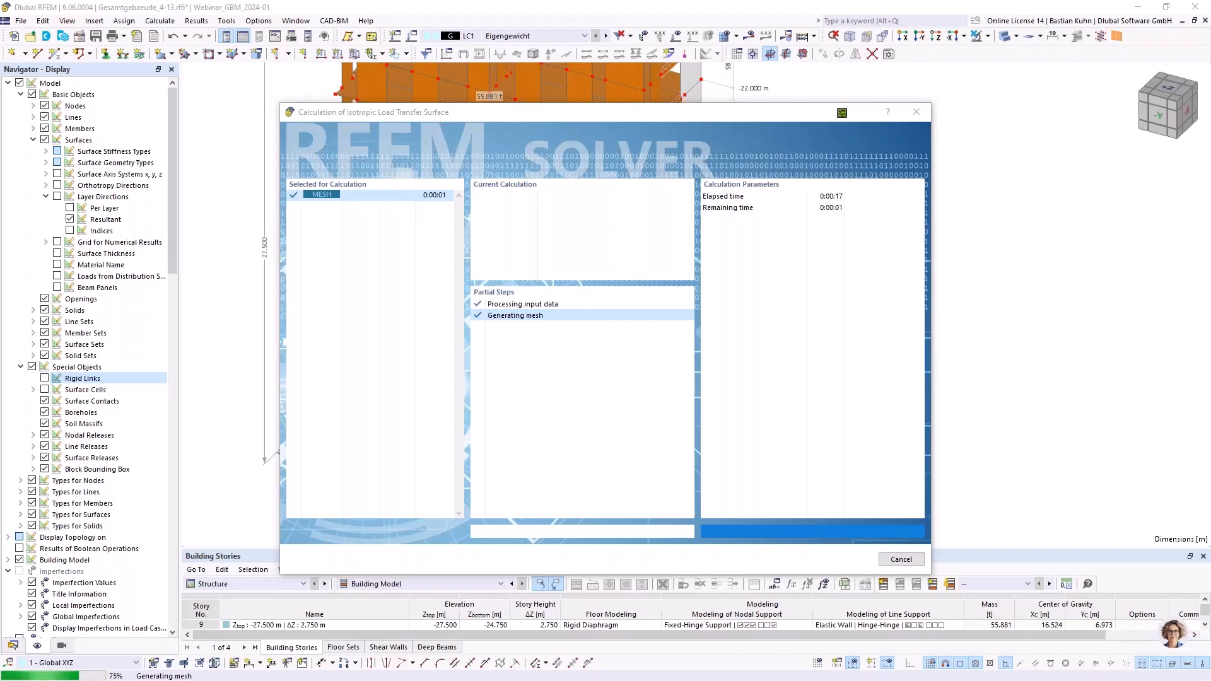
left_click_drag(588, 113, 707, 108)
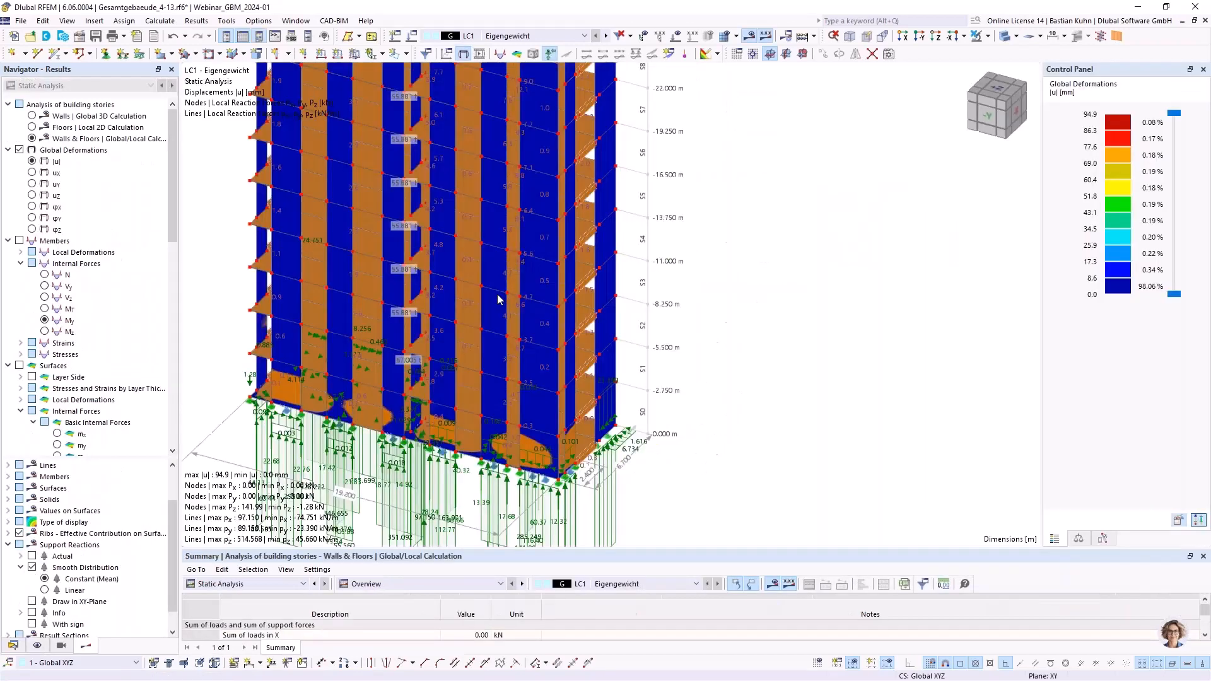
Step: Examine the LC1 support reactions and global deformations of the Walls & Floors calculation around the building base
scroll(325, 327, "down", 5)
middle_click_drag(323, 327, 530, 375)
scroll(517, 379, "up", 1)
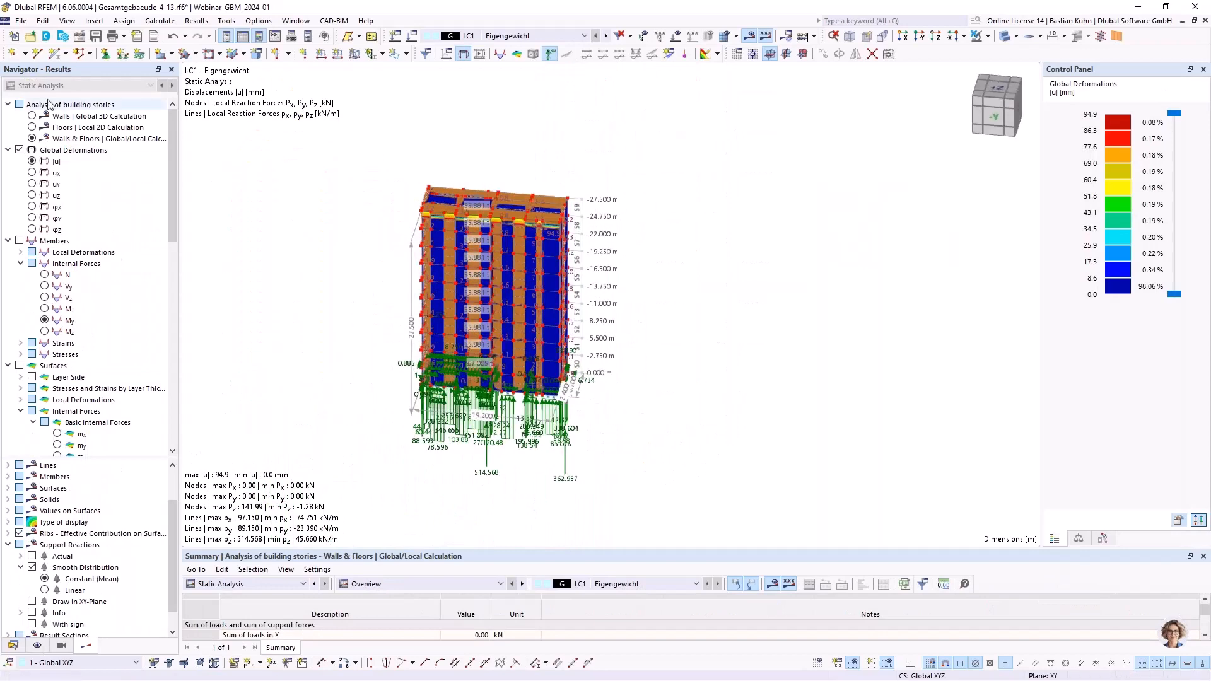
left_click(9, 105)
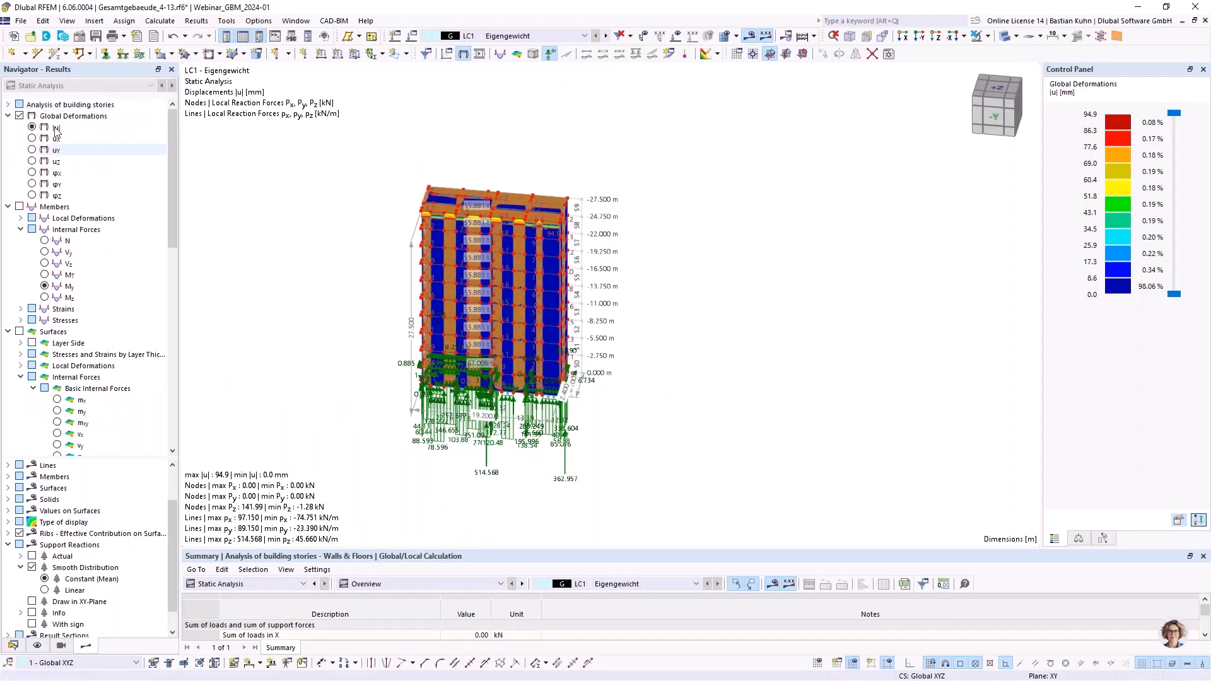
left_click(8, 105)
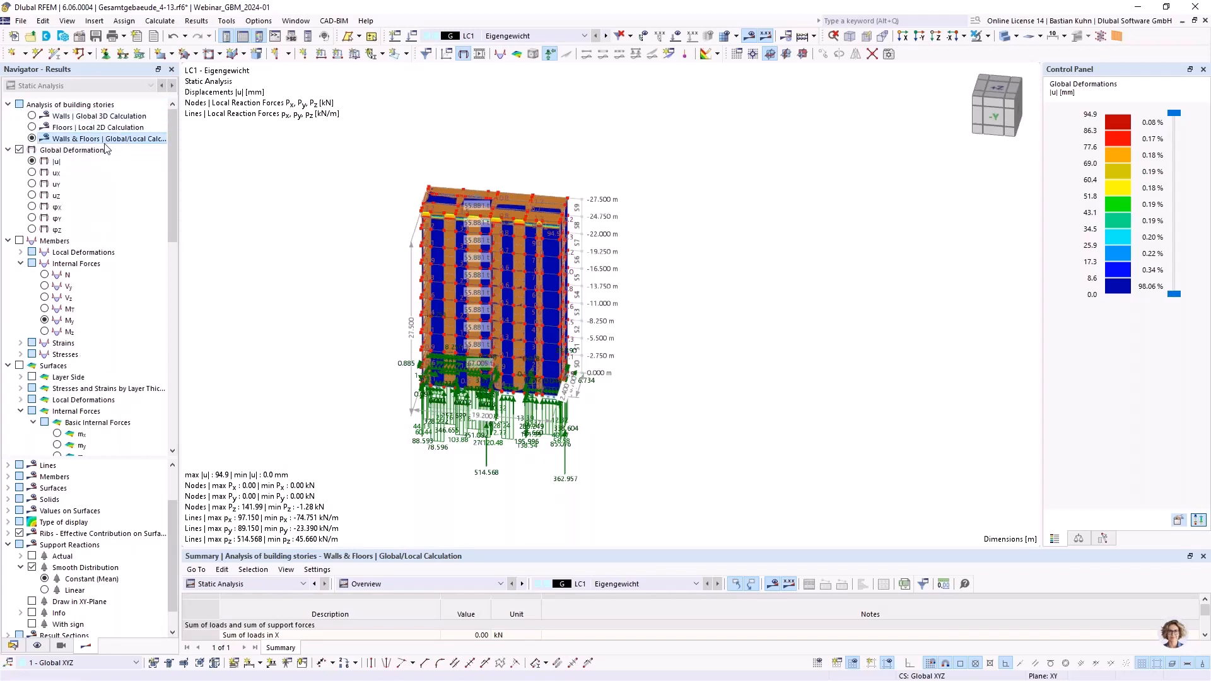
mouse_move(462, 290)
middle_mouse_down()
mouse_move(560, 294)
mouse_move(443, 300)
middle_mouse_up()
scroll(443, 300, "up", 1)
scroll(704, 485, "up", 2)
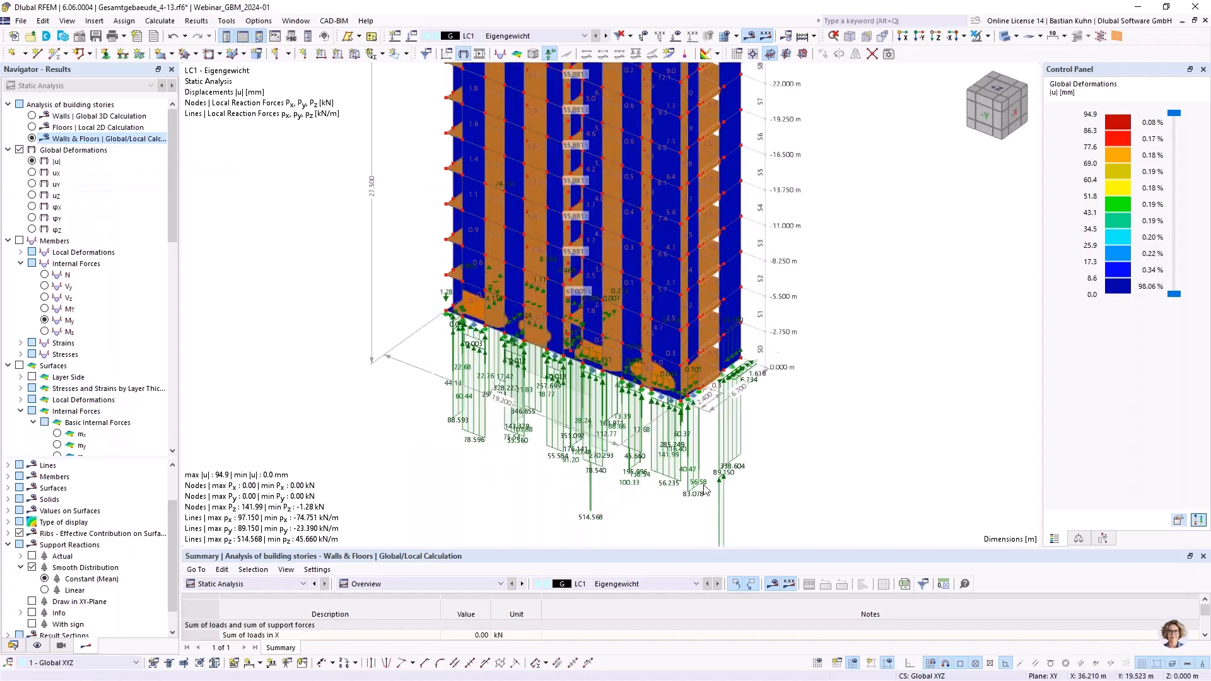
scroll(705, 489, "up", 1)
scroll(489, 381, "down", 2)
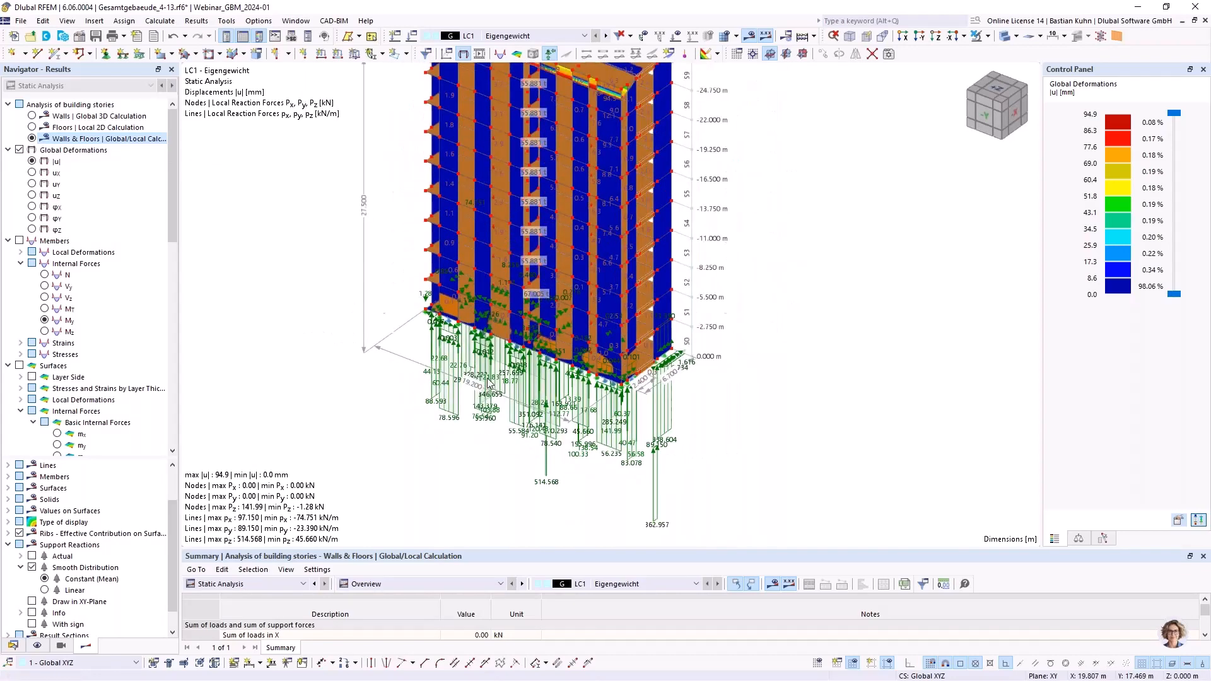
middle_click_drag(451, 360, 598, 488, "ctrl")
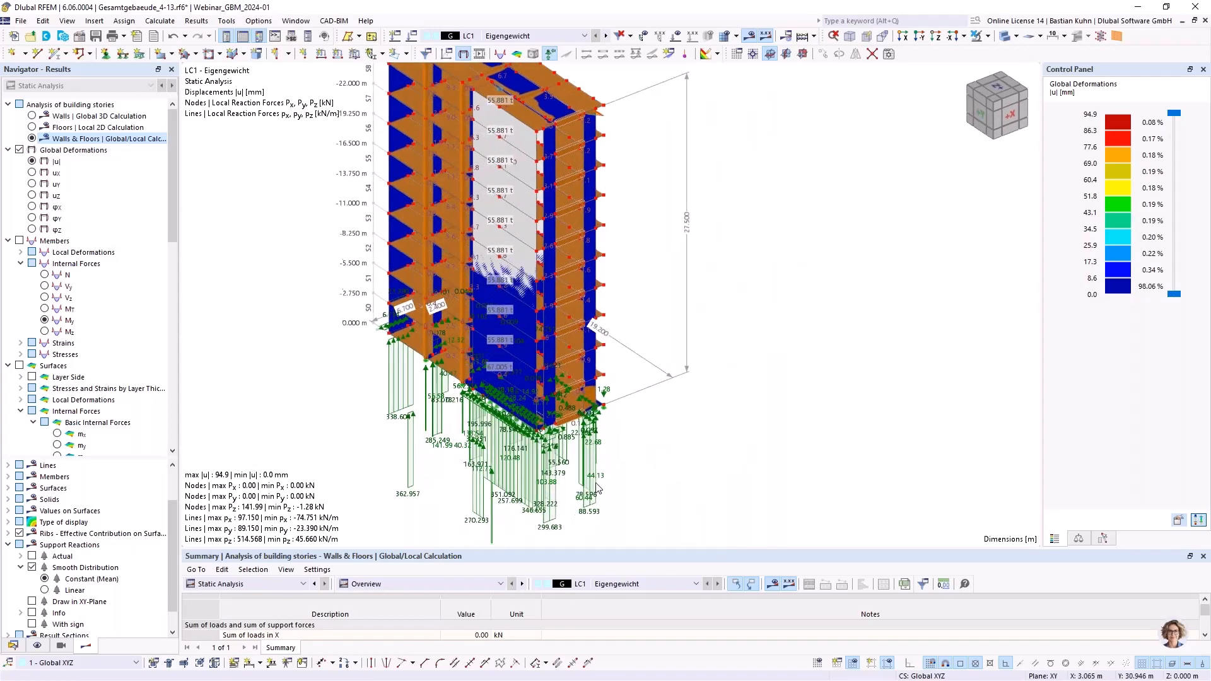
scroll(598, 488, "up", 1)
middle_click_drag(557, 387, 732, 270)
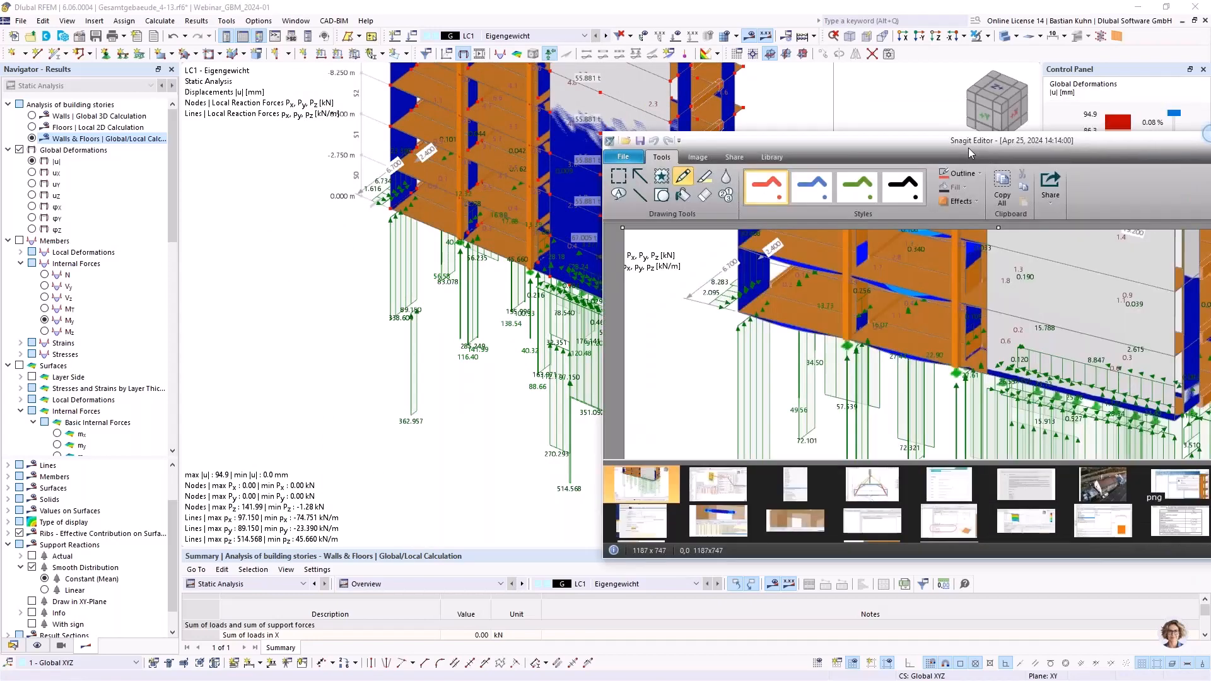
Step: Review the captured support reactions in Snagit Editor for comparison and move its window off the RFEM model
scroll(855, 371, "down", 2)
scroll(855, 371, "down", 2)
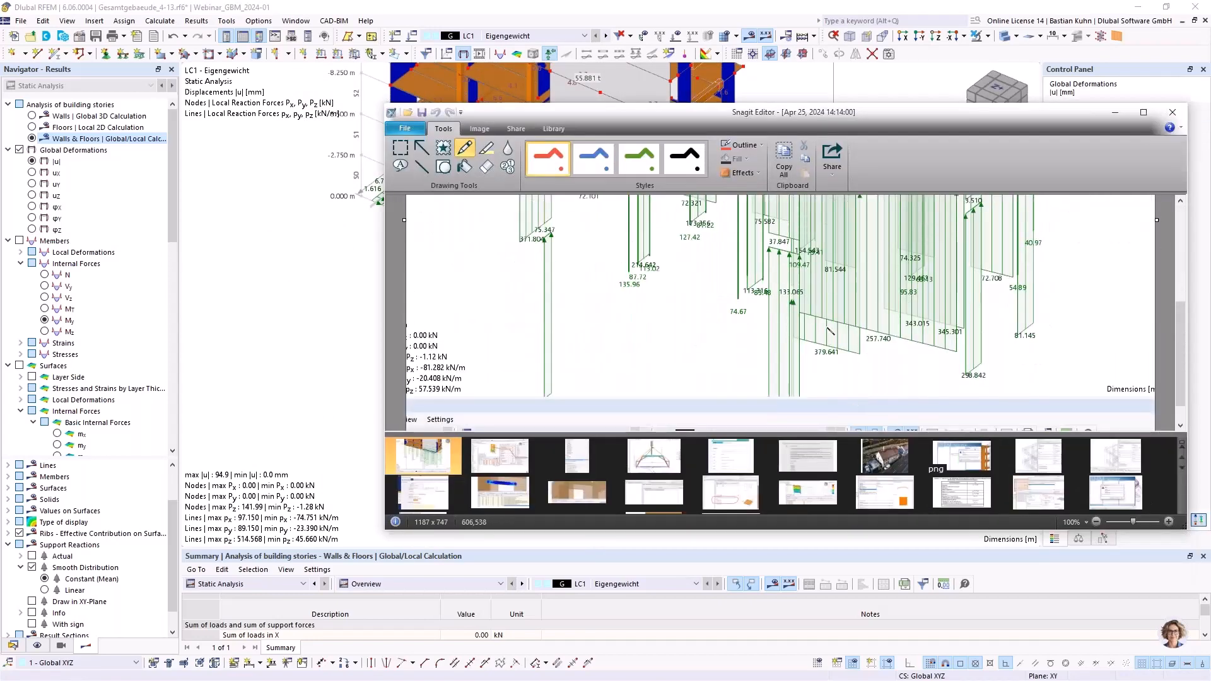
left_click_drag(902, 116, 1210, 145)
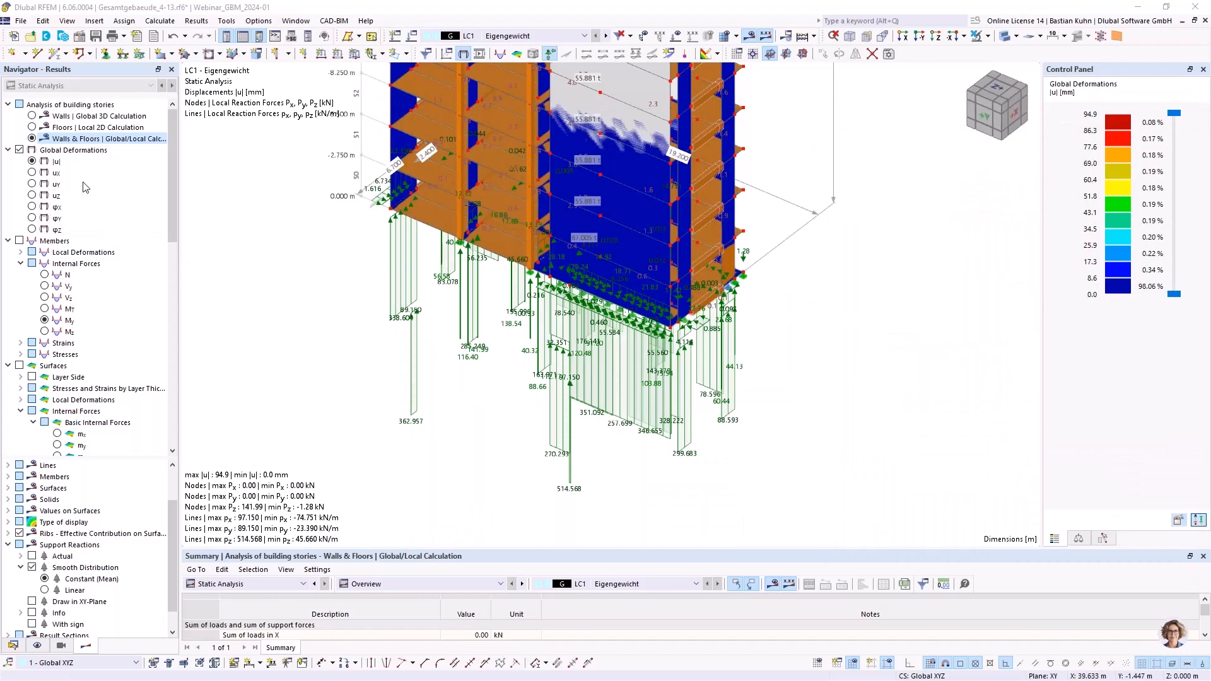
Step: Show the Floors | Local 2D Calculation results and render the building transparently to expose the floor slabs
left_click(32, 127)
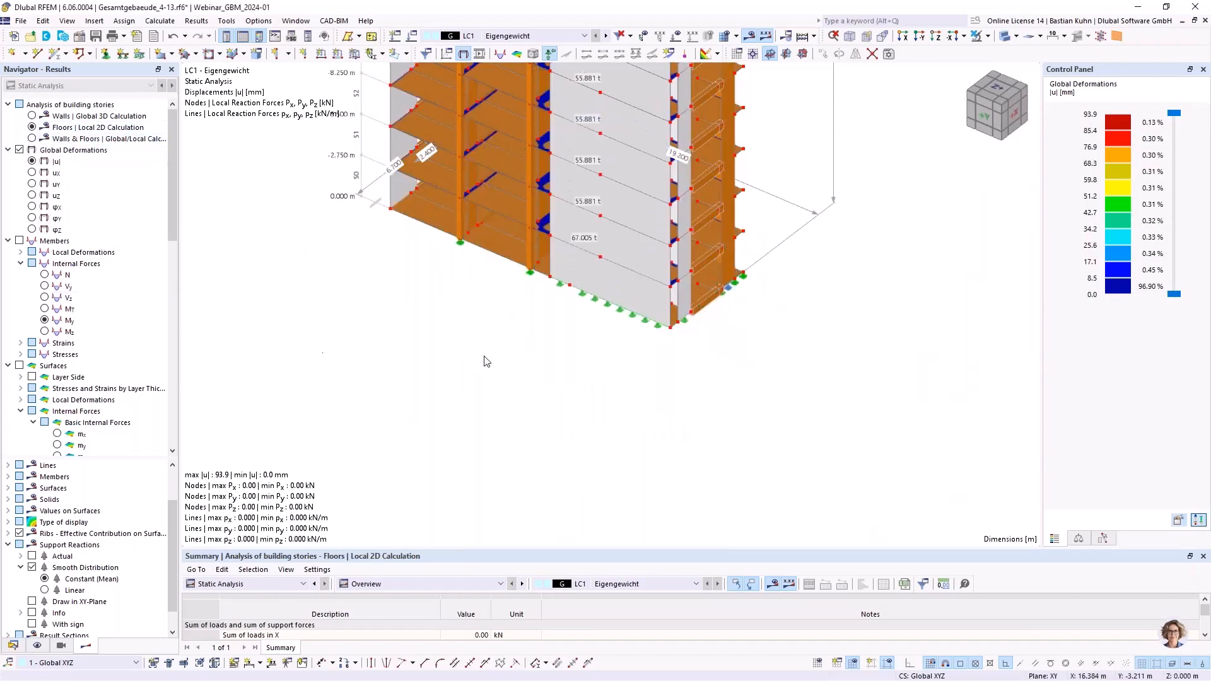
scroll(528, 360, "down", 3)
middle_click_drag(547, 357, 619, 448)
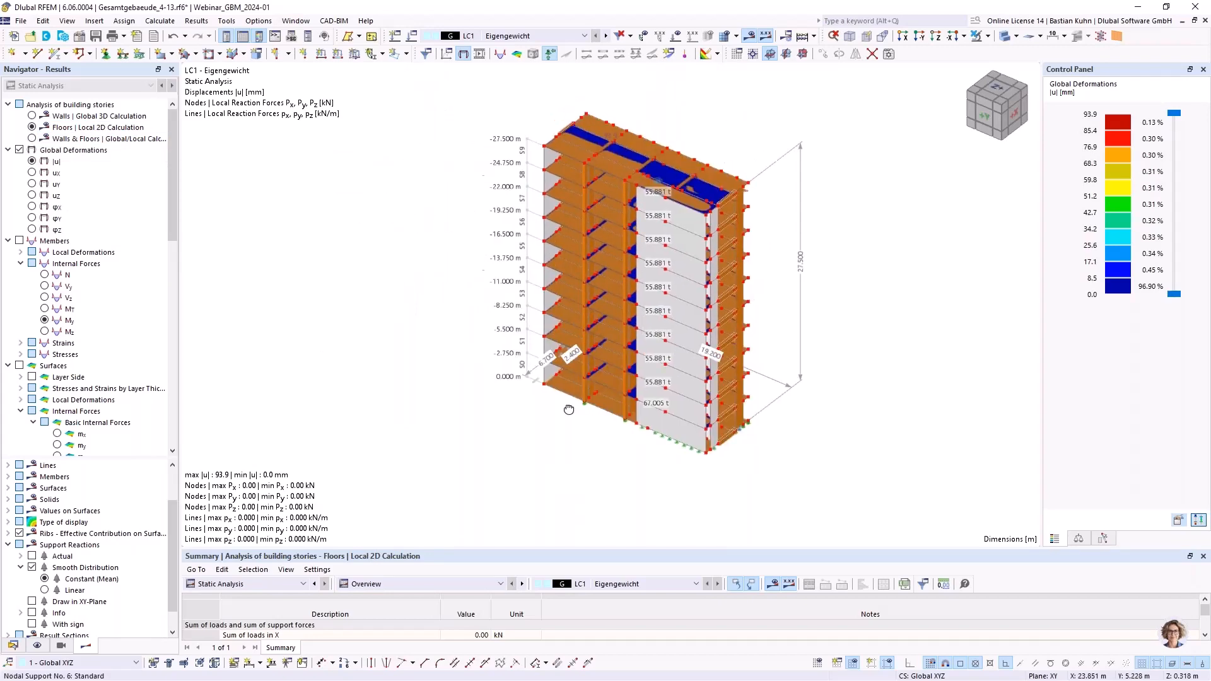
middle_click_drag(568, 410, 366, 401, "ctrl")
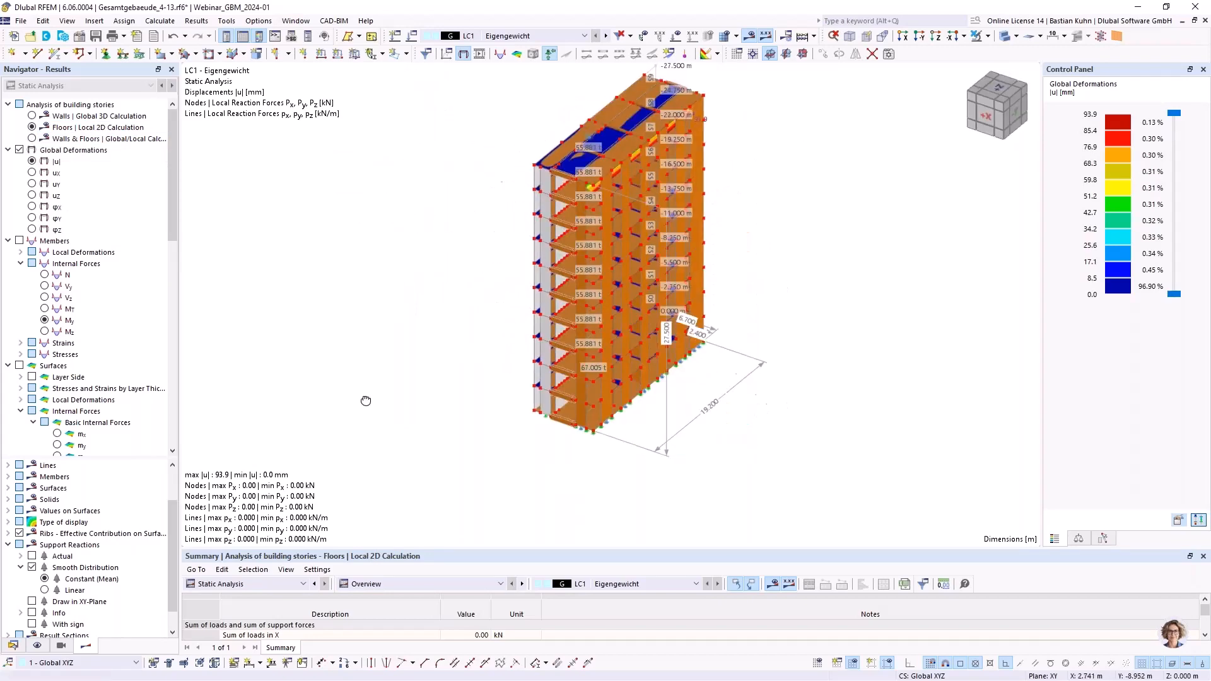
left_click(1004, 36)
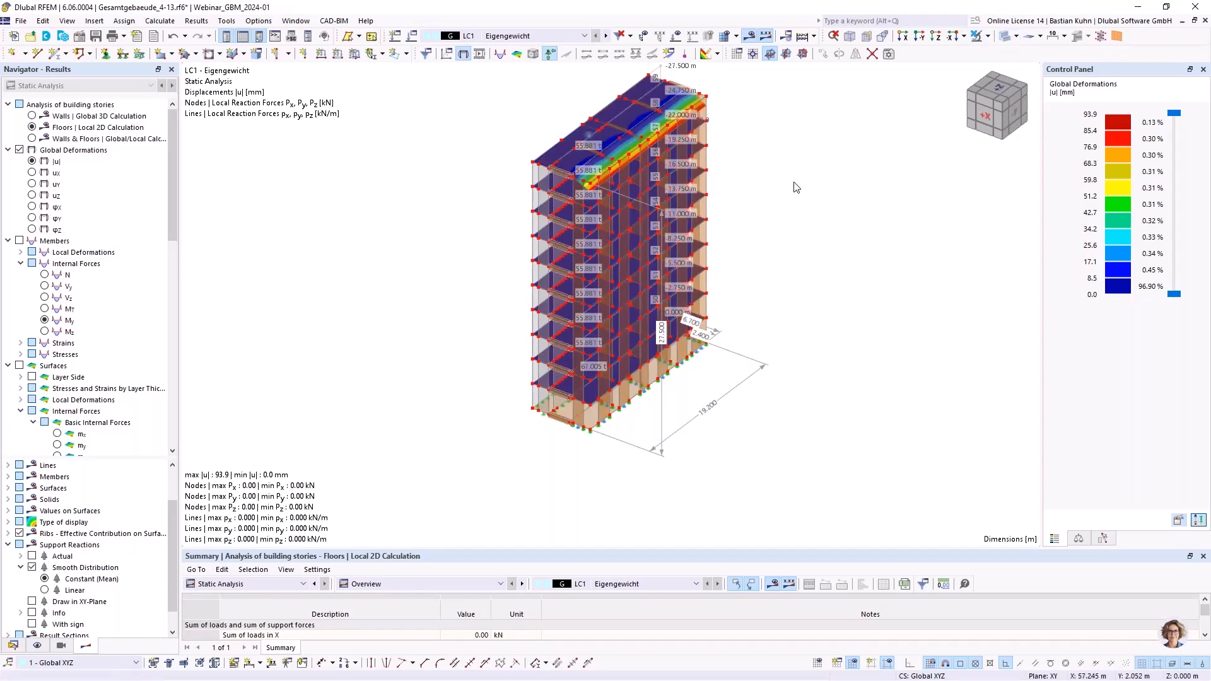
middle_click_drag(794, 192, 501, 269, "ctrl")
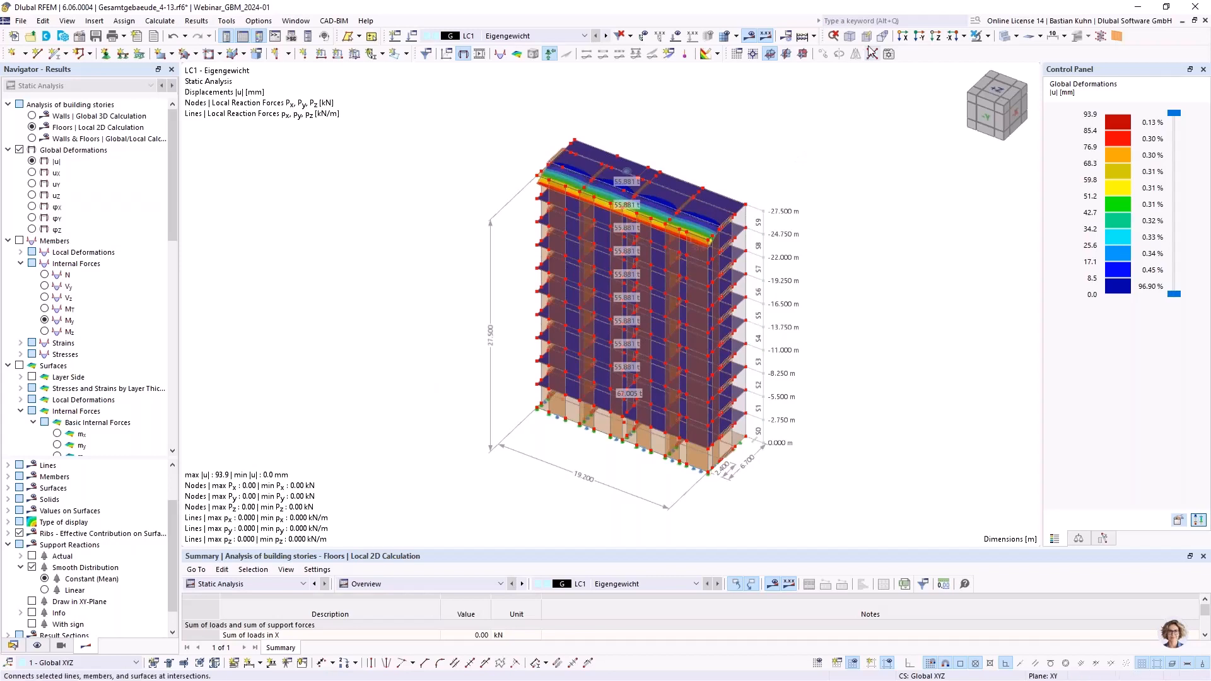
left_click(989, 36)
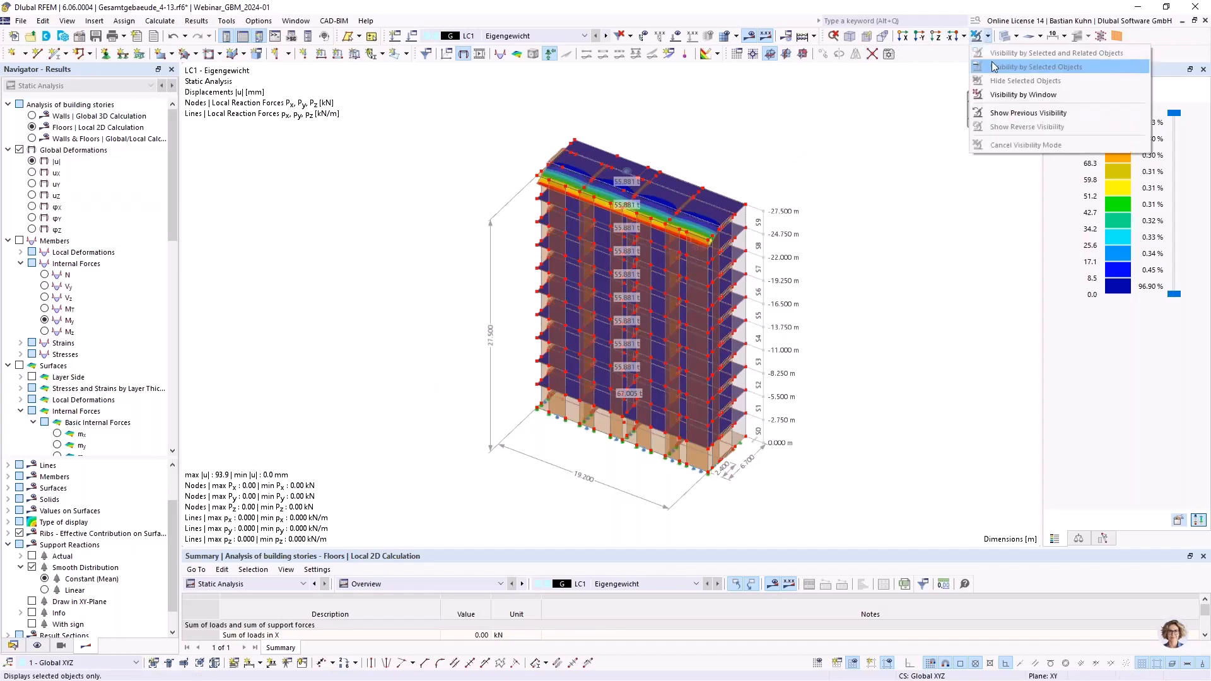
left_click(1022, 61)
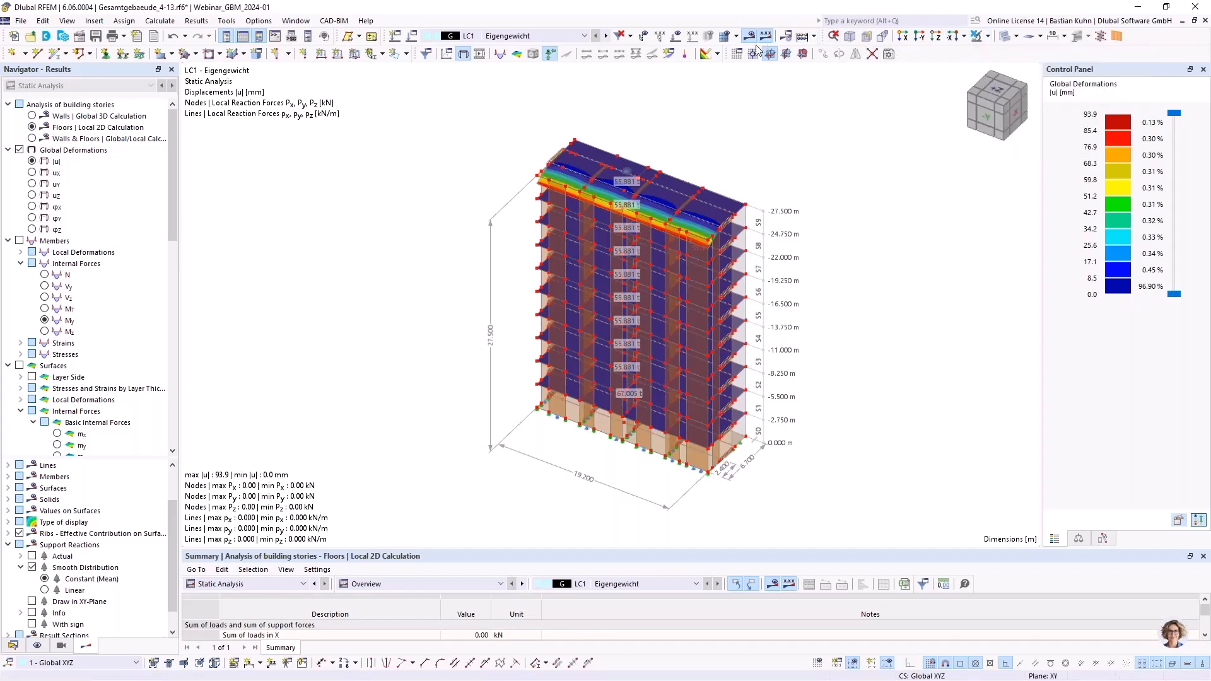
scroll(691, 239, "up", 2)
middle_click_drag(659, 236, 624, 198)
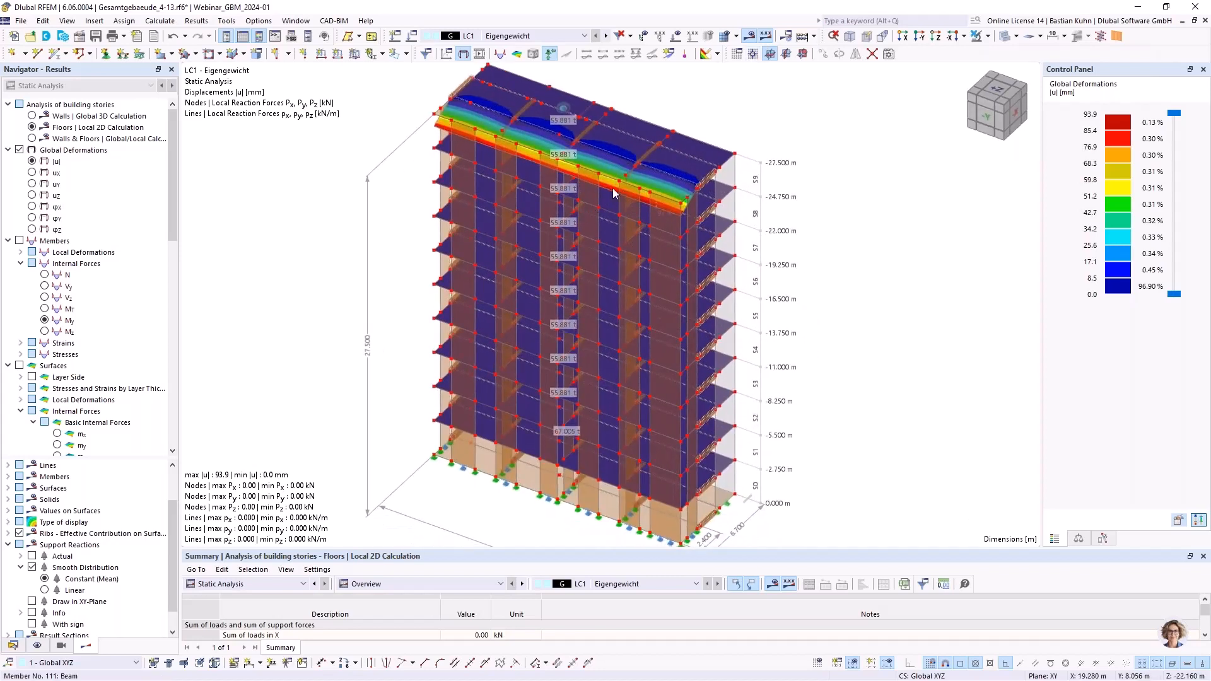
Step: Display the LC1 loads on the model without the results, and bring the floor results back
left_click(676, 35)
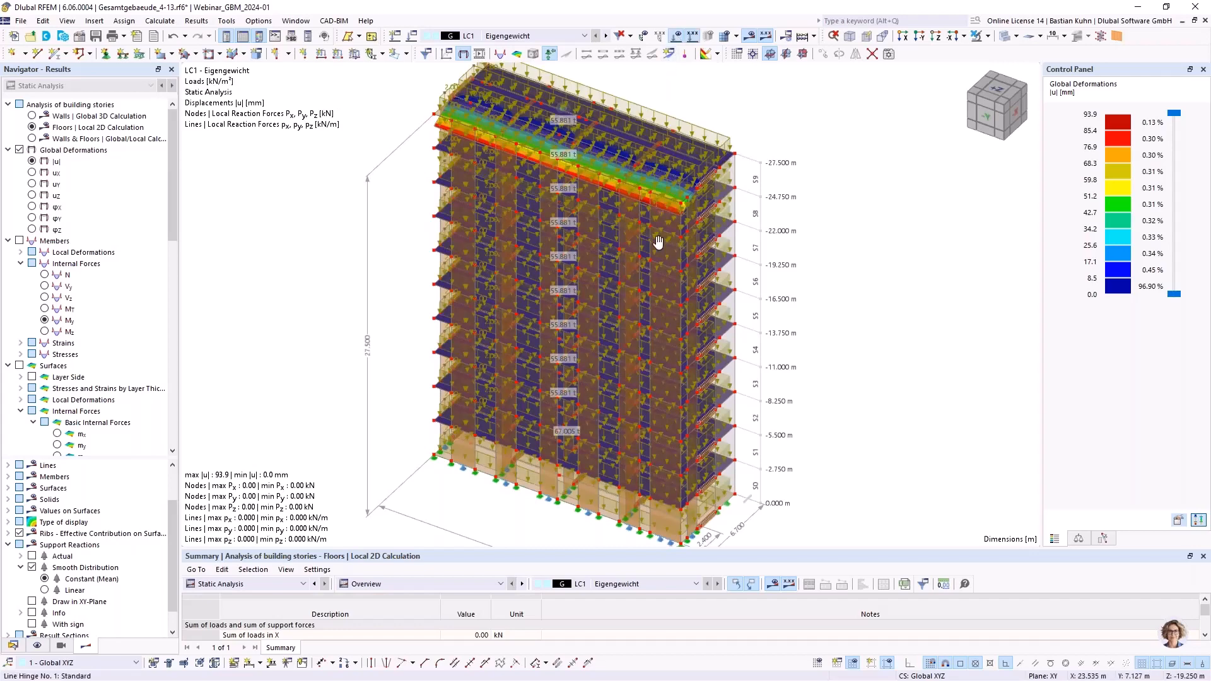
middle_click_drag(659, 242, 678, 192)
left_click(750, 36)
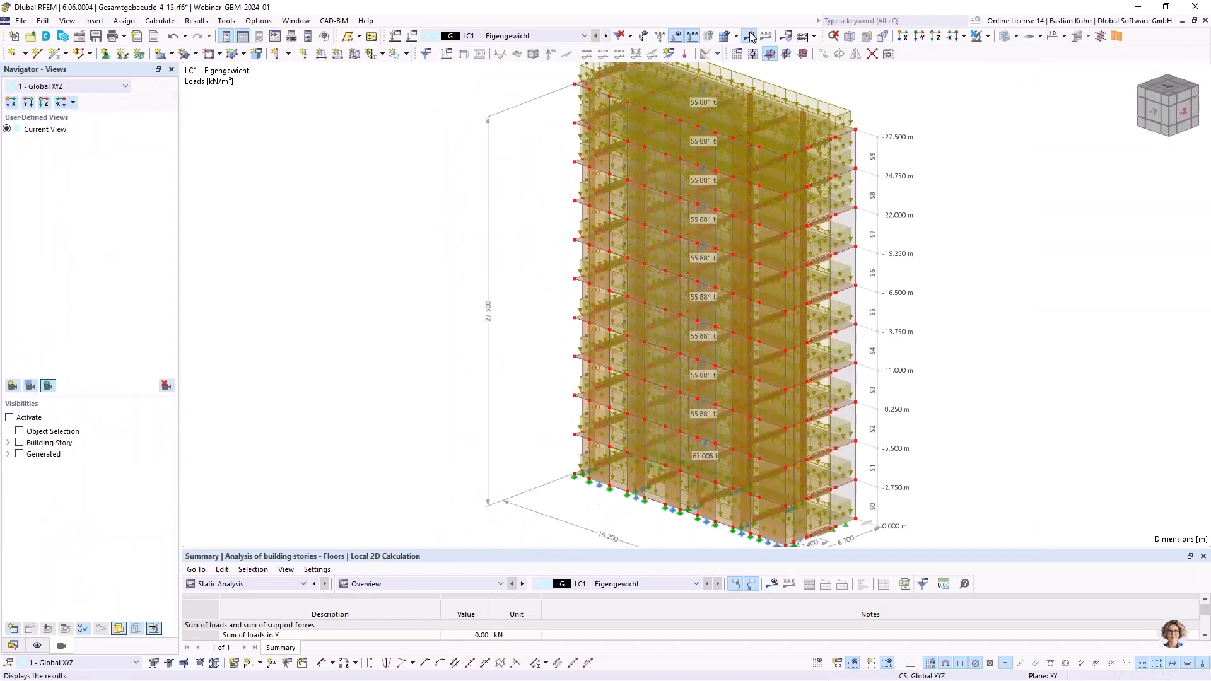
left_click(750, 36)
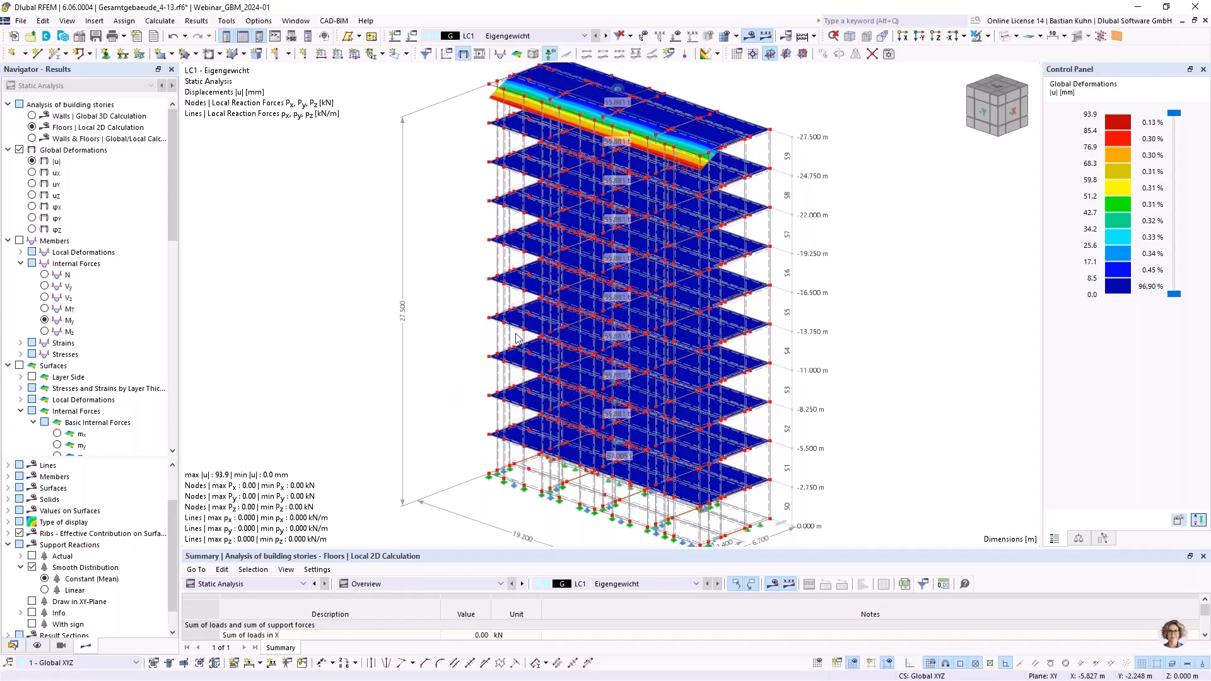
Step: Examine the floor slab deformations of LC1 across all storeys, particularly along the top slab's edge
middle_click_drag(516, 338, 578, 245)
scroll(493, 391, "down", 3)
scroll(576, 241, "up", 2)
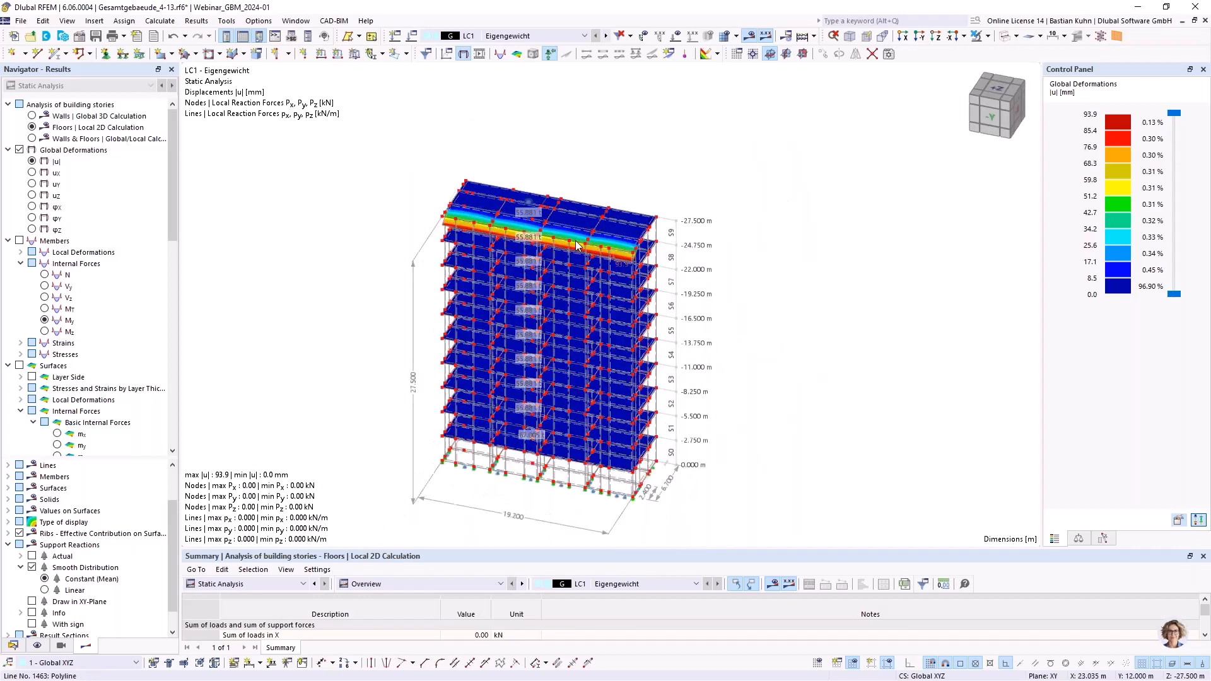
scroll(576, 245, "up", 2)
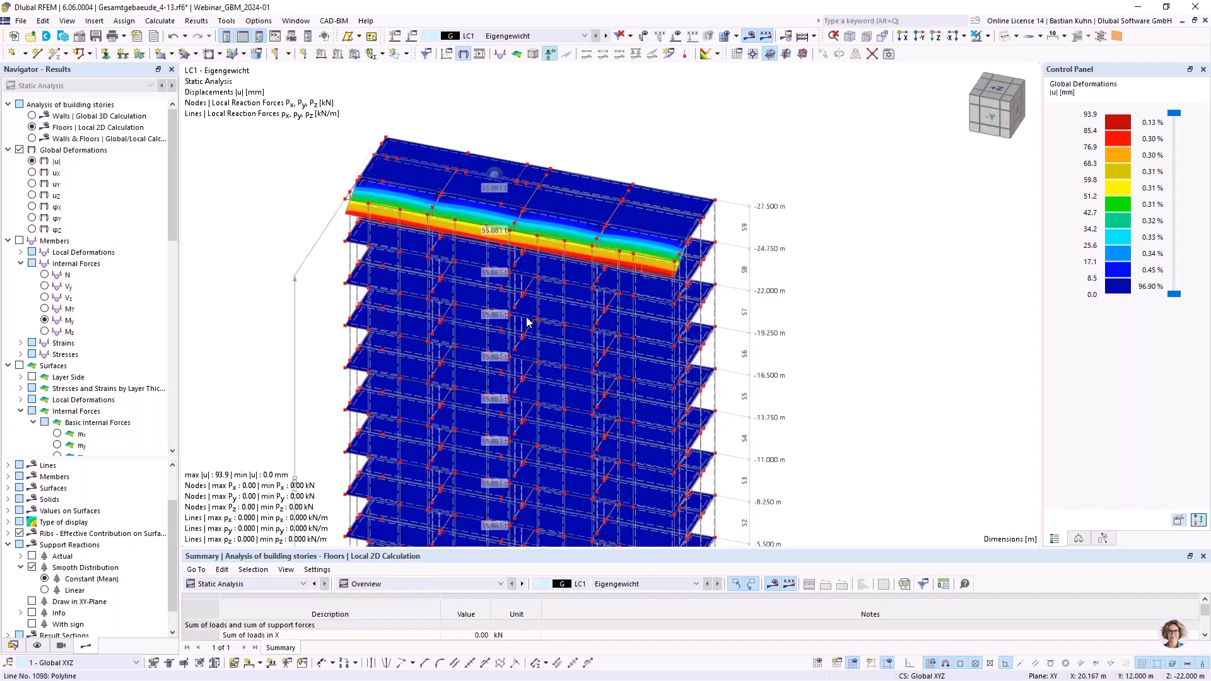
scroll(210, 198, "down", 1)
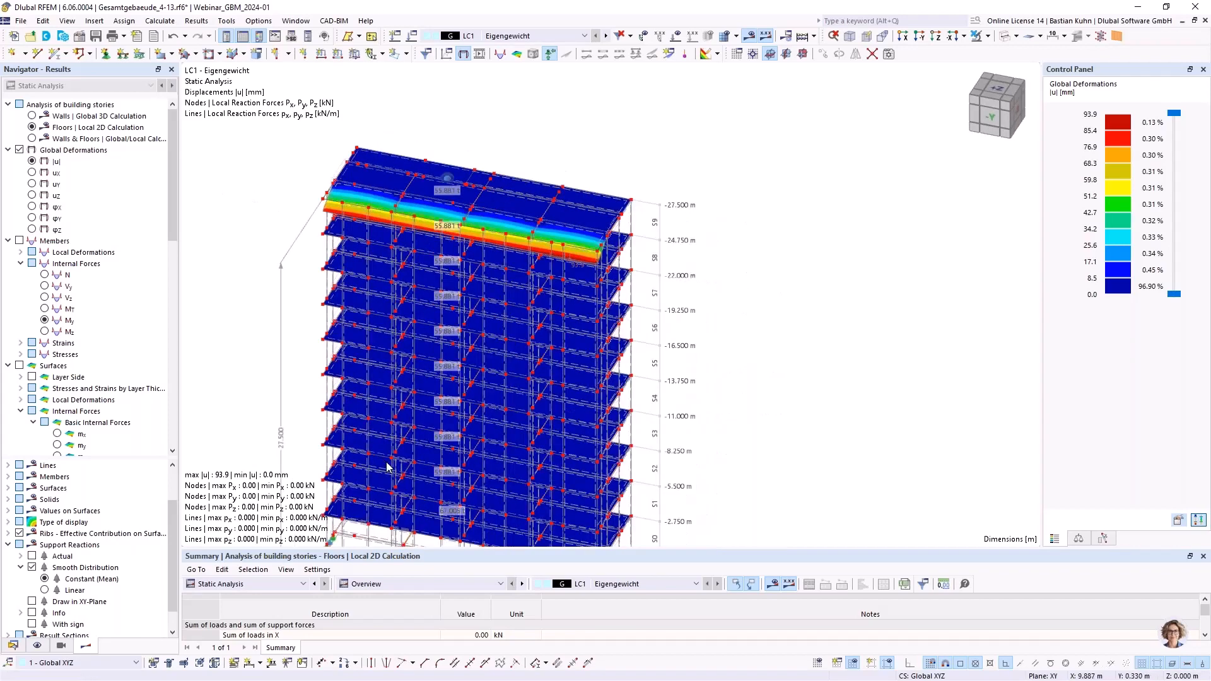
scroll(387, 467, "down", 1)
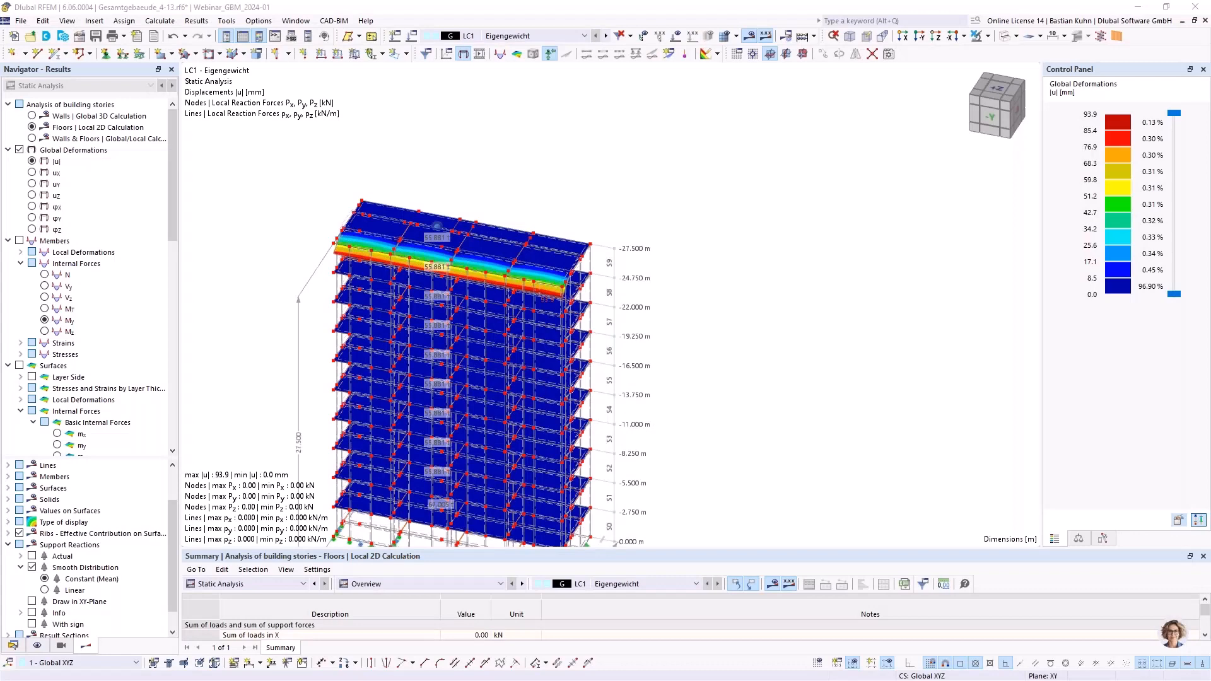
Step: Switch to the Gesamtgebaeude_4-13_backup.rf6 model, show its LC1 results with global deformations, and expand the building stories analysis options
left_click_drag(1210, 189, 459, 5)
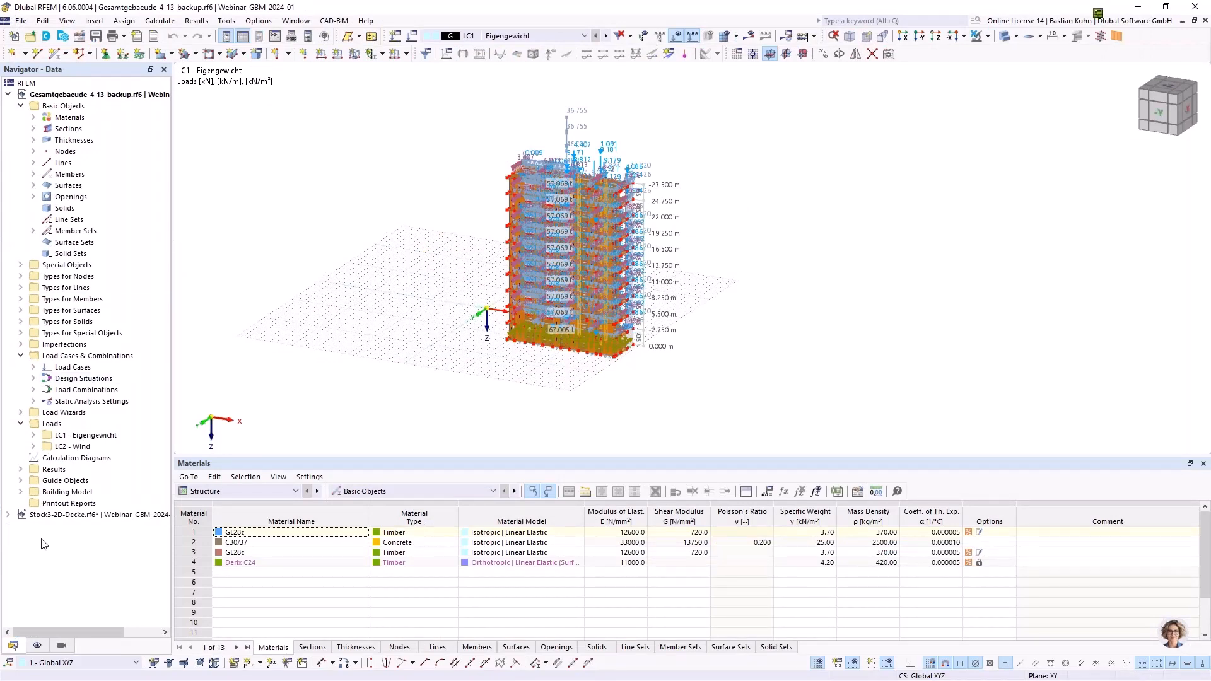
left_click(754, 40)
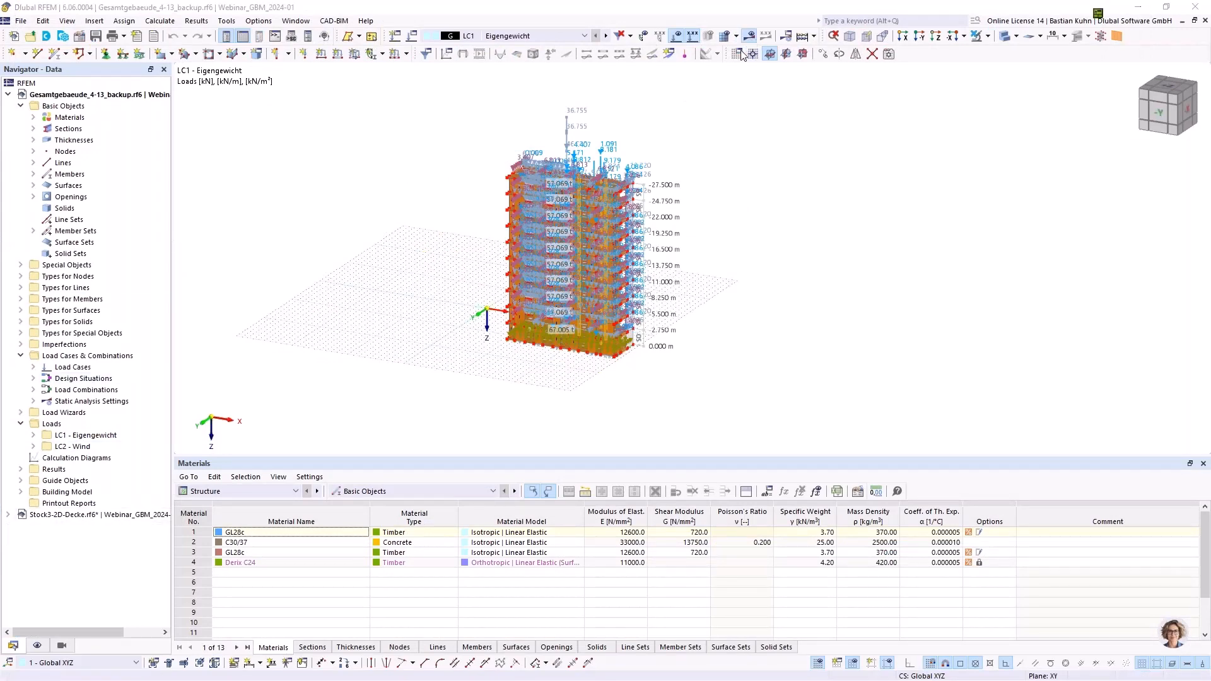
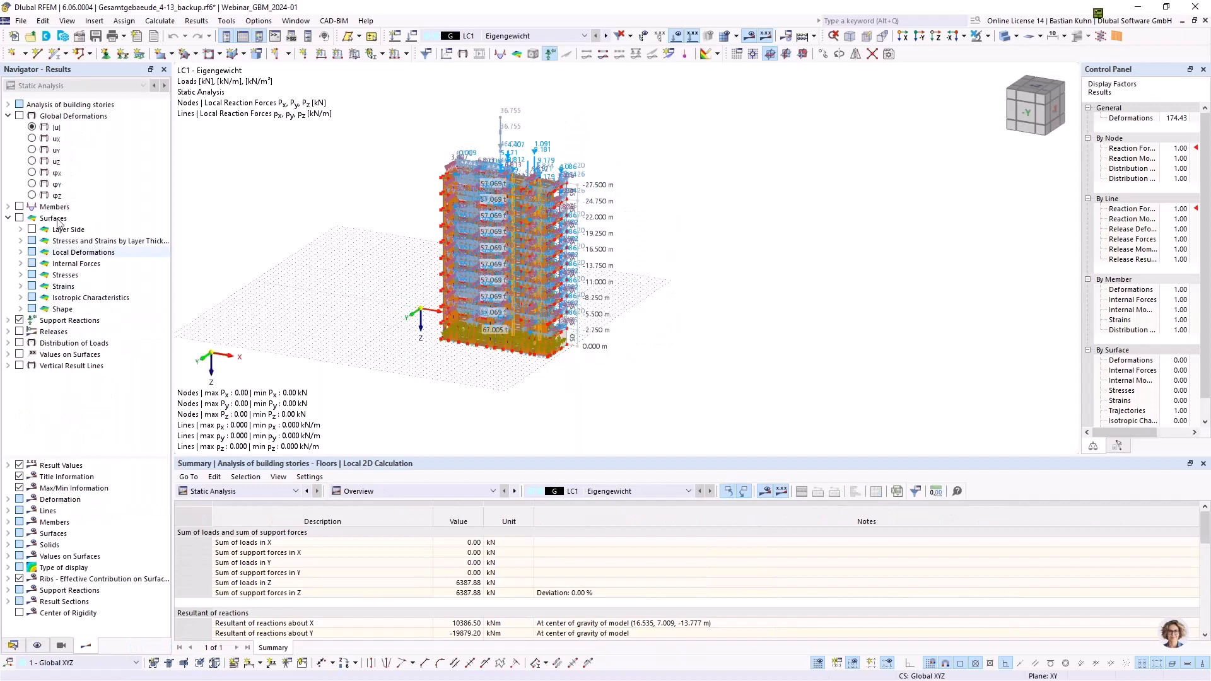
left_click(20, 116)
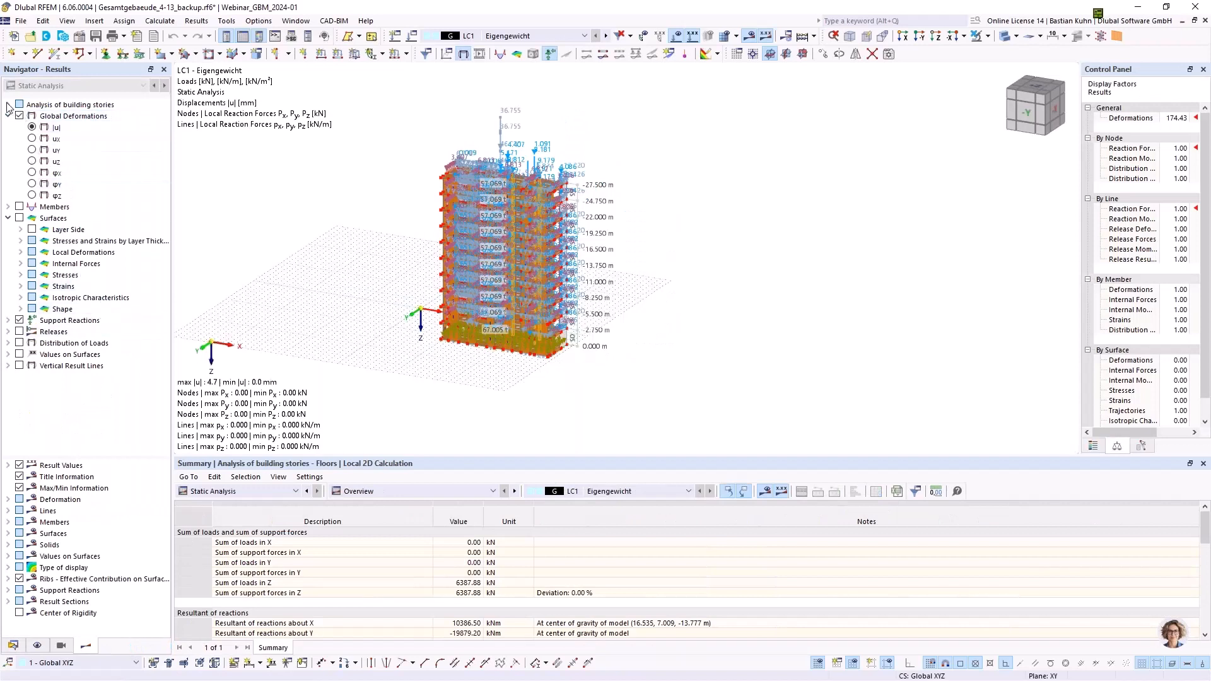
left_click(8, 105)
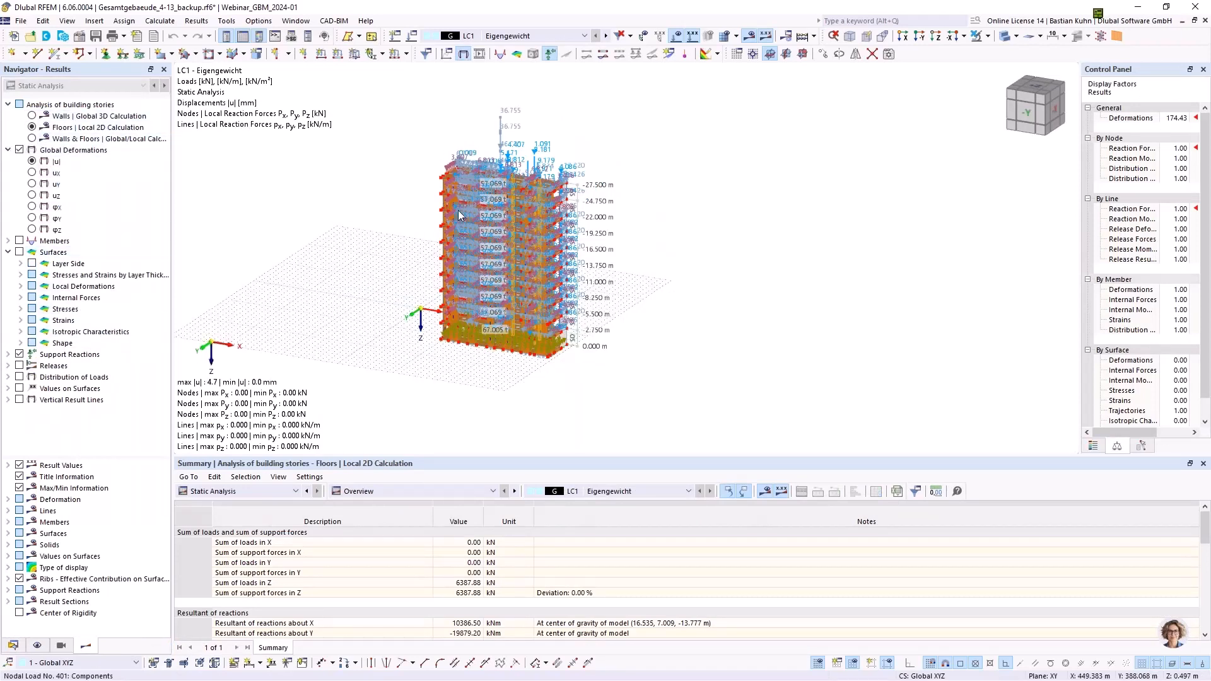
Step: Hide the loads in the backup model and render its walls and floors transparently
middle_click_drag(458, 215, 189, 235, "ctrl")
left_click(676, 36)
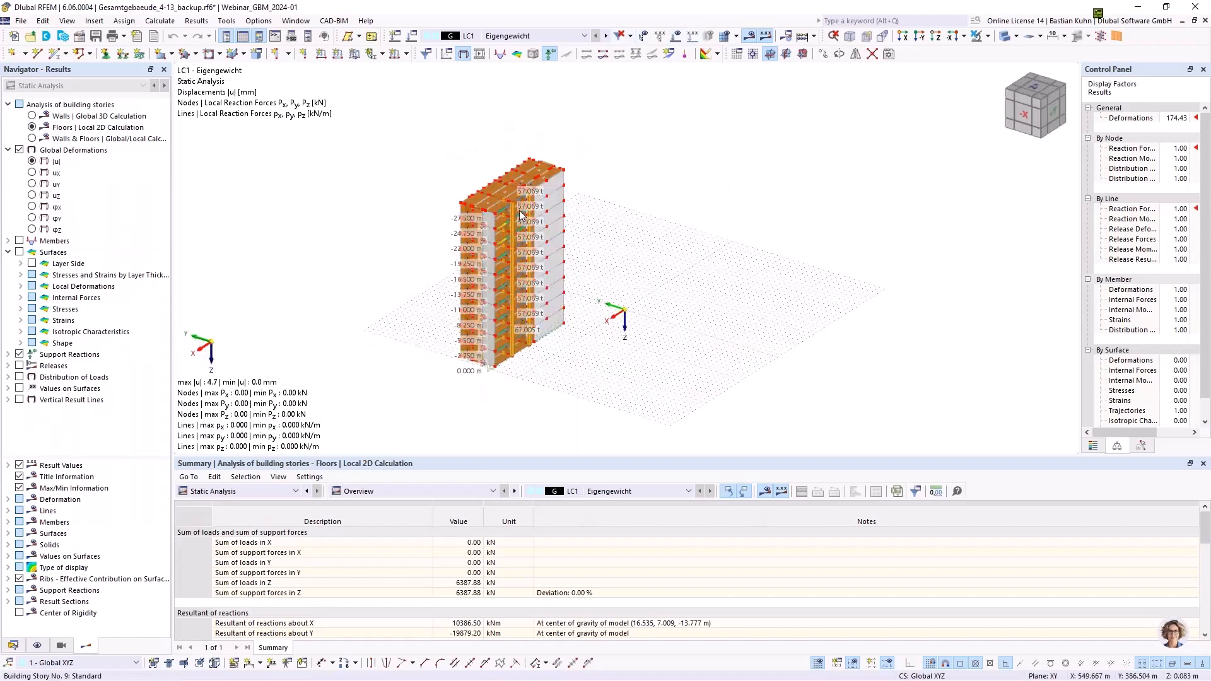
scroll(521, 216, "up", 3)
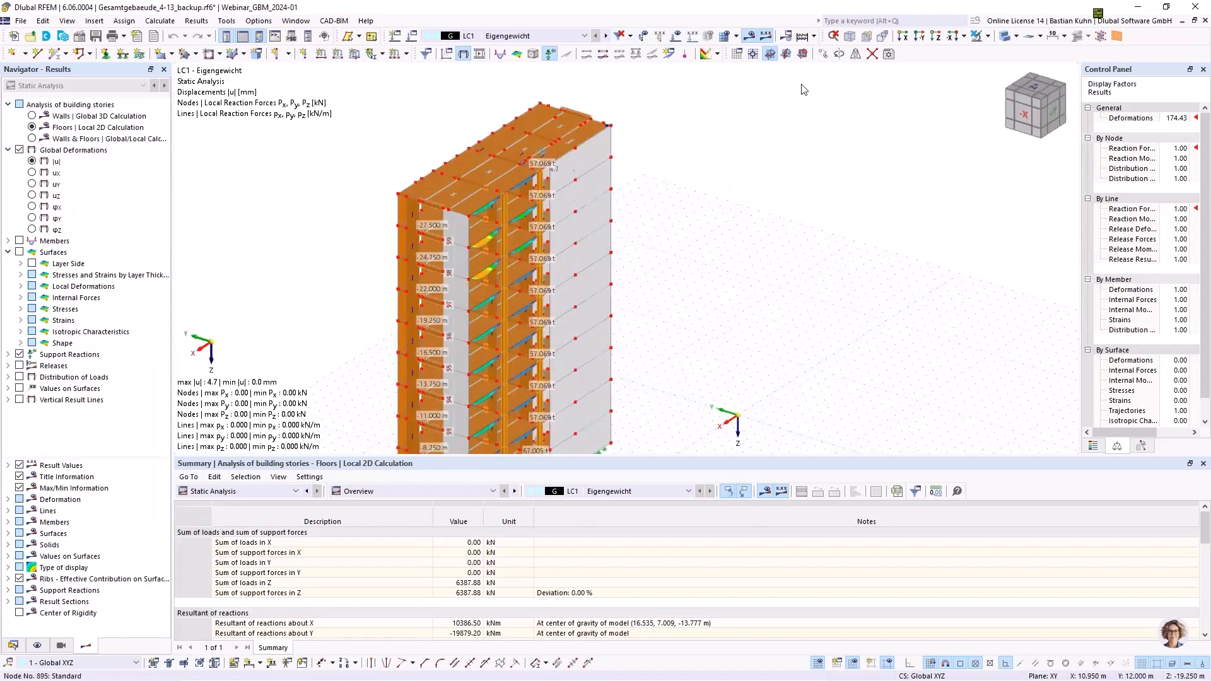
left_click(1005, 36)
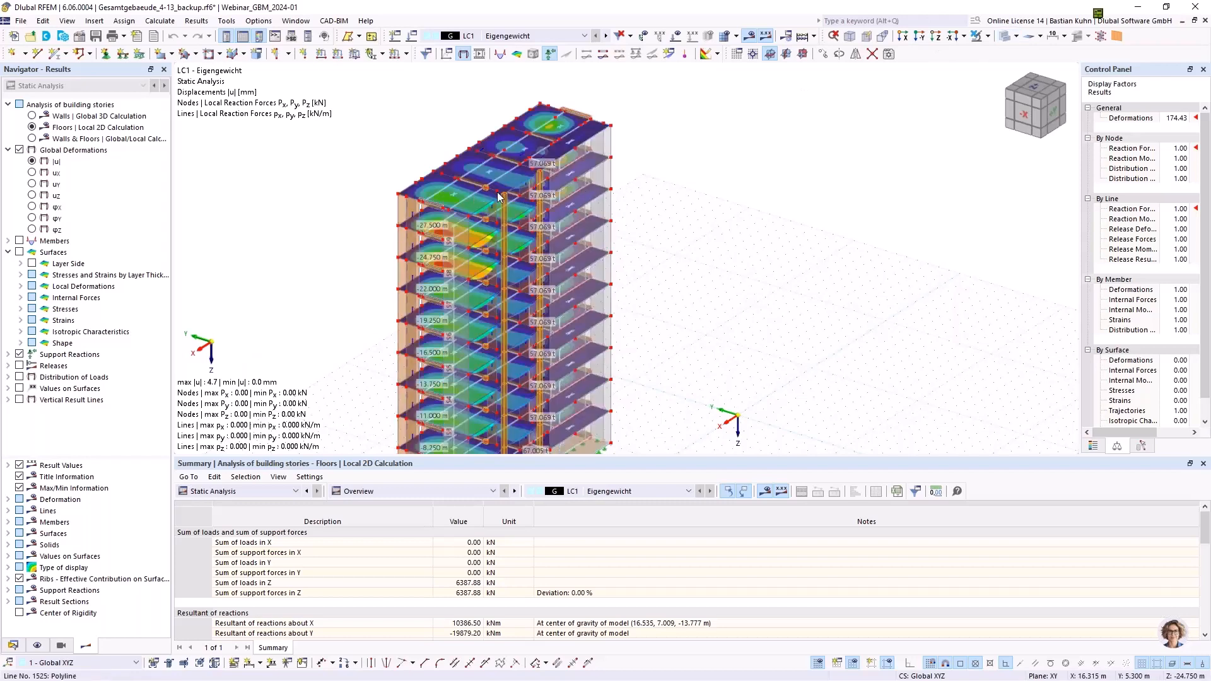
Step: Examine the slab deflections of the upper storeys in the backup model's local 2D floor results
middle_click_drag(498, 197, 541, 194, "ctrl")
scroll(540, 194, "up", 3)
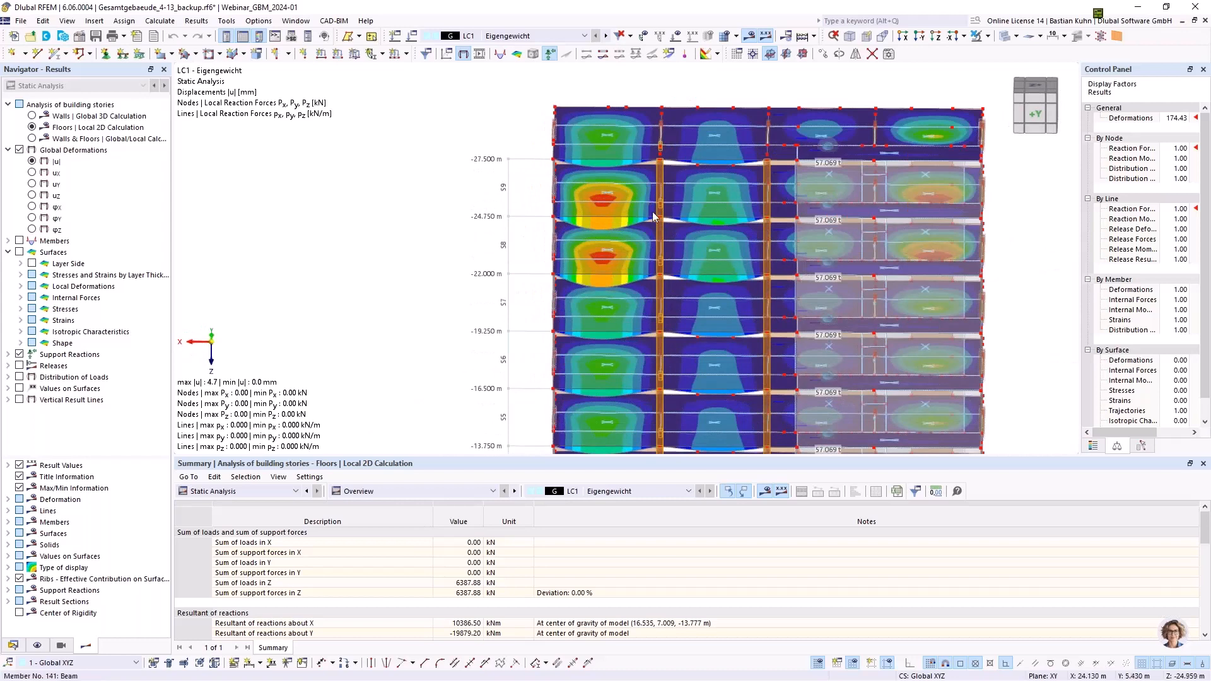
middle_click_drag(660, 224, 587, 215)
scroll(548, 193, "up", 4)
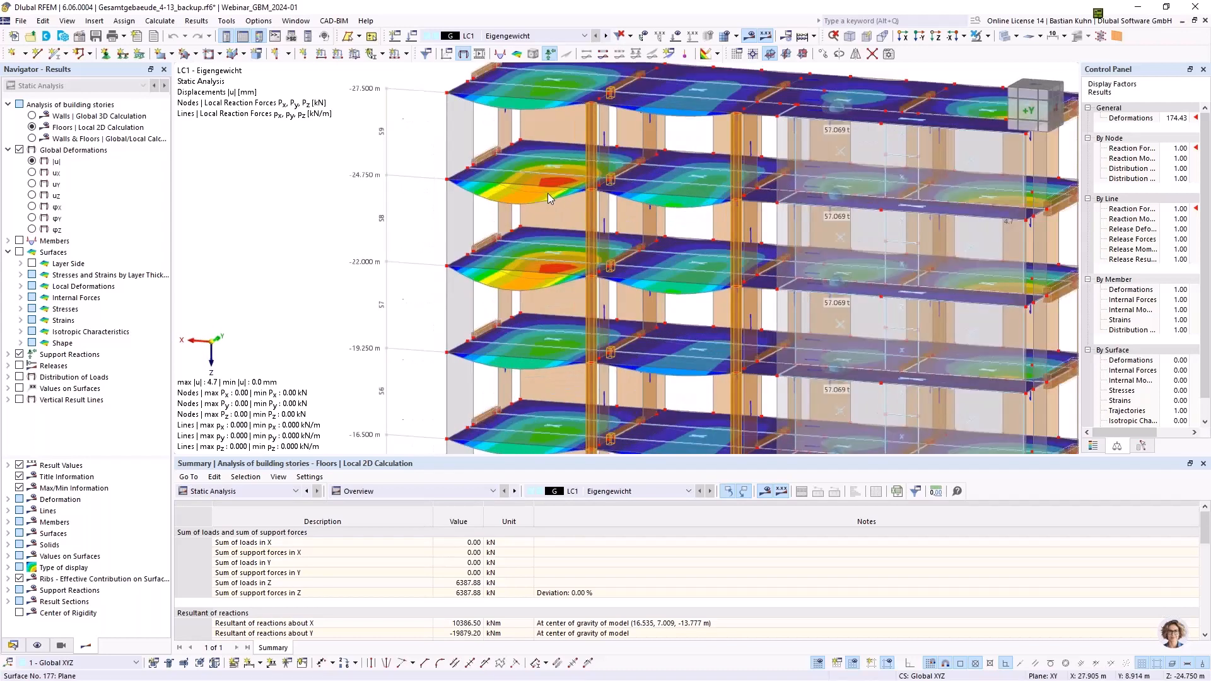
scroll(769, 205, "down", 3)
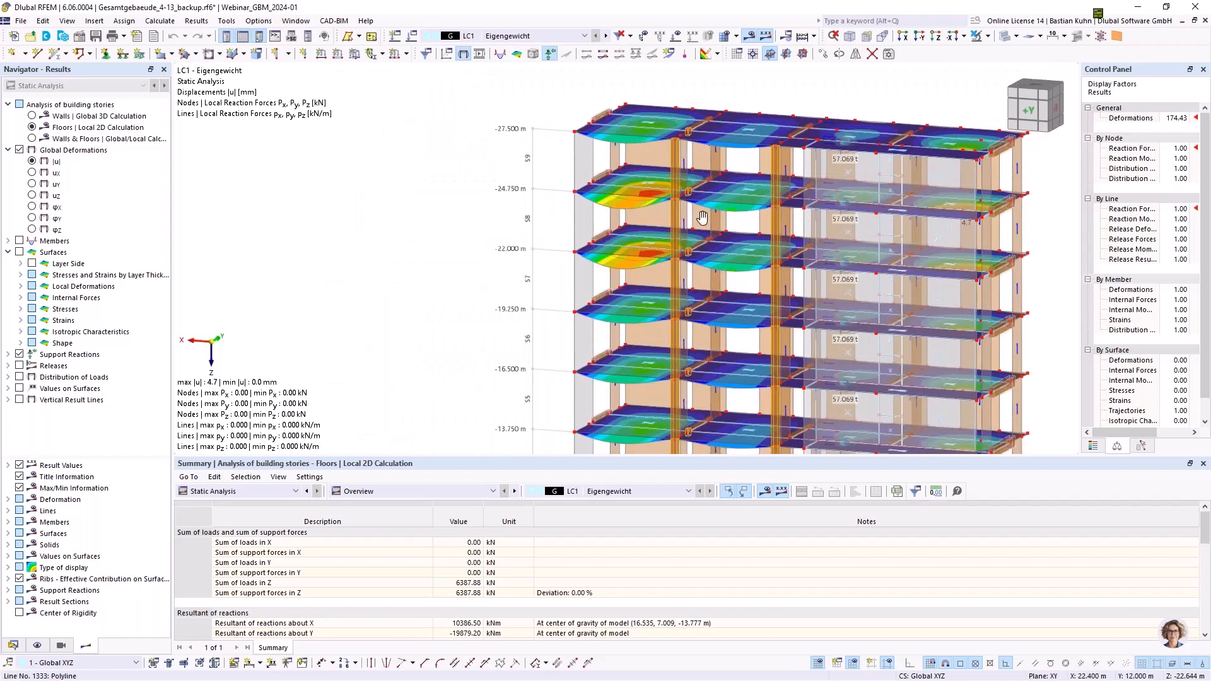
Step: Switch the building story results to Walls | Global 3D Calculation and examine the wall deformations of the upper storeys
middle_click_drag(676, 217, 535, 216)
middle_click_drag(638, 216, 693, 242, "ctrl")
scroll(692, 242, "up", 1)
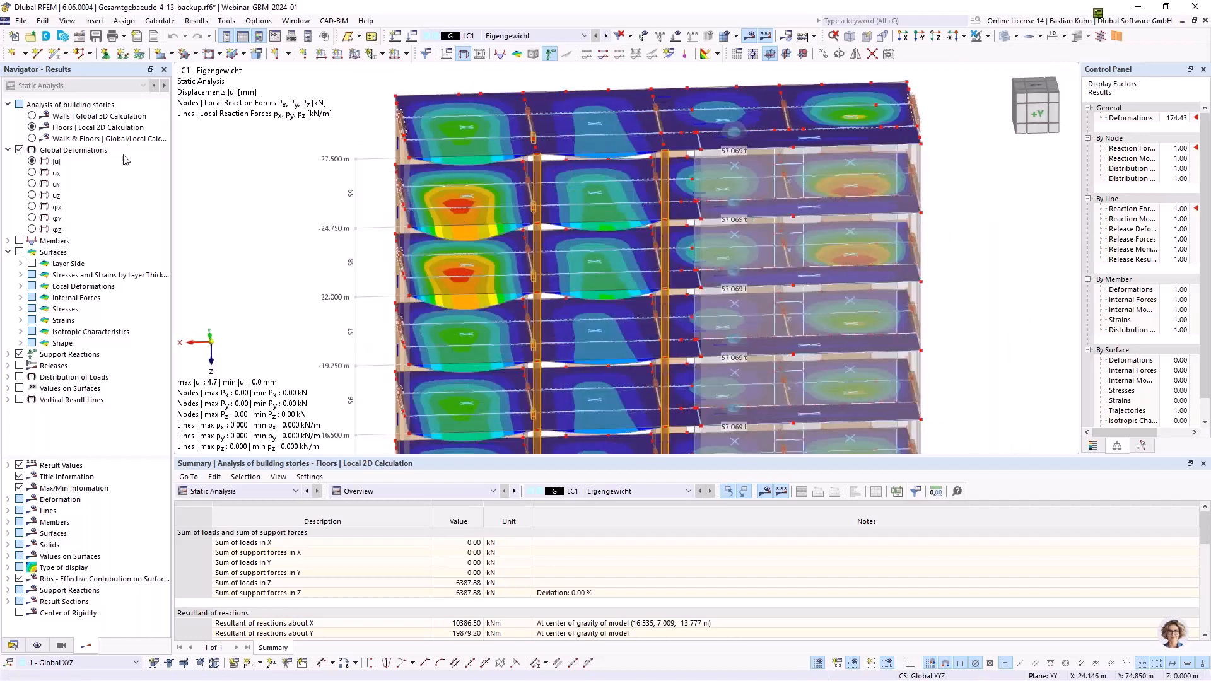
left_click(34, 118)
scroll(525, 246, "down", 3)
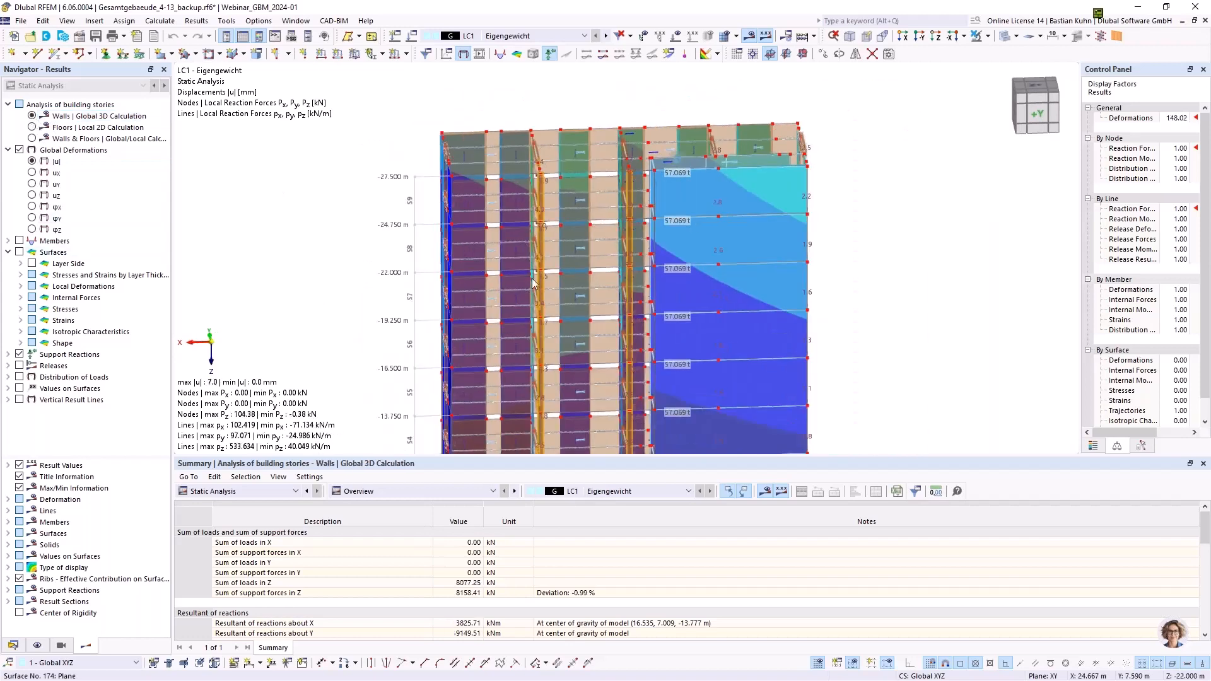
middle_click_drag(524, 246, 629, 232, "ctrl")
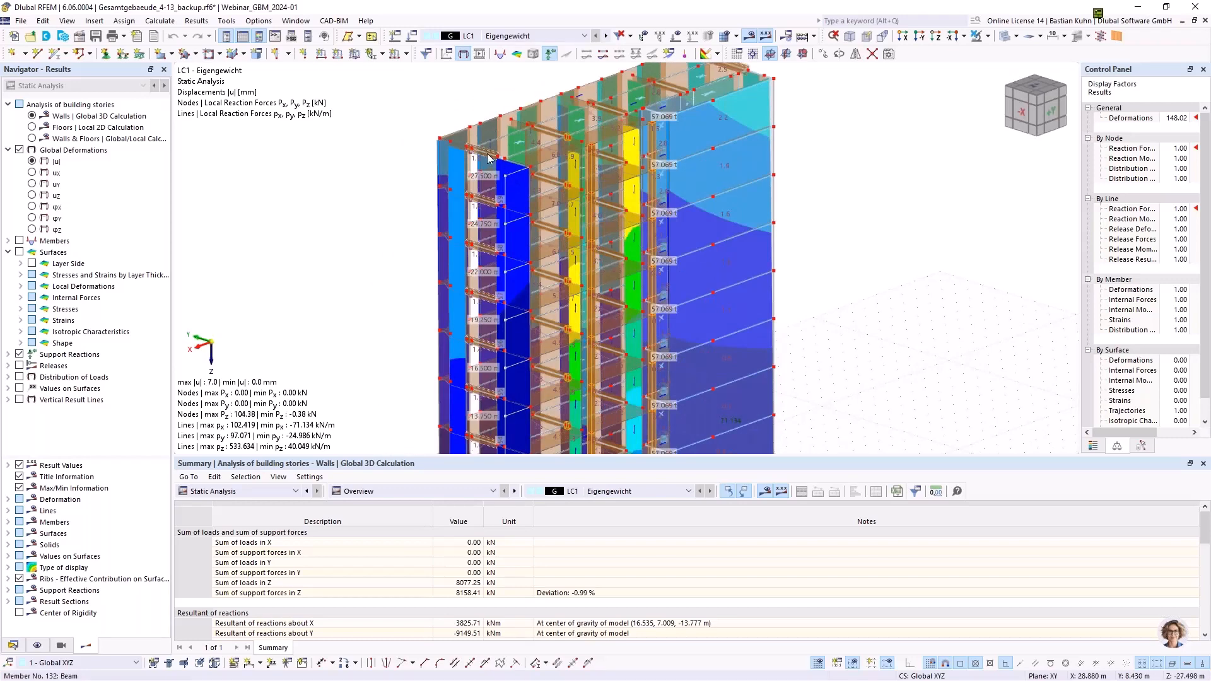
scroll(493, 160, "up", 2)
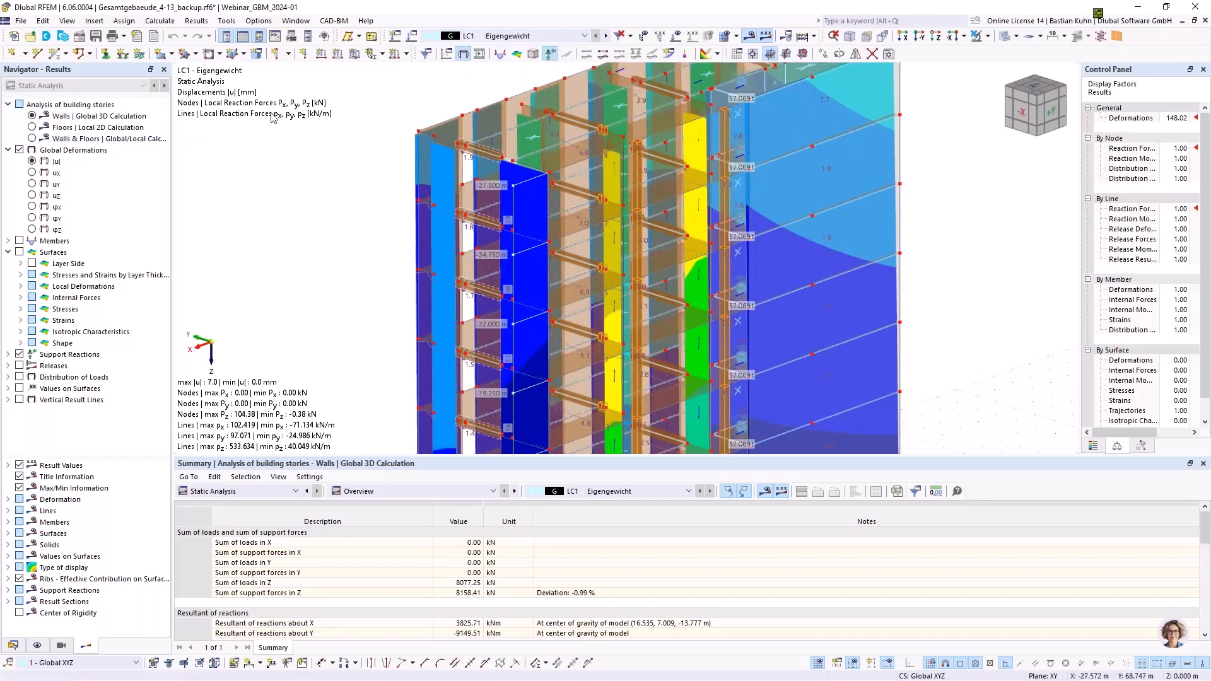
Step: Return to the floors' local 2D results, display the loads, and examine the line load at the top slab's corner
left_click(32, 128)
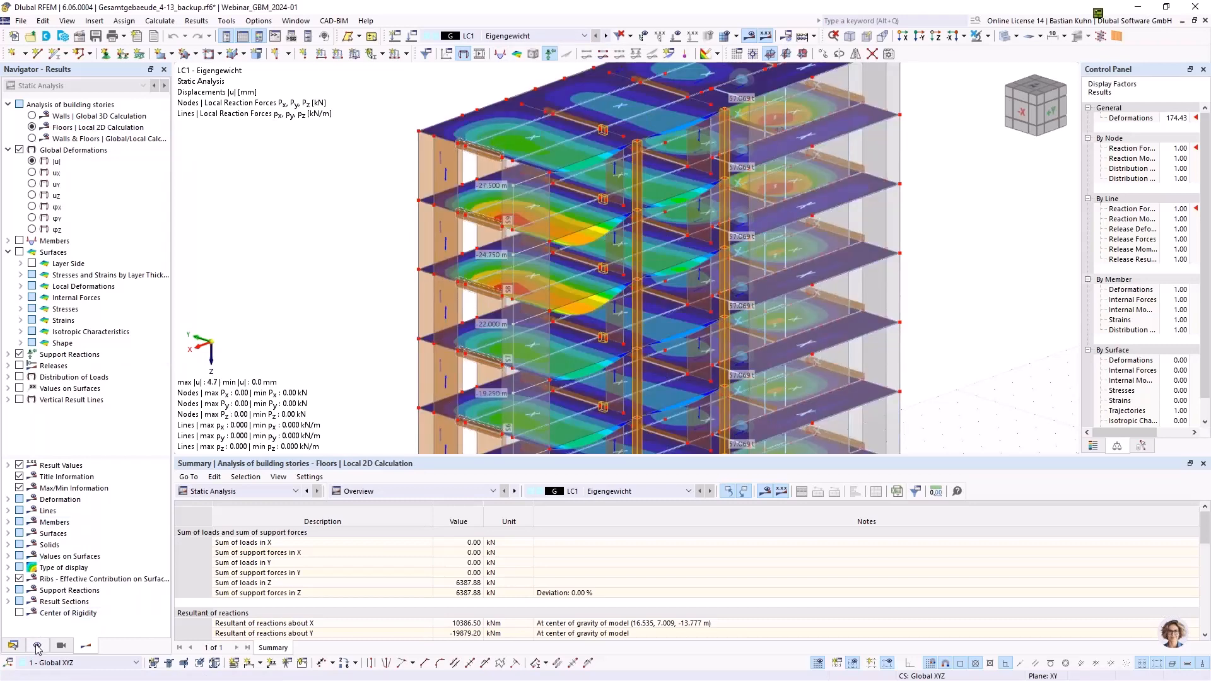
left_click(36, 645)
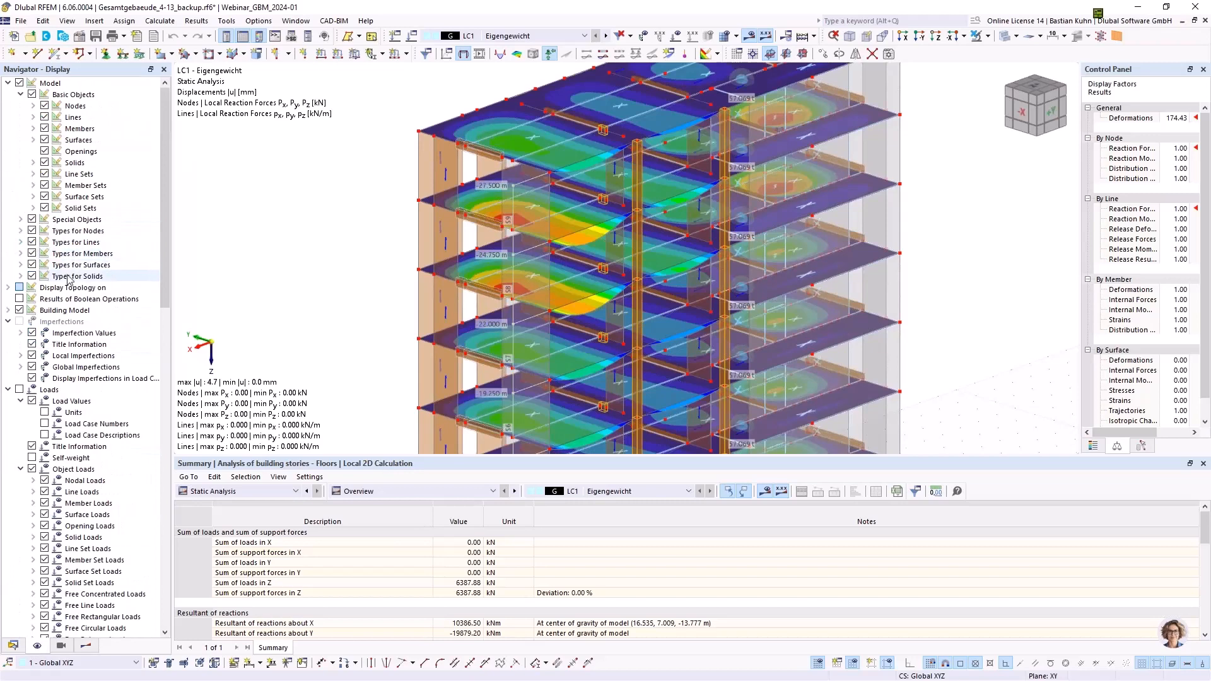
left_click(33, 140)
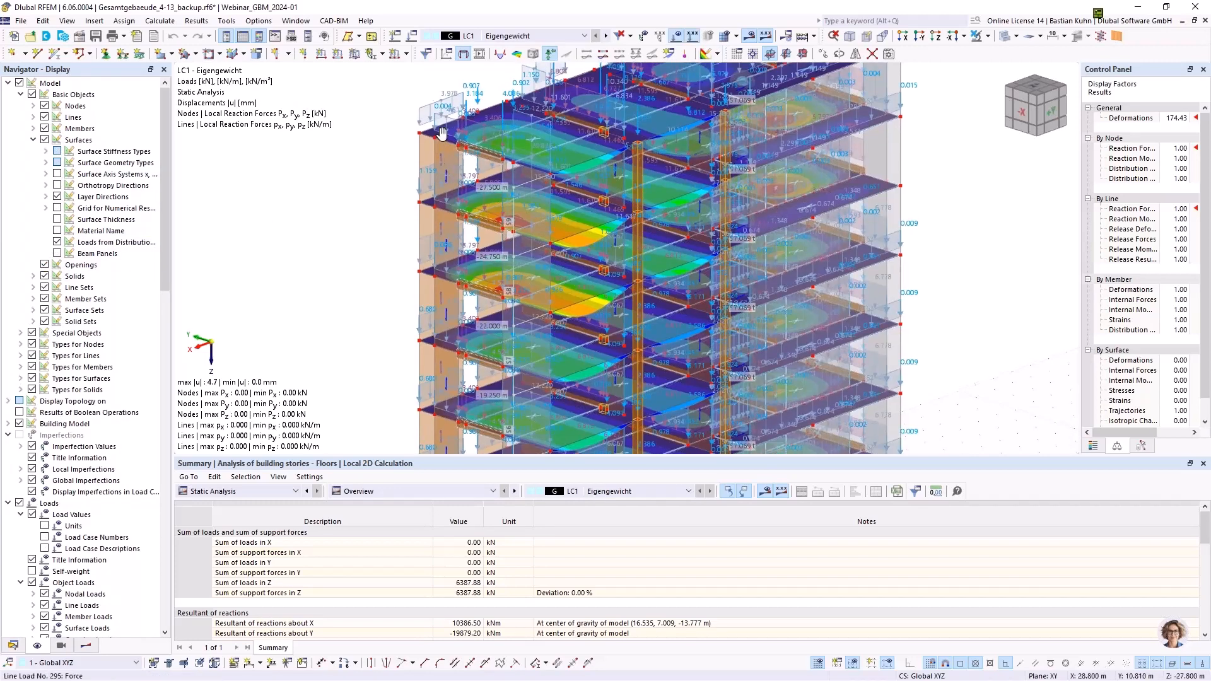
scroll(533, 153, "up", 5)
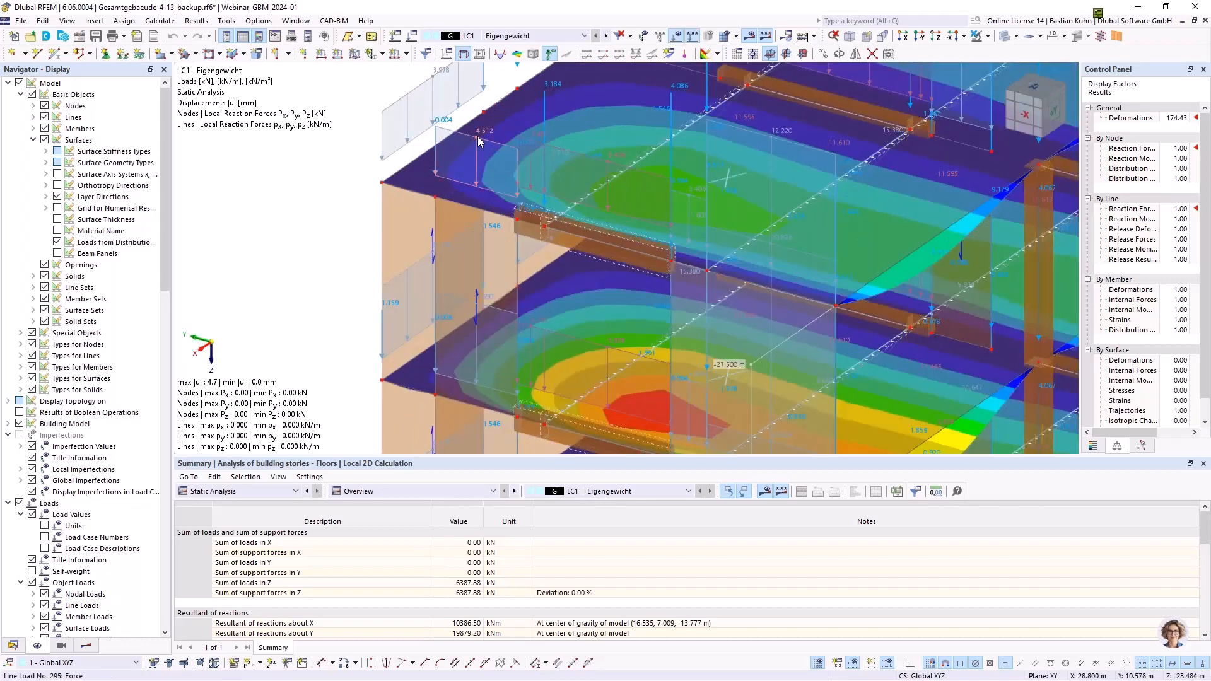
mouse_move(478, 142)
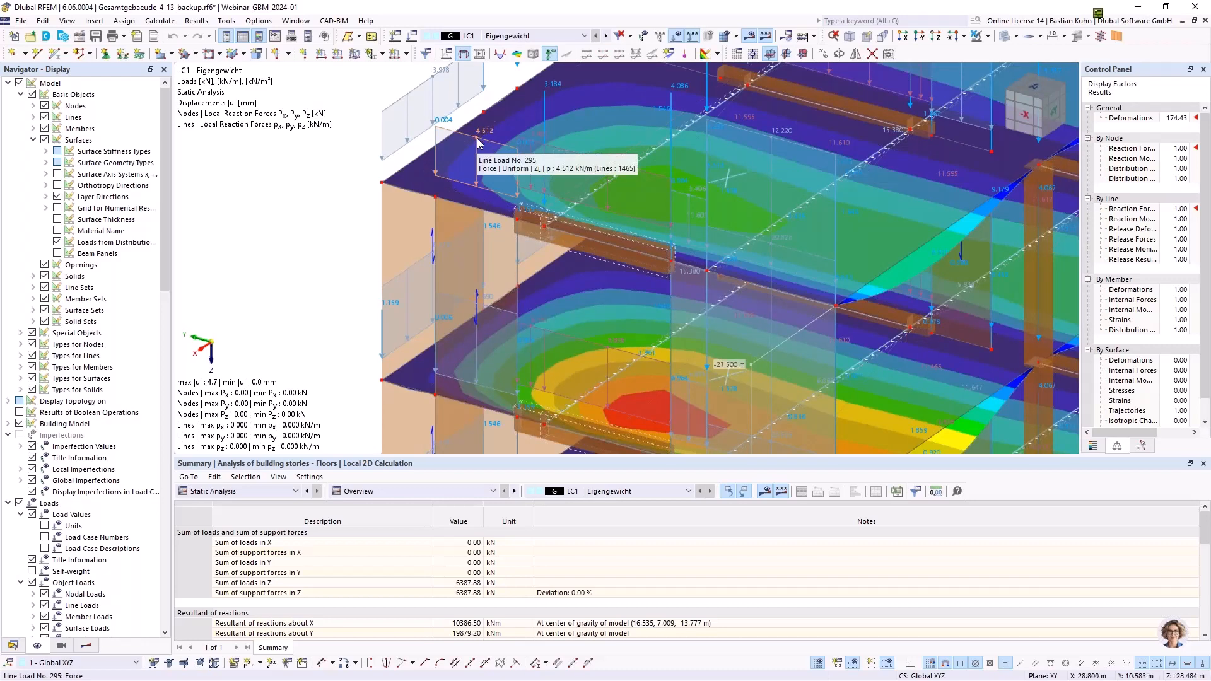
scroll(478, 142, "down", 6)
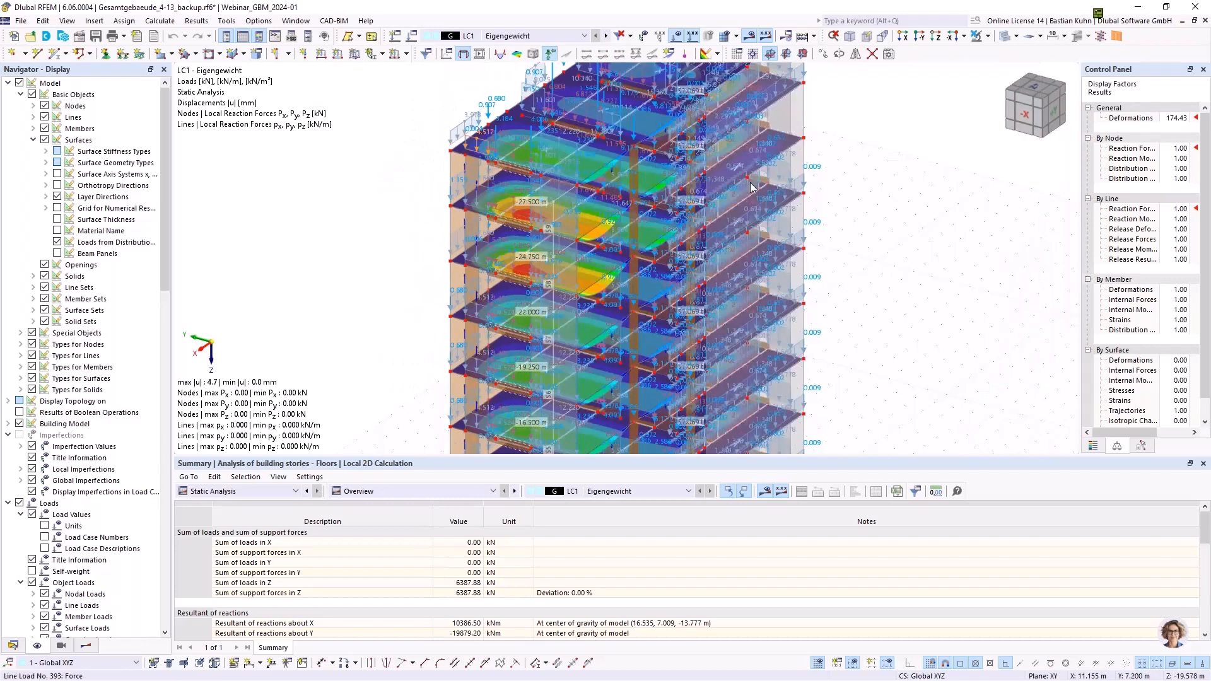
Step: View the building from -Y, hide the loads, and window-select the floor slabs of all storeys
left_click(919, 36)
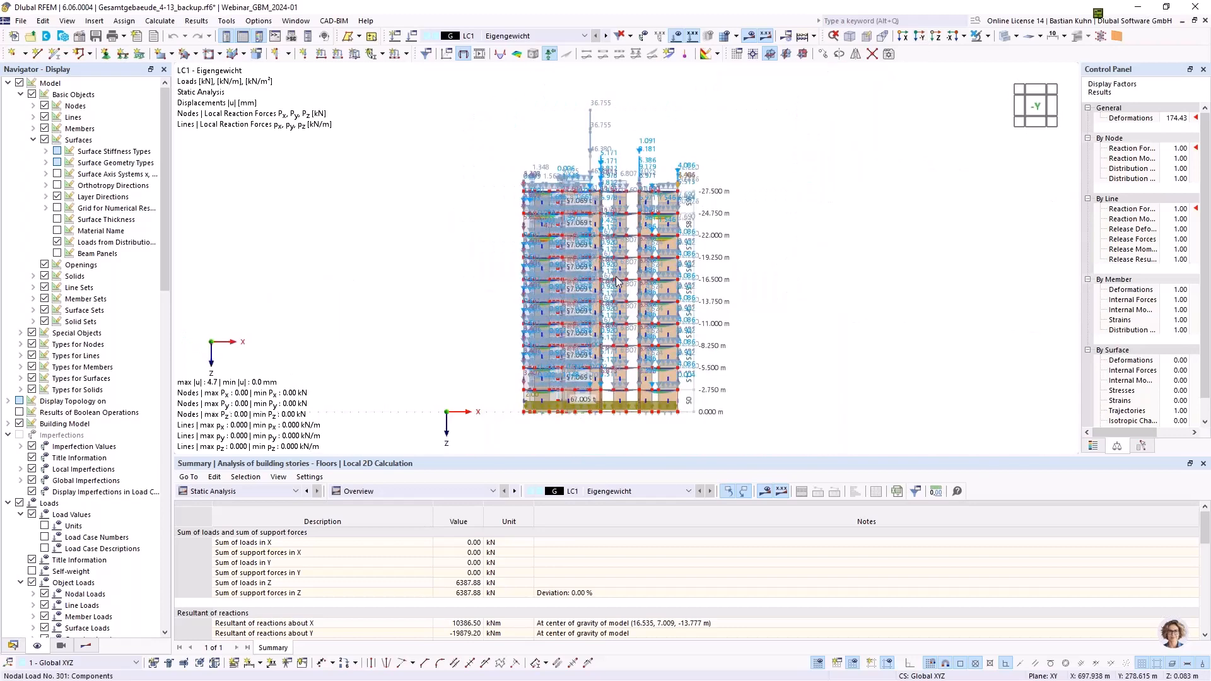
scroll(617, 282, "up", 4)
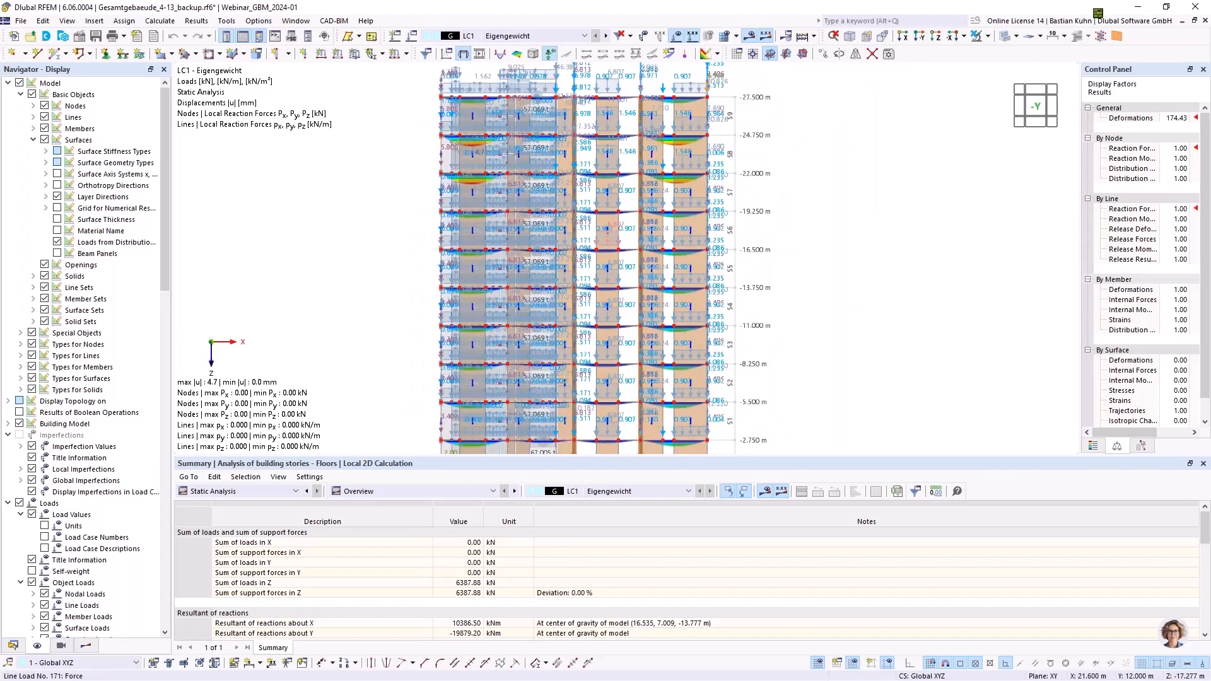
scroll(608, 239, "down", 4)
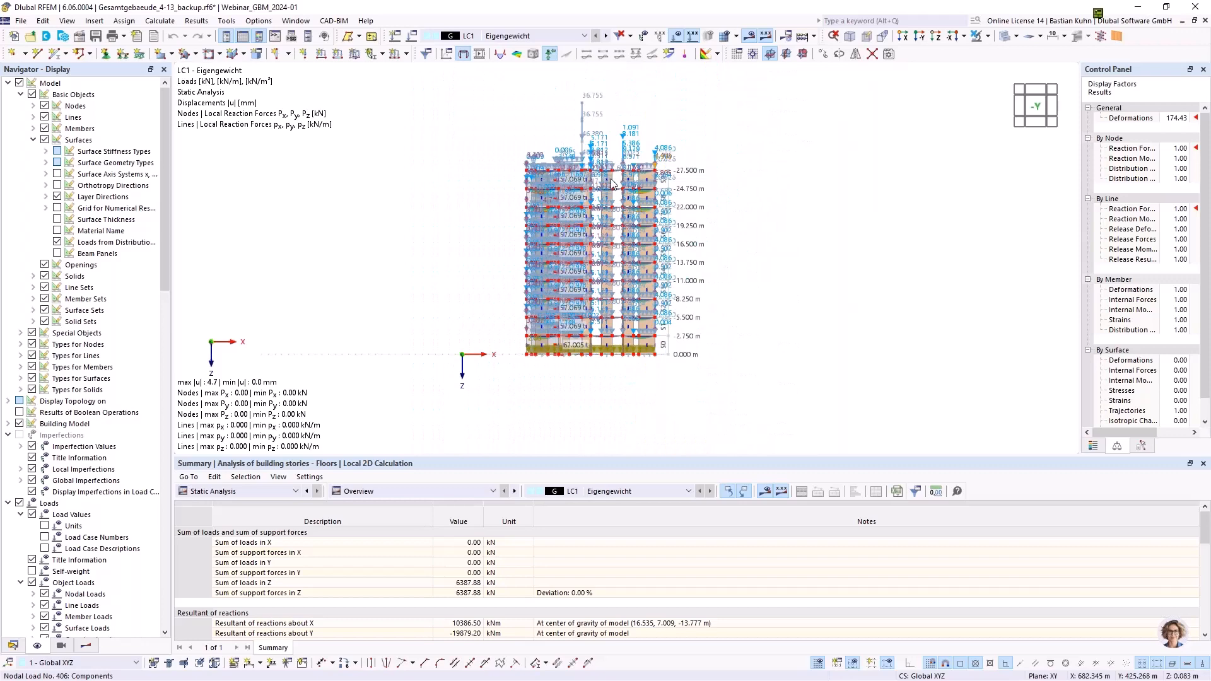
left_click(652, 54)
scroll(609, 186, "up", 3)
middle_click_drag(571, 170, 562, 120)
left_click_drag(621, 155, 628, 369)
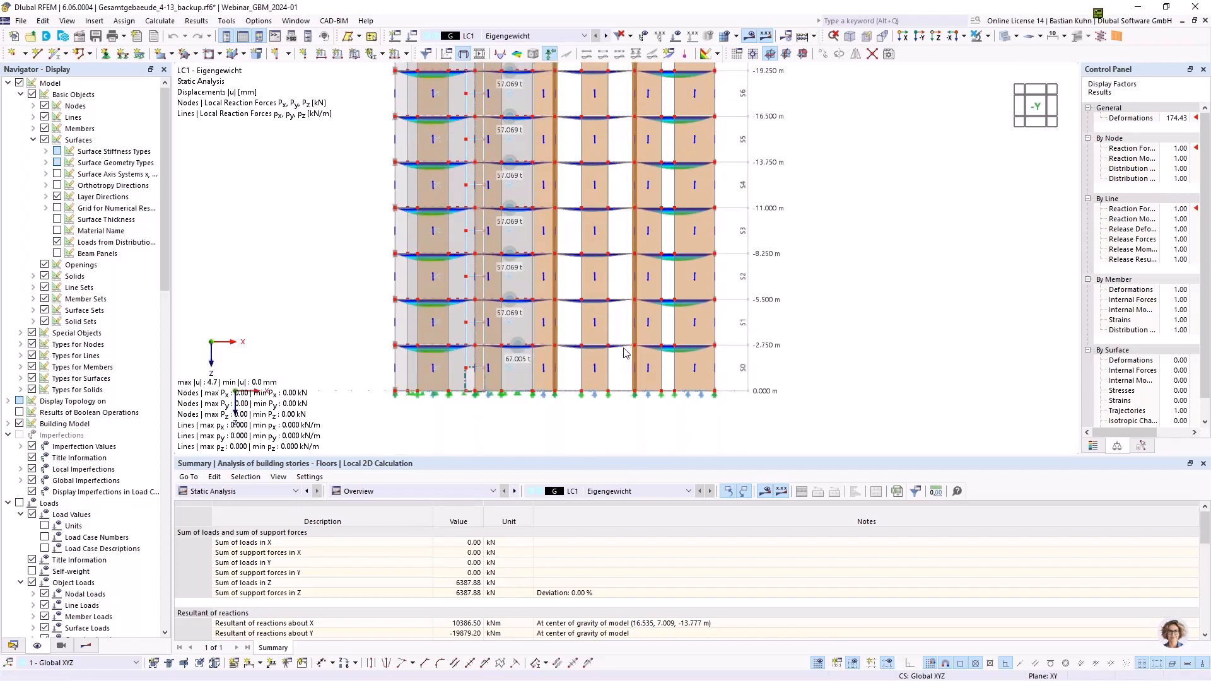
left_click_drag(618, 286, 611, 57)
left_click_drag(617, 71, 622, 135)
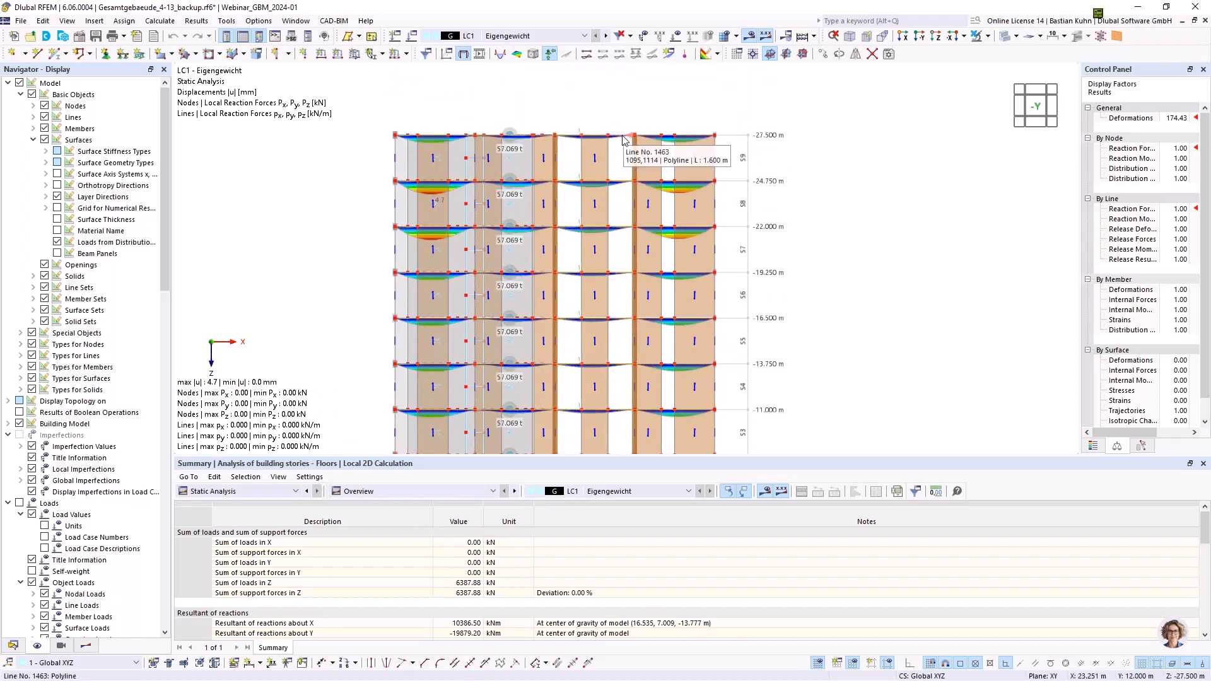
Step: Edit the selected floor slab surfaces together and set their load transfer direction to Isotropic | FEA
right_click(622, 136)
mouse_move(805, 181)
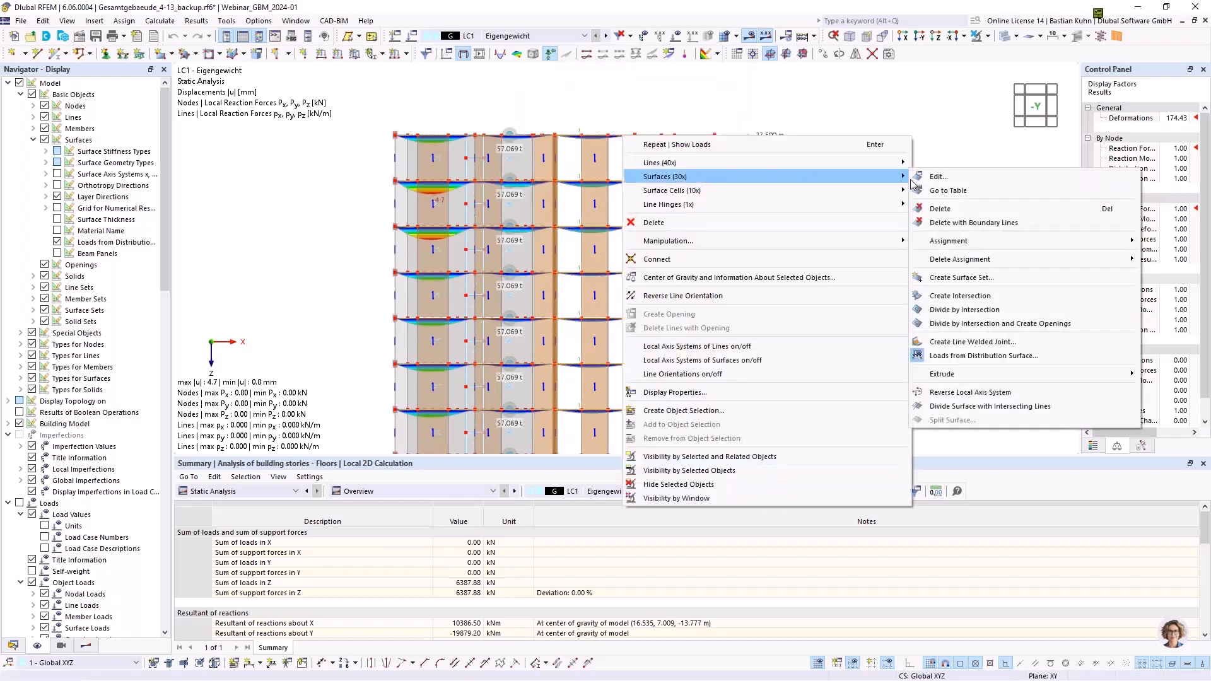
left_click(933, 177)
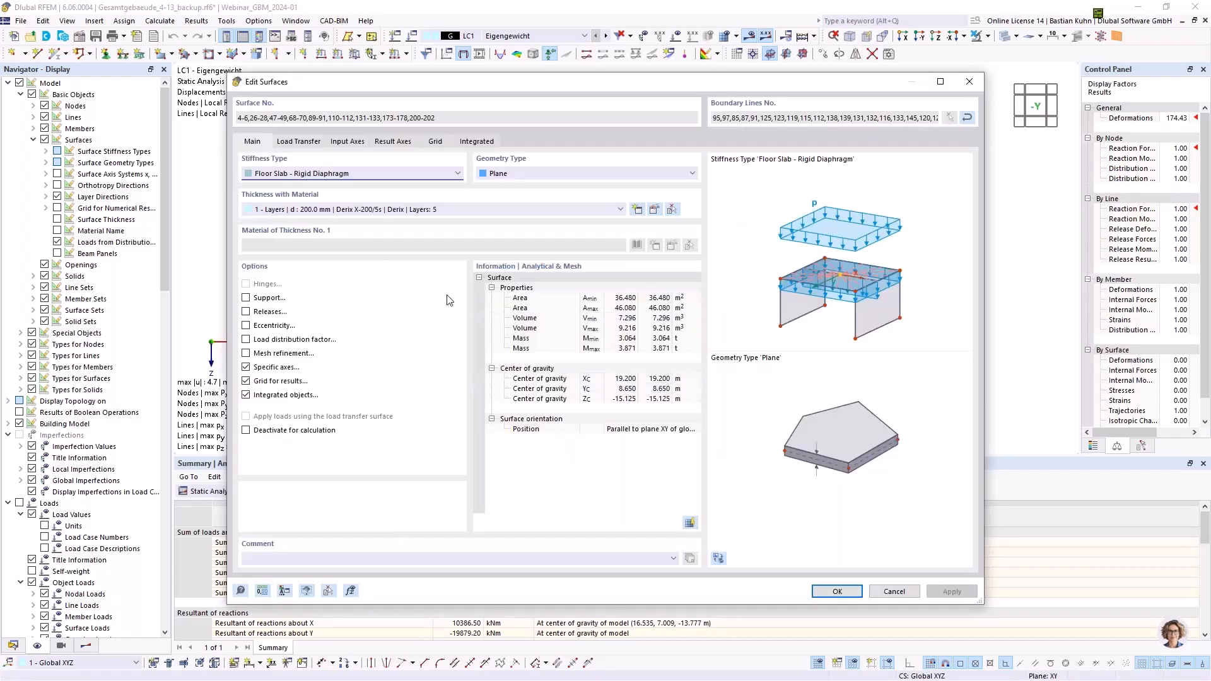
left_click(305, 143)
left_click(307, 189)
left_click(295, 202)
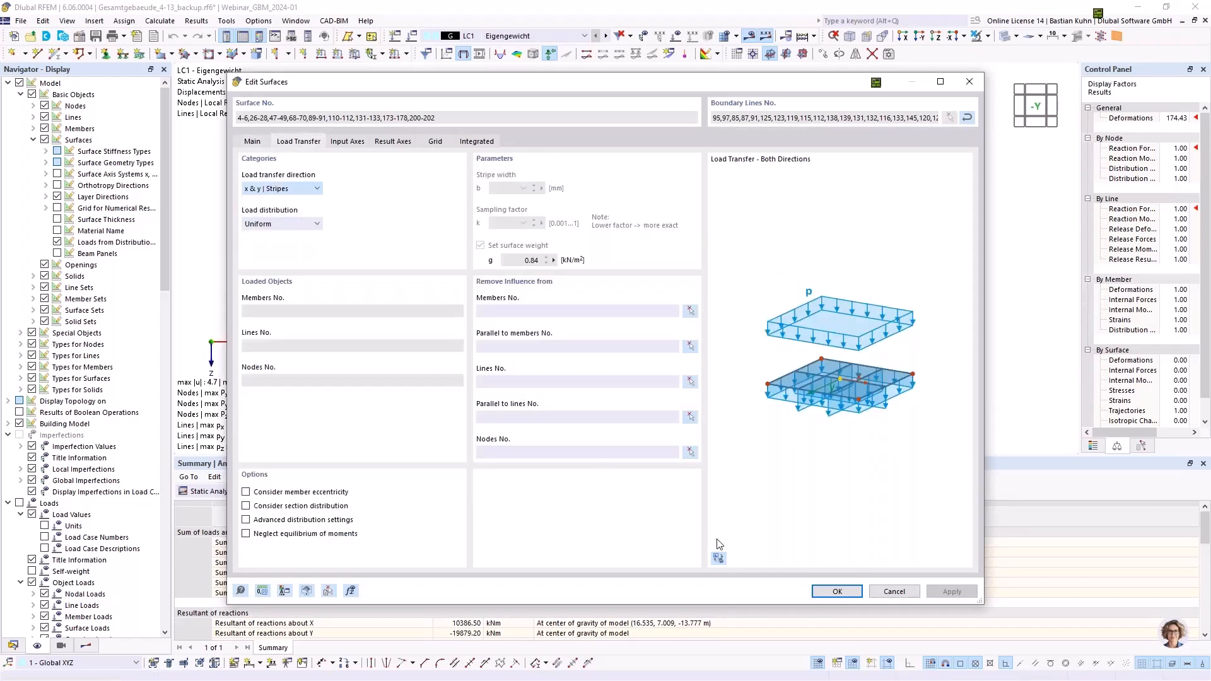
key("Down")
left_click(828, 593)
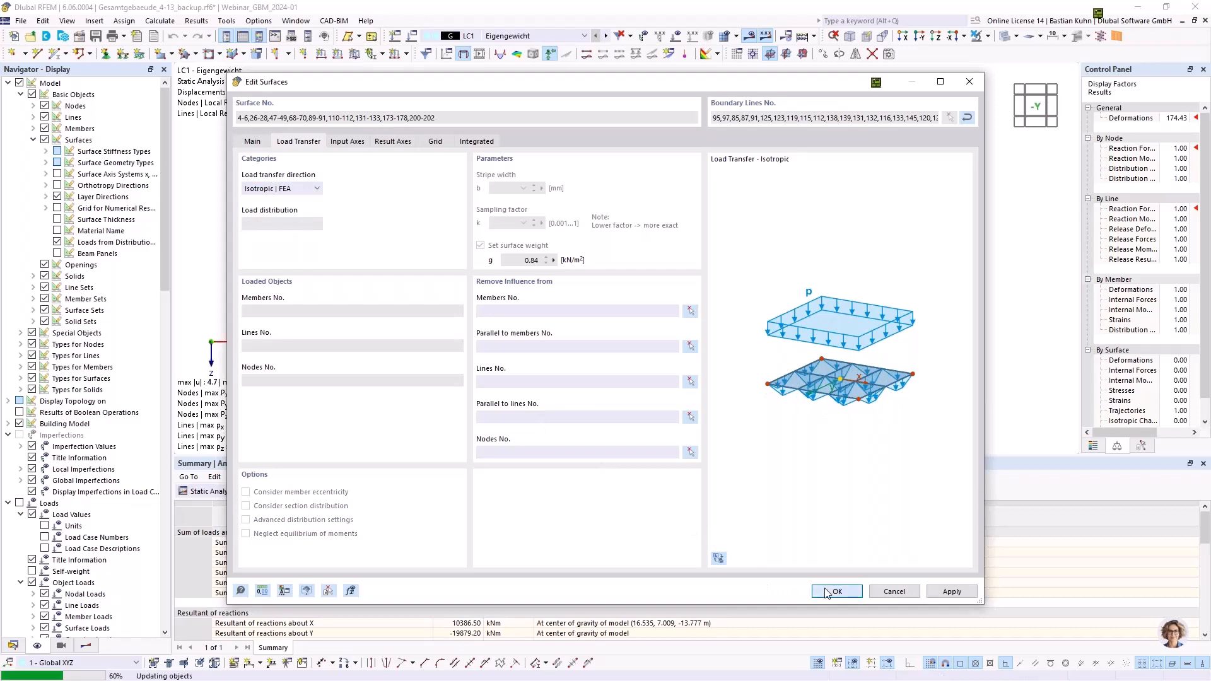
left_click(658, 401)
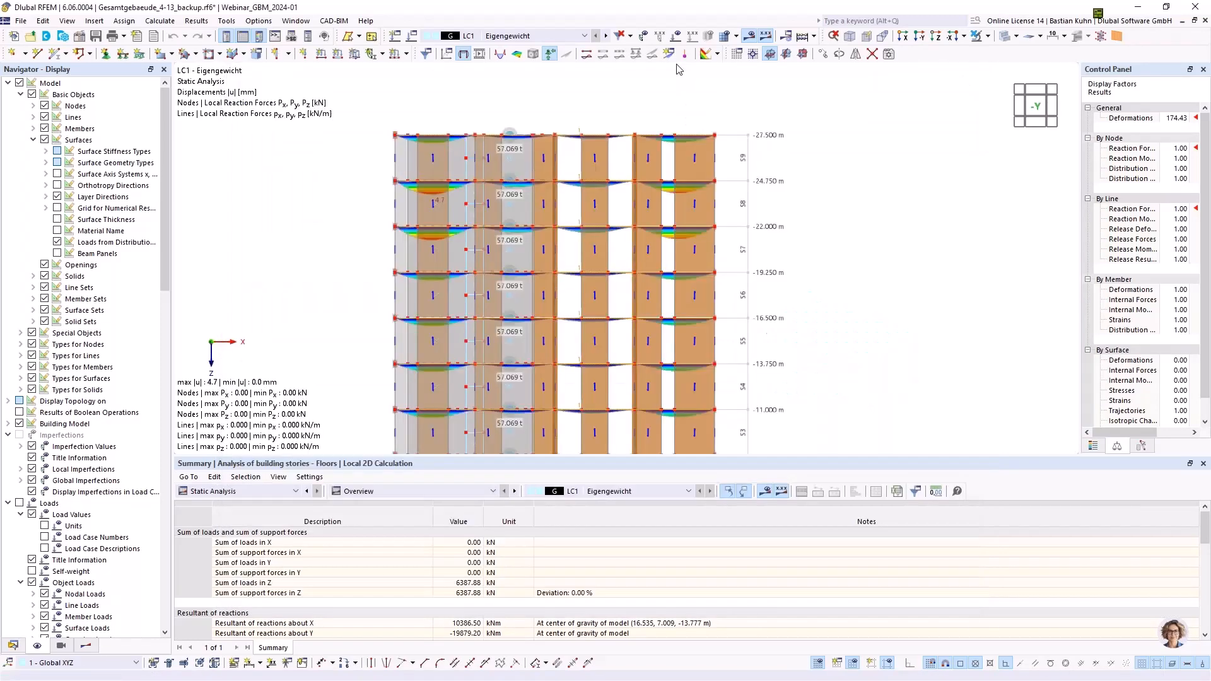
left_click(741, 38)
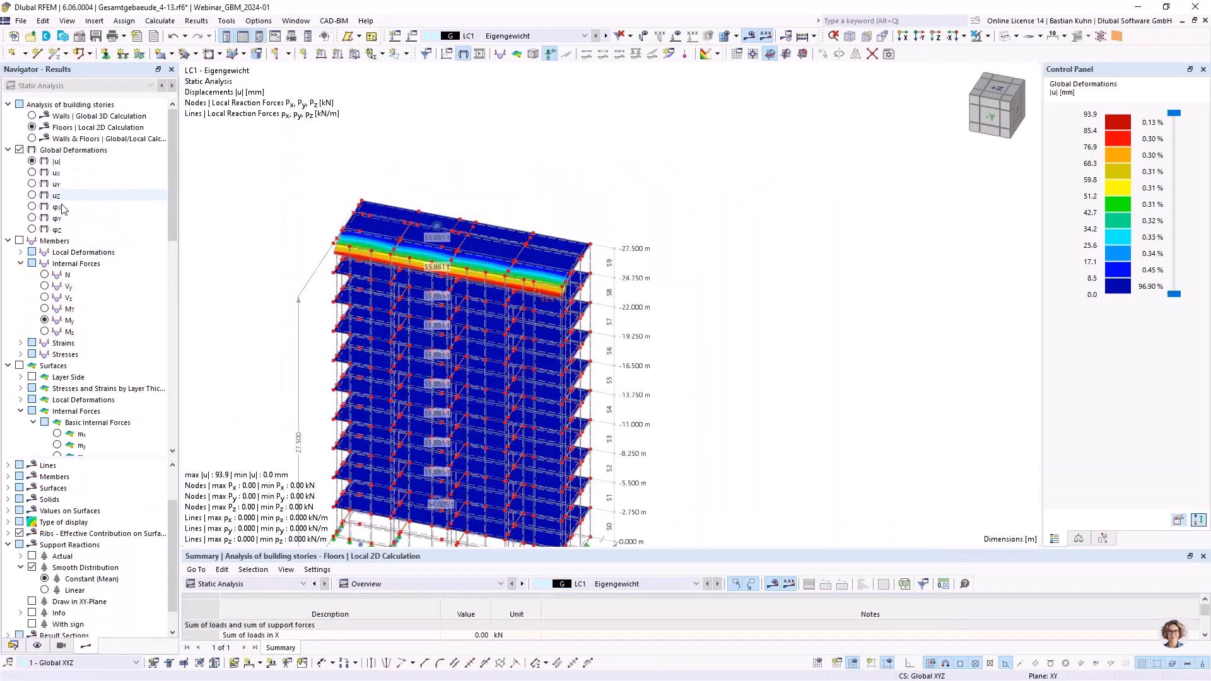
Step: Expand the building stories of the Gesamtgebaeude_4-13.rf6 model and review the modeling settings of stories 7 and 1
middle_click_drag(267, 258, 383, 152, "ctrl")
scroll(344, 200, "up", 1)
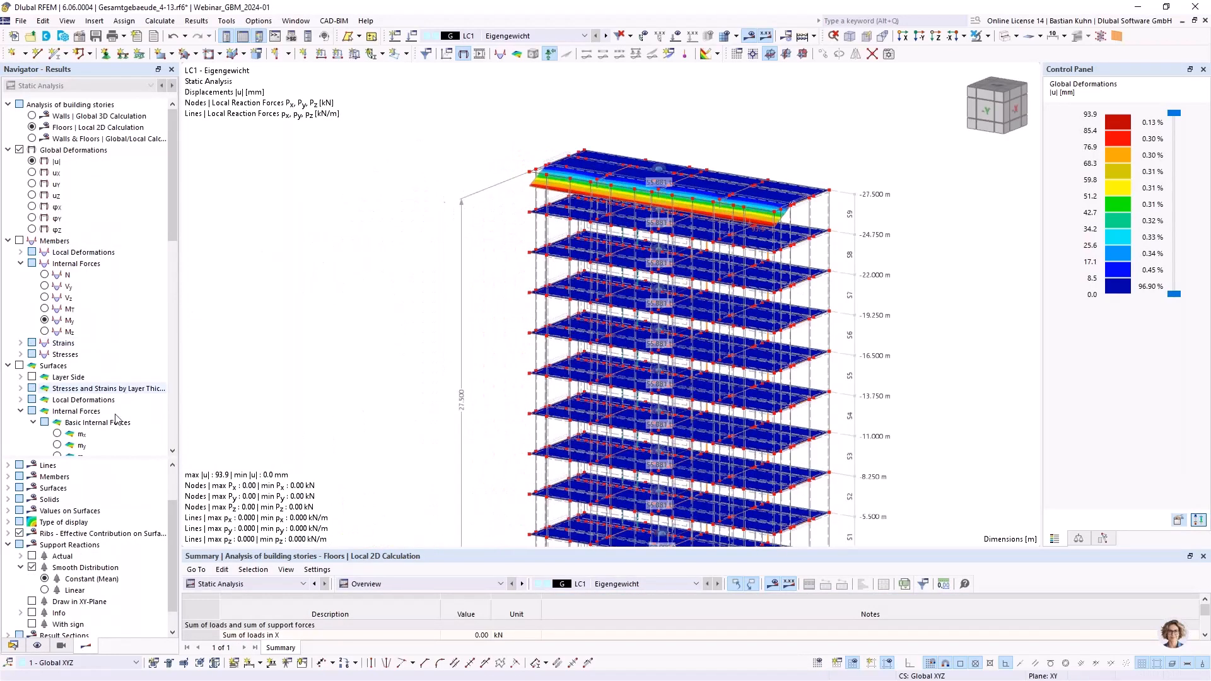
left_click(14, 646)
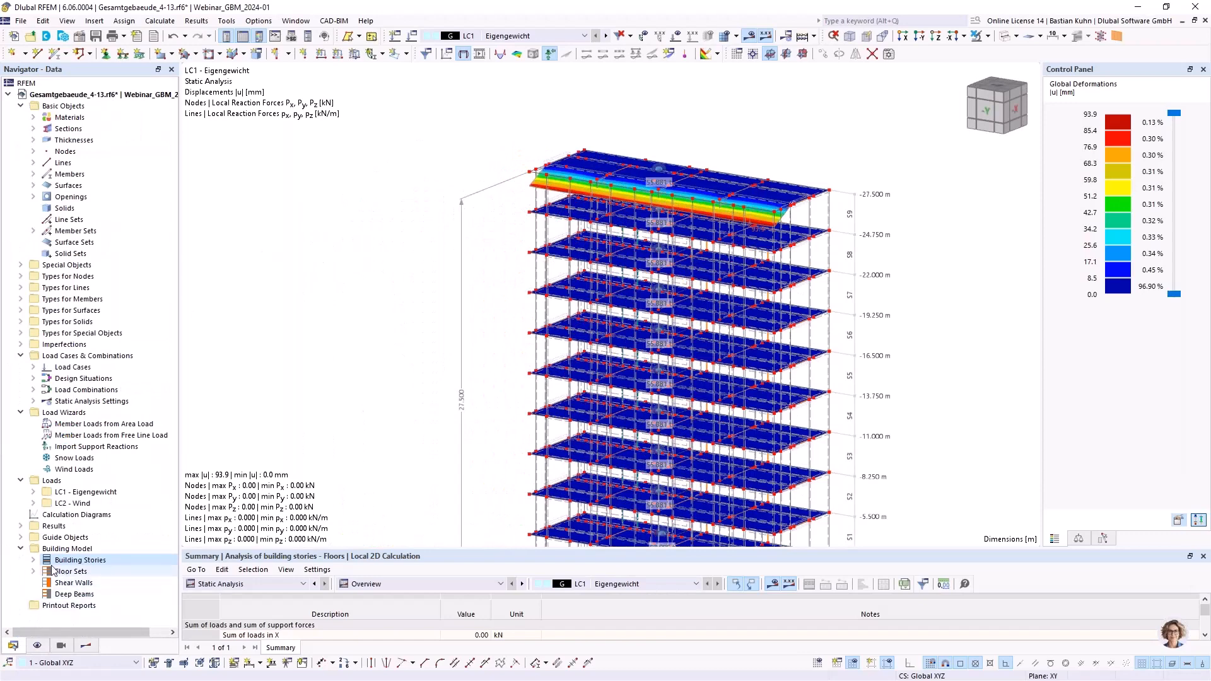
left_click(33, 560)
double_click(74, 573)
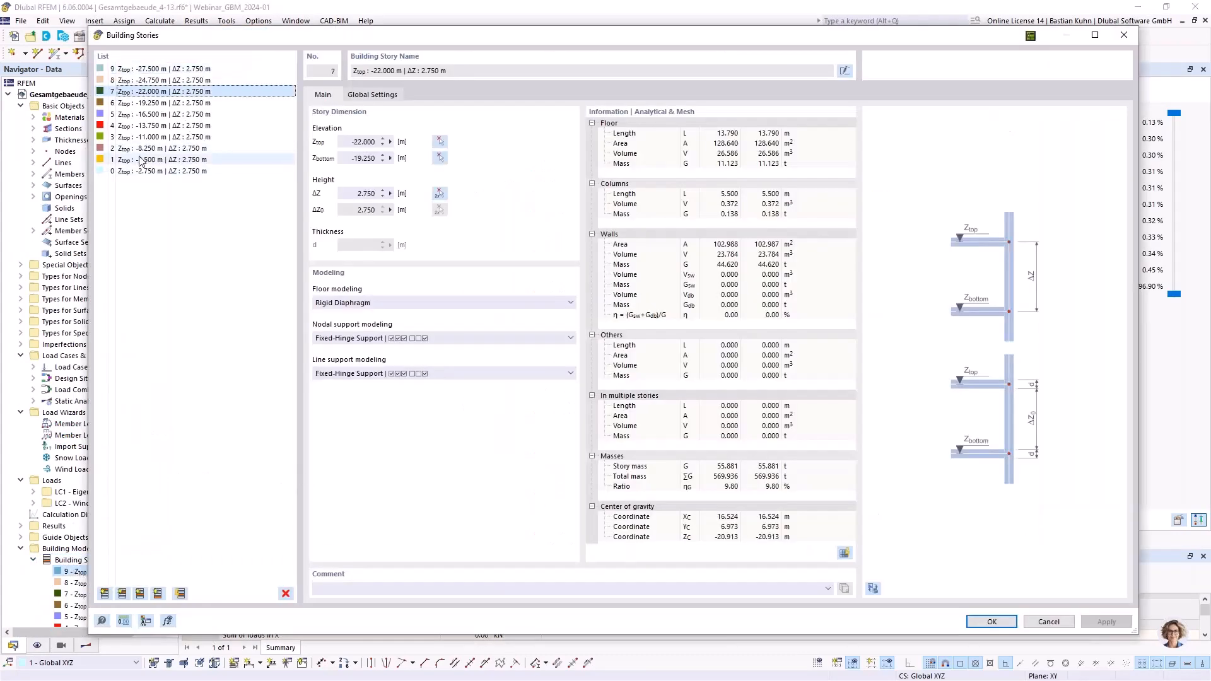
left_click(158, 159)
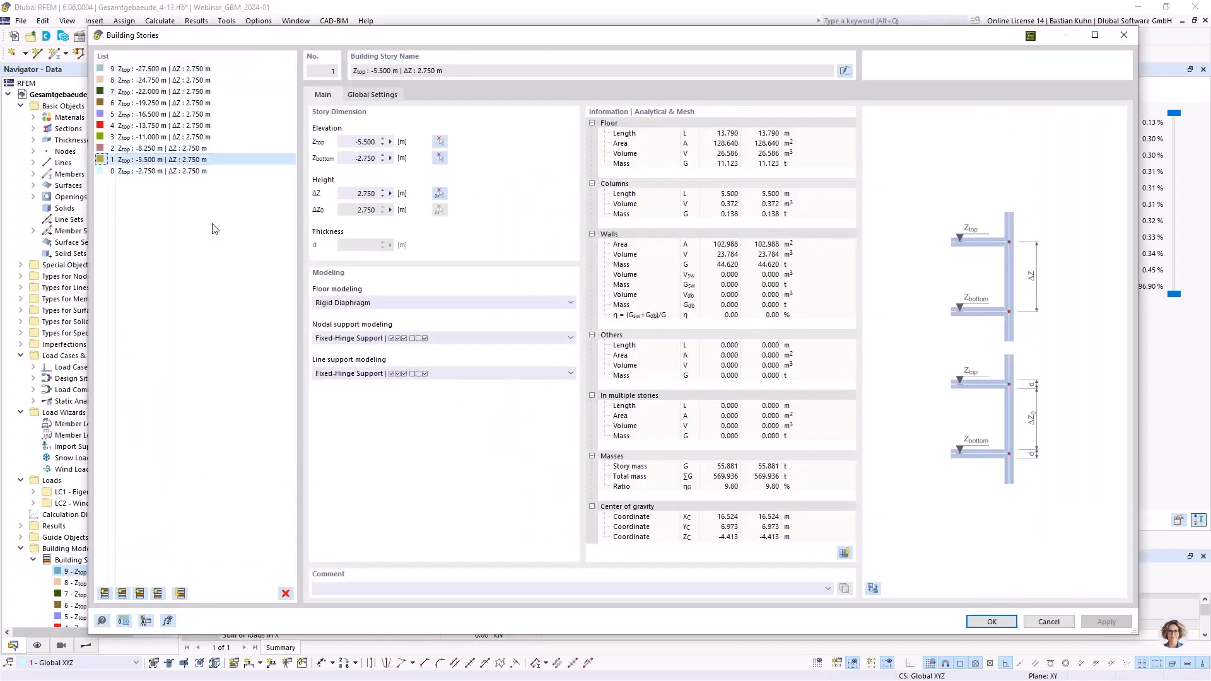
left_click(992, 622)
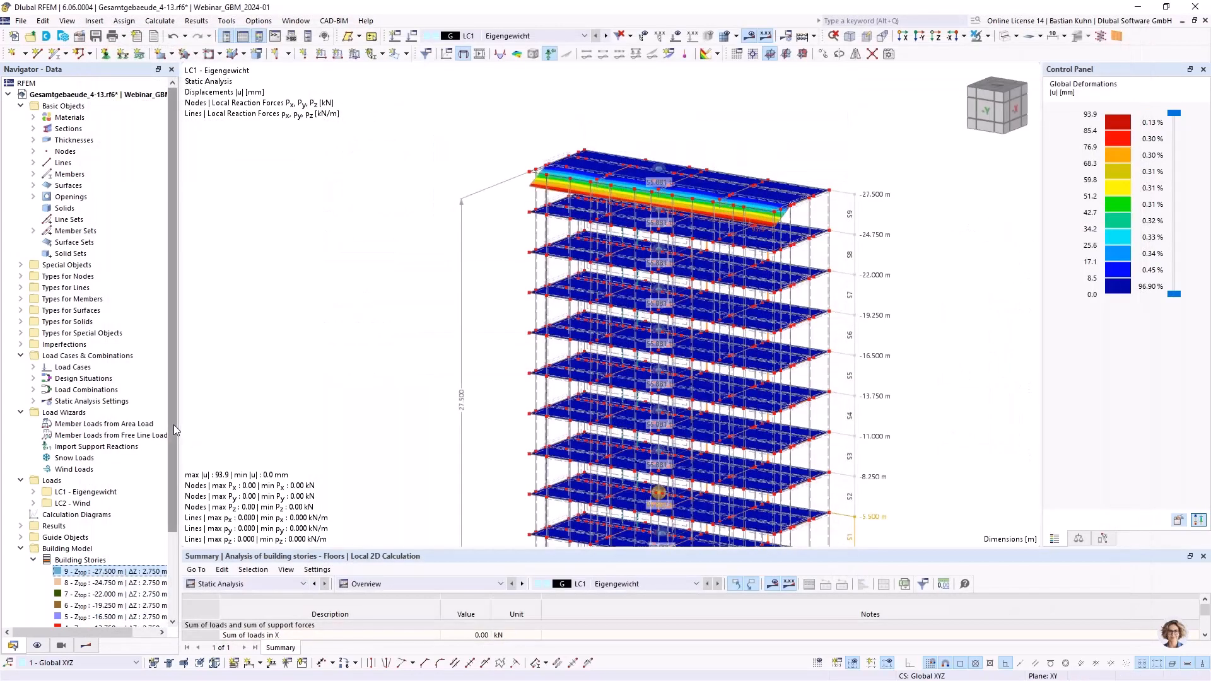
Step: Create a new shear wall in the Building Model and start the graphical selection of its surfaces
scroll(164, 431, "down", 3)
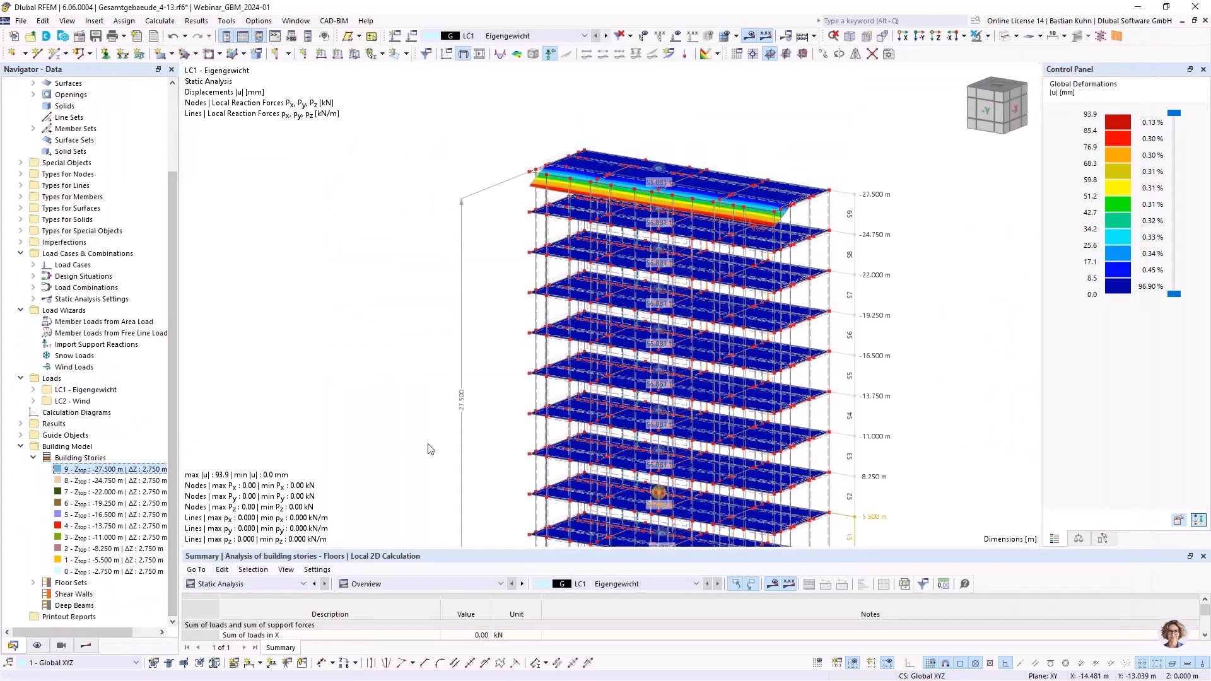
middle_click_drag(429, 424, 673, 372)
scroll(489, 443, "up", 1)
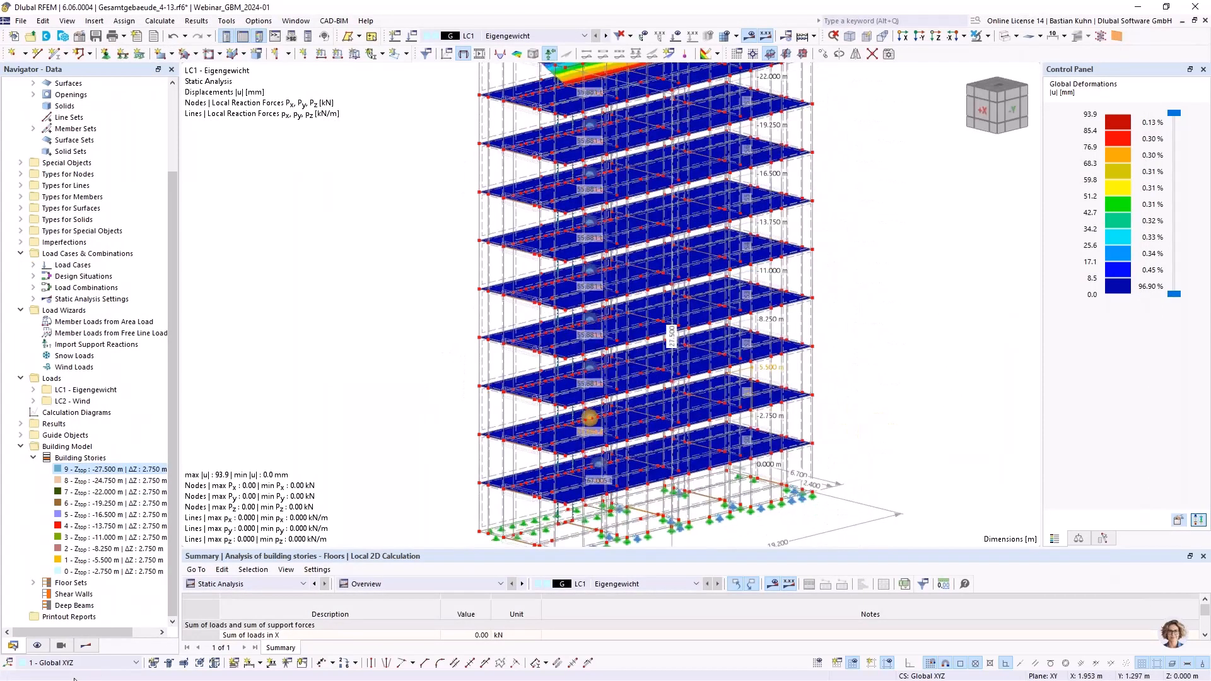
right_click(71, 596)
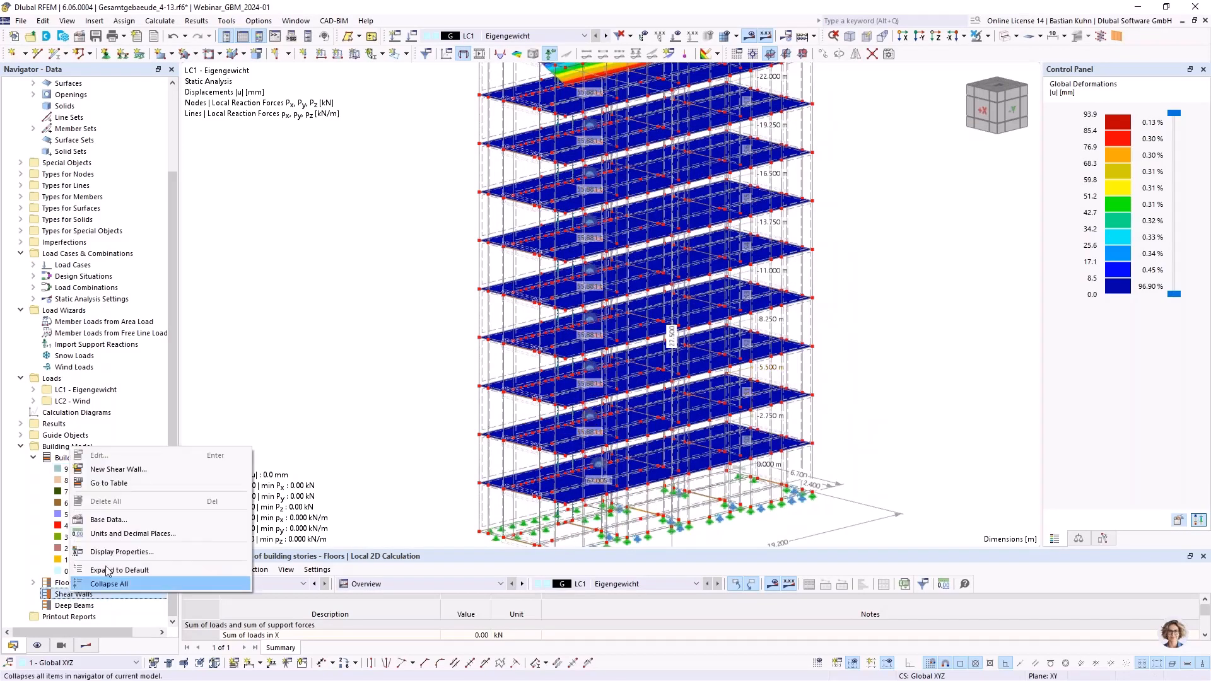
left_click(116, 470)
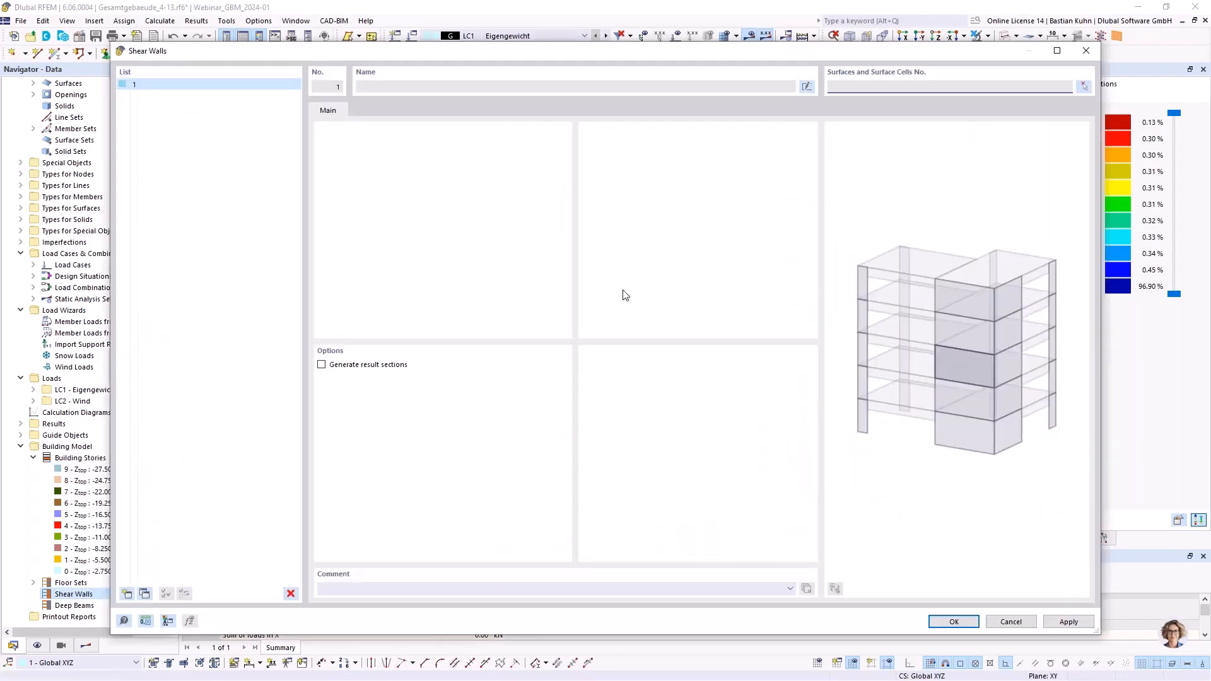
left_click(1083, 86)
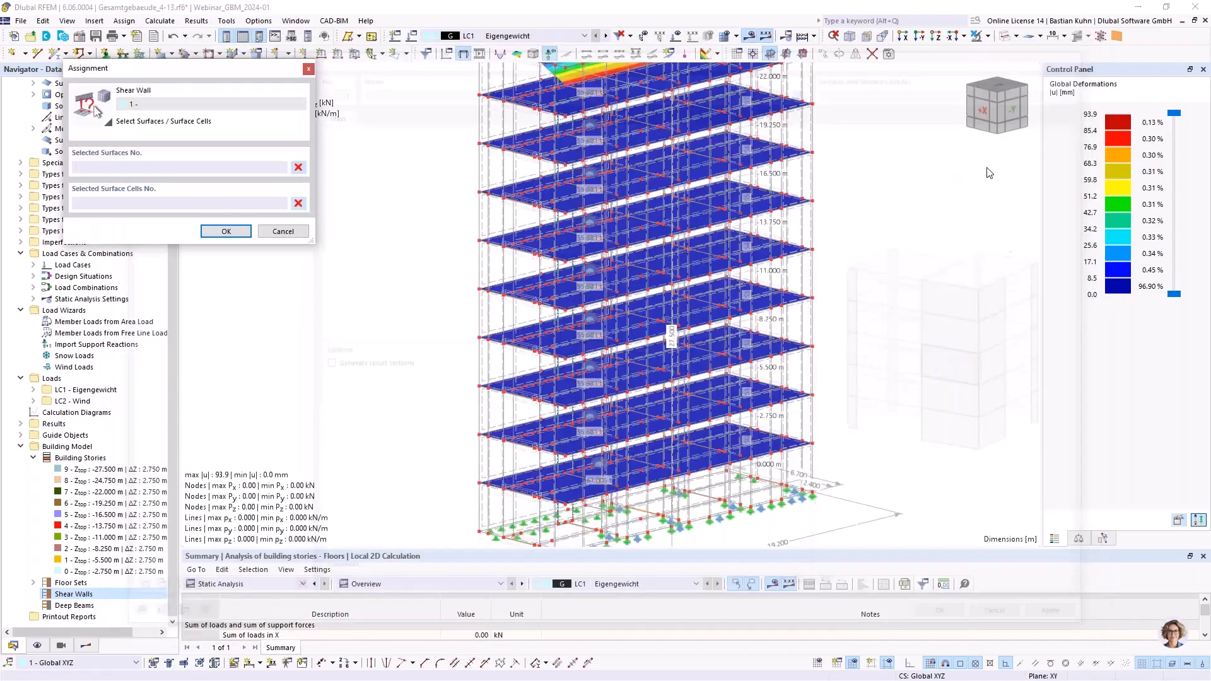
Step: Select the stacked corner wall surfaces 22, 43, 64, 85, 106, 127, 148, 169, 193 and 217 for shear wall 1
left_click(500, 512)
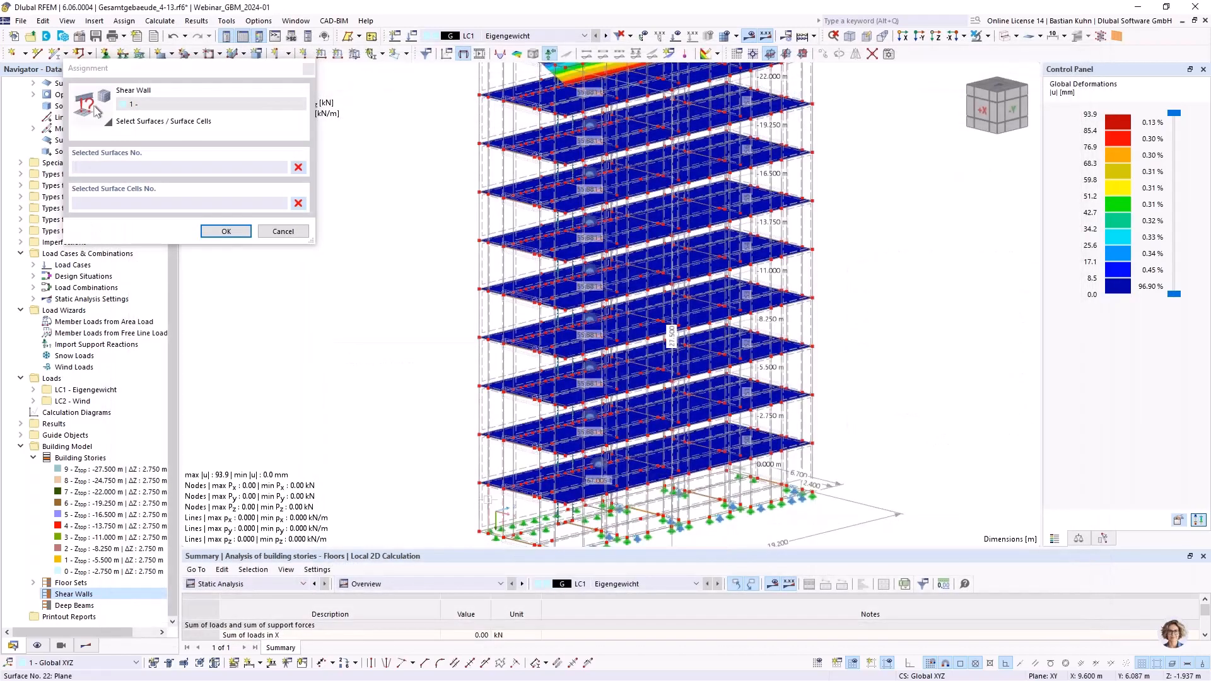
left_click(499, 456)
left_click(497, 420)
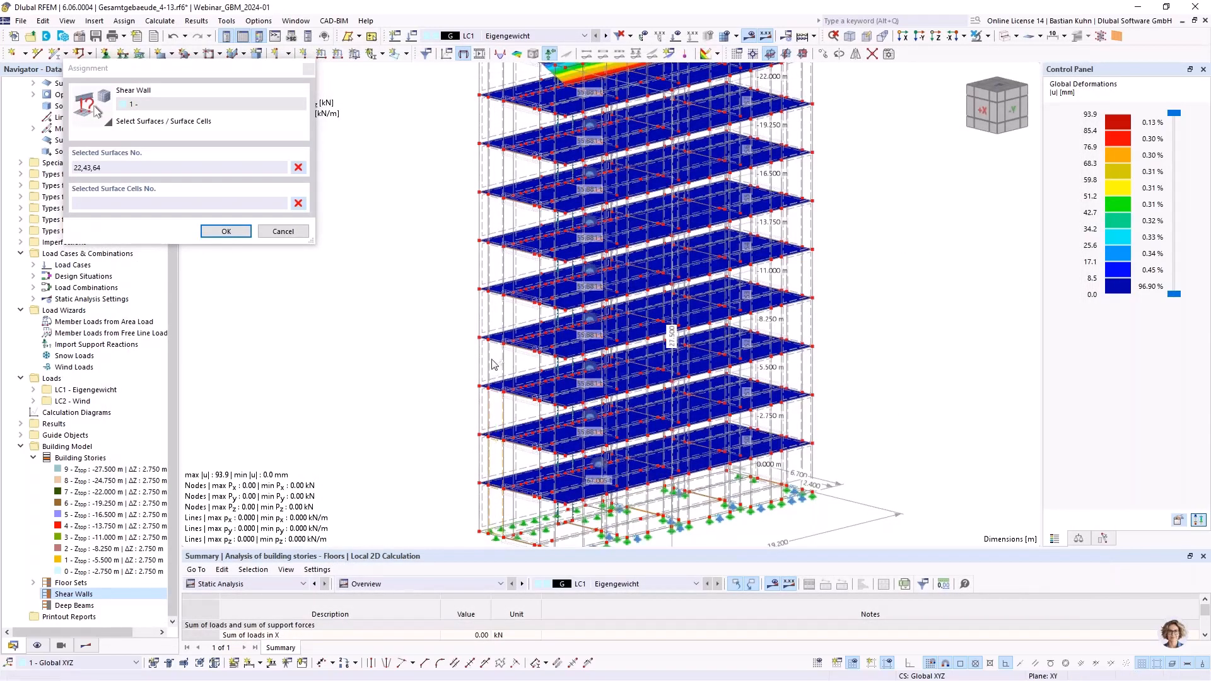
left_click(498, 369)
left_click(496, 322)
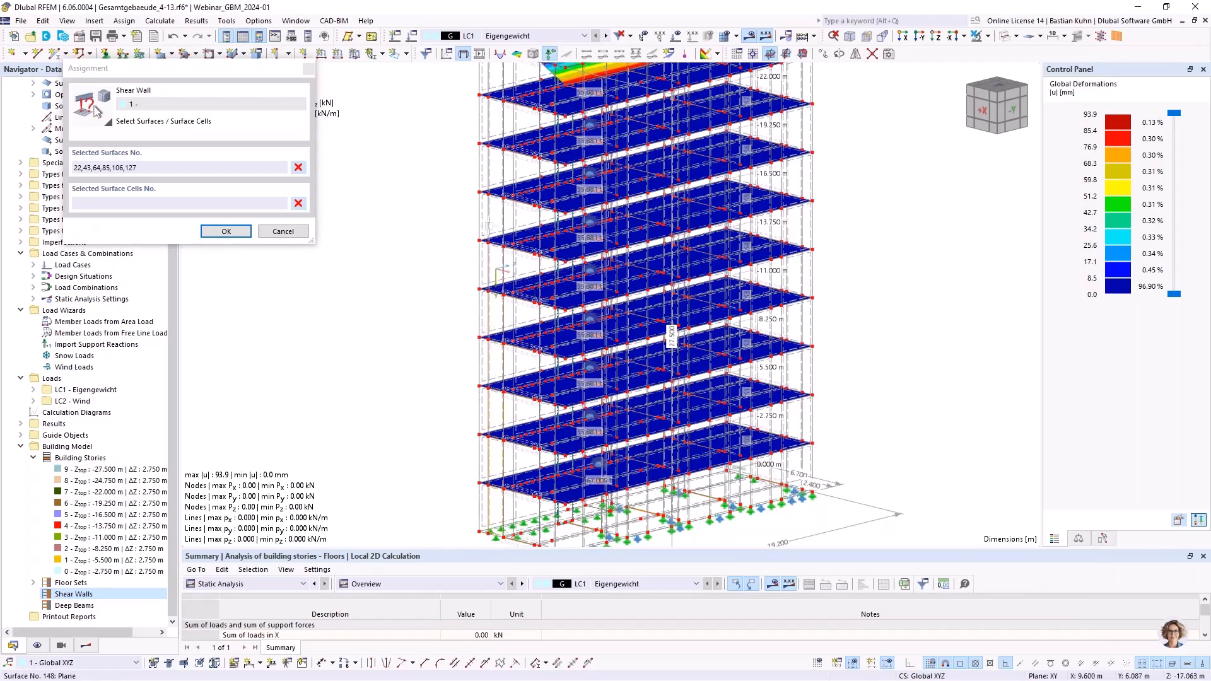
left_click(489, 226)
middle_click_drag(489, 226, 522, 330, "ctrl")
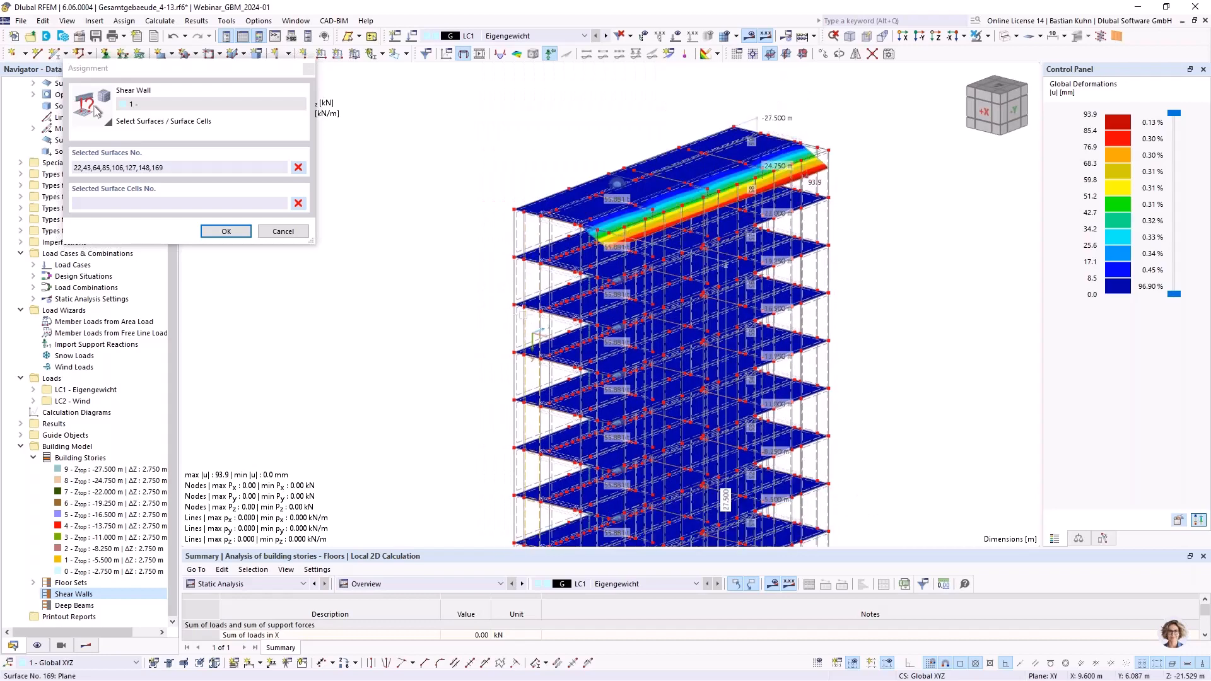
scroll(524, 281, "up", 4)
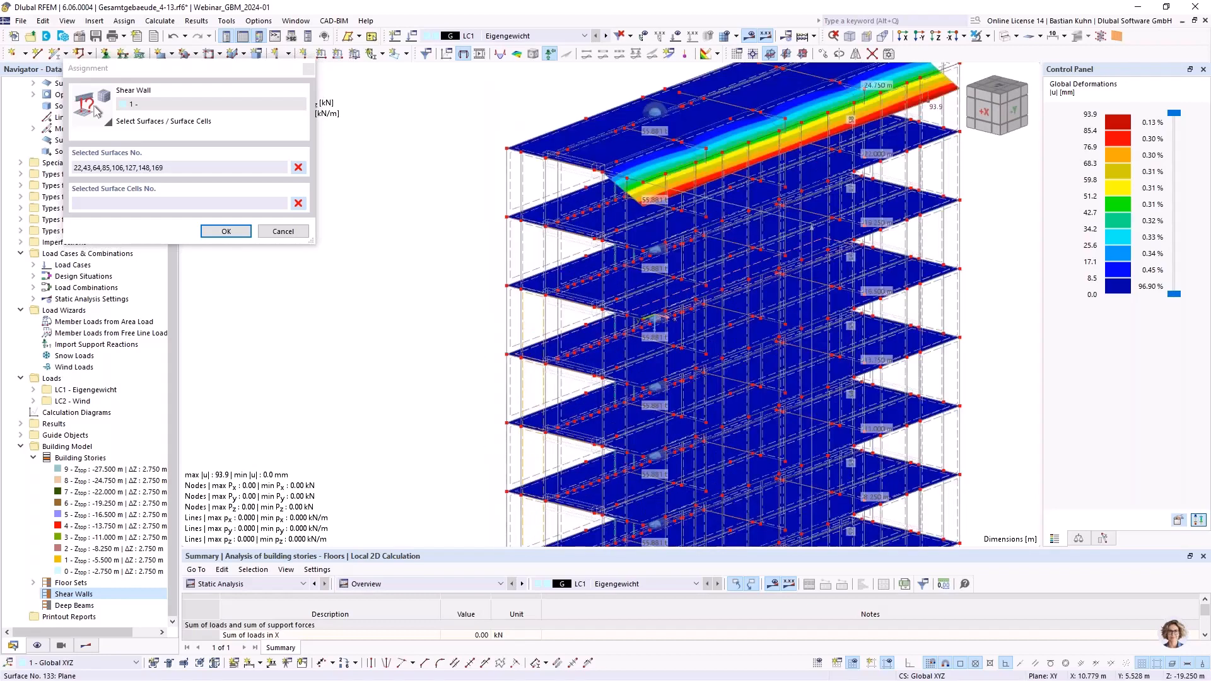
left_click(514, 220)
left_click(514, 165)
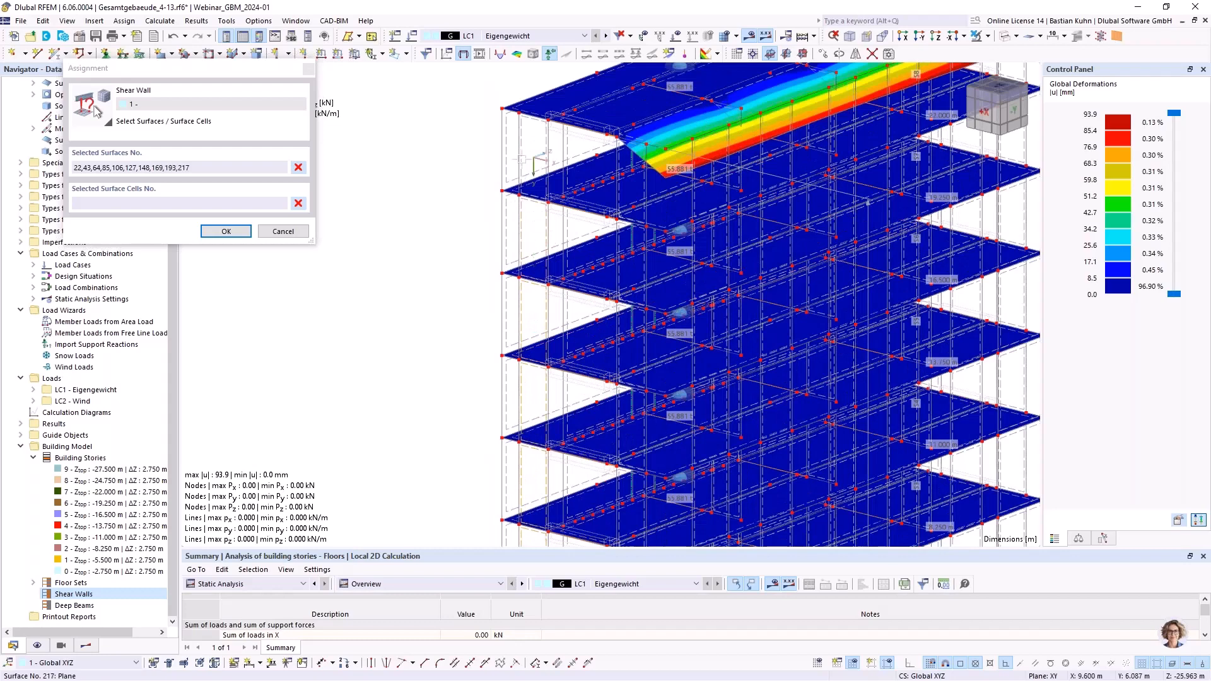
Step: Create shear wall 1 from surfaces 22,43,64,85,106,127,148,169,193,217 and have result sections generated for it
left_click(230, 234)
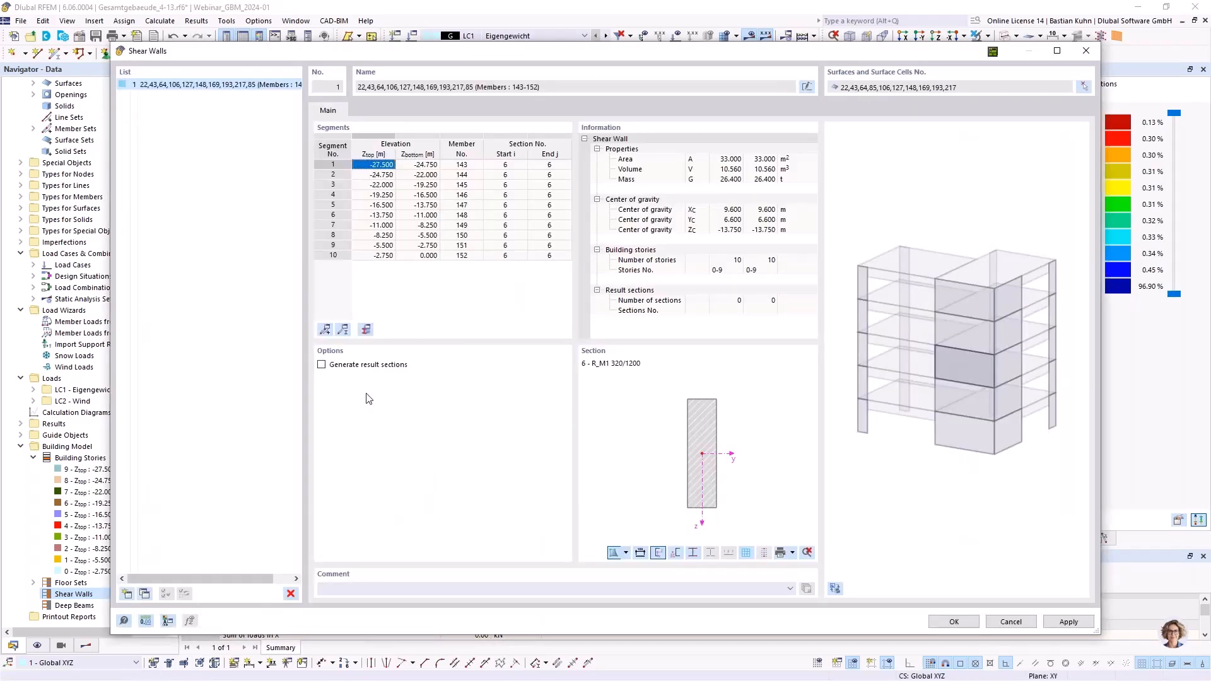
left_click(323, 366)
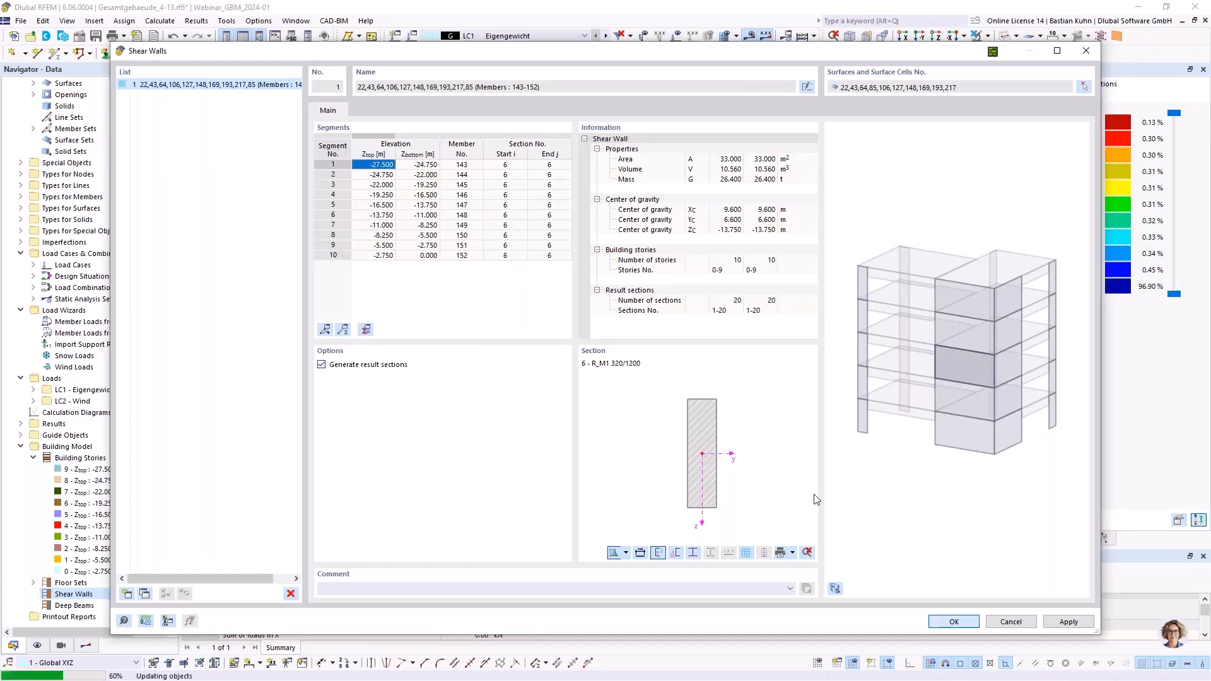
left_click(659, 400)
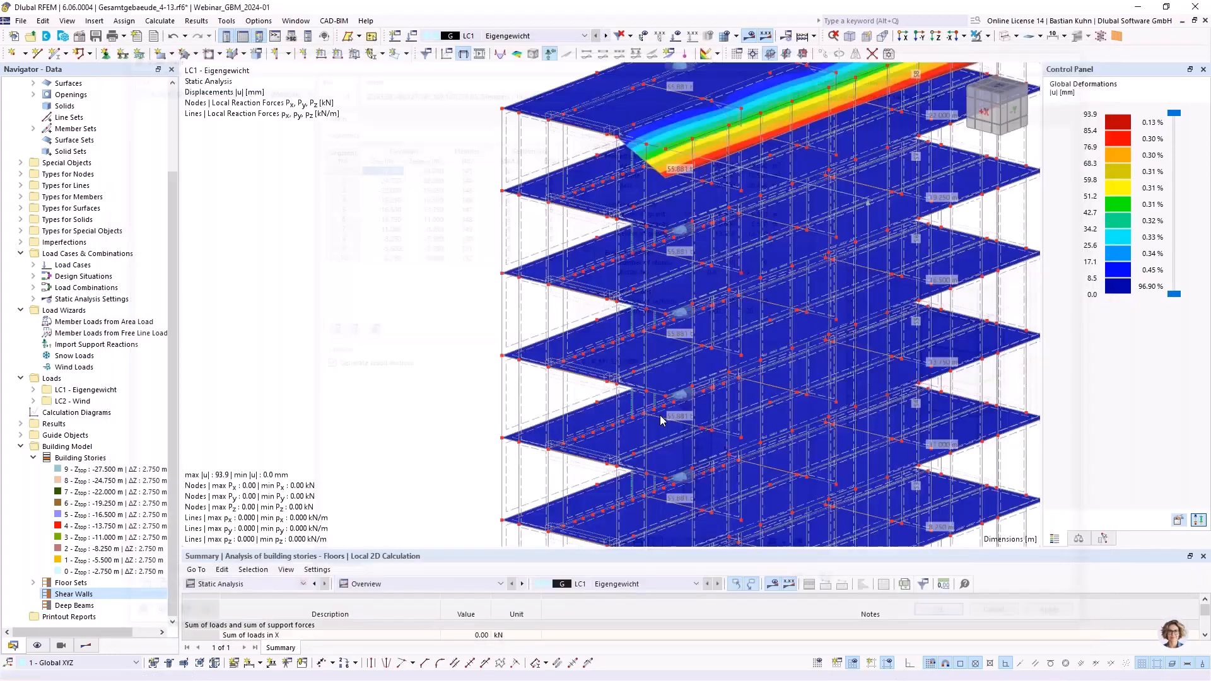
Step: Start a new deep beam and begin choosing its surfaces or surface cells graphically in the model
scroll(728, 365, "down", 3)
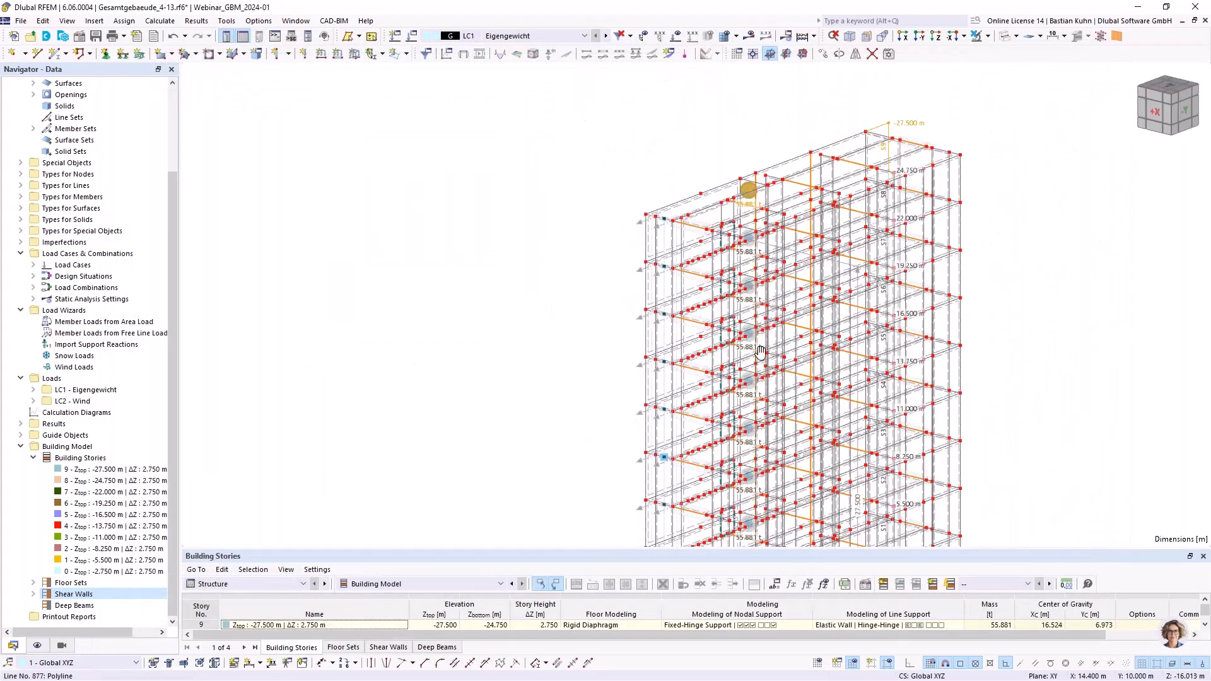
middle_click_drag(757, 329, 568, 325)
scroll(568, 325, "down", 2)
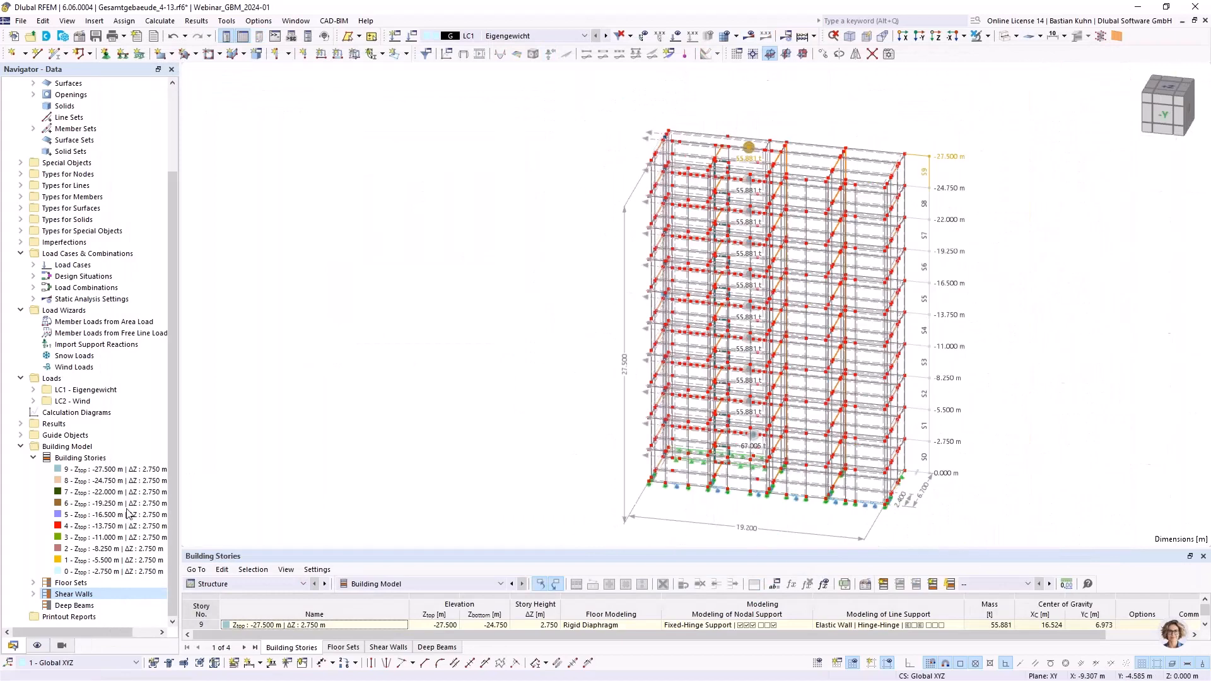
right_click(63, 606)
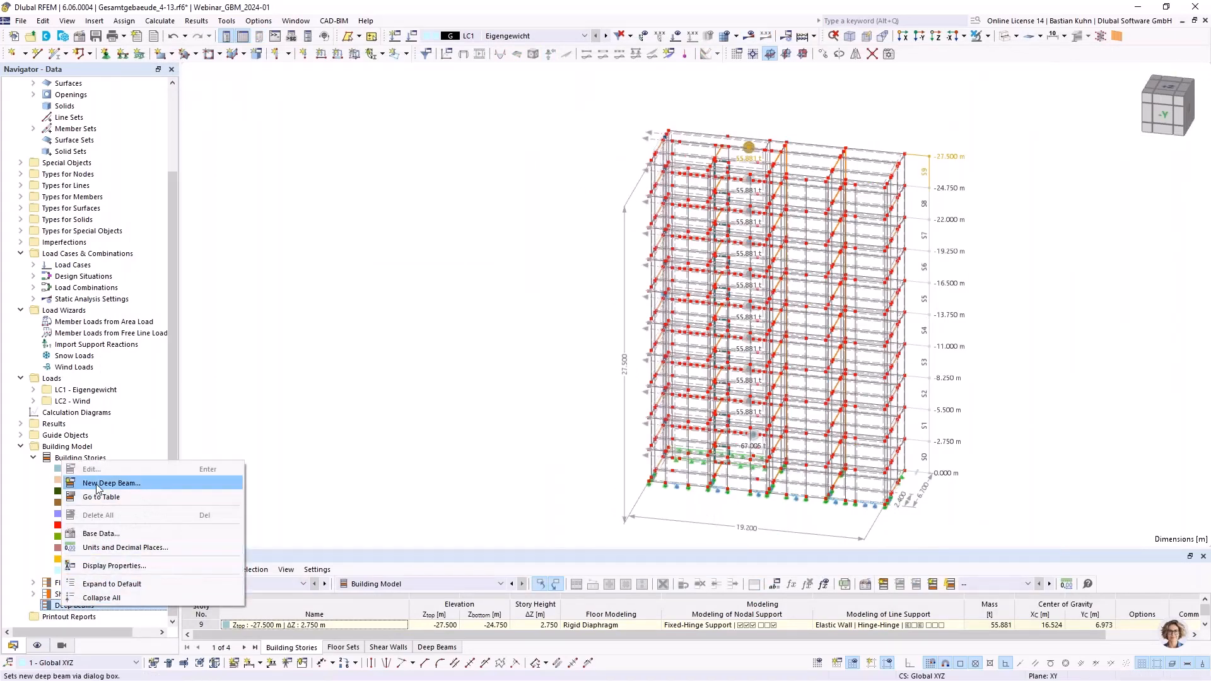
left_click(129, 492)
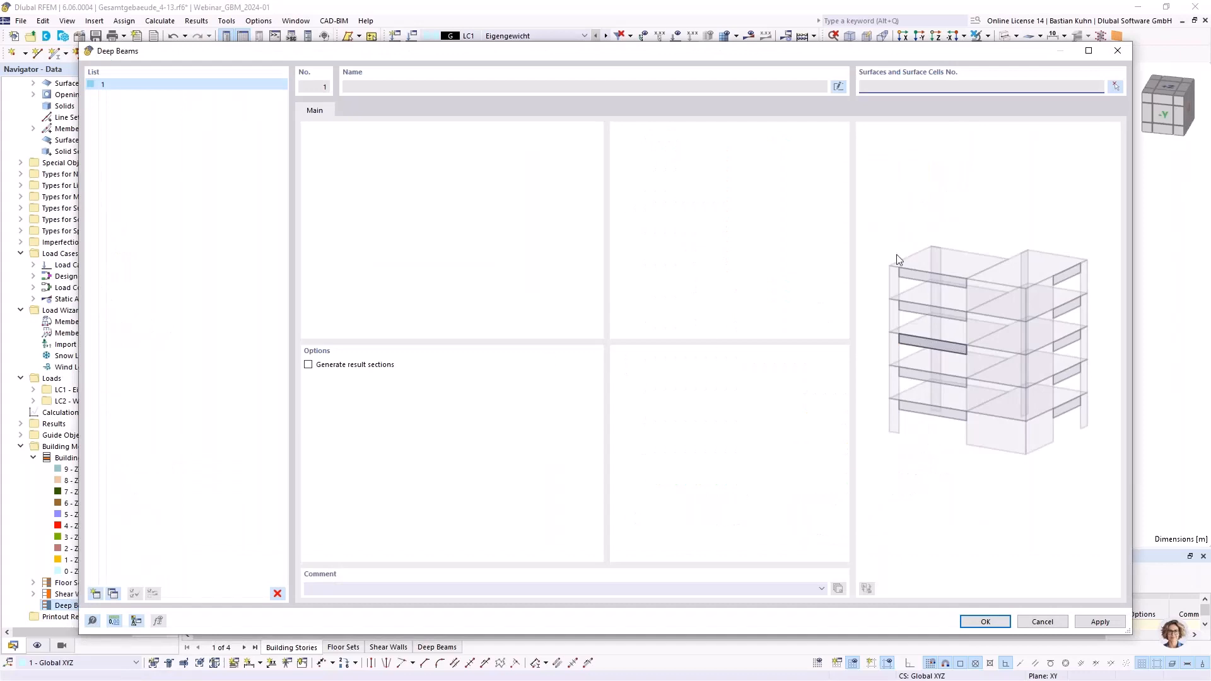
left_click(1117, 87)
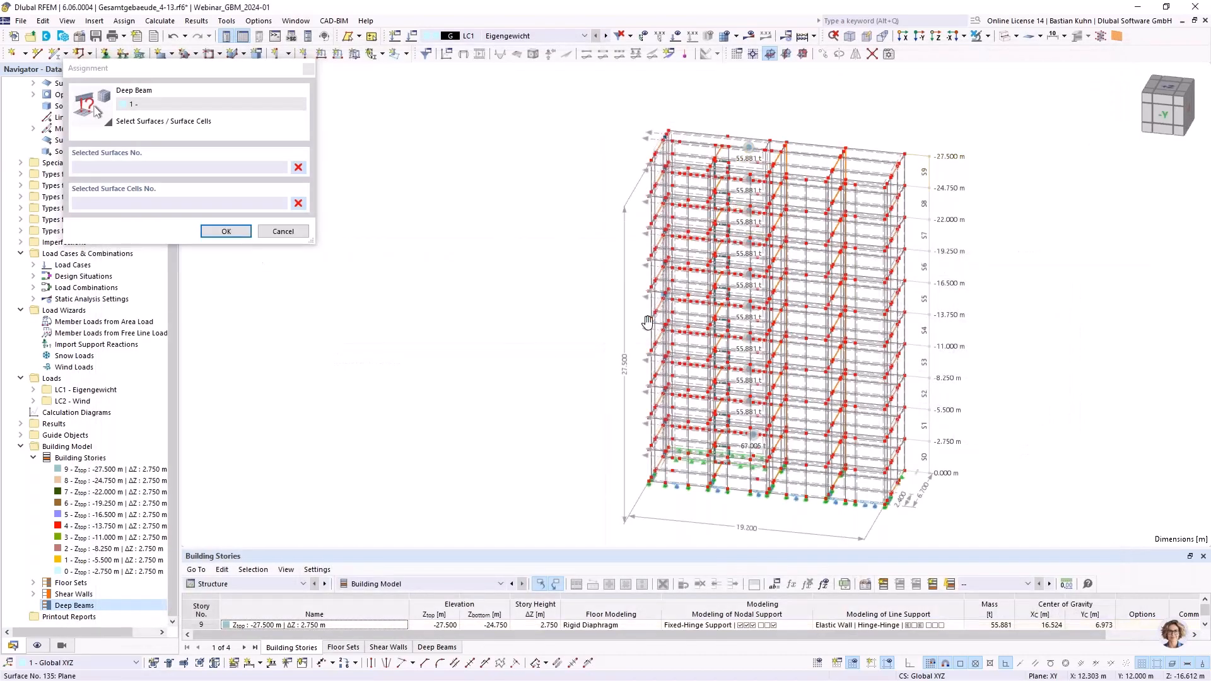
Step: Show the model with transparent filled surfaces instead of wireframe and turn on the display of surface cells
middle_click_drag(715, 255, 635, 331)
scroll(699, 287, "up", 4)
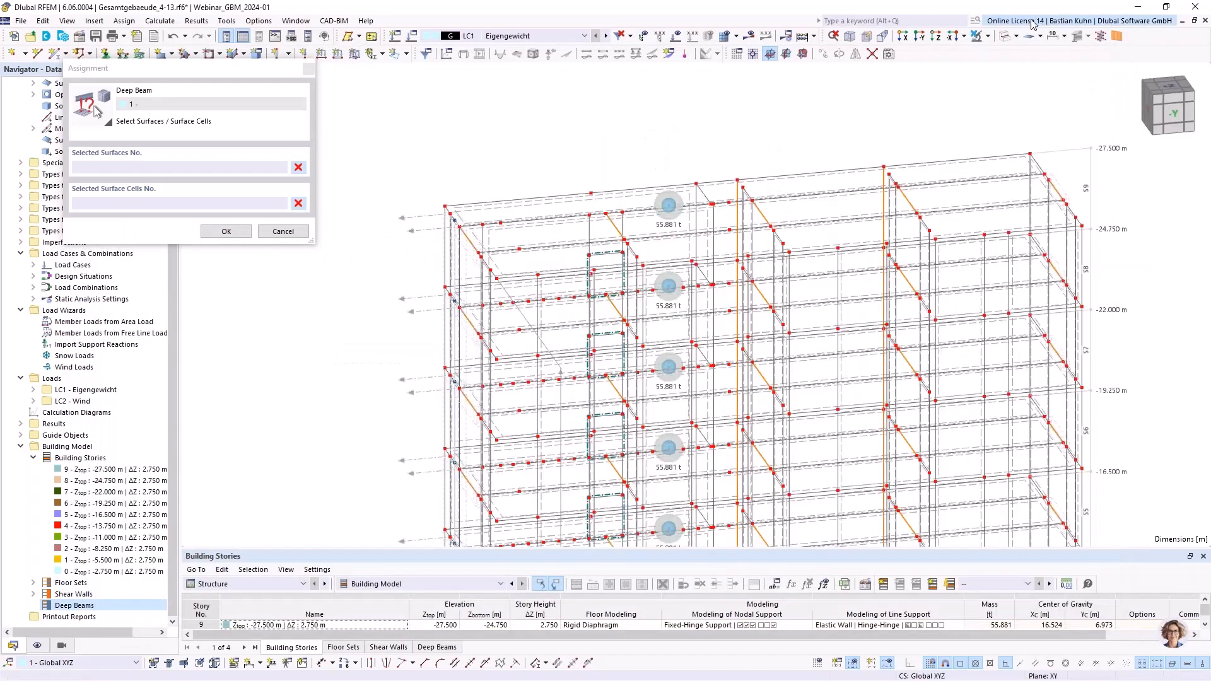
left_click(1007, 36)
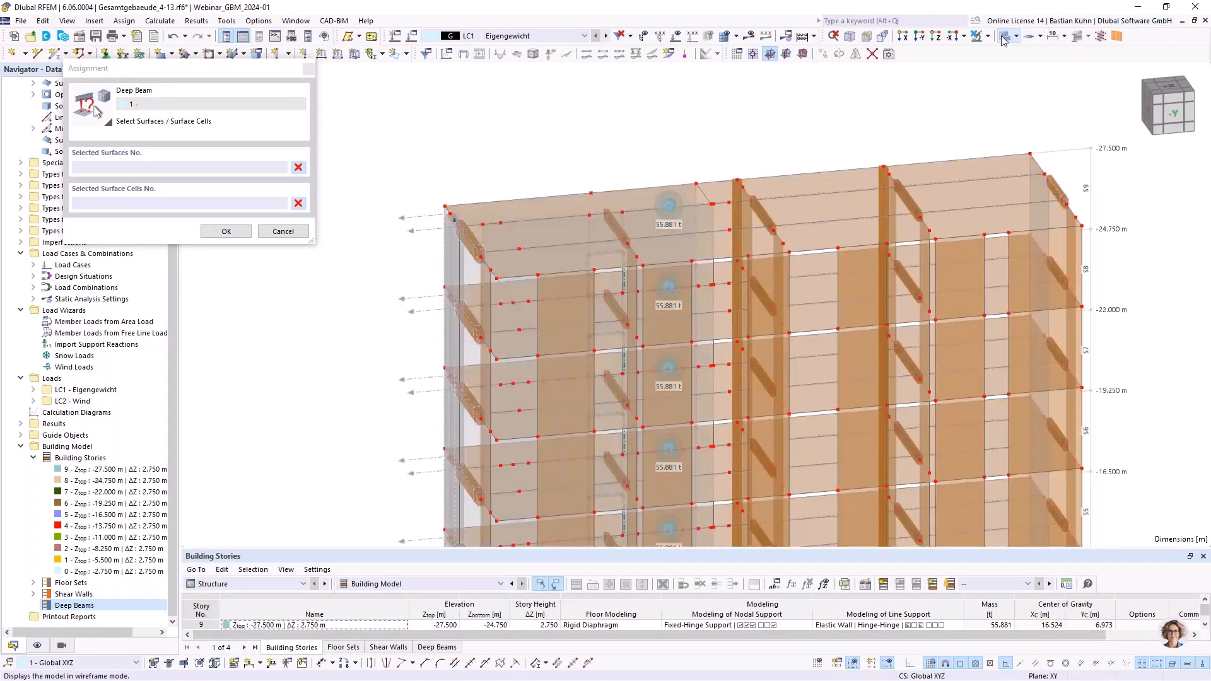
middle_click_drag(696, 288, 709, 243)
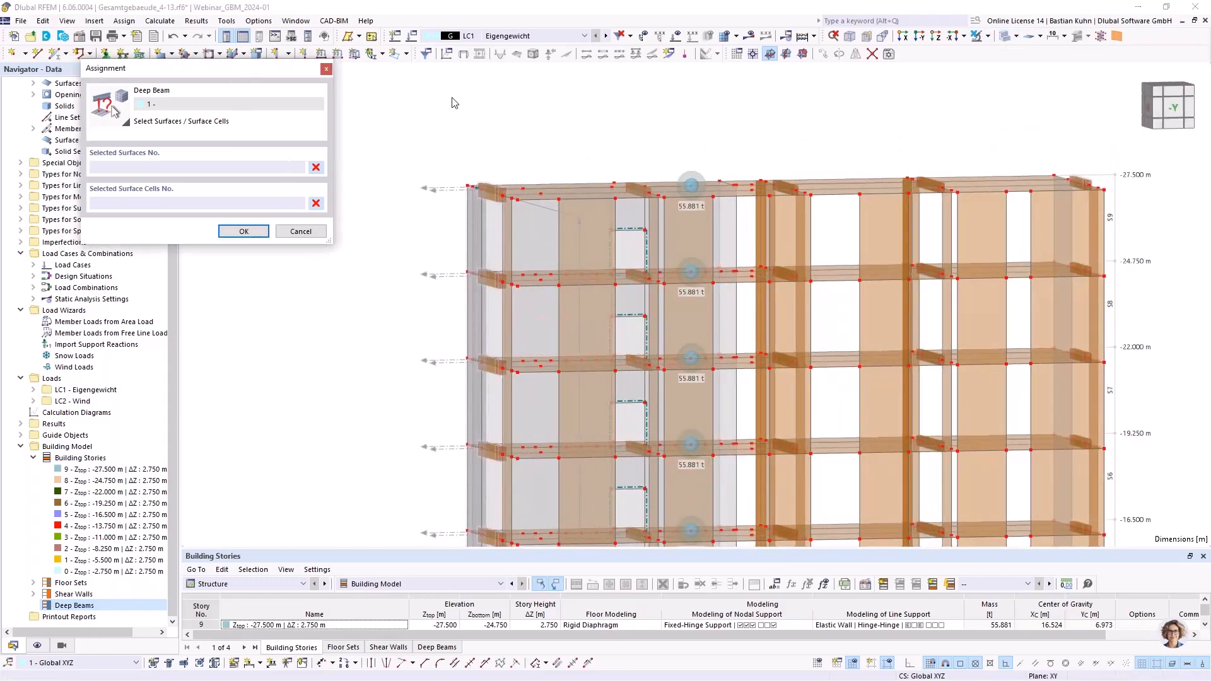
left_click(37, 646)
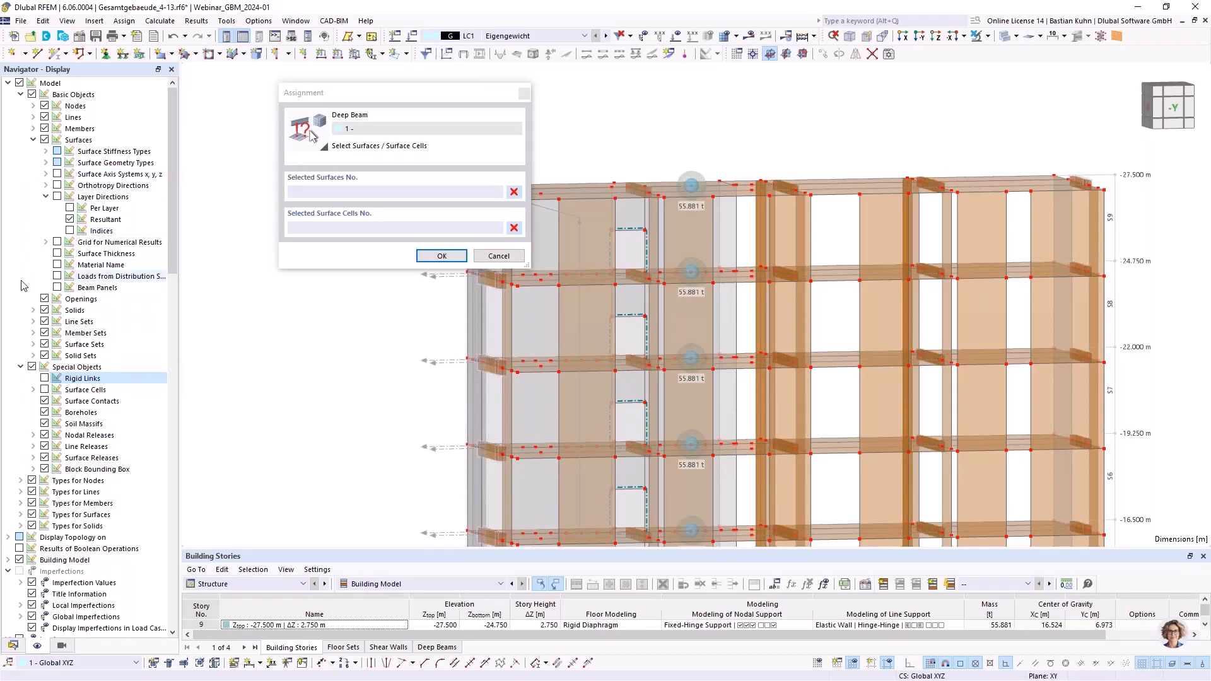
left_click(44, 390)
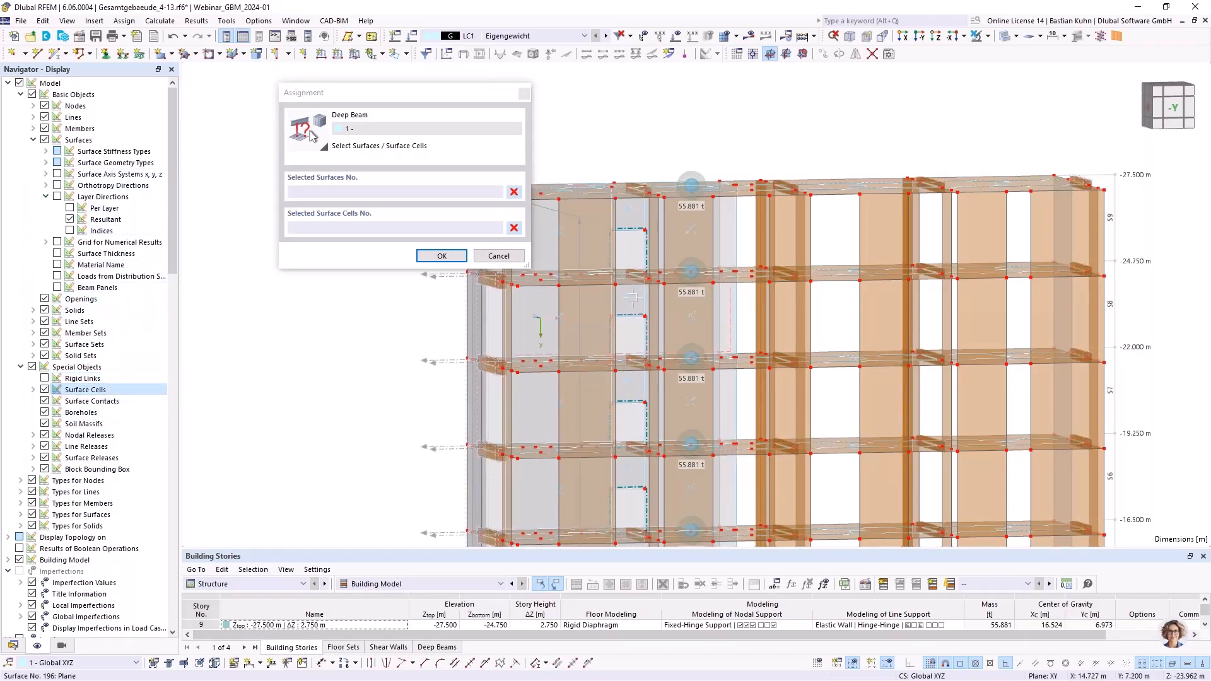
Step: Assign surface cell 83, above the door opening in the core wall, to the deep beam and enable generating result sections
scroll(631, 296, "up", 3)
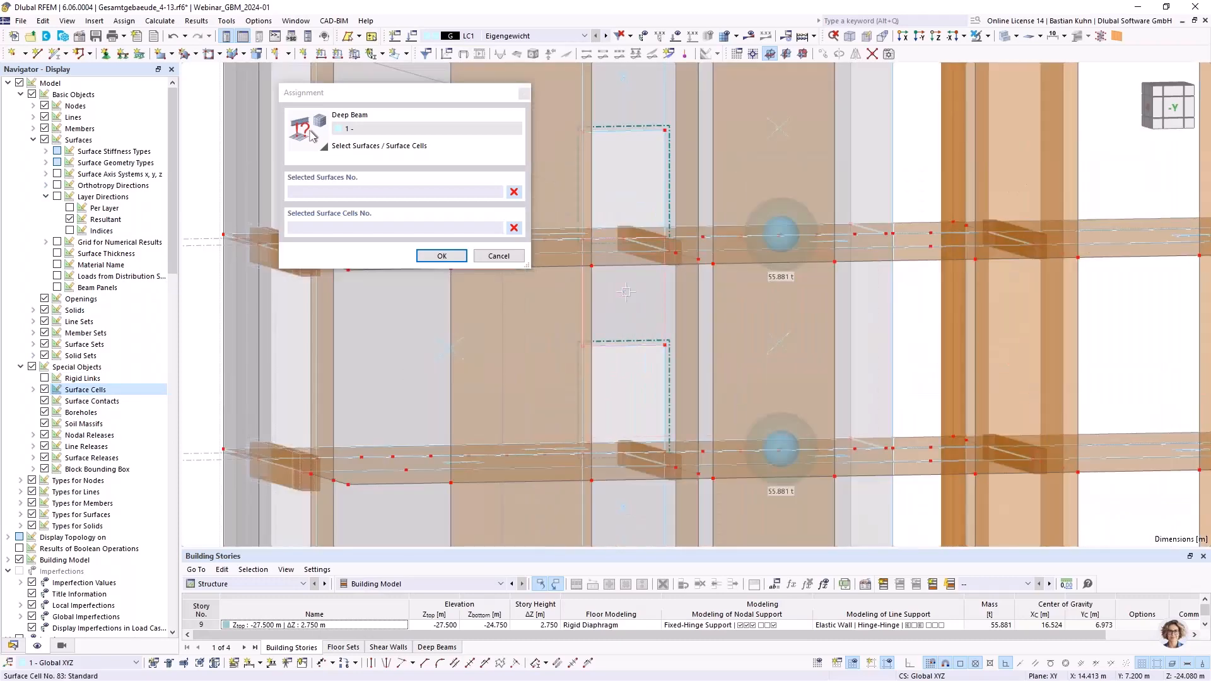
left_click(627, 291)
left_click(442, 255)
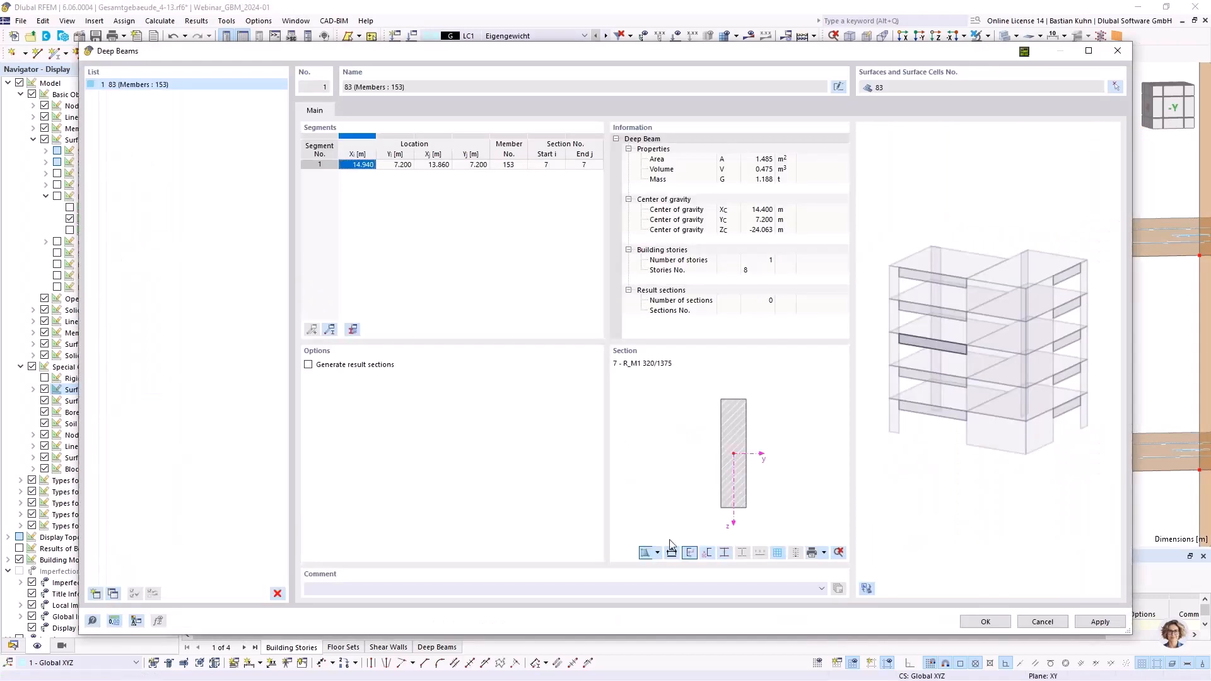
left_click(308, 364)
left_click(985, 621)
Step: Set the load transfer direction of the selected floor distribution surfaces across all stories to x & y | Stripes with Uniform load distribution
scroll(883, 208, "down", 5)
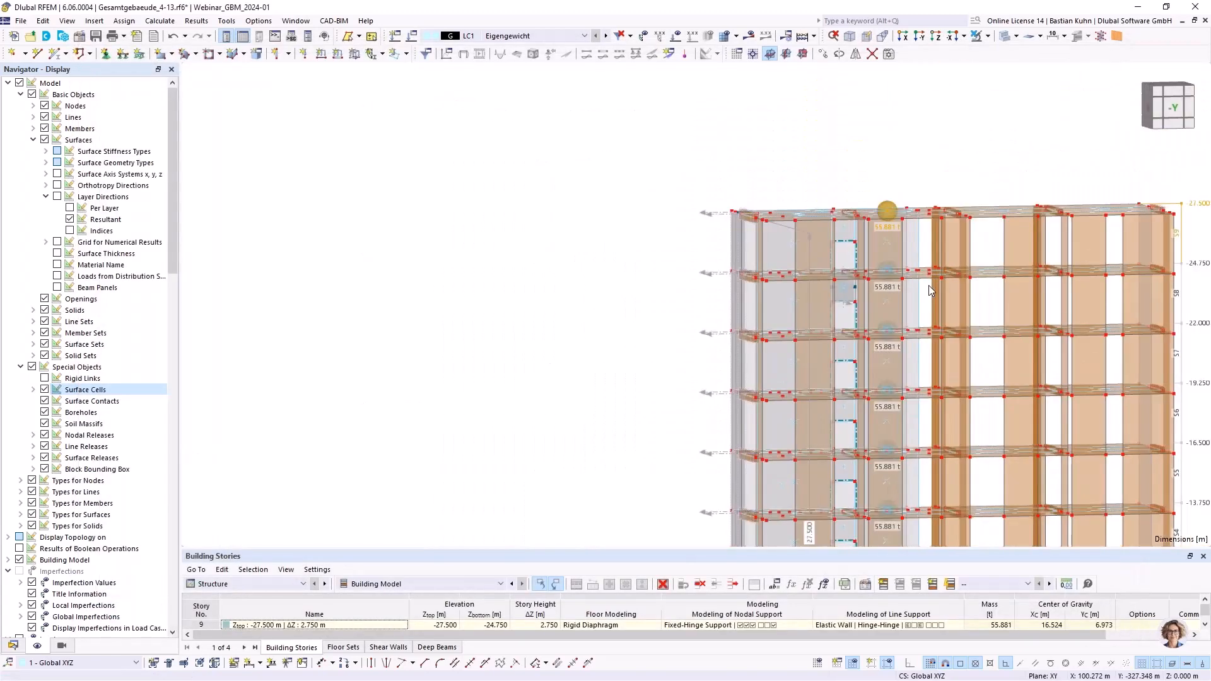
middle_click_drag(757, 250, 519, 194)
scroll(703, 206, "down", 1)
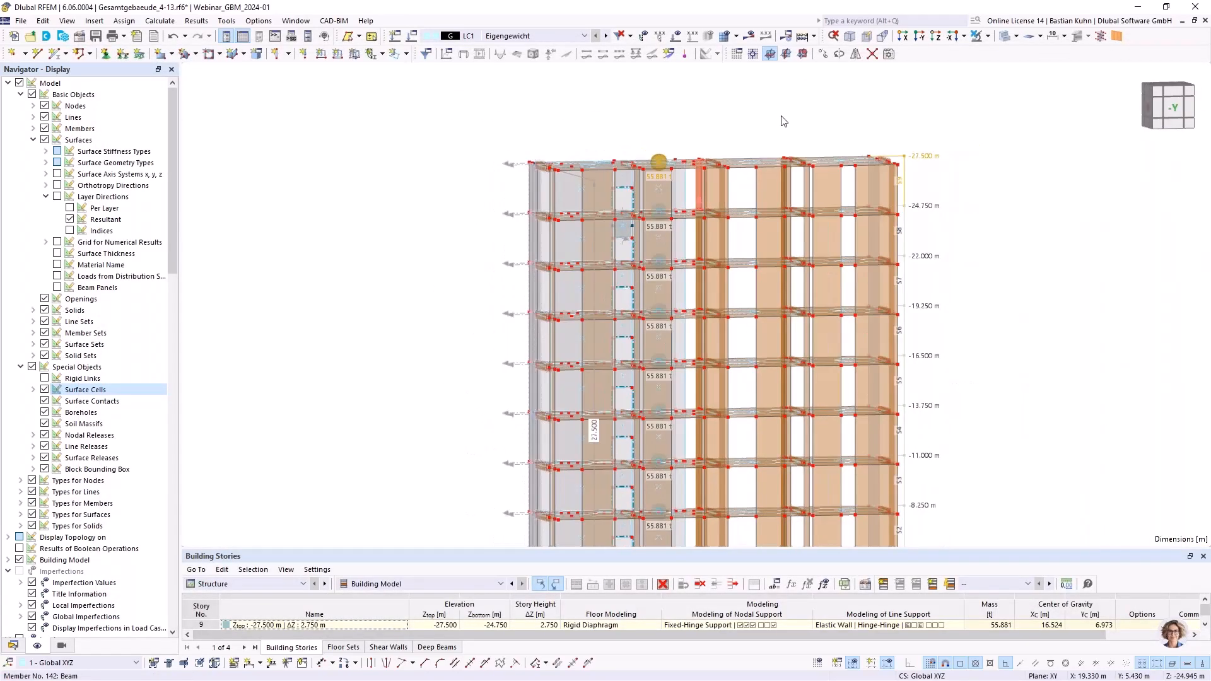
left_click(919, 38)
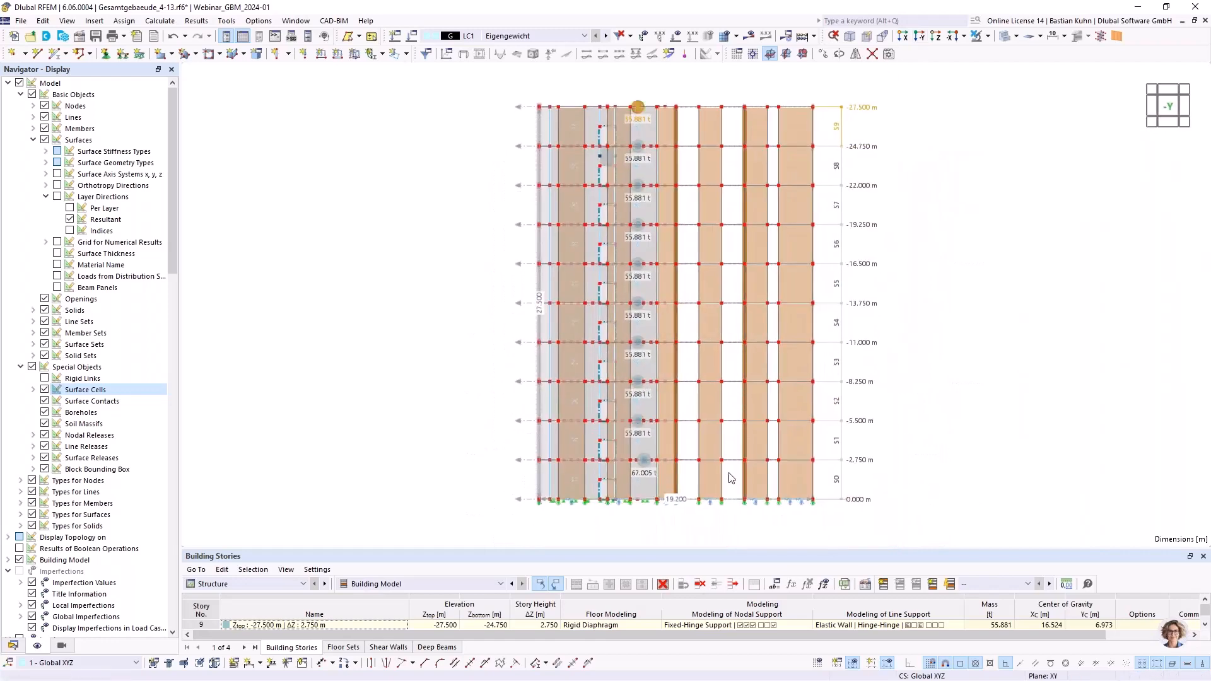
left_click_drag(734, 481, 730, 86)
right_click(738, 106)
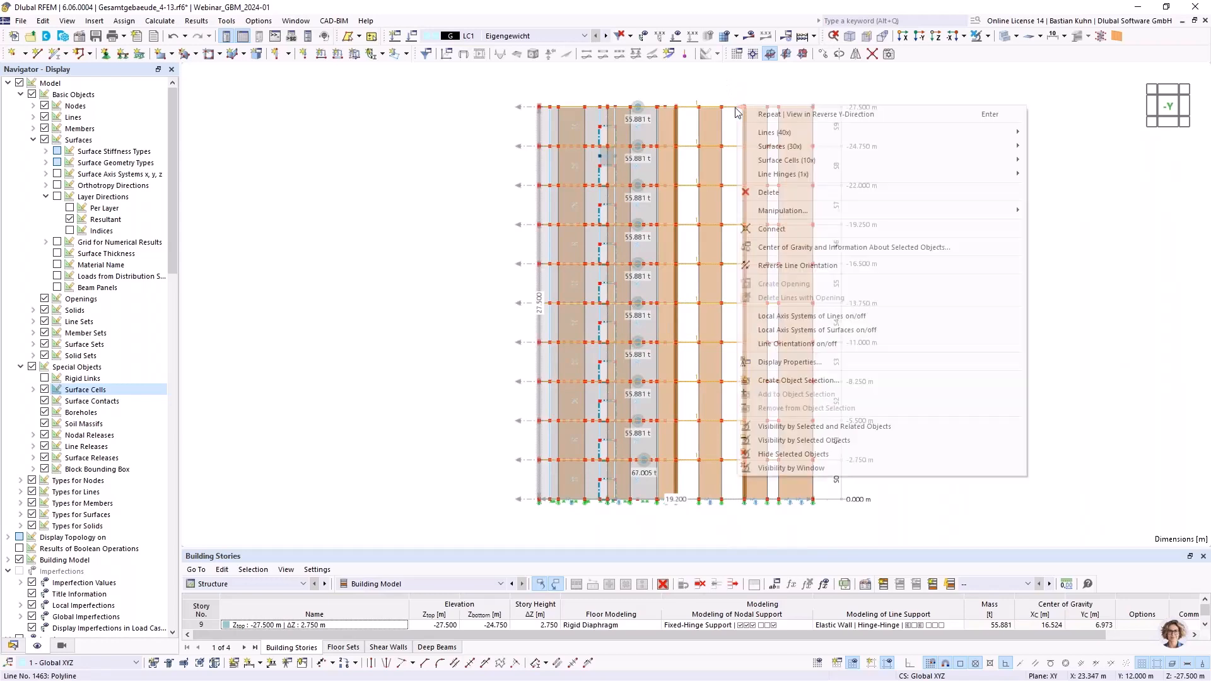
mouse_move(780, 146)
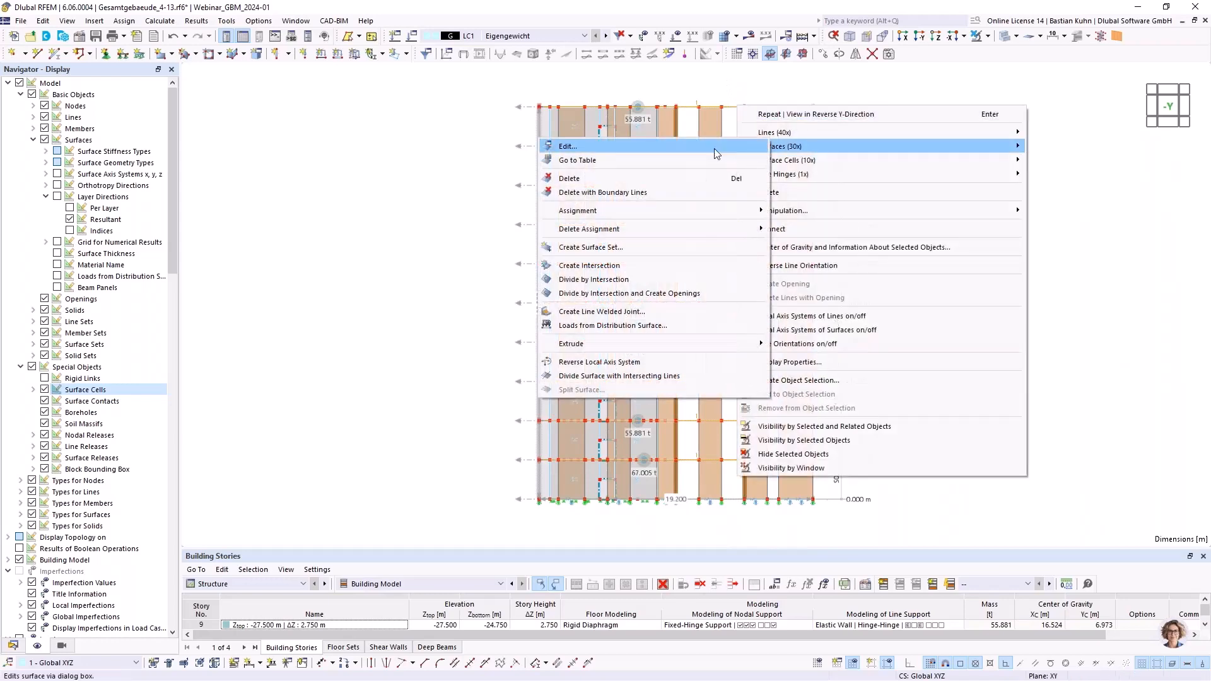
left_click(703, 144)
left_click(513, 127)
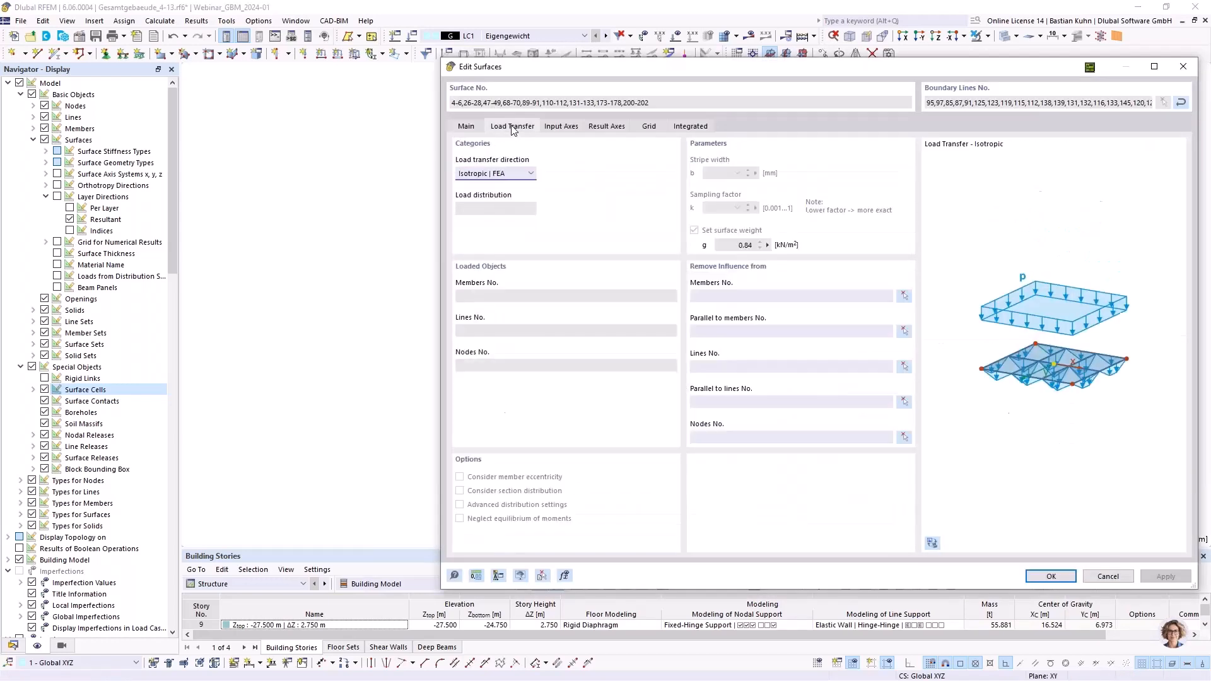
left_click(523, 174)
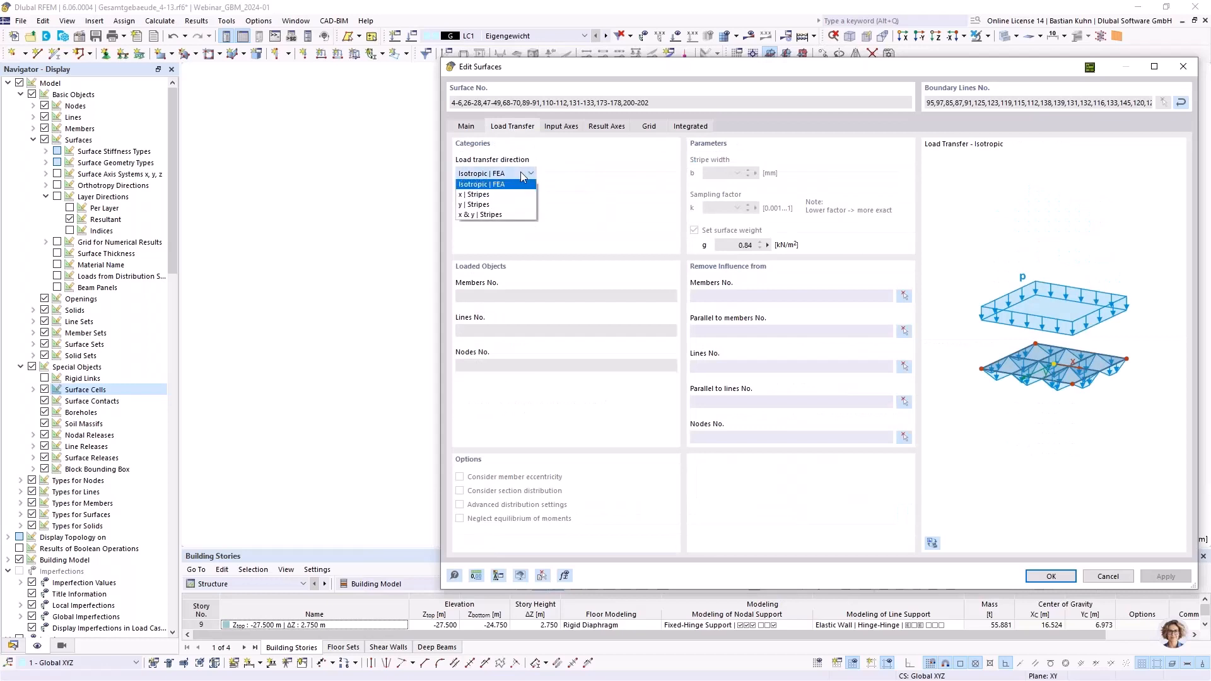
left_click(516, 221)
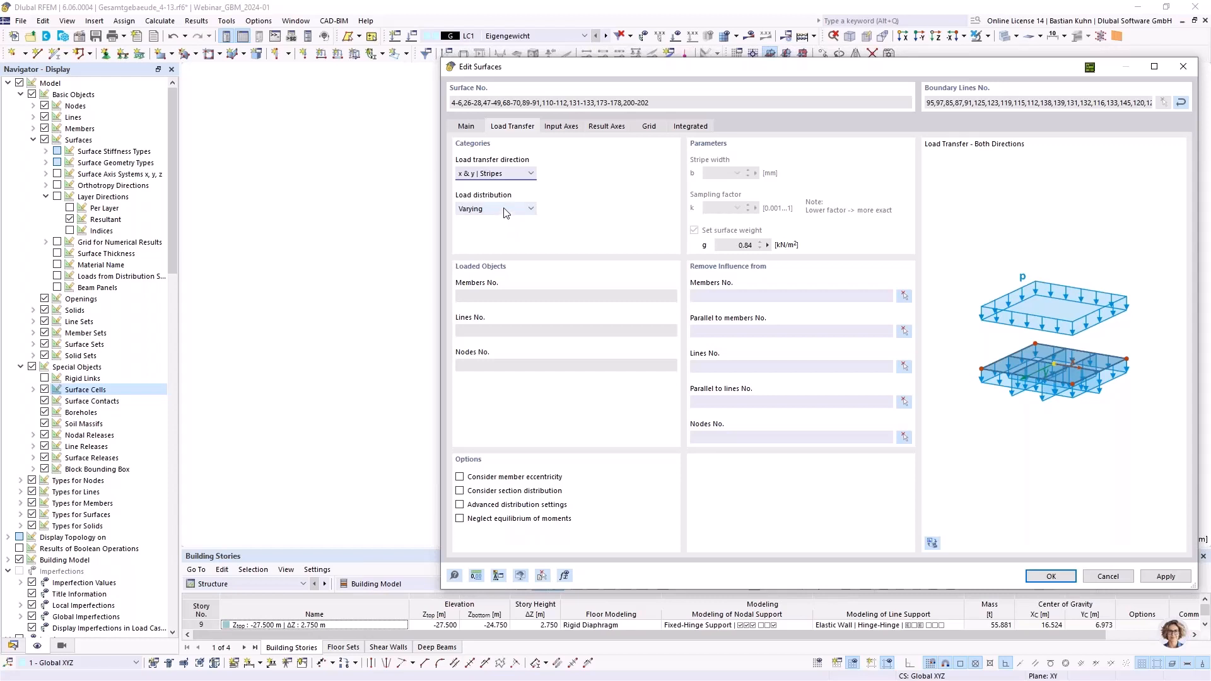
left_click(505, 213)
left_click(501, 221)
left_click(1051, 578)
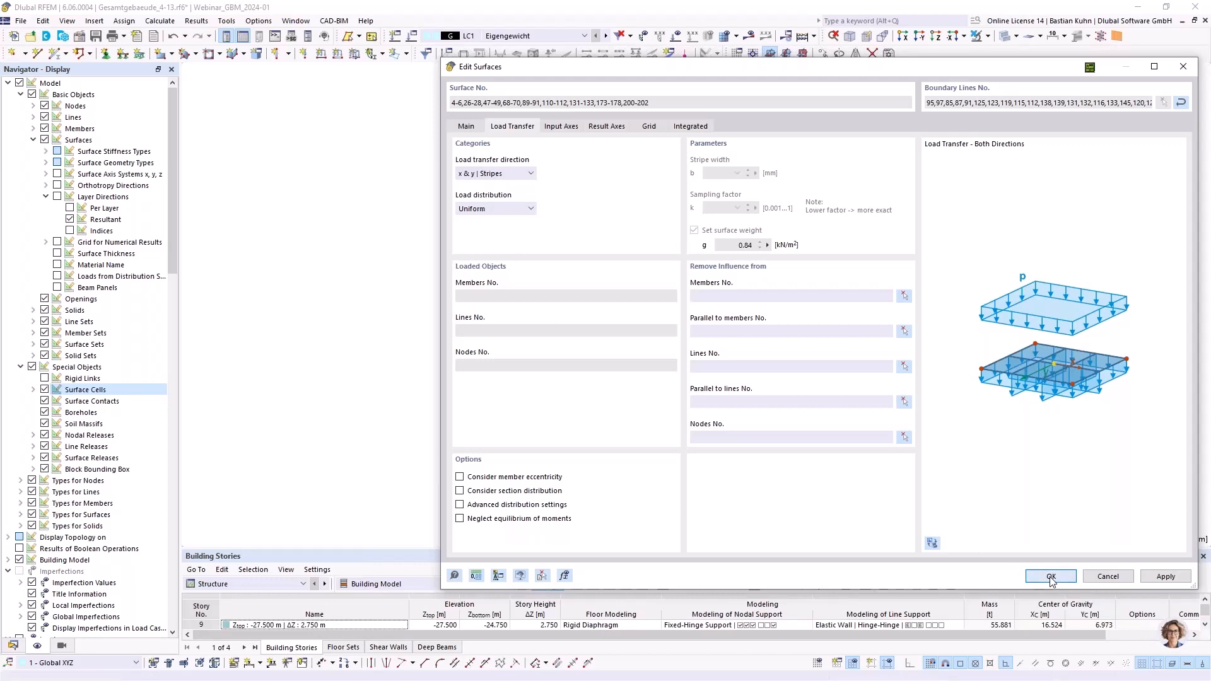
Step: Show the LC1 floor deformation results in an oblique 3D view together with the loads and their values
left_click(751, 36)
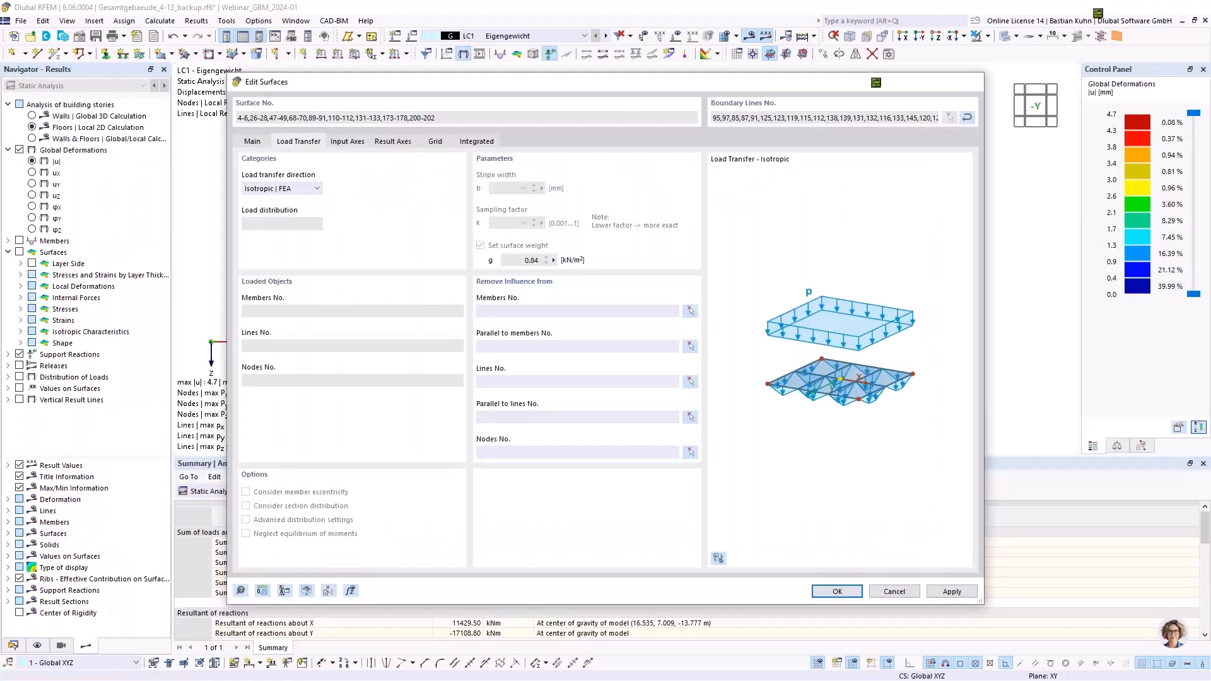
left_click(894, 591)
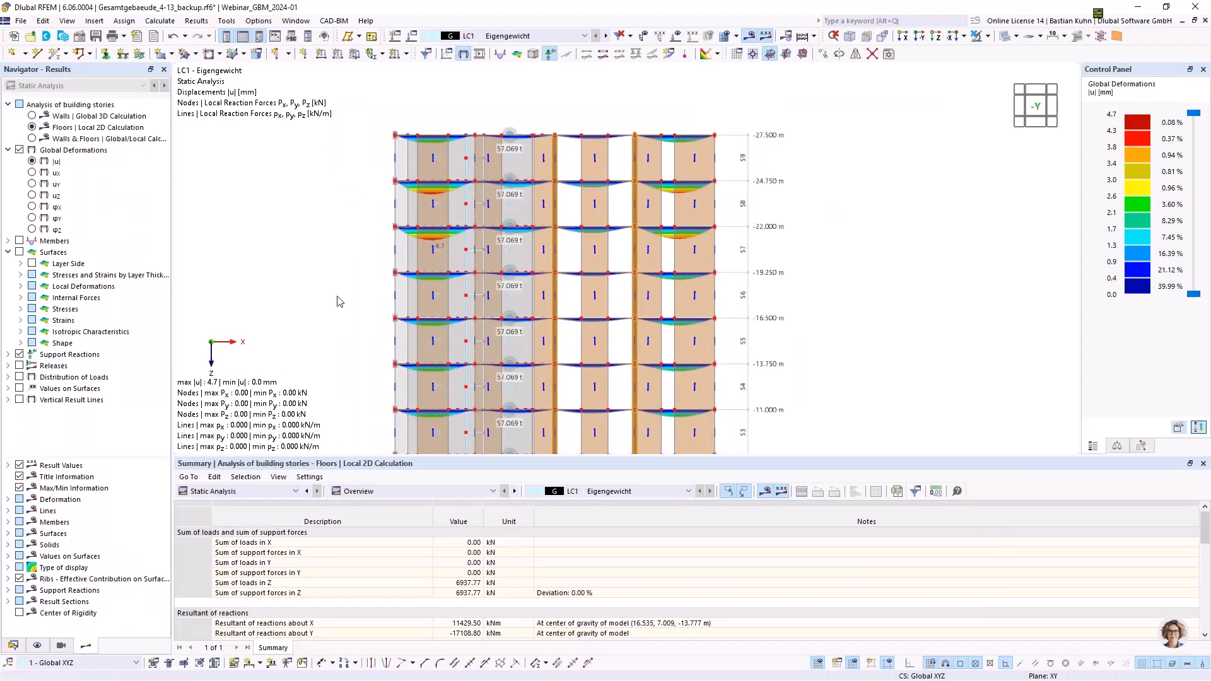
middle_click_drag(339, 298, 517, 410, "ctrl")
left_click(38, 646)
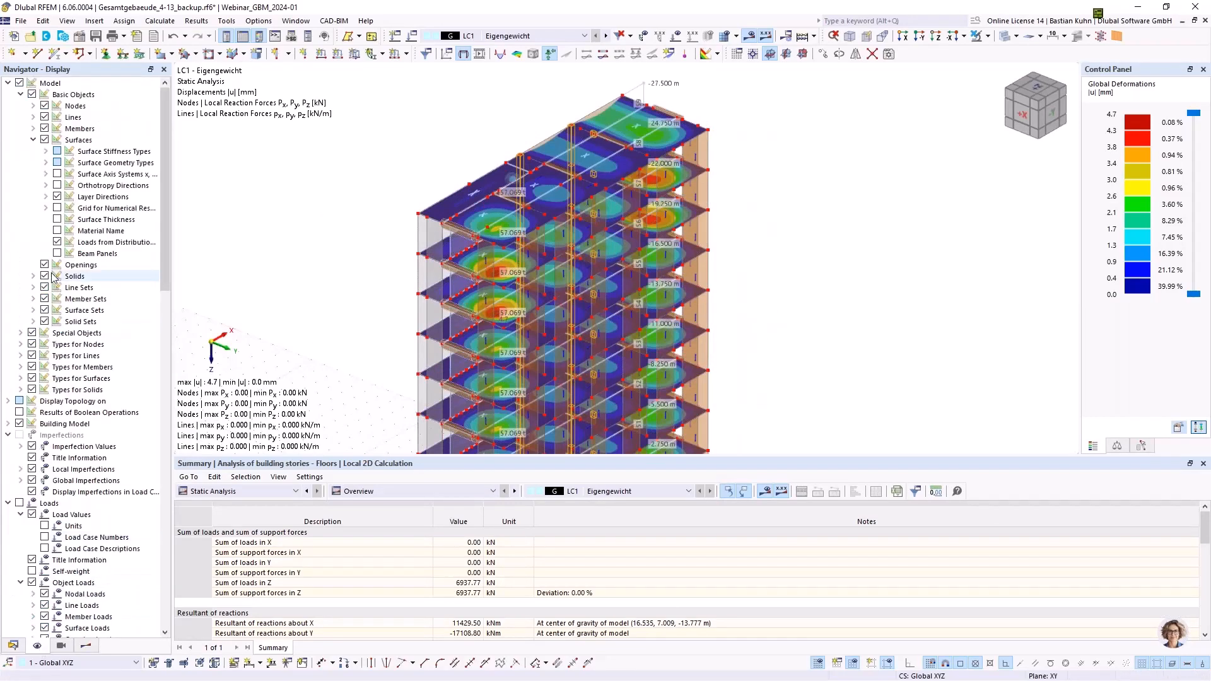
left_click(677, 35)
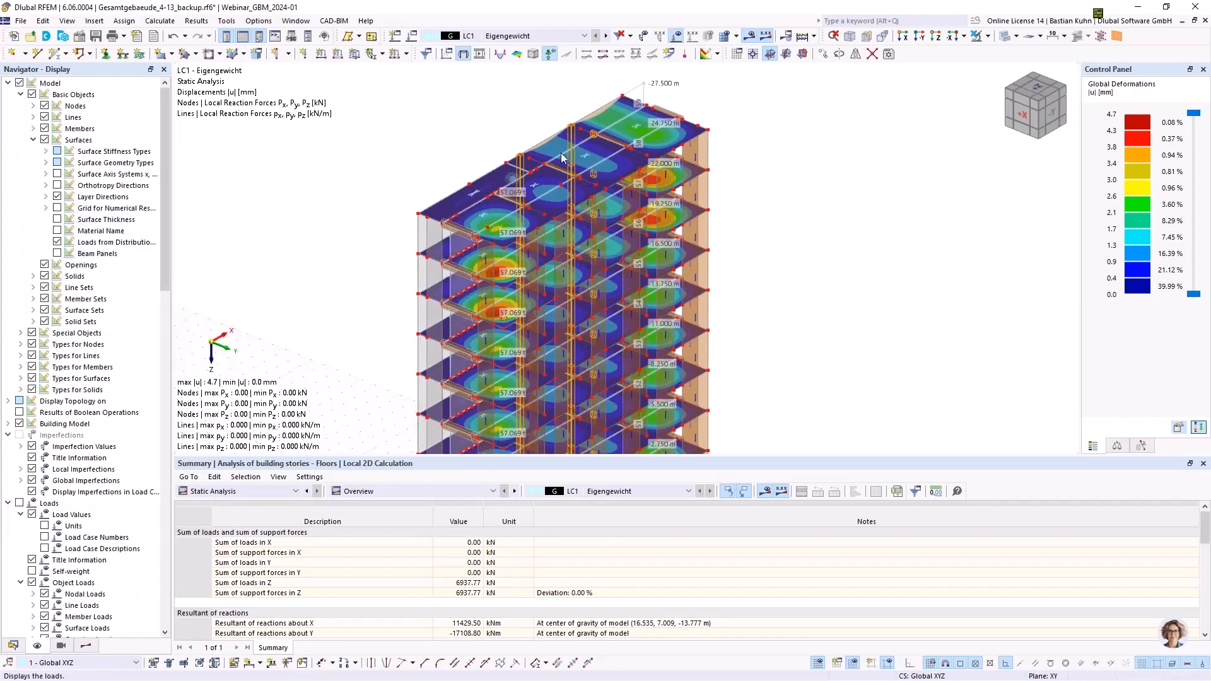
left_click(693, 36)
Step: Examine the line loads transferred from the floor surfaces to the walls and beams on the upper stories
scroll(416, 214, "up", 2)
scroll(415, 214, "up", 3)
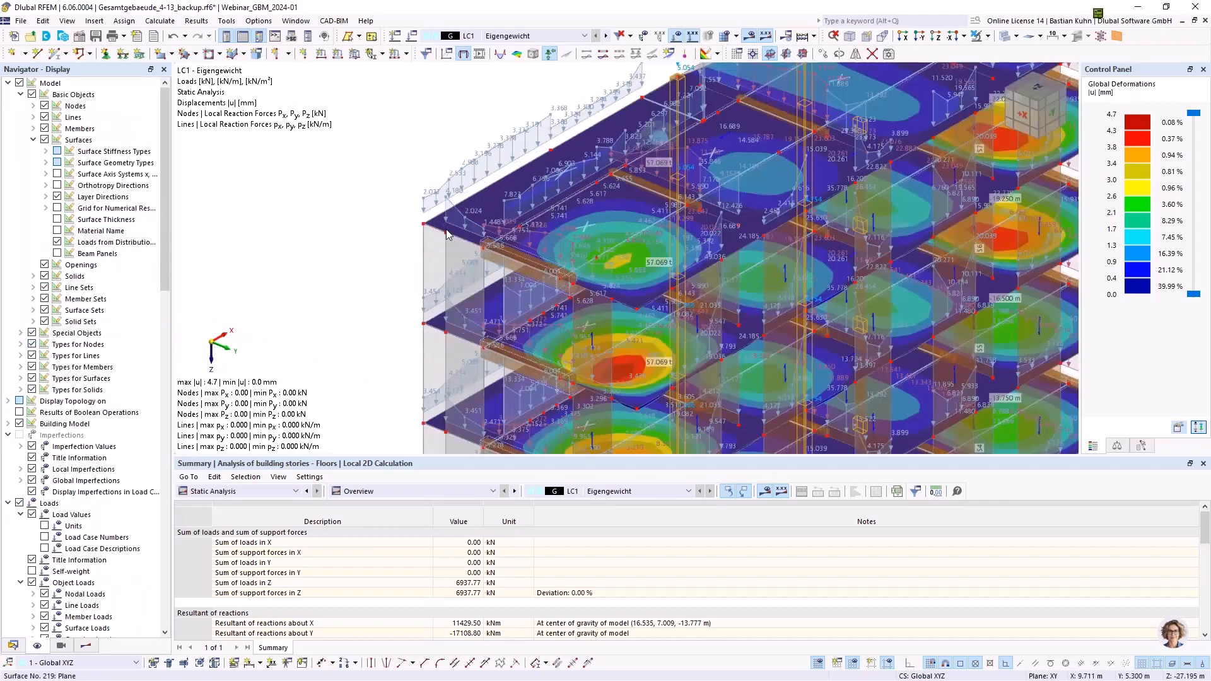
middle_click_drag(415, 214, 668, 167)
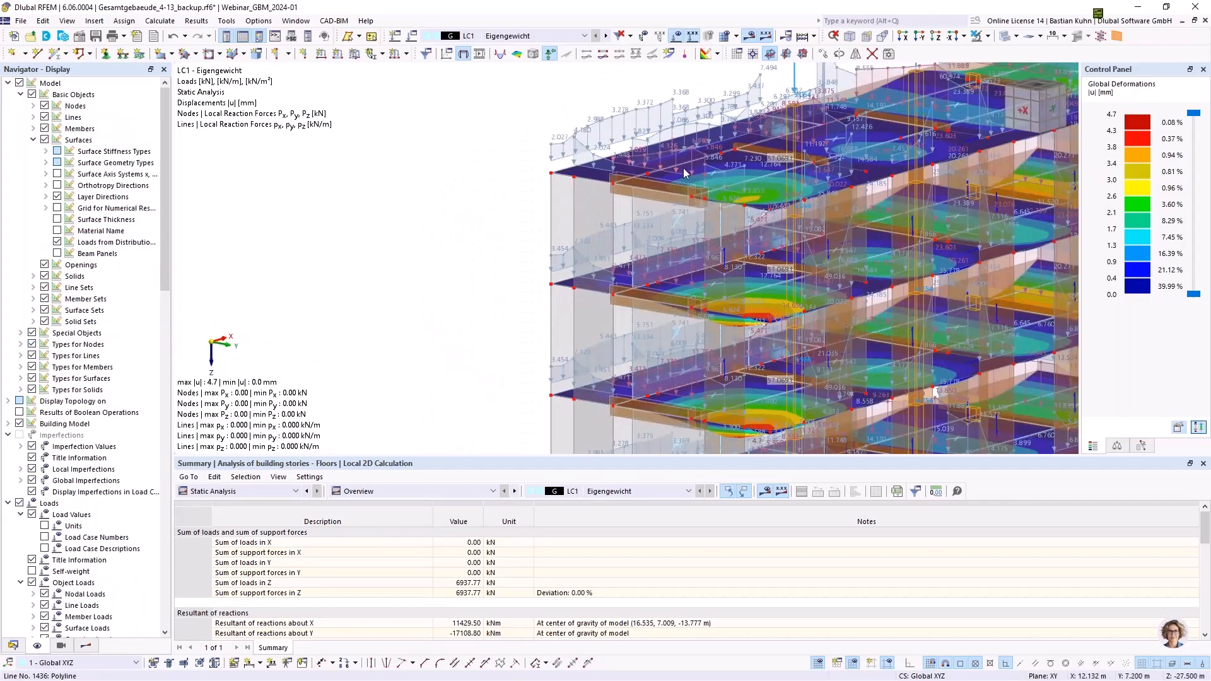
scroll(683, 167, "down", 3)
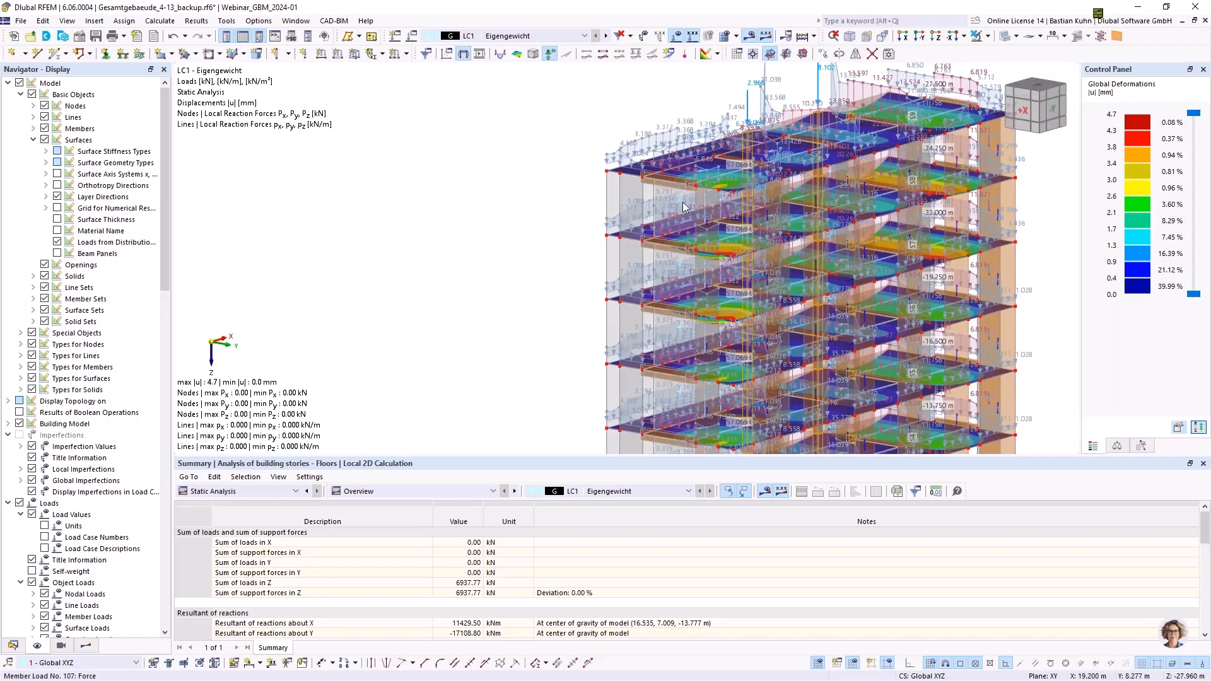
middle_click_drag(730, 159, 730, 159, "ctrl")
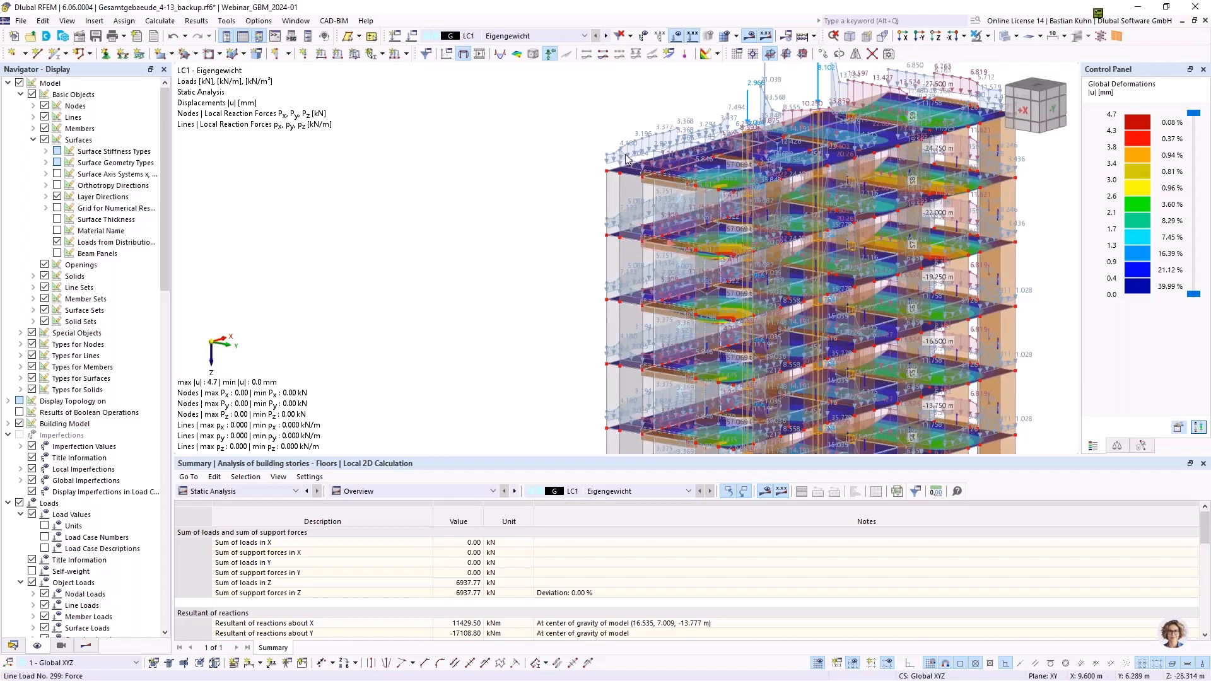
scroll(627, 153, "up", 2)
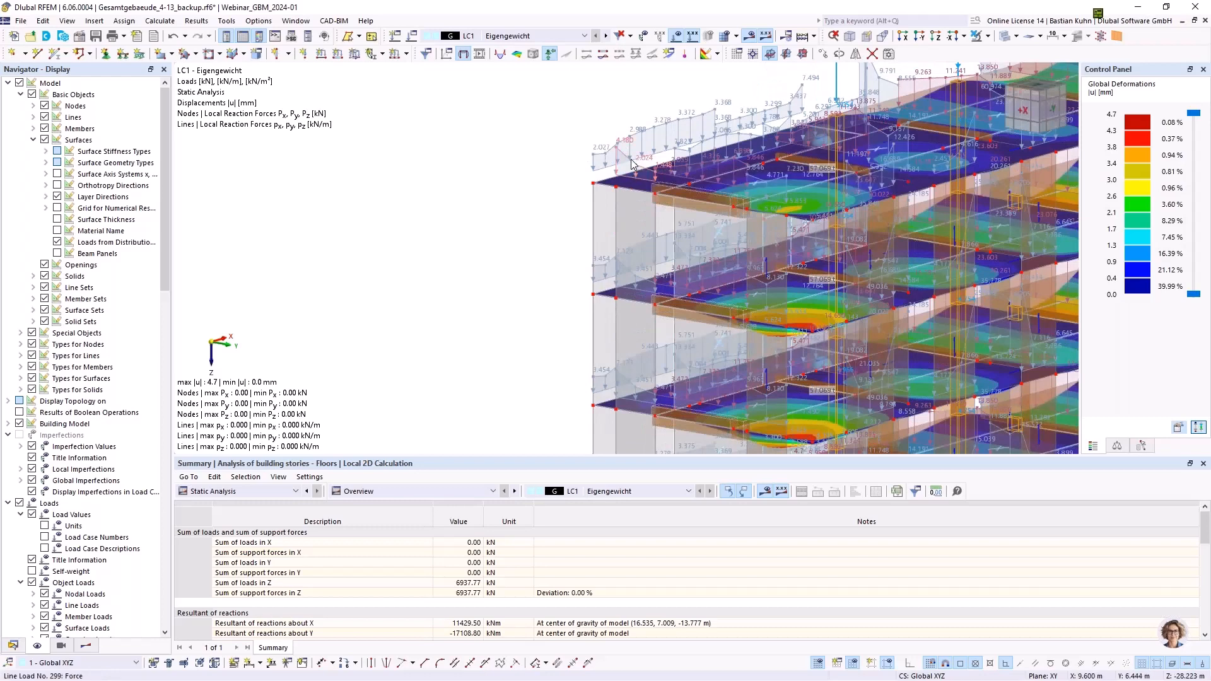
scroll(629, 169, "down", 2)
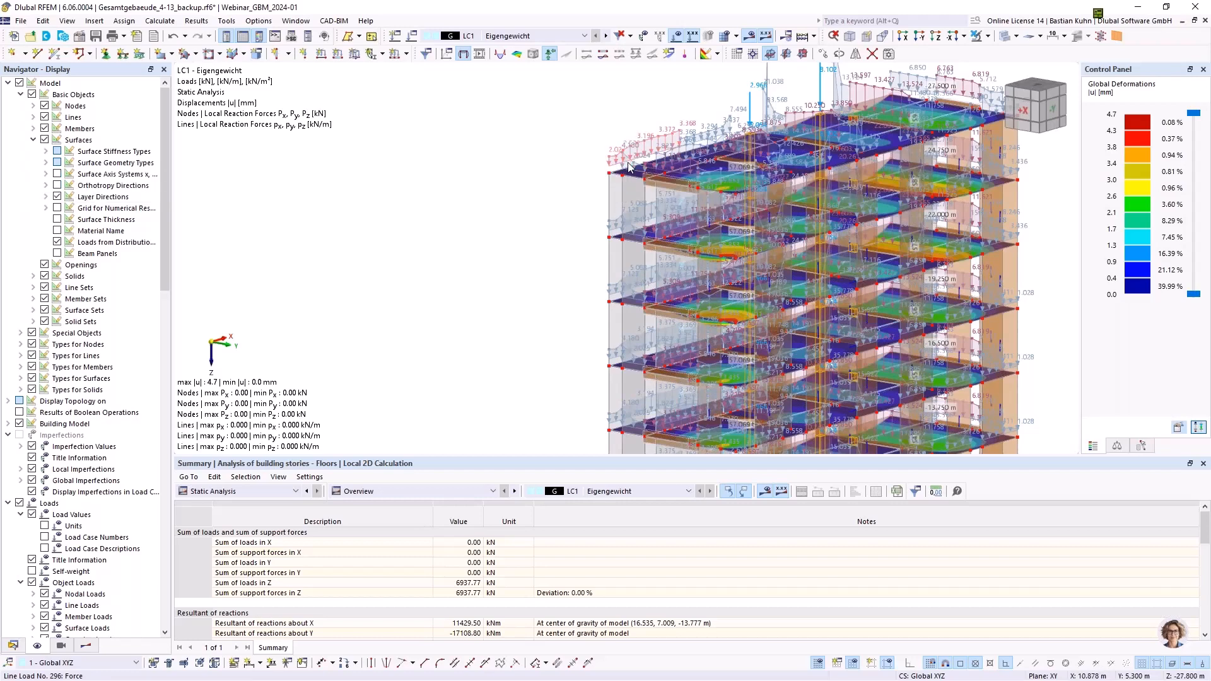
scroll(644, 151, "down", 3)
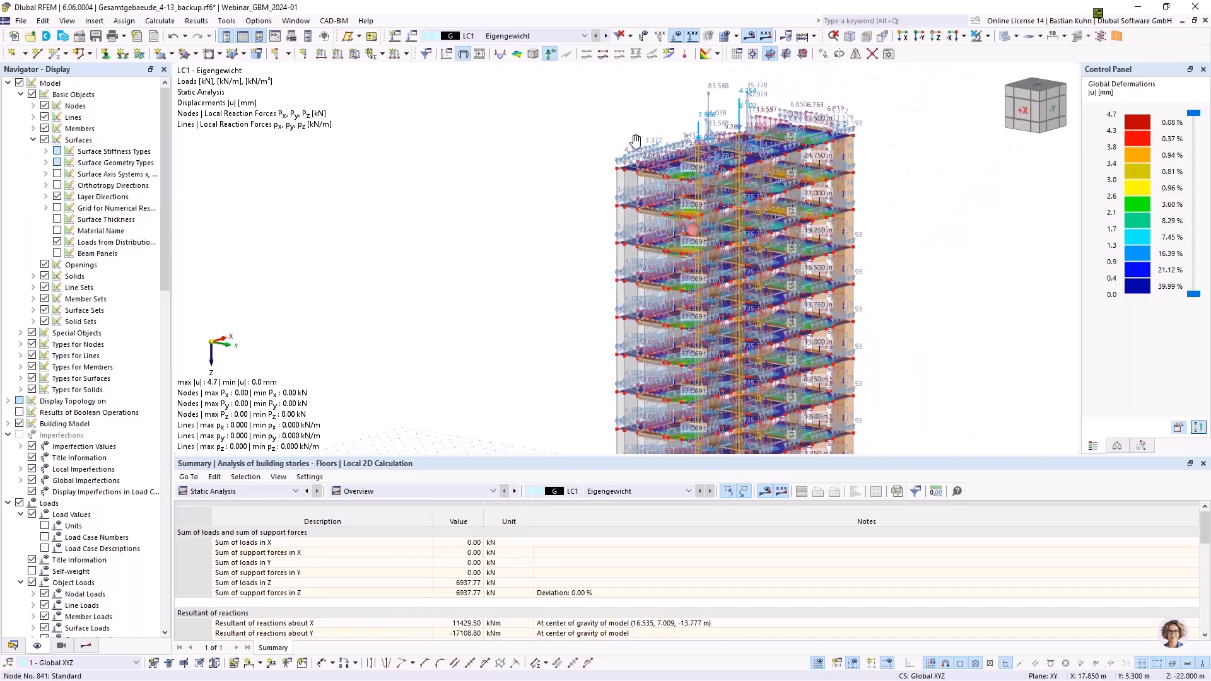
Step: Examine the transferred line loads on the lower stories from the opposite side of the building
middle_click_drag(645, 149, 403, 201)
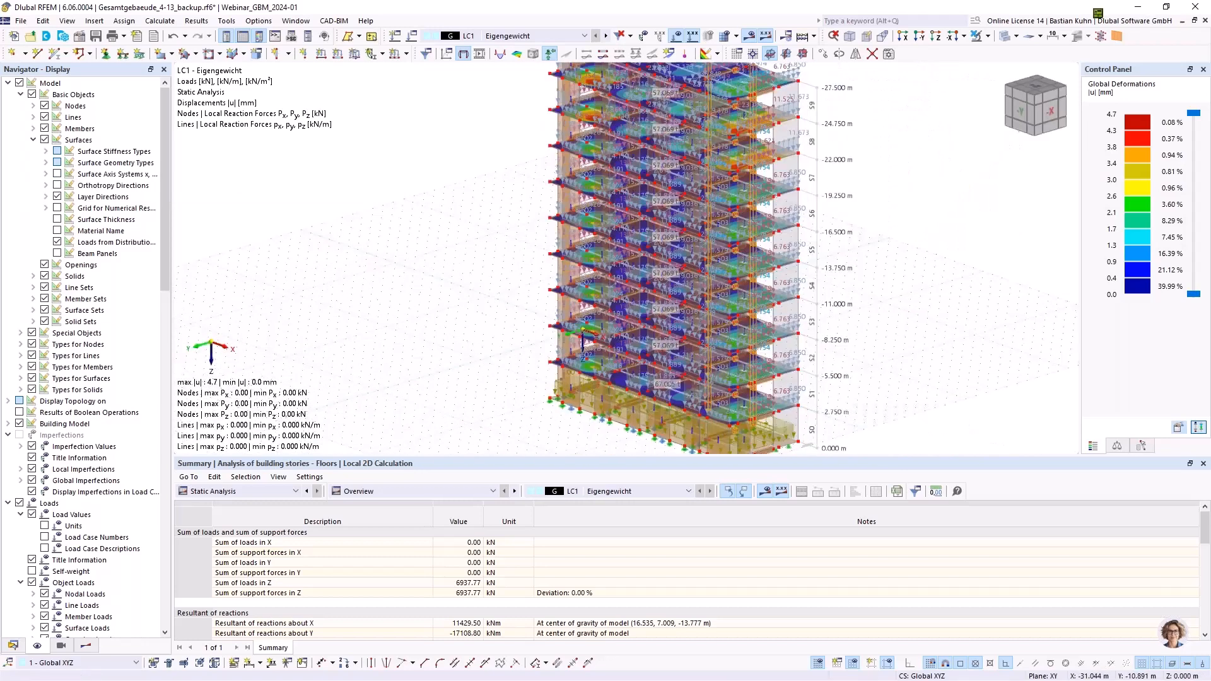
scroll(404, 201, "up", 1)
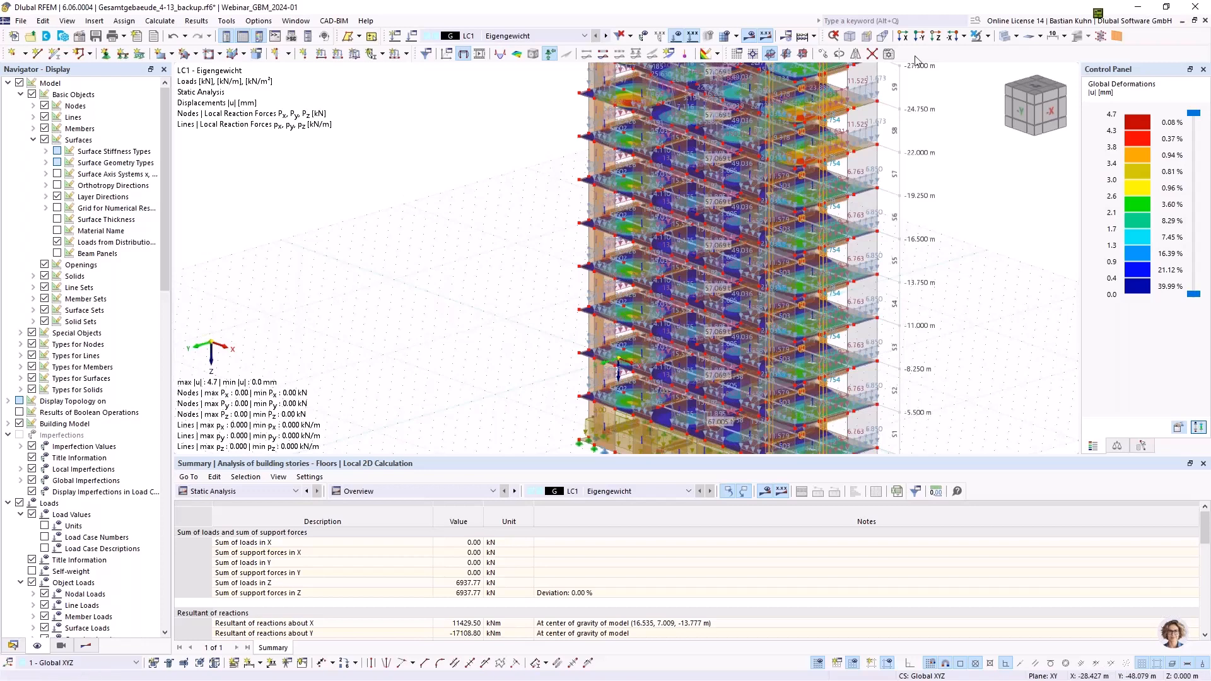
scroll(688, 580, "down", 3)
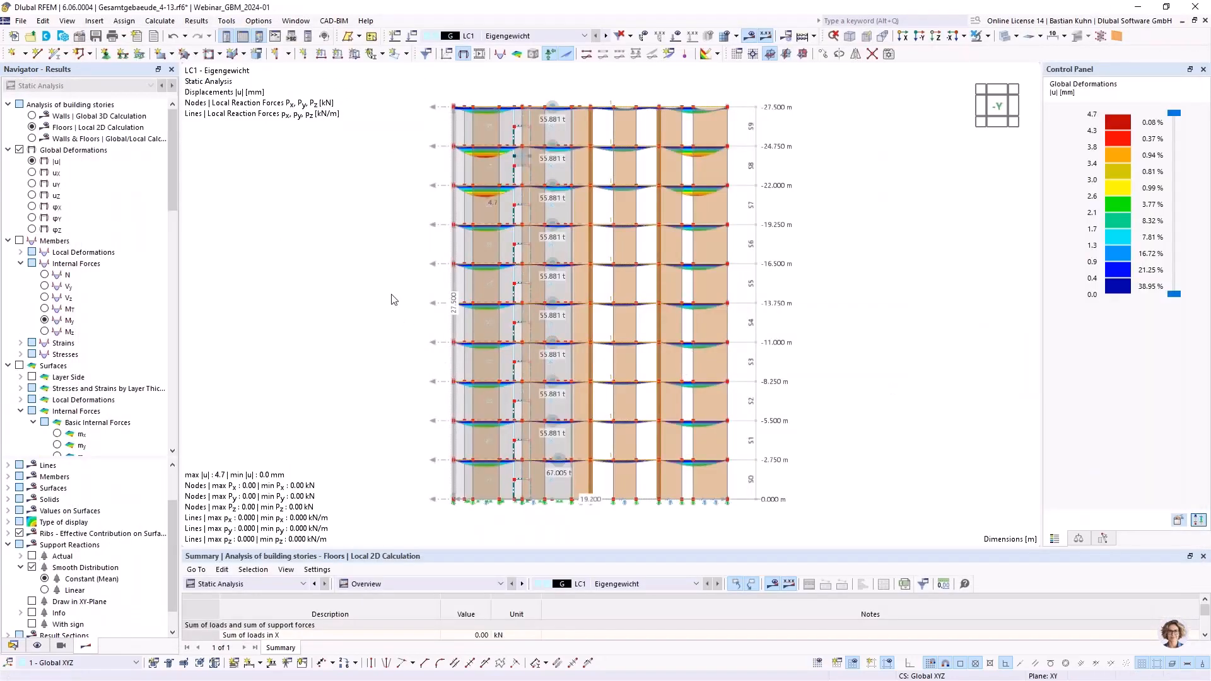
Step: In the Gesamtgebaeude_4-13 model, display the loads from distribution surfaces on the oblique 3D floor results
middle_click_drag(395, 263, 505, 355)
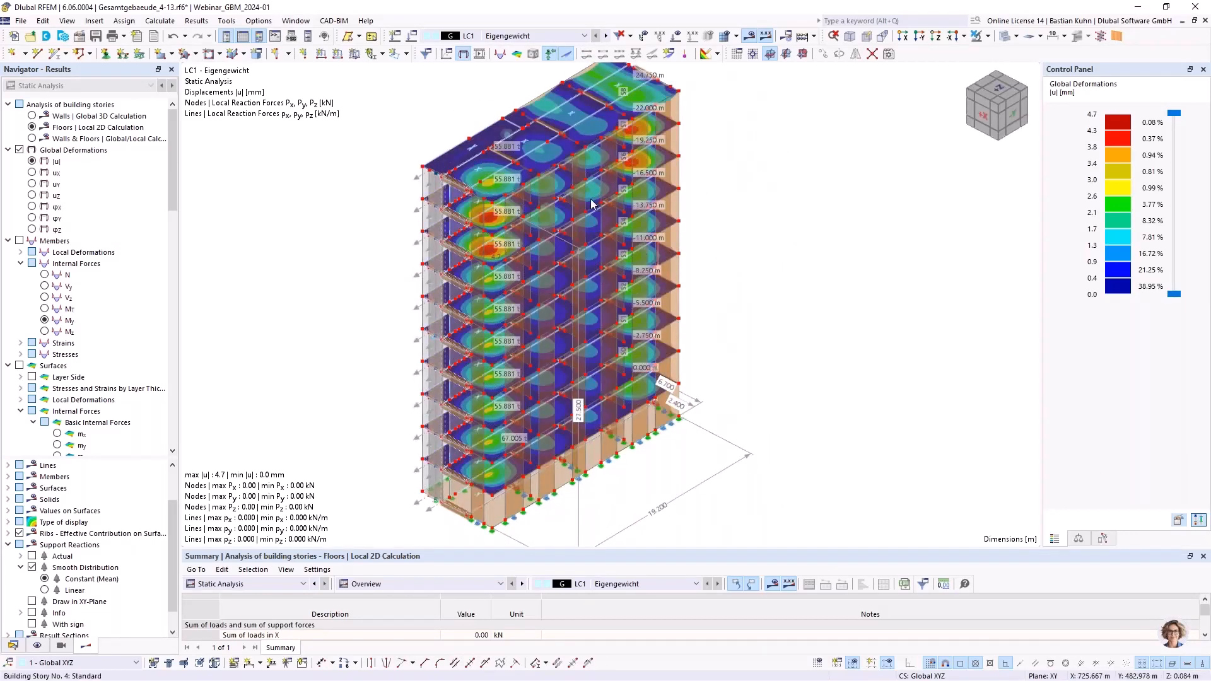
scroll(479, 143, "up", 2)
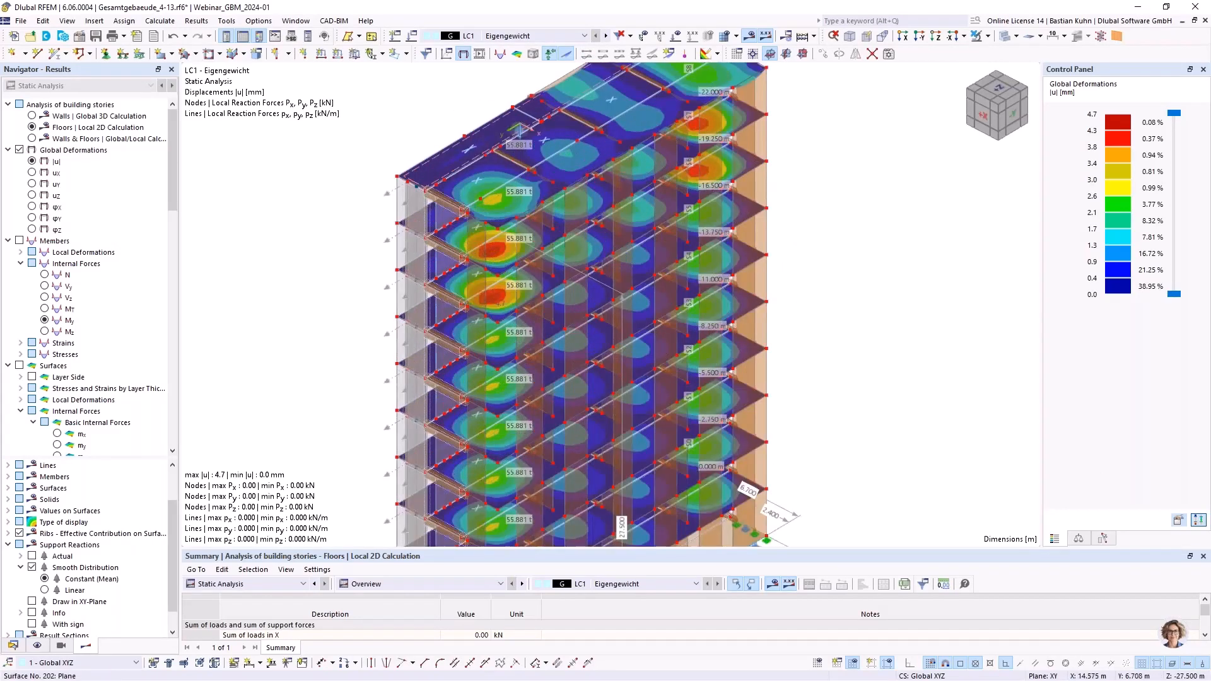
middle_click_drag(570, 165, 621, 183)
scroll(622, 183, "up", 2)
scroll(88, 391, "down", 3)
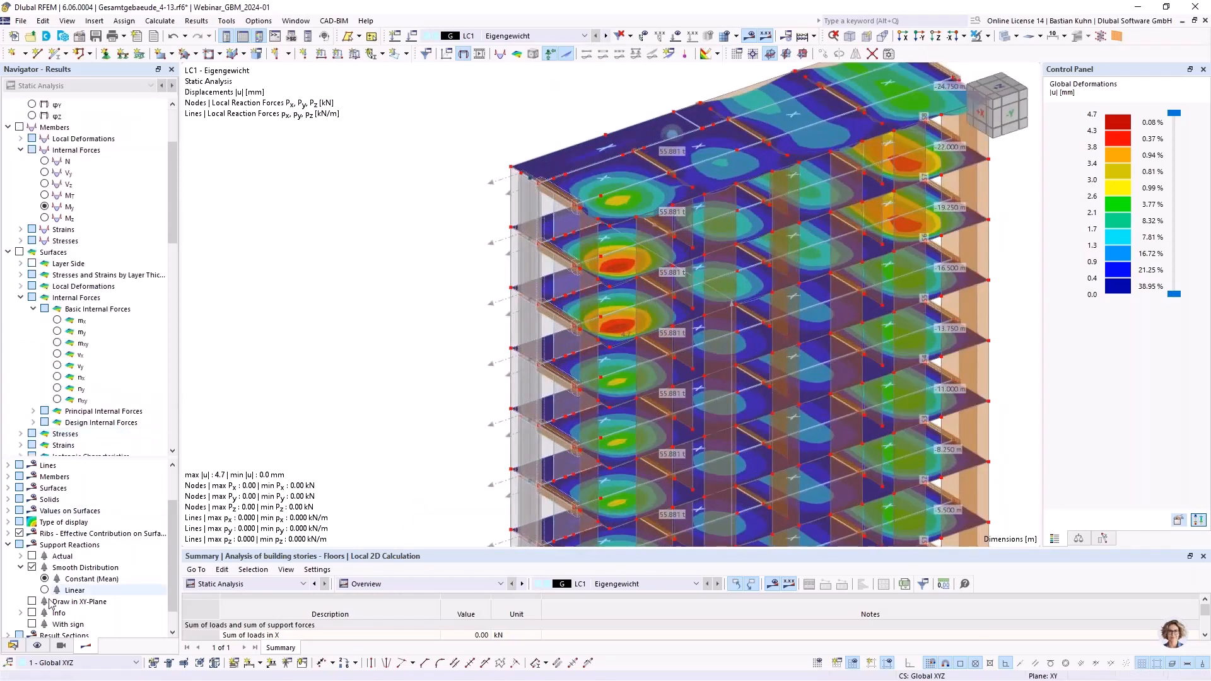
left_click(36, 646)
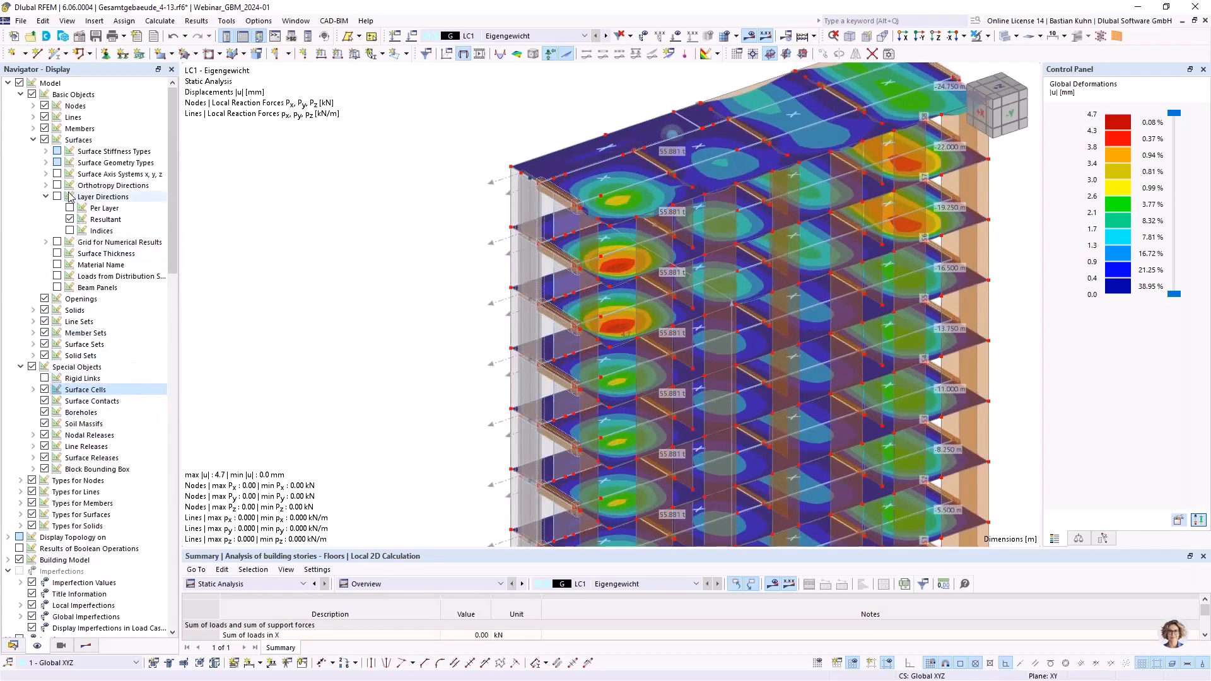
left_click(56, 277)
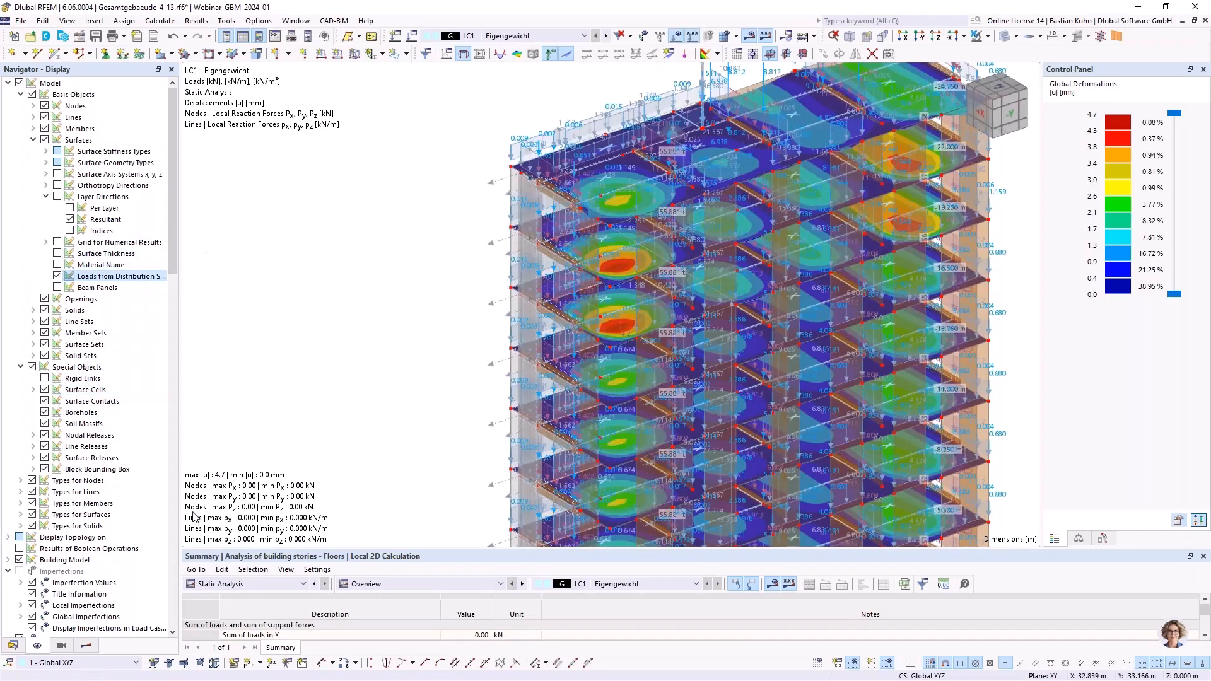
Step: Hide the surface loads so only the remaining object loads are drawn on the building
scroll(59, 479, "down", 3)
scroll(60, 480, "down", 12)
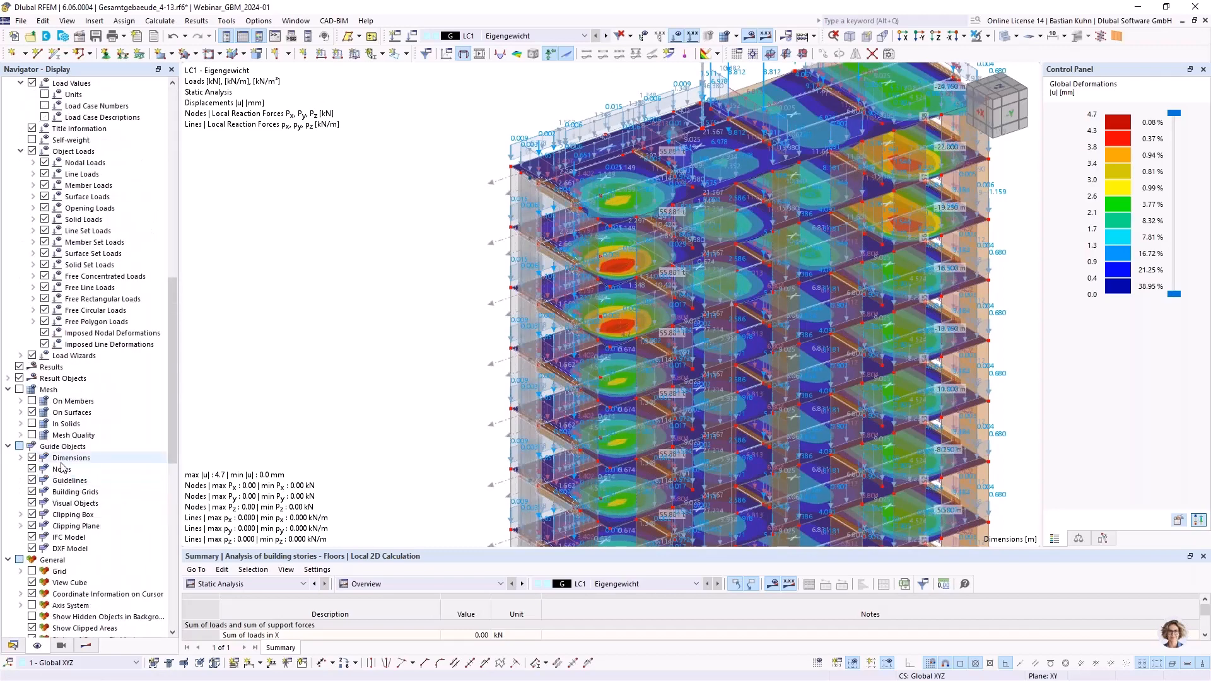
scroll(66, 458, "up", 6)
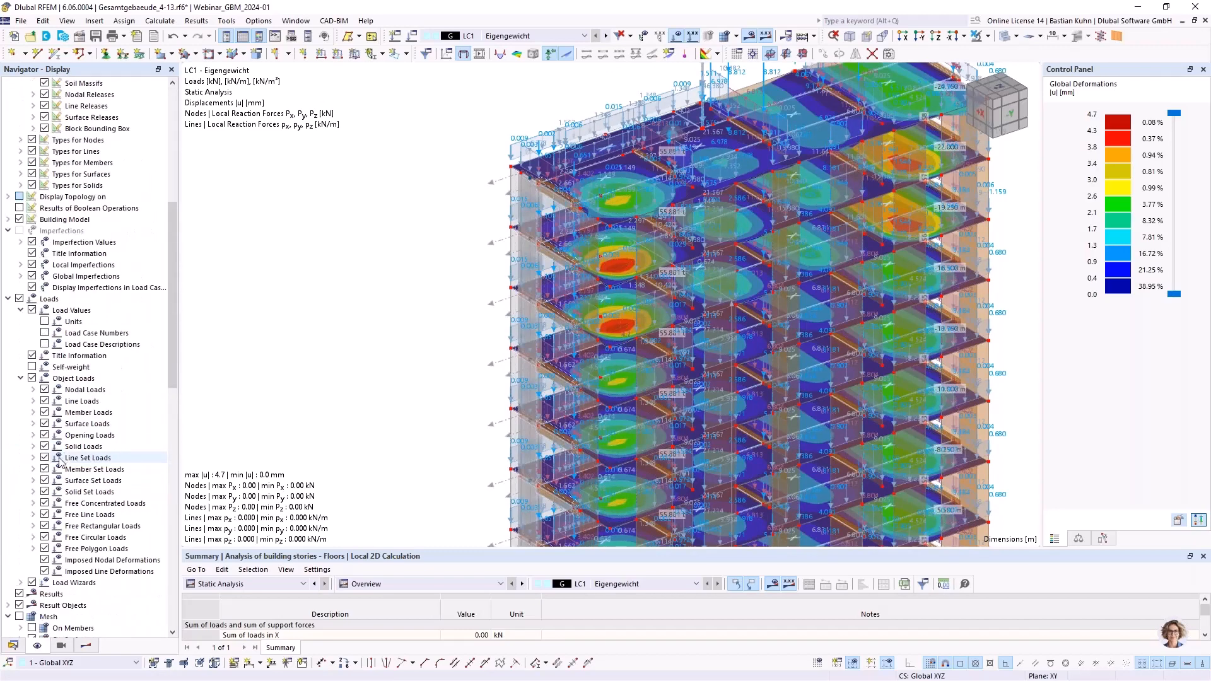
left_click(45, 424)
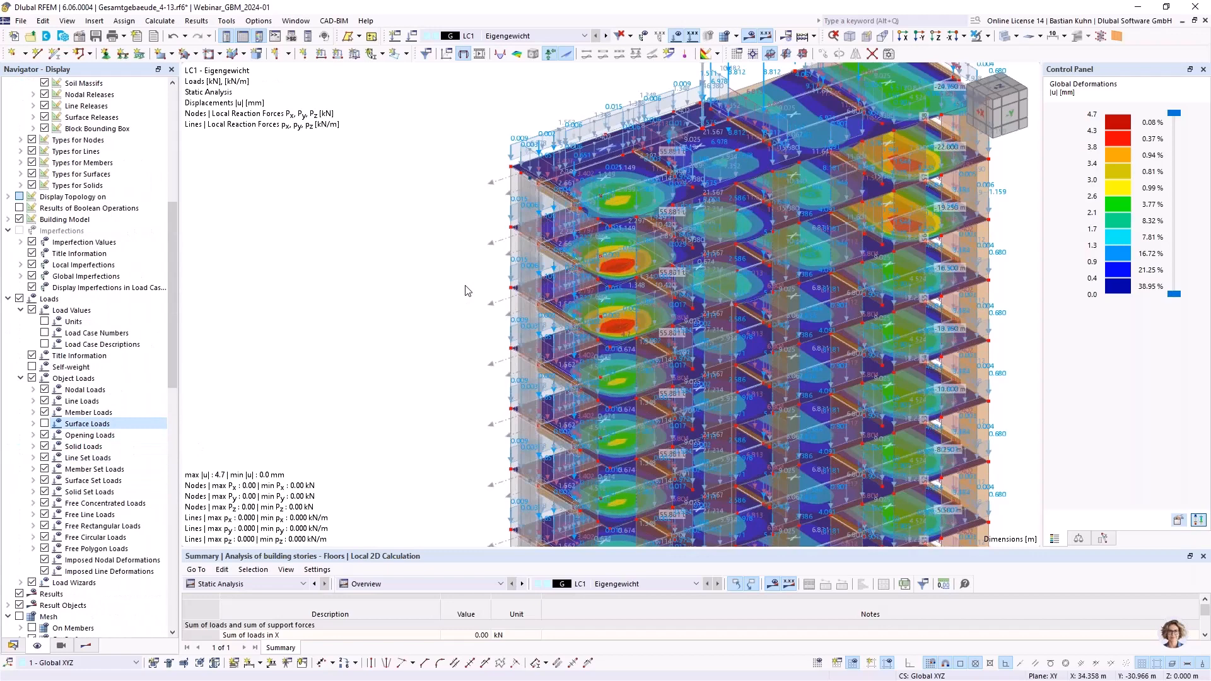
Step: Inspect the line loads at the roof edge and the upper floors, reading the uniform line load's details
scroll(460, 270, "down", 1)
mouse_move(460, 270)
middle_mouse_down()
mouse_move(433, 277)
mouse_move(446, 277)
mouse_move(452, 302)
mouse_move(479, 265)
middle_mouse_up()
scroll(506, 190, "up", 2)
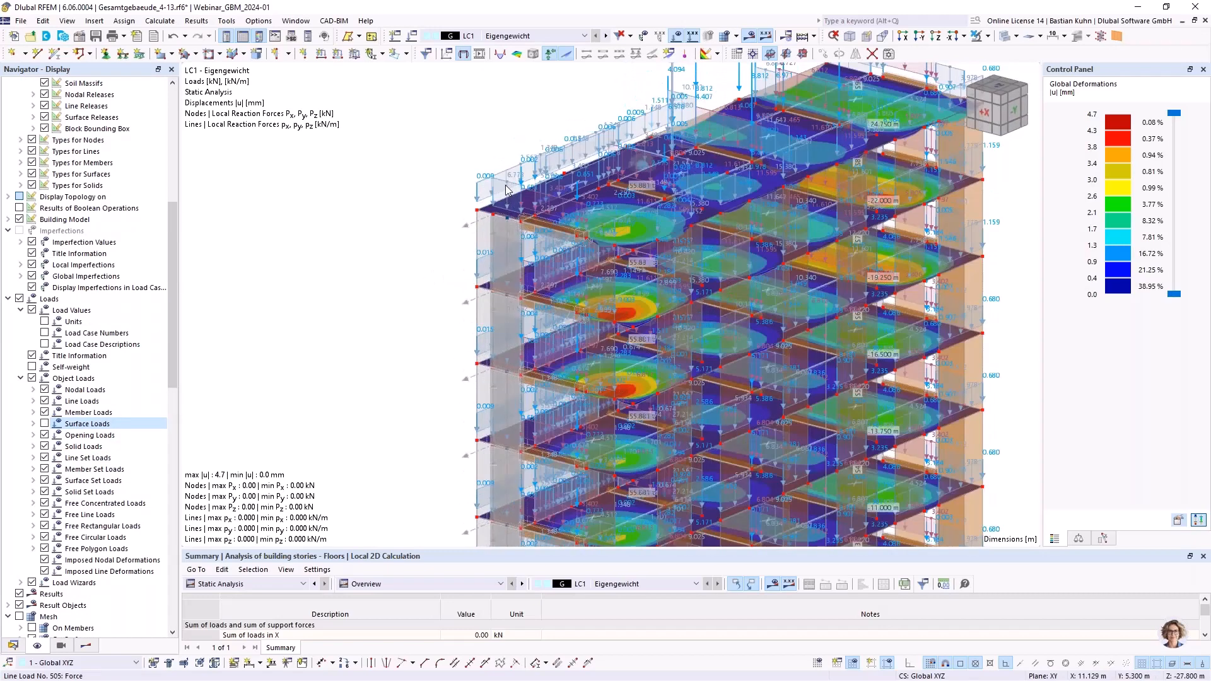
scroll(508, 188, "up", 2)
mouse_move(516, 179)
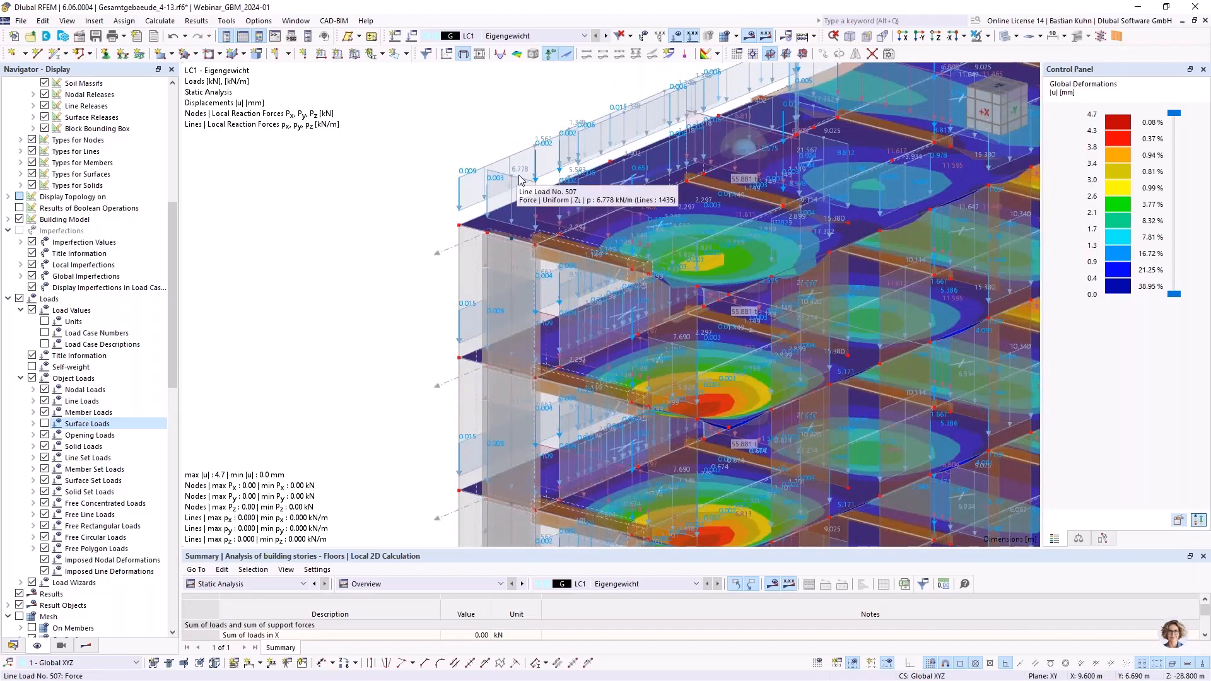
mouse_move(559, 228)
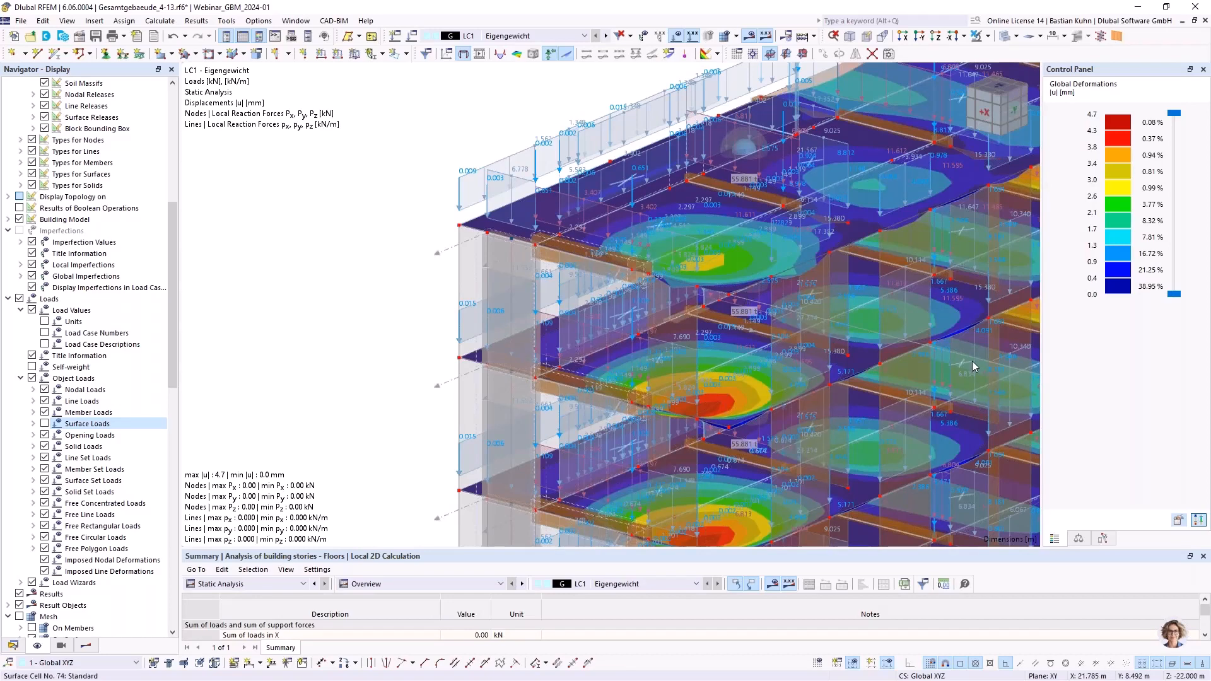
scroll(974, 360, "down", 1)
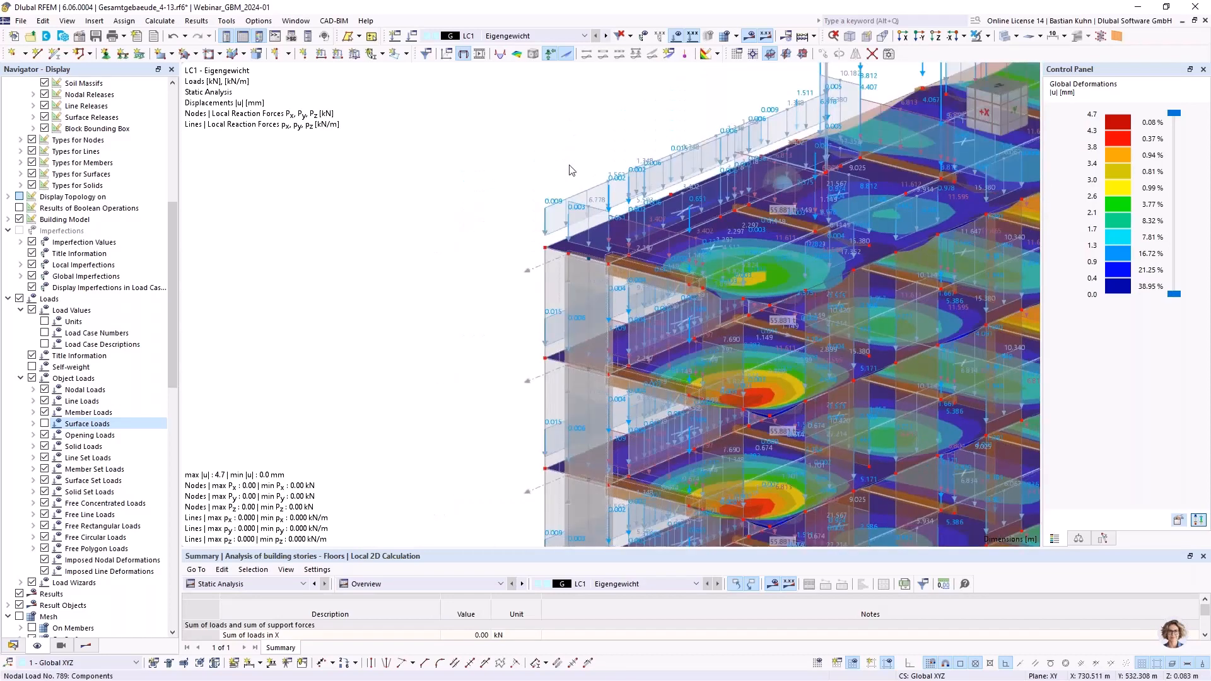
Step: Switch the building model to load case LC2 - Wind and view its horizontal loads from both sides
left_click(607, 36)
scroll(666, 135, "down", 1)
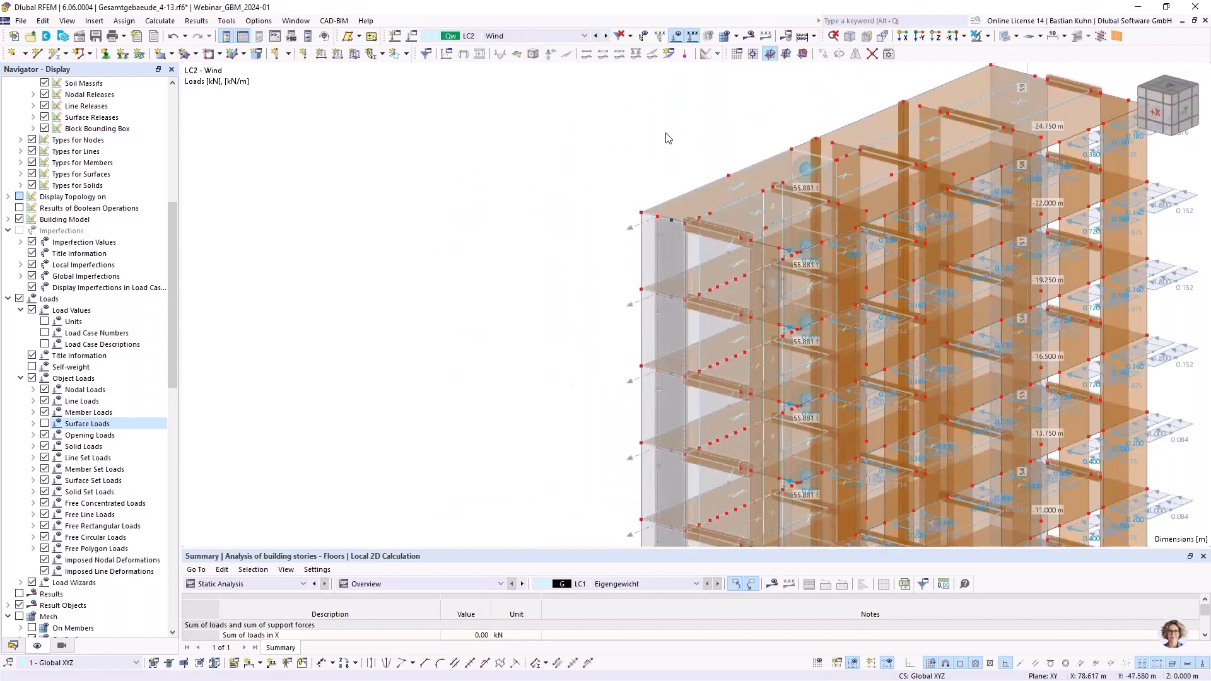
middle_click_drag(665, 135, 527, 159)
middle_click_drag(527, 159, 702, 63, "ctrl")
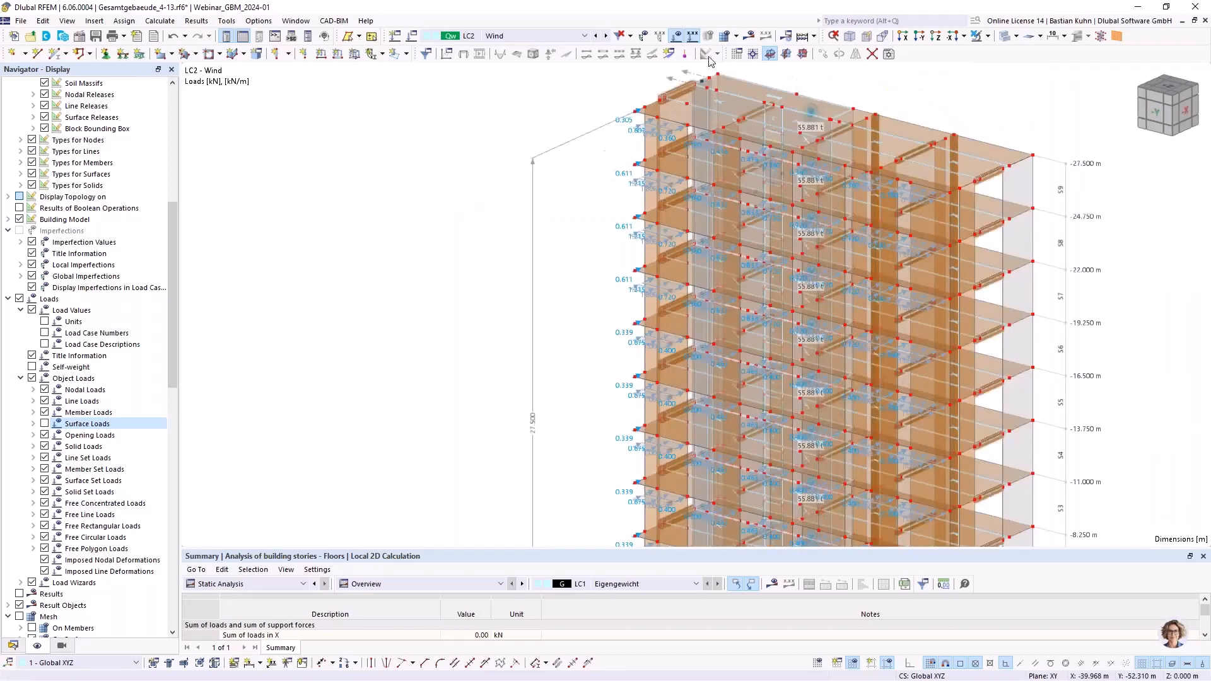
left_click(749, 36)
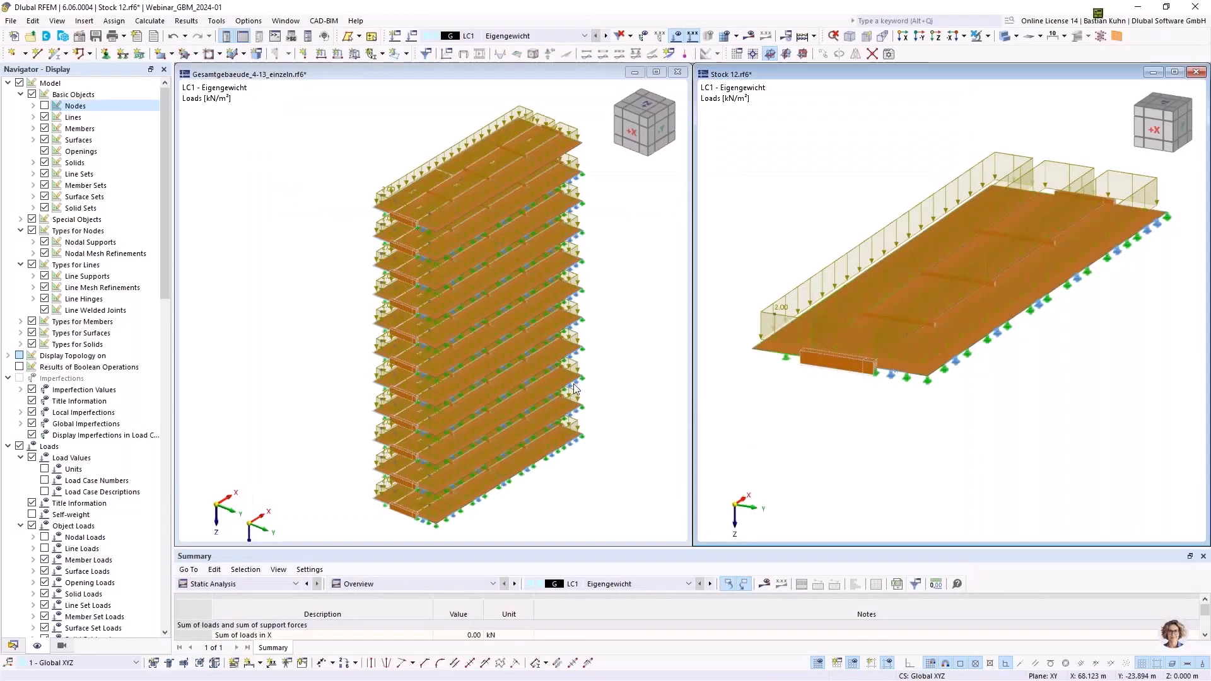
Step: Examine the LC1 surface loads on the stacked separate floor slabs in the Gesamtgebaeude_4-13_einzeln model
scroll(532, 357, "down", 2)
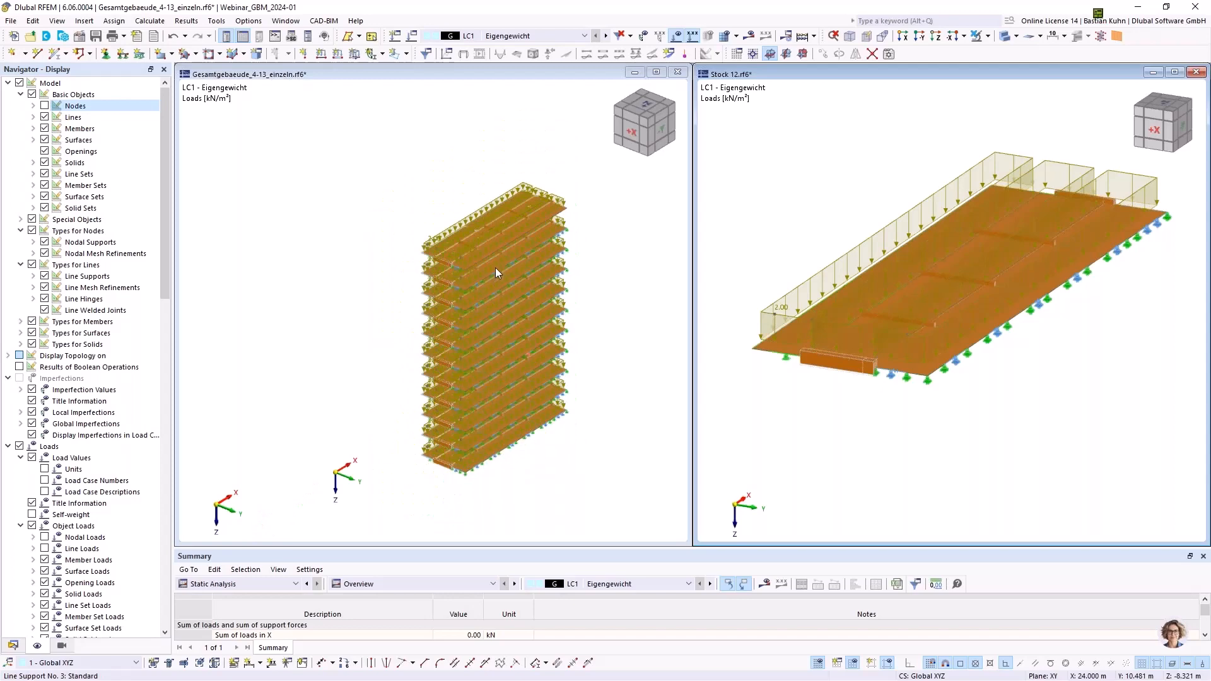
middle_click_drag(505, 283, 394, 209, "ctrl")
scroll(512, 228, "up", 2)
scroll(528, 229, "up", 1)
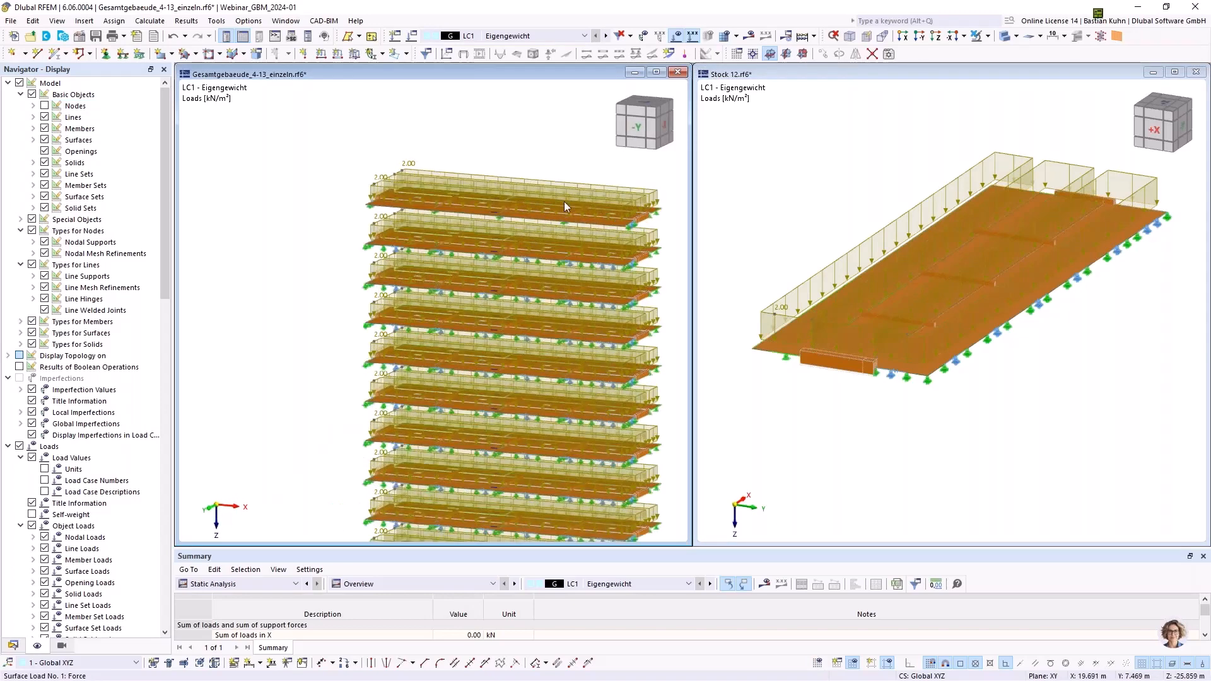
Step: View the separate floor slabs in X-direction and obliquely to inspect the line supports under each floor
left_click(903, 36)
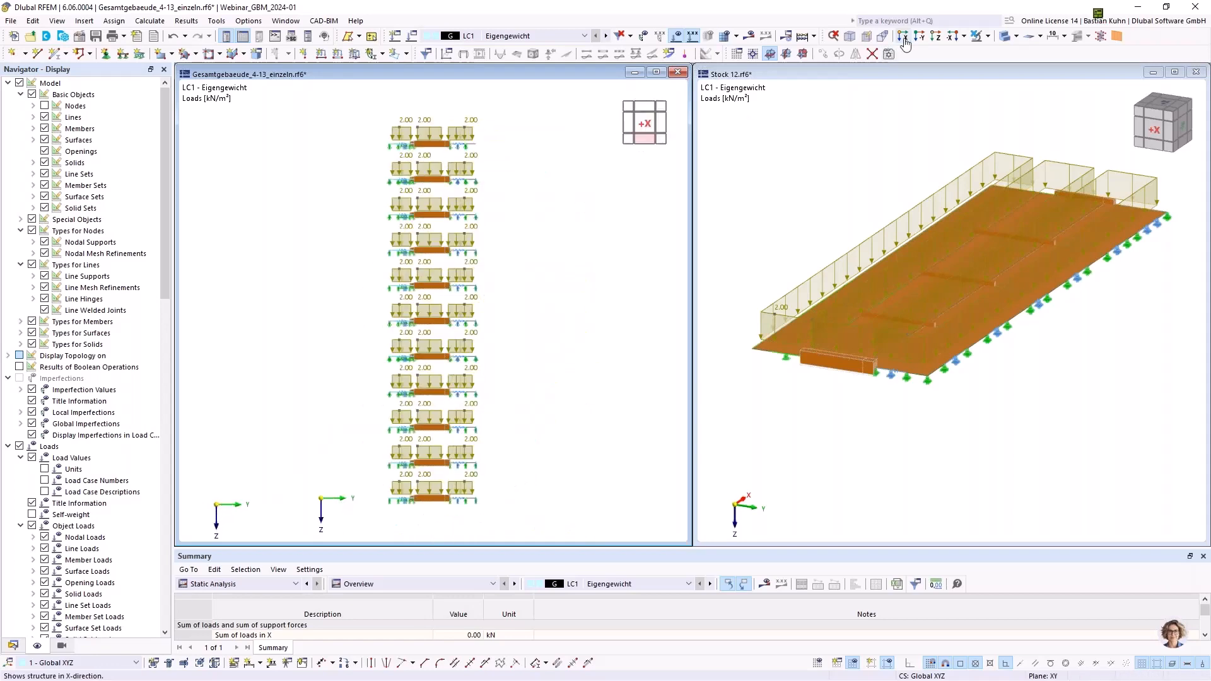
scroll(546, 176, "up", 2)
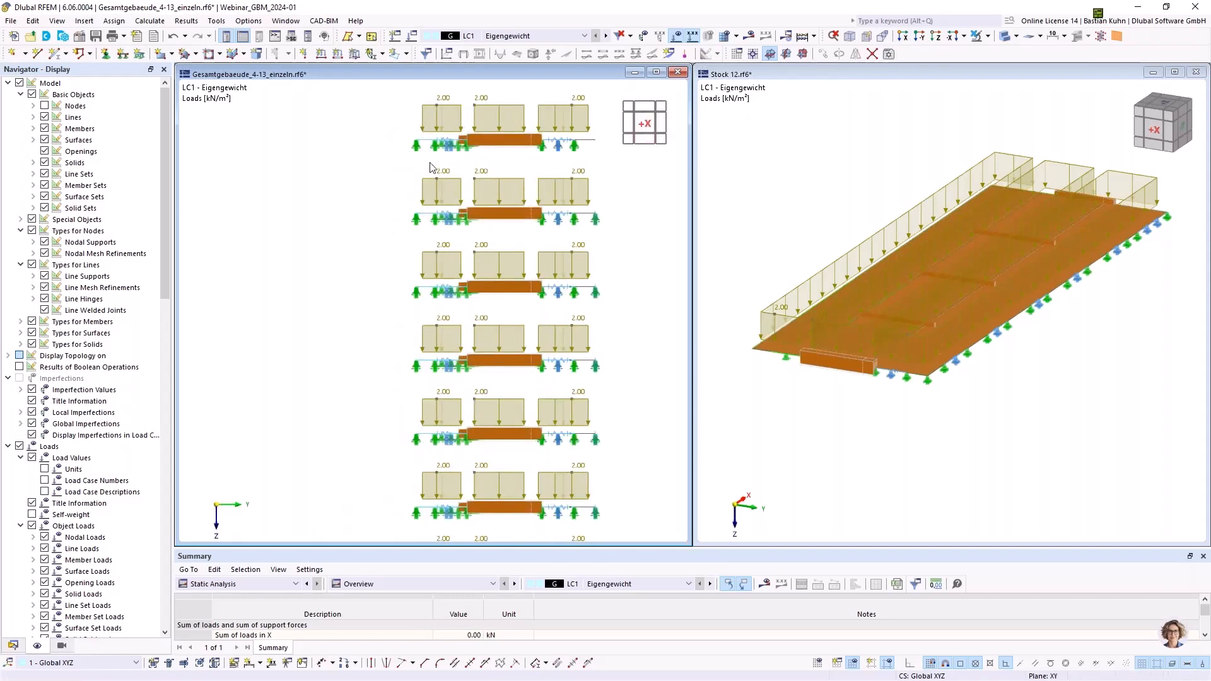
scroll(433, 456, "down", 3)
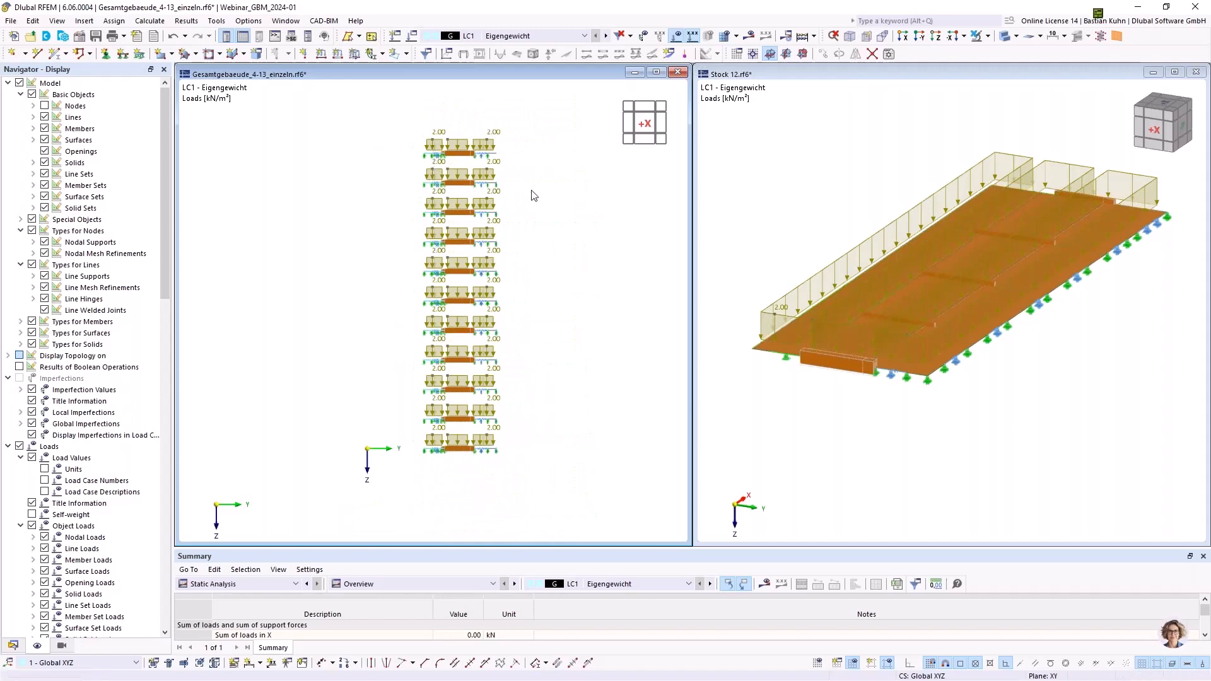
middle_click_drag(479, 212, 460, 206, "ctrl")
scroll(388, 172, "up", 5)
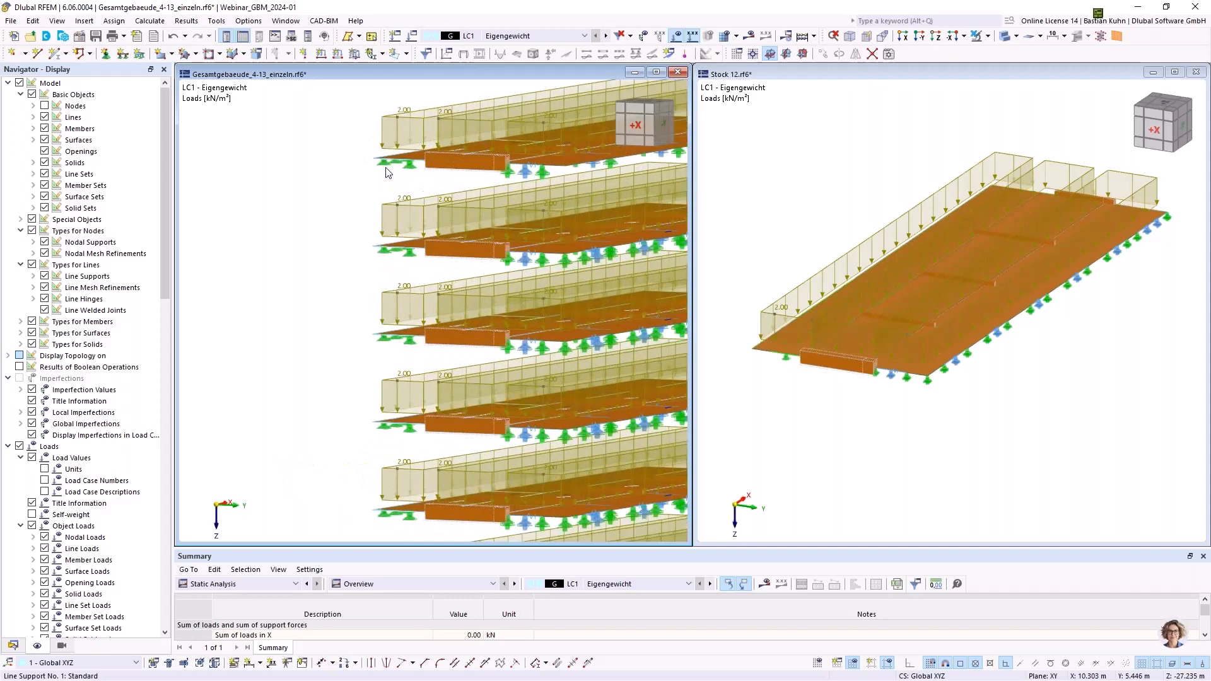
scroll(388, 172, "down", 5)
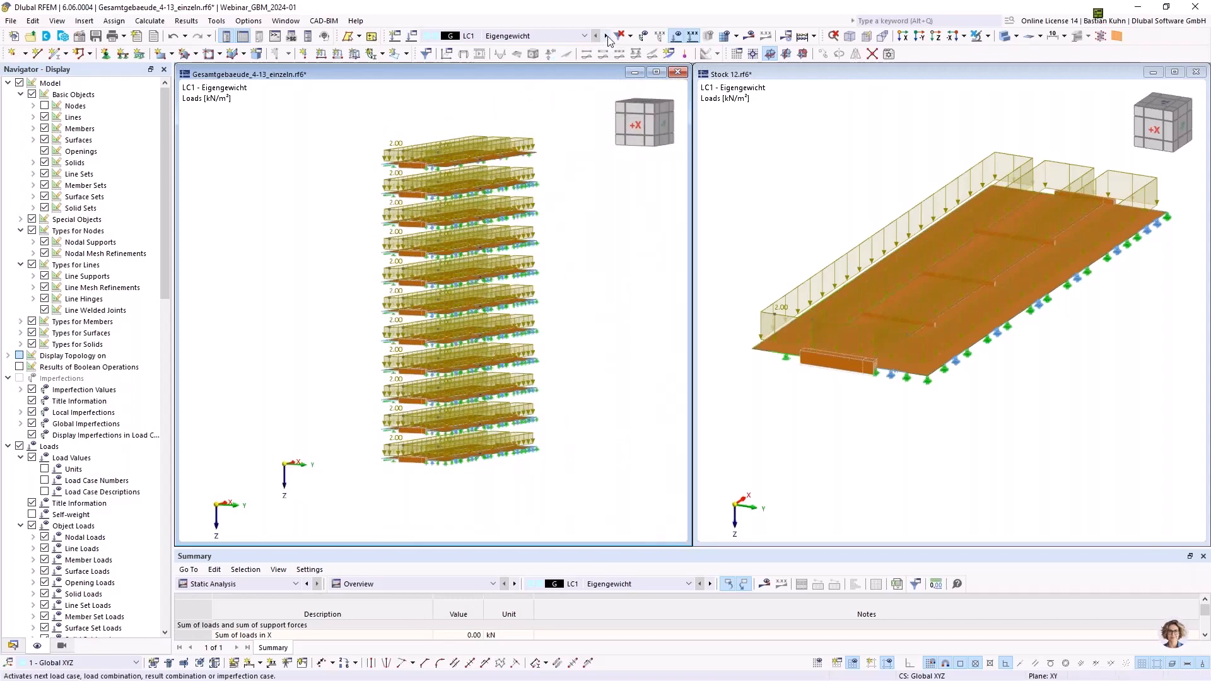
Step: Switch the separate-floors model to LC2 - Wind and examine the line loads along the floor edges
left_click(606, 36)
middle_click_drag(582, 191, 218, 221)
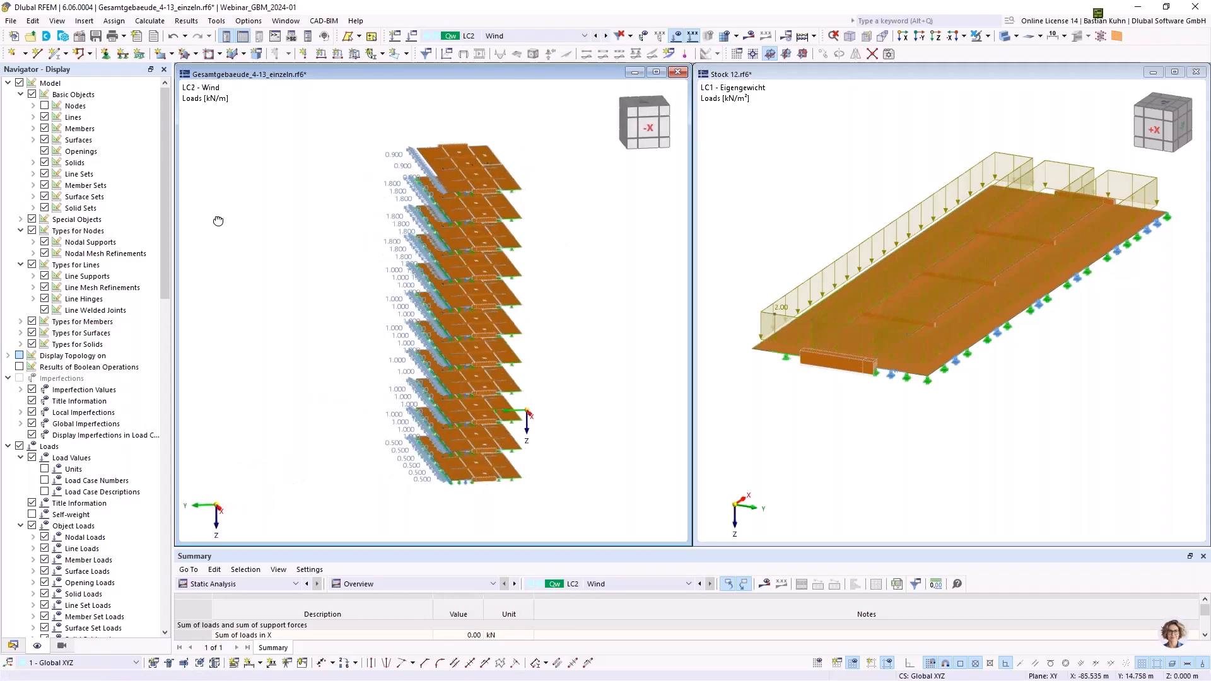
middle_click_drag(298, 235, 499, 207, "ctrl")
scroll(464, 183, "up", 3)
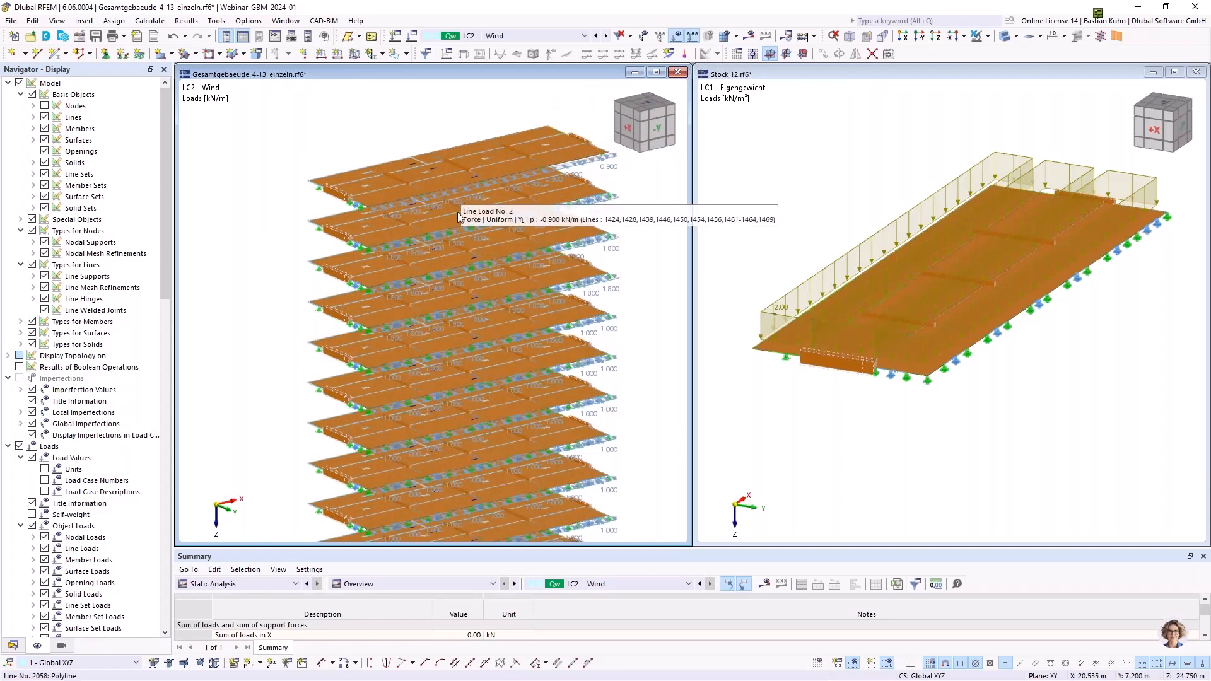
scroll(353, 200, "up", 4)
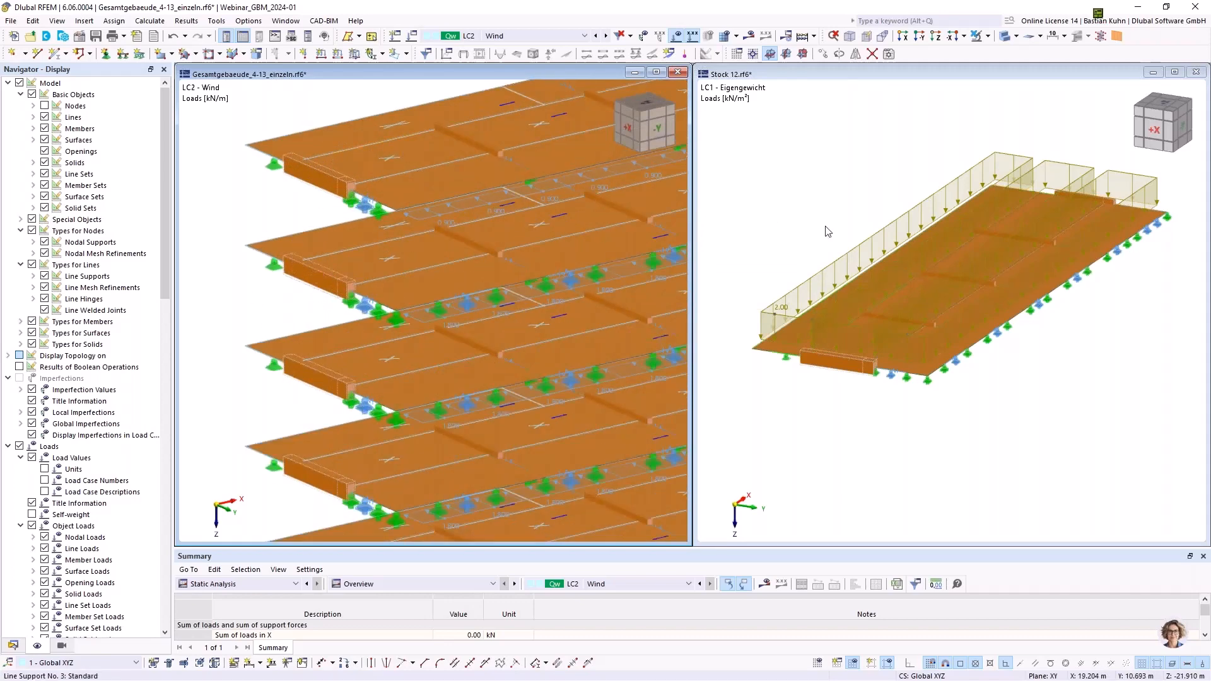
Step: In the Stock 12 model, open the Import Support Reactions load wizard entry 1 - S13 for editing
left_click(844, 165)
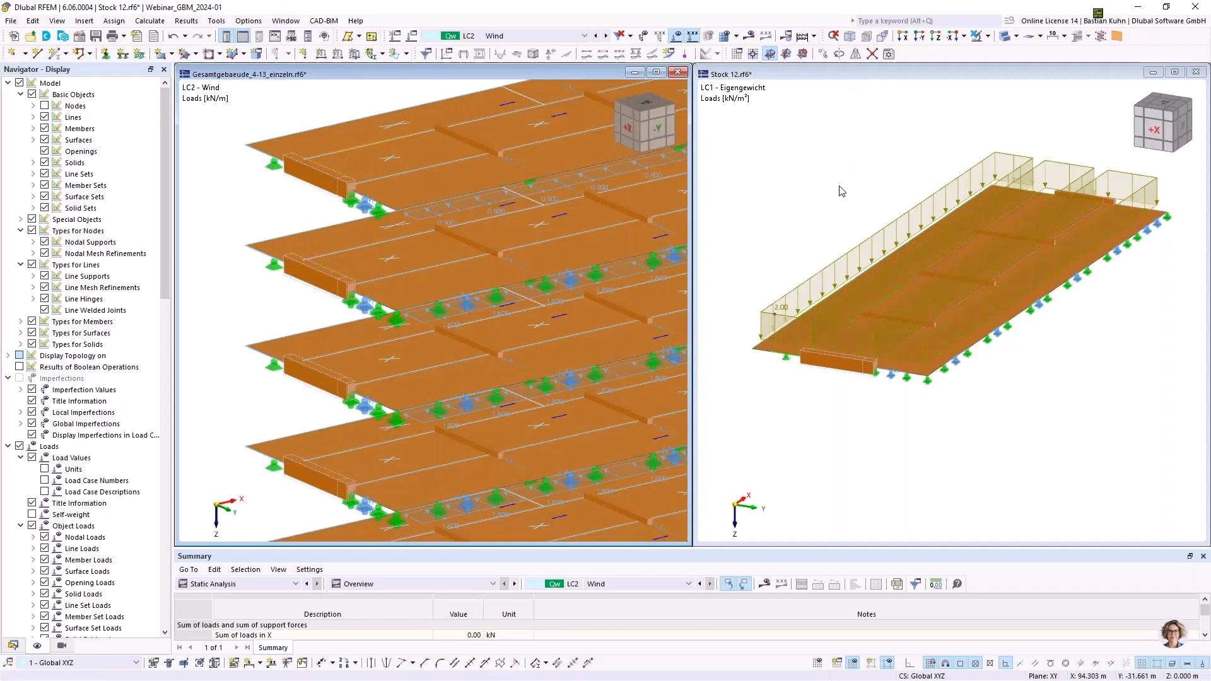
scroll(842, 191, "down", 1)
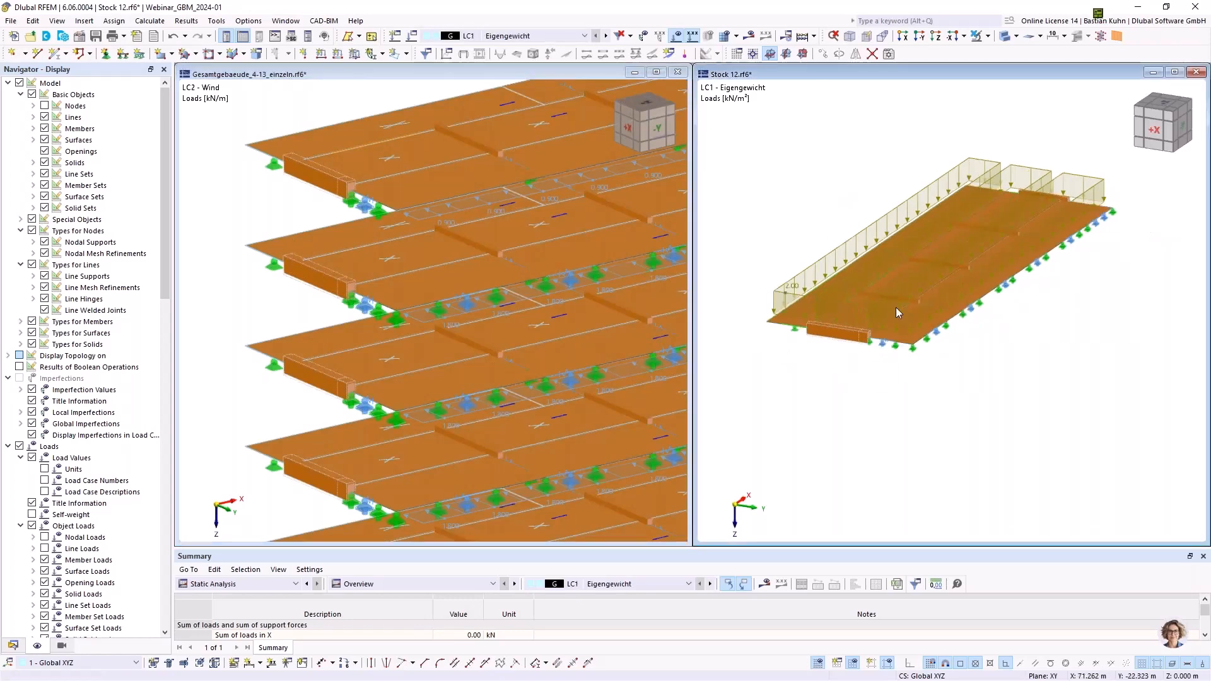
left_click(13, 645)
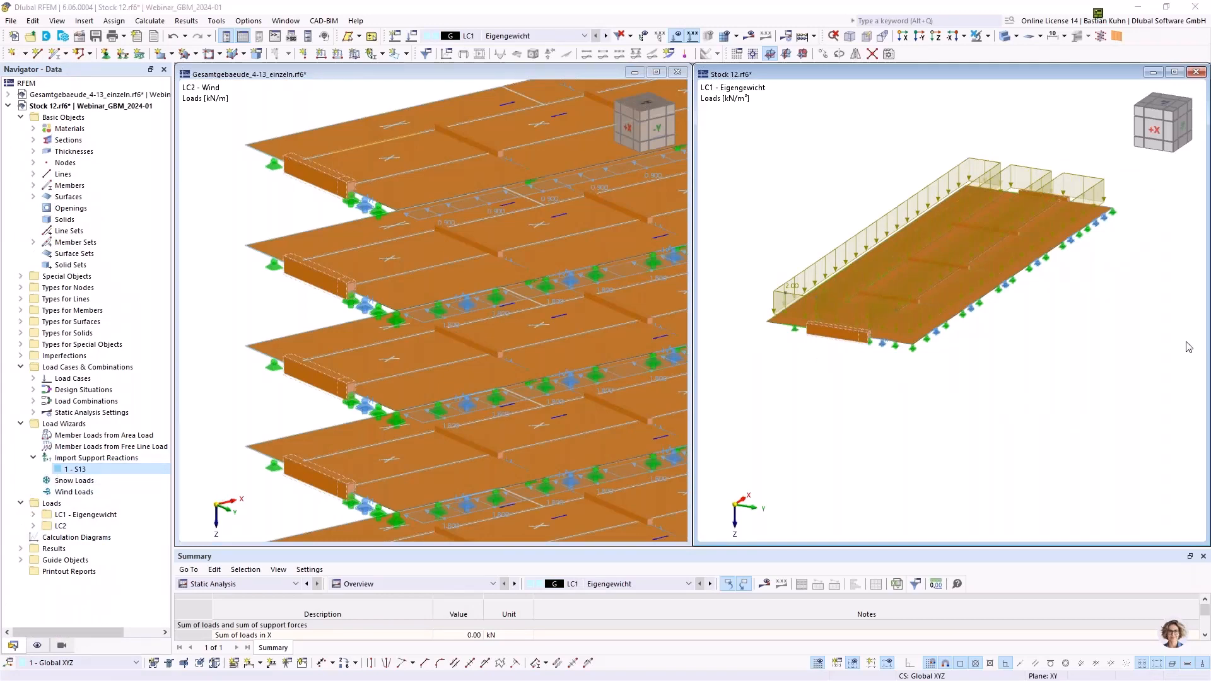
left_click_drag(1209, 168, 392, 182)
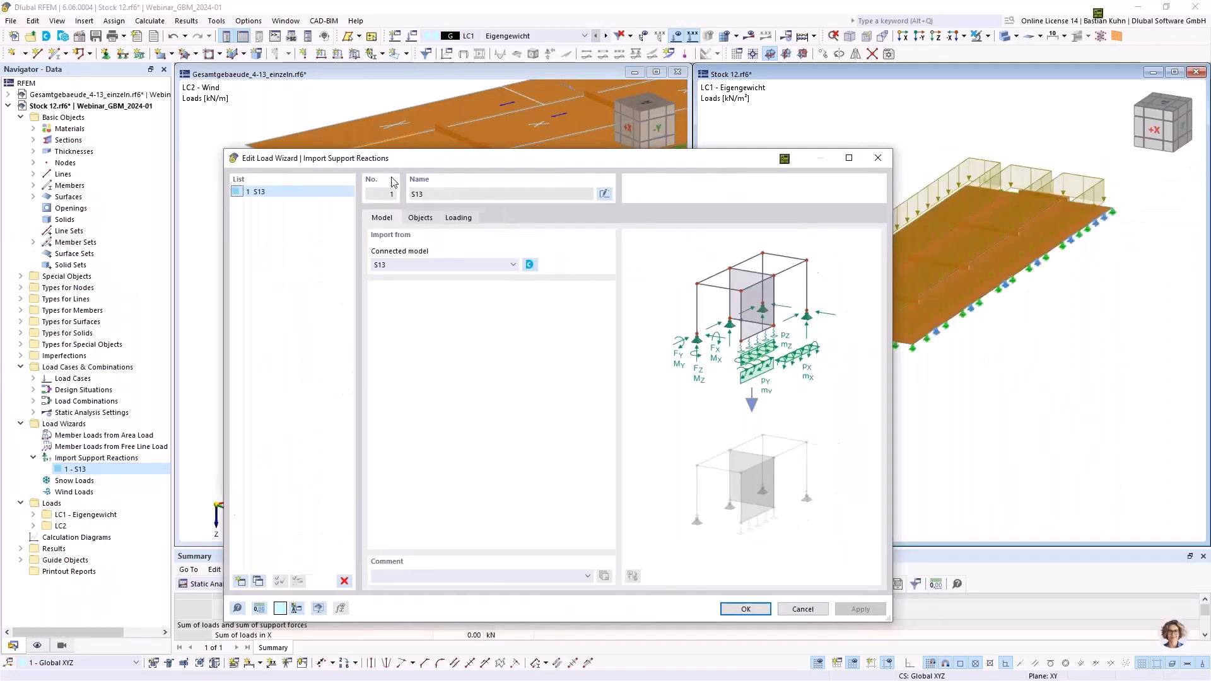
Step: Browse the Webinar_GBM_2024-01 project for models available to connect, and leave the selection without choosing one
left_click(530, 264)
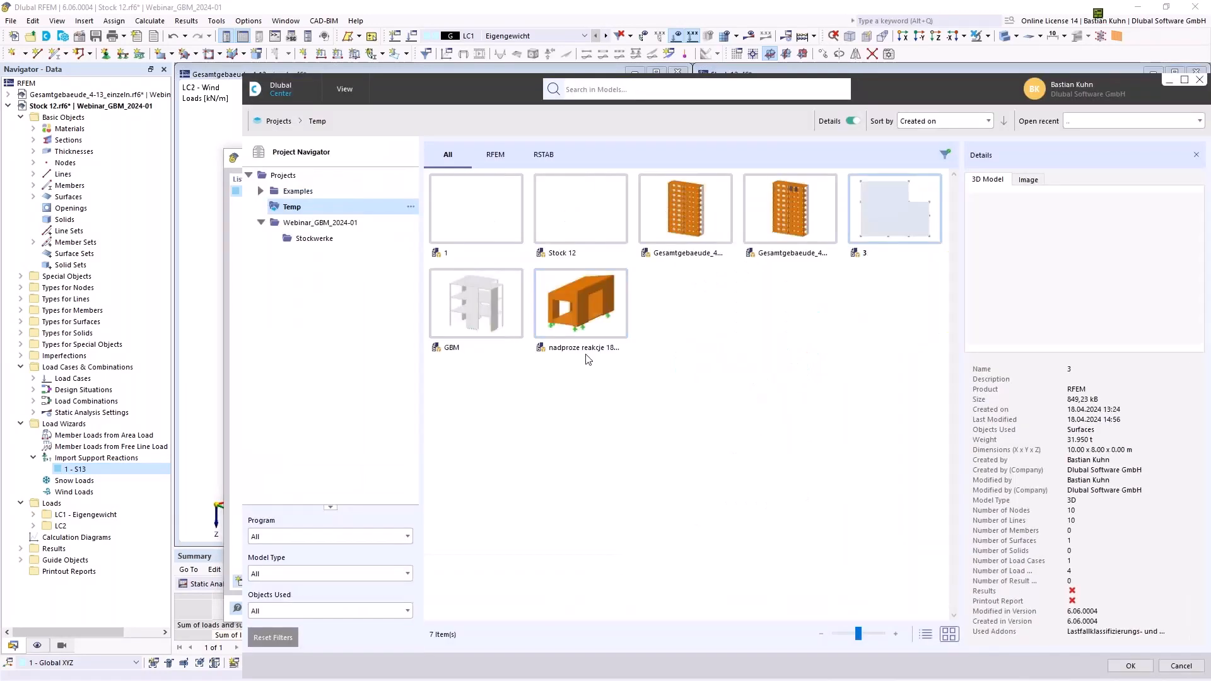
left_click(314, 222)
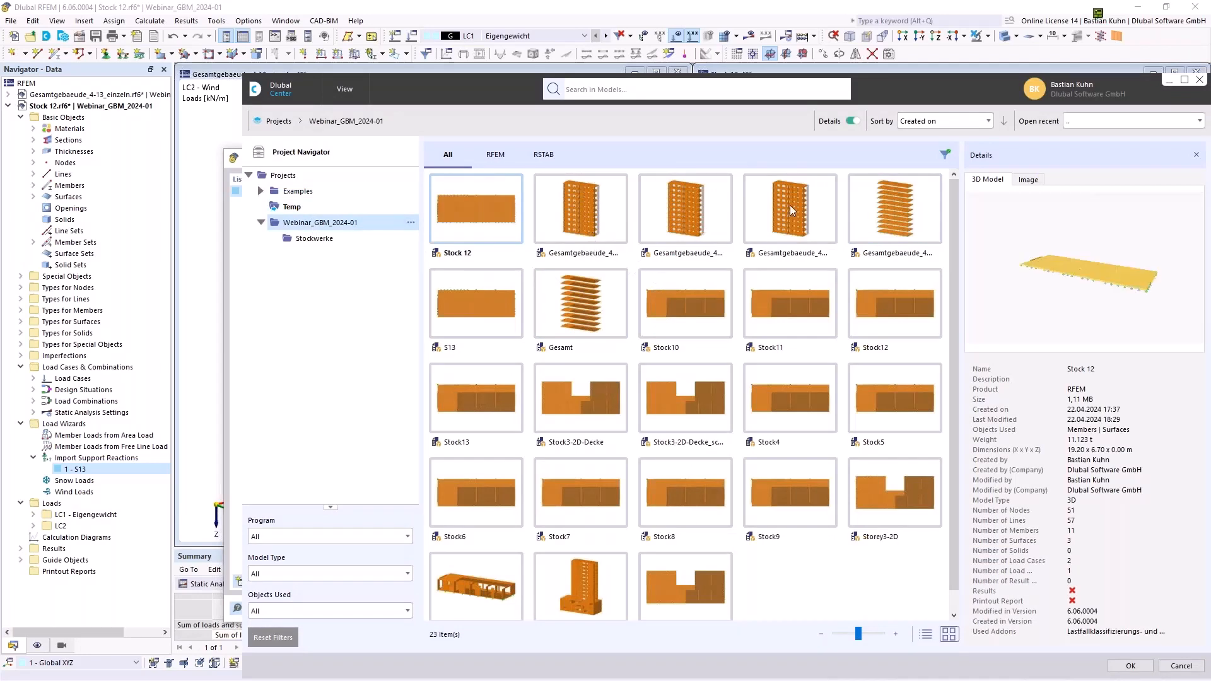
left_click(1199, 80)
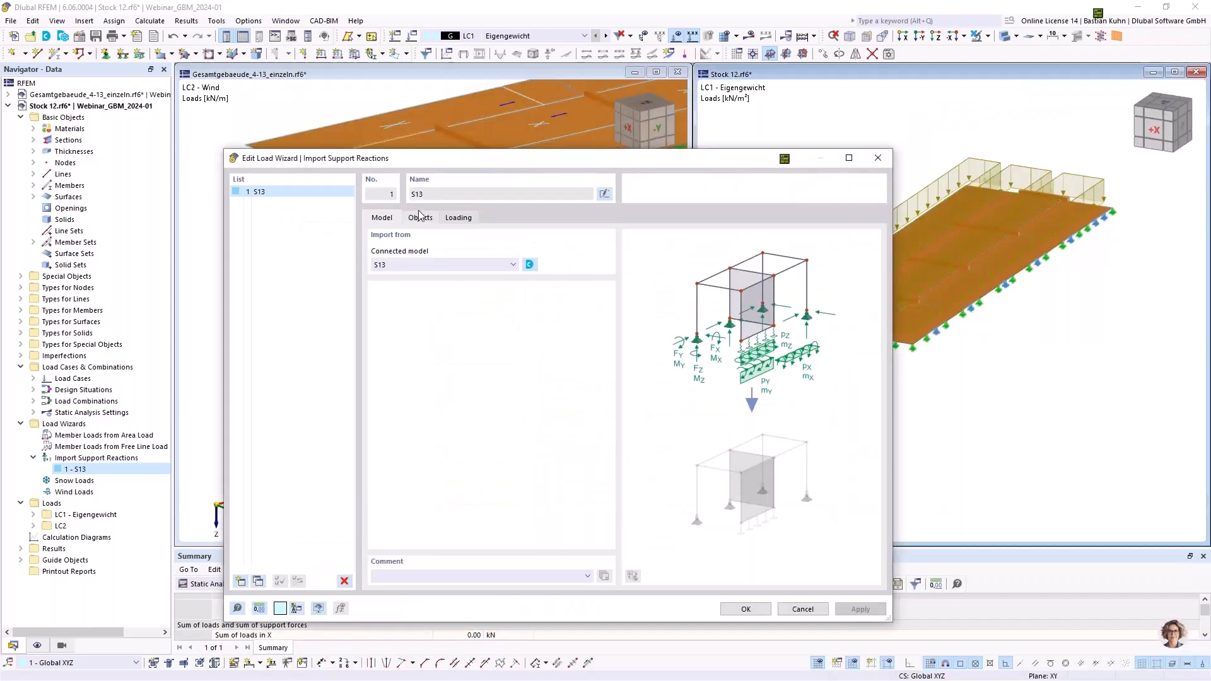
Step: Examine the S13 import's object assignment, comparing the supported nodes and lines of the connected model with the target nodes and lines
left_click(419, 217)
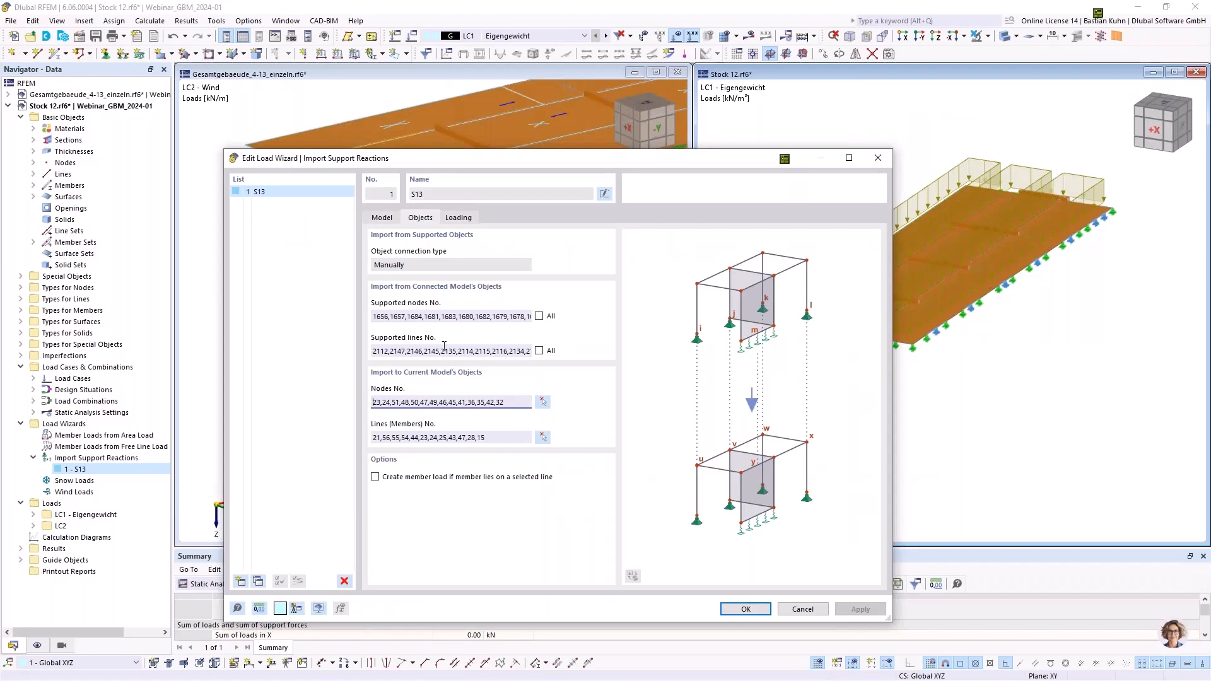
left_click(430, 318)
left_click_drag(510, 167, 929, 161)
left_click(818, 346)
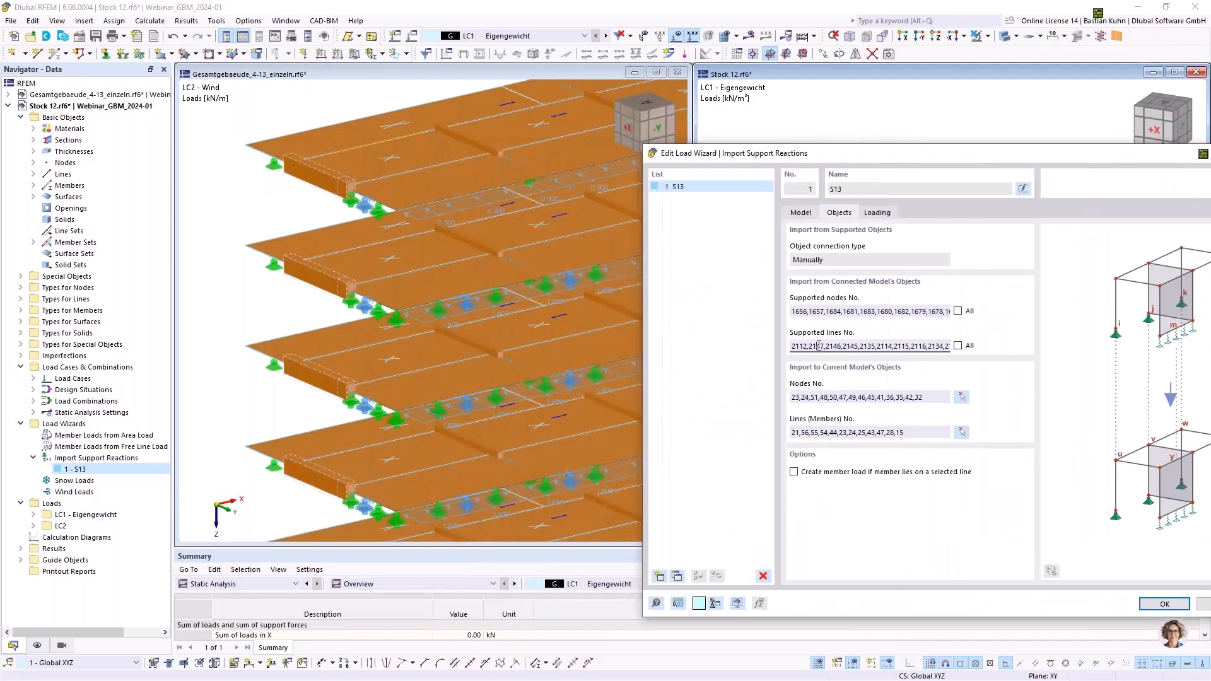
left_click(834, 433)
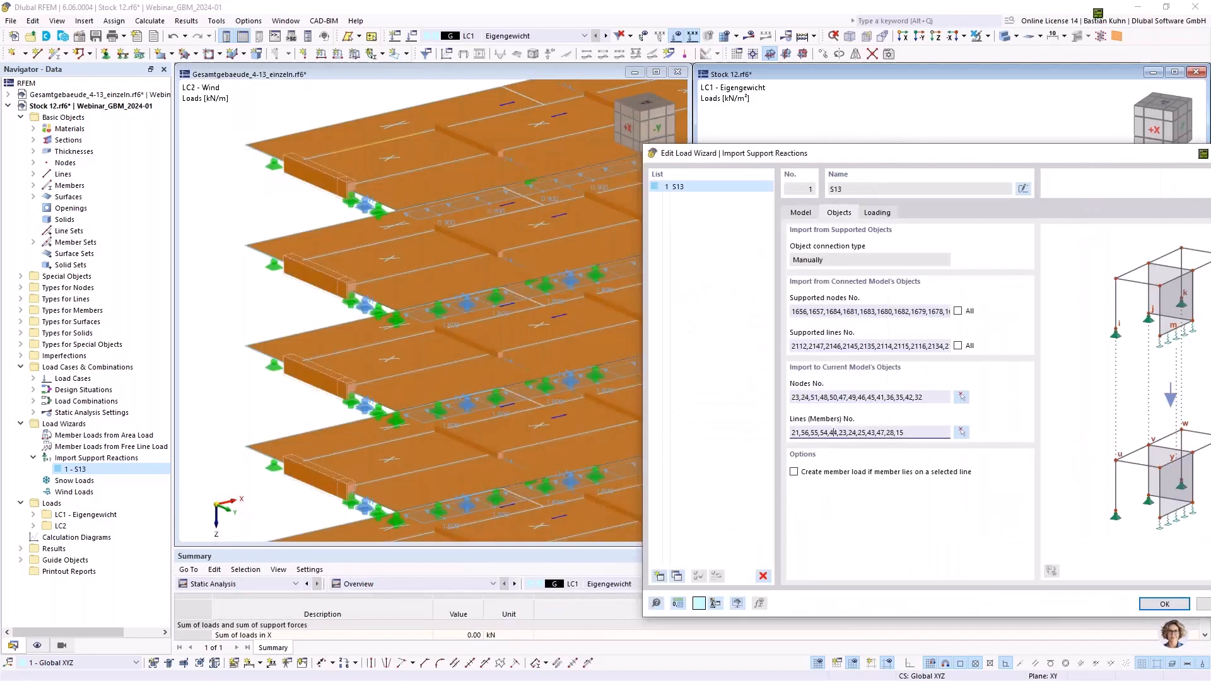
left_click_drag(963, 160, 417, 173)
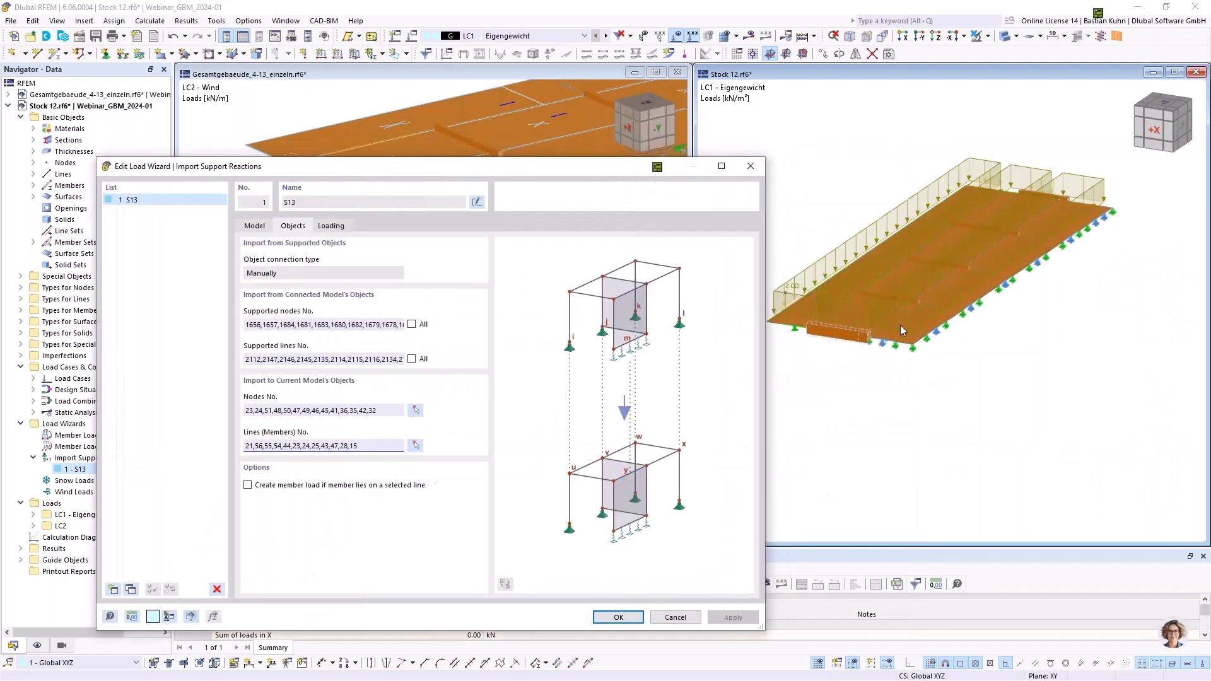
Step: Review the S13 import's loading settings and the available load distribution options, Uniform - Total and Varying
left_click(331, 226)
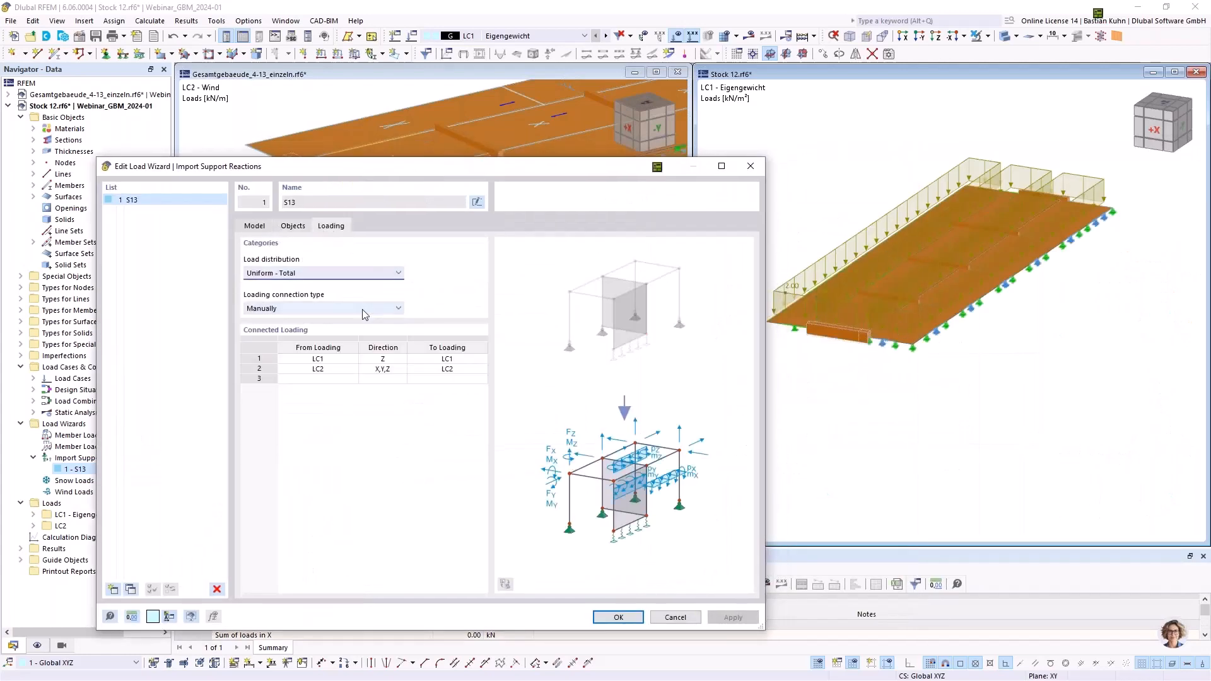
left_click(263, 273)
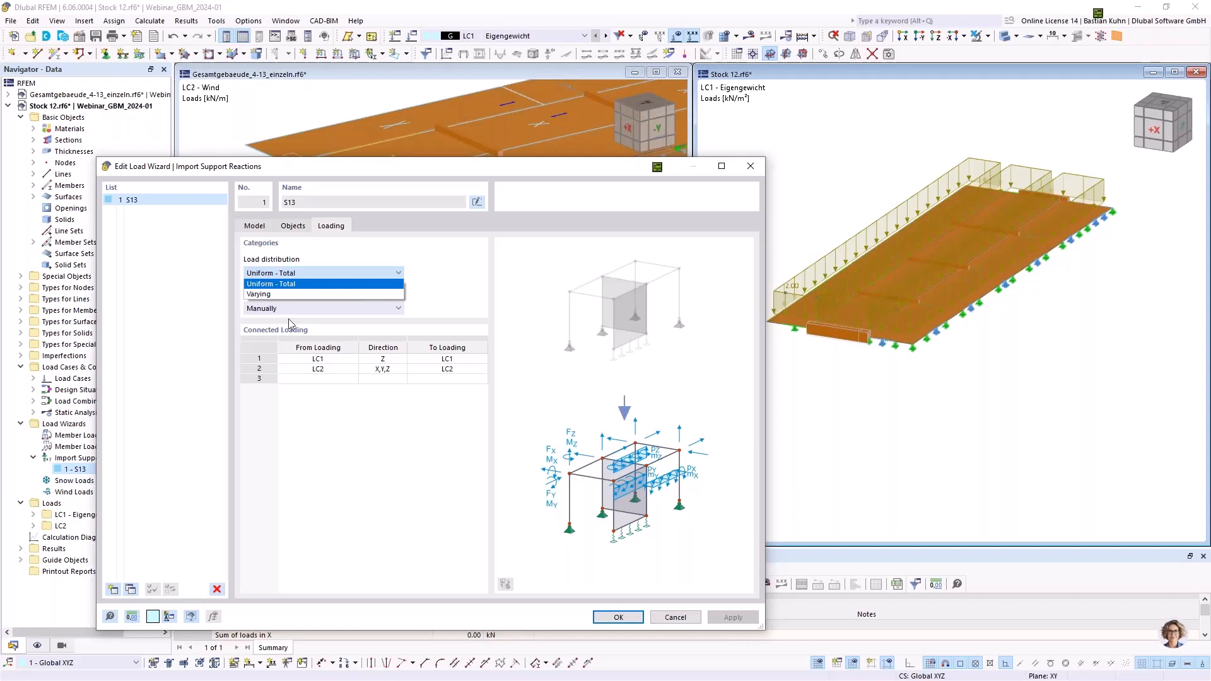
key("Down")
Step: Check the LC1 and LC2 loading connections and the selectable directions for LC2, and leave the load wizard without changes
left_click(394, 359)
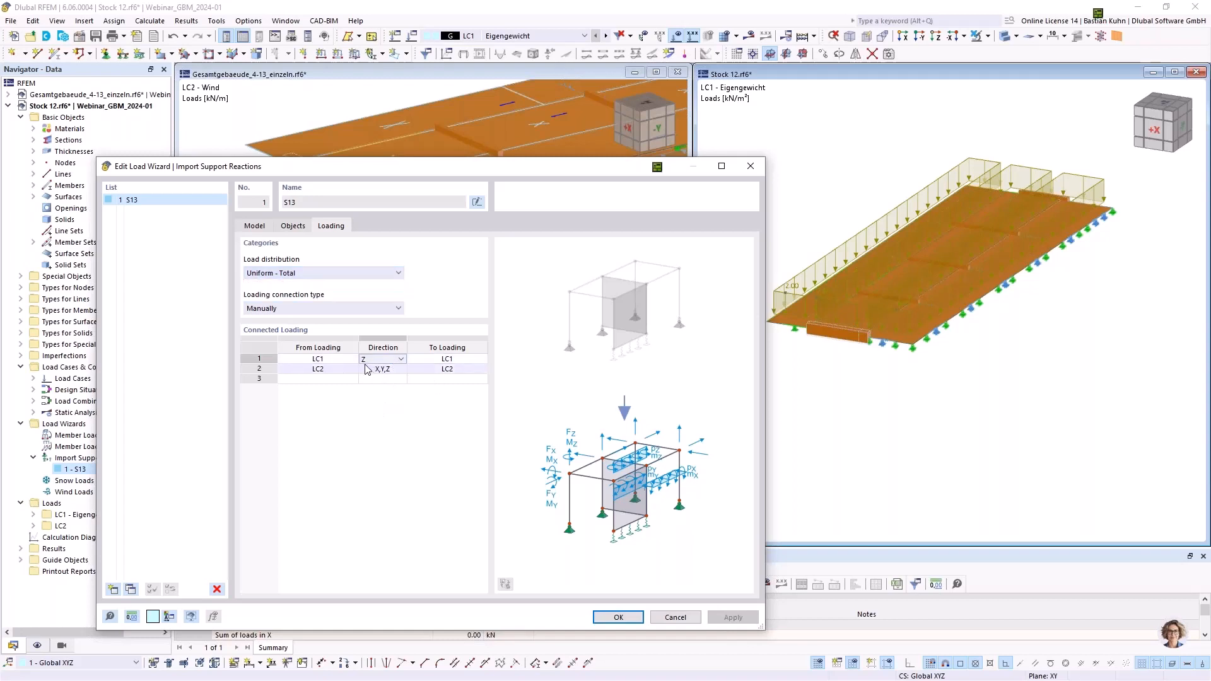
left_click(346, 360)
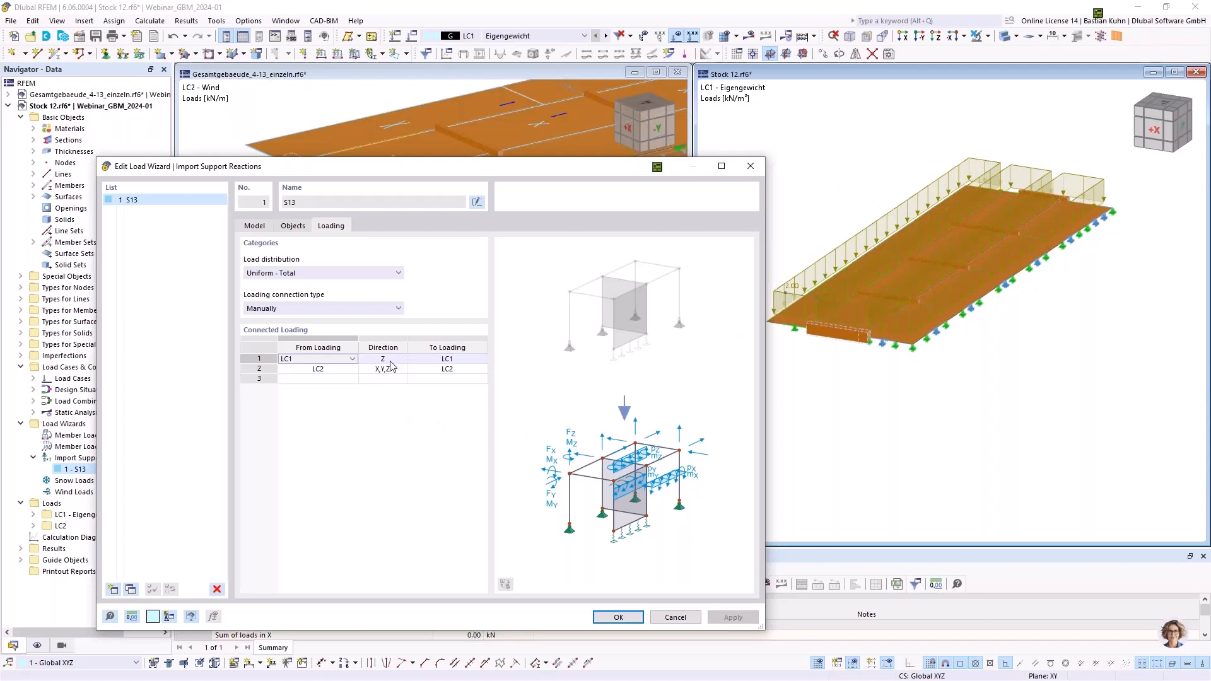
left_click(346, 370)
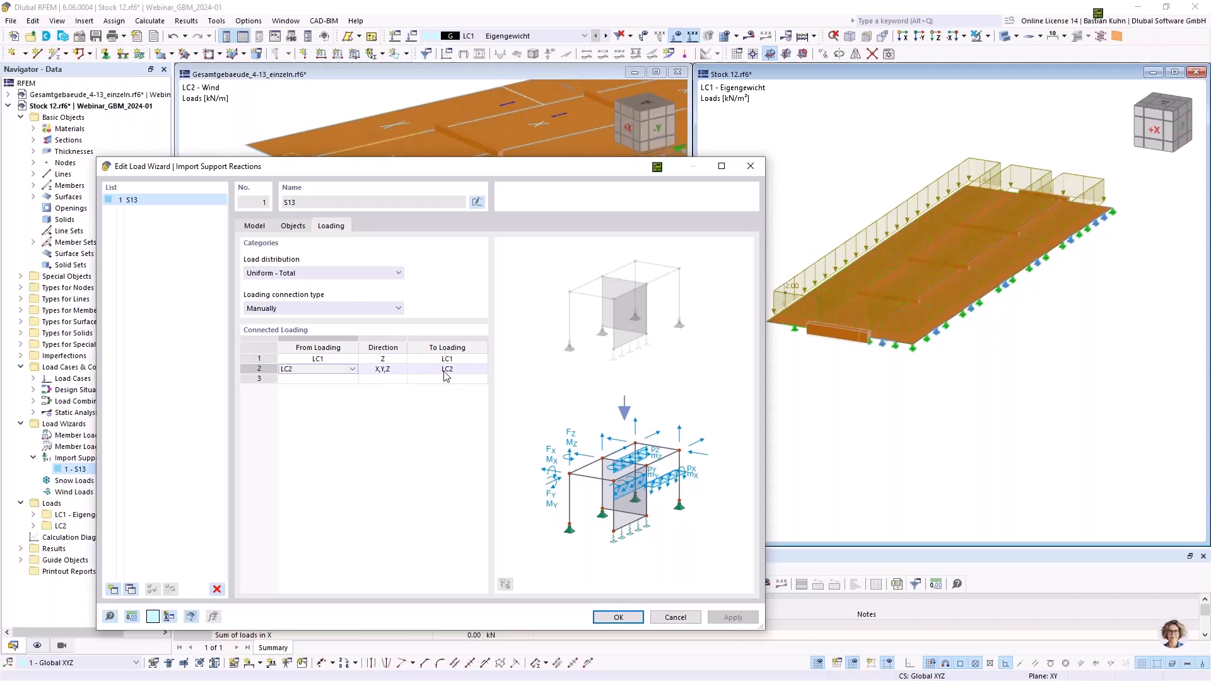
left_click(388, 370)
left_click(401, 369)
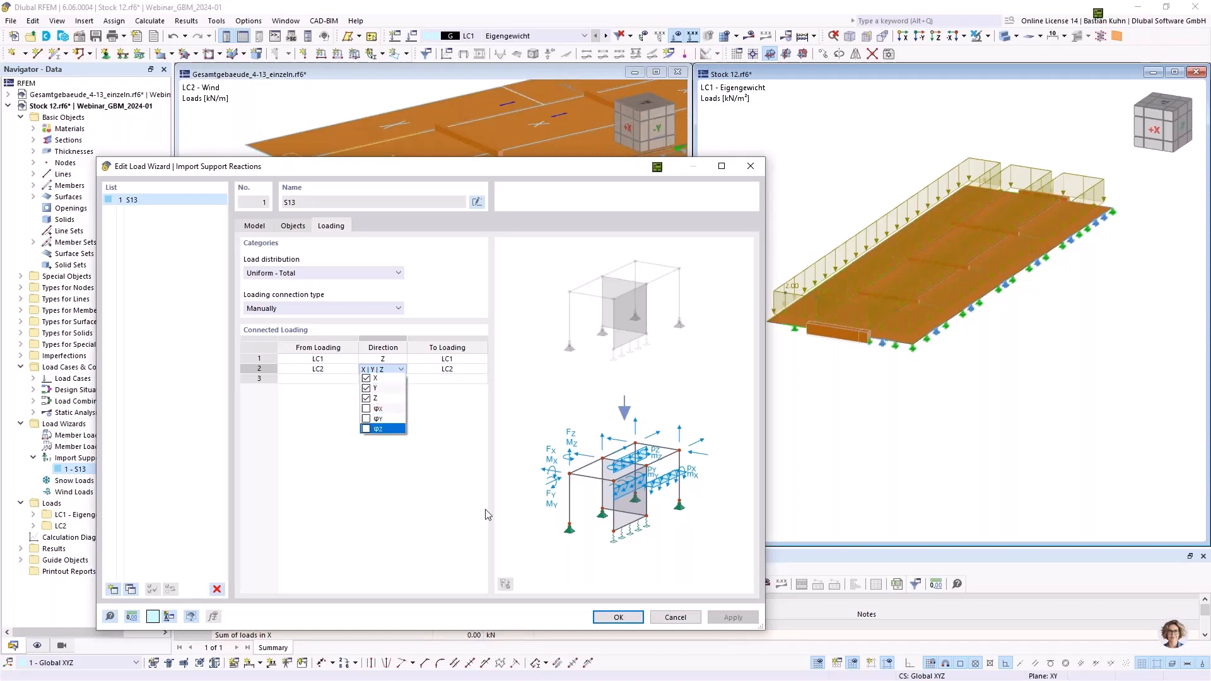
left_click(674, 621)
left_click(674, 620)
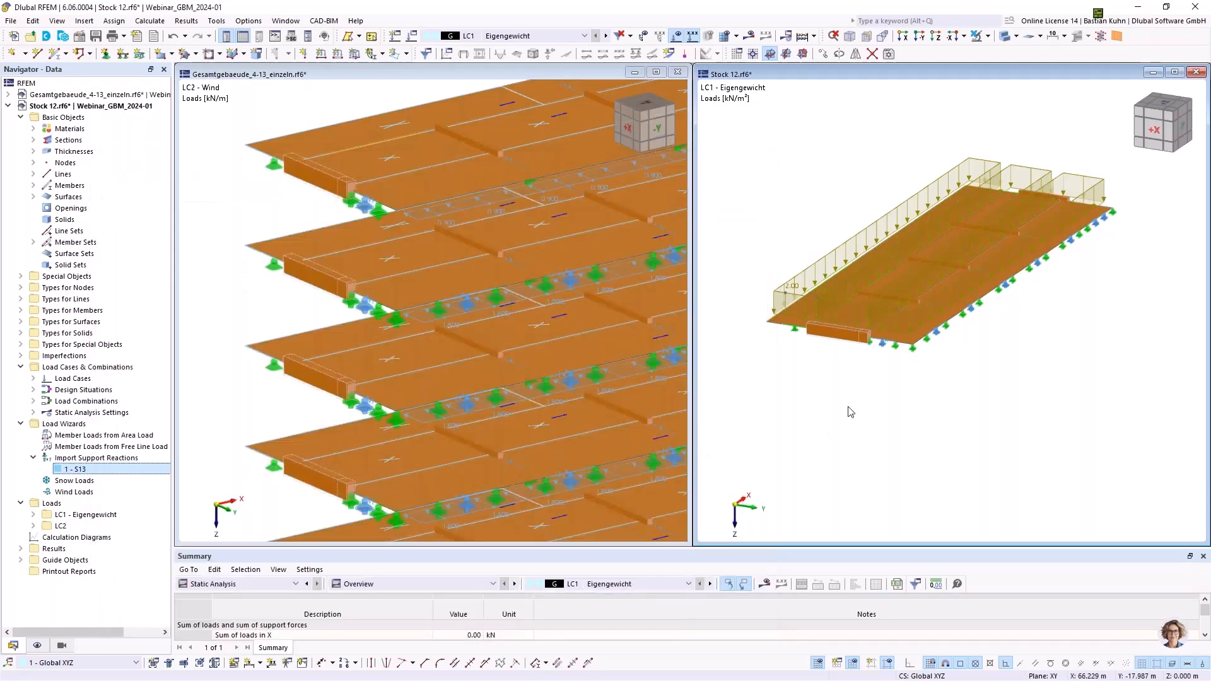
Step: Display the static analysis results with global deformations for LC1 - Eigengewicht in the Stock 12 model
left_click(887, 54)
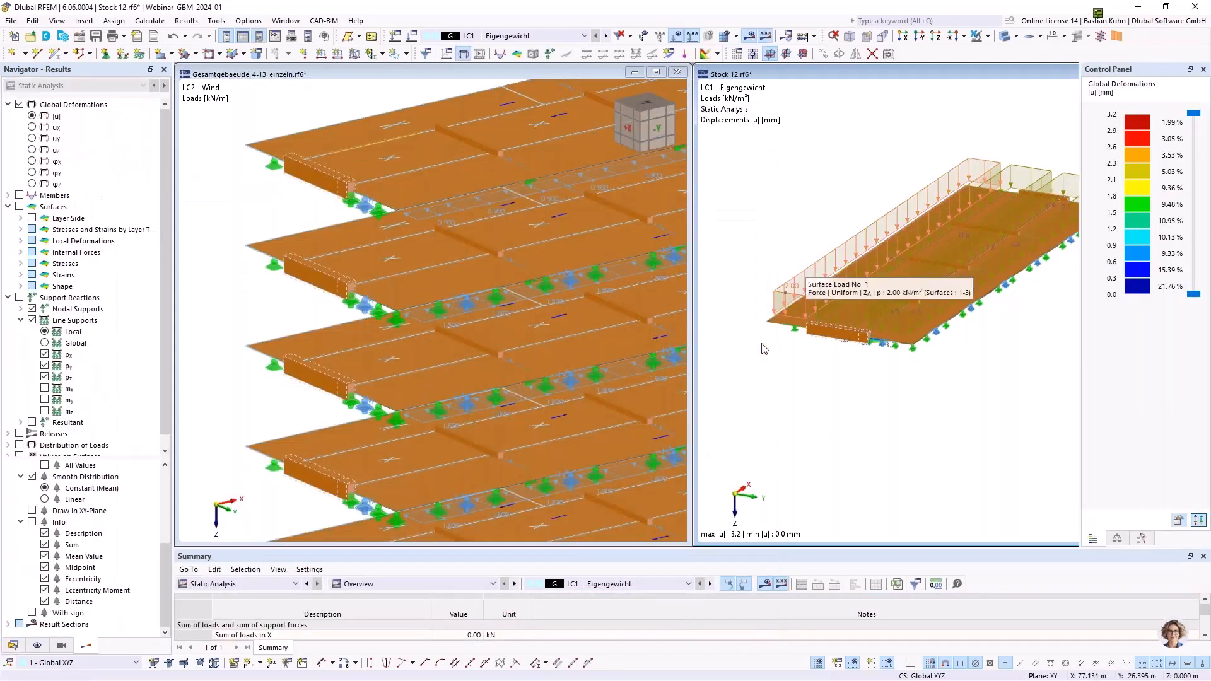
left_click(750, 36)
left_click(750, 37)
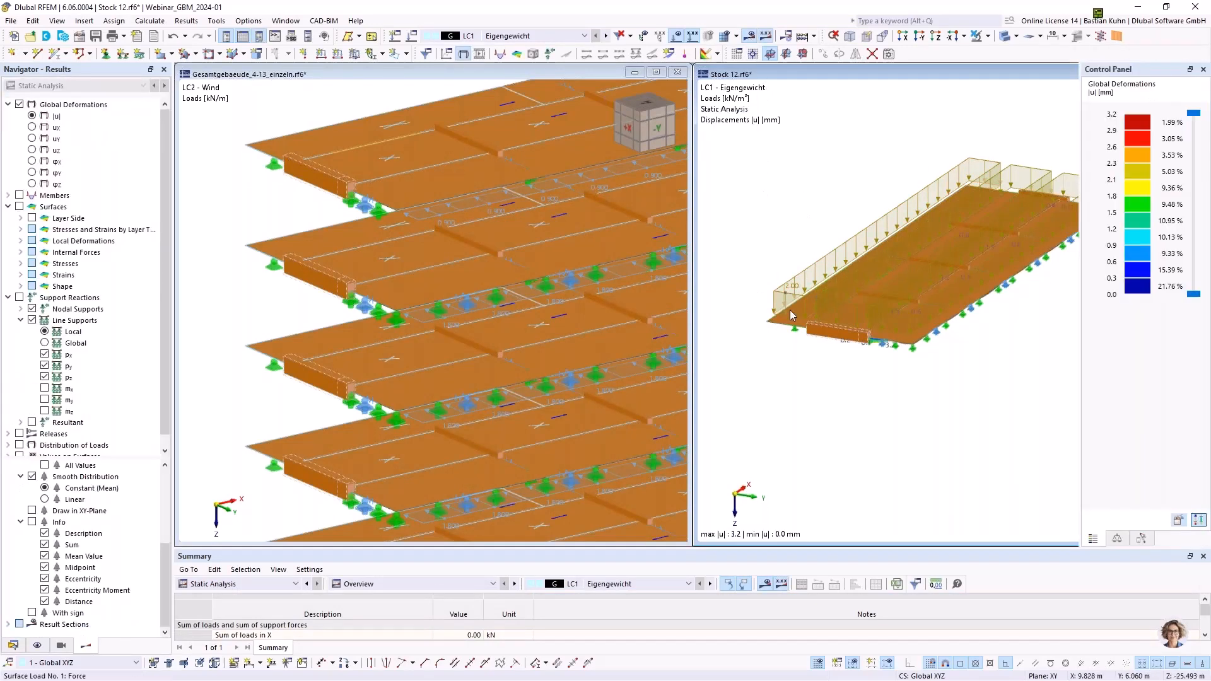
scroll(718, 342, "up", 2)
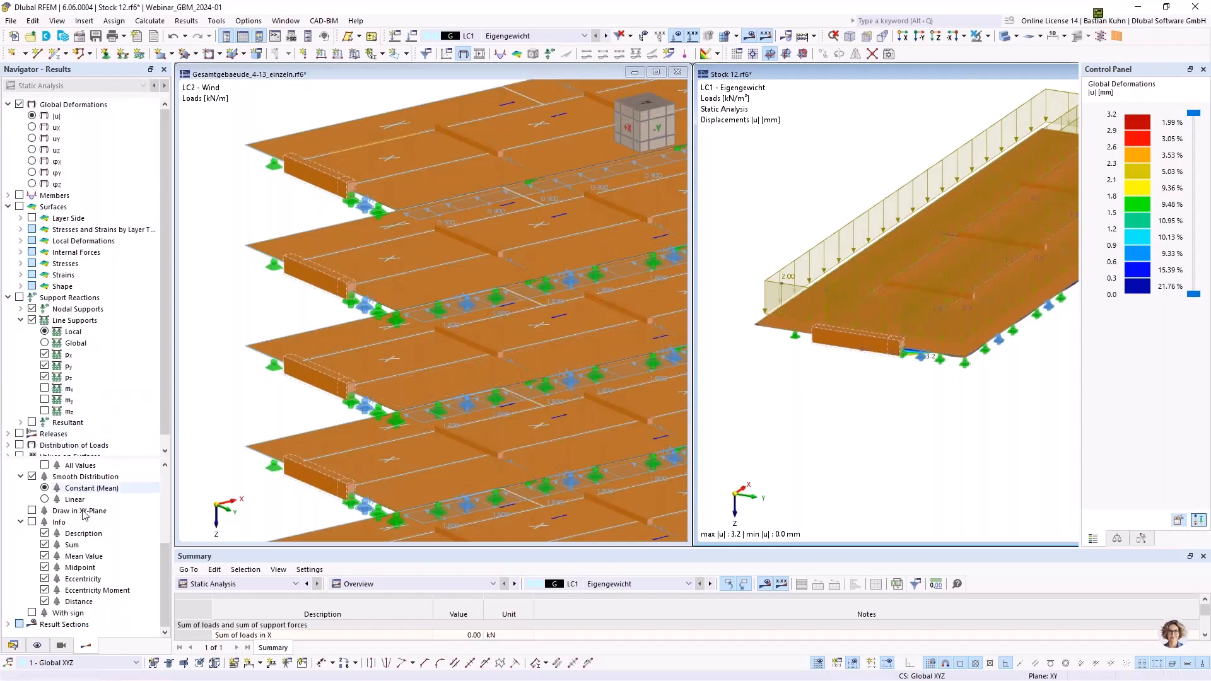
Step: Switch Stock 12 to LC2 and turn on the display of line loads
left_click(37, 645)
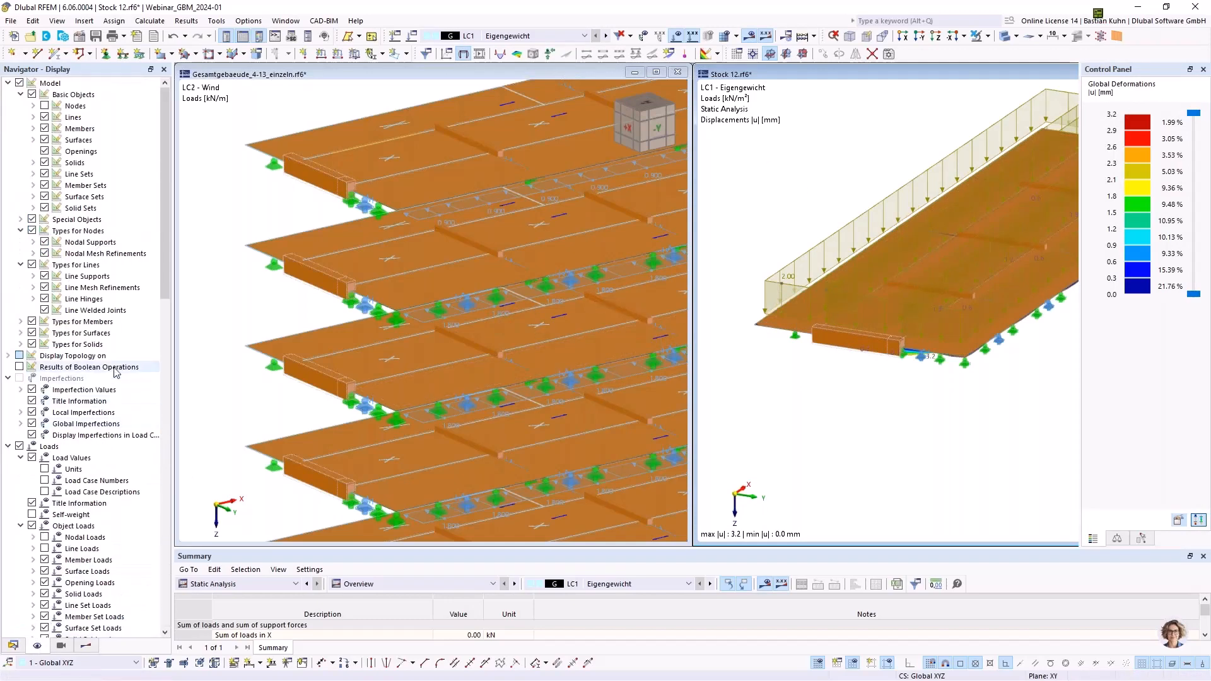
scroll(115, 372, "down", 5)
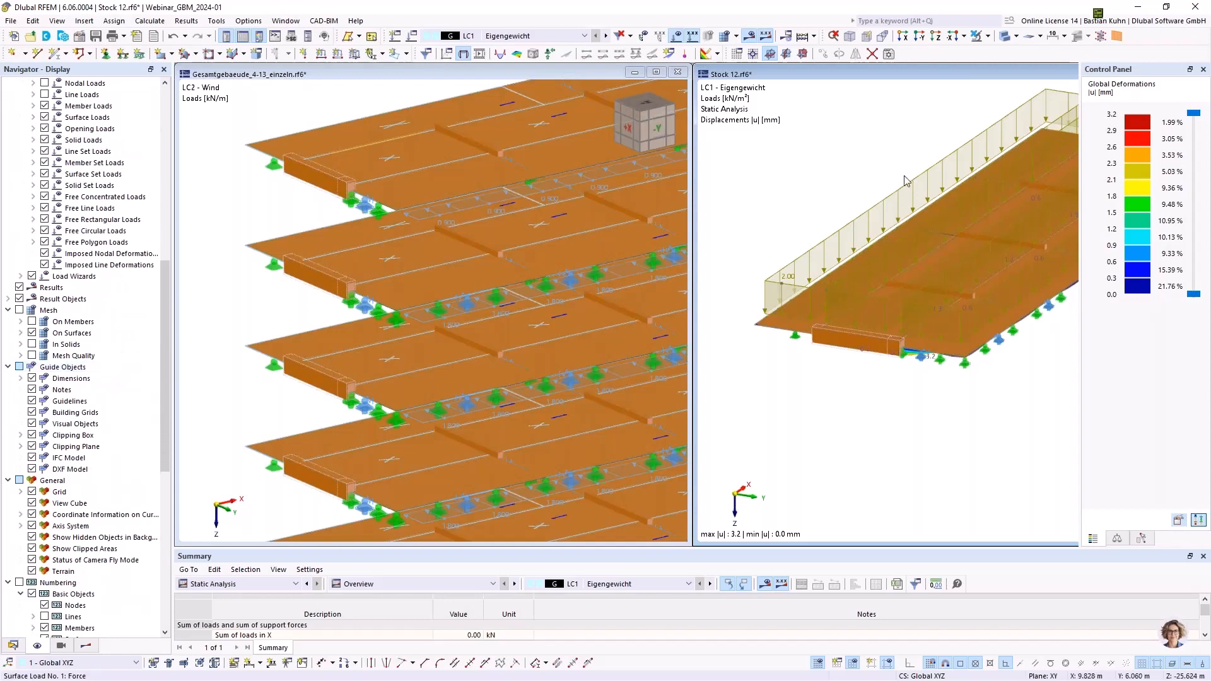
scroll(859, 182, "down", 3)
middle_click_drag(877, 174, 820, 258)
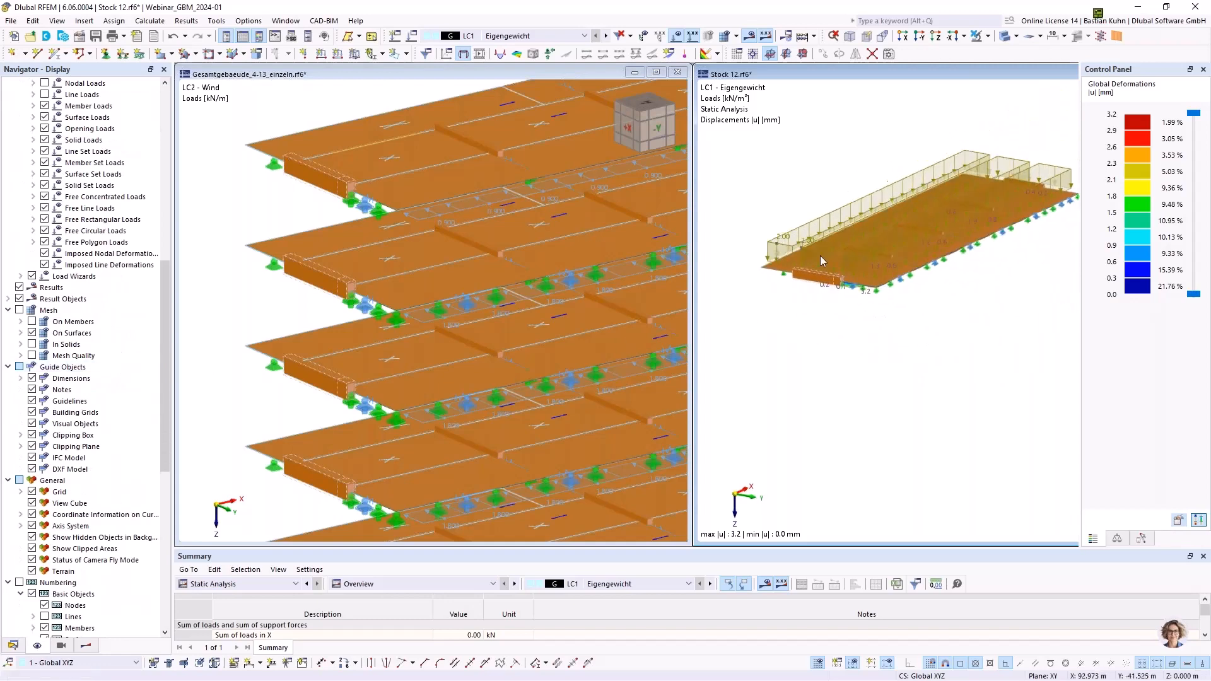
left_click(606, 36)
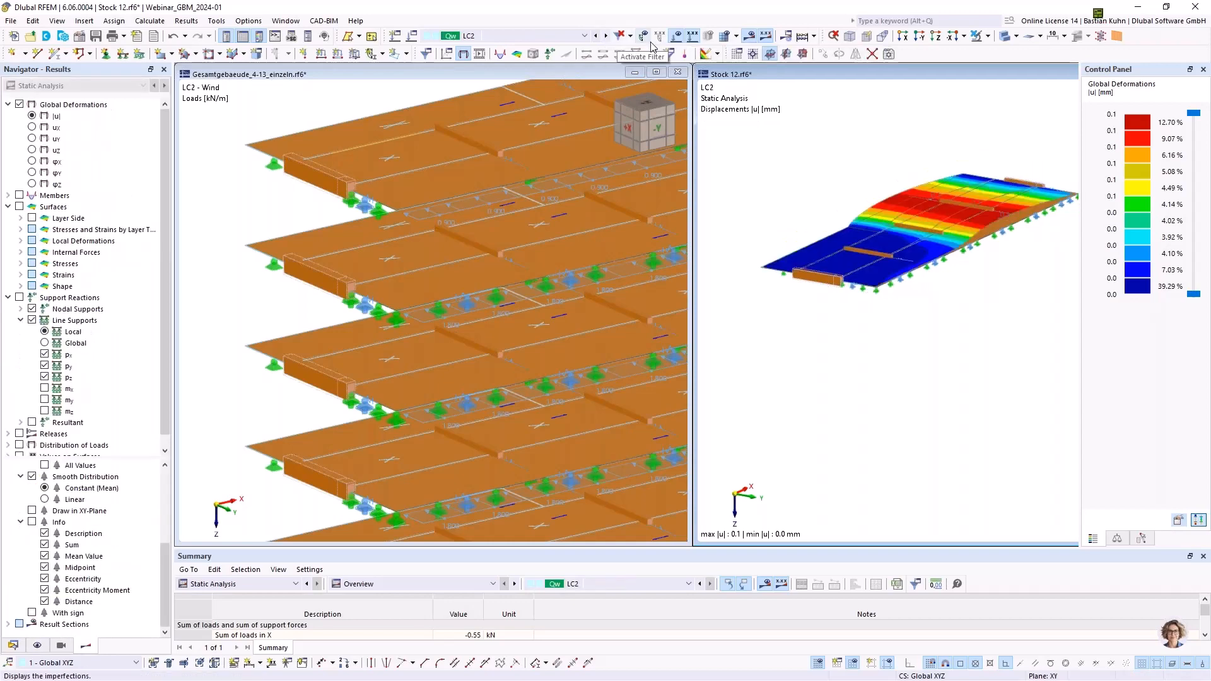
left_click(38, 645)
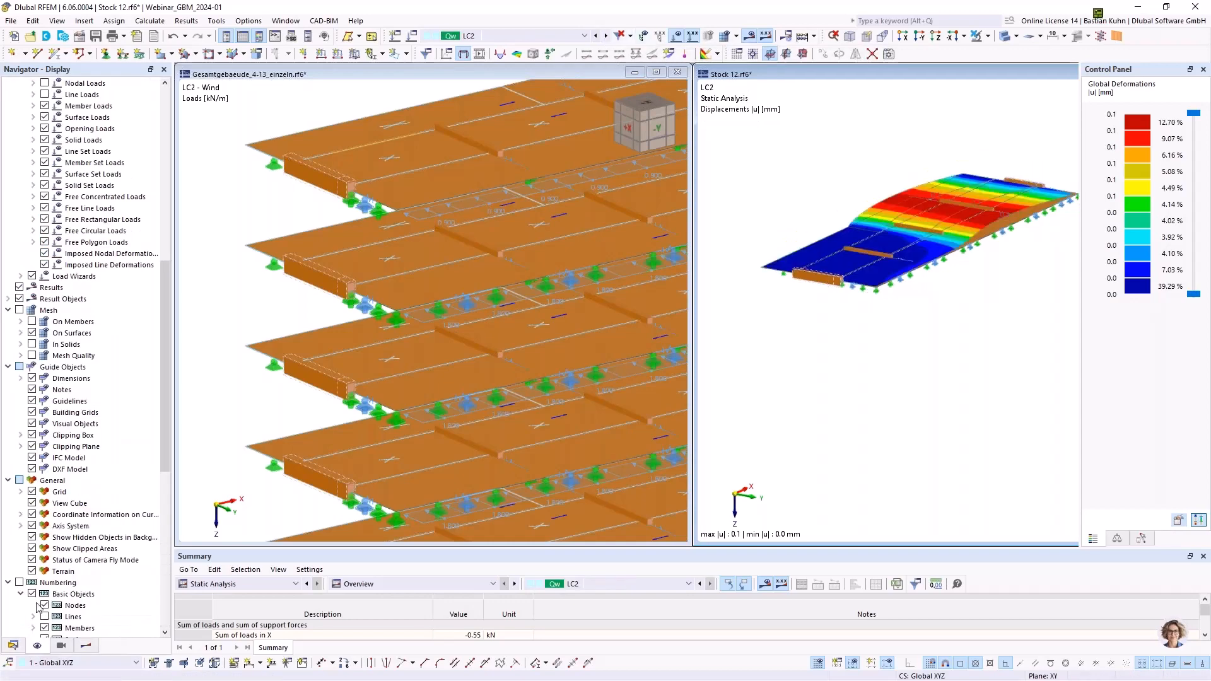
scroll(54, 394, "up", 7)
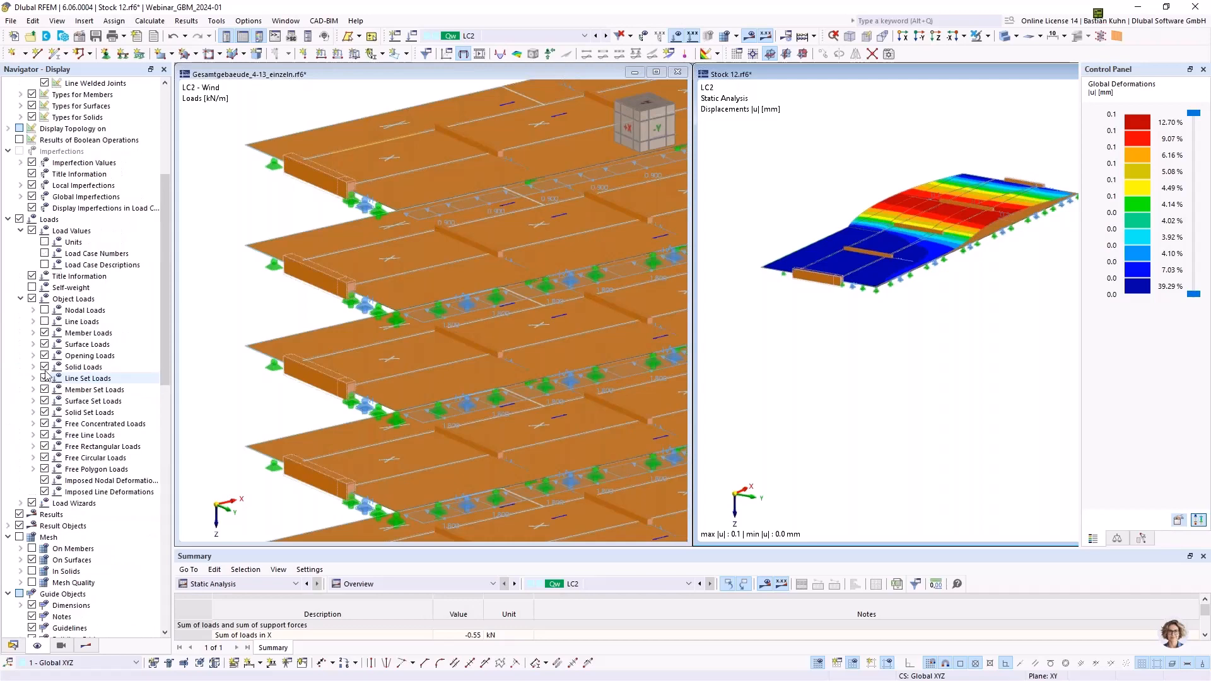
left_click(44, 322)
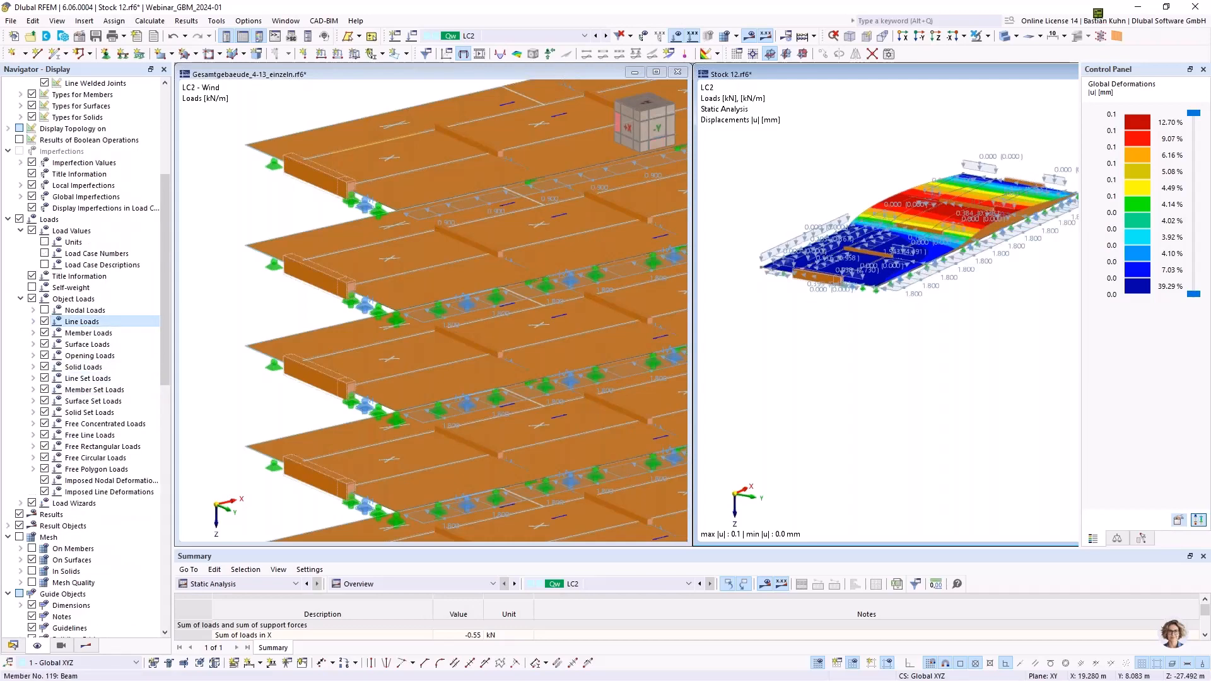
Step: Return Stock 12 to LC1 - Eigengewicht and inspect the imported line loads on the slab
left_click(596, 36)
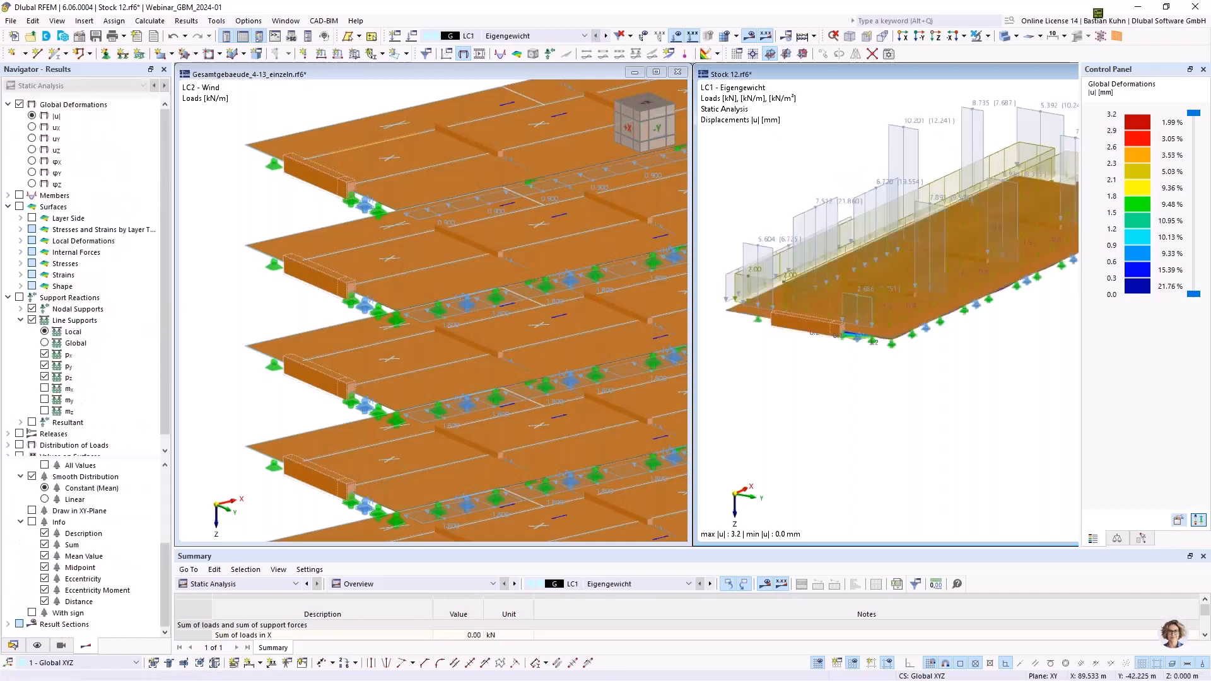
middle_click_drag(757, 227, 802, 222, "ctrl")
scroll(794, 220, "up", 1)
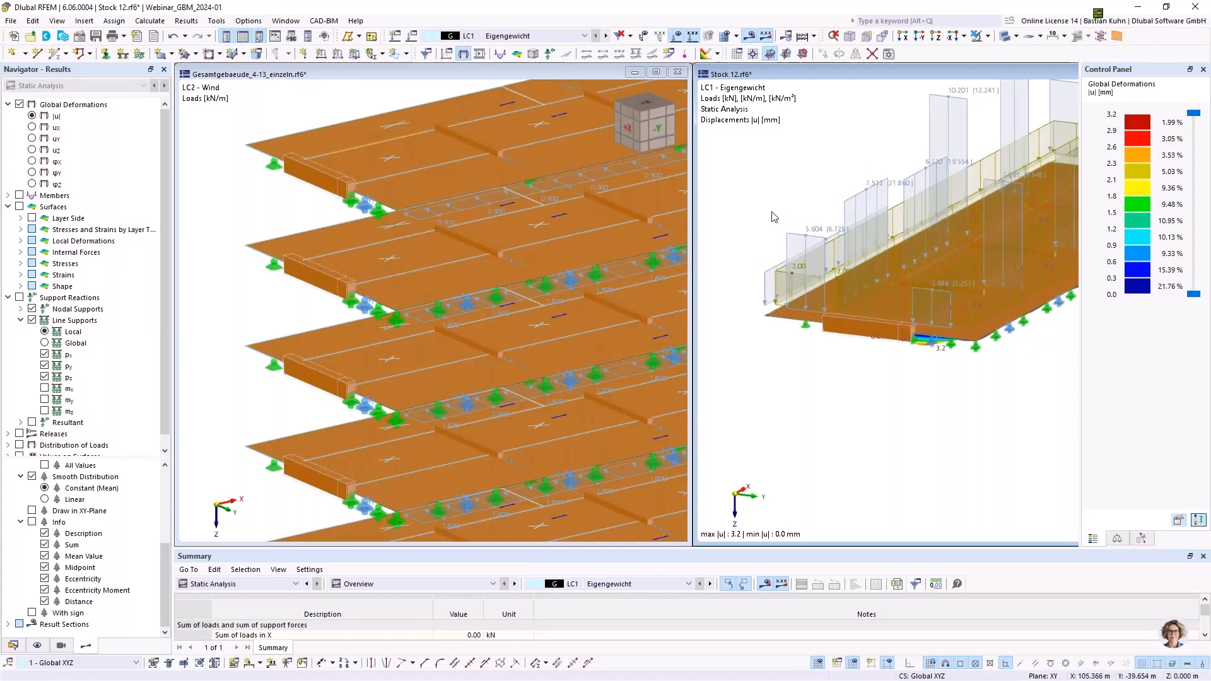
Step: In the Gesamtgebaeude_4-13_einzeln model, show the LC1 results with support reactions and hide the surface loads
left_click(247, 192)
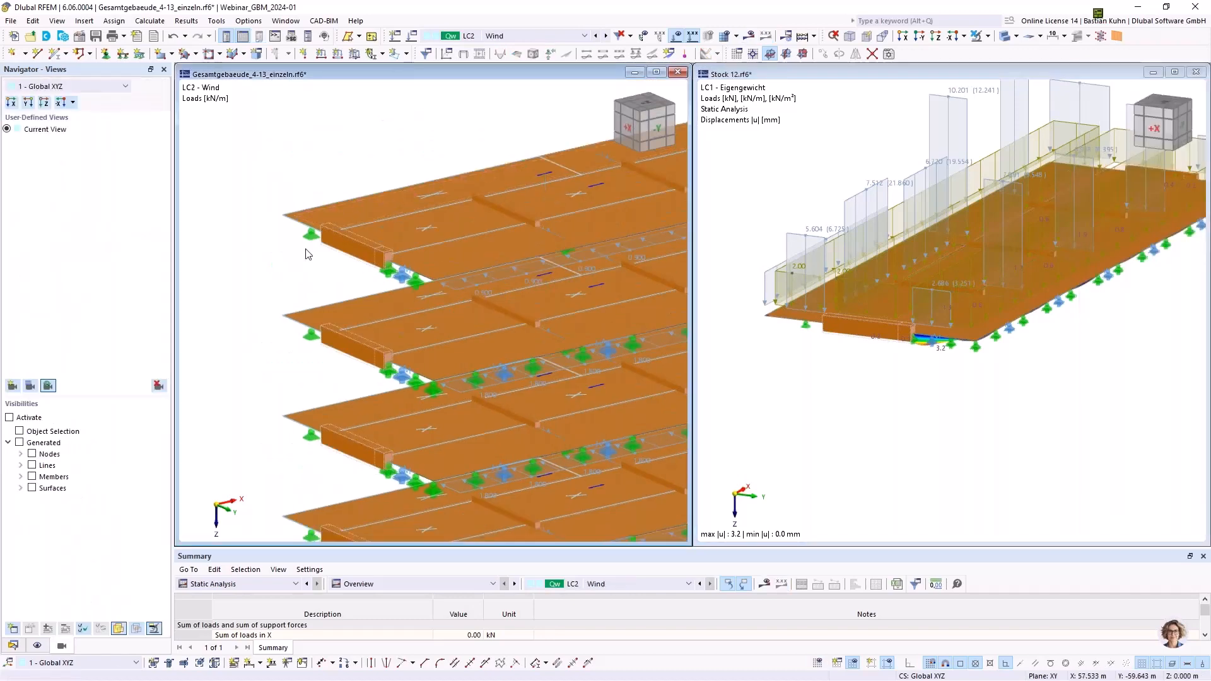
middle_click_drag(307, 254, 342, 239)
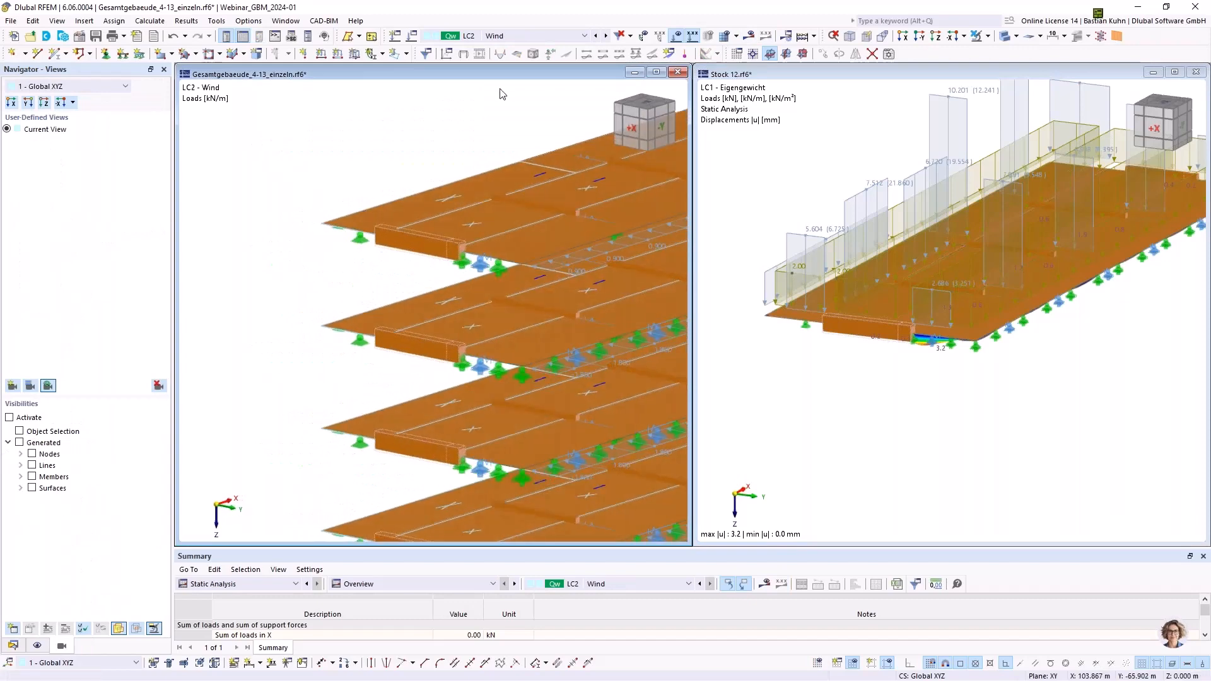
left_click(641, 54)
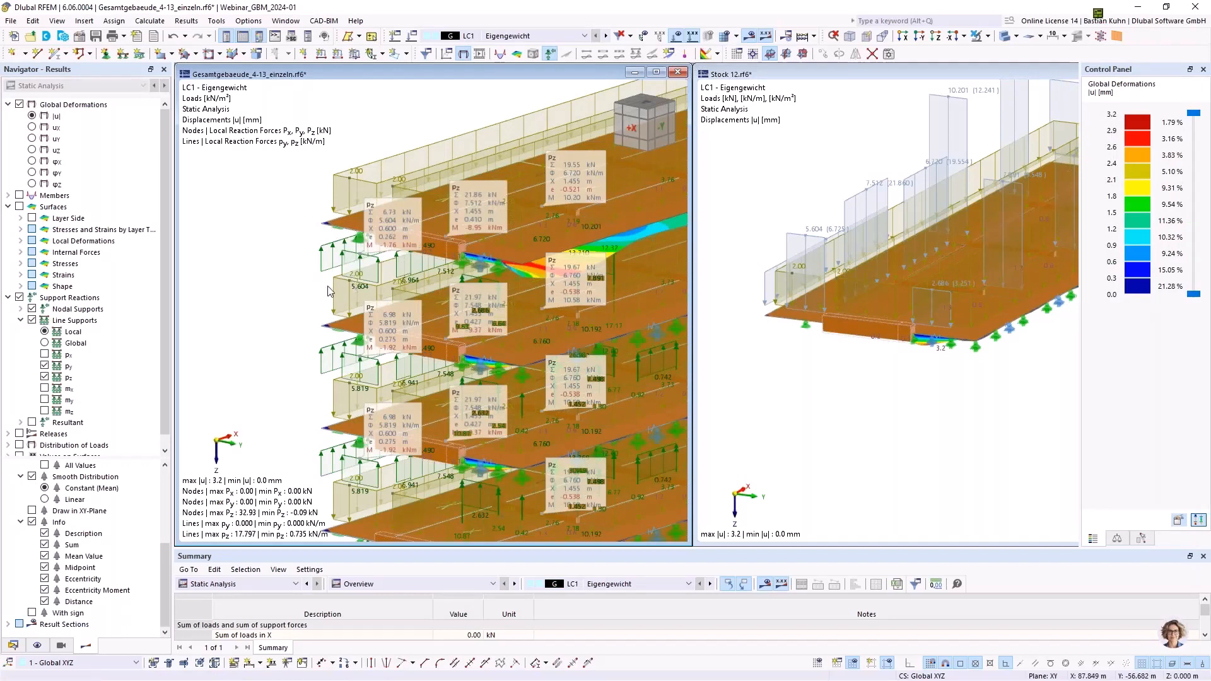
left_click(37, 645)
left_click(44, 345)
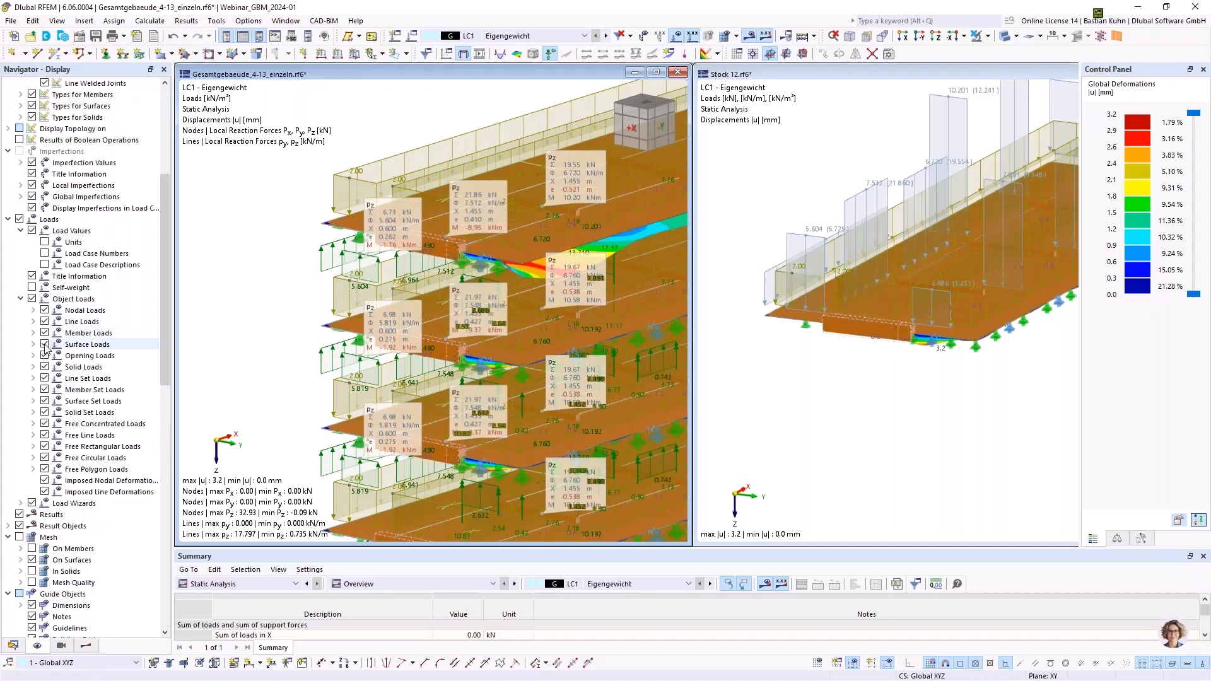
scroll(368, 275, "down", 1)
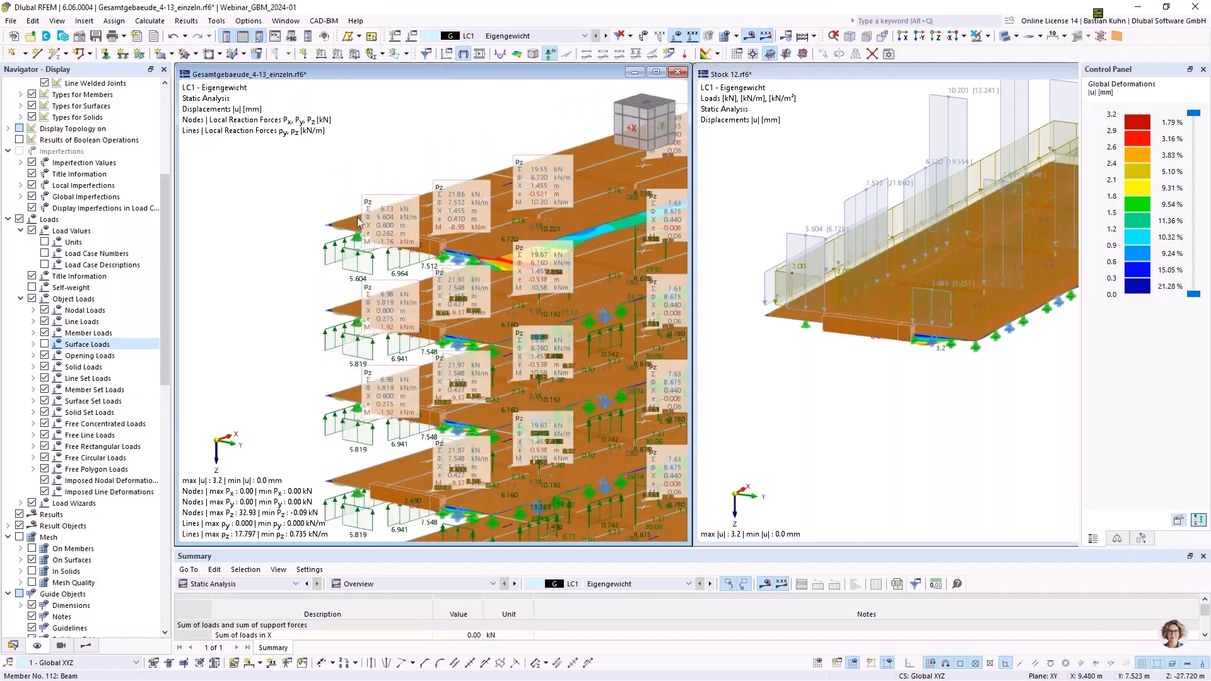
Step: Show the support reactions for LC1 in Stock 12 and compare its imported loads with the separate-floors model's line reactions
left_click(862, 150)
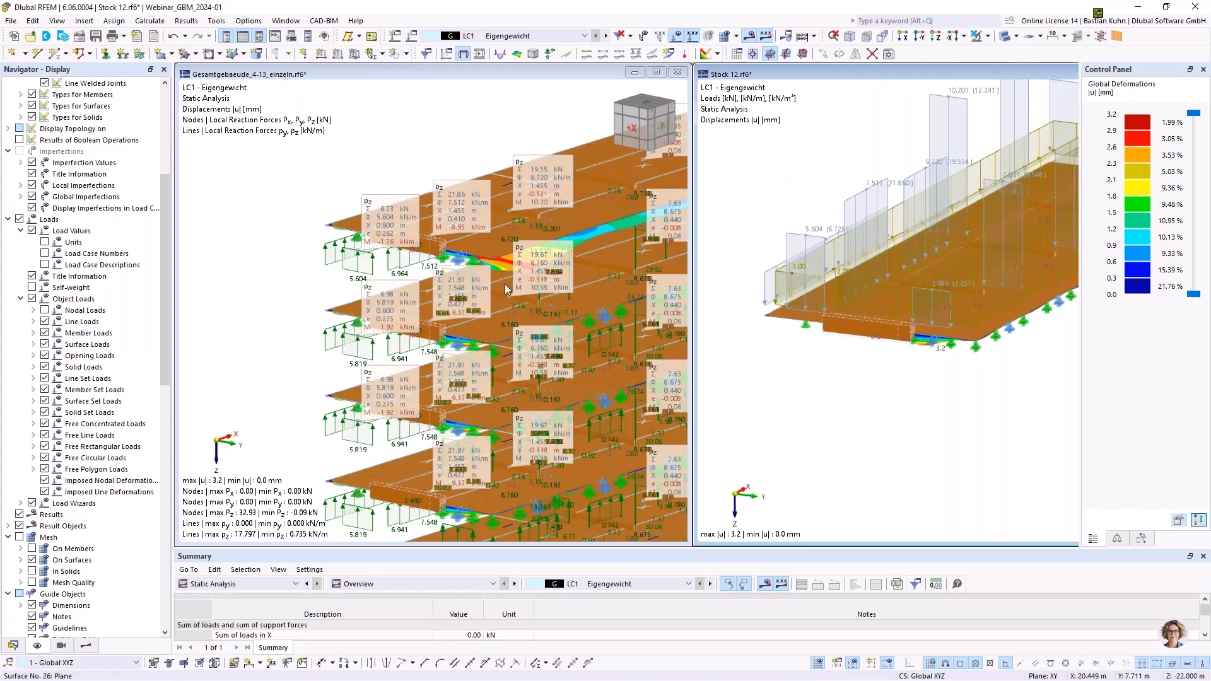
left_click(550, 53)
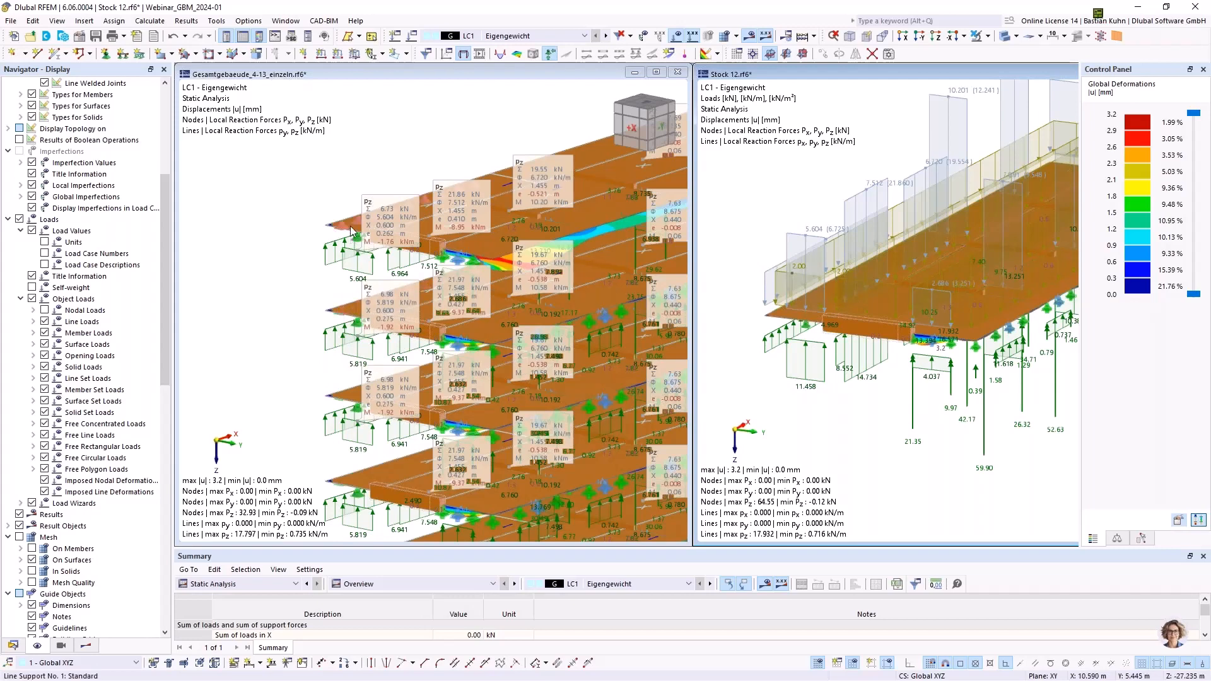
mouse_move(353, 235)
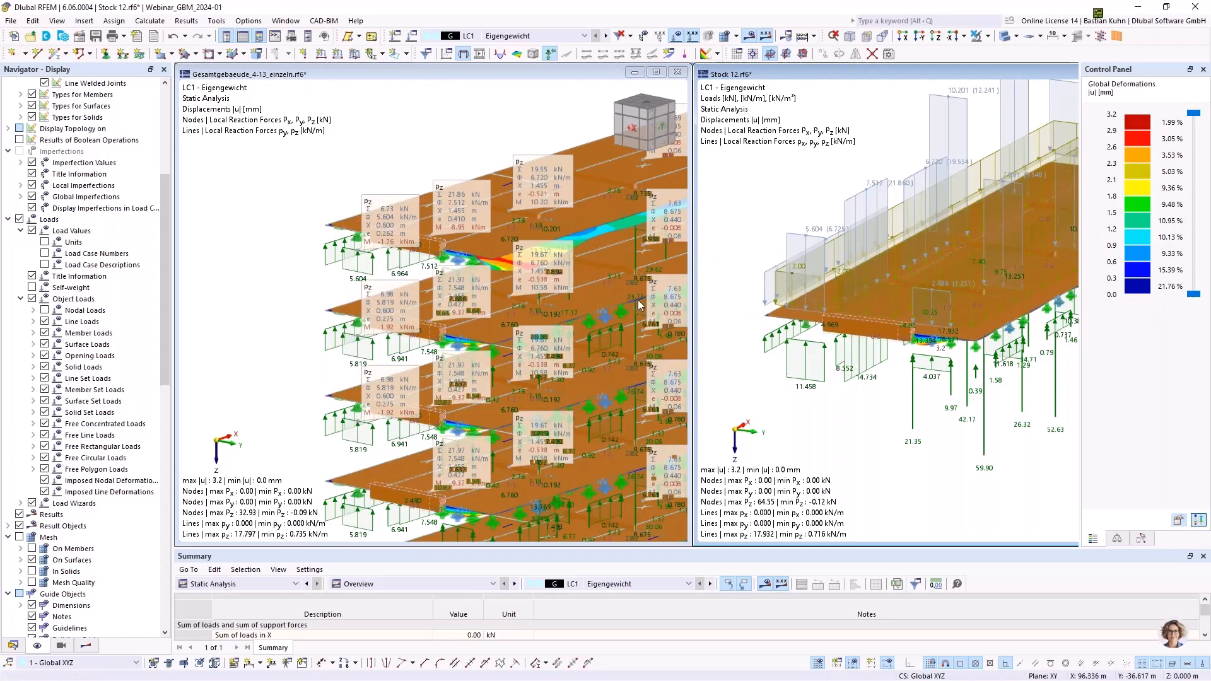
Step: Switch Stock 12 to LC2 and examine the imported line loads and support reactions at the slab's front corner
left_click(606, 36)
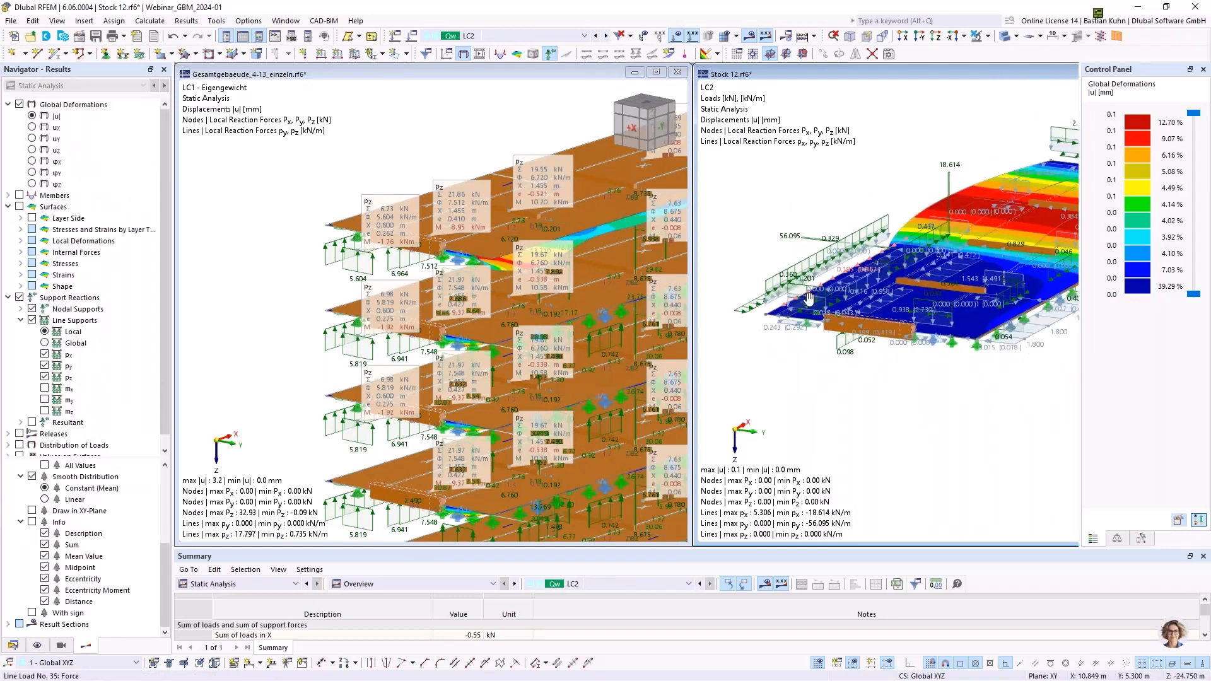
middle_click_drag(811, 300, 824, 297)
scroll(825, 297, "up", 2)
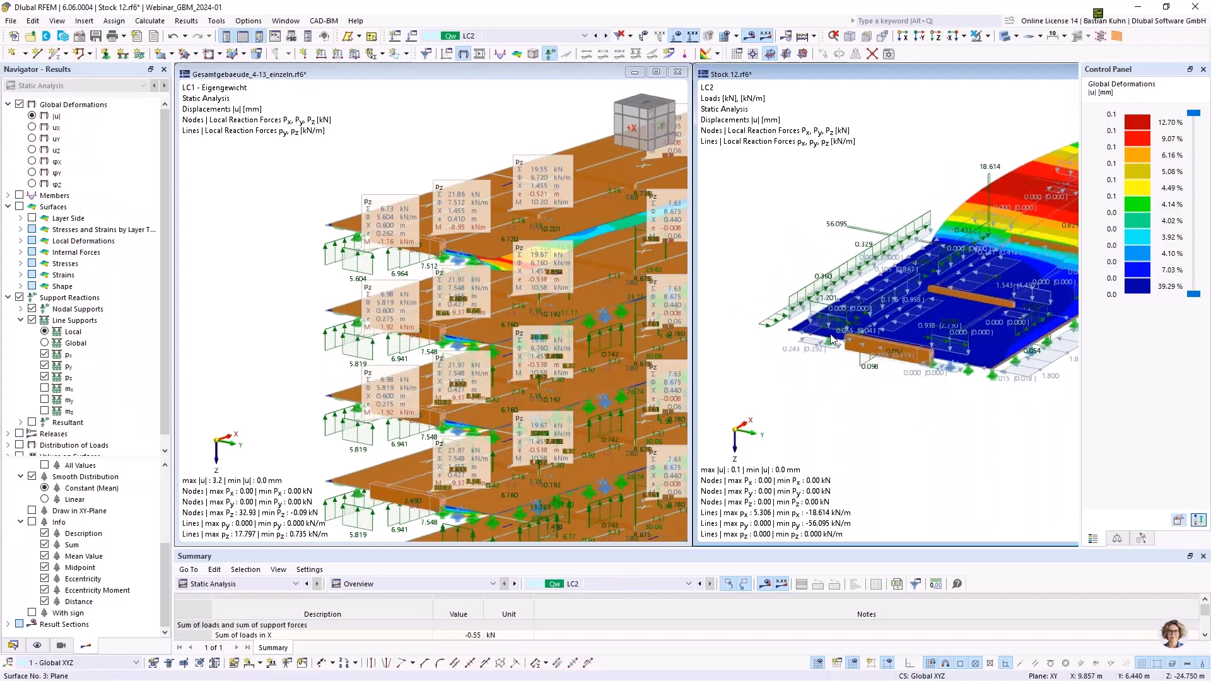
scroll(832, 339, "up", 2)
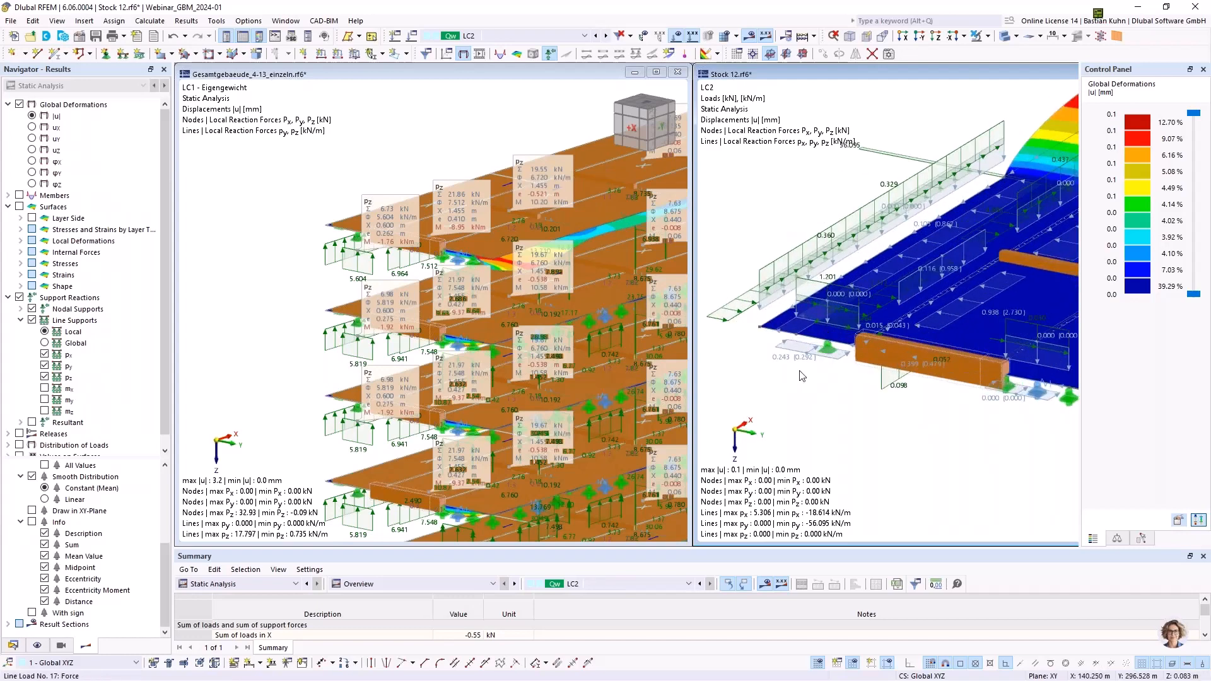
scroll(817, 368, "up", 2)
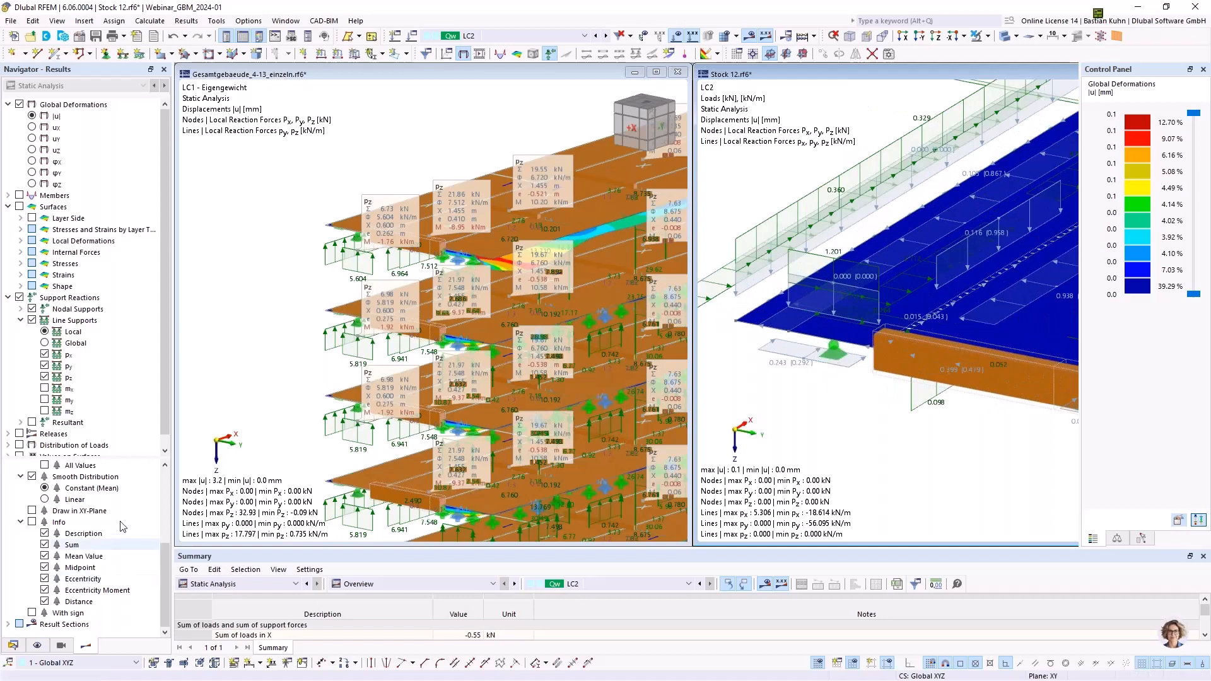
Step: In Stock 12, turn on the smoothed support reaction info labels and isolate the front slab surface in visibility mode
scroll(100, 444, "down", 1)
scroll(101, 444, "up", 1)
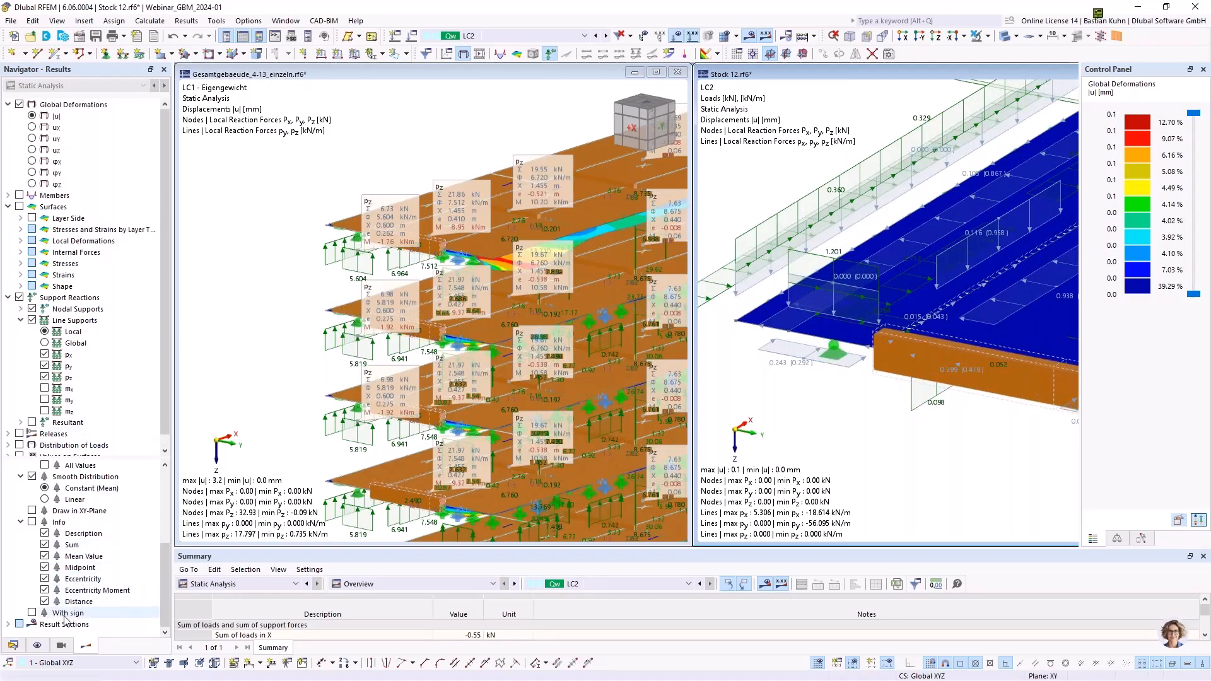
left_click(32, 522)
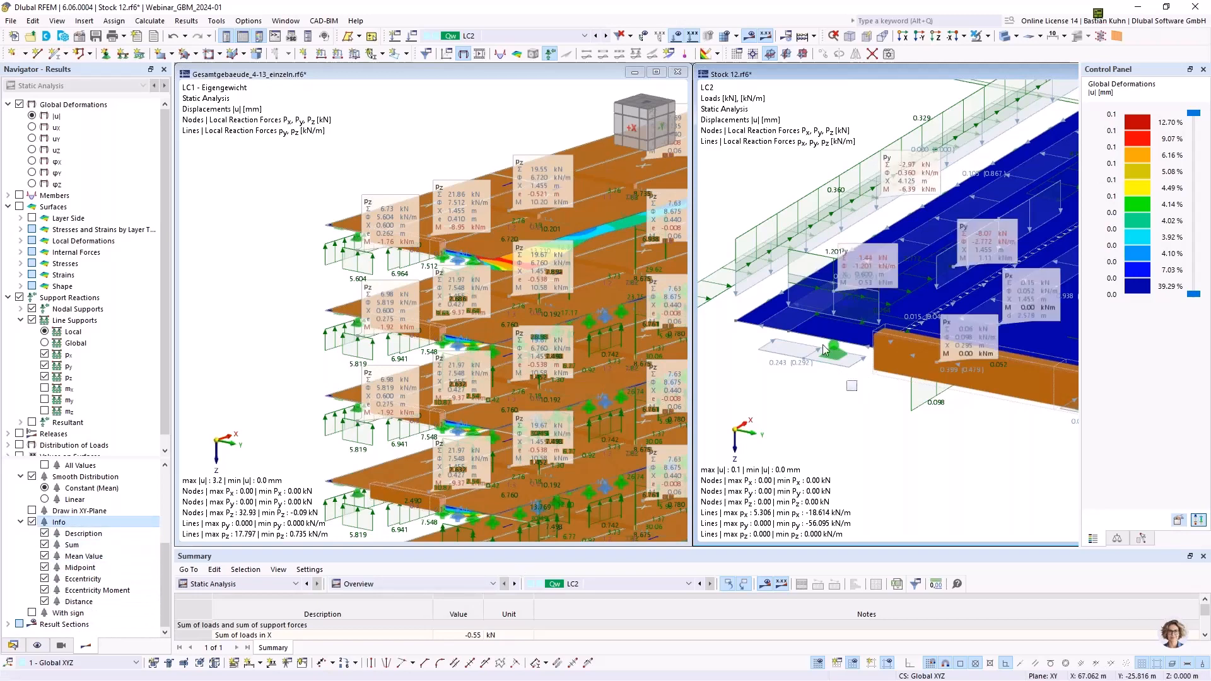
left_click(804, 319)
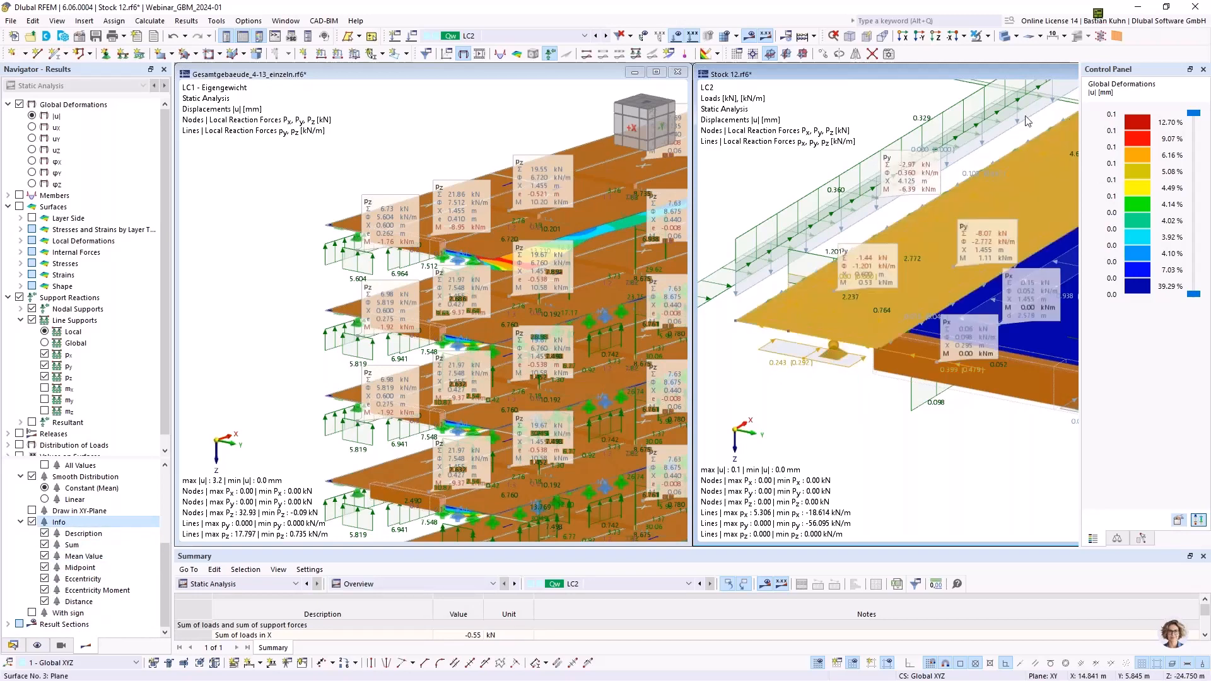
left_click(988, 37)
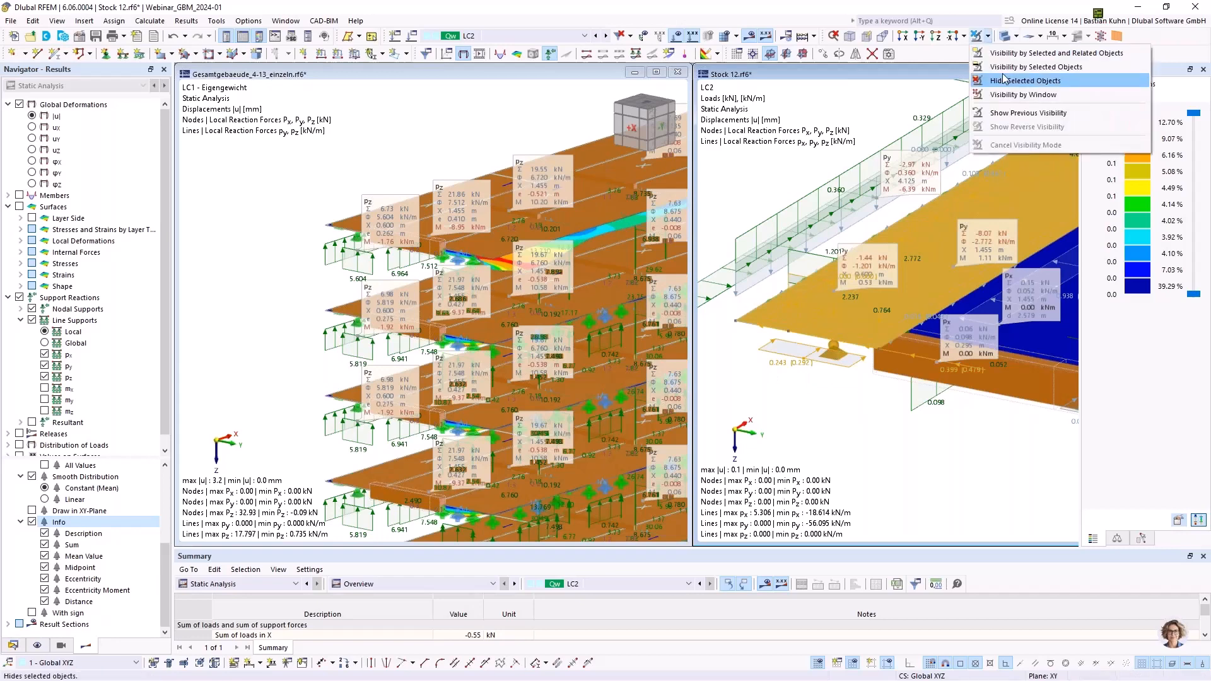
left_click(999, 67)
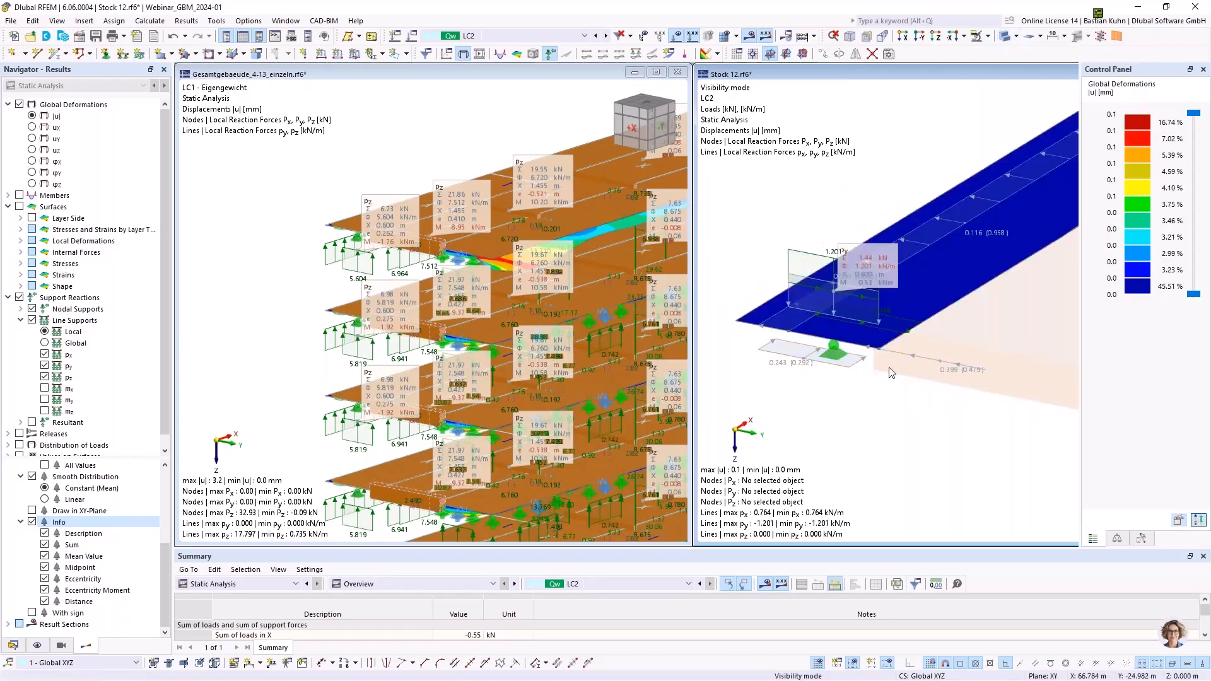
scroll(841, 298, "up", 2)
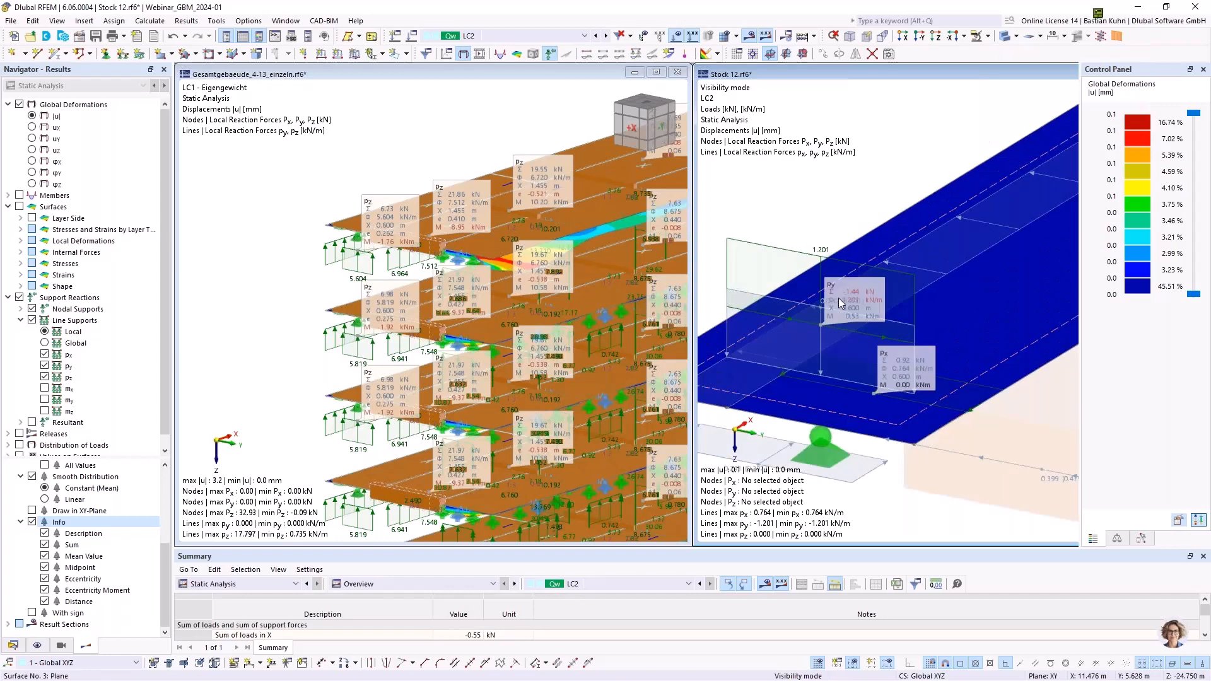
middle_click_drag(840, 301, 886, 246)
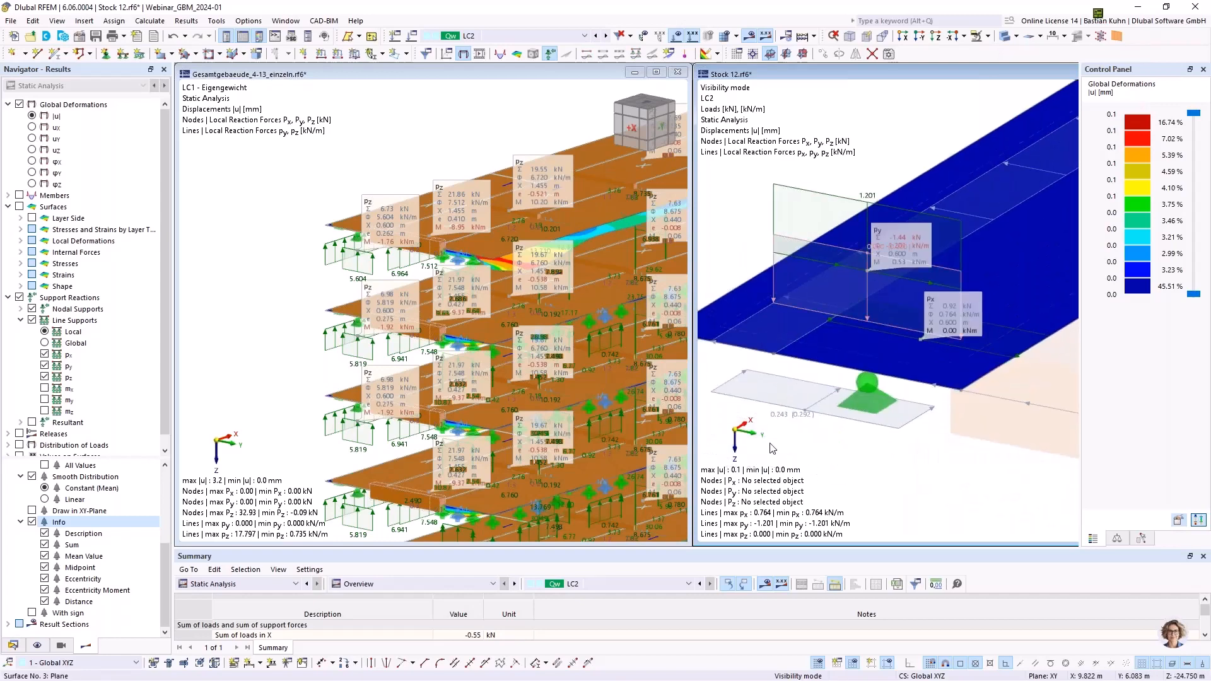
Step: In Gesamtgebaeude_4-13_einzeln, show LC2 - Wind, isolate the uppermost front slab strip, and compare its line reaction with Stock 12's imported load
left_click(491, 144)
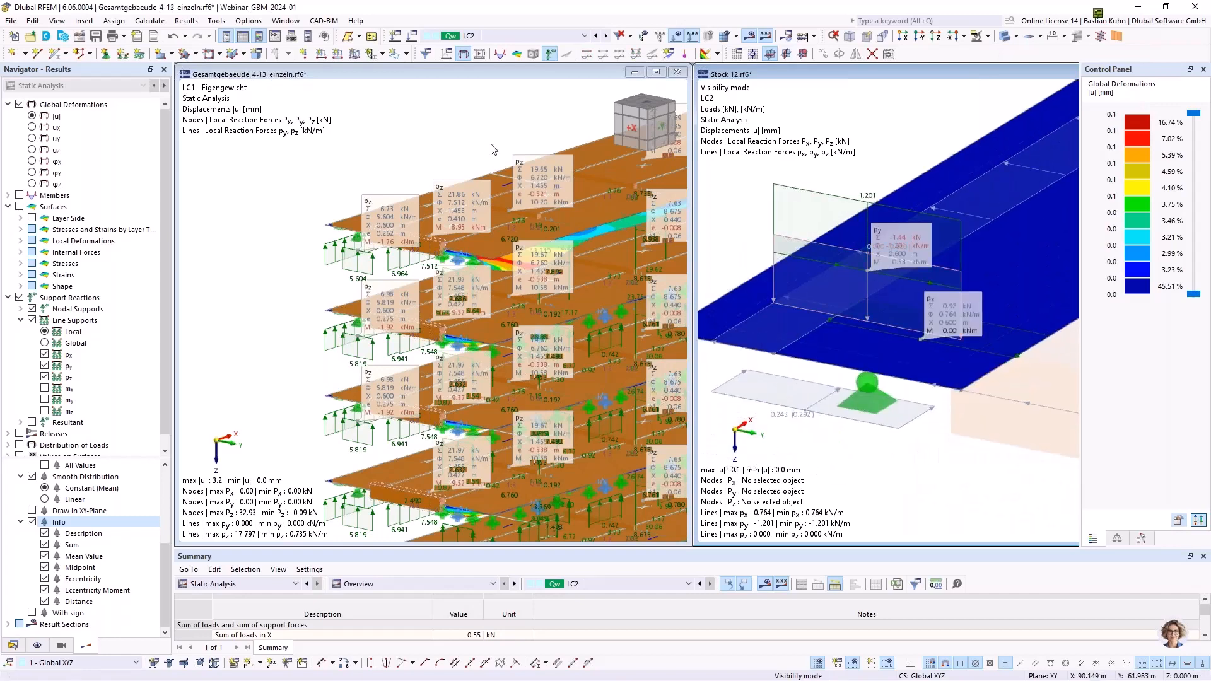
left_click(605, 36)
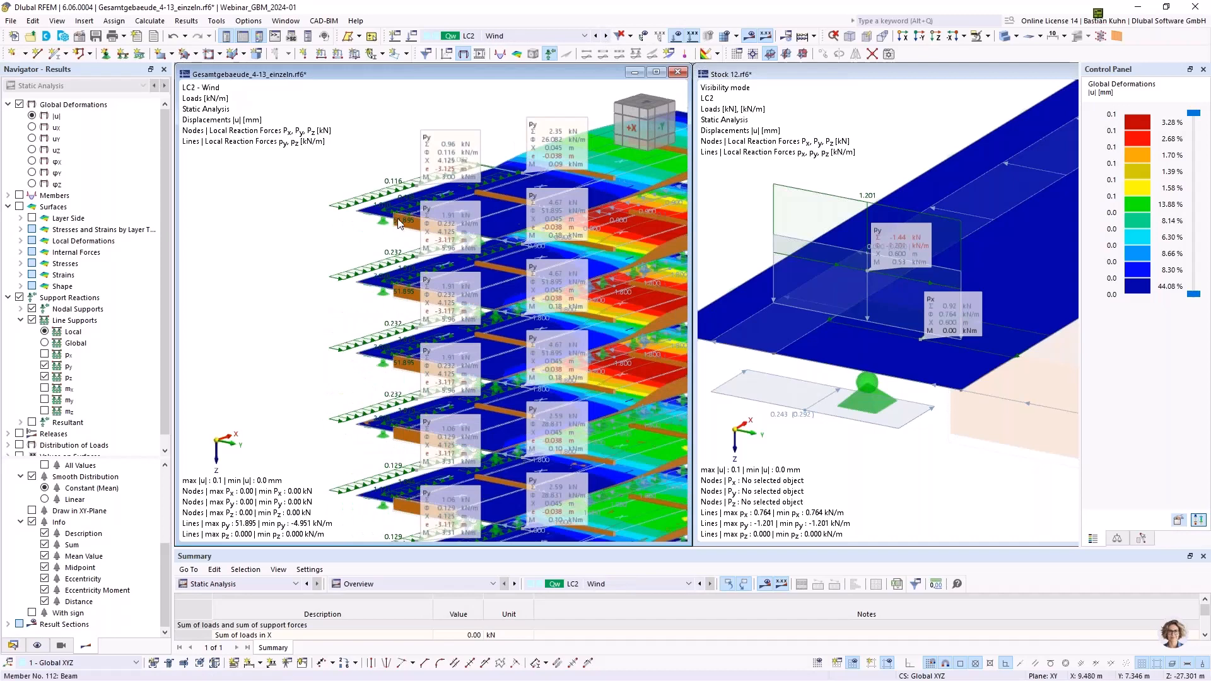
scroll(364, 277, "up", 2)
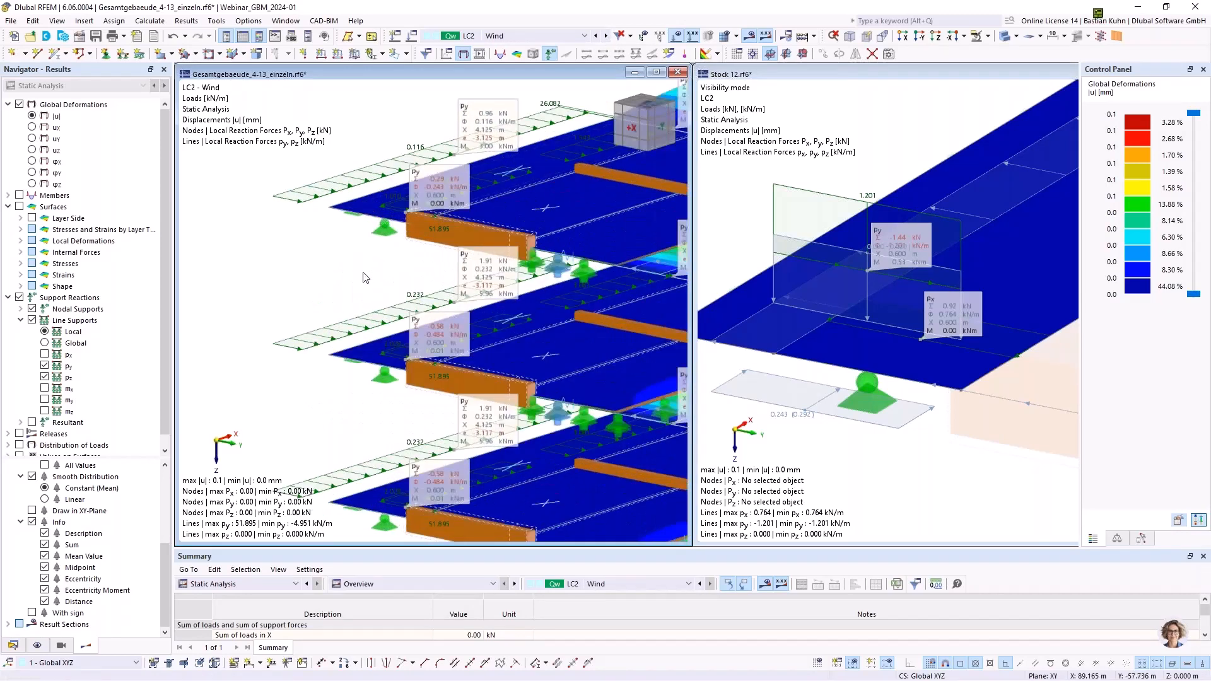
left_click(368, 209)
left_click(976, 36)
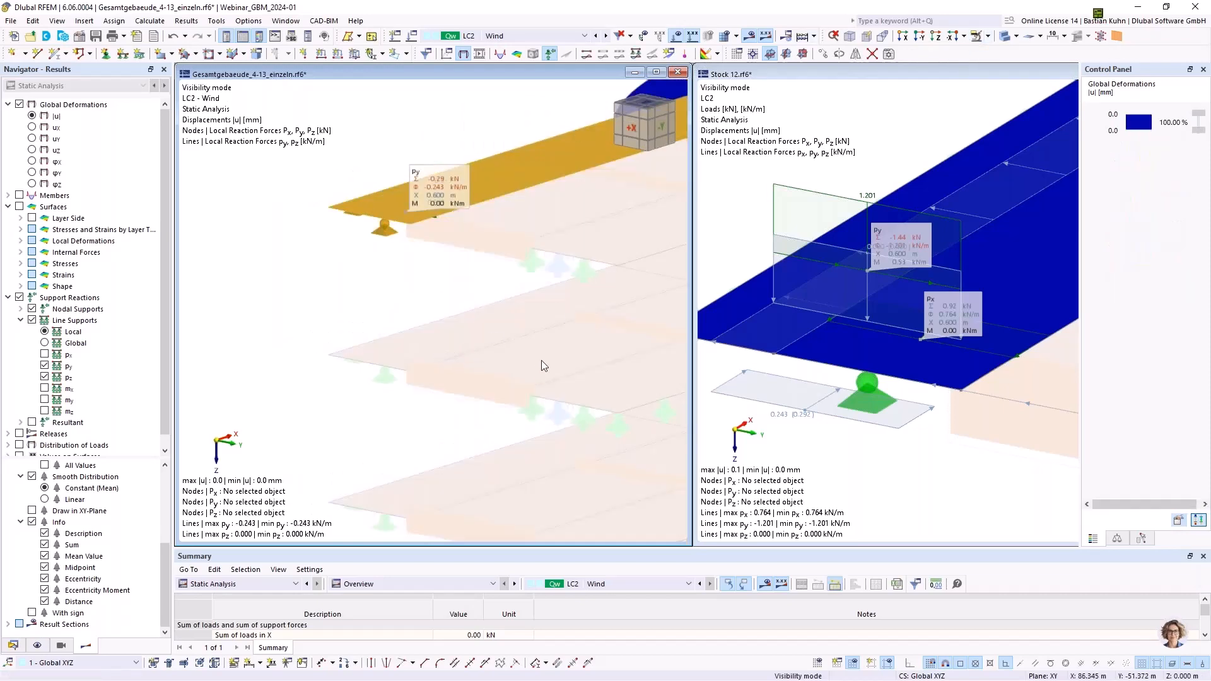
scroll(541, 366, "down", 1)
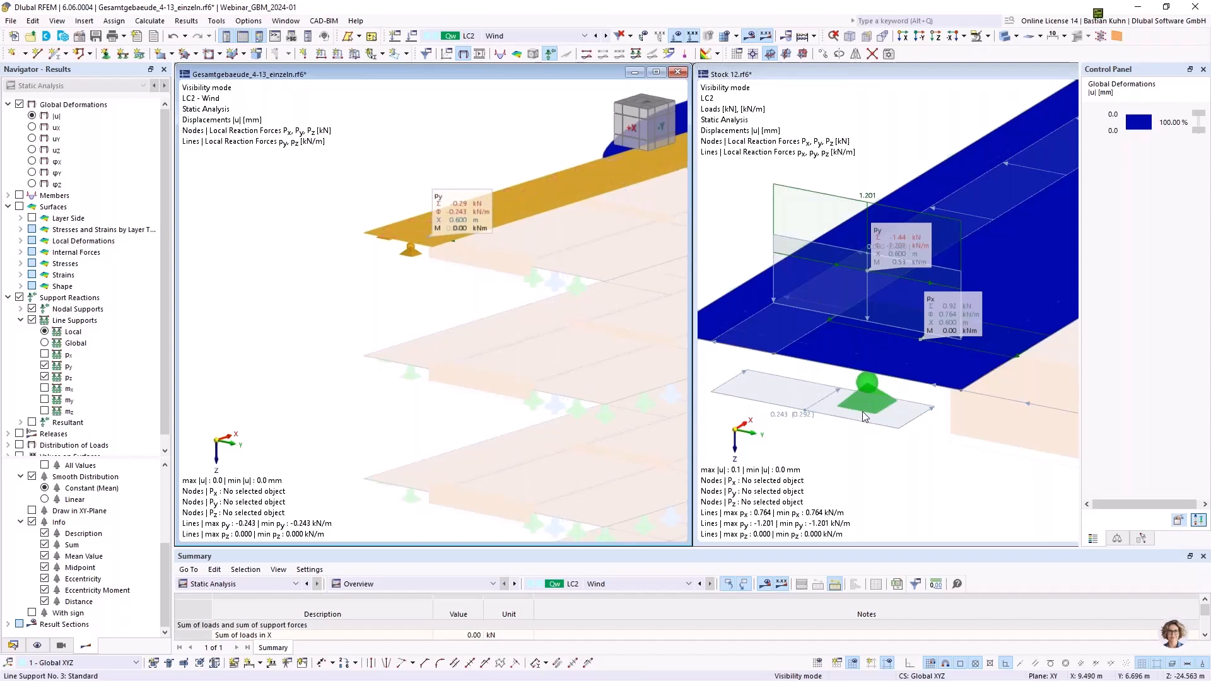
scroll(853, 347, "down", 2)
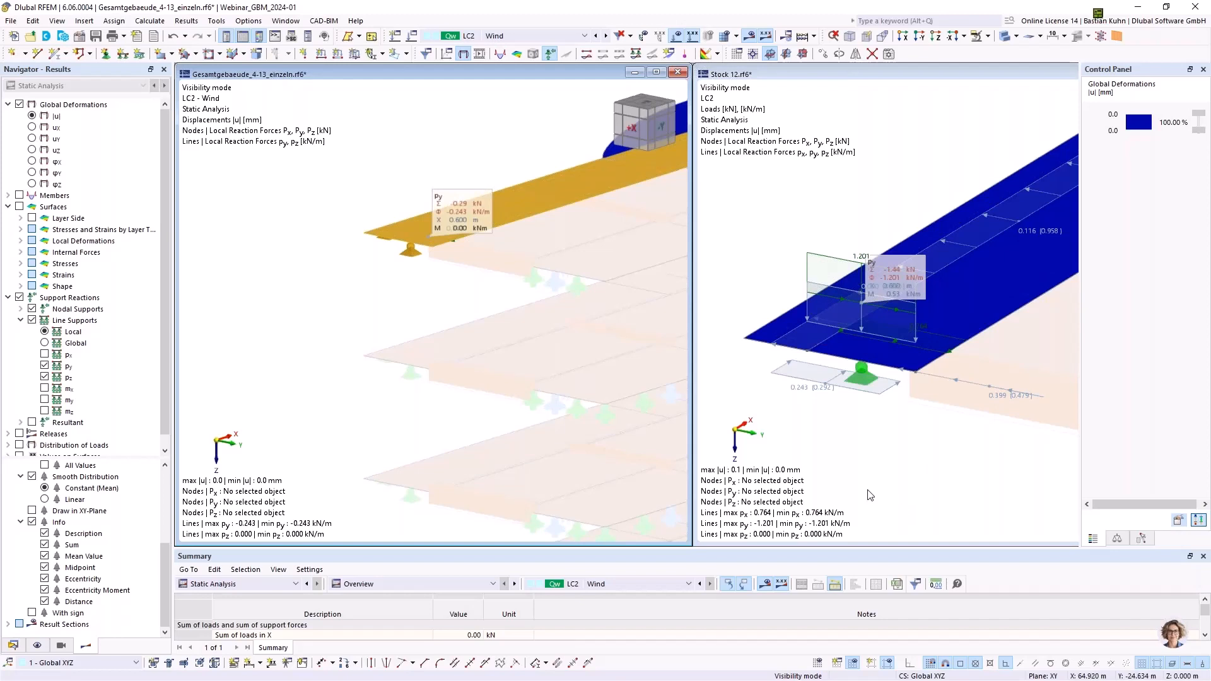
scroll(1017, 536, "down", 1)
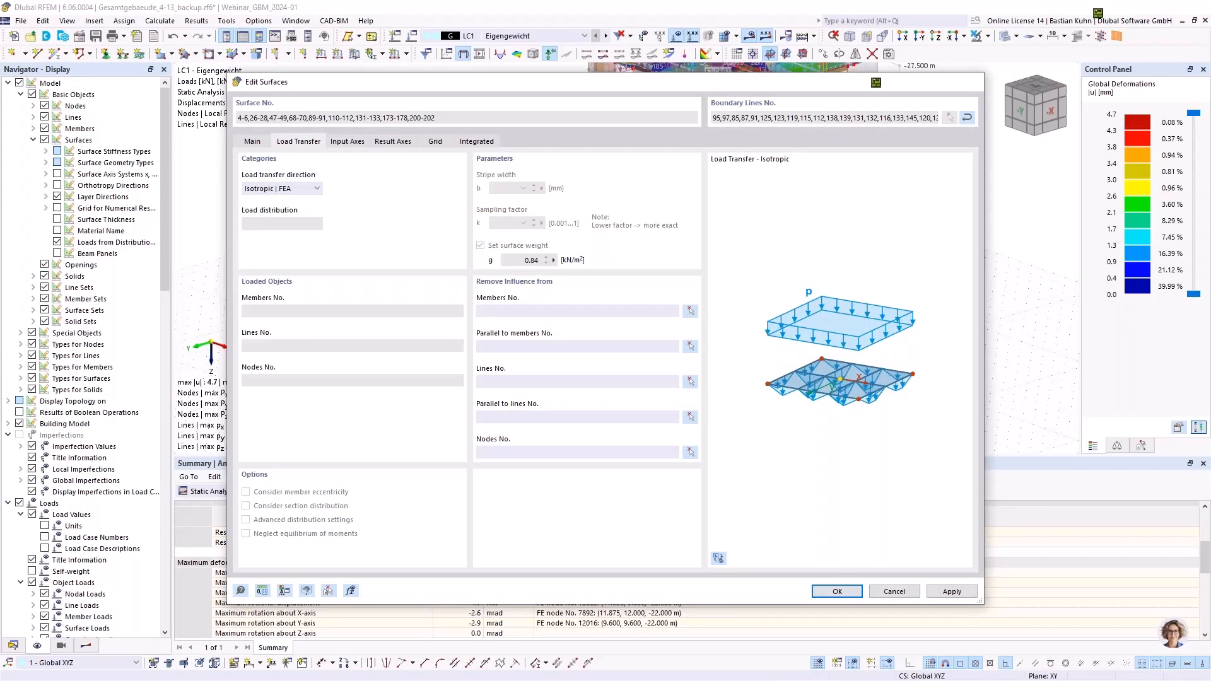
Step: Cancel the surface editing and show the Walls | Global 3D Calculation results for LC2 - Wind in Gesamtgebaeude_4-13
left_click(893, 591)
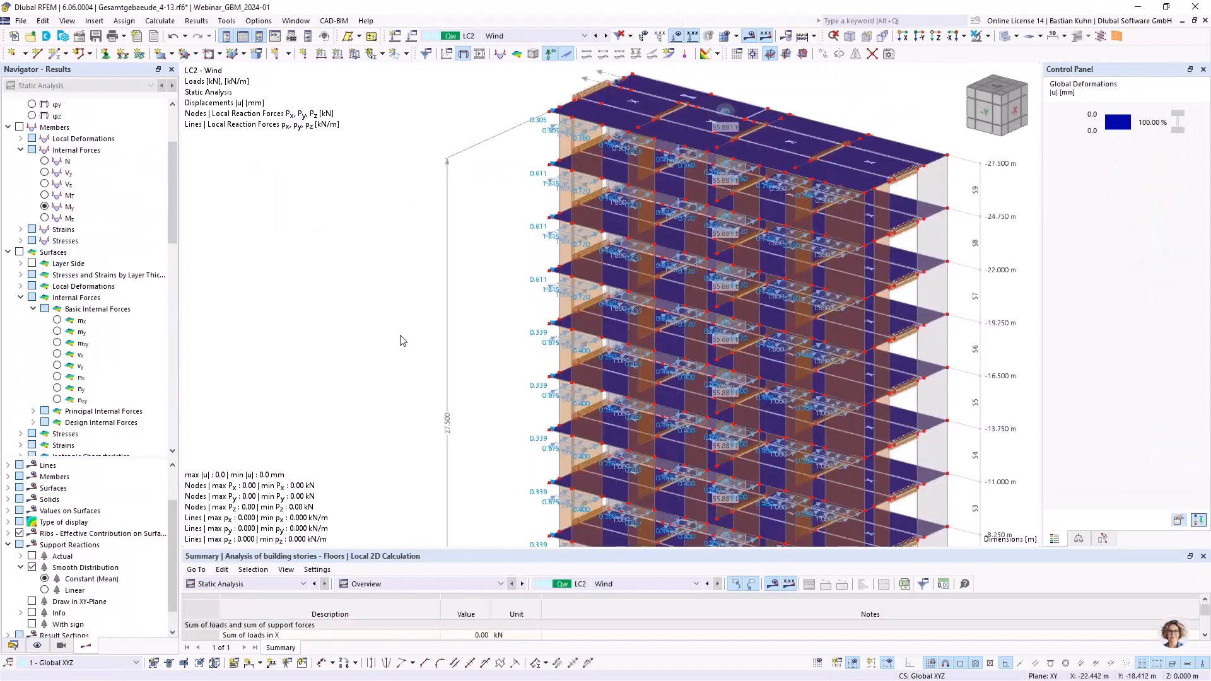
scroll(398, 341, "down", 2)
middle_click_drag(398, 305, 387, 265)
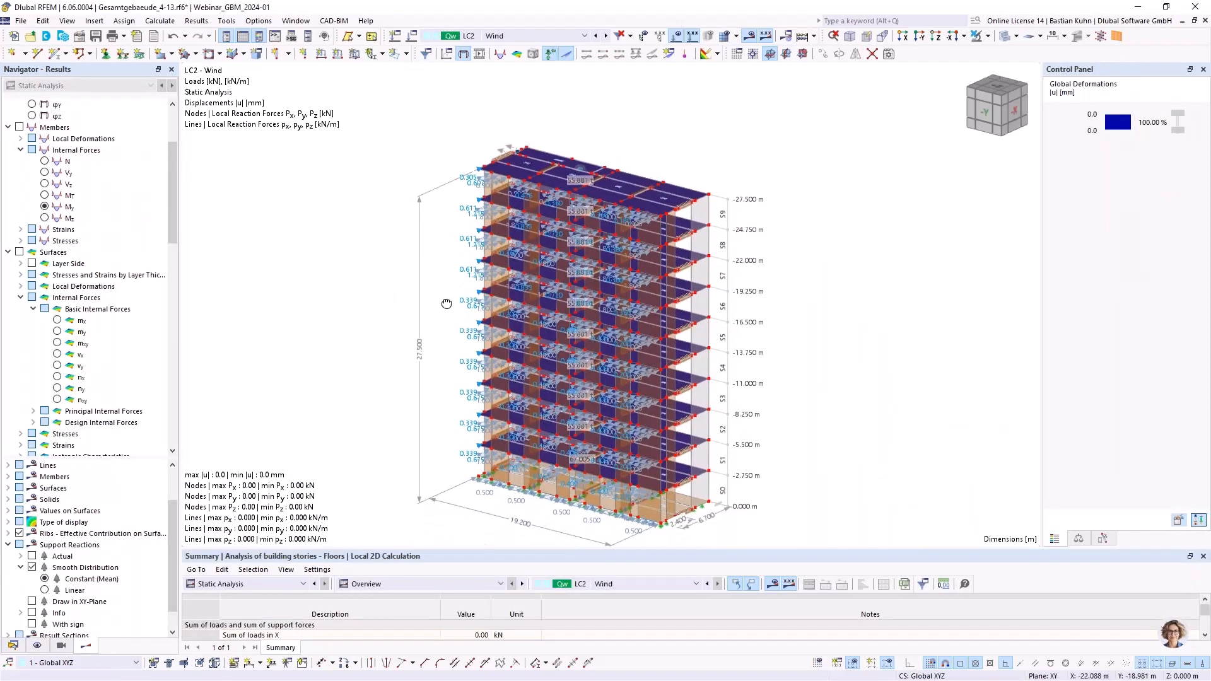
middle_click_drag(446, 302, 706, 284, "ctrl")
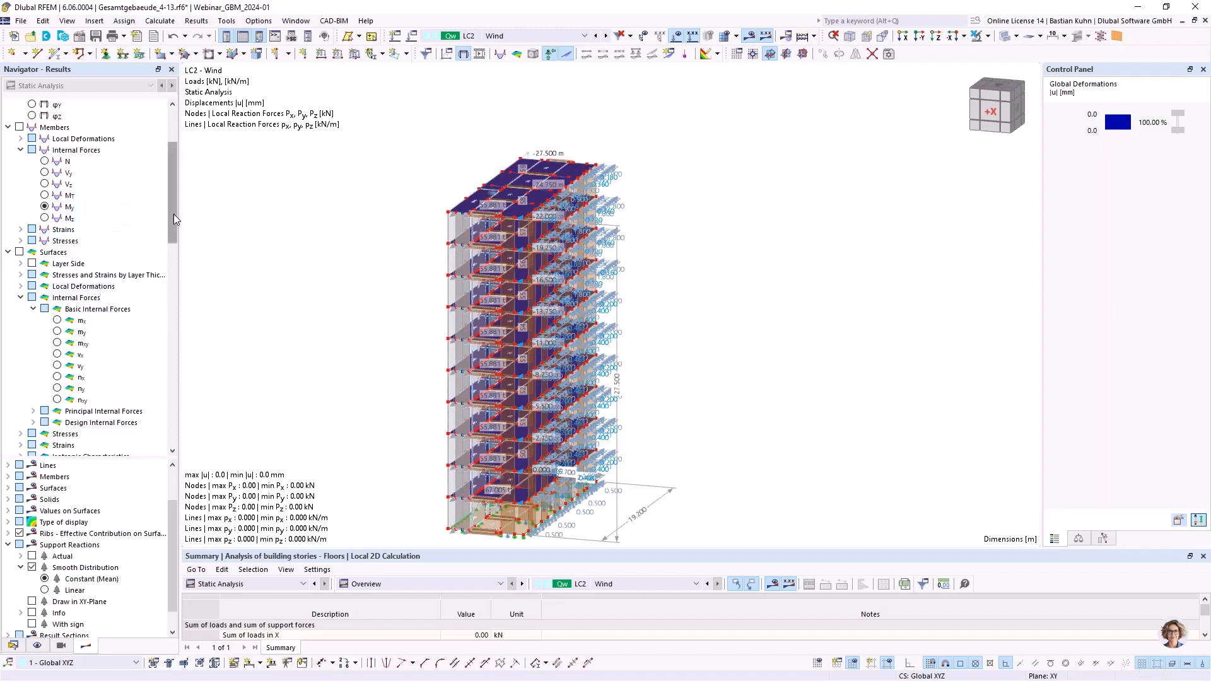
scroll(174, 219, "up", 4)
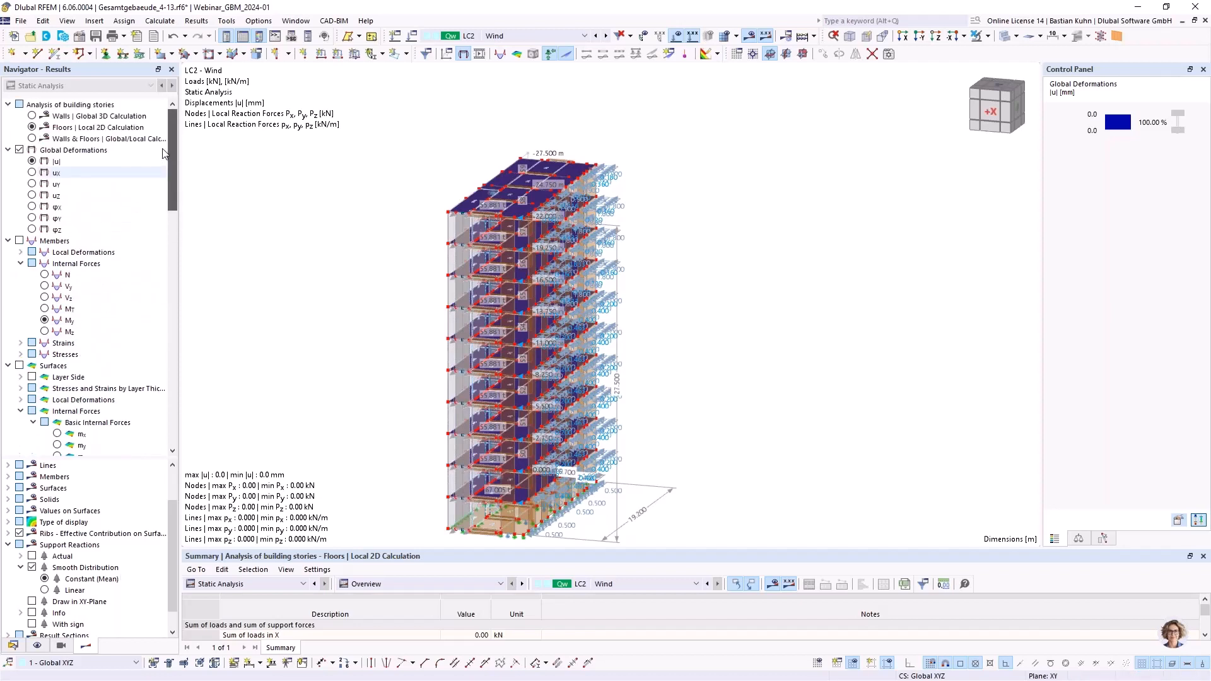
left_click(32, 116)
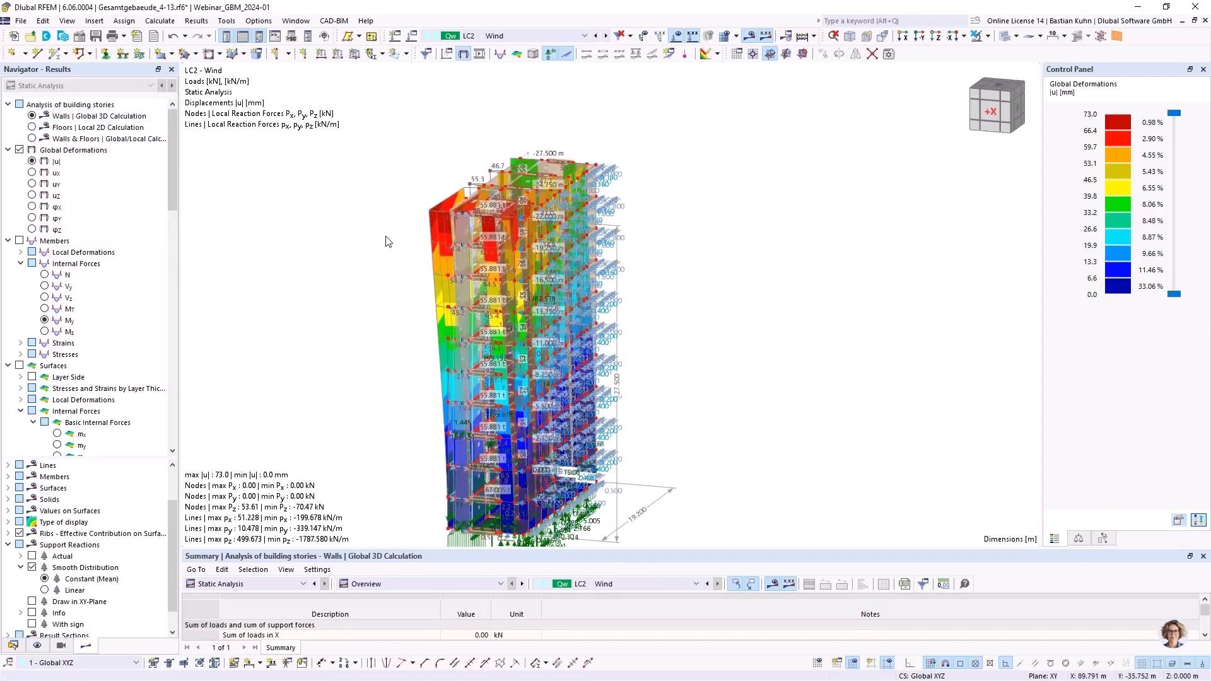
scroll(459, 222, "up", 5)
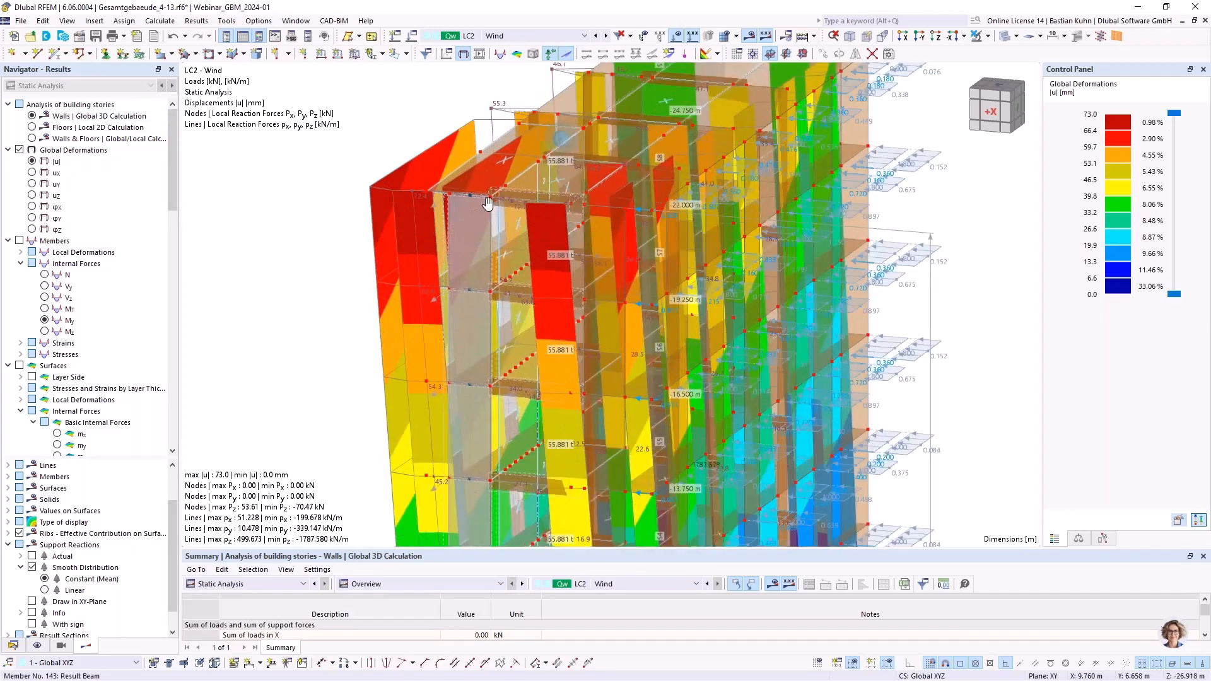
middle_click_drag(488, 204, 467, 194)
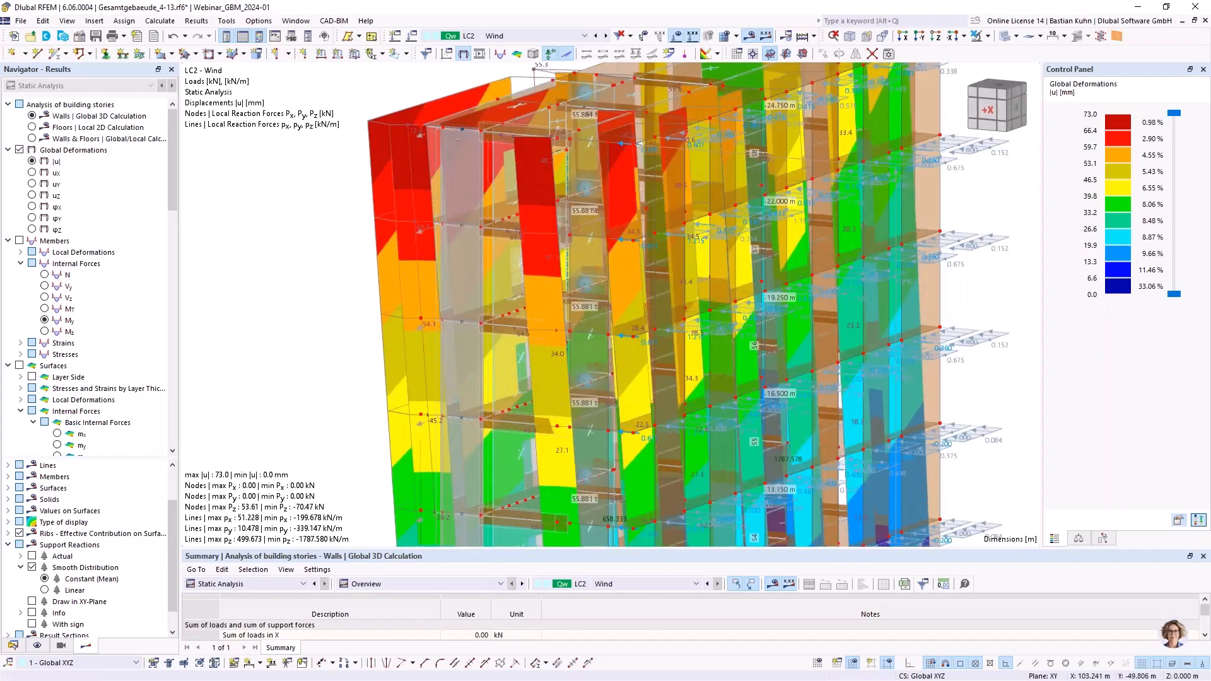
Step: Turn on the Resultant, Section 1 and Section 2 result sections and examine the upper corner walls
scroll(107, 426, "down", 20)
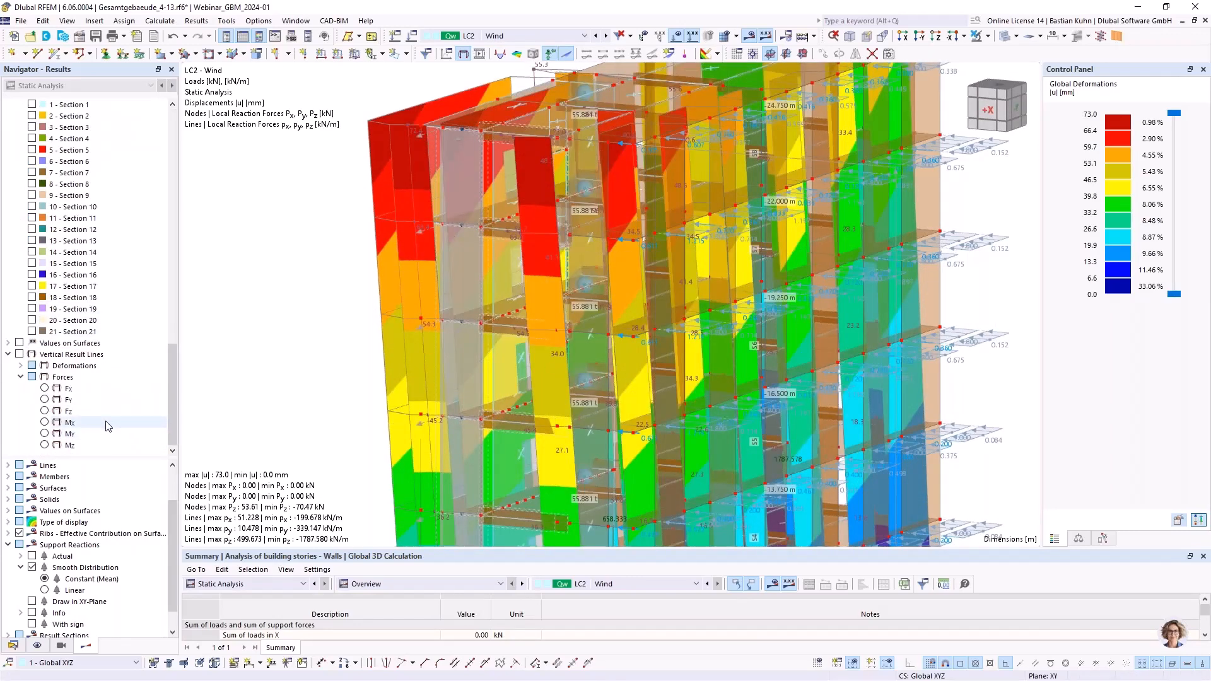
scroll(106, 427, "up", 7)
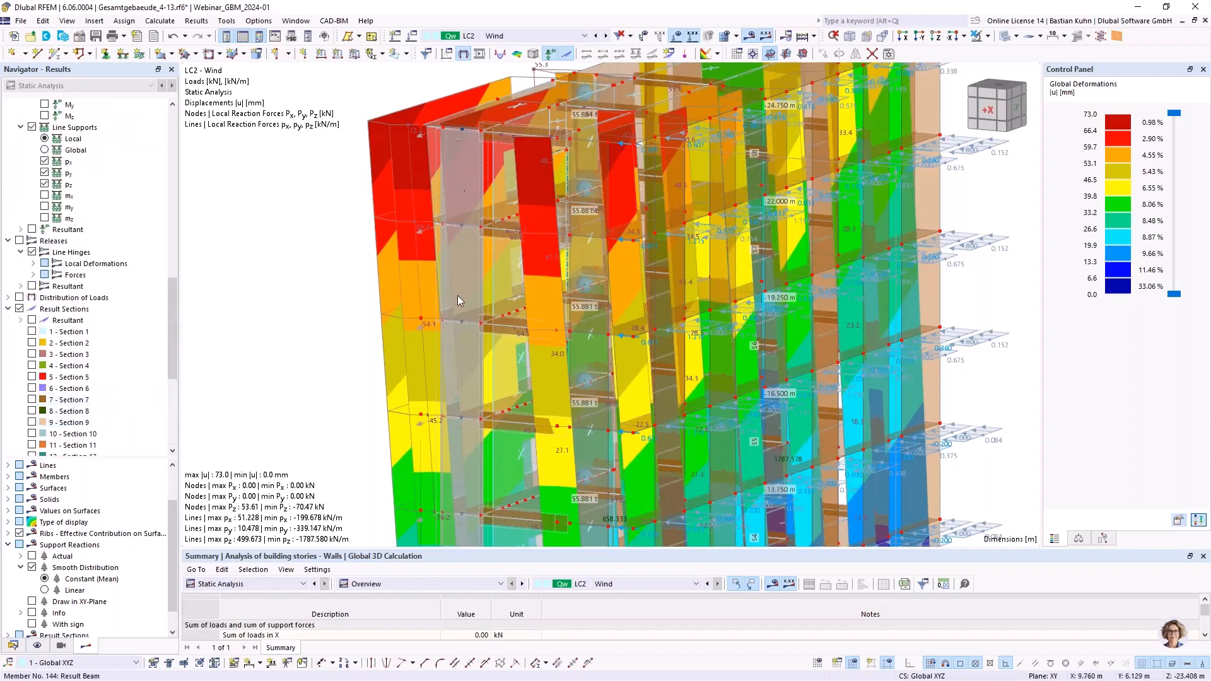
left_click(32, 321)
left_click(32, 332)
left_click(32, 343)
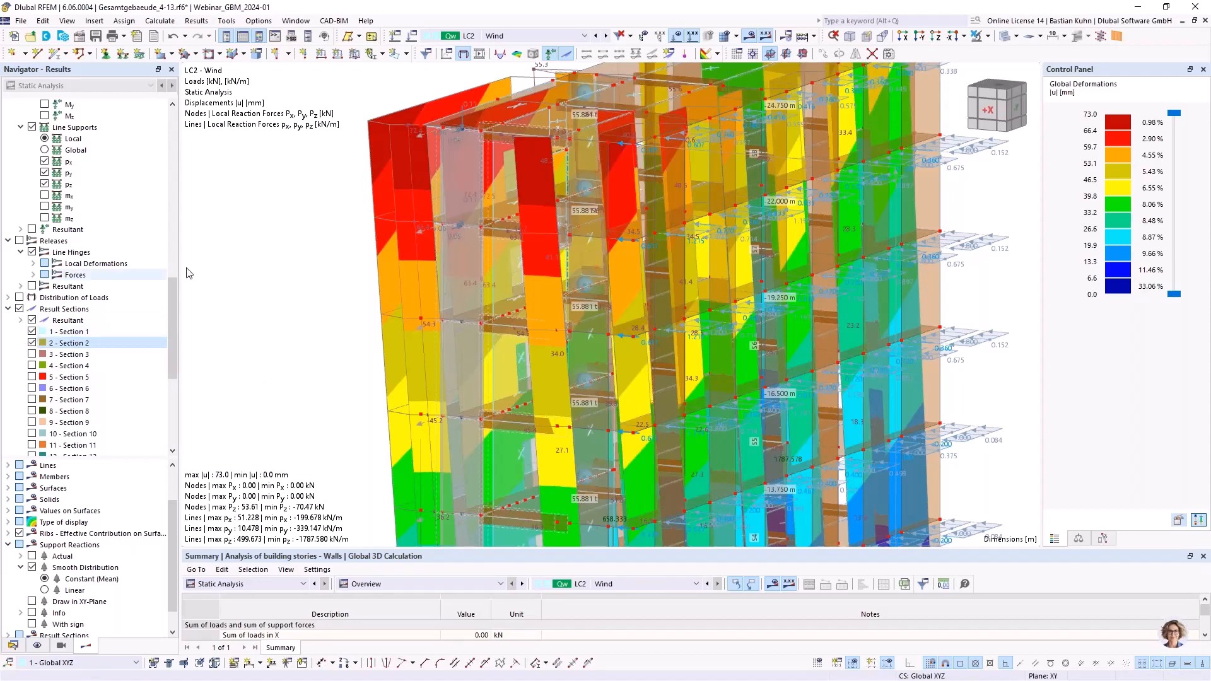
scroll(472, 129, "up", 2)
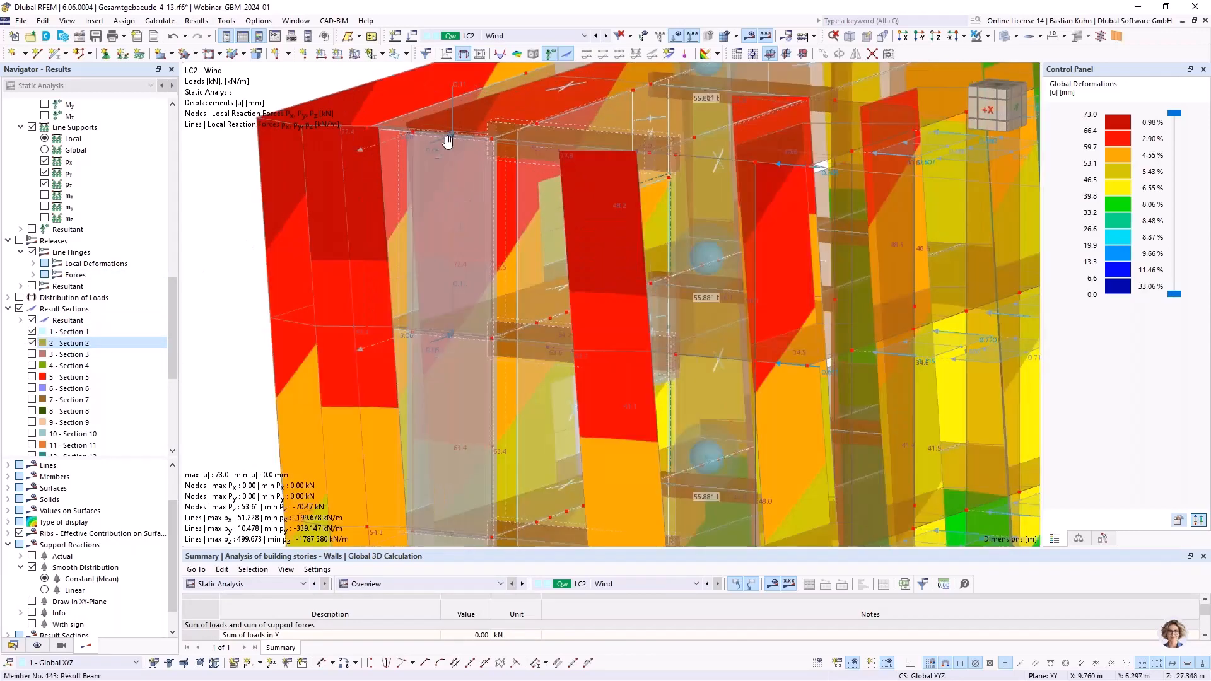
scroll(472, 149, "up", 3)
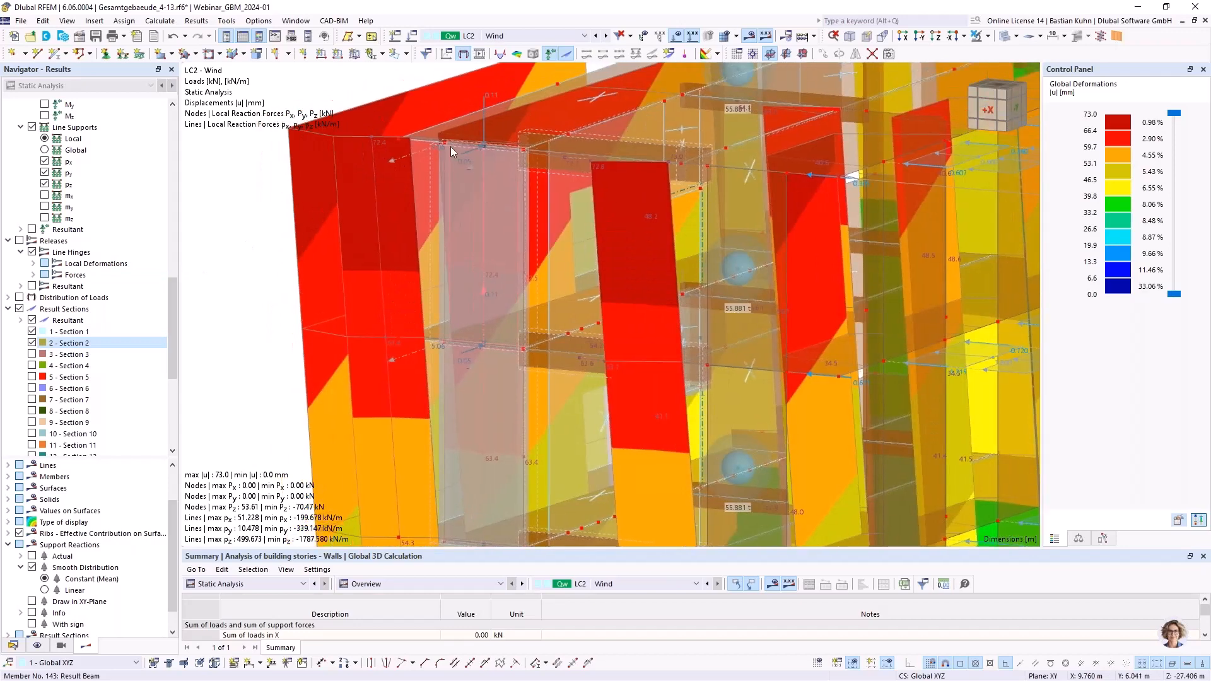
scroll(431, 142, "down", 4)
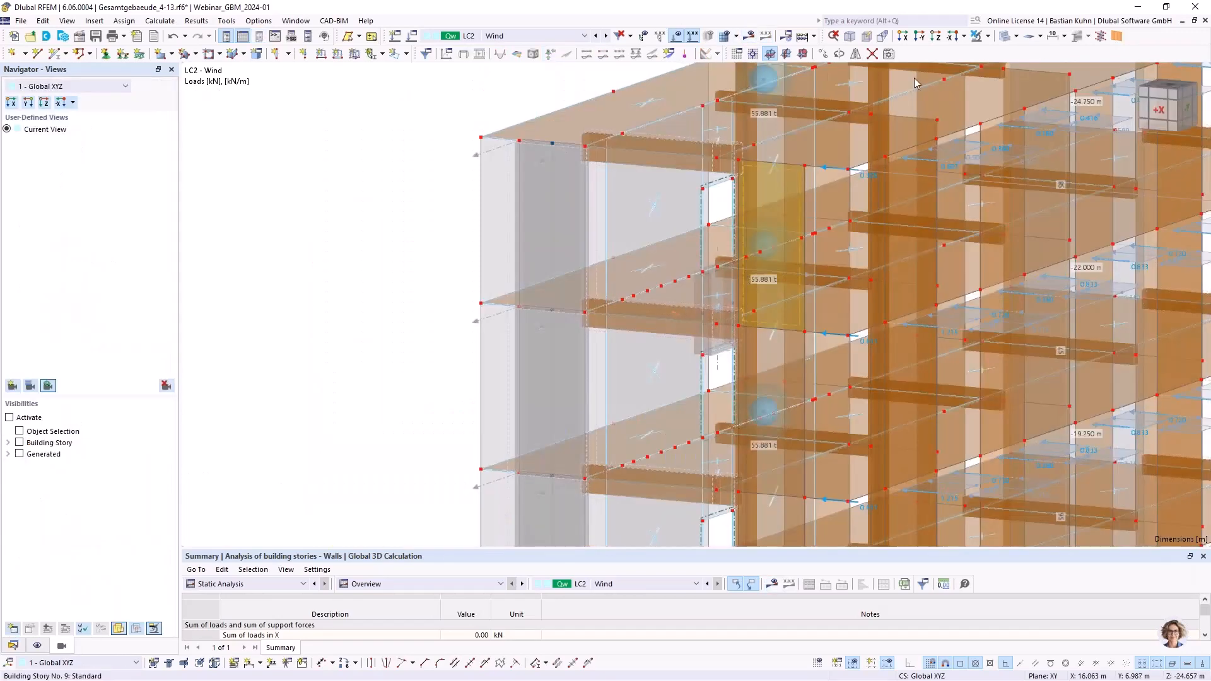
Step: Turn off the transparent display, inspect the top-storey wall and adjacent wind loads without results, and show the results again
left_click(757, 245)
left_click(1005, 38)
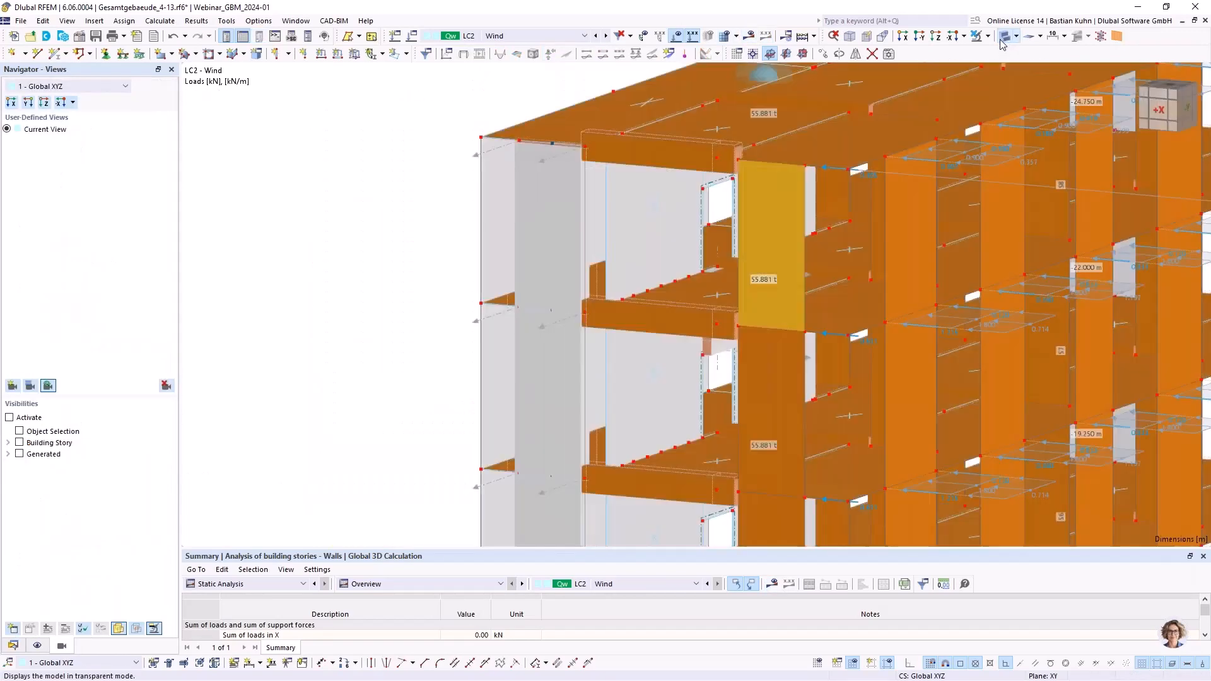
left_click(759, 225)
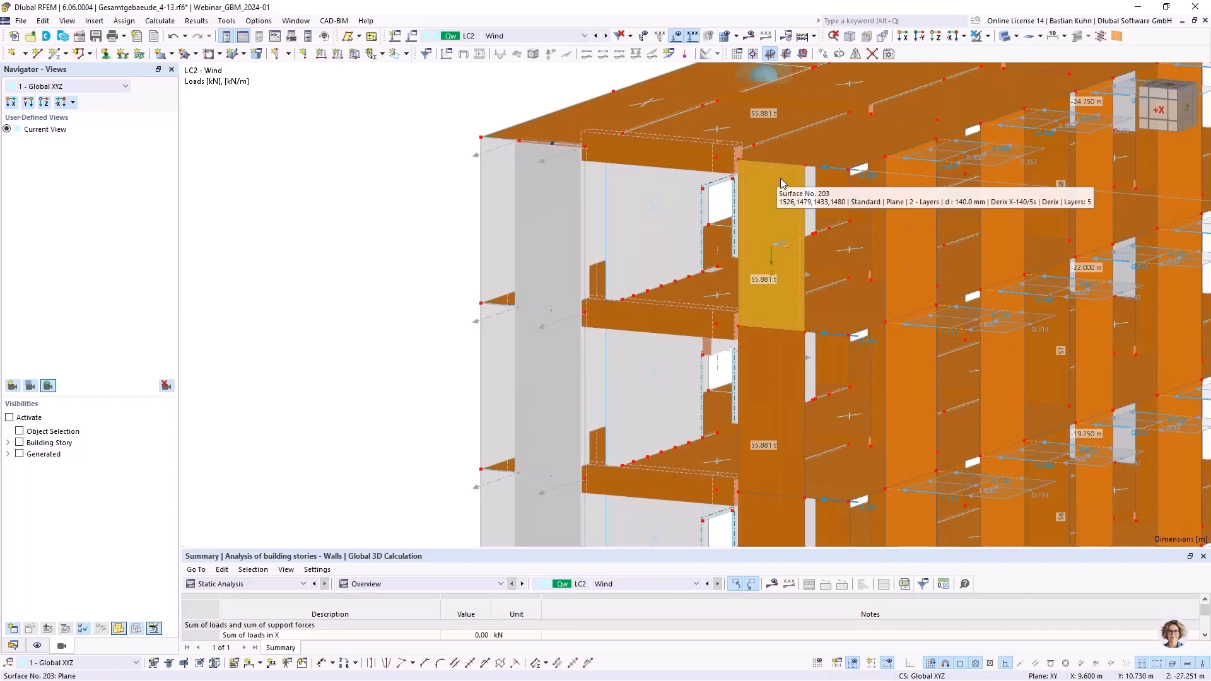
scroll(781, 179, "down", 5)
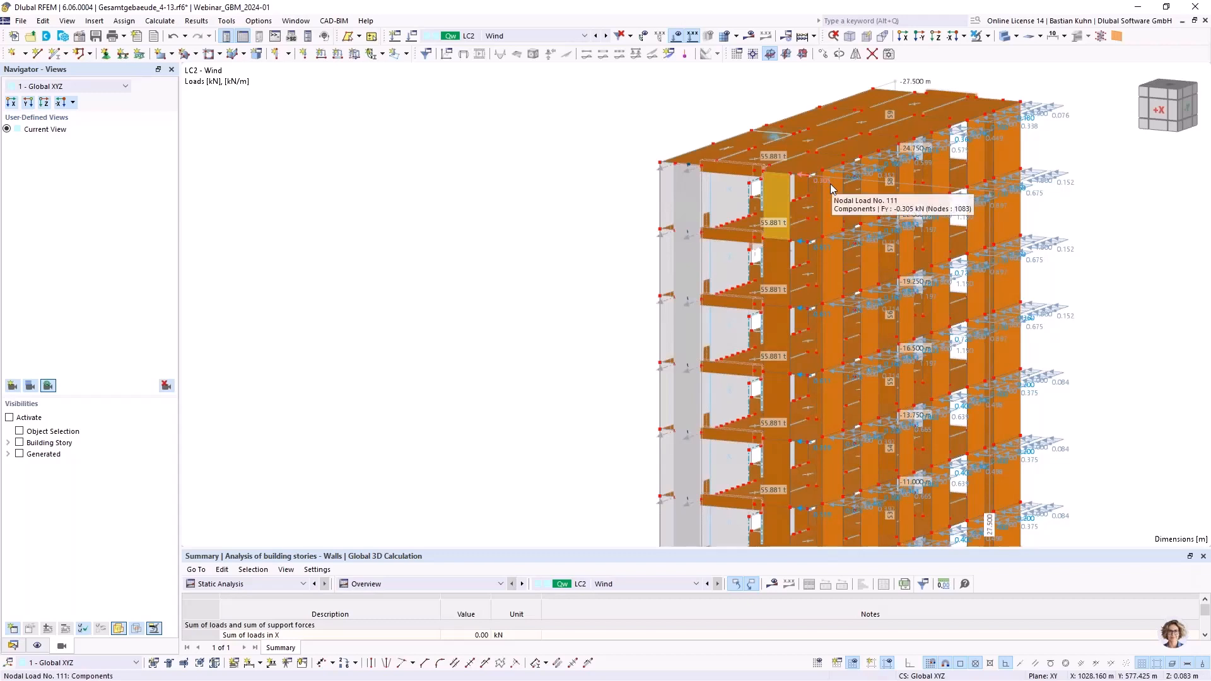
left_click(763, 39)
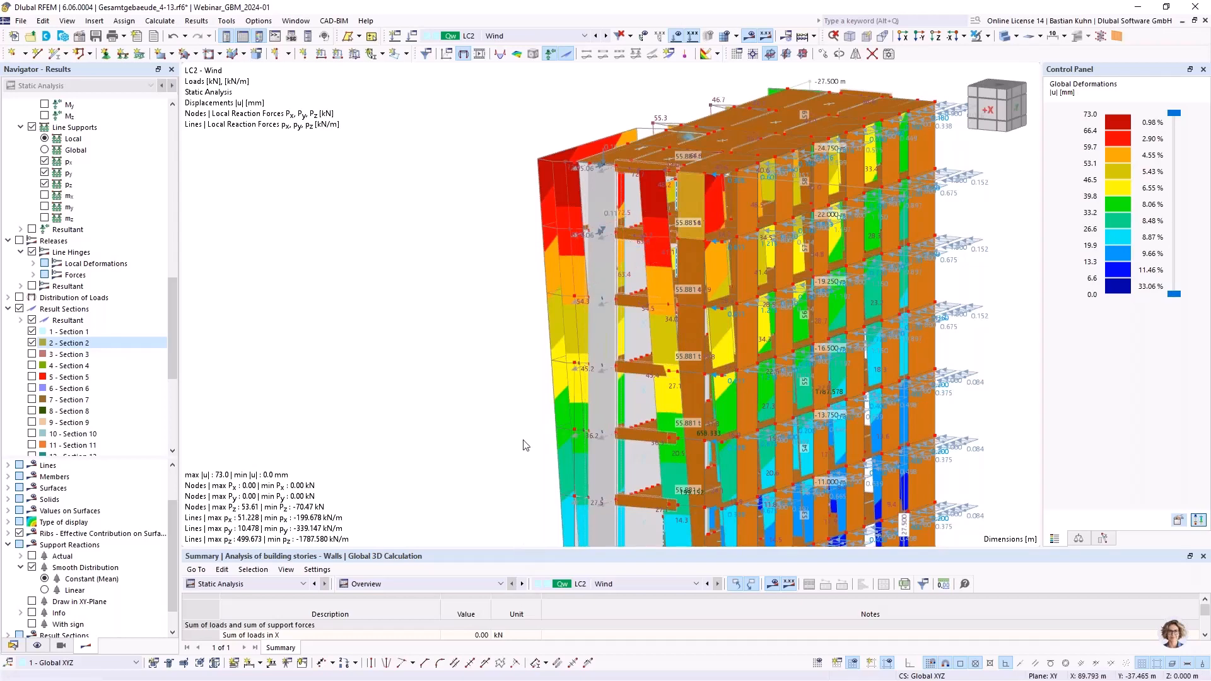
Step: Show the whole building's results for LC1 - Eigengewicht with the loads hidden
scroll(526, 442, "down", 3)
middle_click_drag(537, 282, 330, 278, "ctrl")
scroll(324, 281, "up", 1)
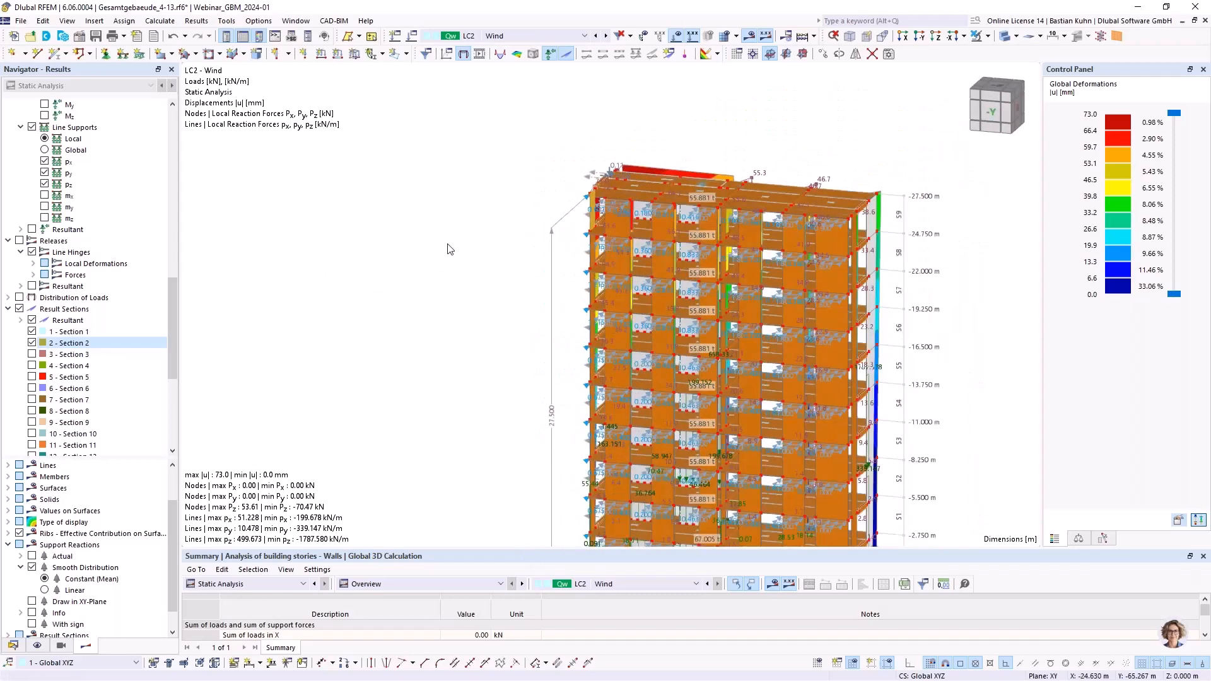
scroll(446, 248, "down", 2)
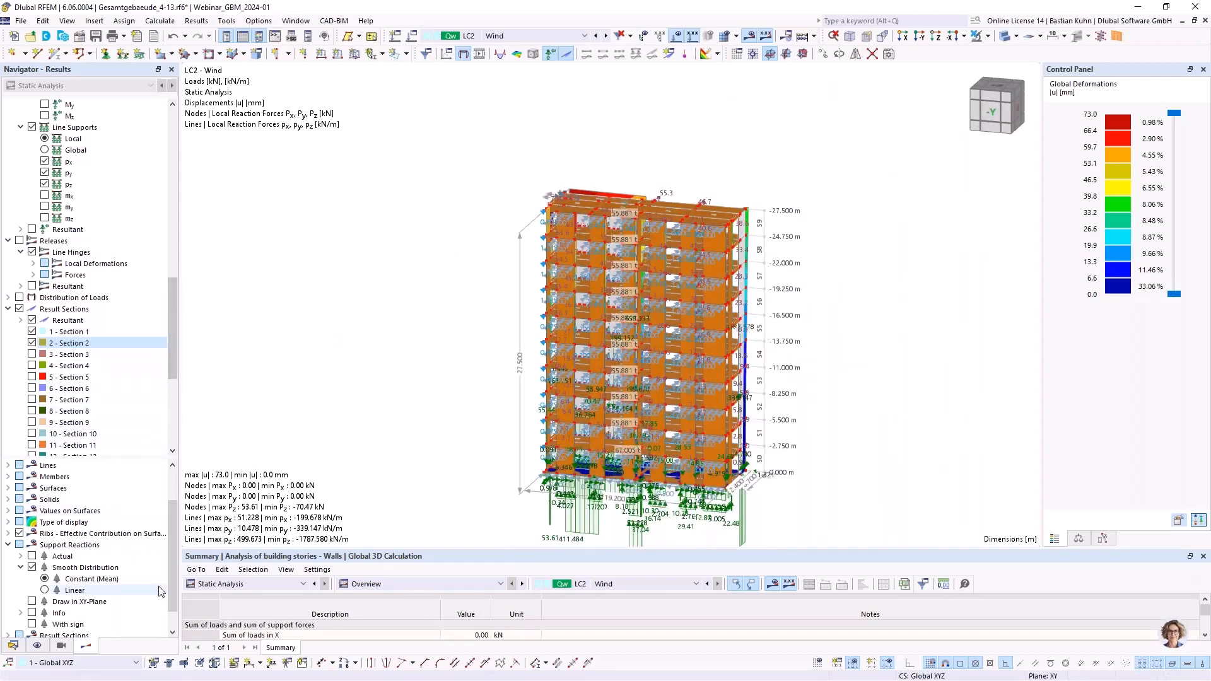
left_click_drag(172, 565, 170, 630)
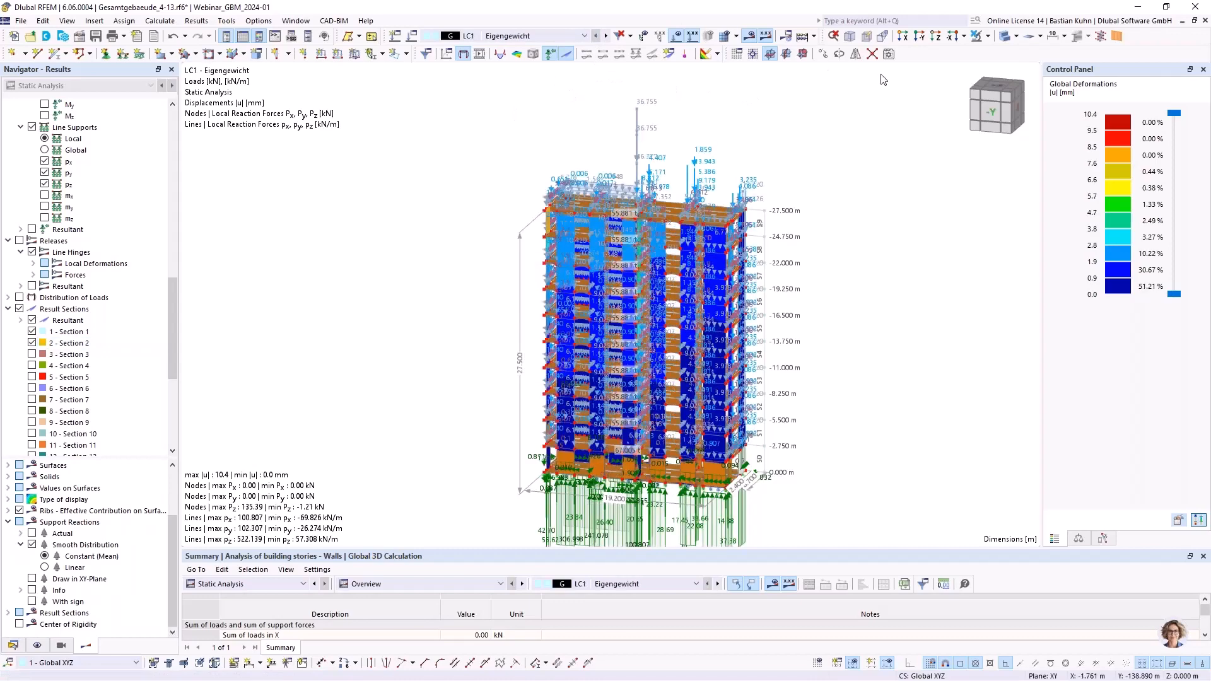
left_click(670, 54)
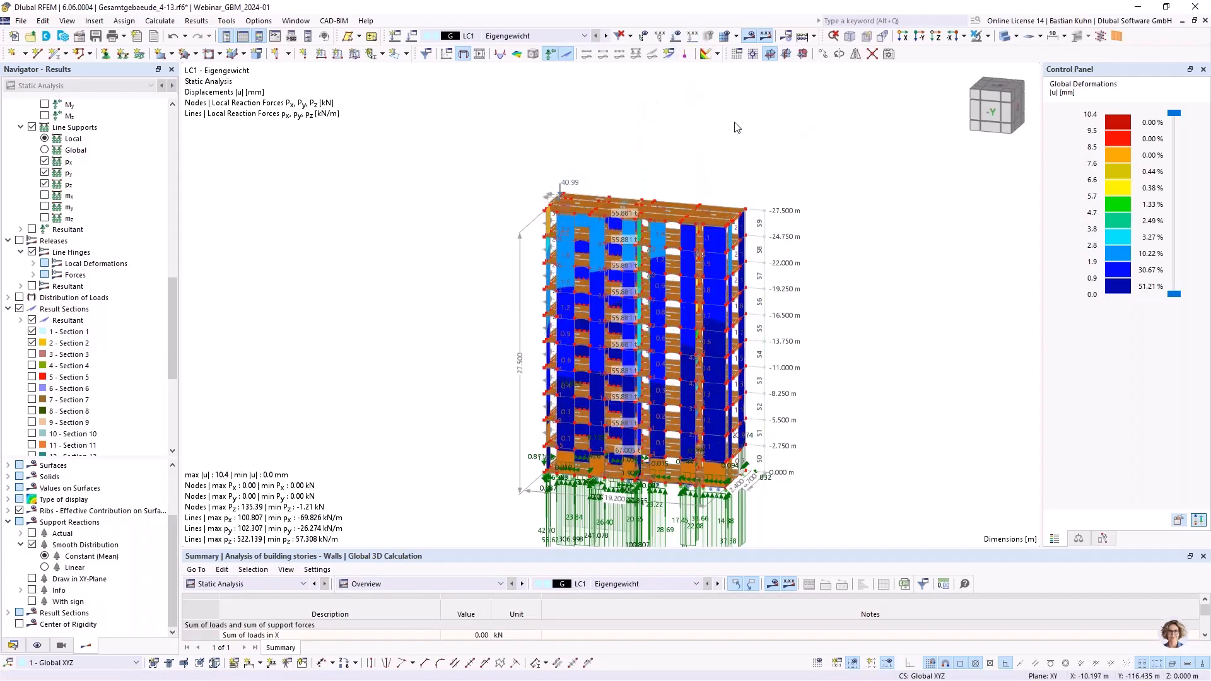
Step: Turn on the Center of Rigidity display for the building's LC1 - Eigengewicht results
scroll(723, 140, "down", 2)
middle_click_drag(722, 140, 652, 130)
scroll(652, 129, "up", 1)
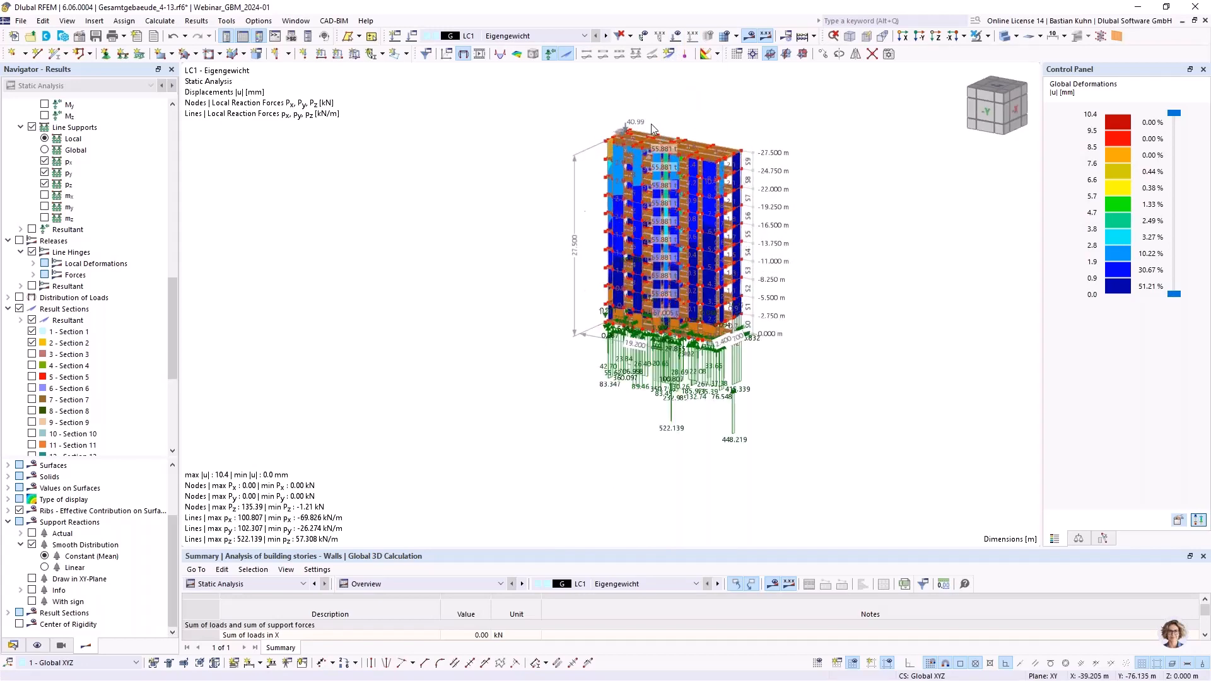
scroll(660, 130, "up", 2)
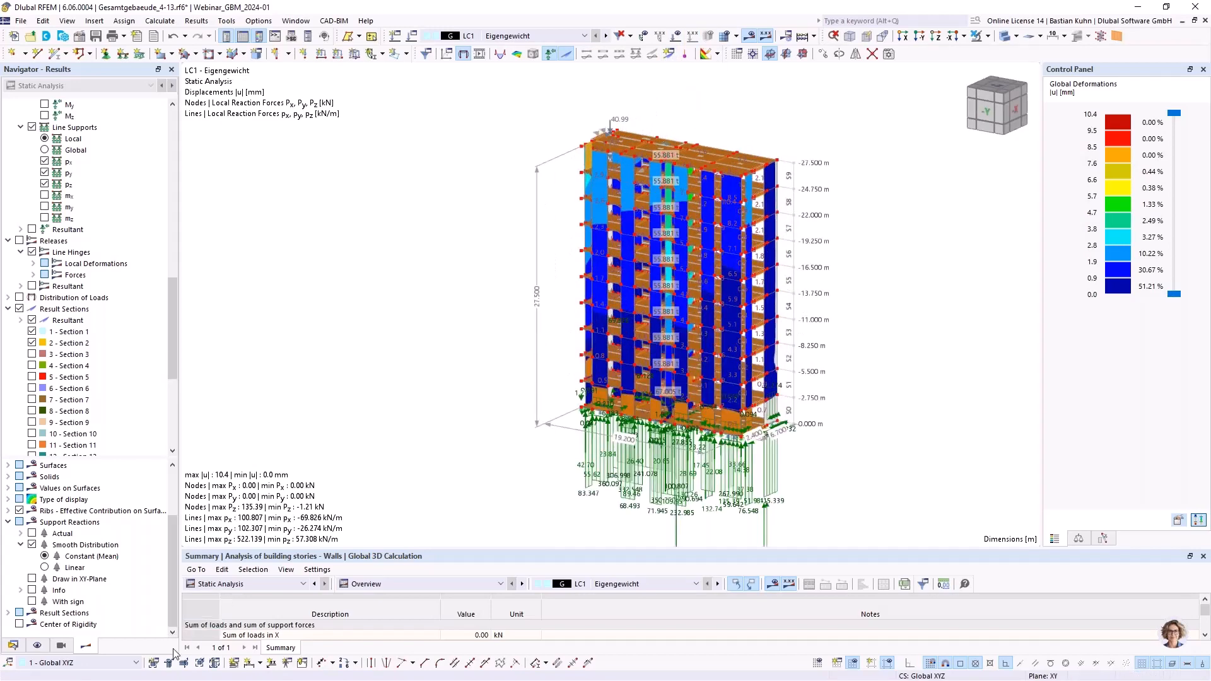
scroll(101, 404, "down", 7)
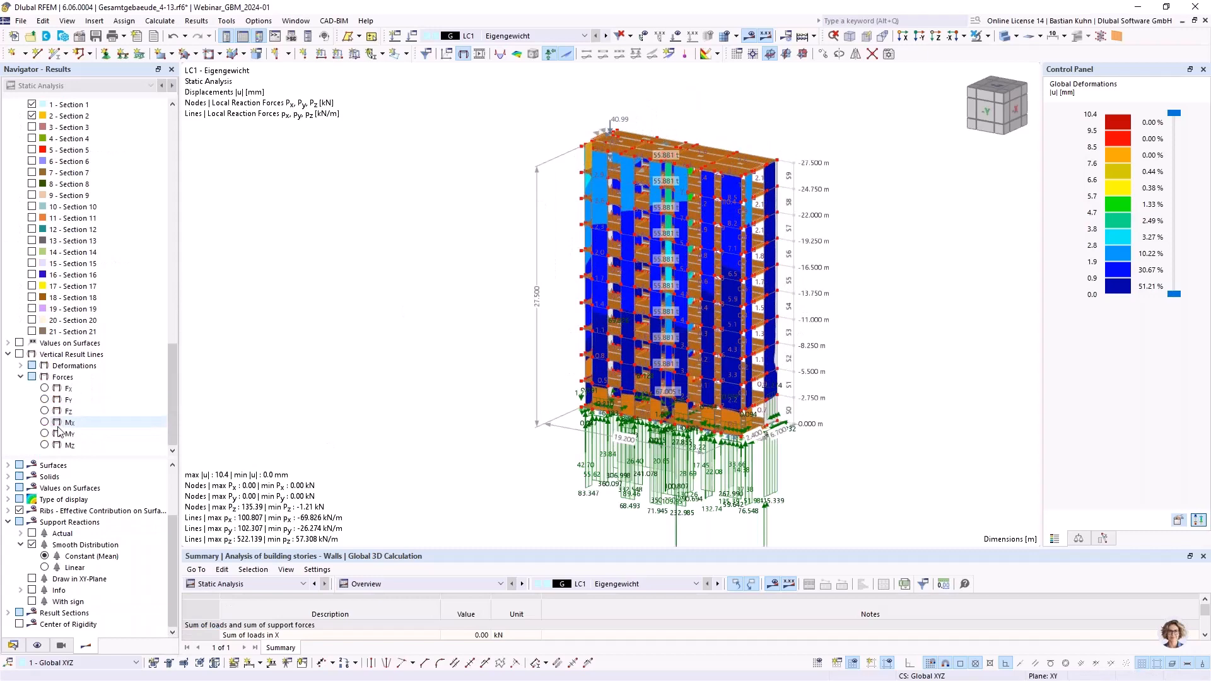
left_click(20, 625)
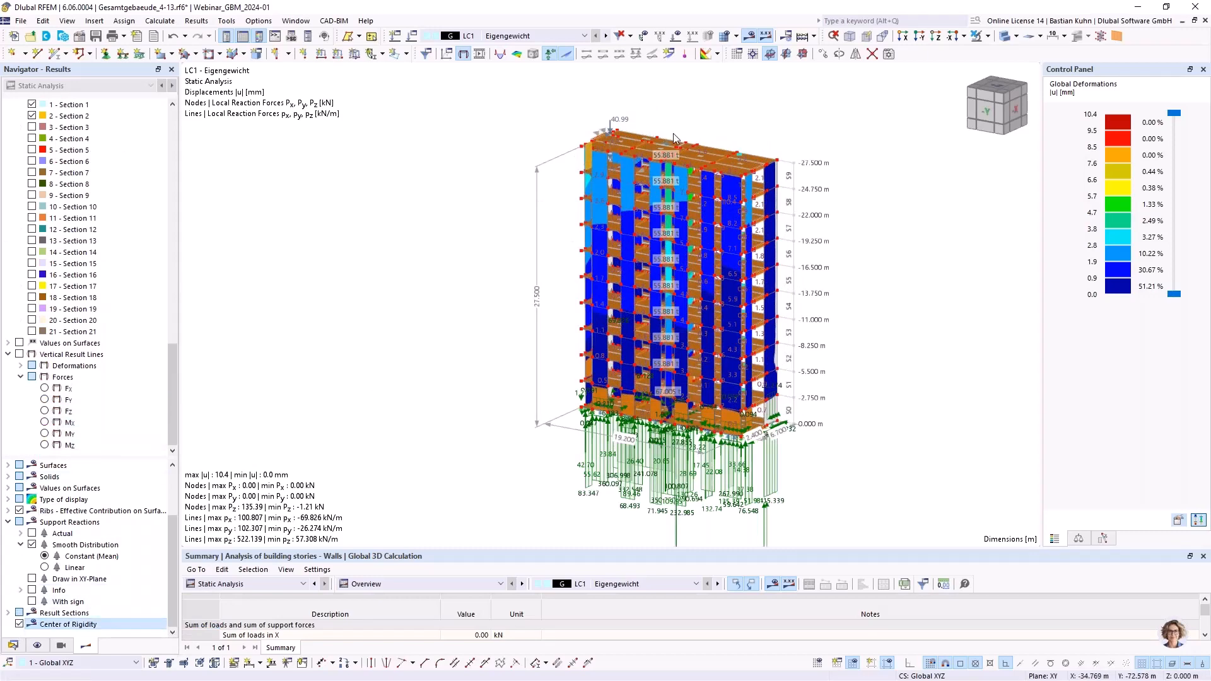
Step: Examine the center of mass and center of rigidity markers on the upper floor slabs from several angles
scroll(674, 154, "up", 3)
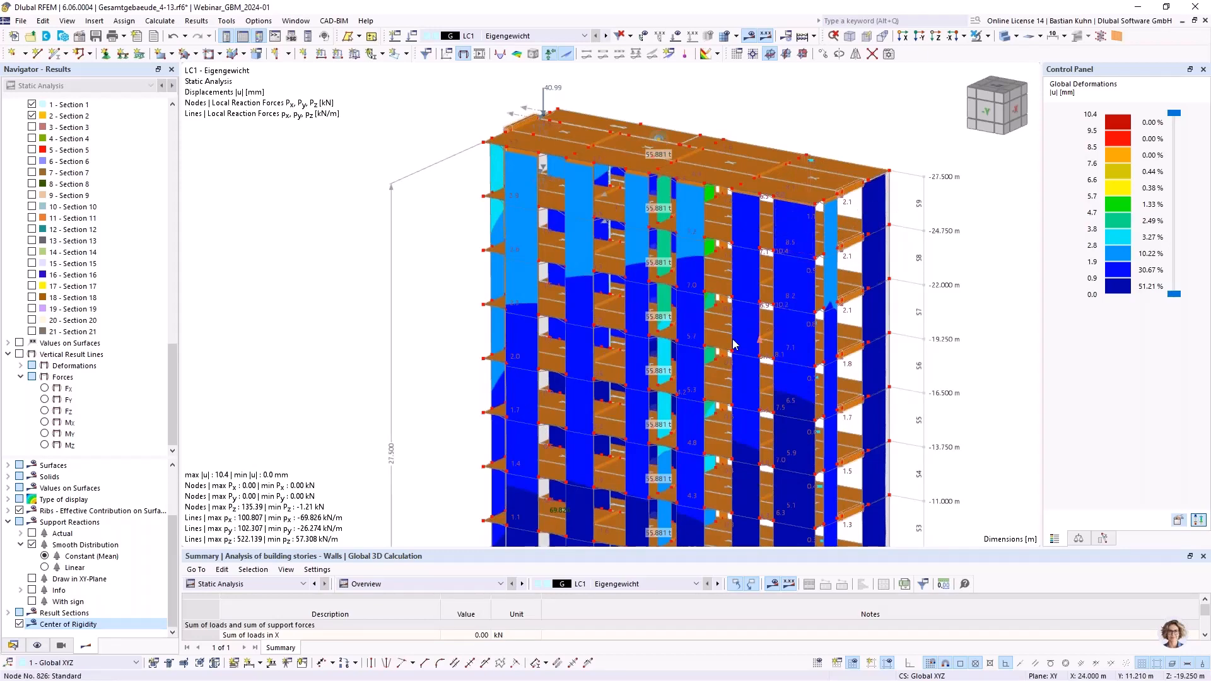
scroll(698, 308, "up", 3)
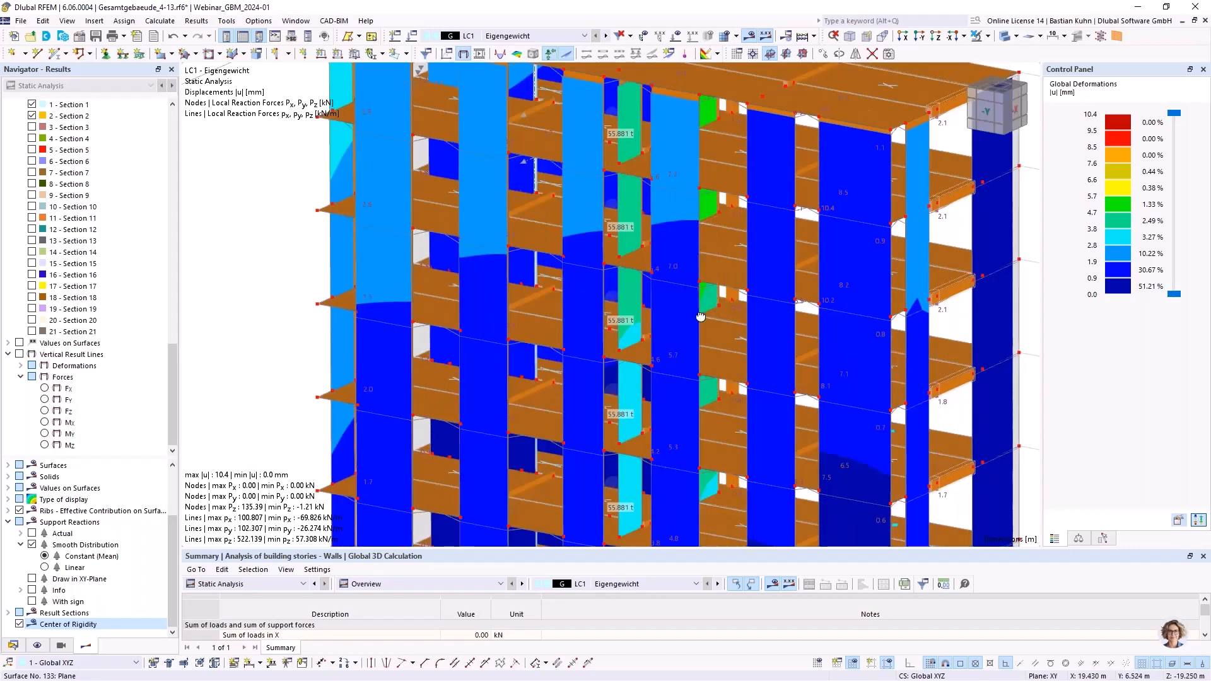
middle_click_drag(661, 310, 877, 363)
scroll(922, 332, "down", 4)
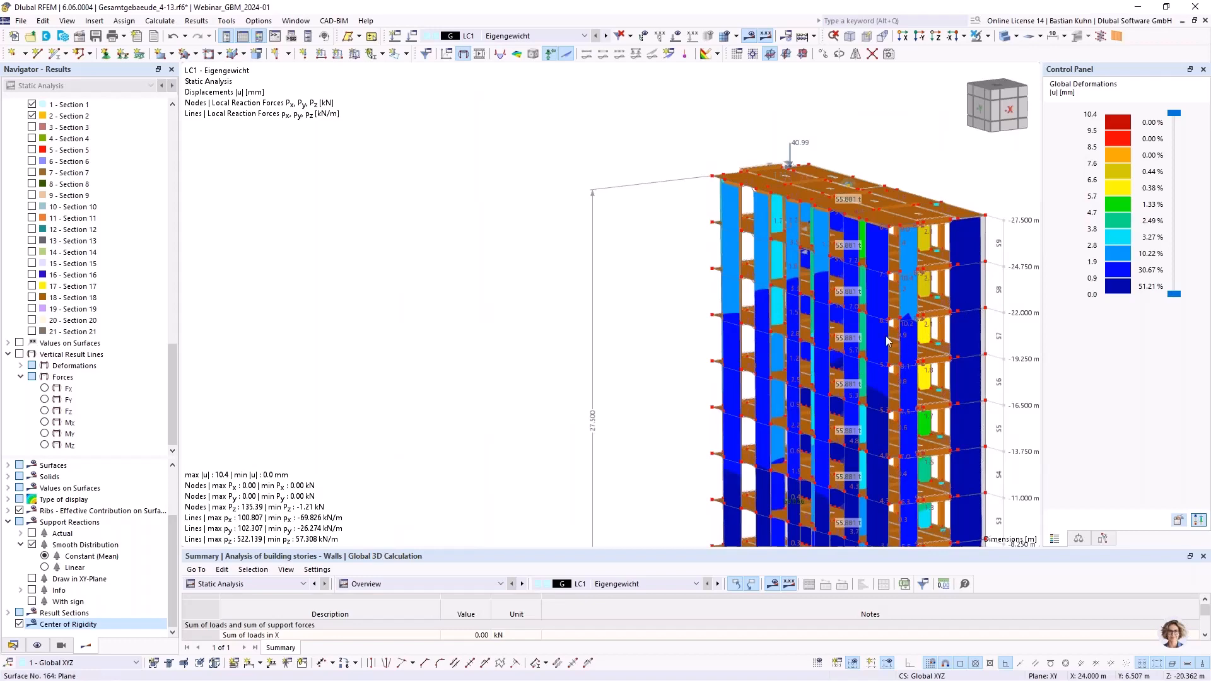
scroll(860, 329, "down", 3)
middle_click_drag(863, 327, 621, 259)
scroll(664, 201, "up", 4)
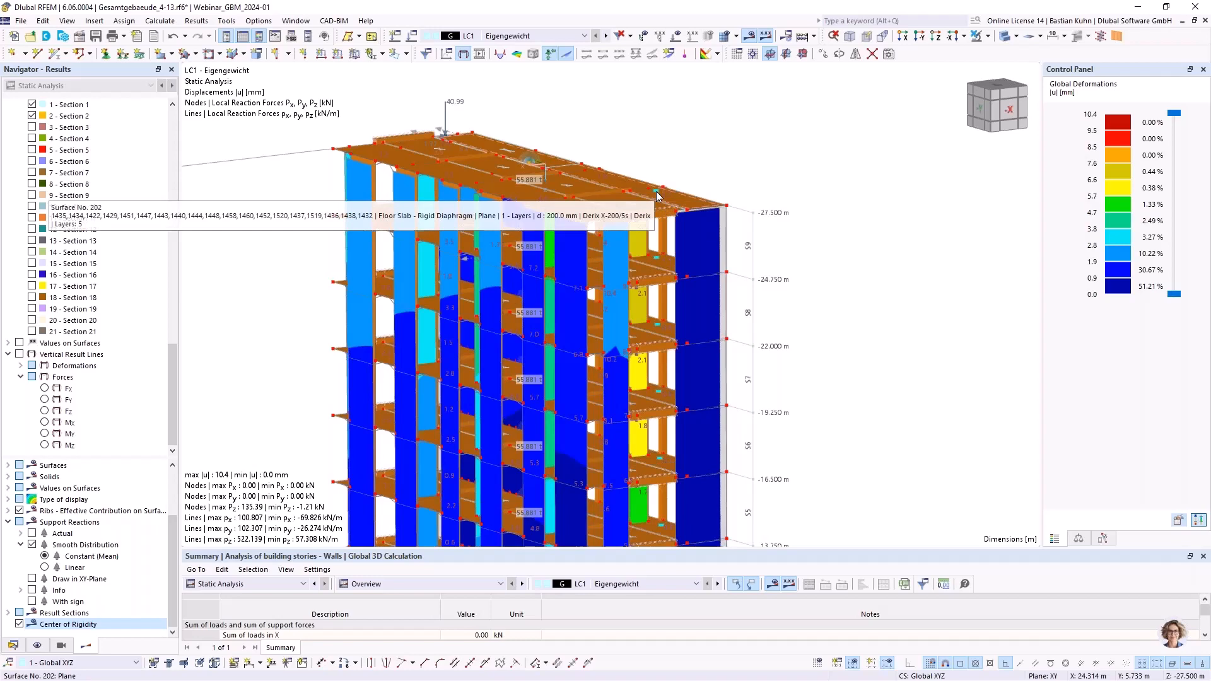
scroll(656, 196, "up", 2)
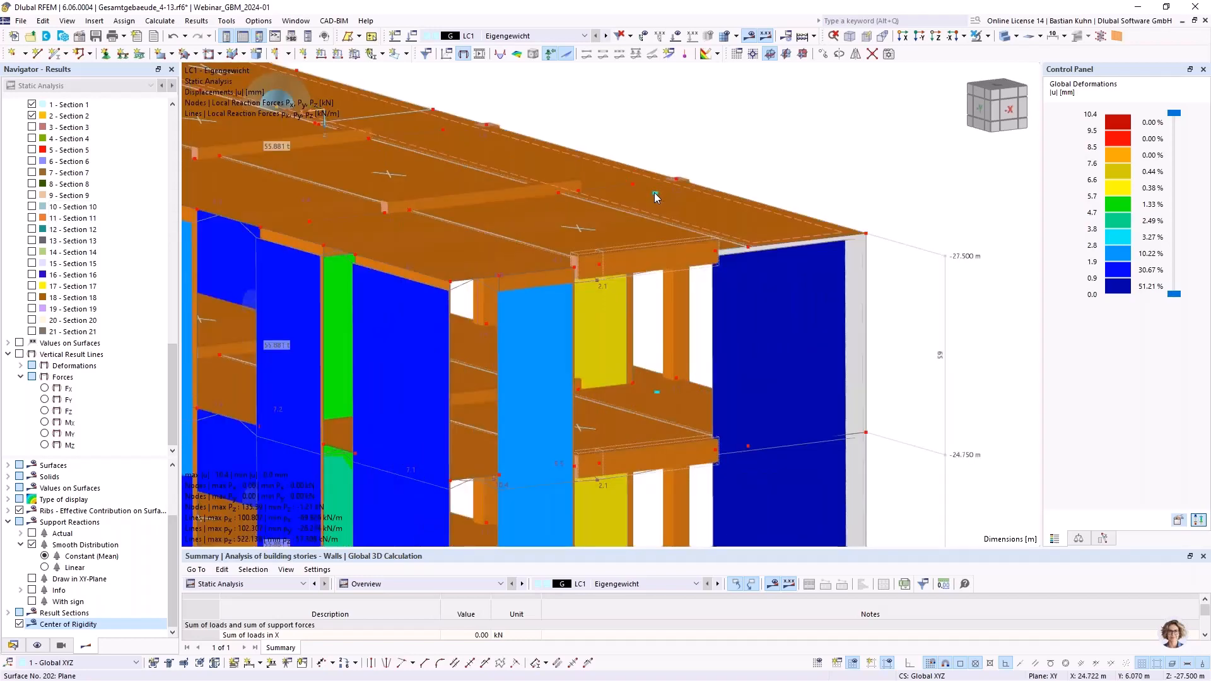
scroll(655, 197, "down", 2)
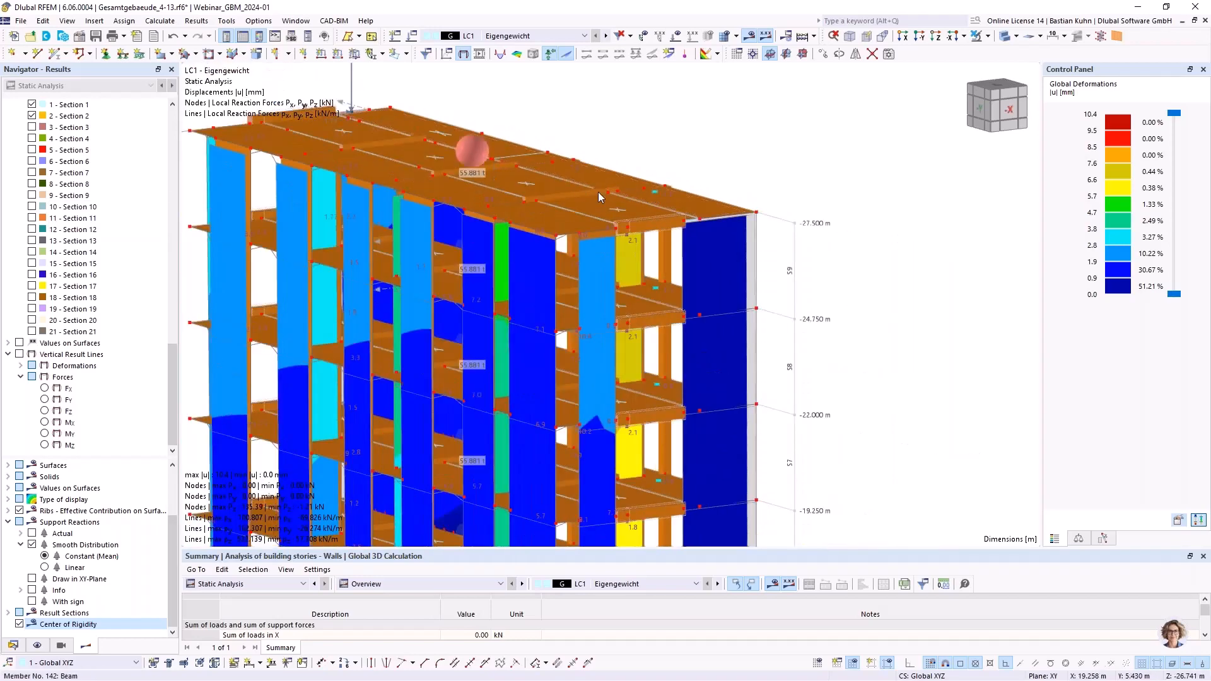
scroll(656, 196, "up", 2)
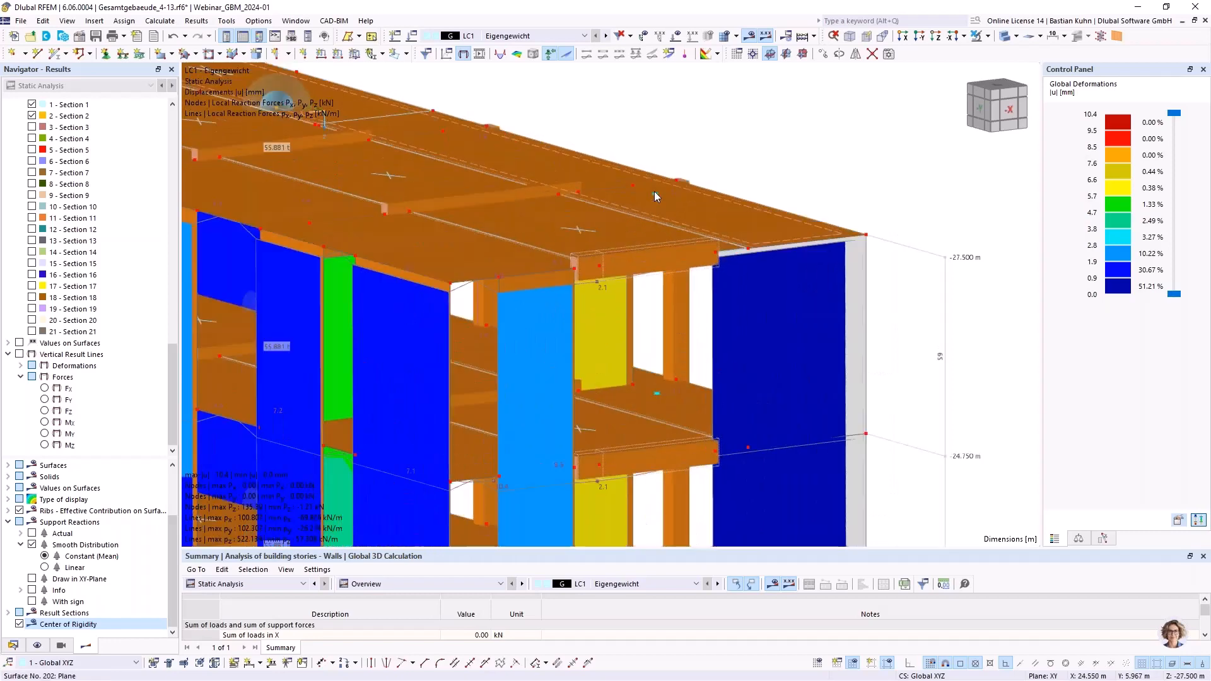
scroll(615, 232, "down", 3)
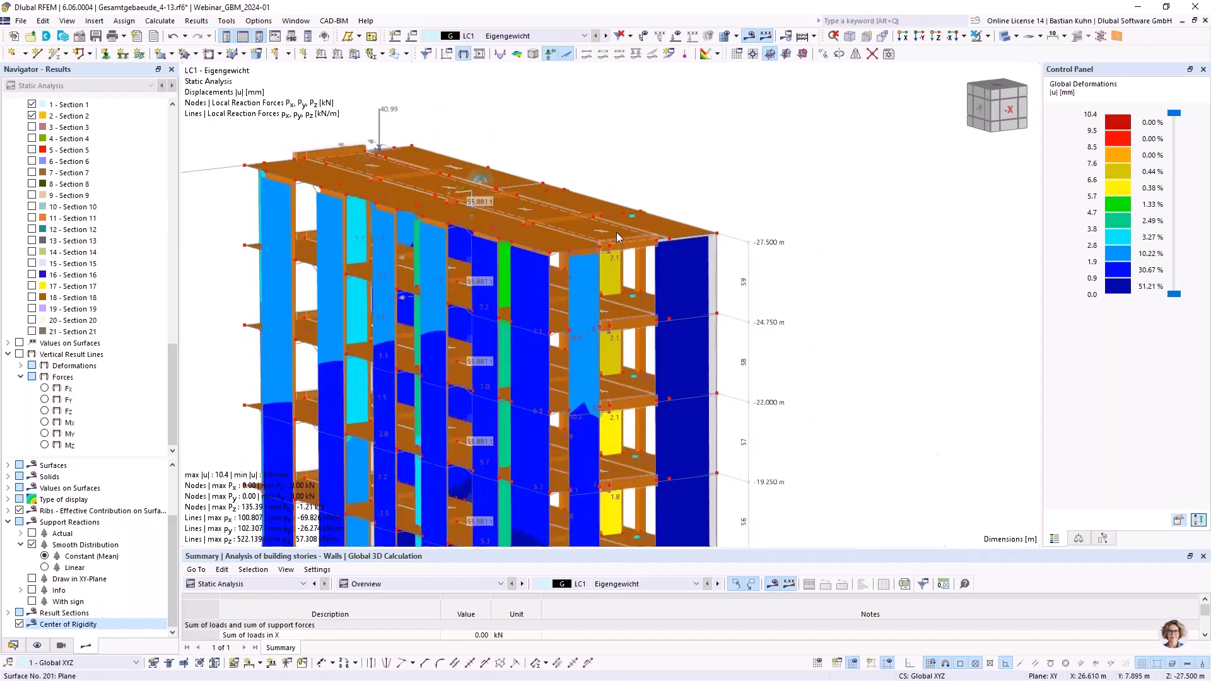
middle_click_drag(632, 280, 629, 207, "ctrl")
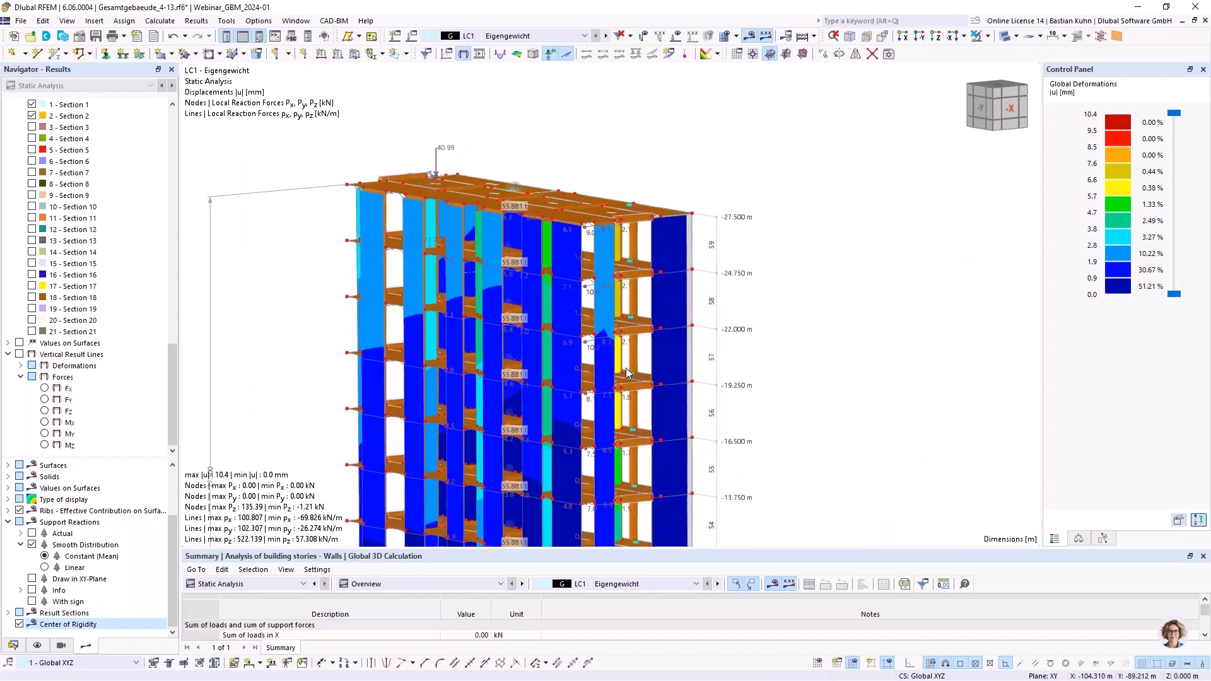
scroll(631, 325, "down", 3)
middle_click_drag(650, 278, 767, 228)
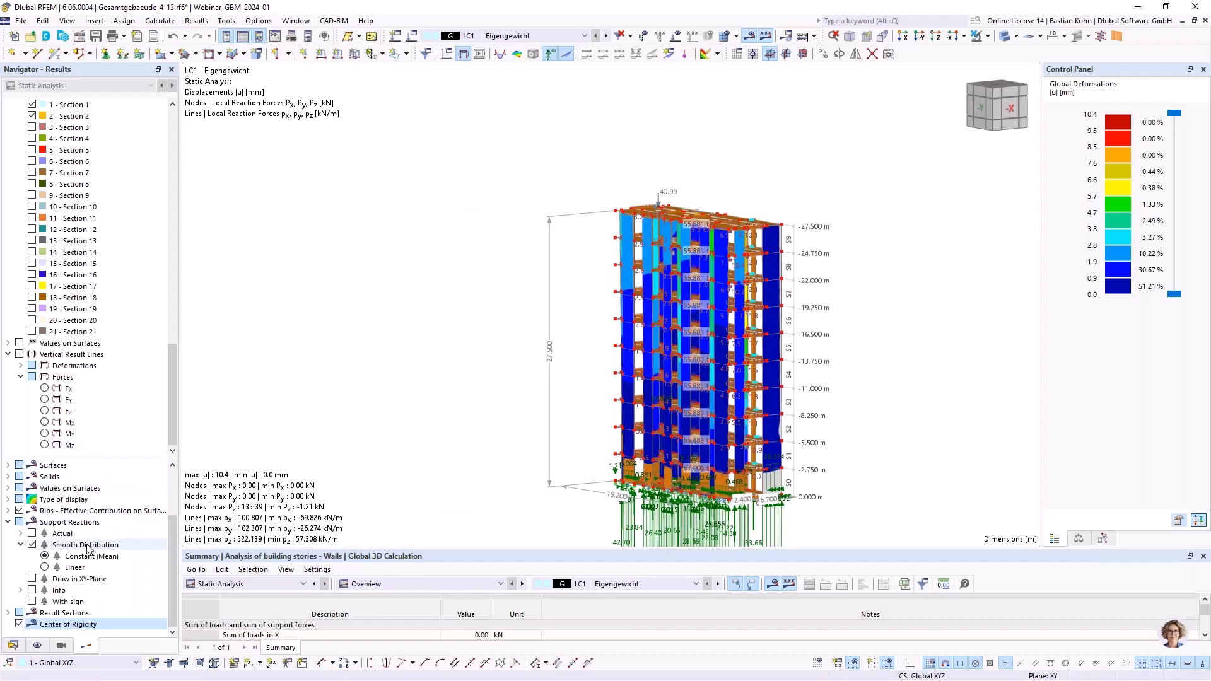
Step: Show the vertical result lines beside the building and switch the displayed results from global deformations to member forces Vz
left_click(19, 355)
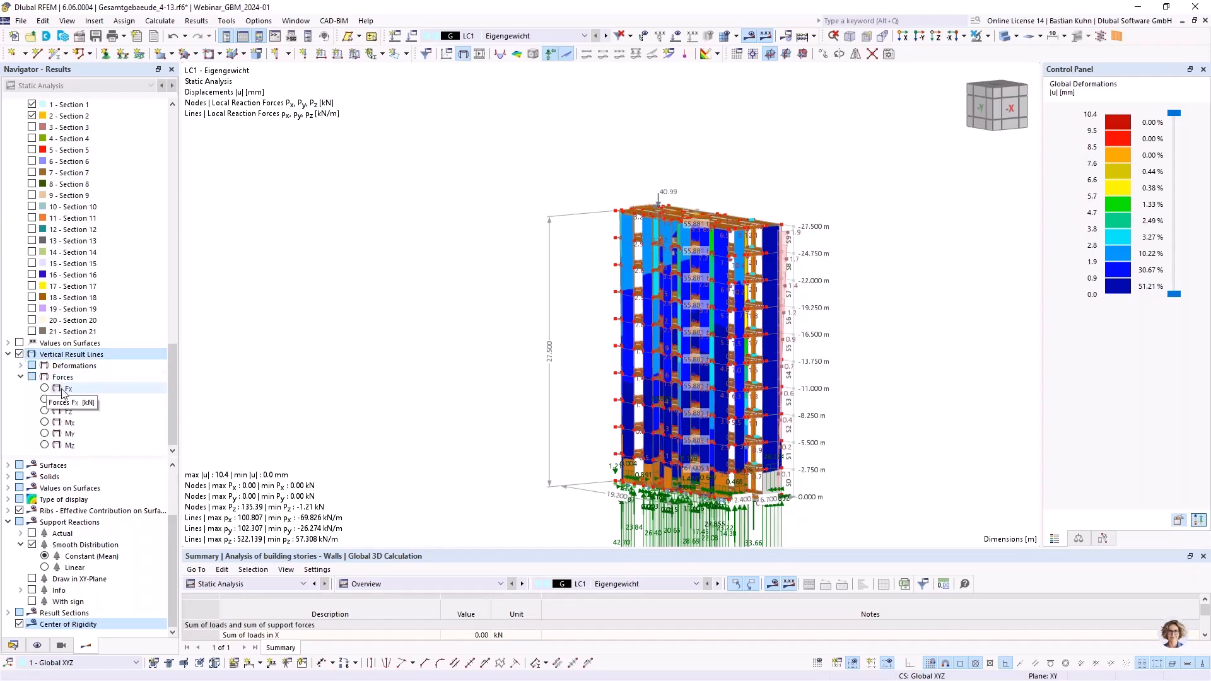
middle_click_drag(776, 330, 733, 331)
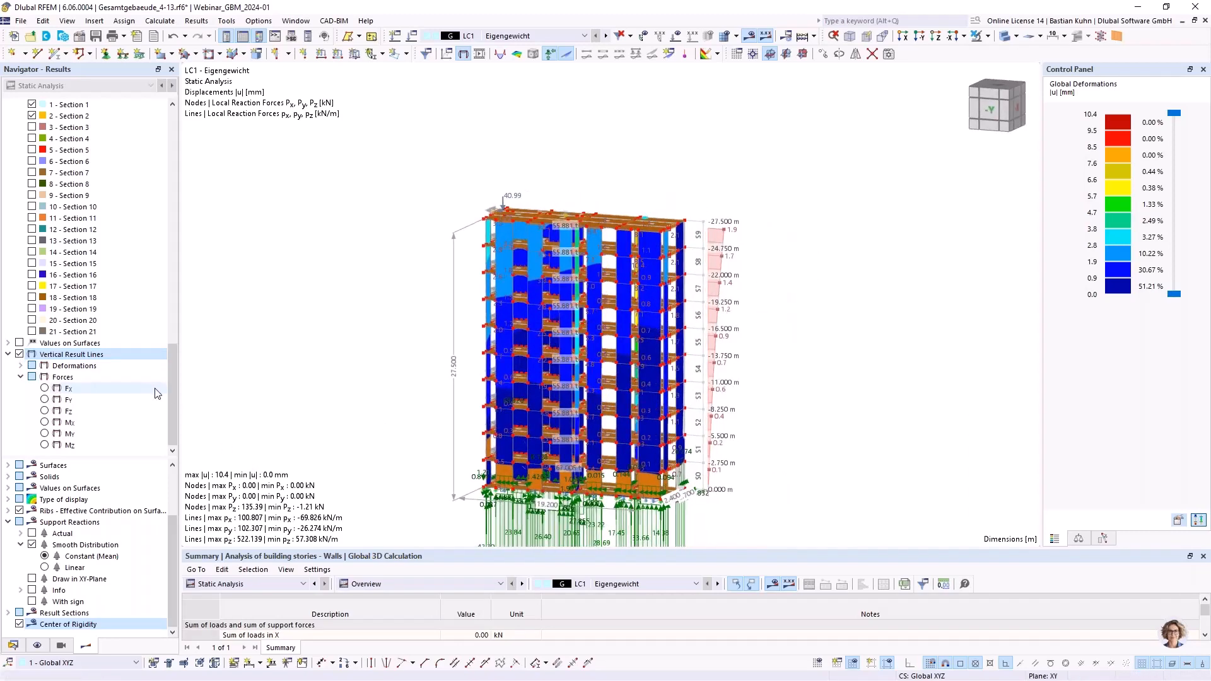
left_click_drag(172, 384, 172, 126)
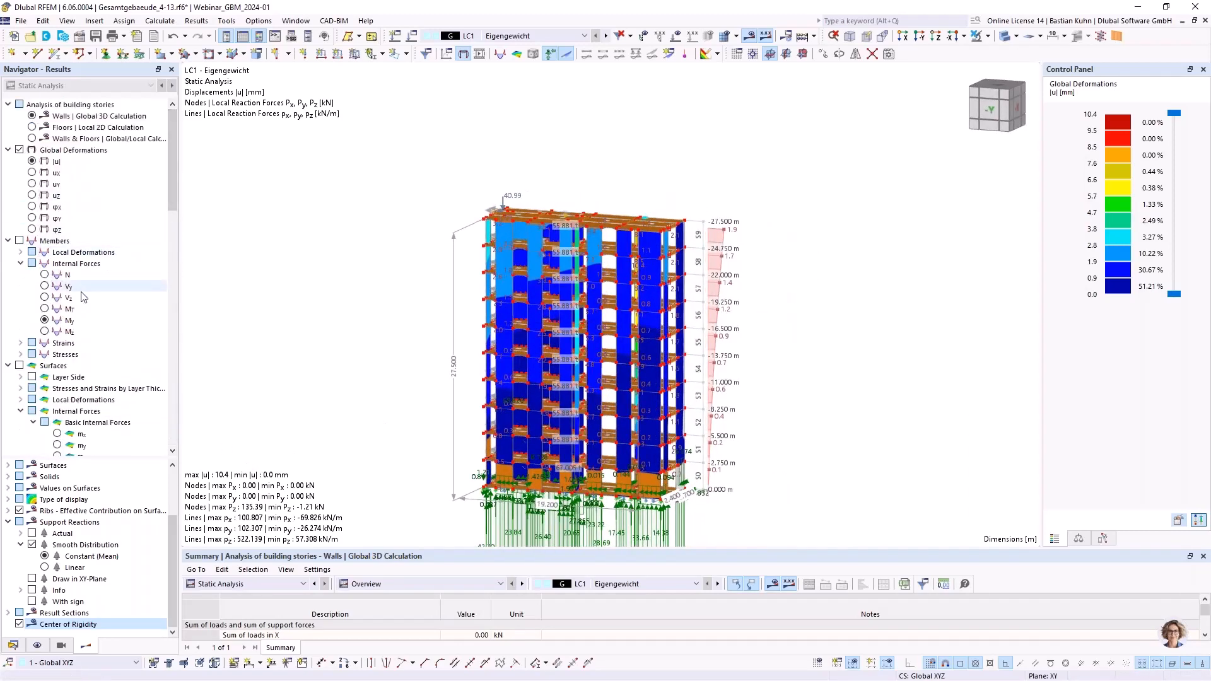
left_click(20, 241)
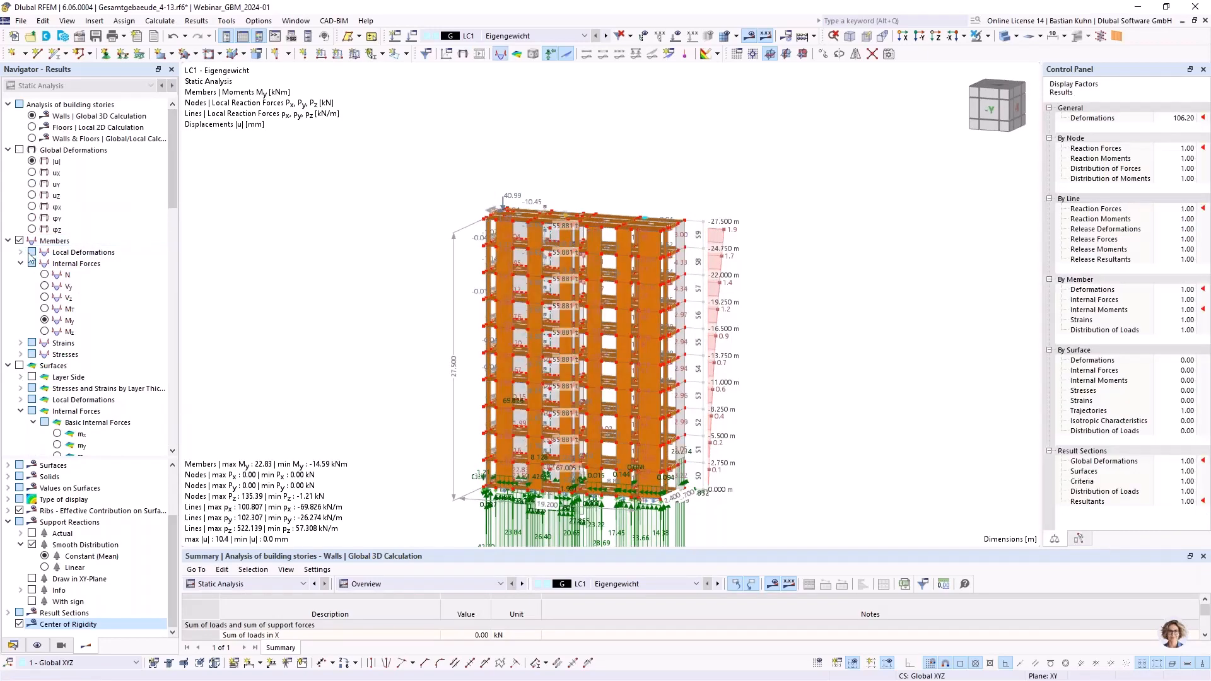
left_click(45, 297)
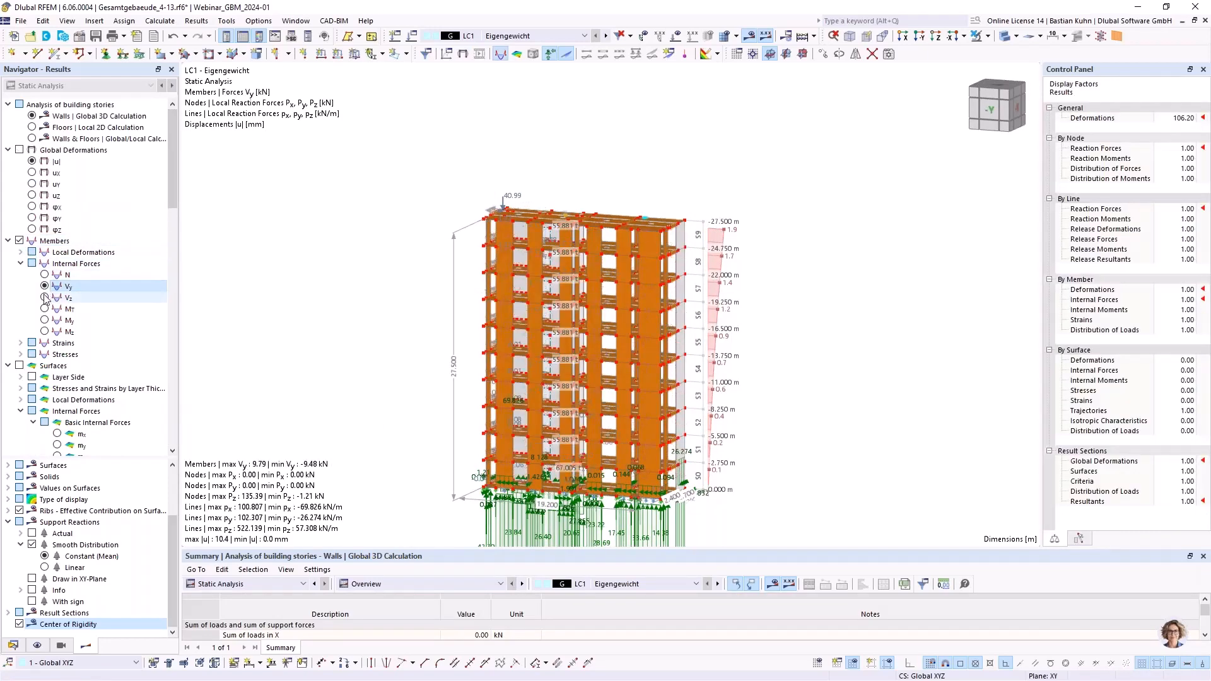
Step: Display forces Fy and finally Fz on the vertical result lines and inspect the lower storeys' values
scroll(49, 345, "down", 10)
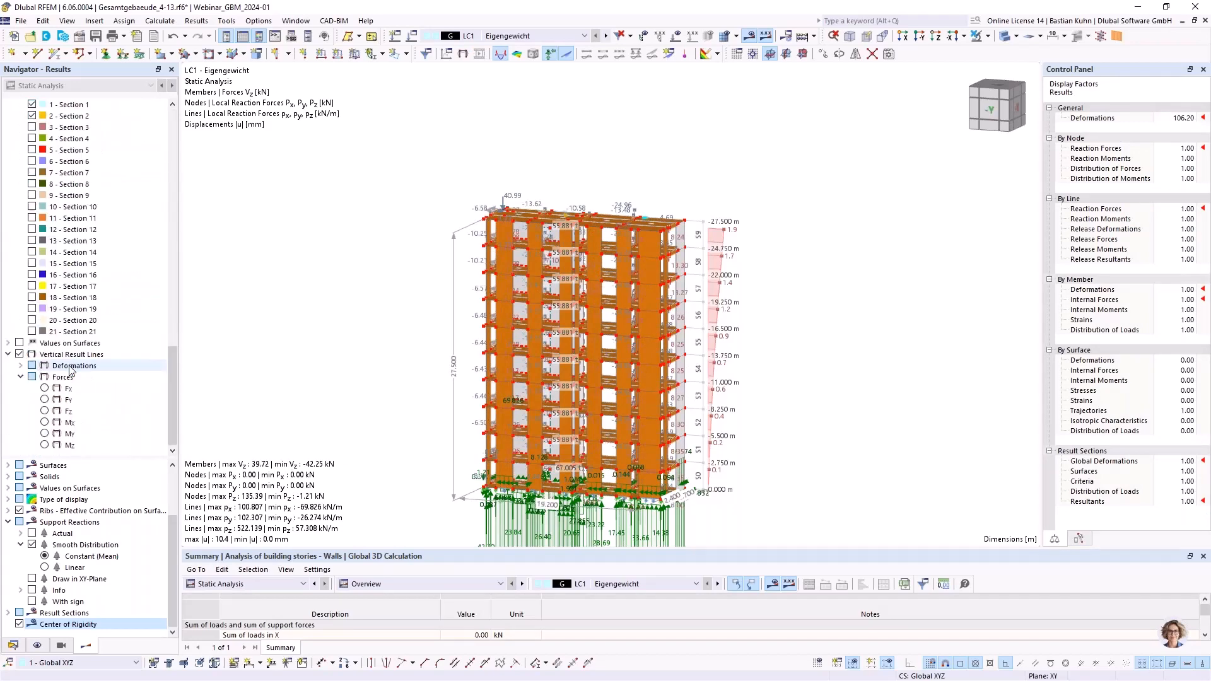
left_click(44, 400)
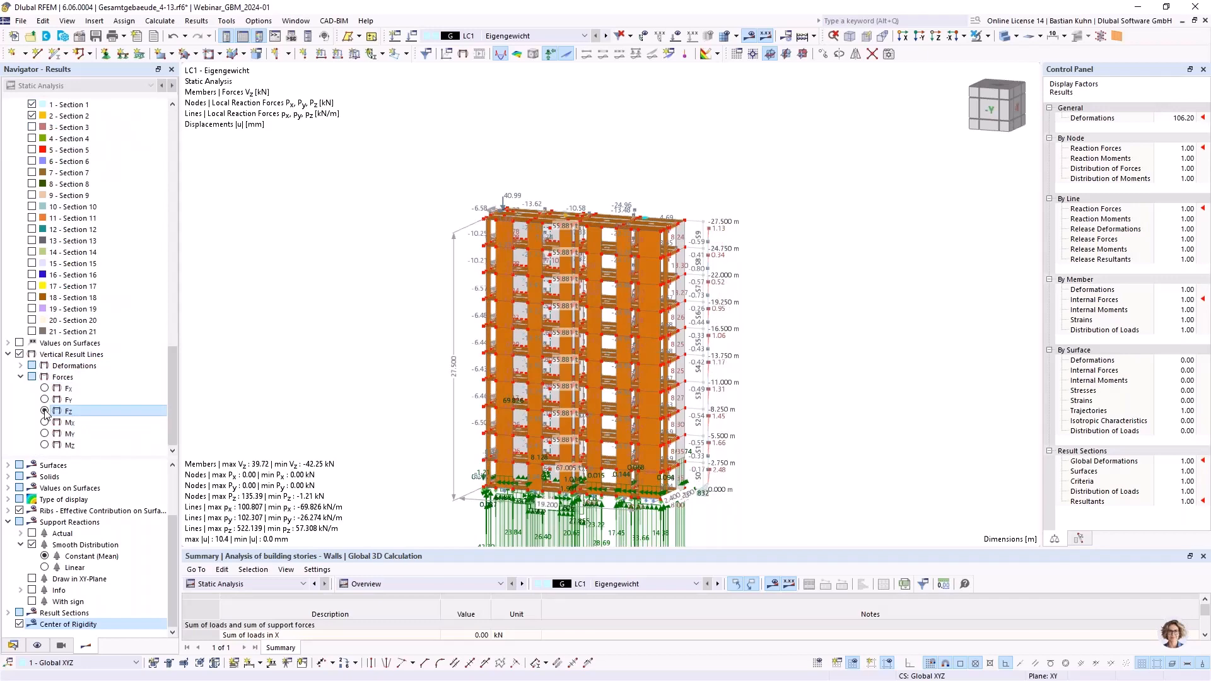
left_click(44, 412)
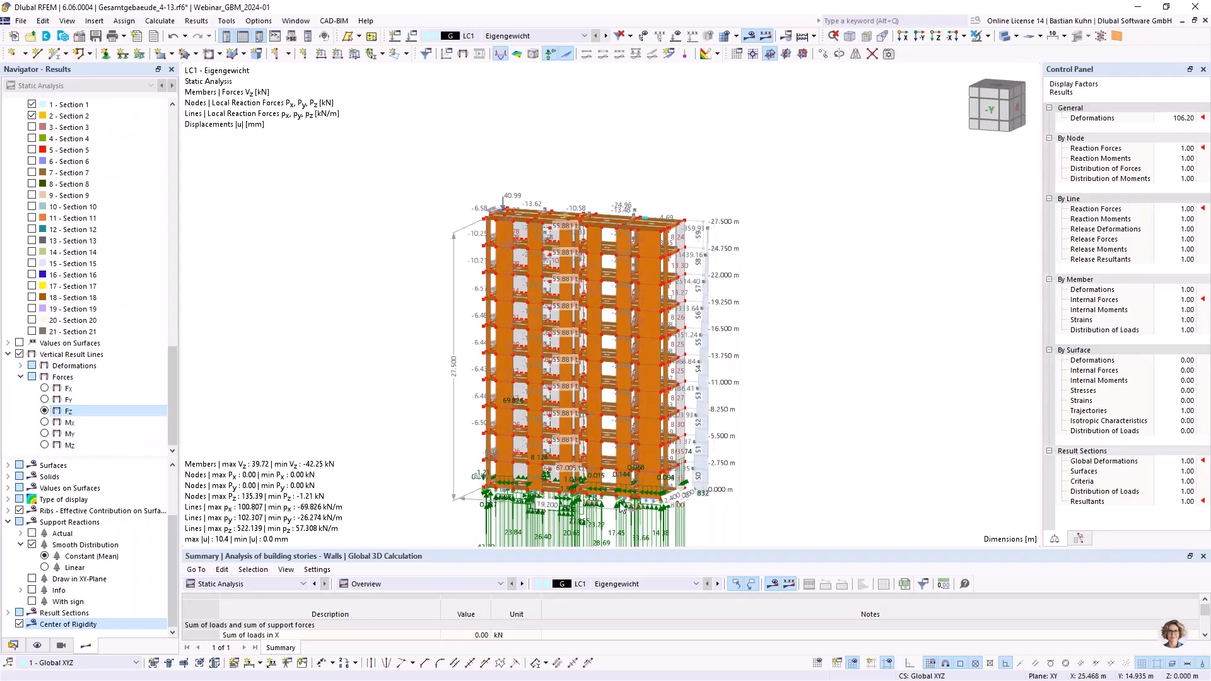
scroll(621, 507, "up", 5)
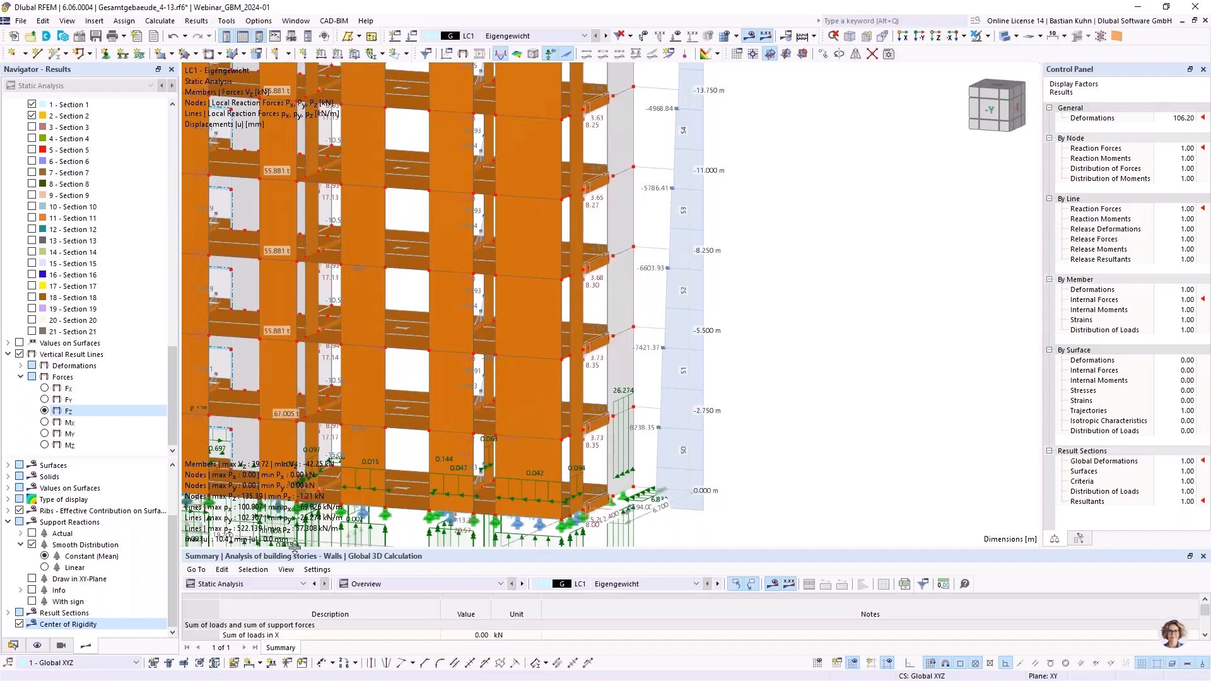
Step: Enlarge the results table, switch it to Results by Stories, and review Centers of Mass and Rigidity and Interstory Drifts
left_click_drag(294, 550, 353, 268)
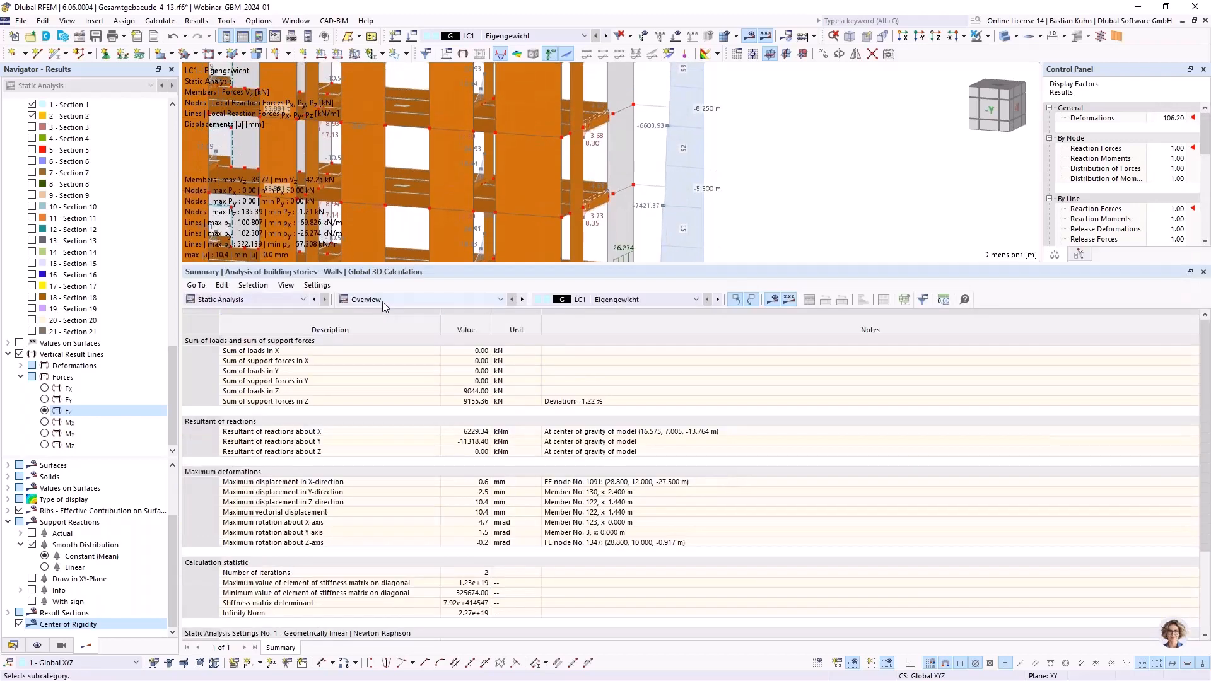
left_click(382, 302)
left_click(377, 359)
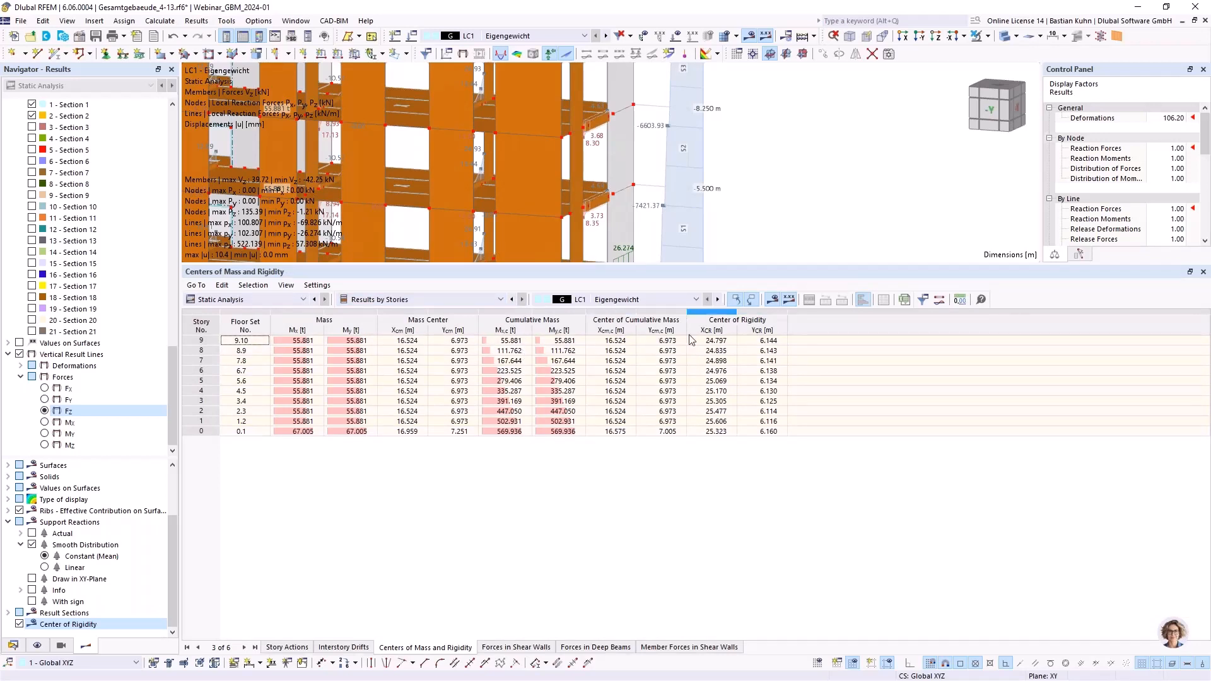
left_click(346, 650)
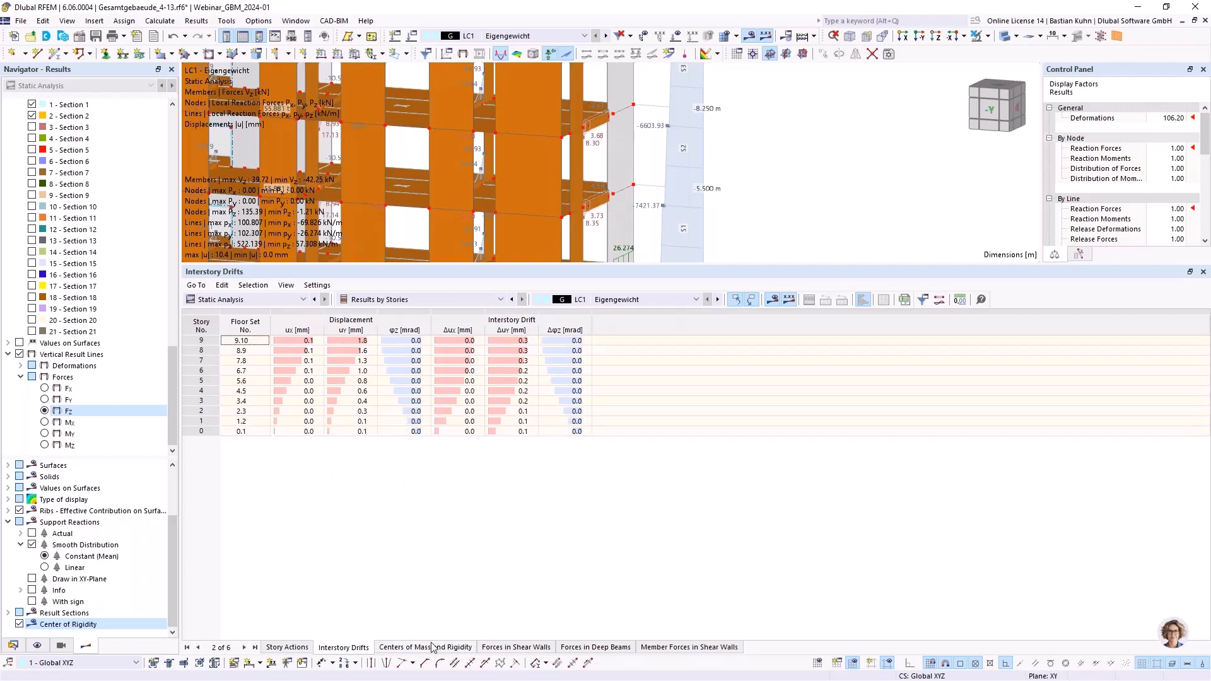
Step: Show the Forces in Shear Walls table and compare the story 9 axial force N with the model
left_click(507, 649)
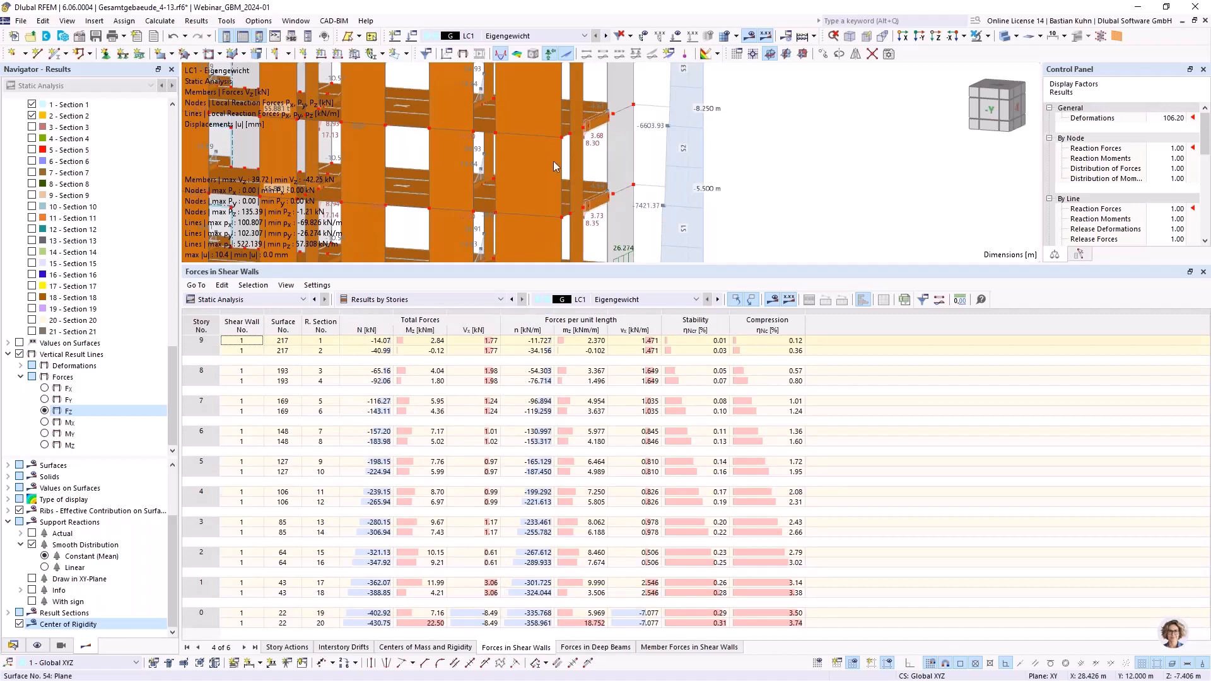
scroll(554, 164, "down", 2)
scroll(554, 164, "down", 5)
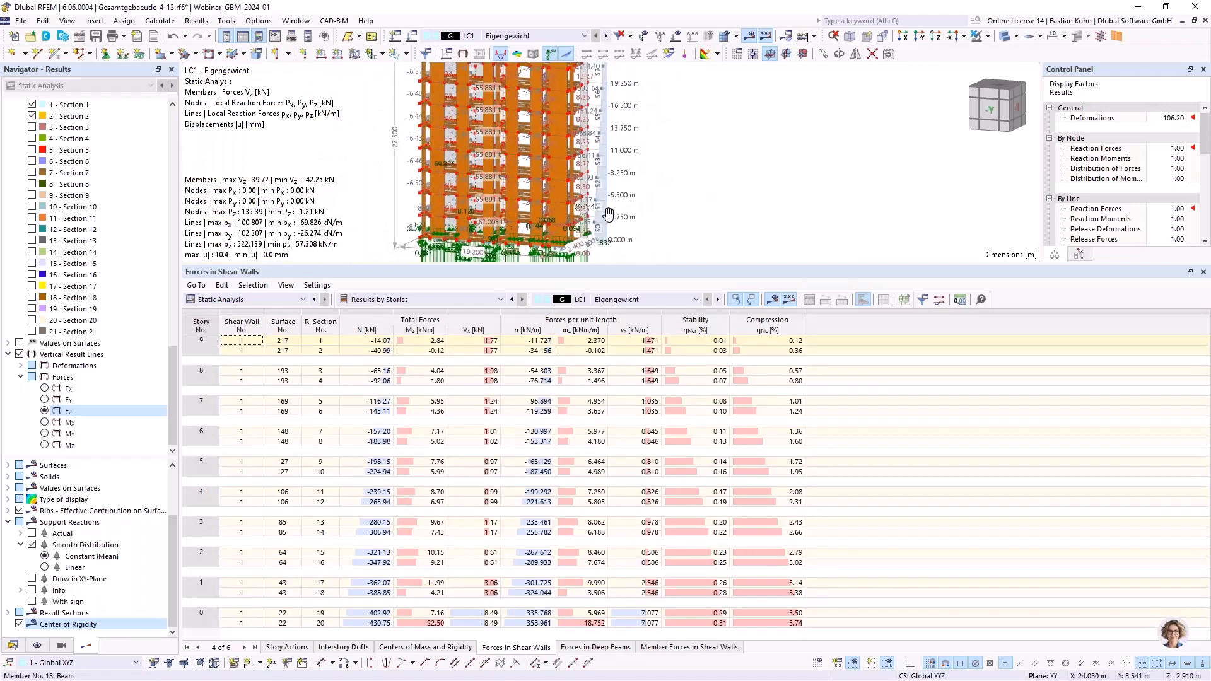
middle_click_drag(697, 206, 789, 222, "ctrl")
scroll(789, 221, "up", 2)
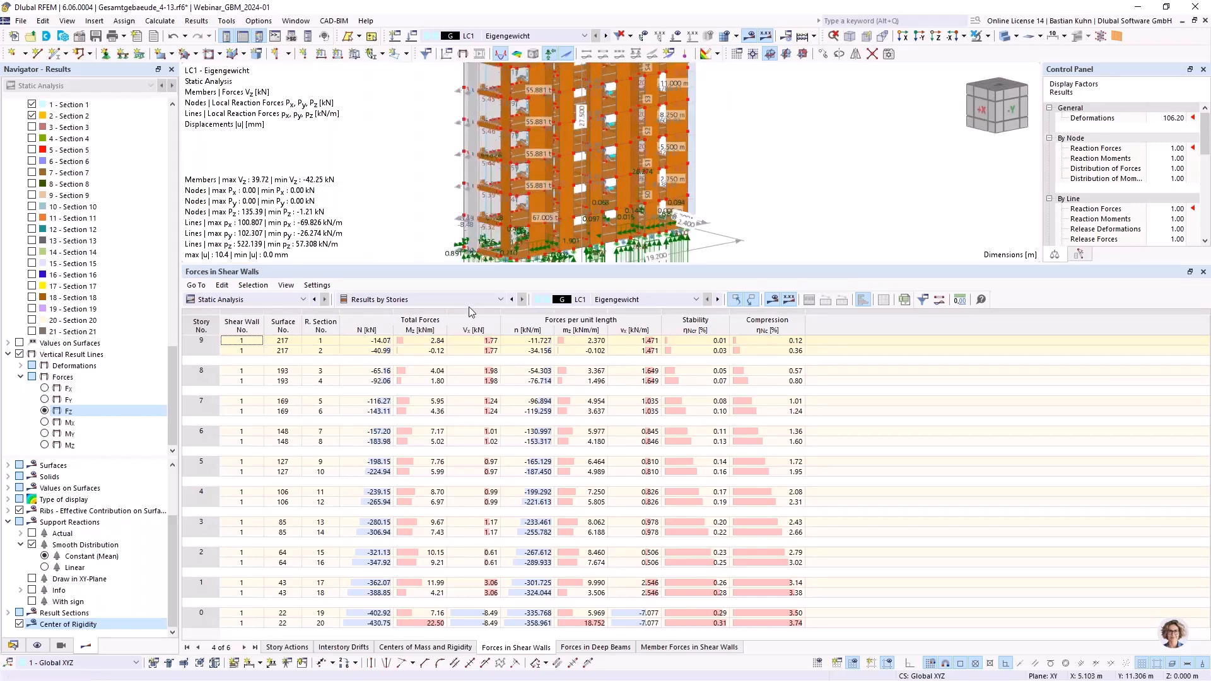
left_click(365, 343)
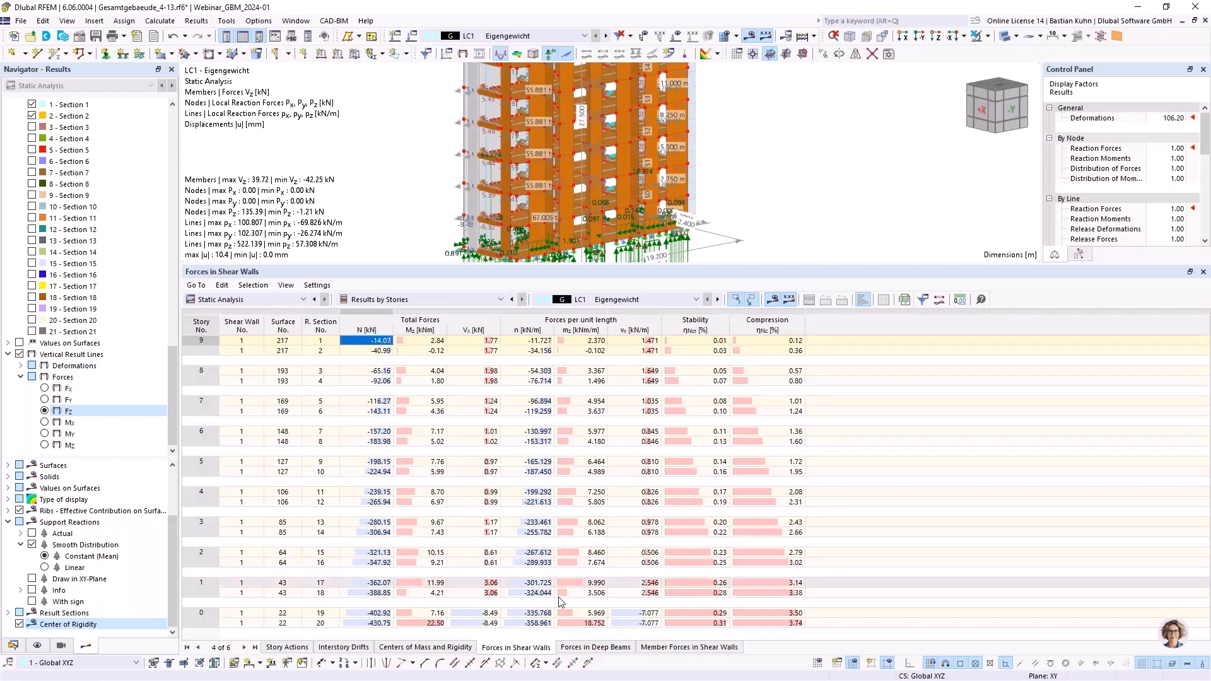
Step: Review the Forces in Deep Beams and Member Forces in Shear Walls tables alongside the building model
left_click(581, 649)
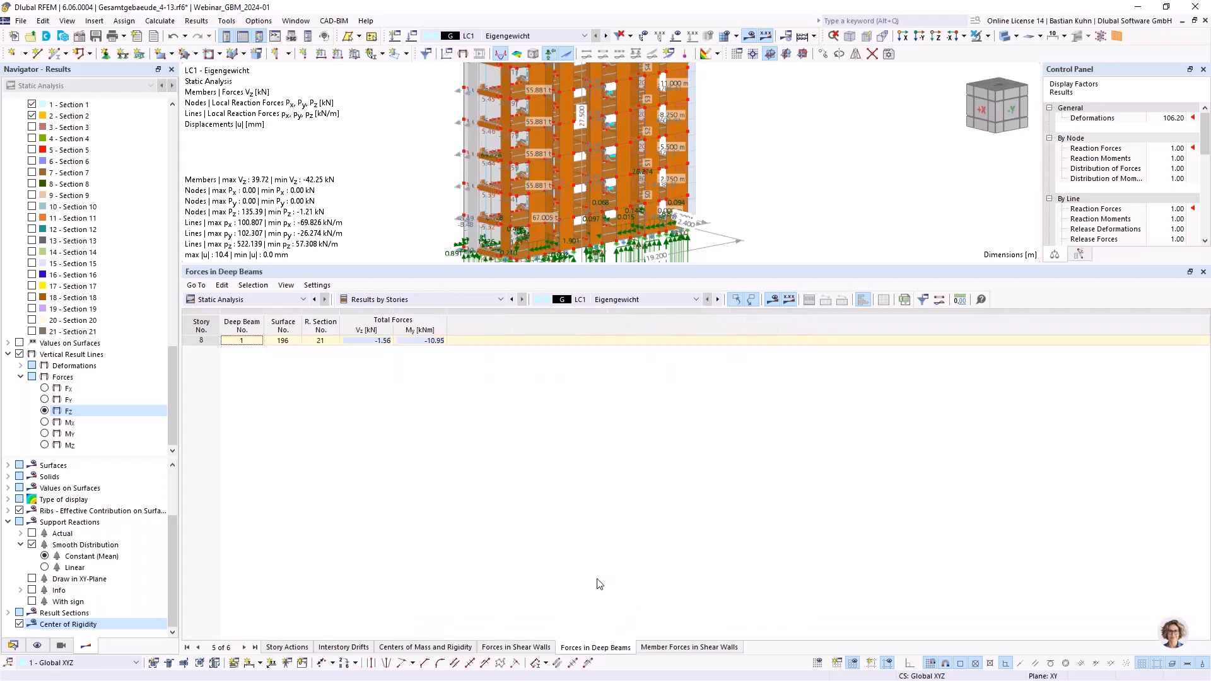
left_click(695, 650)
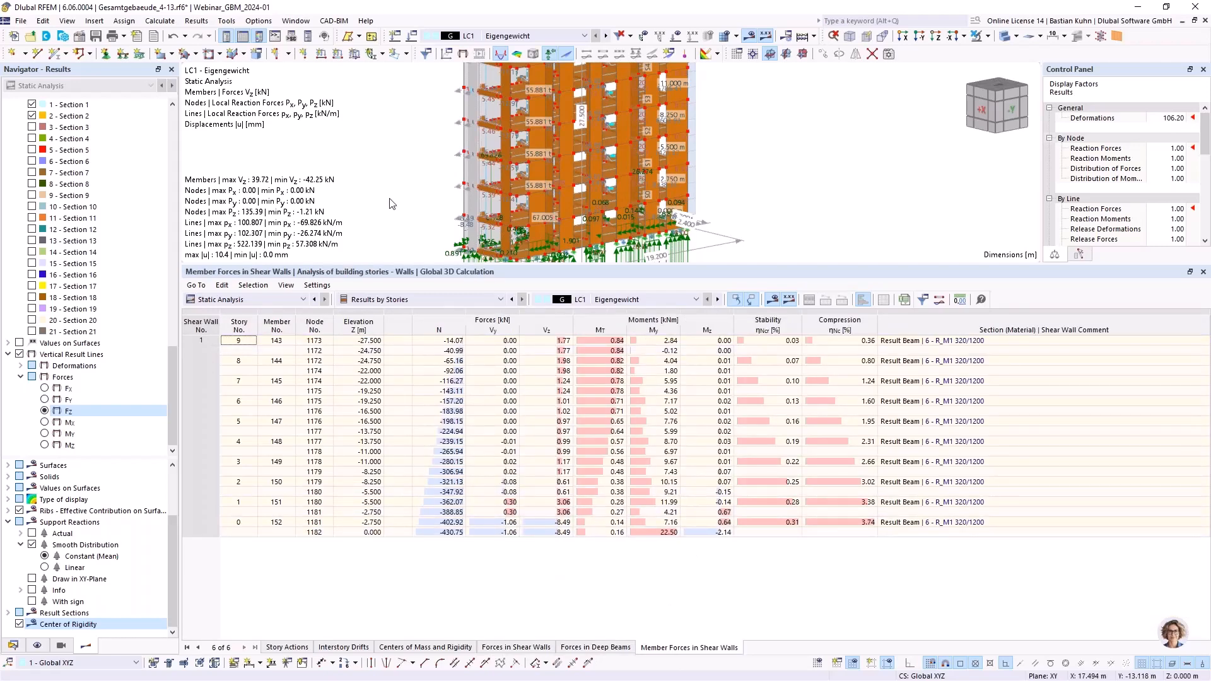
scroll(413, 198, "down", 2)
middle_click_drag(369, 189, 457, 267)
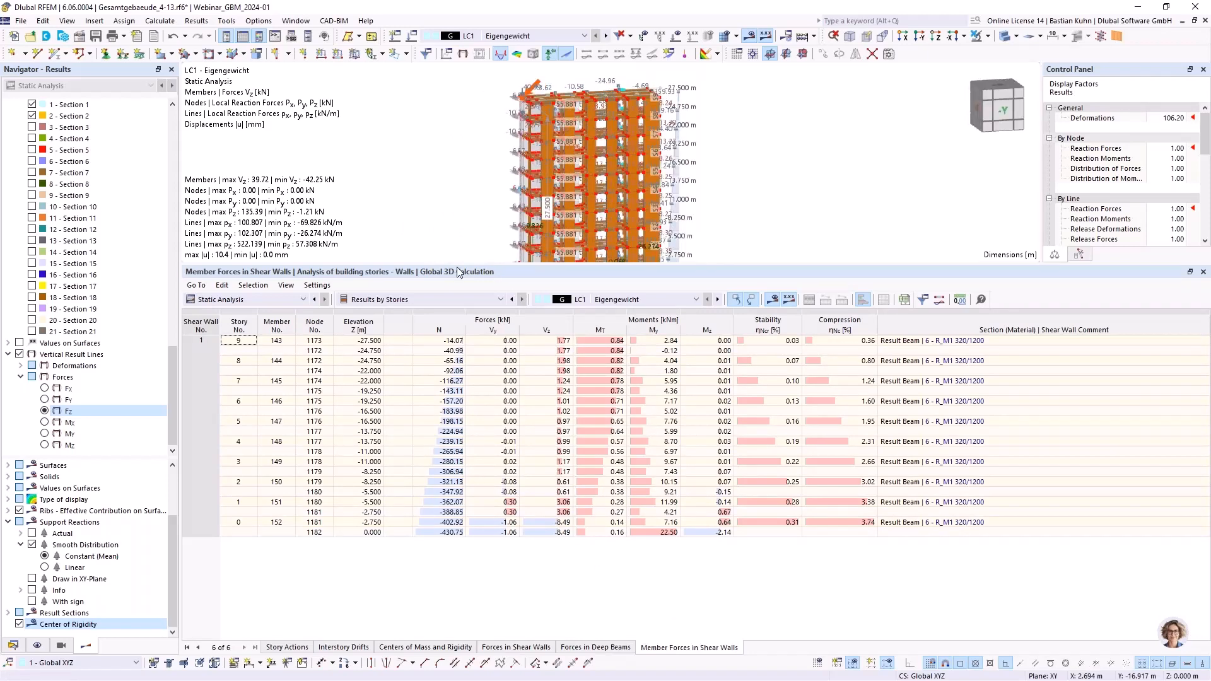
scroll(457, 267, "up", 1)
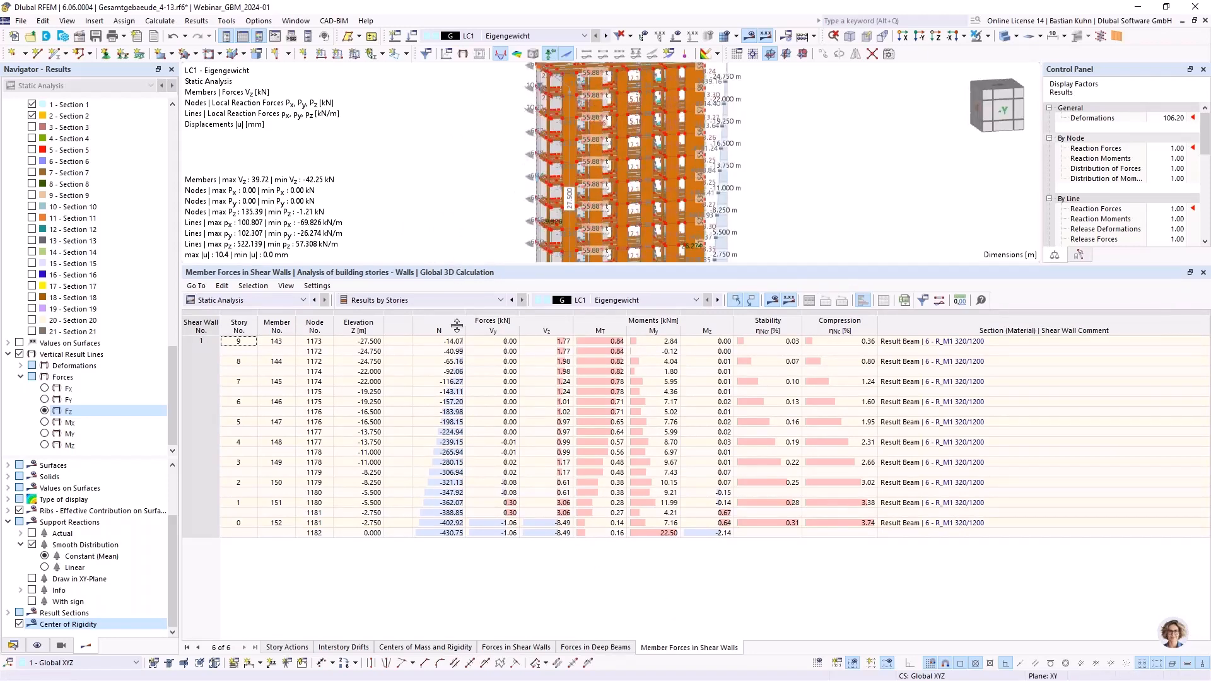
Step: Shrink the results table to enlarge the model view and show the building's results for LC2 - Wind
left_click_drag(459, 270, 458, 492)
middle_click_drag(514, 341, 424, 291)
scroll(425, 291, "up", 2)
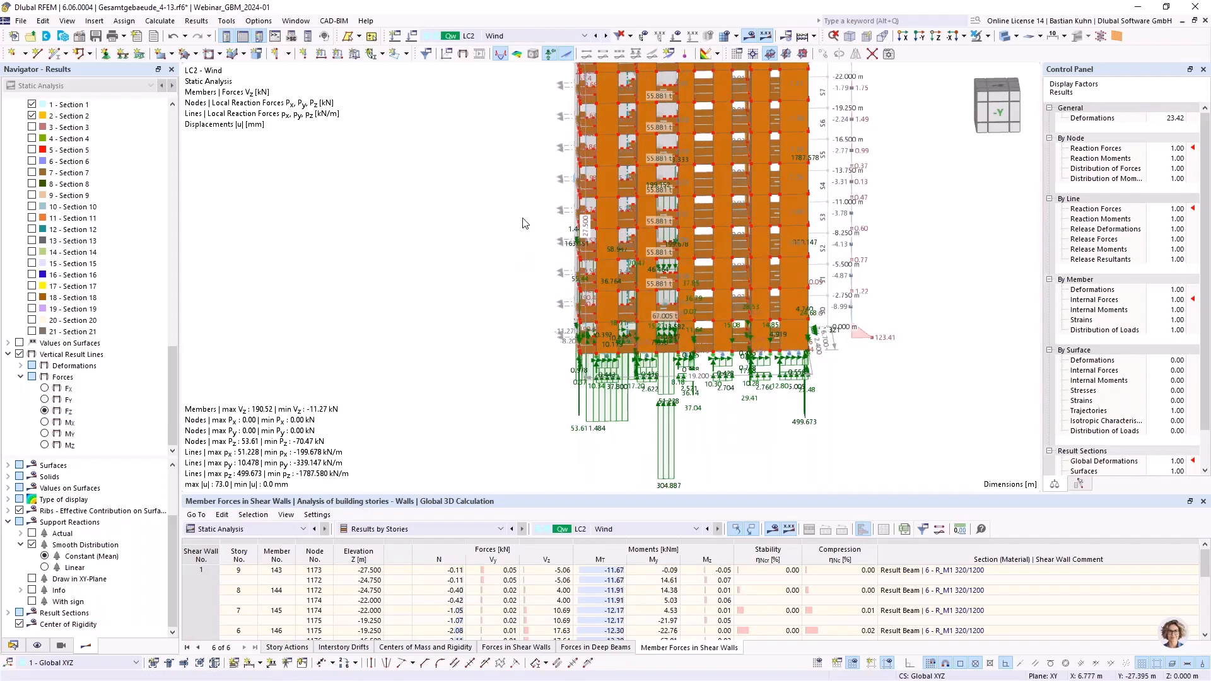
Step: Turn on the surface results and display the basic internal force nxy on the walls
left_click_drag(171, 415, 163, 169)
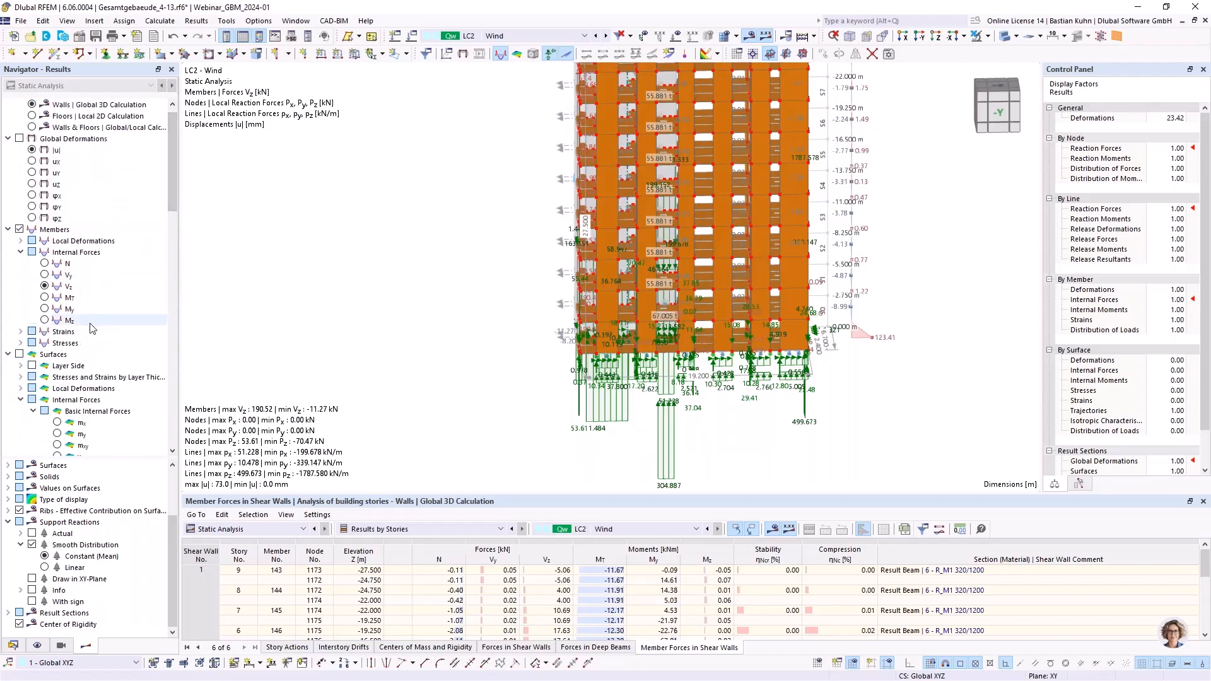
scroll(88, 239, "down", 3)
left_click(20, 243)
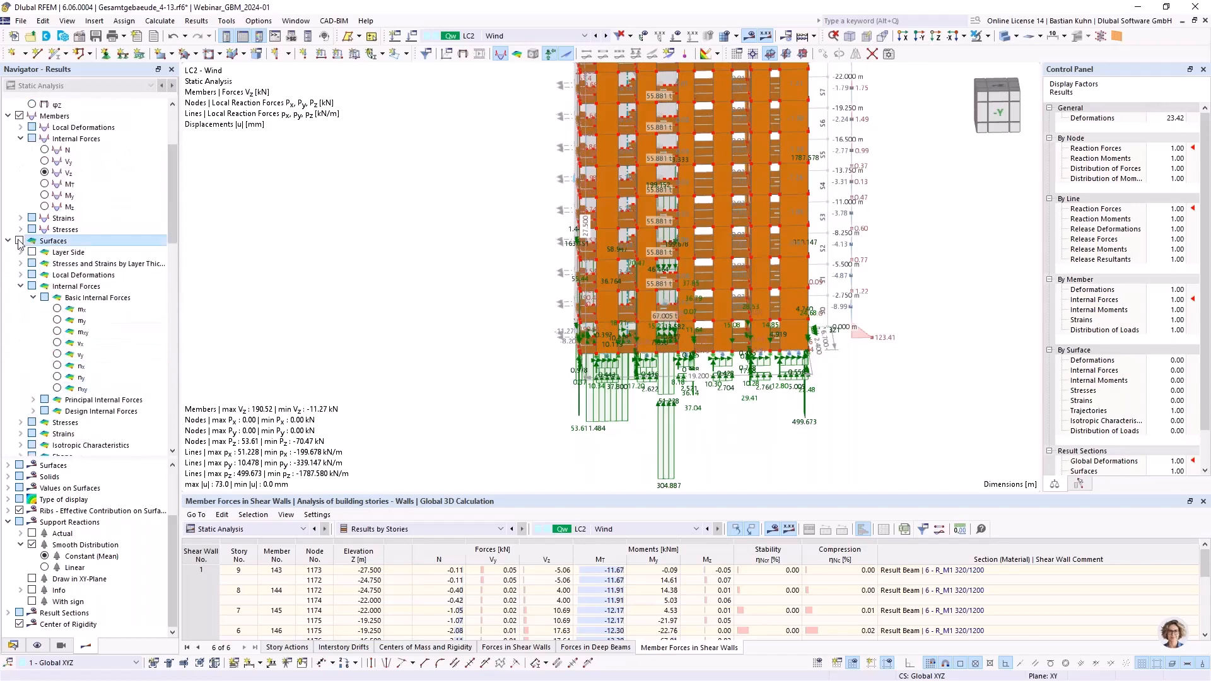
left_click(51, 389)
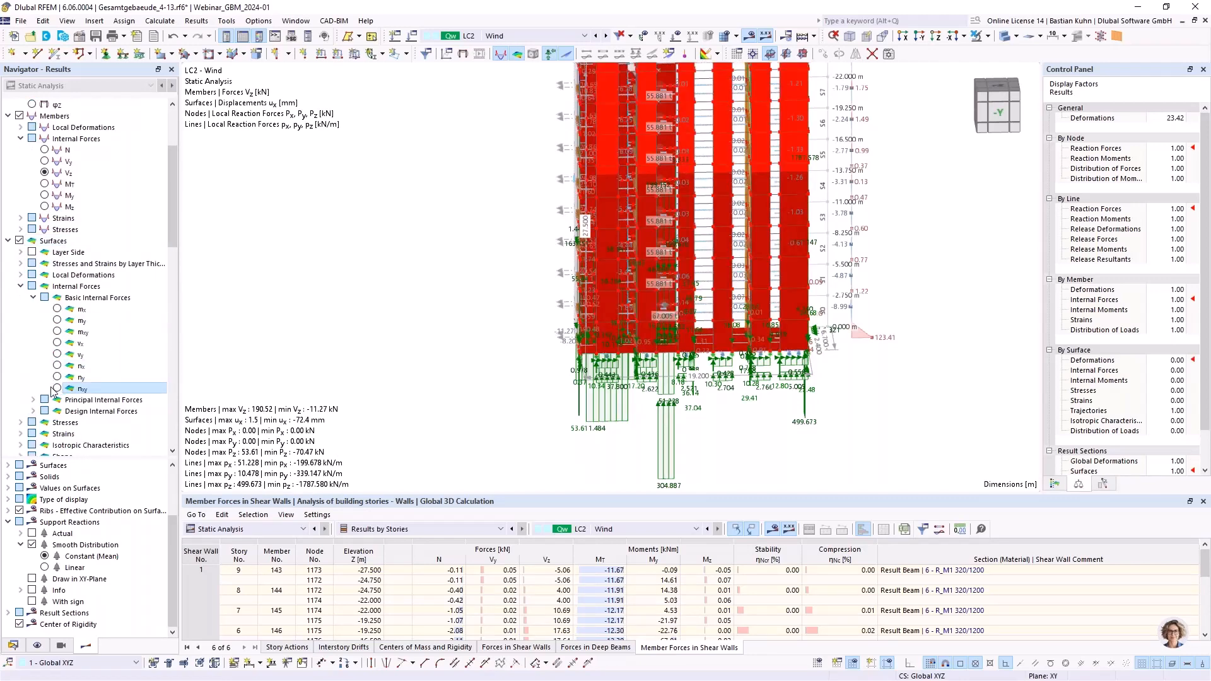
left_click(55, 388)
scroll(37, 190, "up", 4)
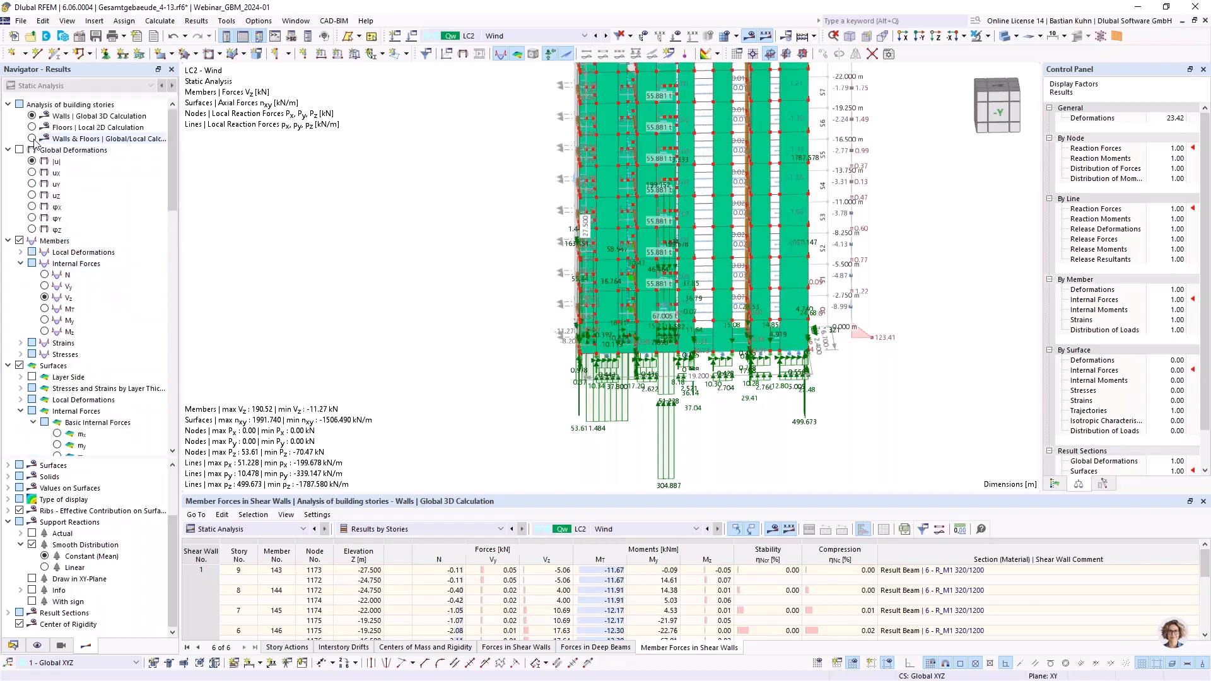
Step: Isolate the stacked surfaces of the building's corner shear wall in the lower three stories
middle_click_drag(542, 222, 505, 287)
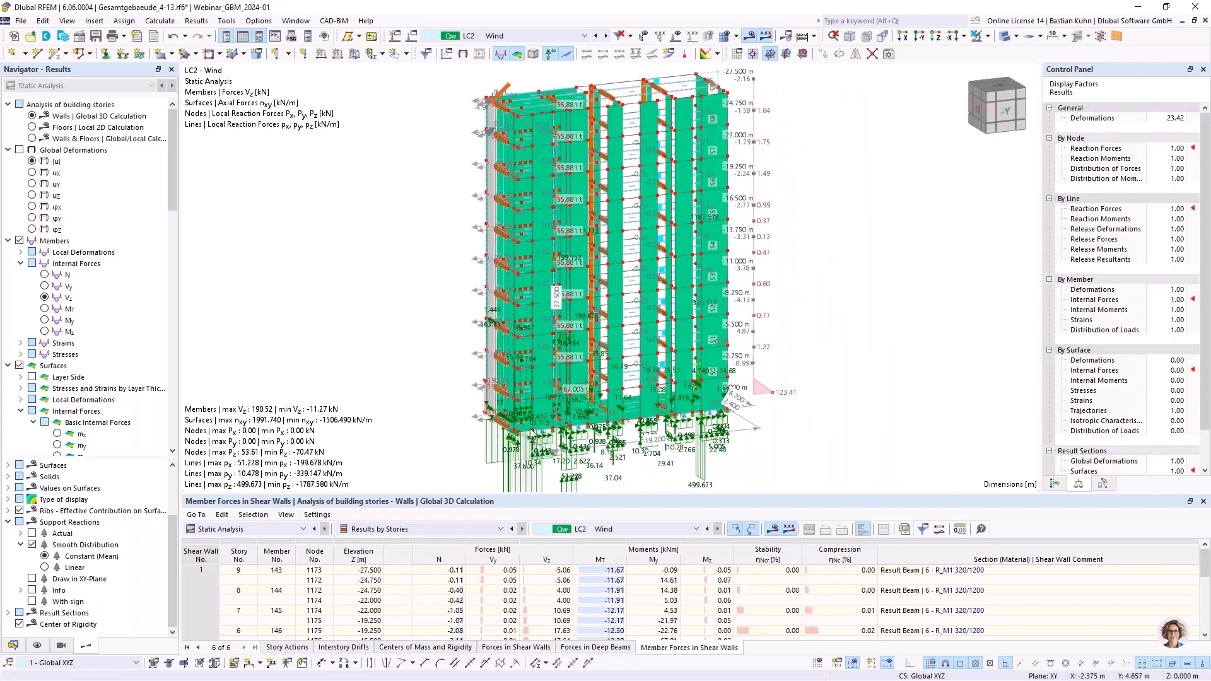
scroll(697, 382, "up", 5)
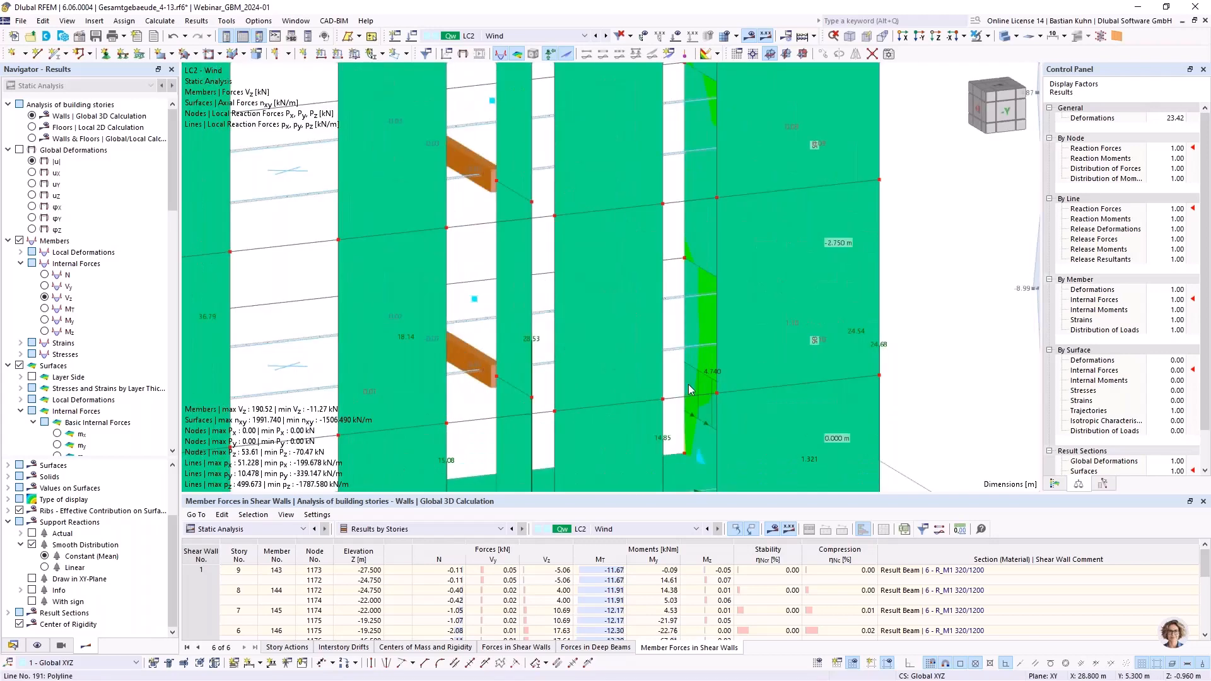
scroll(695, 393, "down", 1)
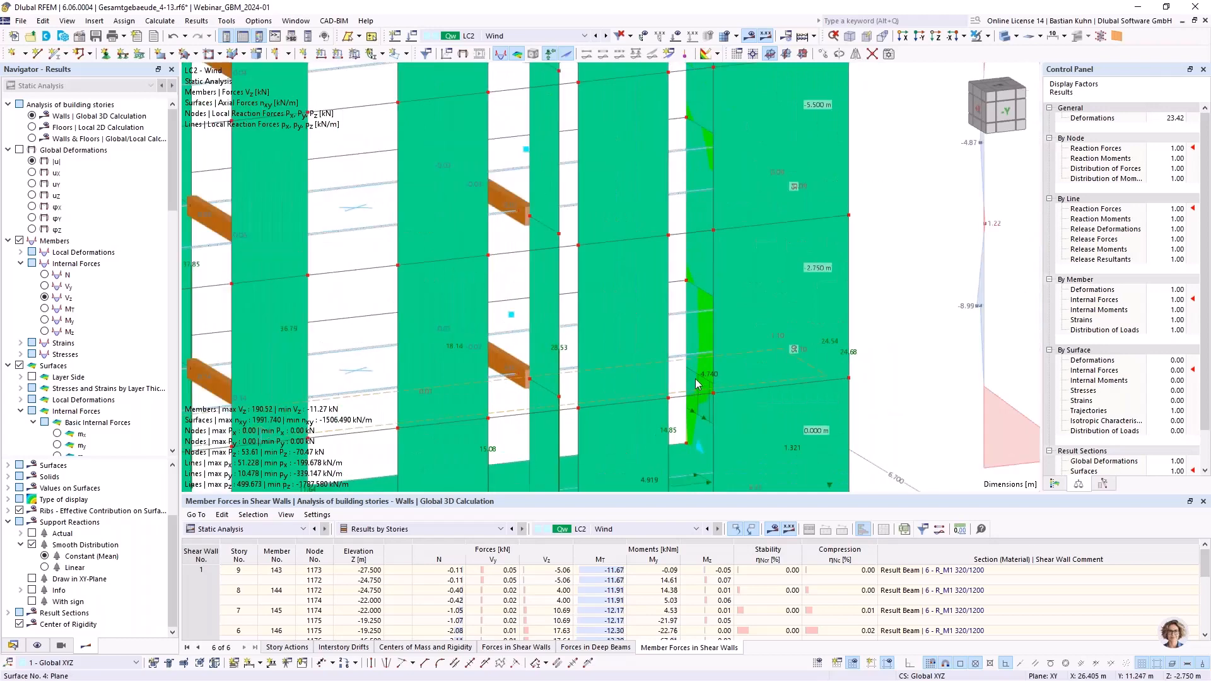
middle_click_drag(695, 335, 490, 252)
scroll(802, 326, "up", 1)
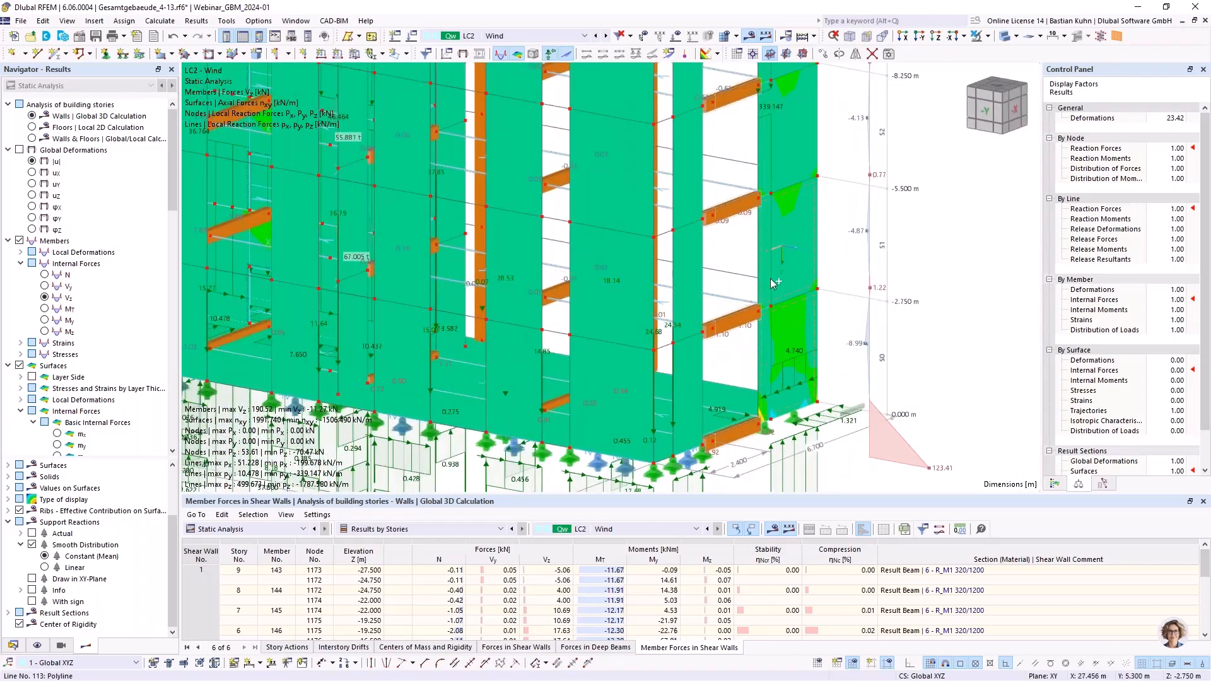
scroll(775, 280, "down", 1)
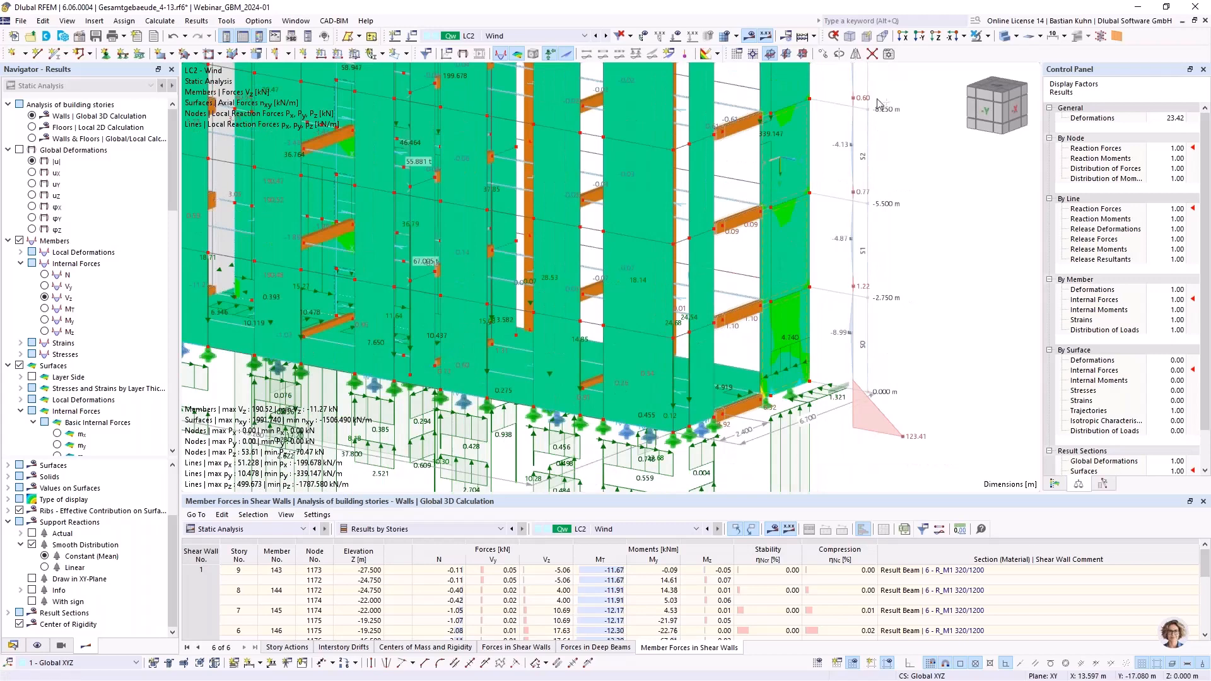
left_click(988, 36)
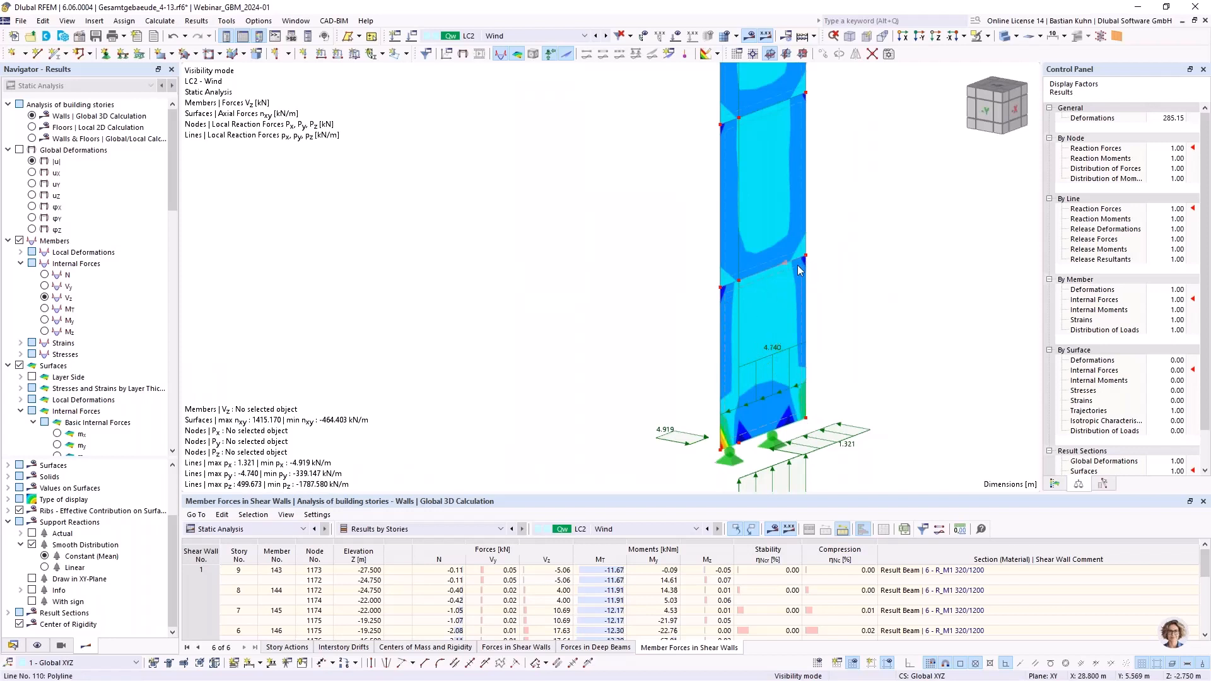
Step: Review the properties of wall surface No. 16 and close them without changes
mouse_move(777, 280)
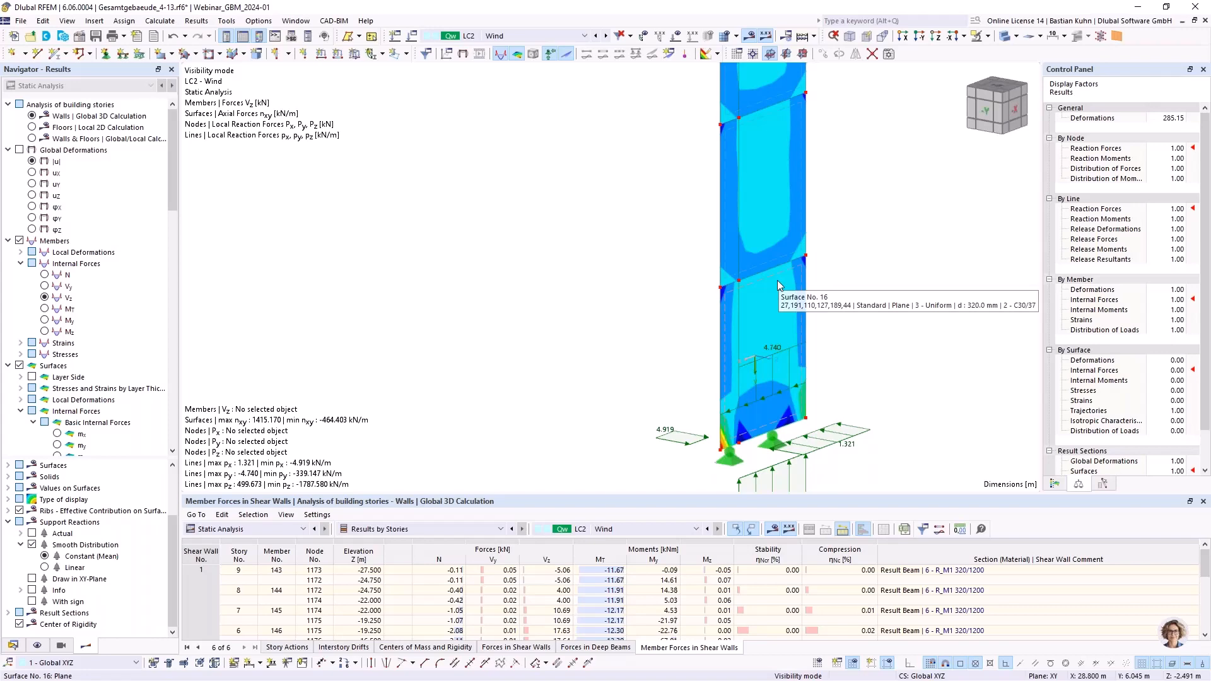
double_click(778, 280)
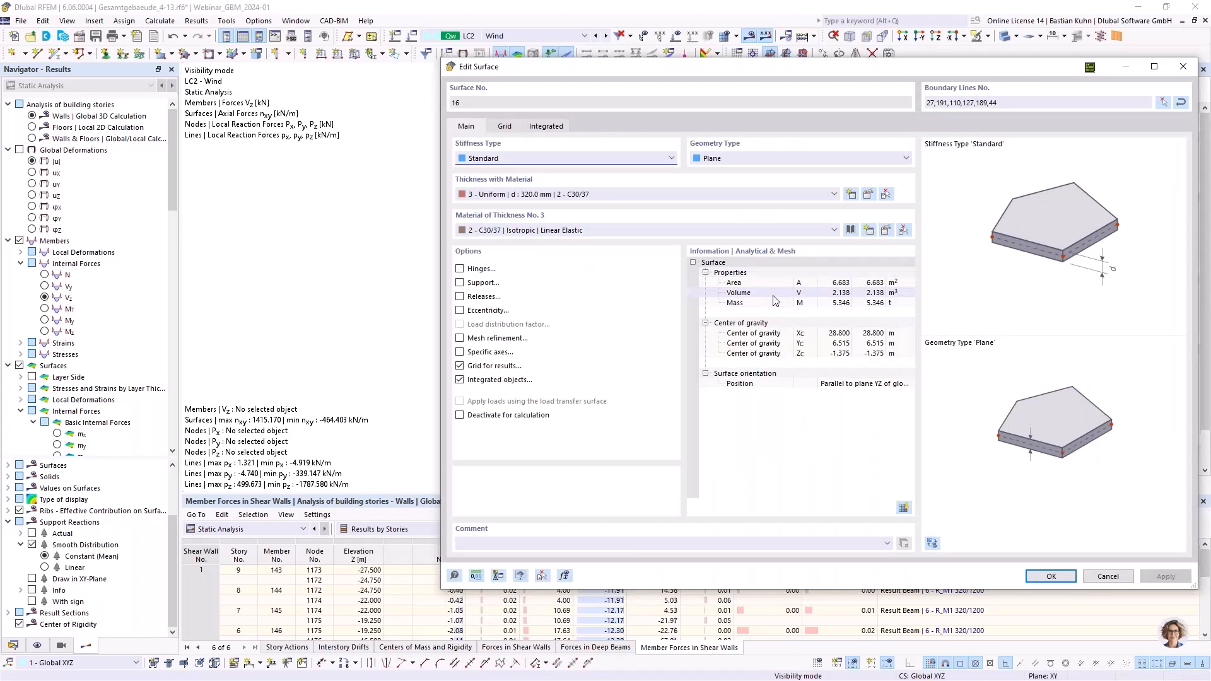
left_click(1183, 66)
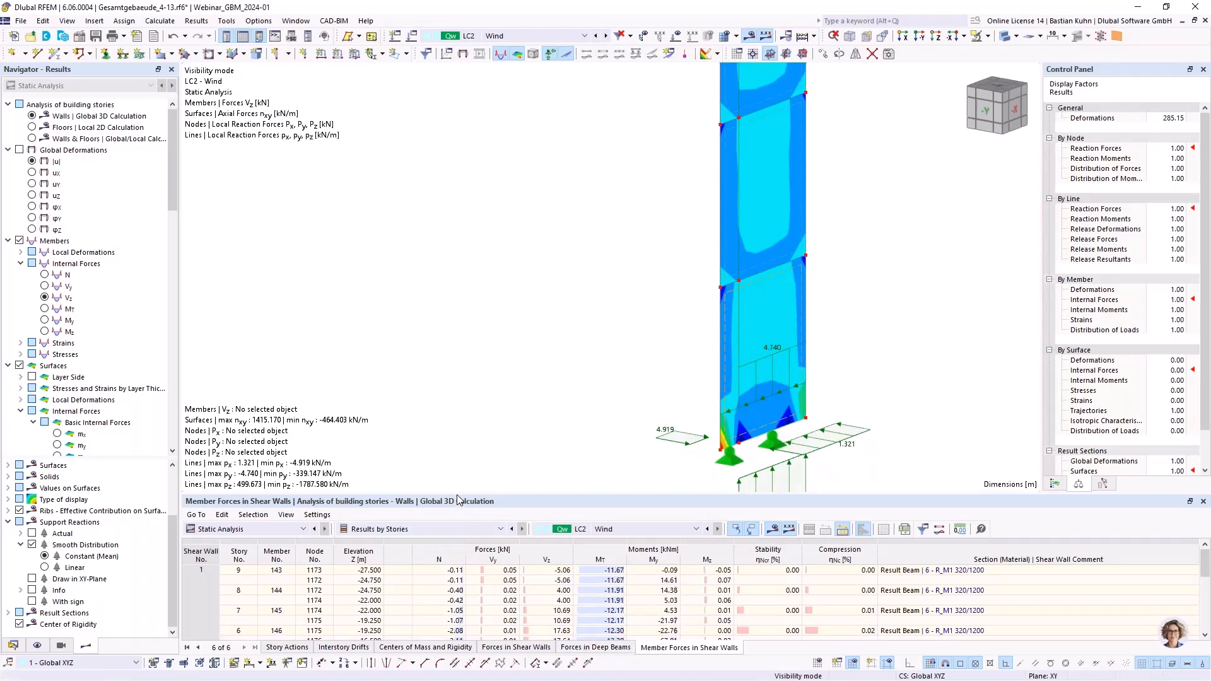
Step: Enlarge the Member Forces in Shear Walls table to examine shear wall 1's forces by story, and shrink it again
left_click_drag(459, 500, 461, 275)
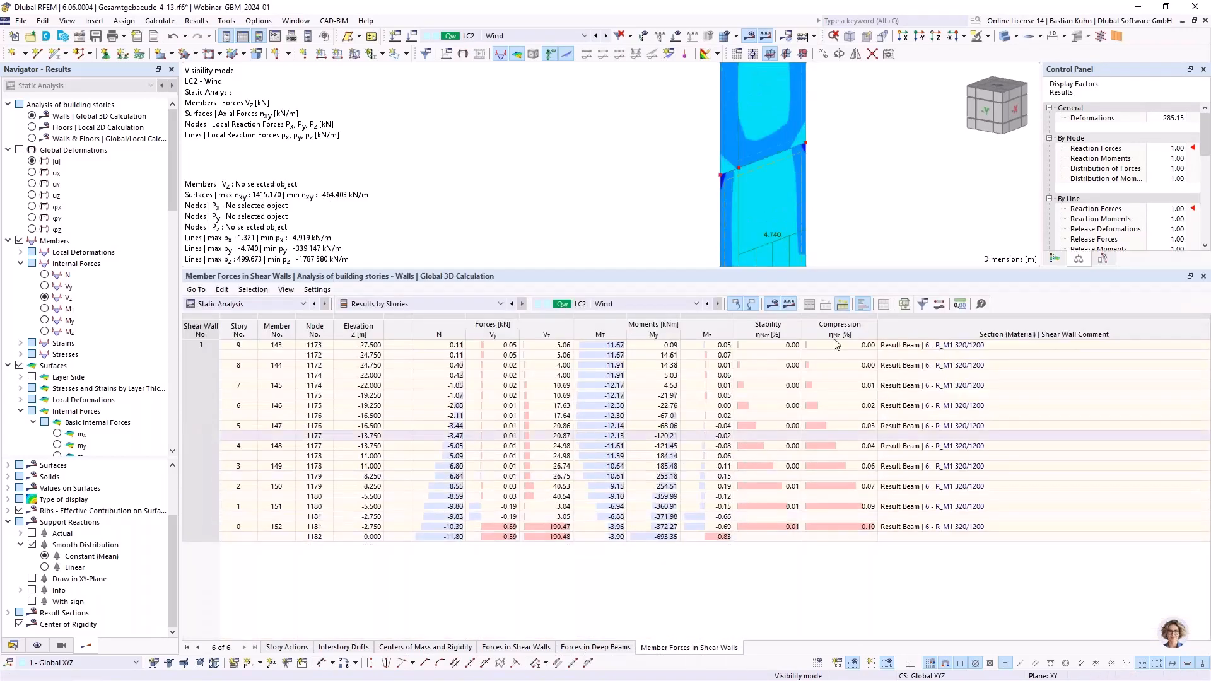
left_click(496, 516)
left_click(546, 475)
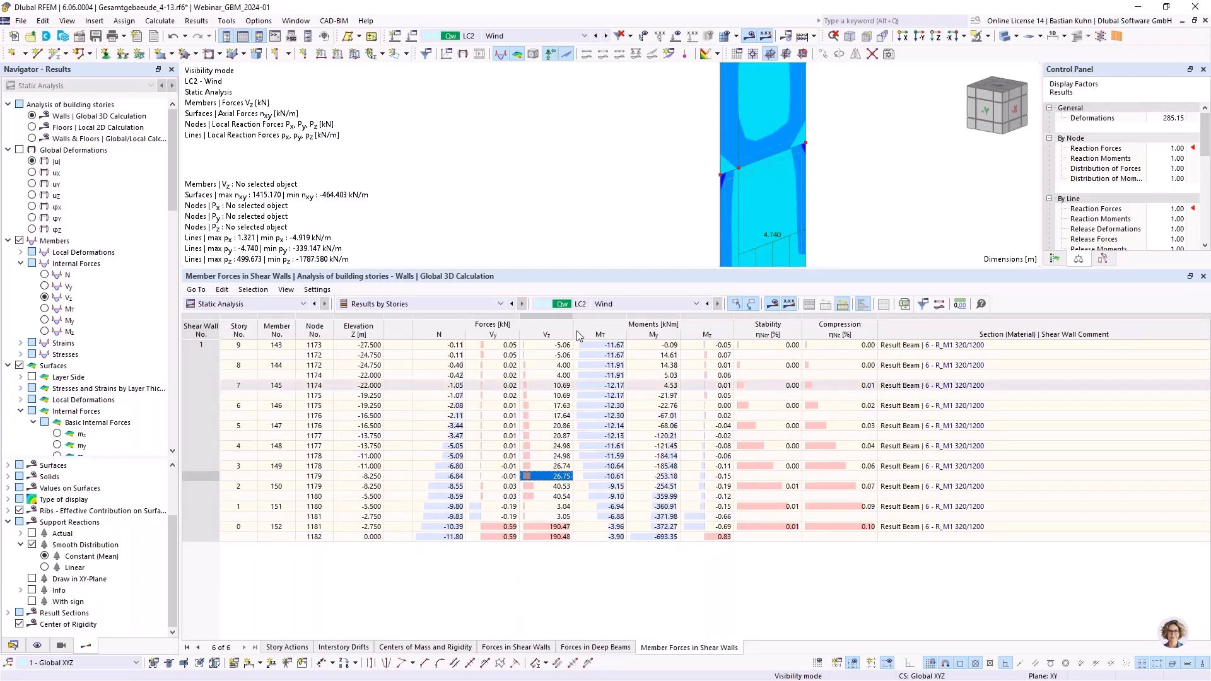
scroll(581, 260, "up", 1)
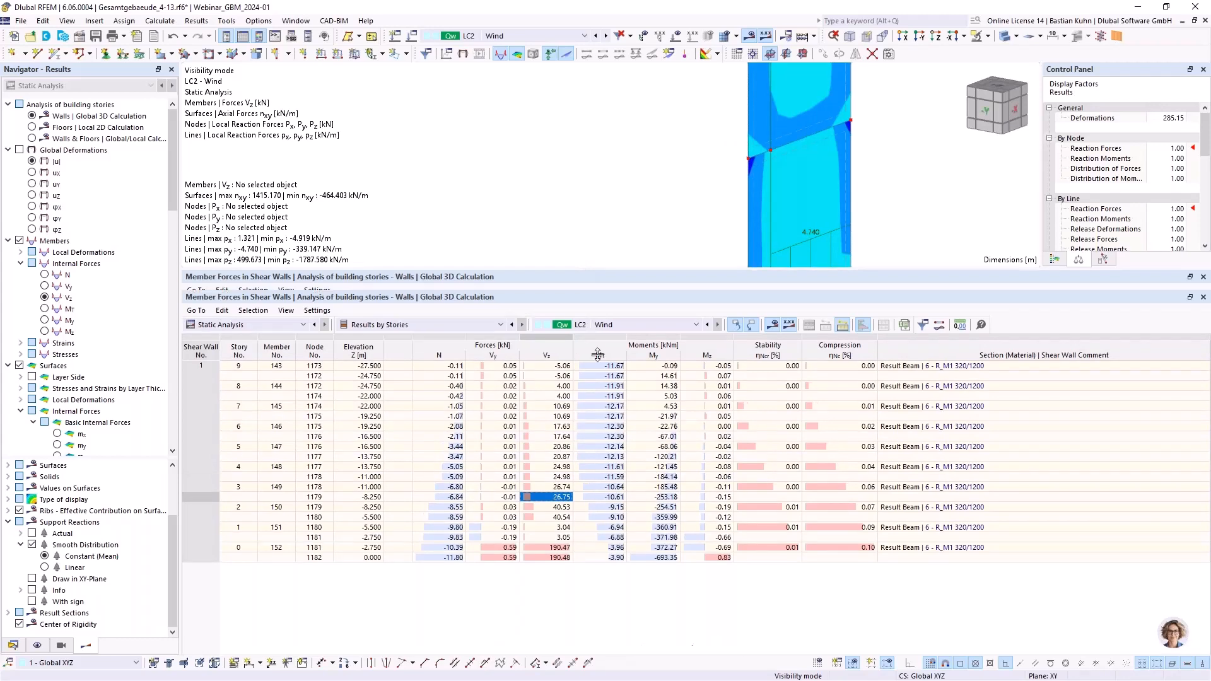
left_click_drag(589, 269, 590, 489)
scroll(621, 344, "down", 2)
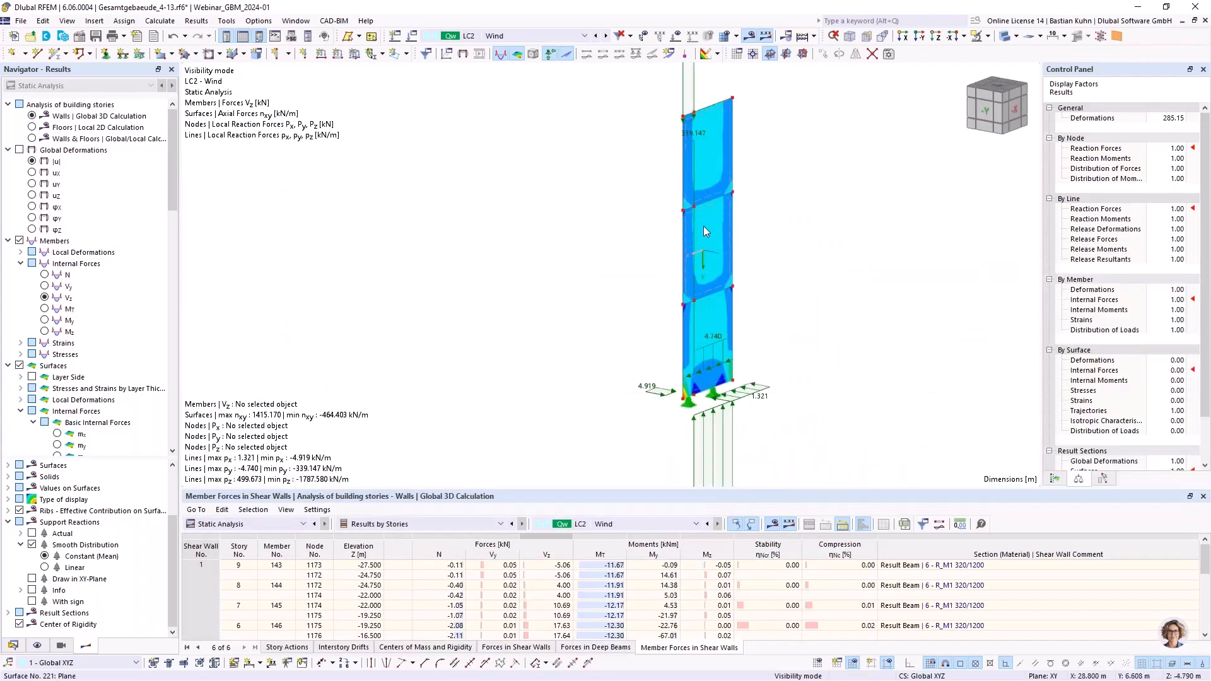
Step: Cancel visibility mode to bring back the whole building model
mouse_move(704, 227)
left_click(802, 55)
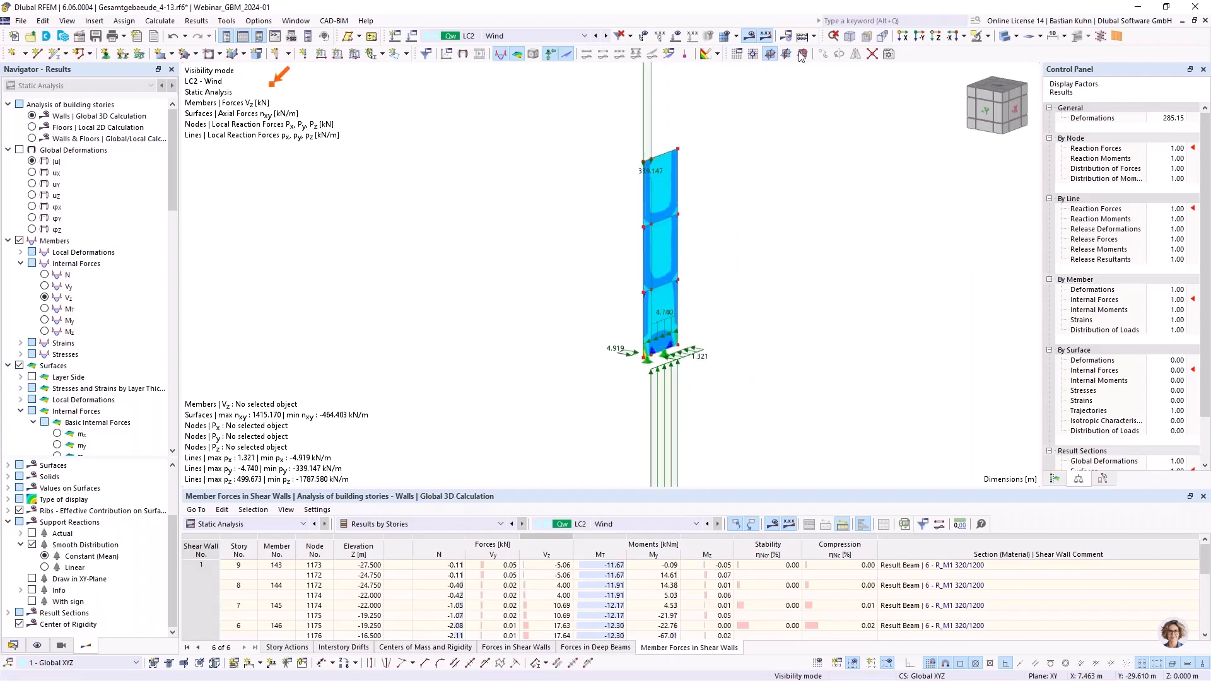
left_click(988, 36)
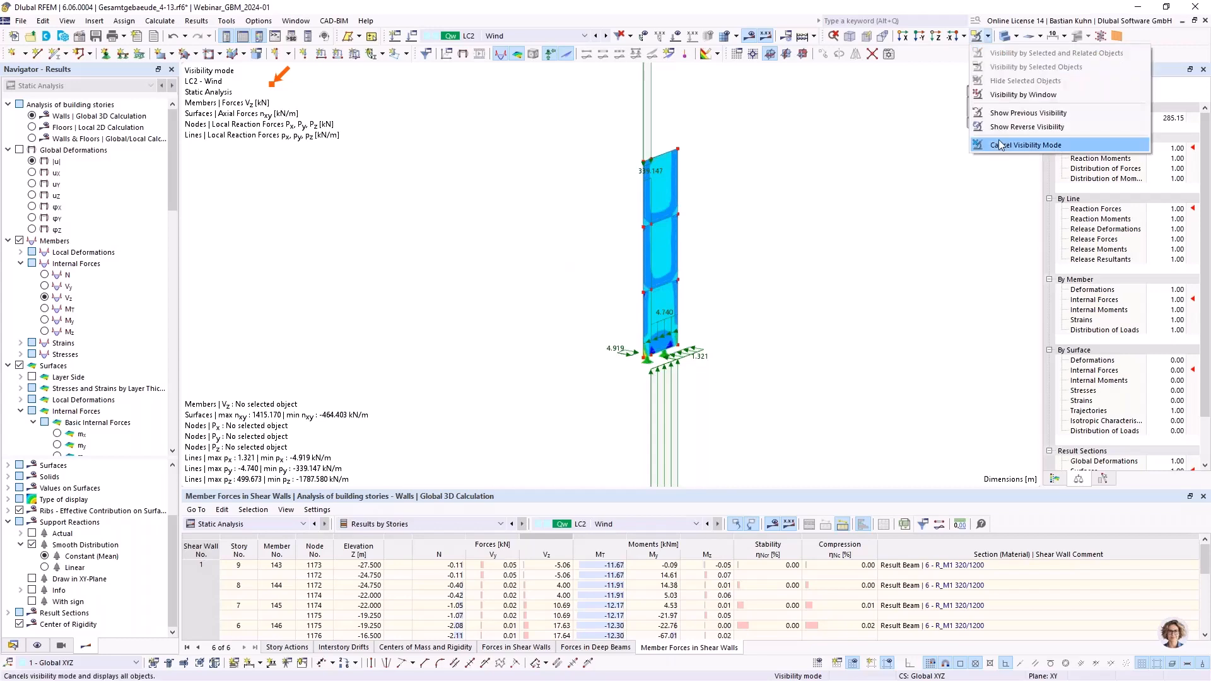
left_click(999, 145)
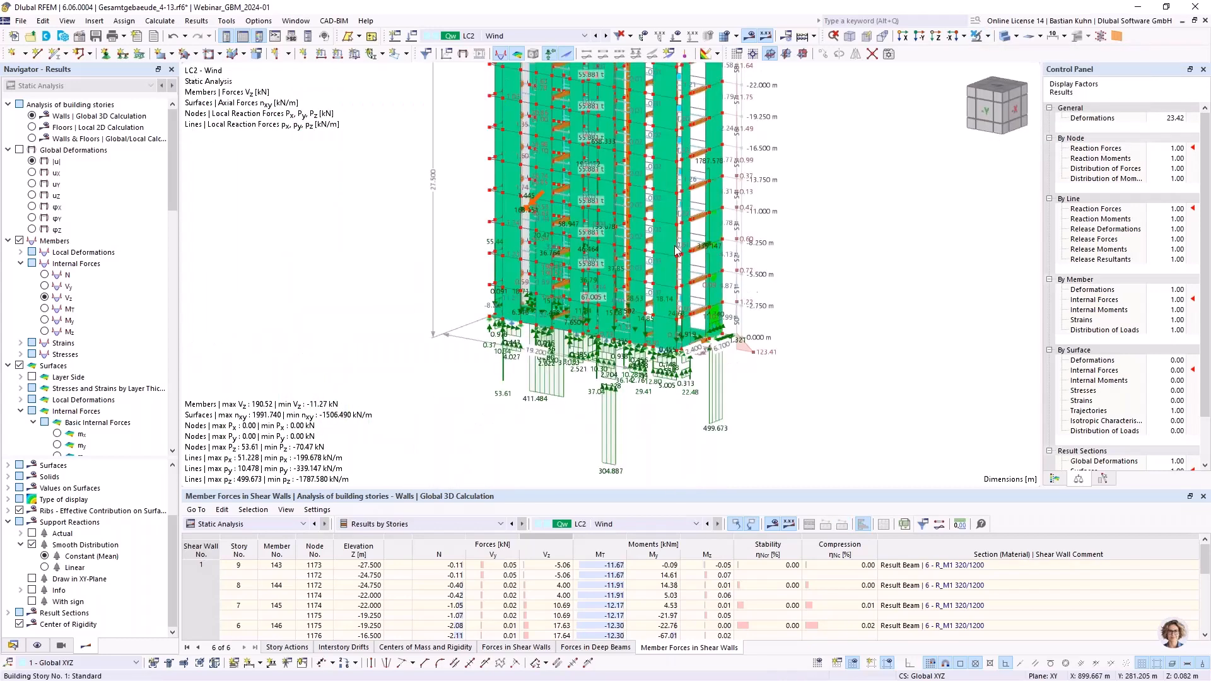
Step: Switch the building story results to Floors | Local 2D Calculation and examine the top floor slab
left_click(31, 127)
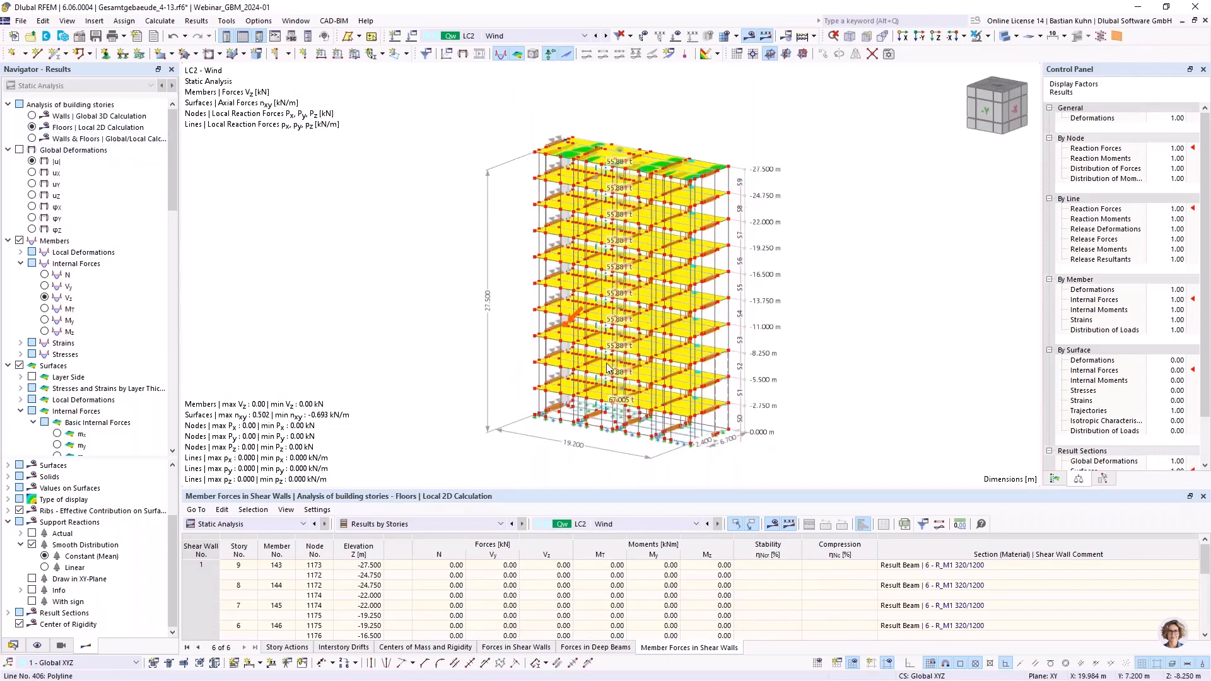
scroll(625, 209, "up", 2)
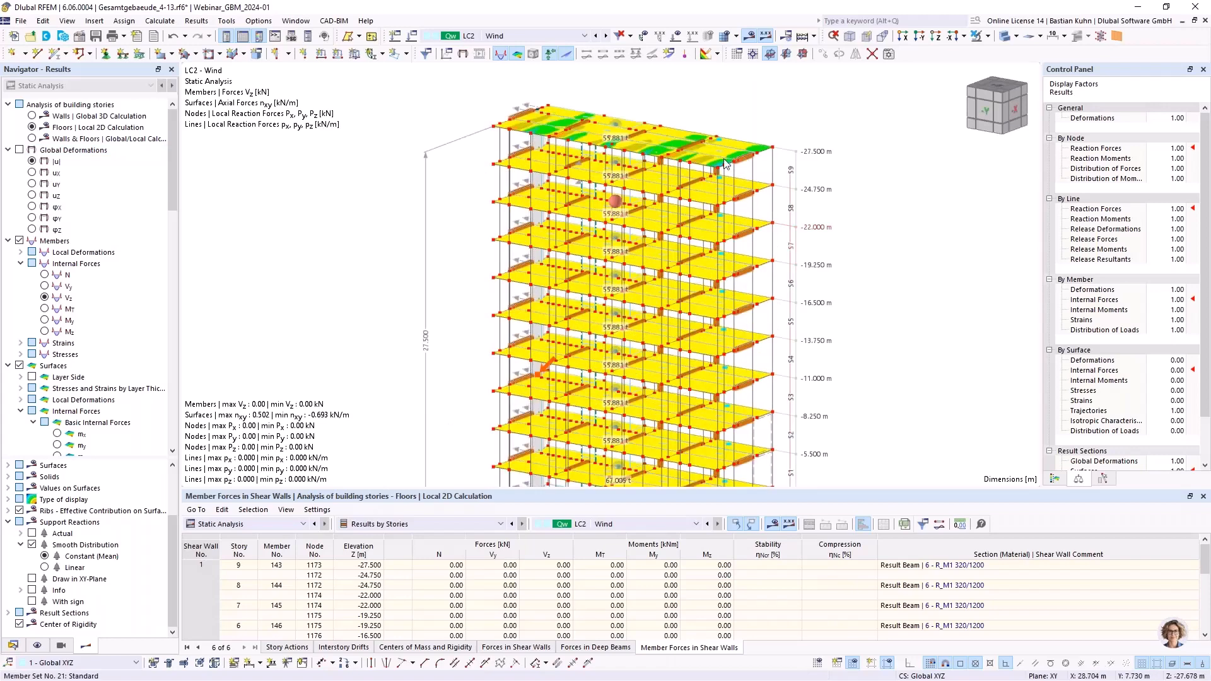
scroll(726, 164, "up", 2)
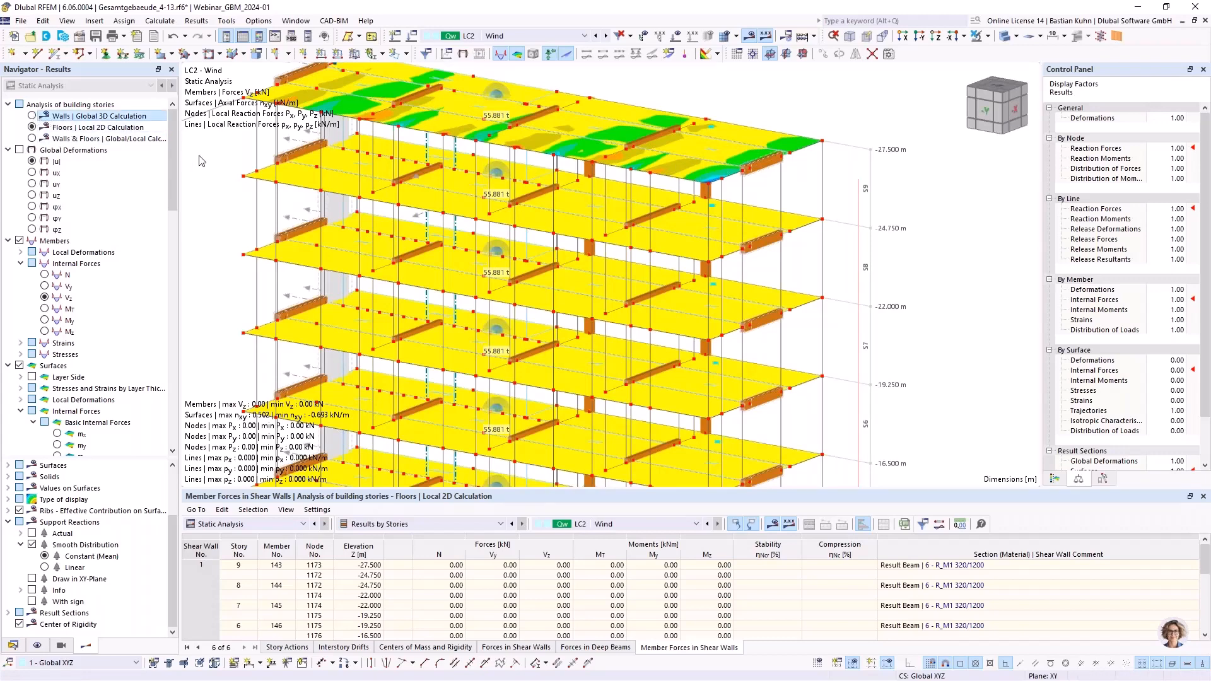
Step: Show the combined Walls & Floors | Global/Local Calculation results and hide the support reactions
left_click(31, 116)
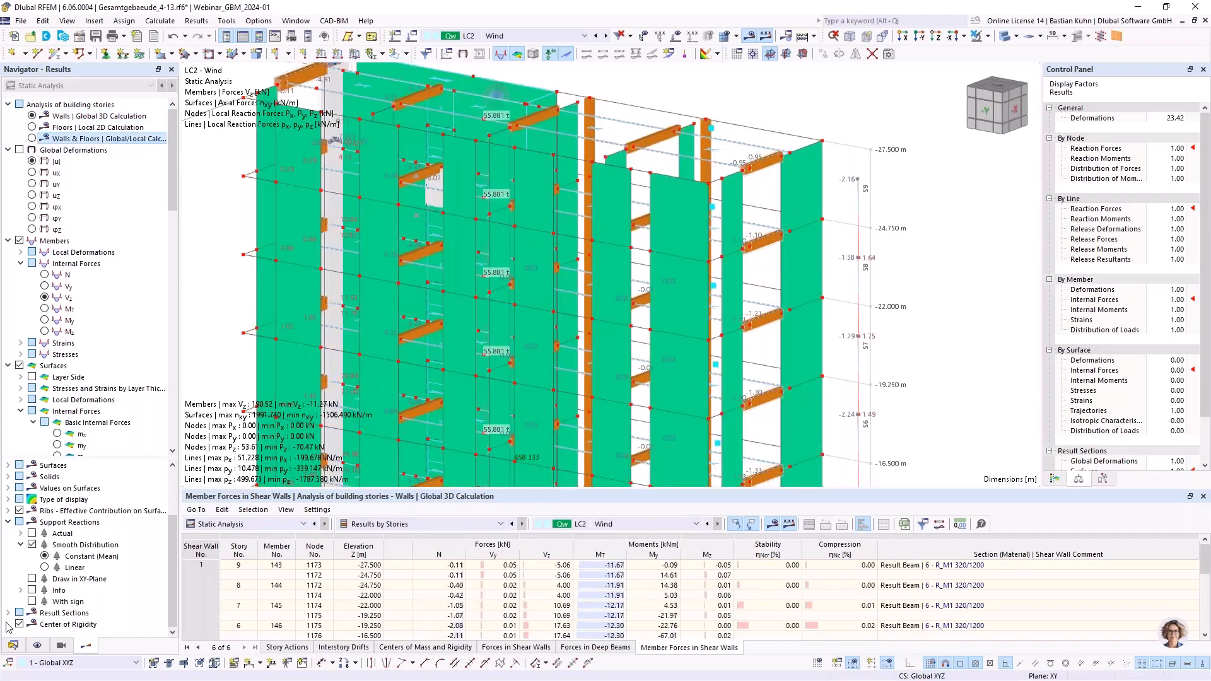
left_click(61, 646)
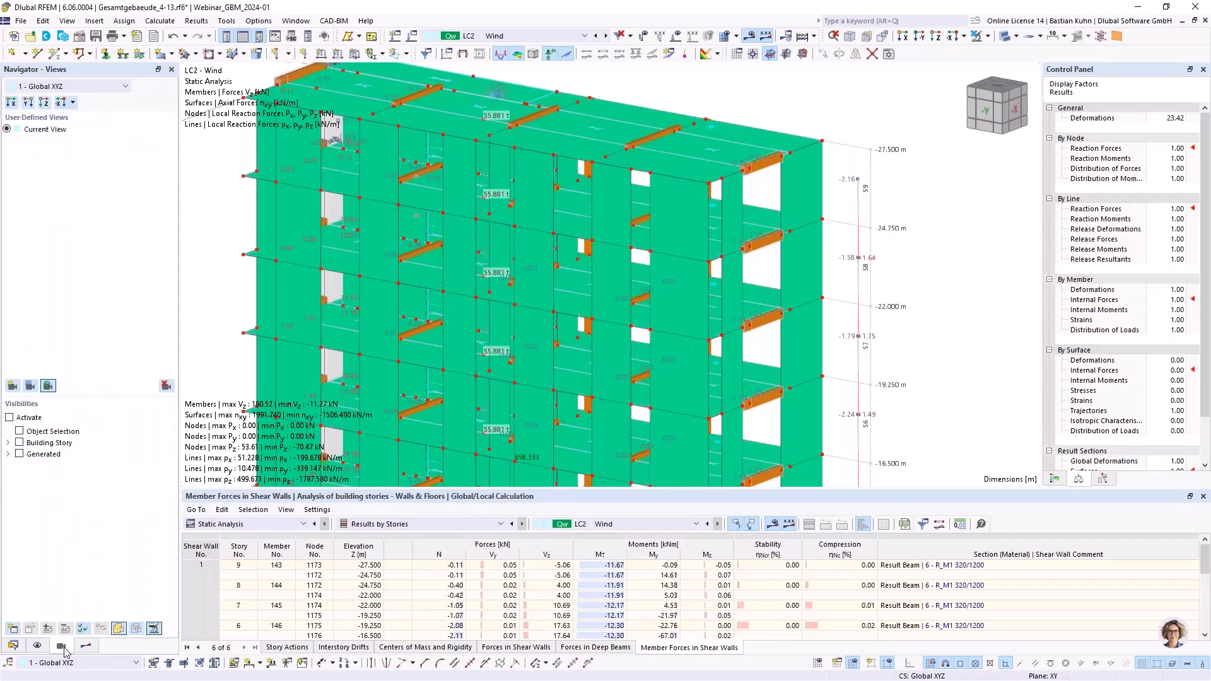
scroll(499, 270, "down", 3)
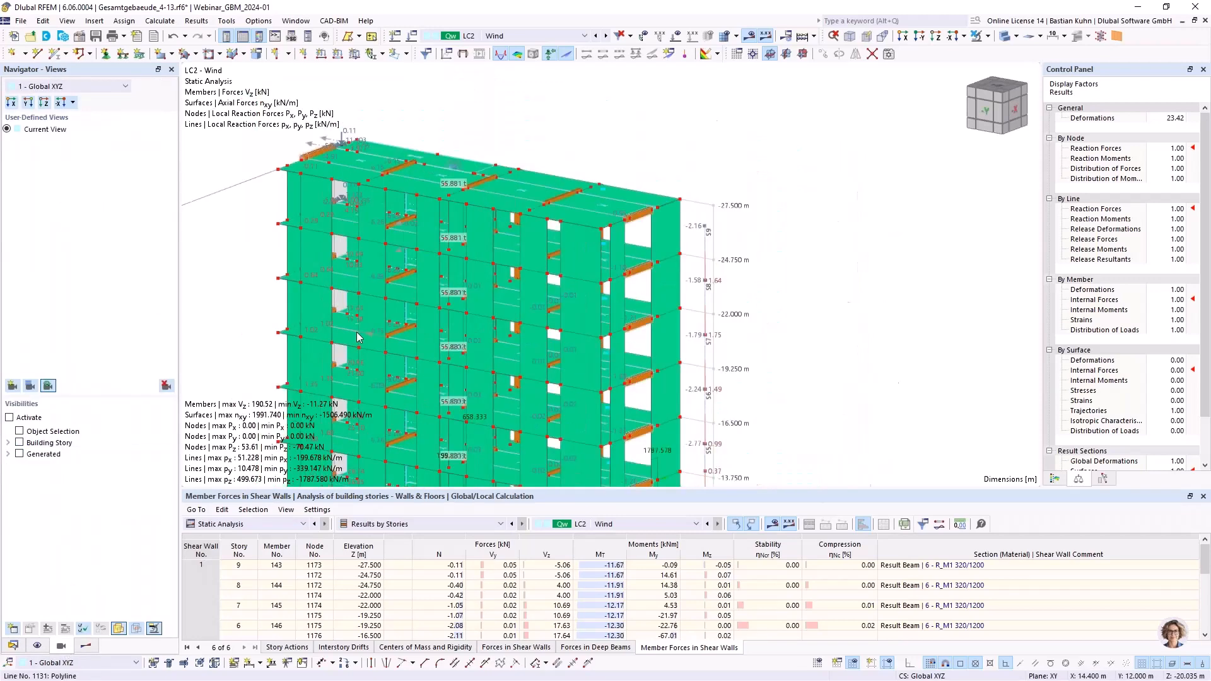
scroll(499, 270, "down", 3)
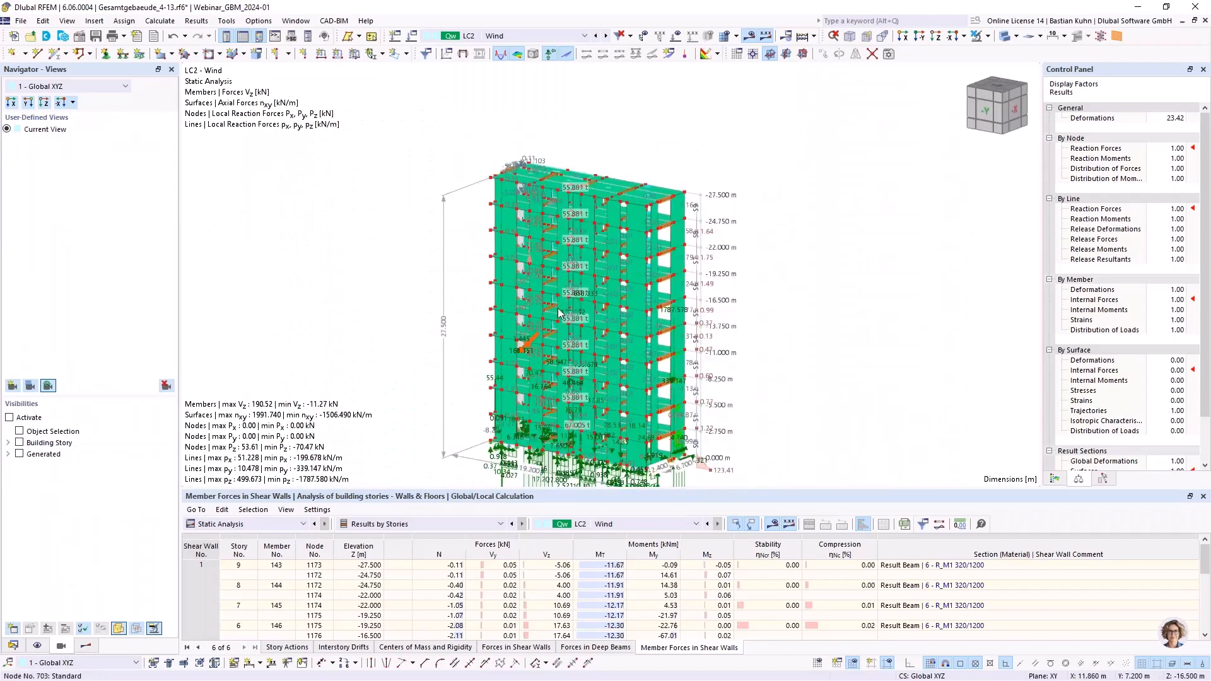
scroll(559, 282, "up", 4)
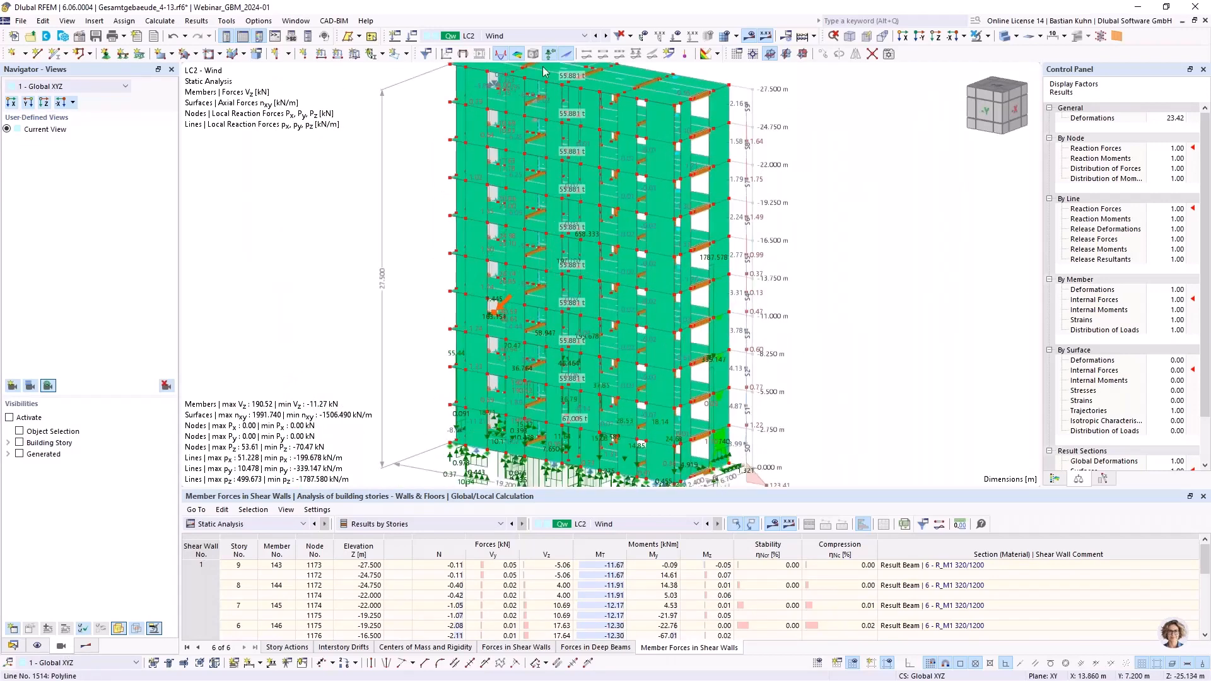
scroll(581, 270, "down", 2)
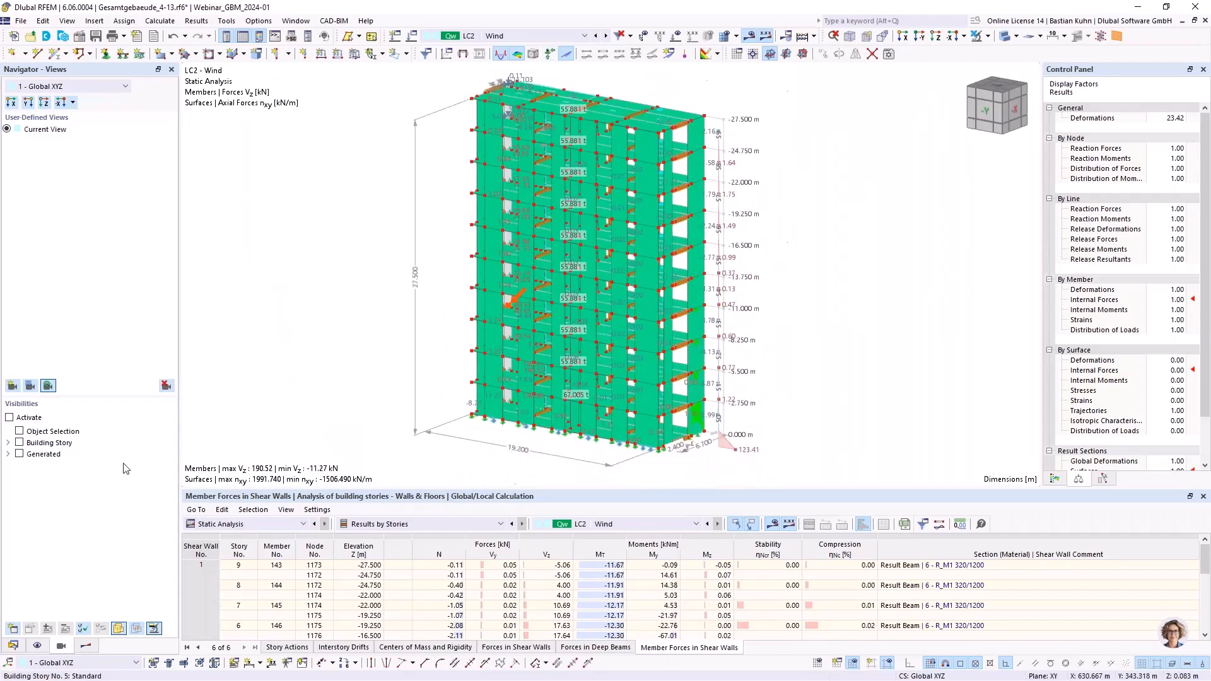
Step: Isolate building stories 9 and 1 to view their results from another side, and restore the full model's visibility
left_click(9, 443)
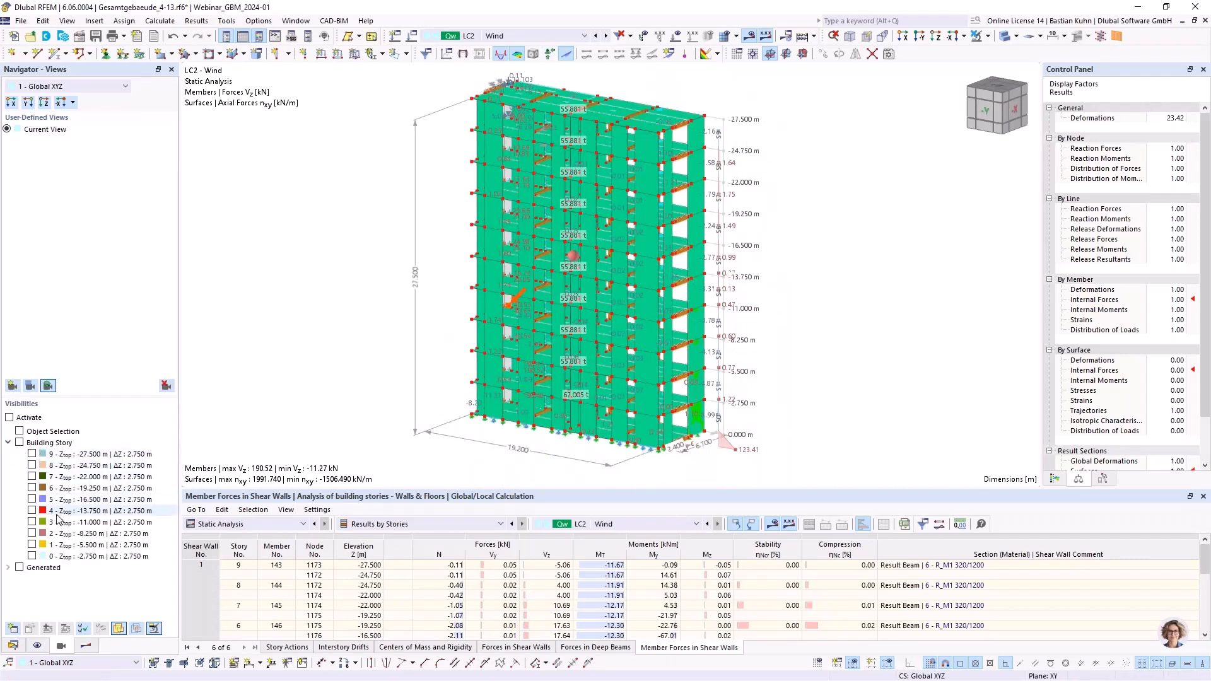
left_click(31, 454)
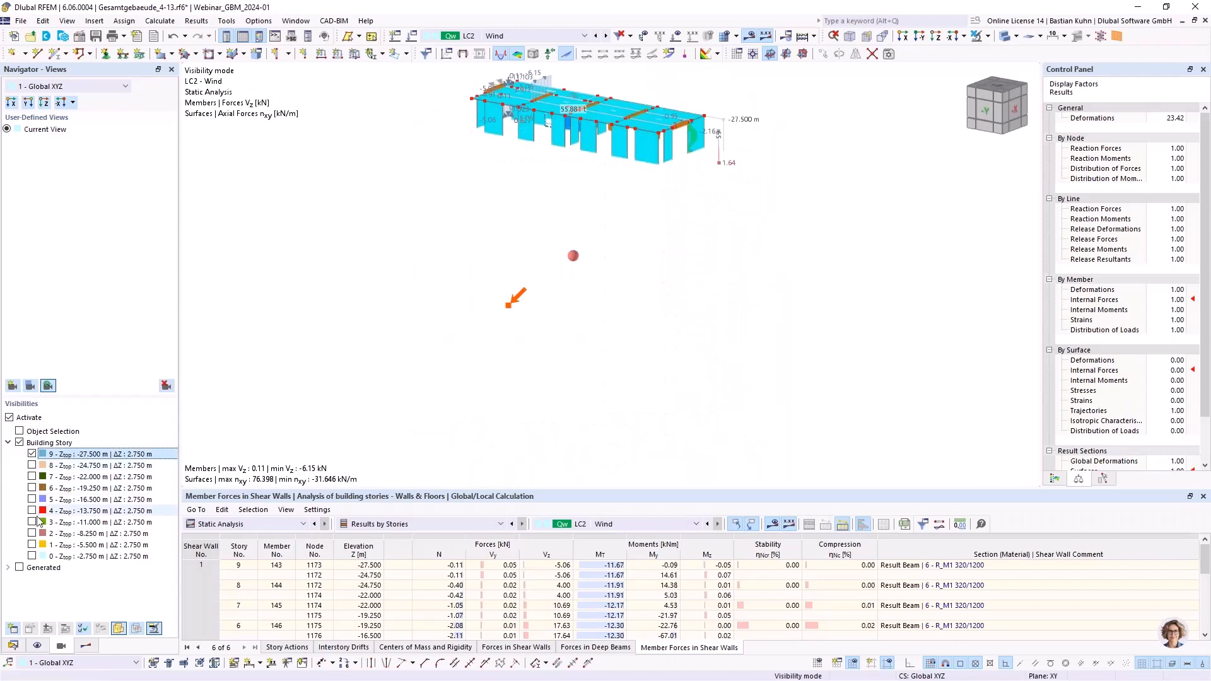
left_click(33, 546)
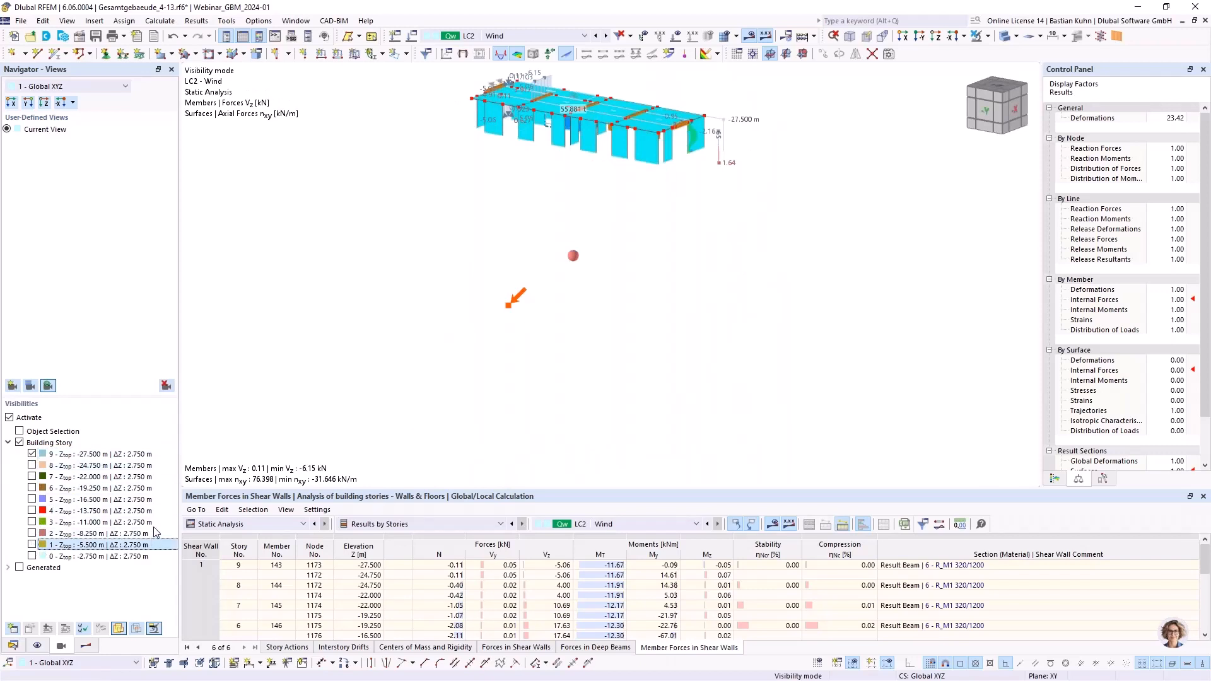
key("space")
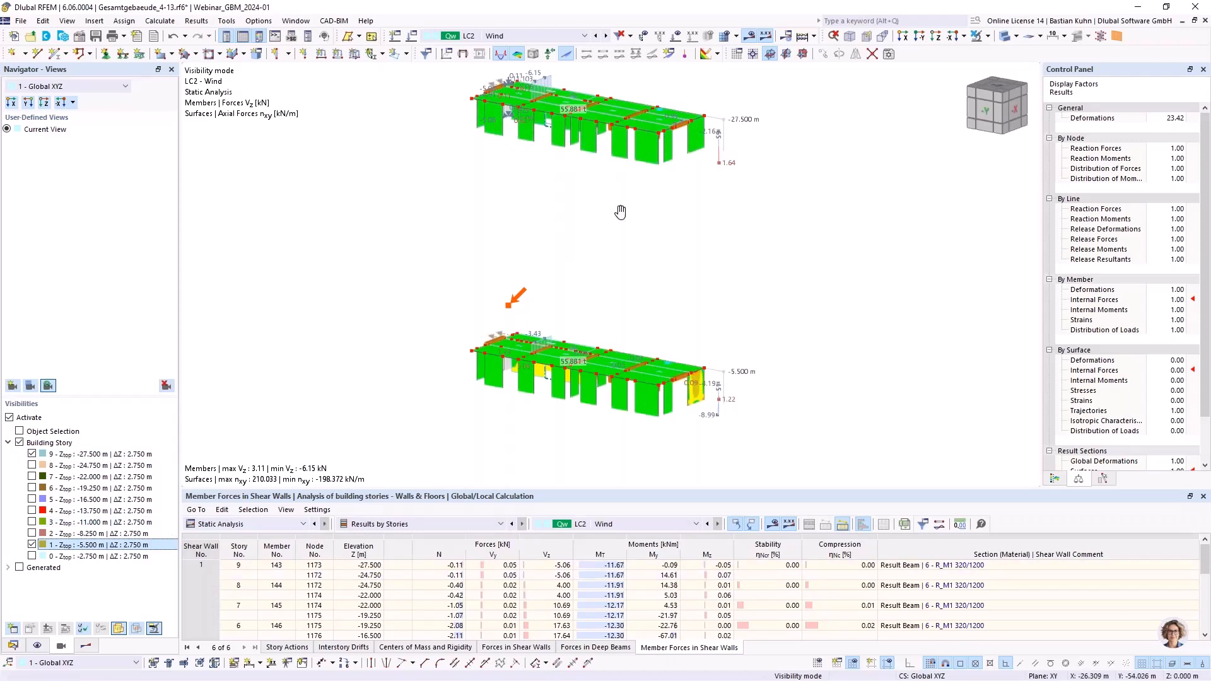
middle_click_drag(619, 213, 381, 208, "ctrl")
scroll(870, 89, "up", 1)
left_click(988, 36)
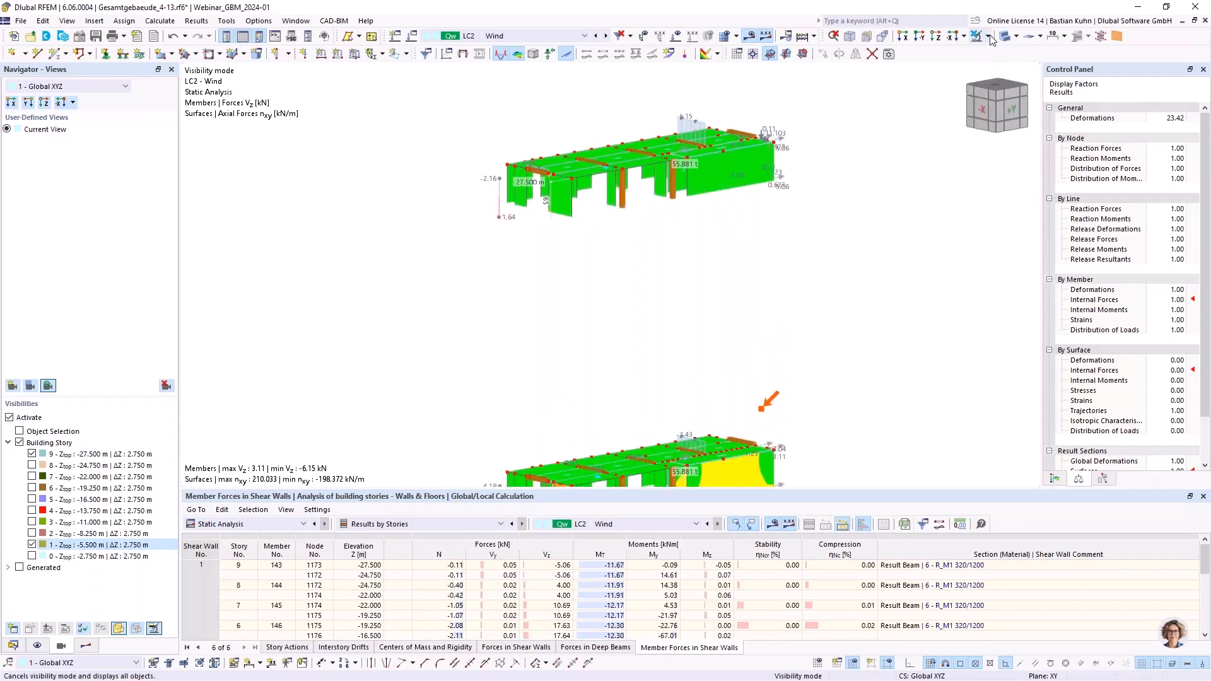
left_click(1010, 147)
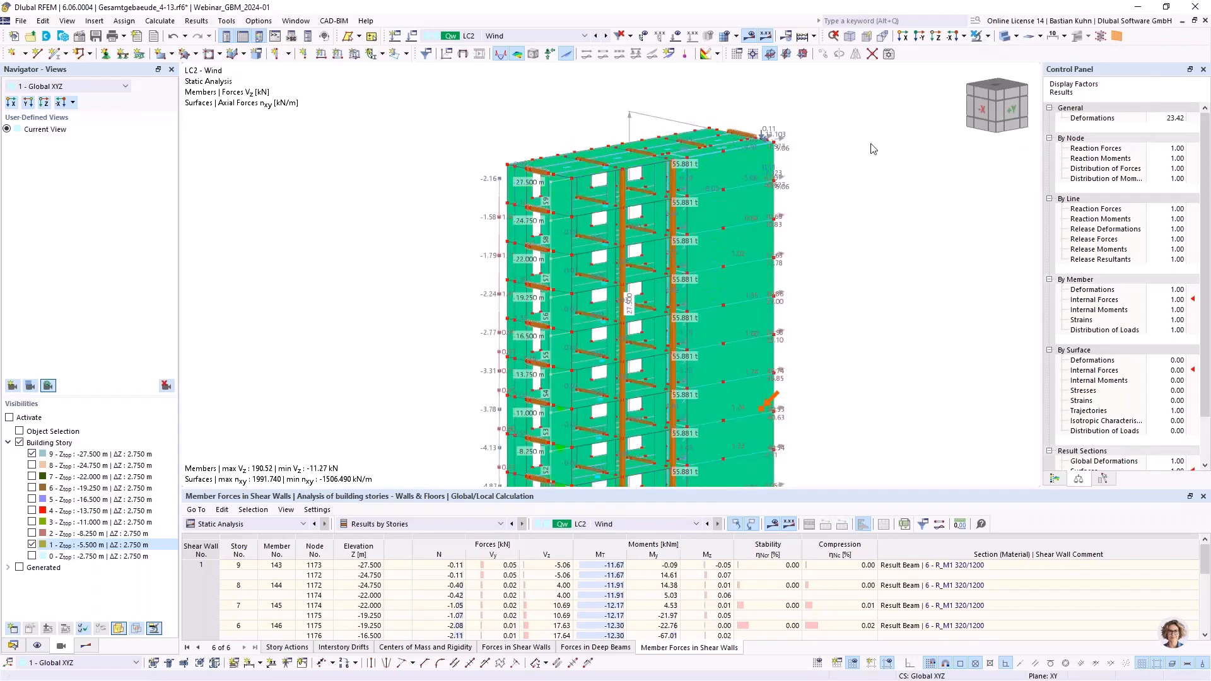
Step: Switch to the web browser, view the two exterior photos of Apartment House BSH20A "Stories", and return to the building model
scroll(608, 332, "down", 3)
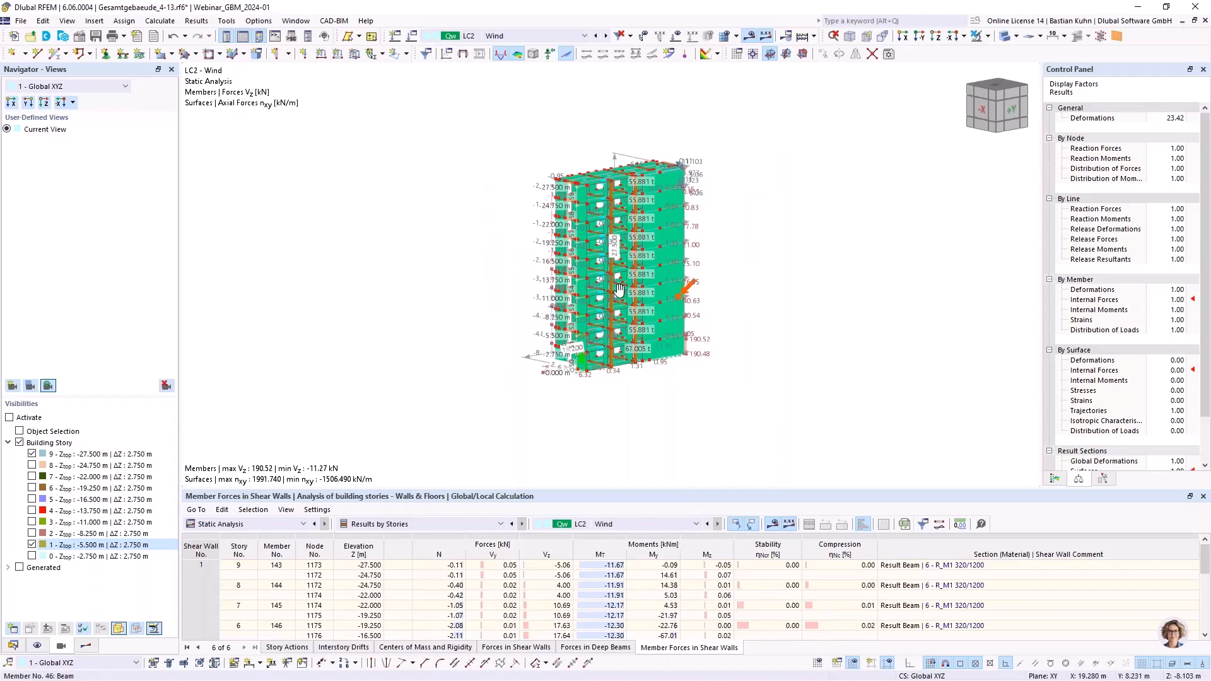
middle_click_drag(619, 290, 814, 265)
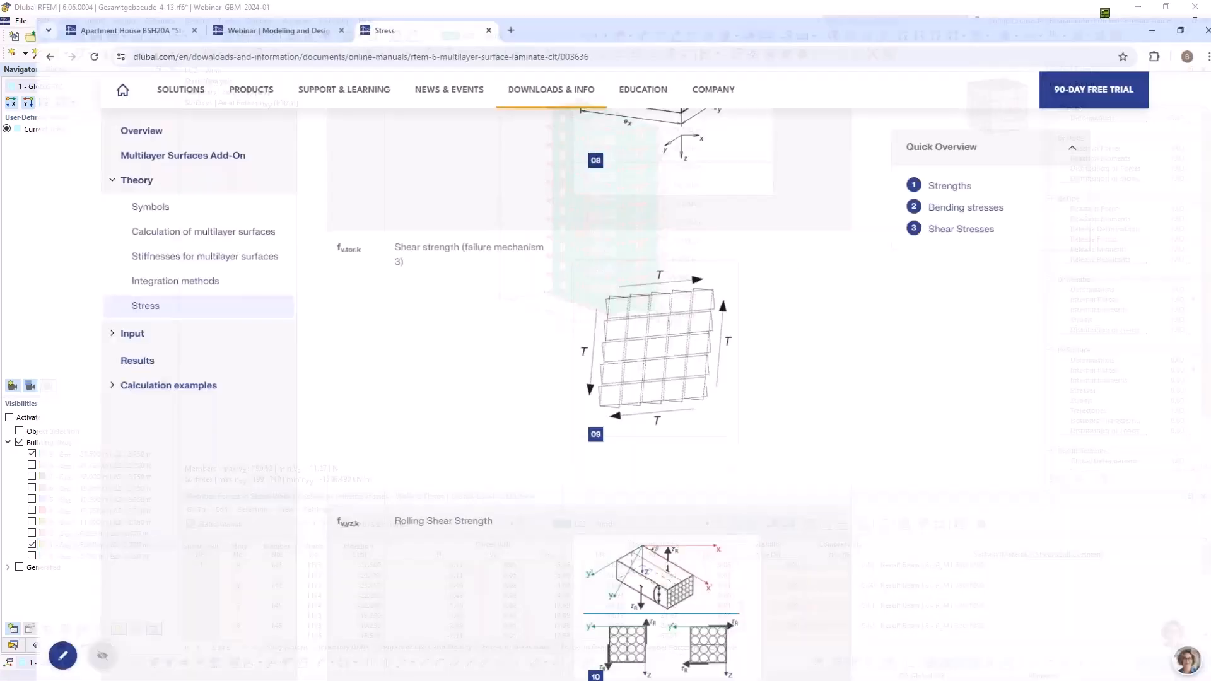
left_click(95, 13)
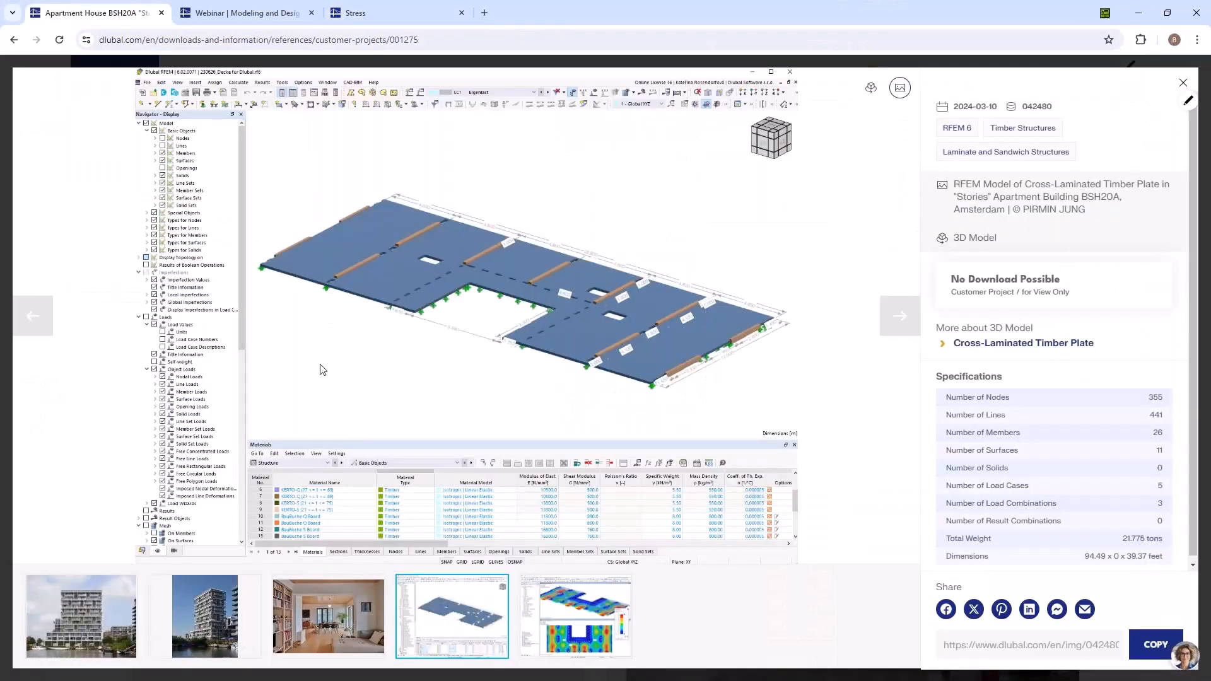
left_click(80, 618)
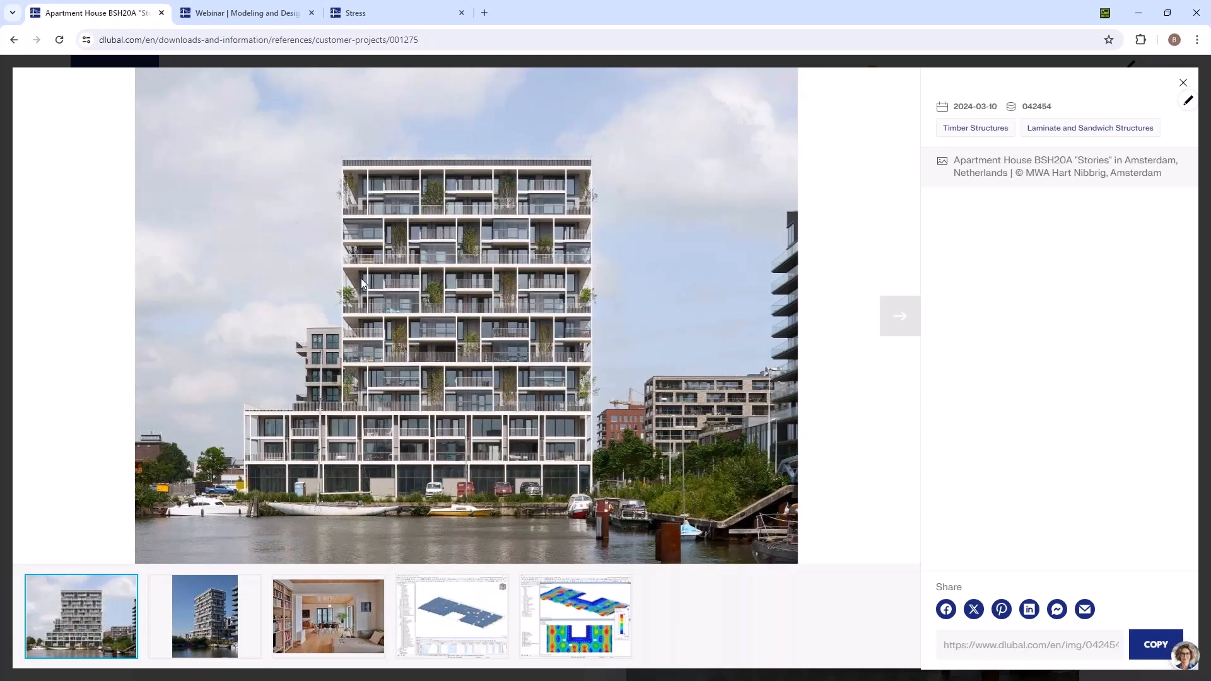
left_click(185, 623)
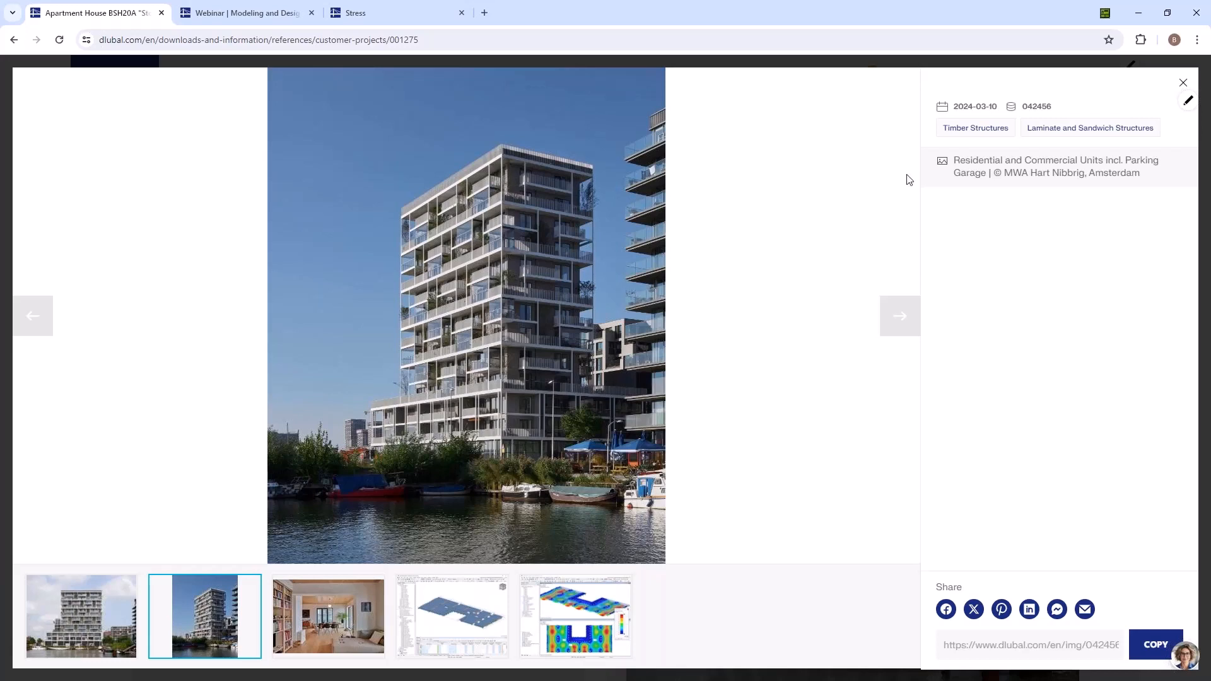
left_click(1139, 13)
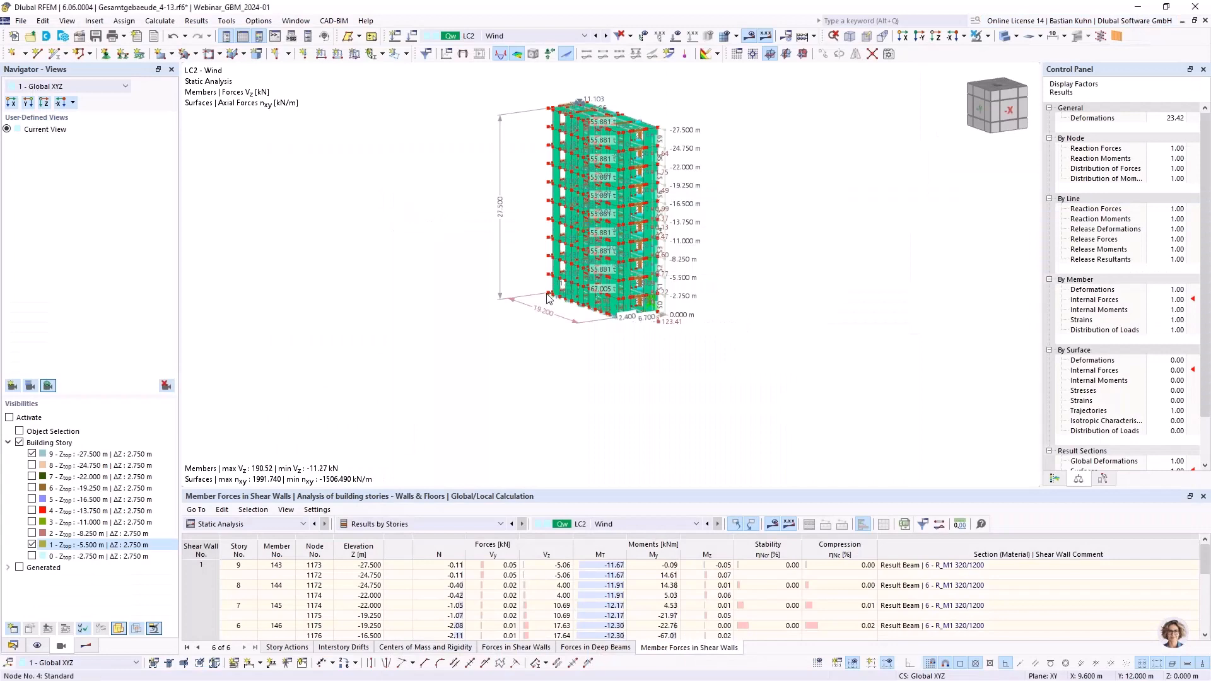
scroll(548, 298, "up", 3)
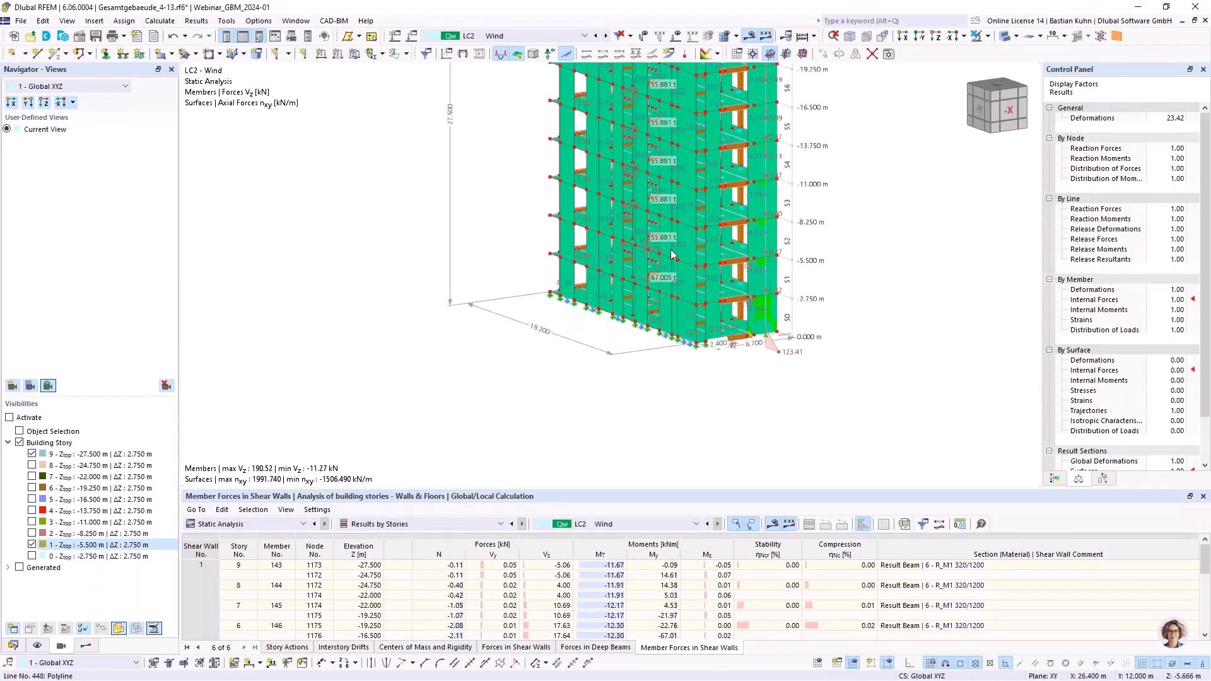
scroll(624, 263, "down", 7)
scroll(627, 225, "up", 5)
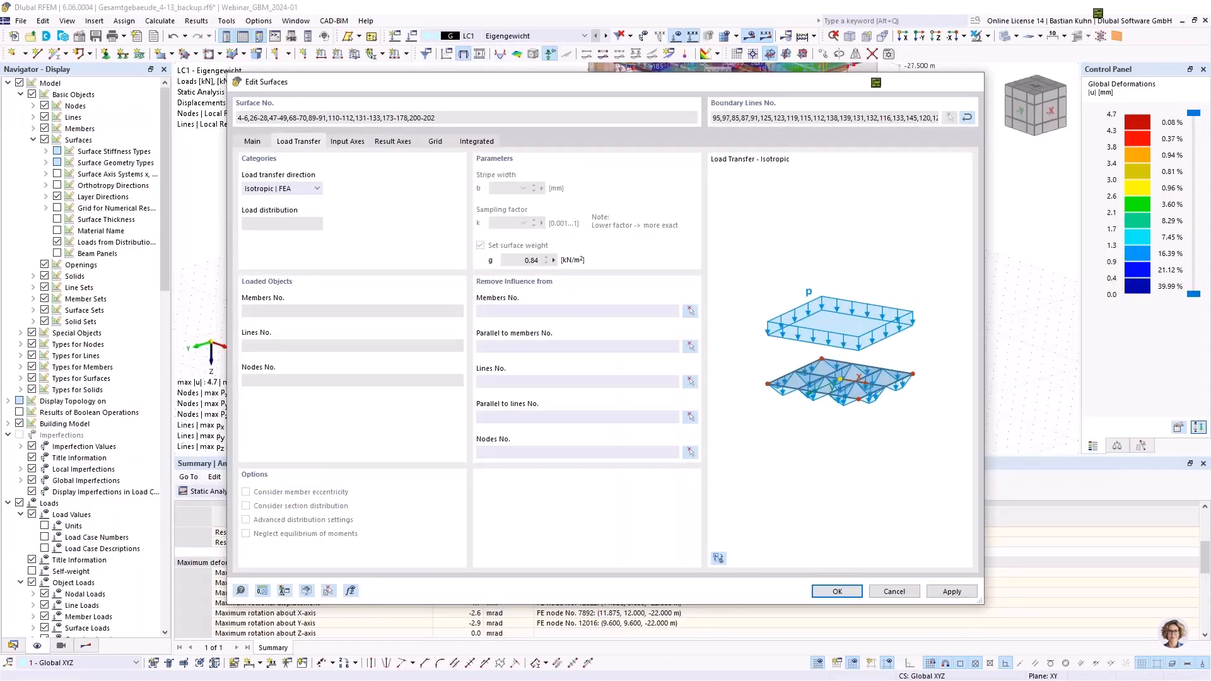
Step: Close the surface editing dialog without changes and switch to the Stock3-2D-Decke.rf6 floor slab model
key("Escape")
left_click(296, 21)
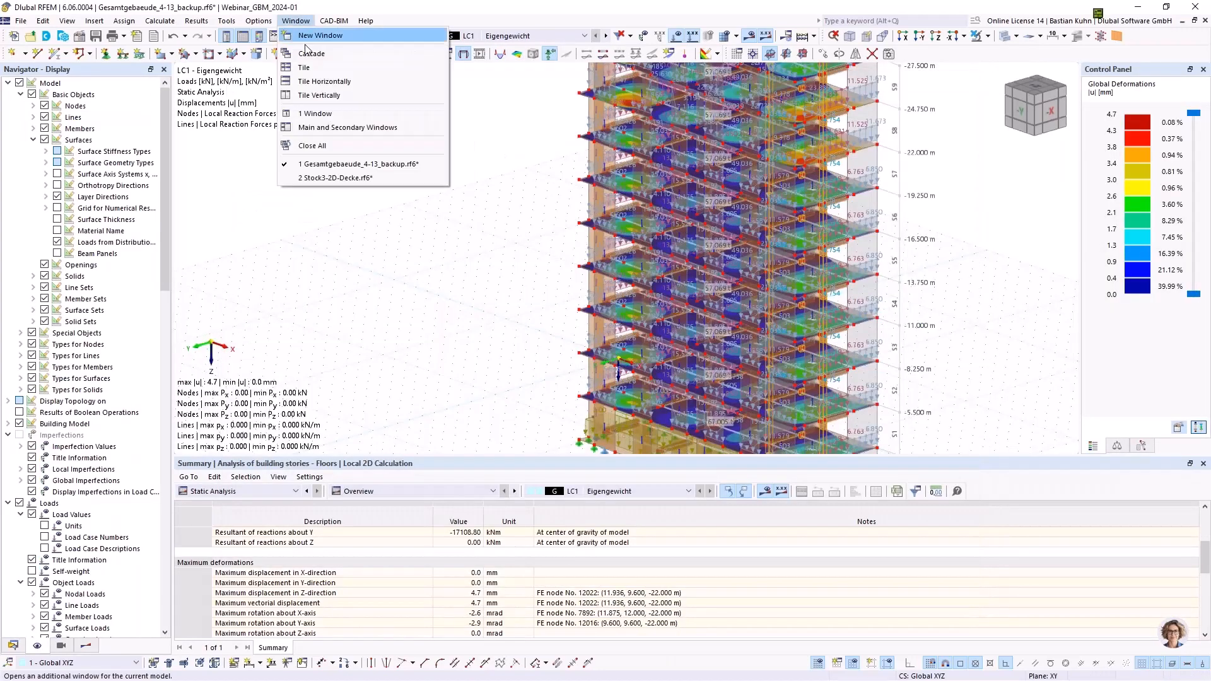
left_click(334, 171)
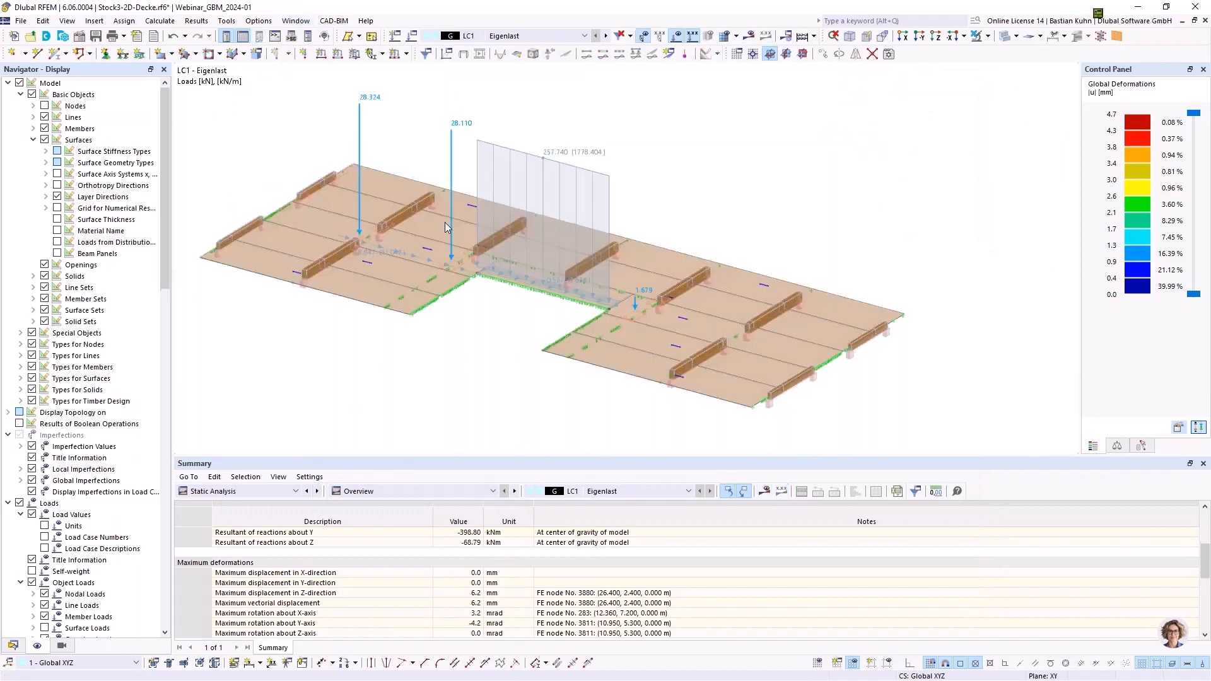
Step: View the floor slab and its loads from the opposite side and turn on the display of nodes
scroll(618, 318, "down", 2)
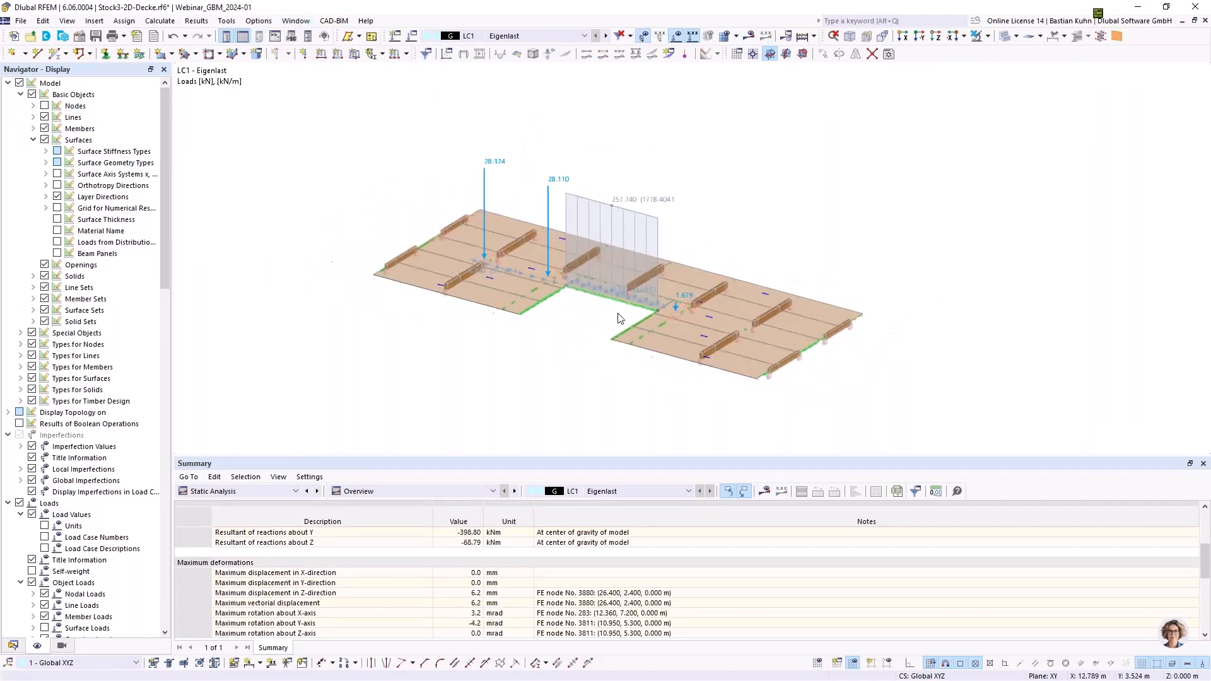
middle_click_drag(599, 314, 456, 313, "ctrl")
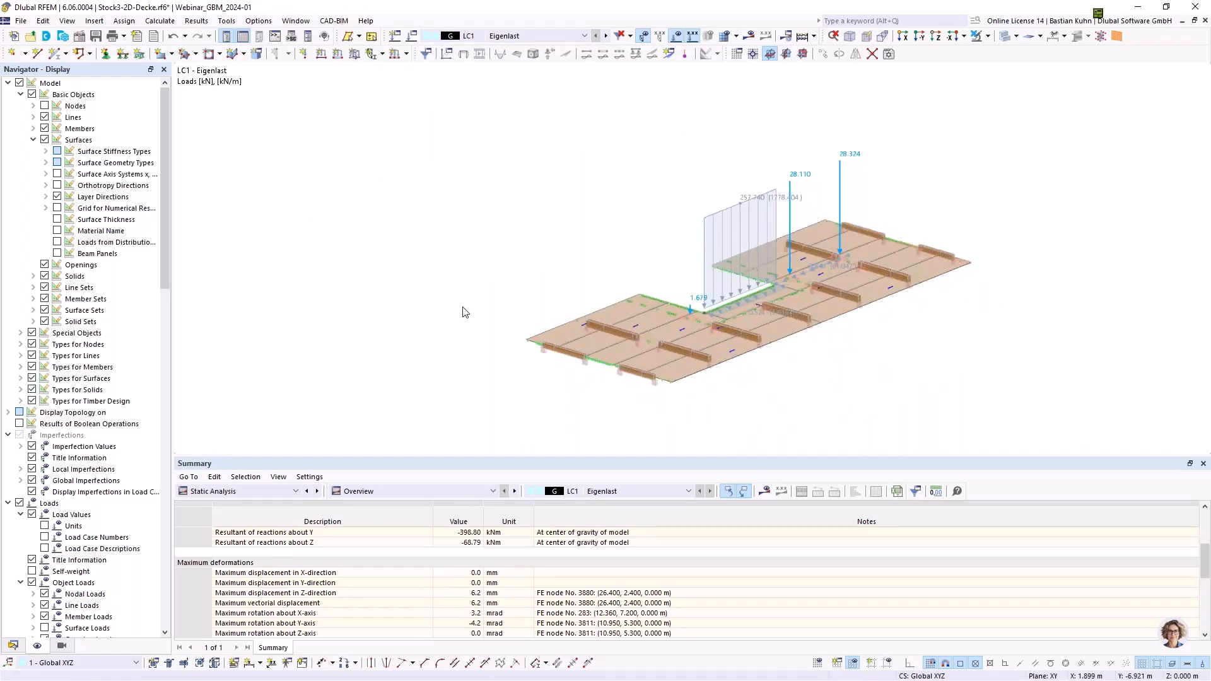
scroll(665, 349, "up", 2)
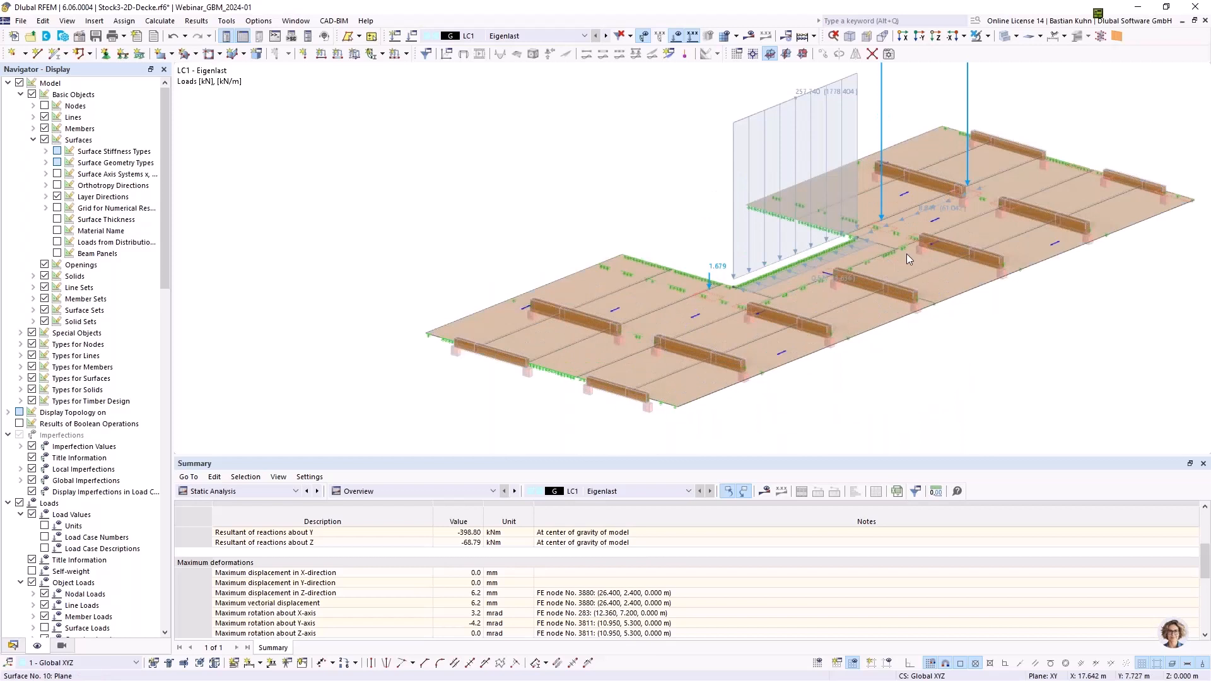
scroll(887, 286, "down", 1)
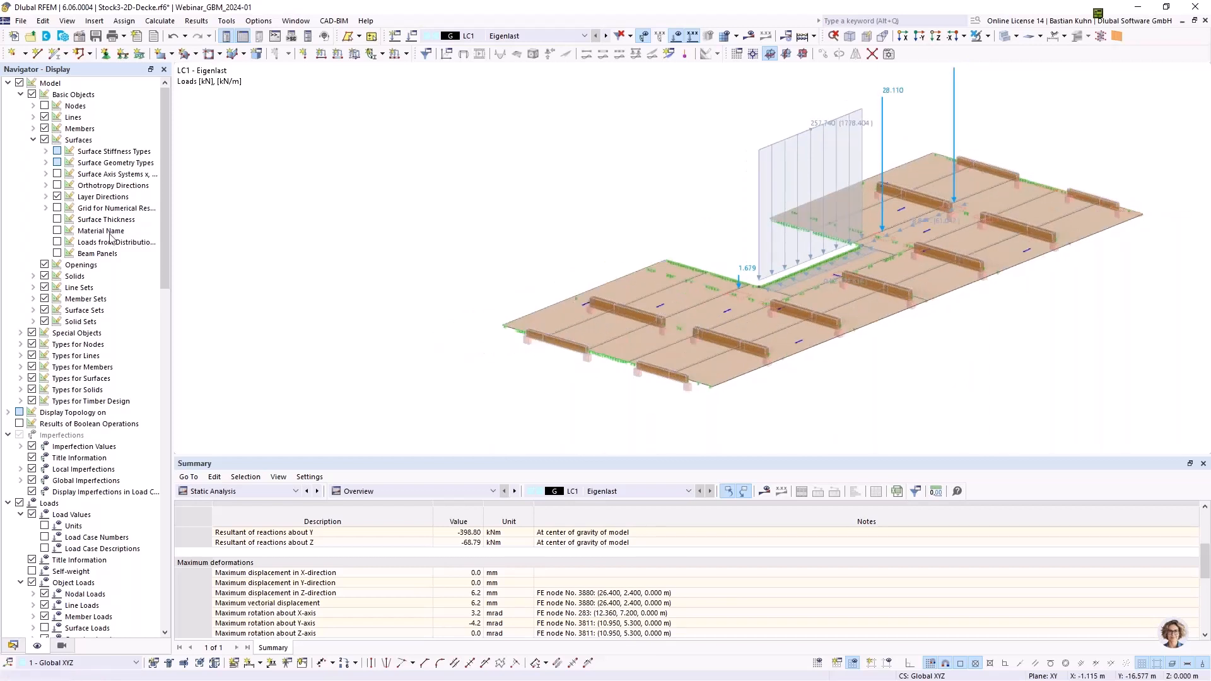
left_click(44, 106)
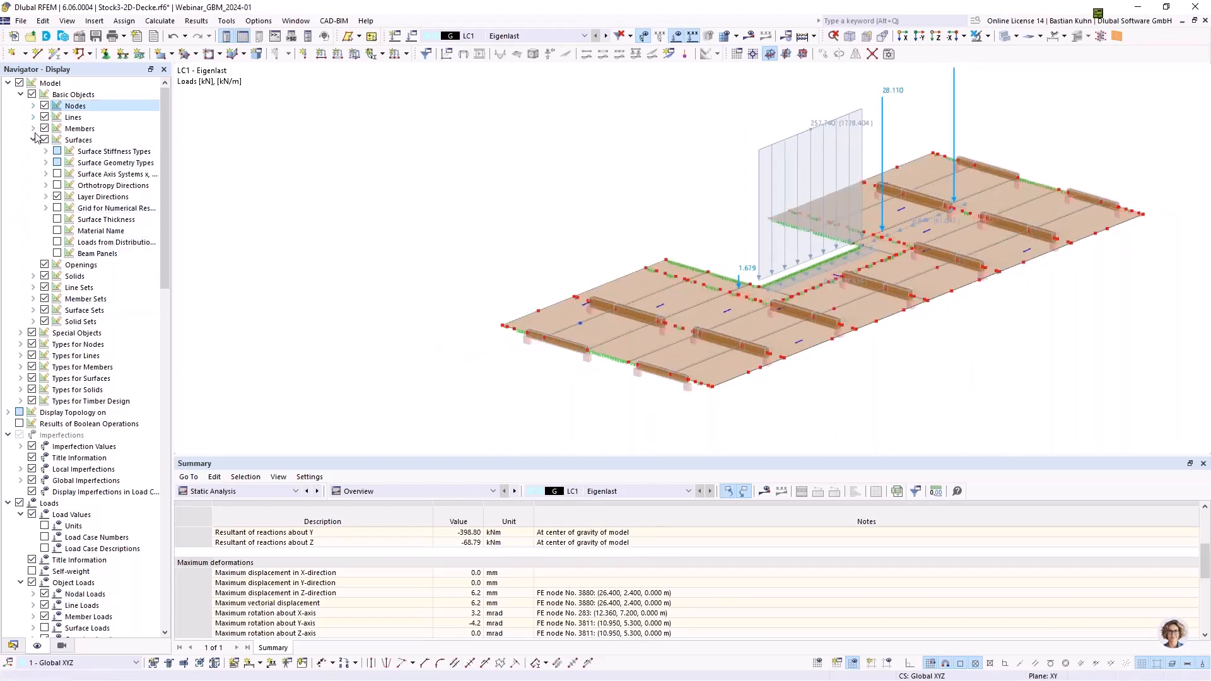
left_click(249, 663)
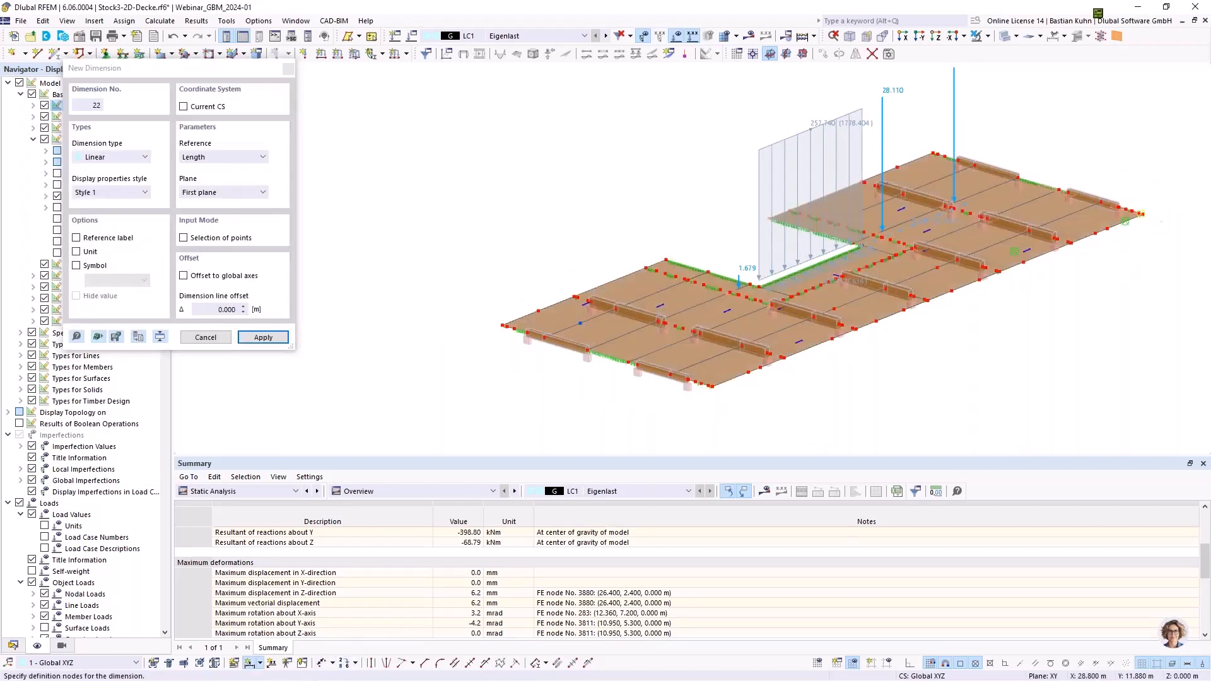
left_click(1142, 214)
scroll(1142, 214, "up", 4)
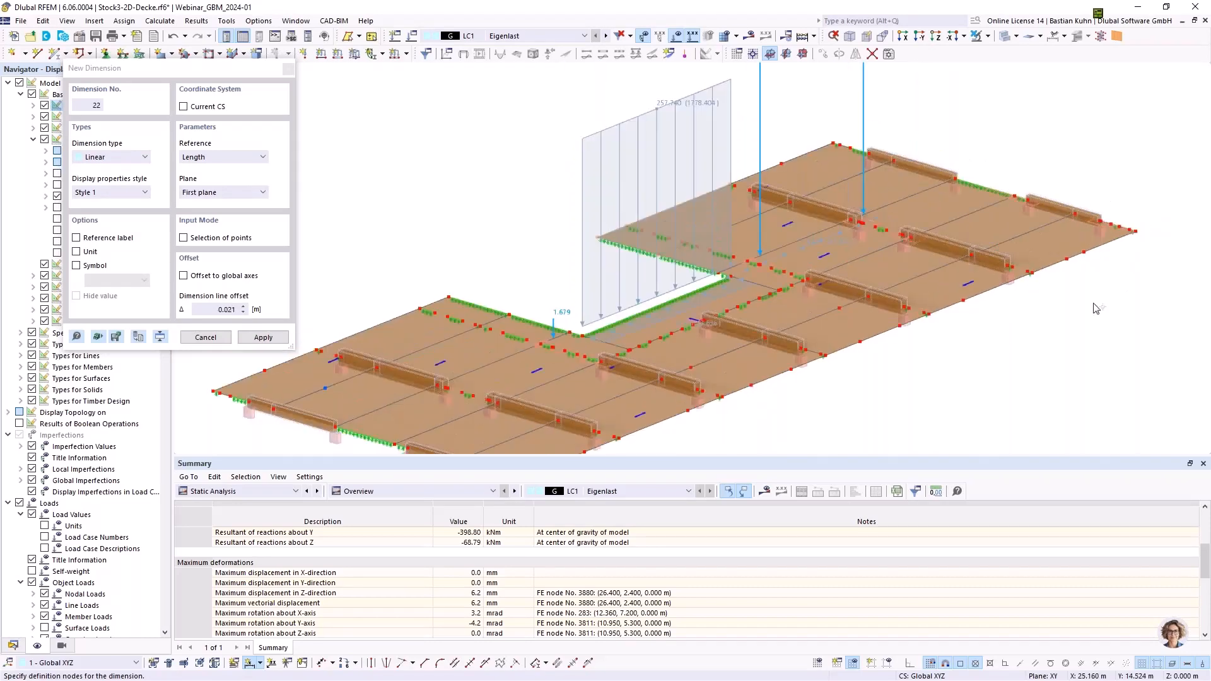
scroll(1126, 282, "down", 3)
scroll(730, 317, "down", 4)
scroll(649, 398, "up", 1)
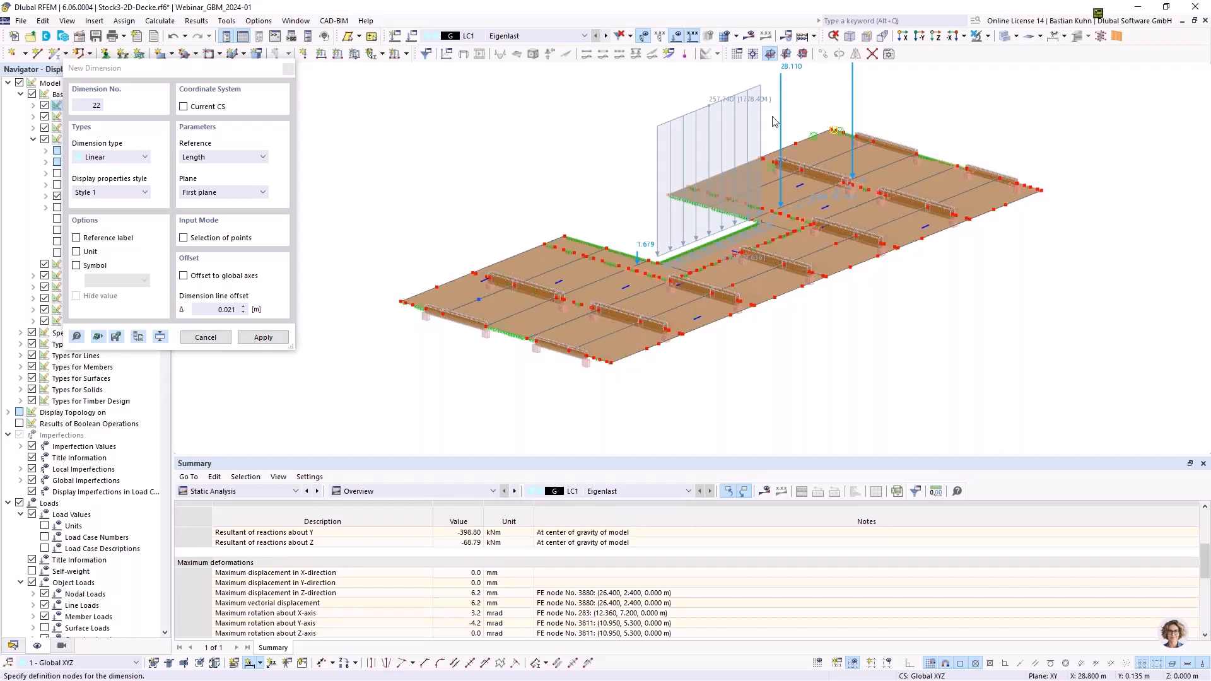
left_click(243, 200)
left_click(240, 214)
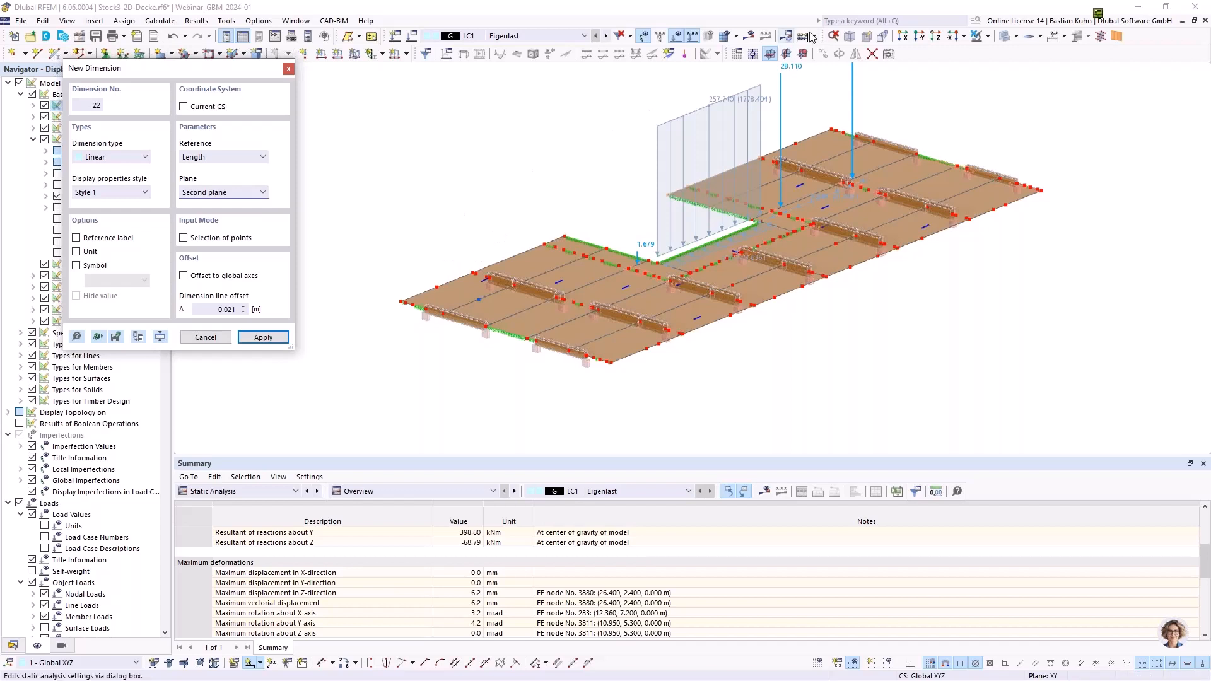
left_click(988, 36)
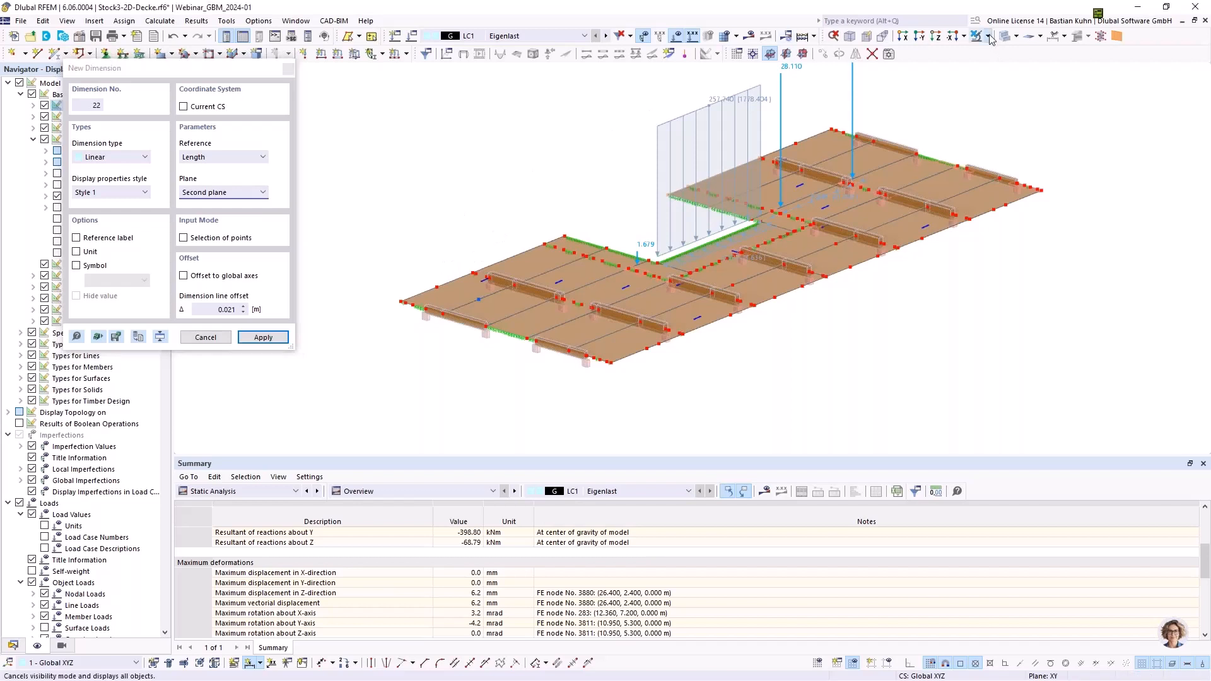
left_click(446, 130)
key("Escape")
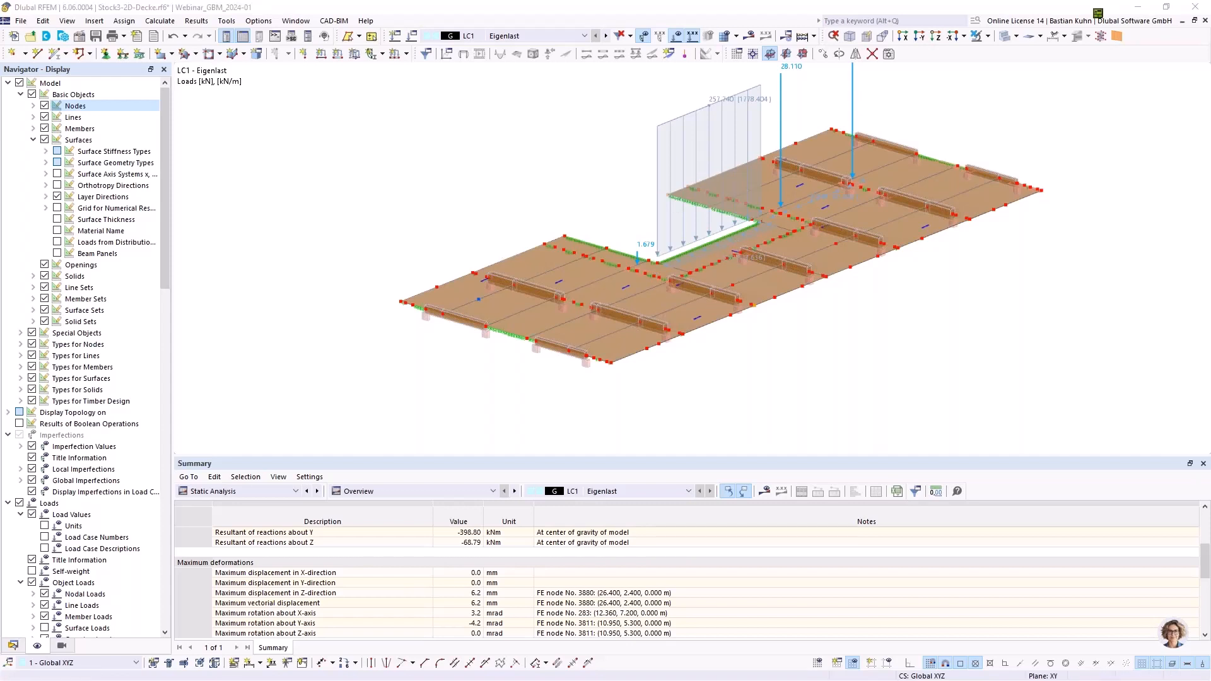
Step: Bring the Snagit Editor capture of the building's support reactions into view, examine the line reactions, and move it away
left_click_drag(1210, 70, 699, 70)
scroll(659, 311, "down", 1)
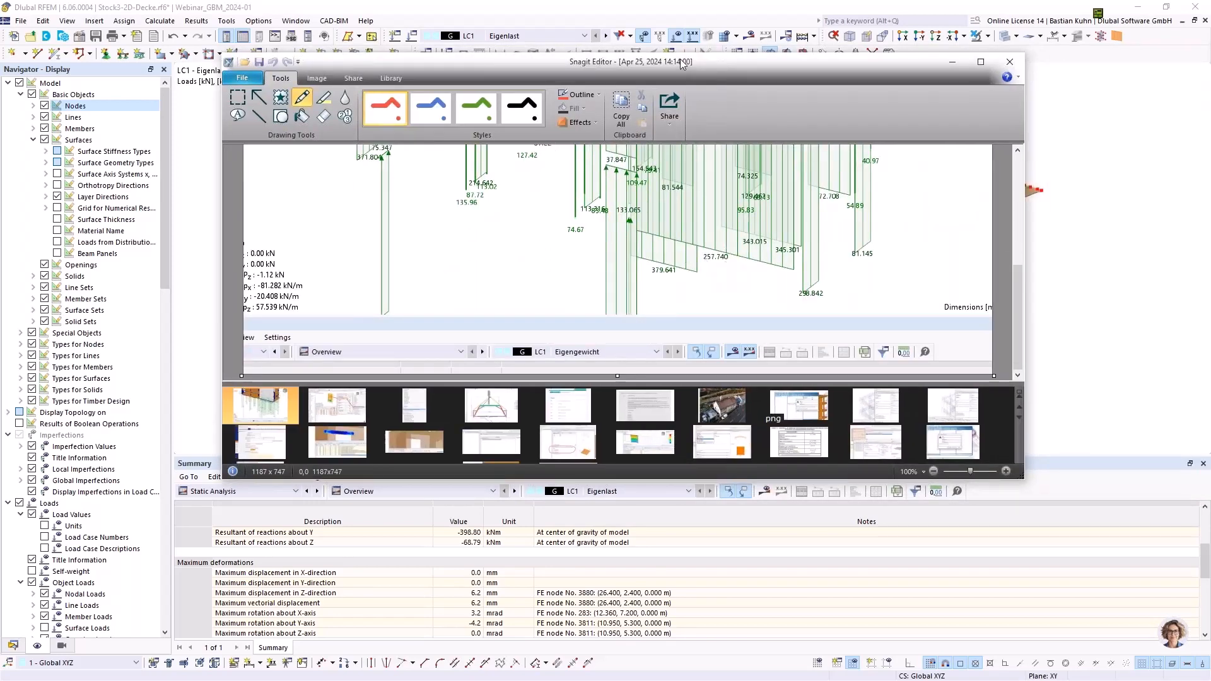
left_click_drag(680, 62, 1210, 208)
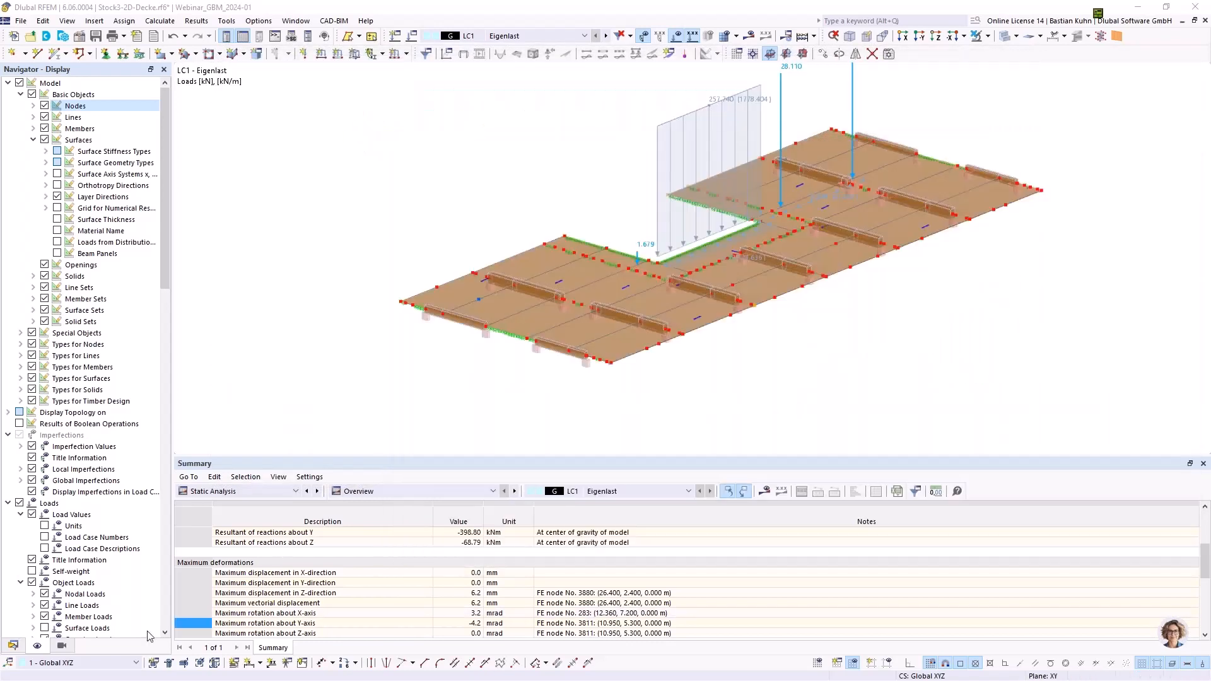
Step: Open the Import Support Reactions load wizard Gesamtgebaeude_4-13, browse the Webinar_GBM_2024-01 project for its connected model, and close the browser without choosing one
left_click(12, 646)
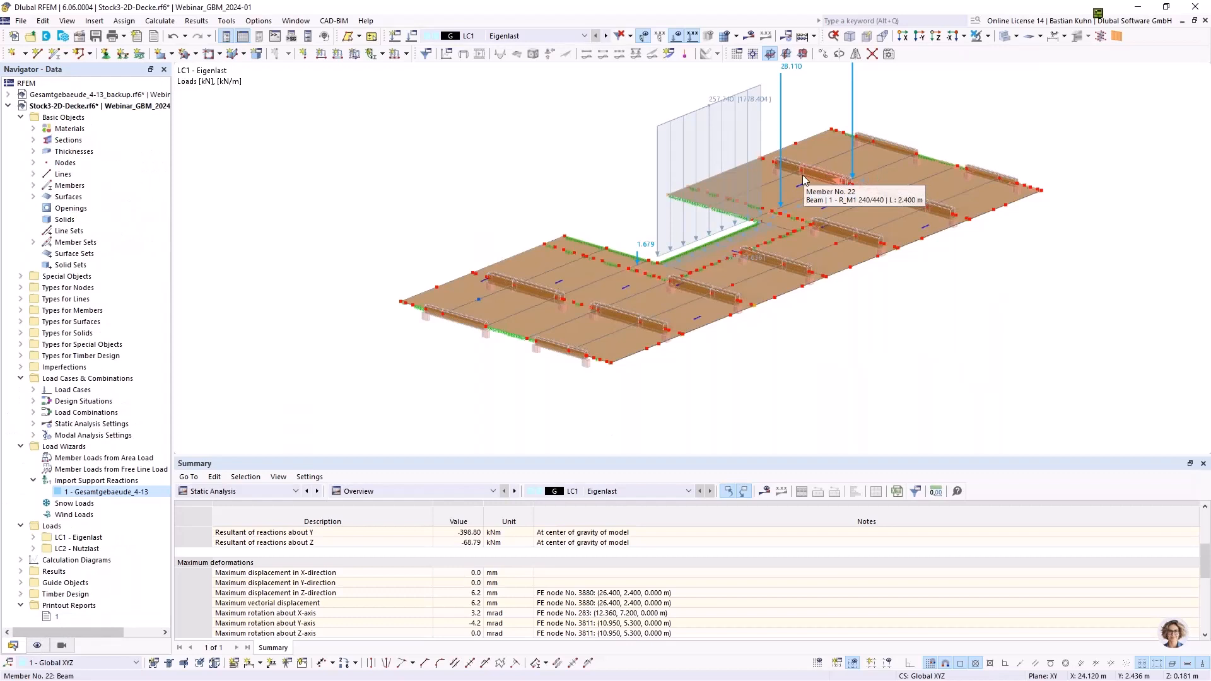
left_click(124, 496)
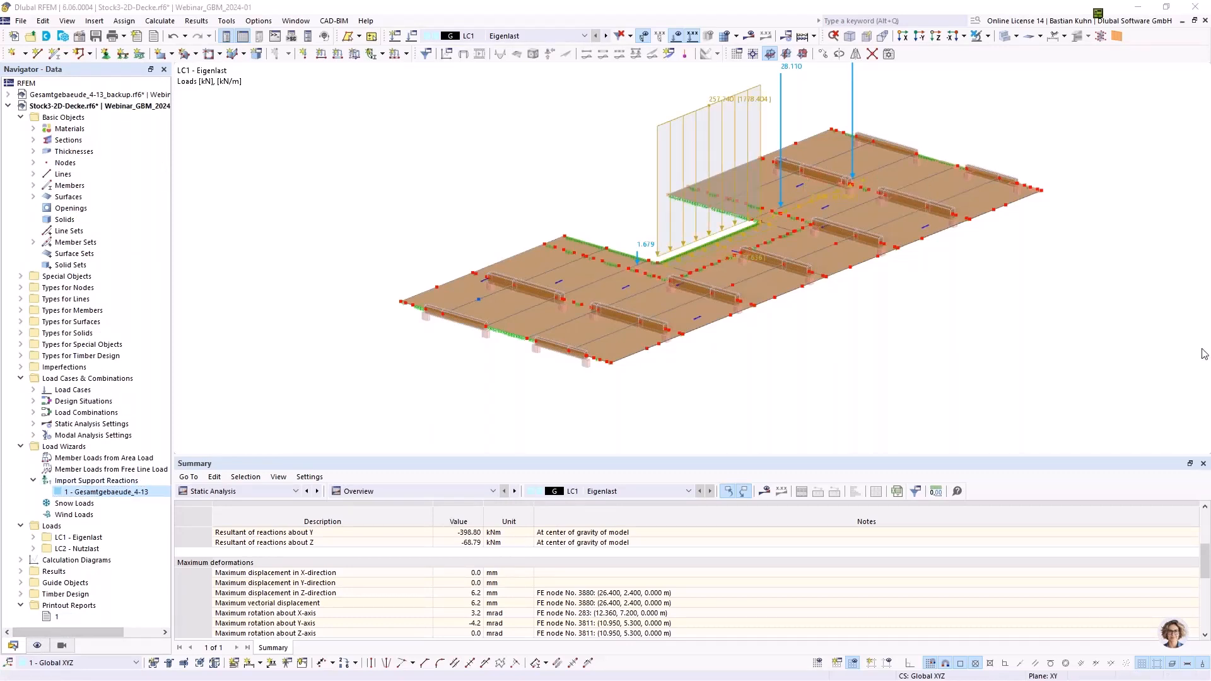
left_click_drag(1205, 133, 376, 116)
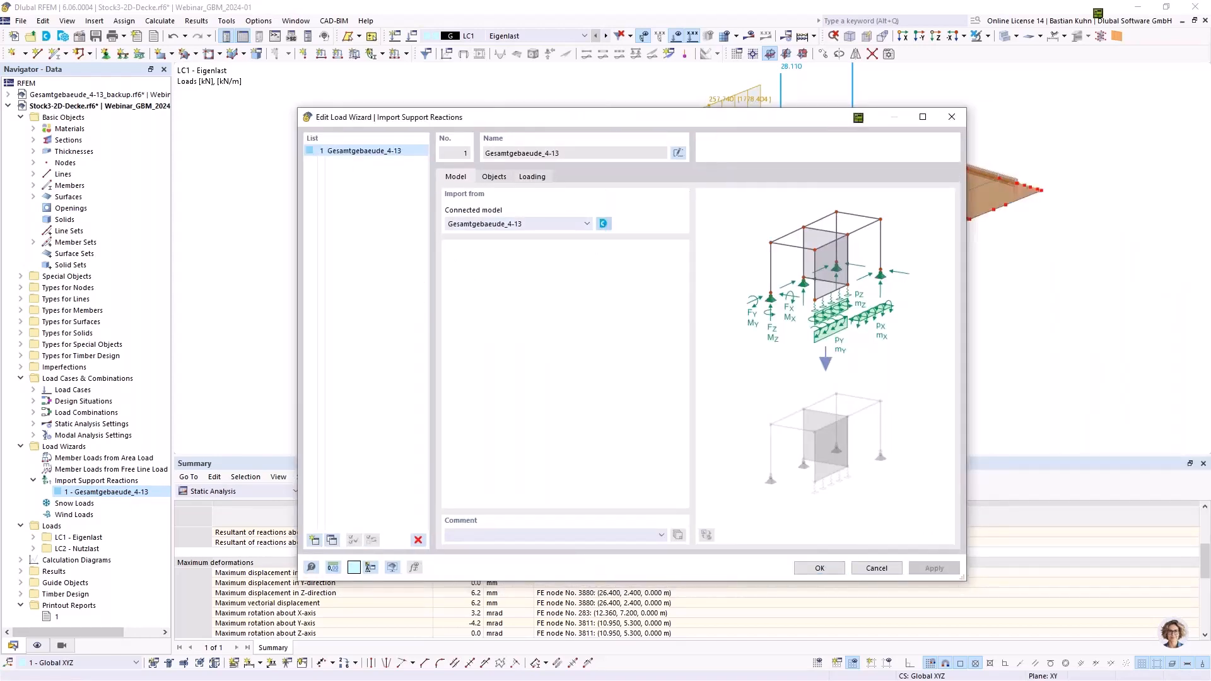
left_click(604, 225)
left_click(604, 225)
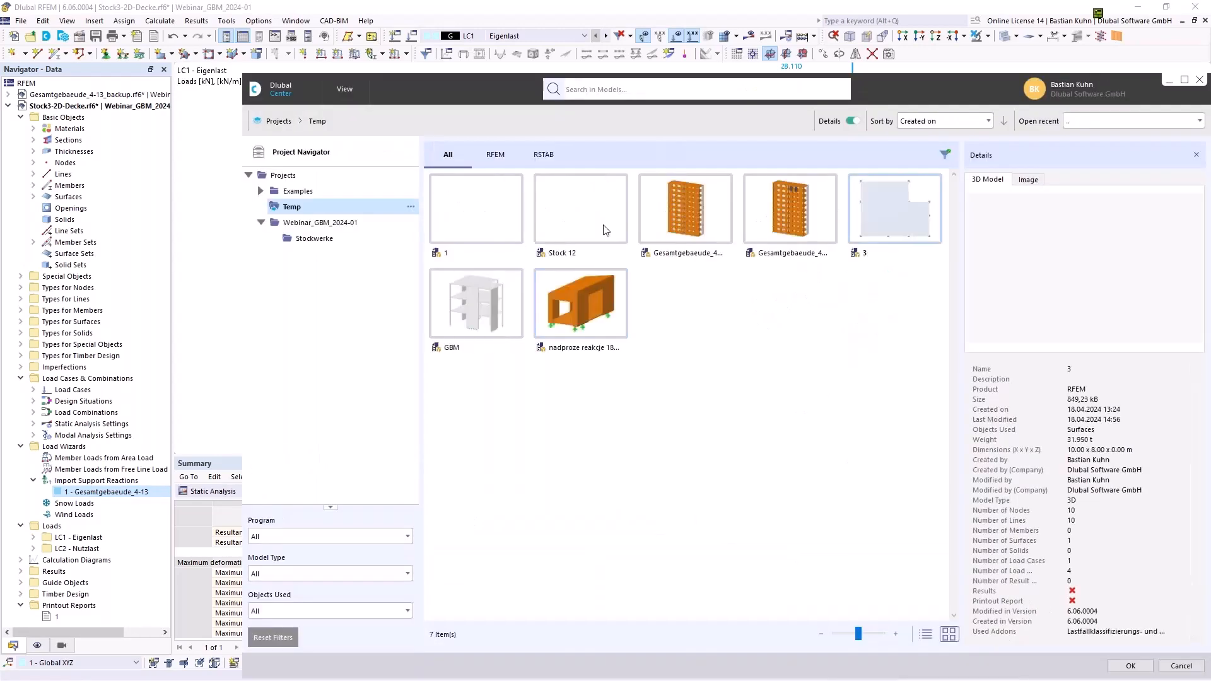
left_click(320, 223)
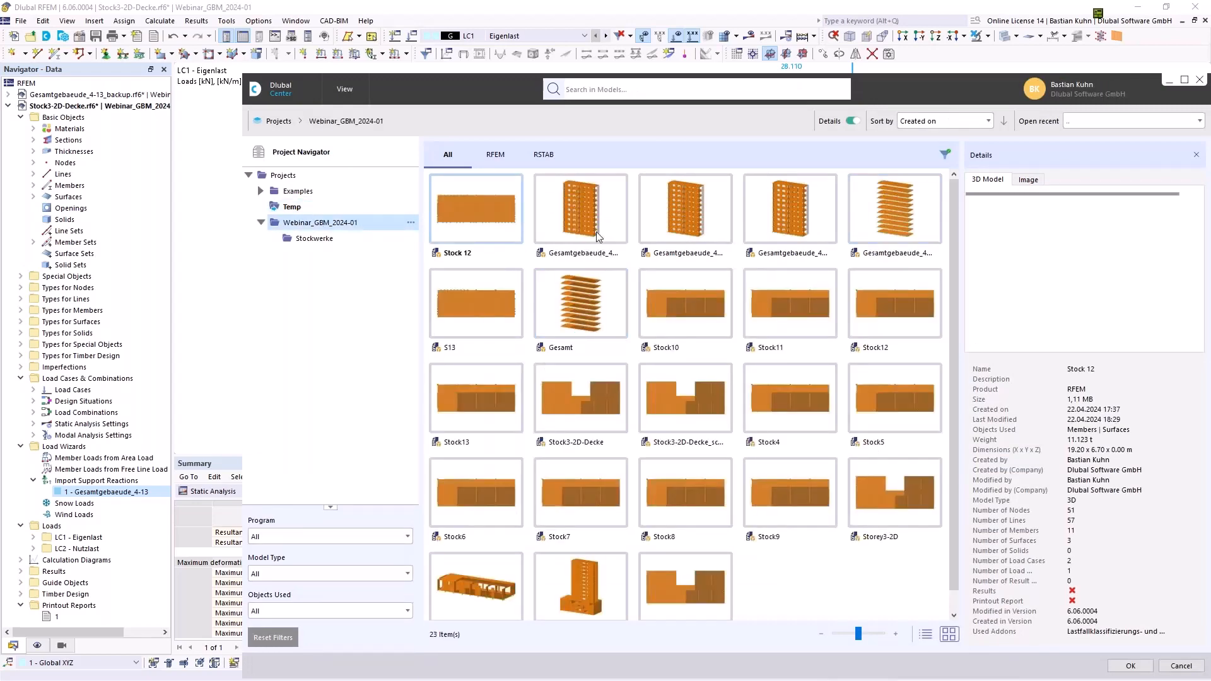
left_click(1200, 80)
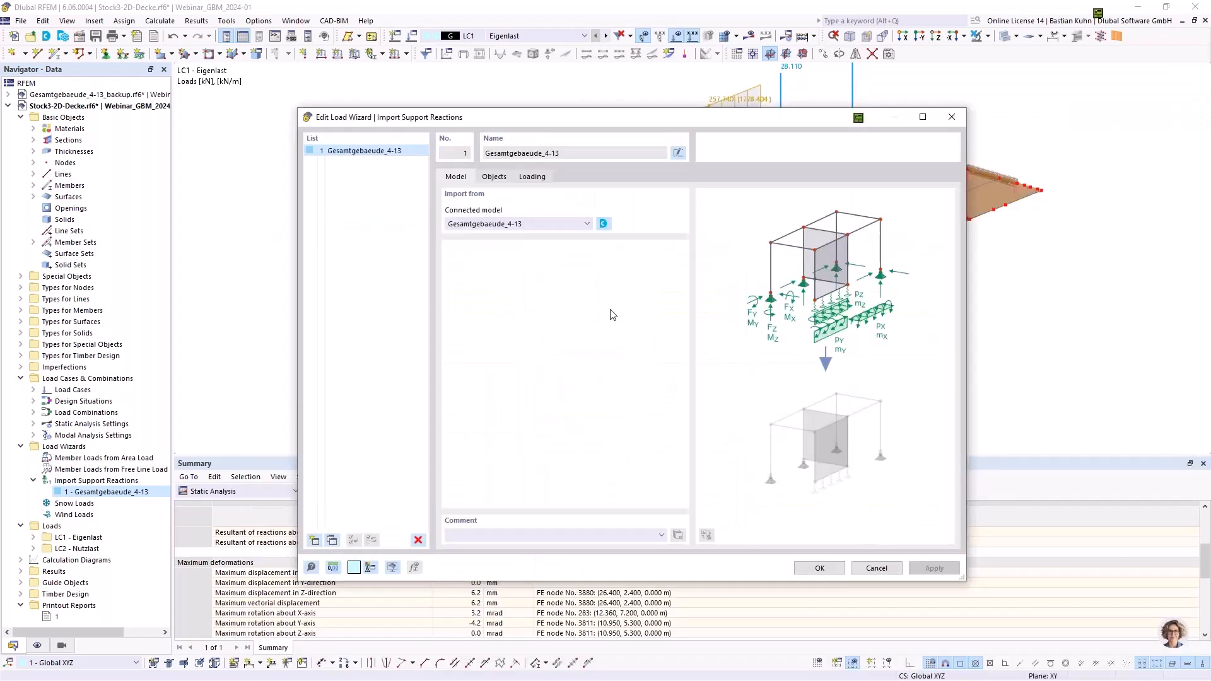
Step: Review the wizard's supported lines, target lines and connected loading, cancel it, and view the imported line load on the slab
left_click(495, 176)
double_click(454, 310)
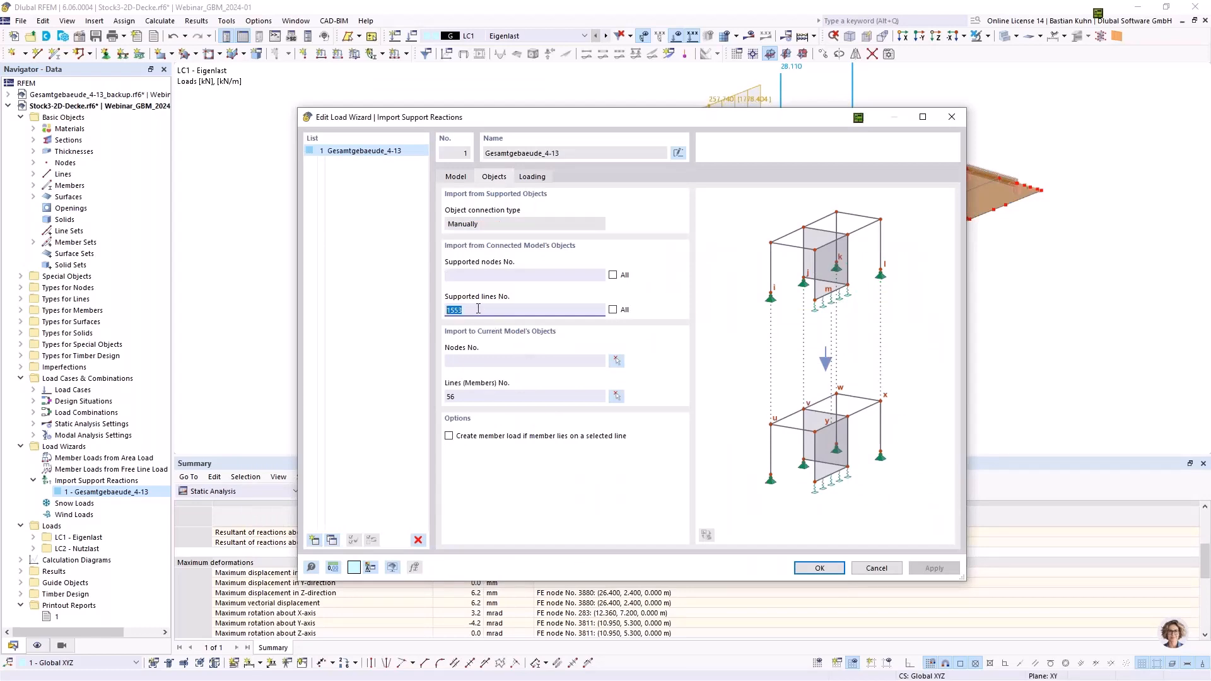
left_click_drag(708, 116, 782, 154)
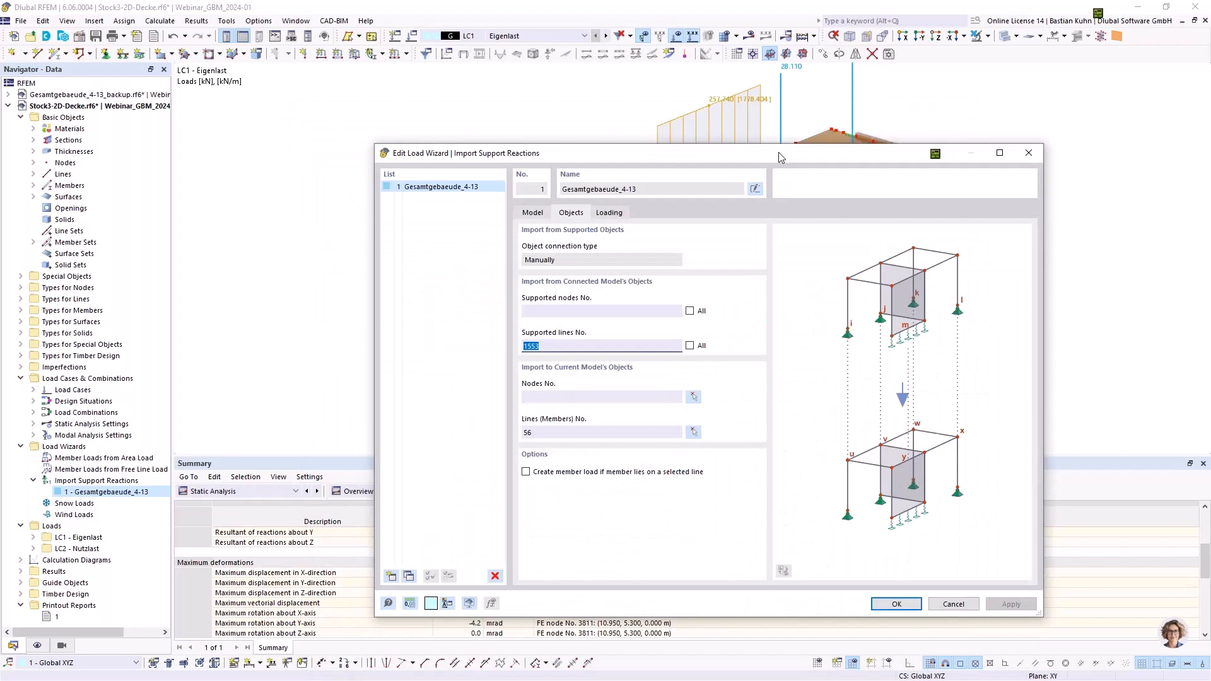
left_click(538, 431)
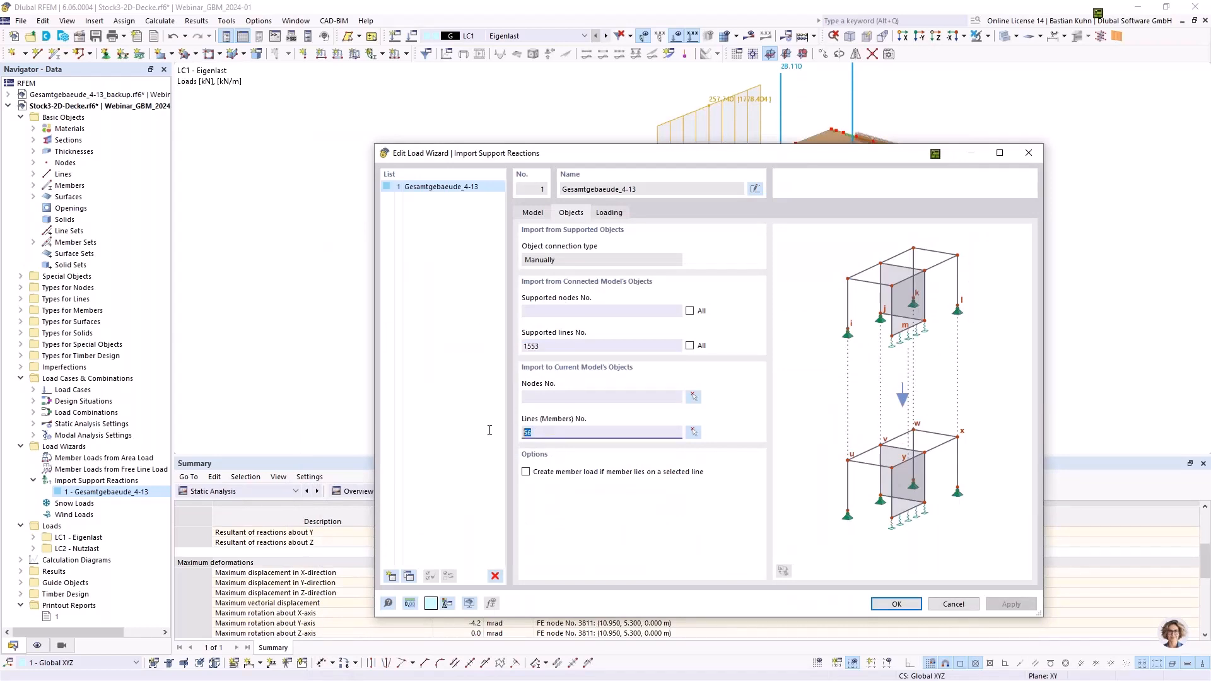
left_click(609, 213)
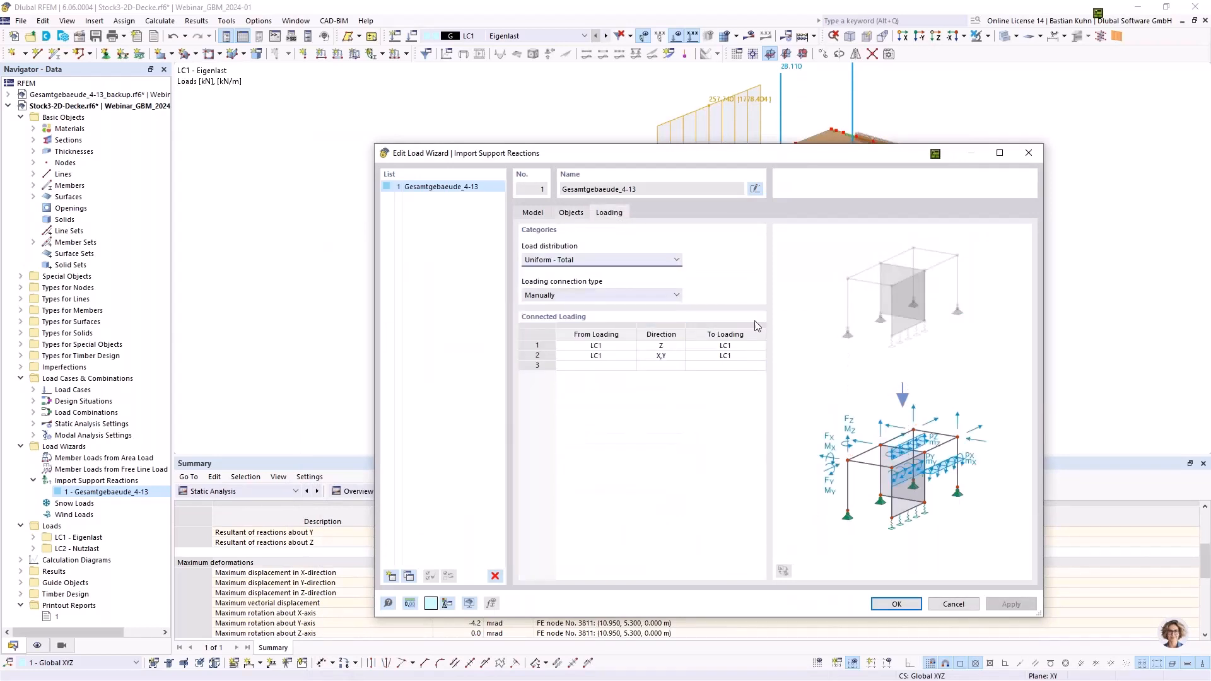
left_click(952, 605)
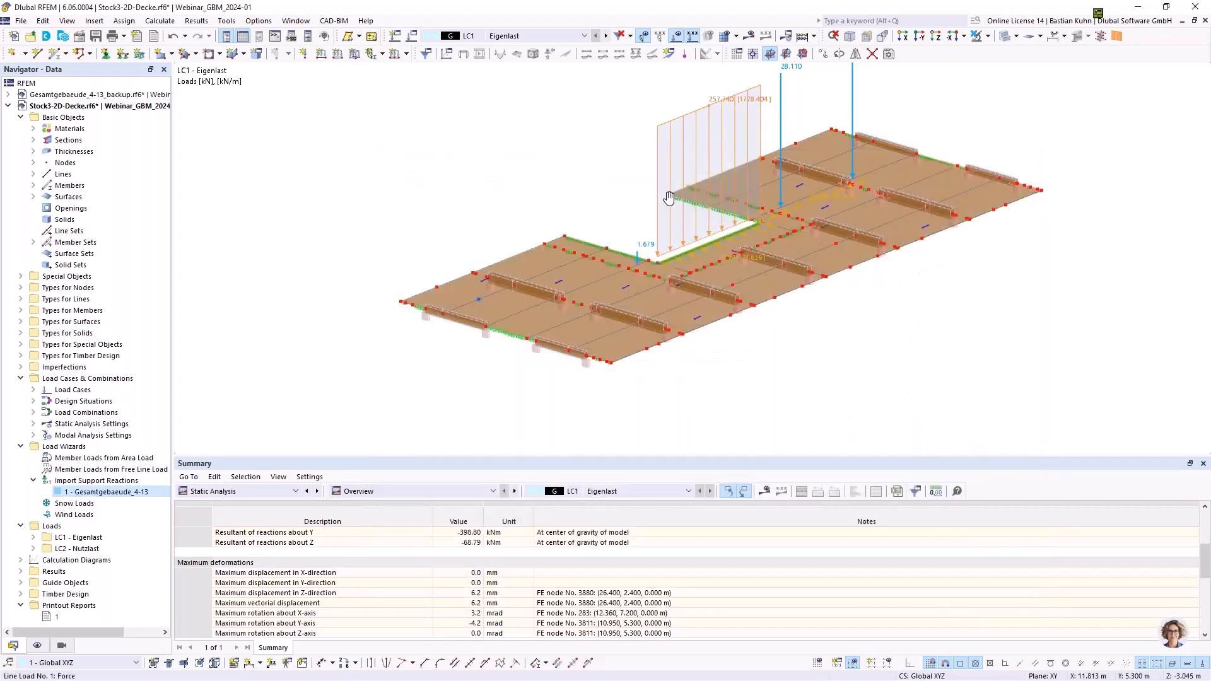
middle_click_drag(820, 208, 725, 247, "ctrl")
scroll(726, 247, "up", 1)
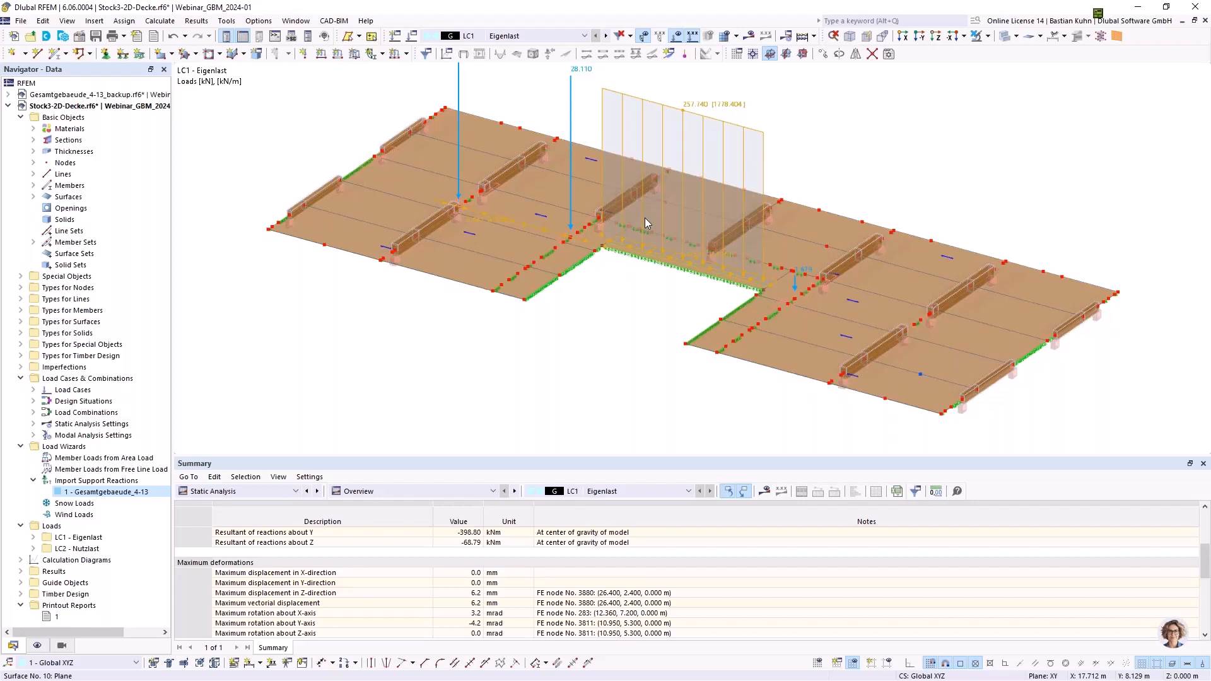
scroll(645, 221, "up", 5)
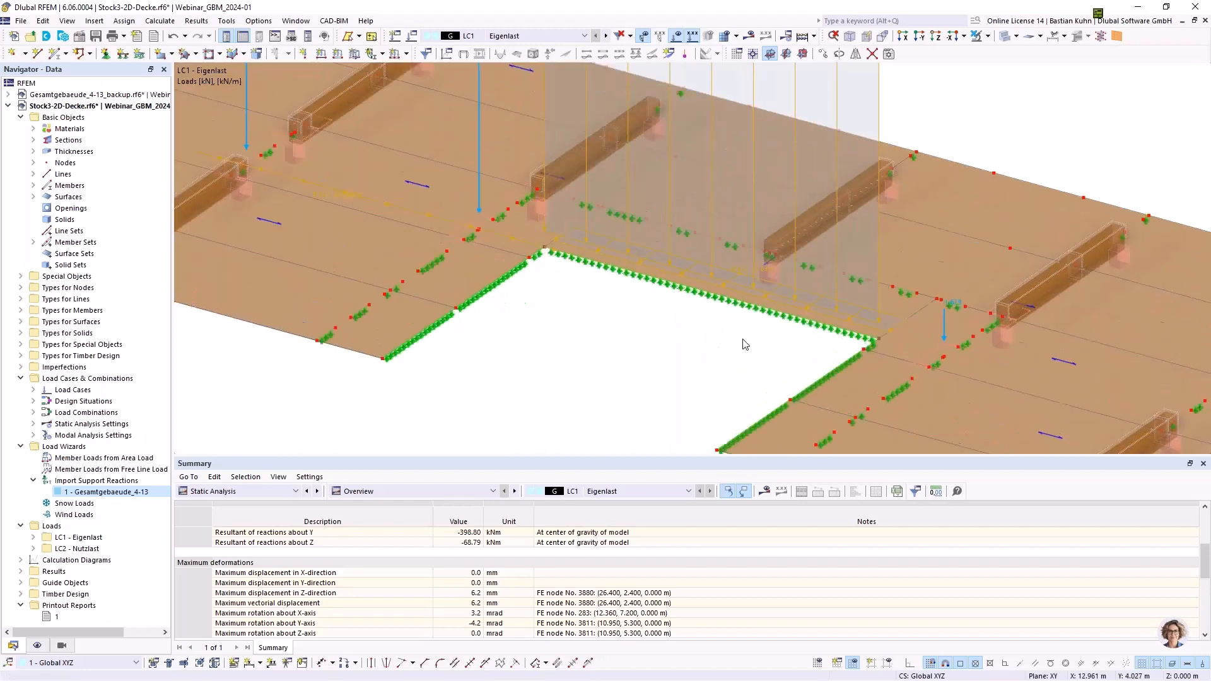
right_click(742, 342)
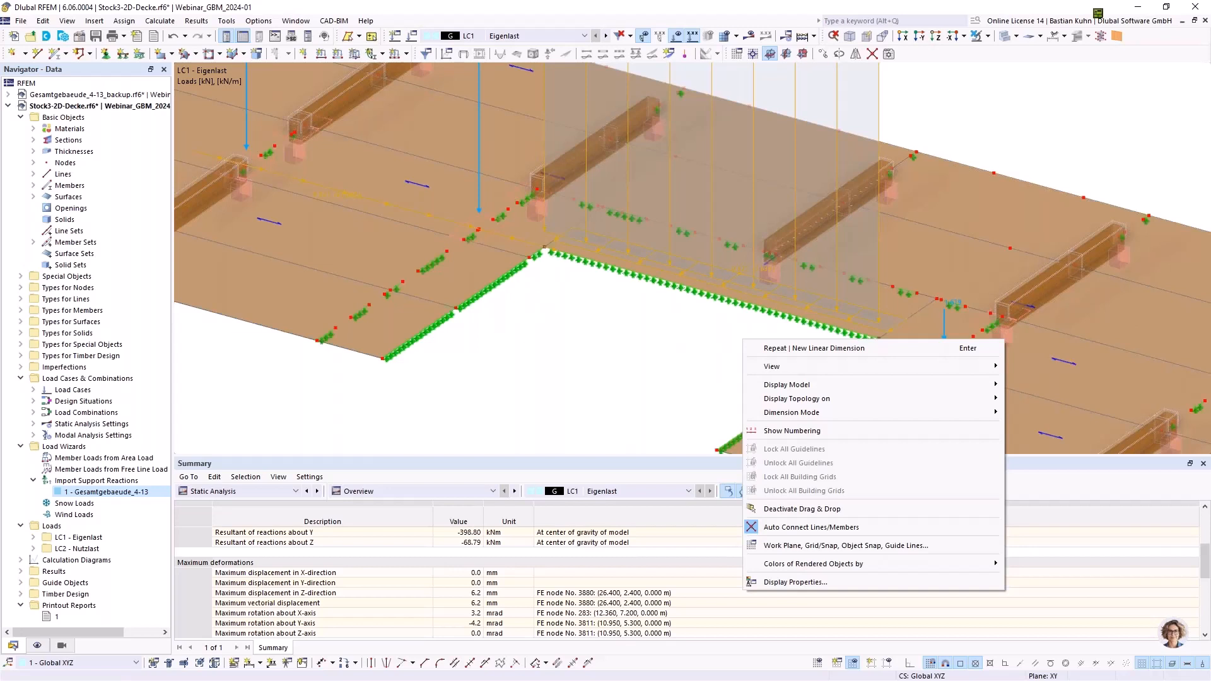
key("Escape")
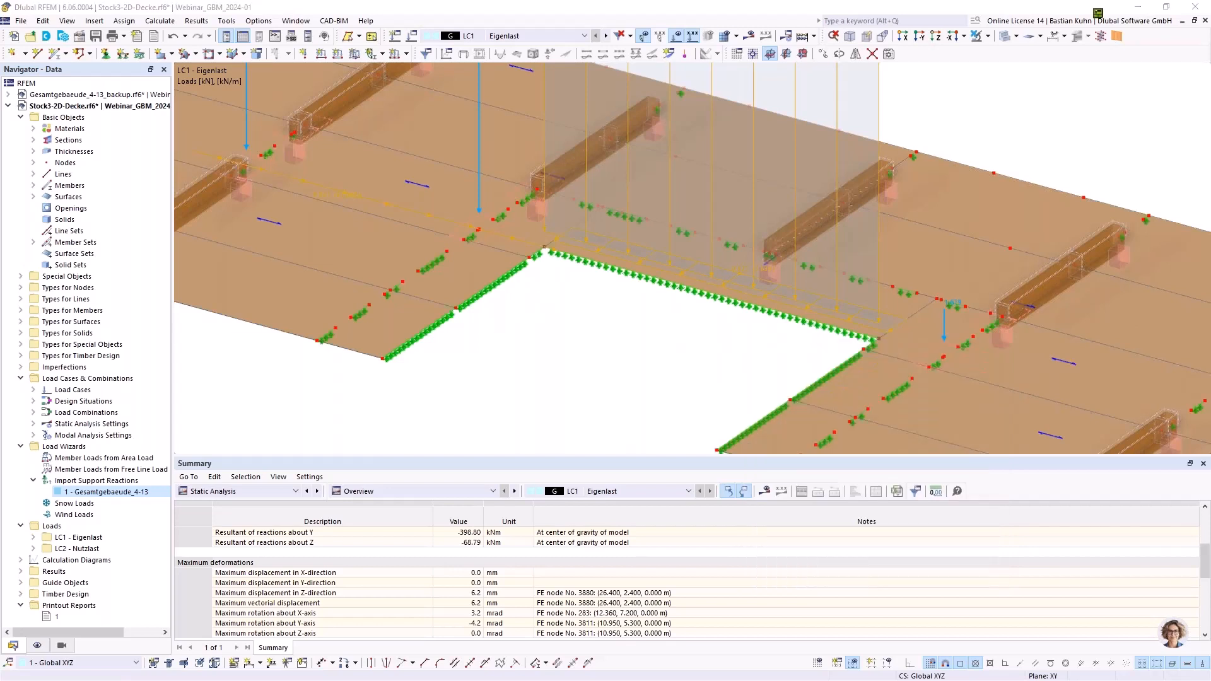
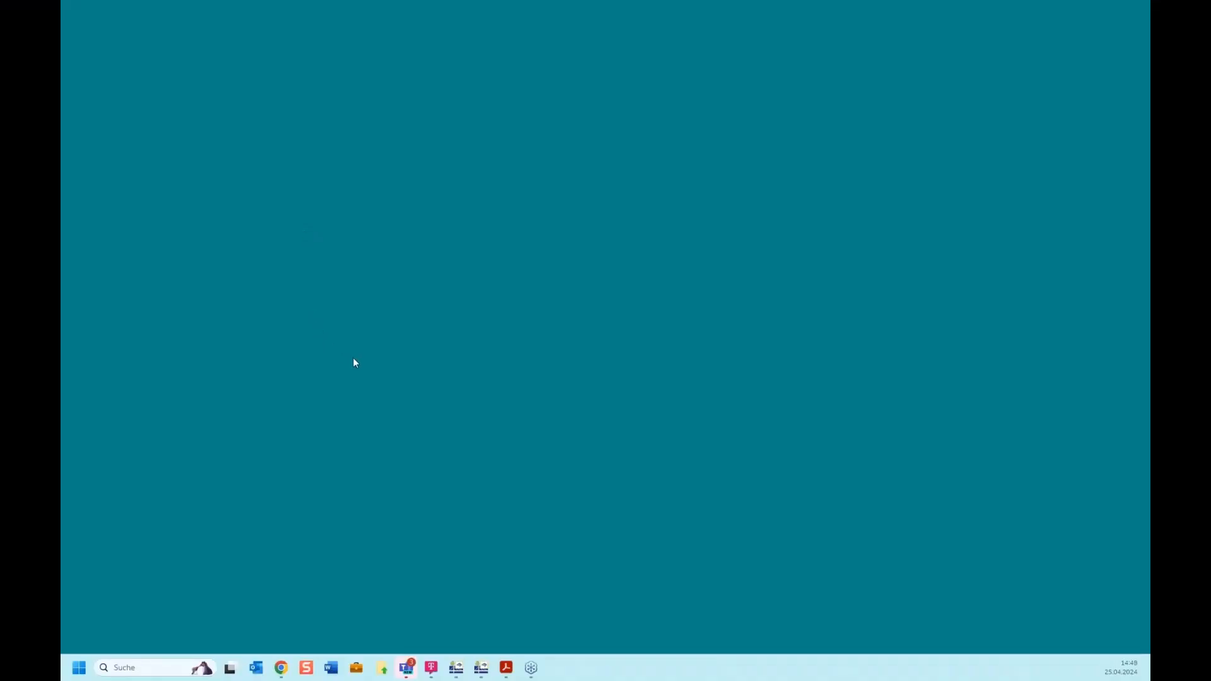
Step: Switch to the PDF presentation in Acrobat and advance to page 6 about the Free Online Services
left_click(511, 664)
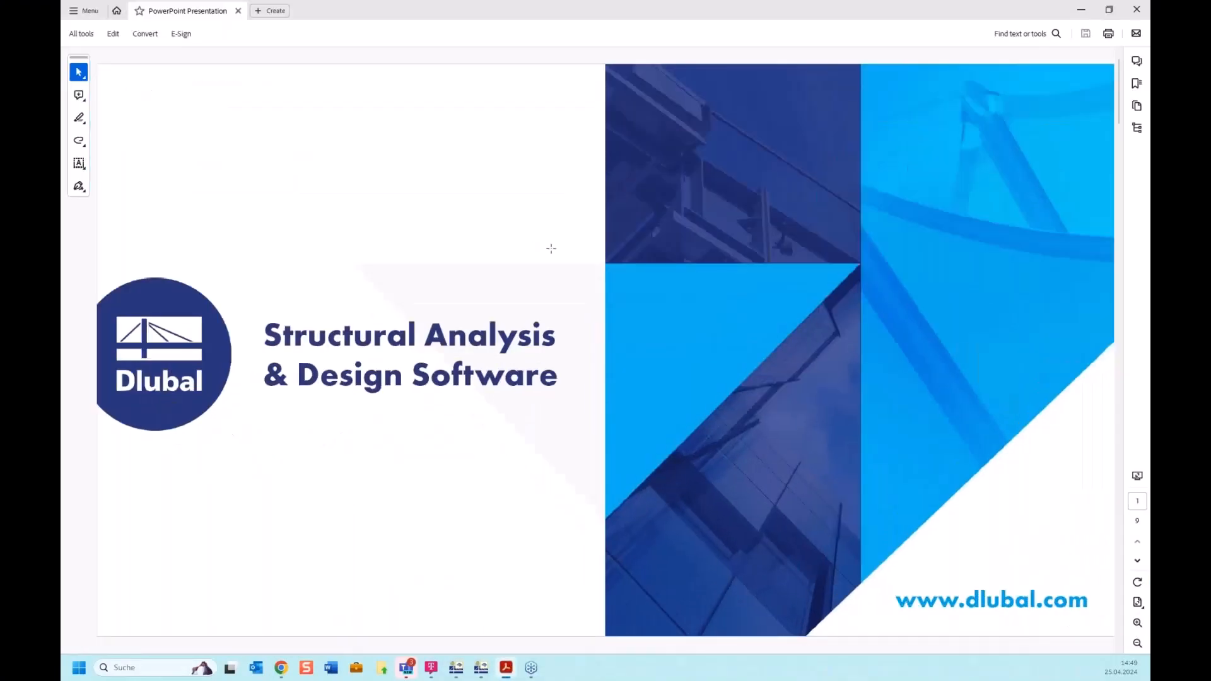
scroll(551, 248, "down", 5)
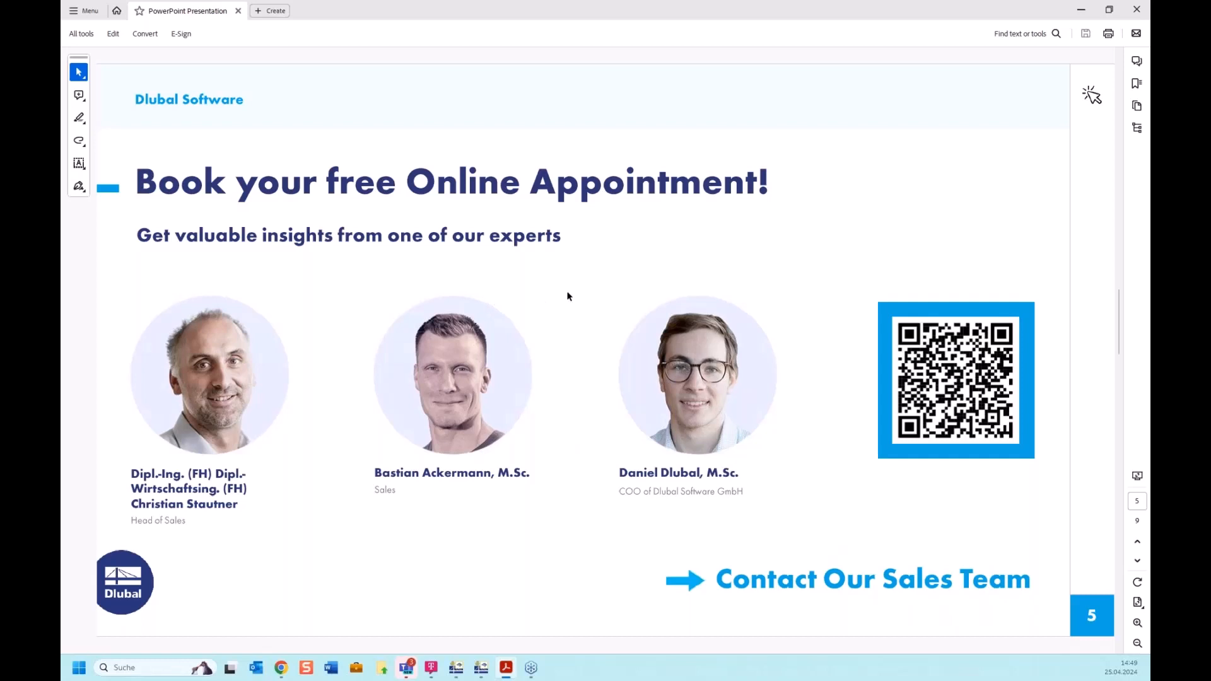
scroll(567, 296, "down", 1)
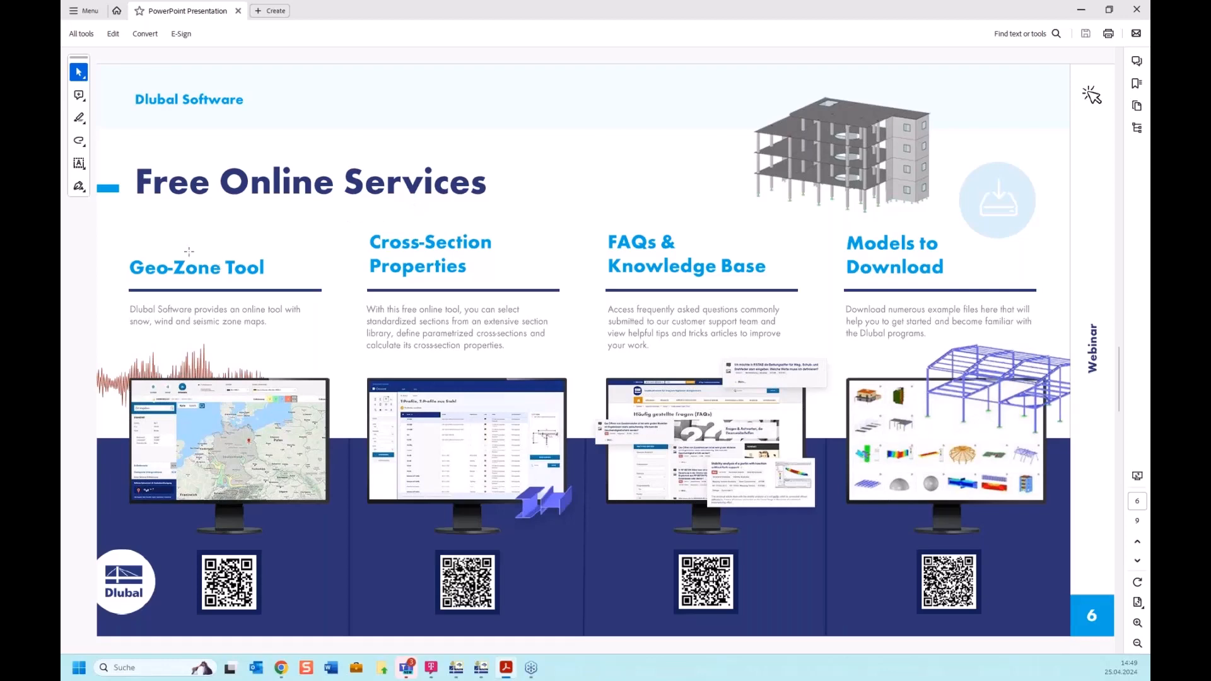
Step: Switch to the Dlubal website in Chrome, look through its product categories, and log in to the account with the prefilled credentials
left_click(282, 669)
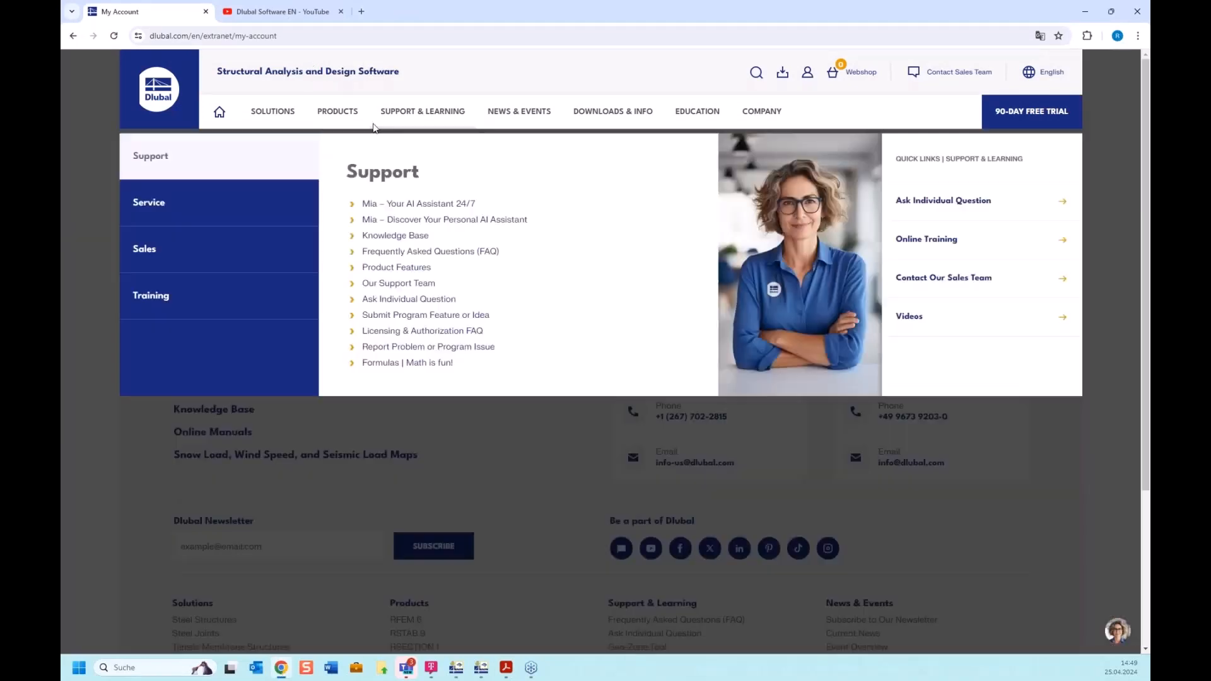
mouse_move(350, 120)
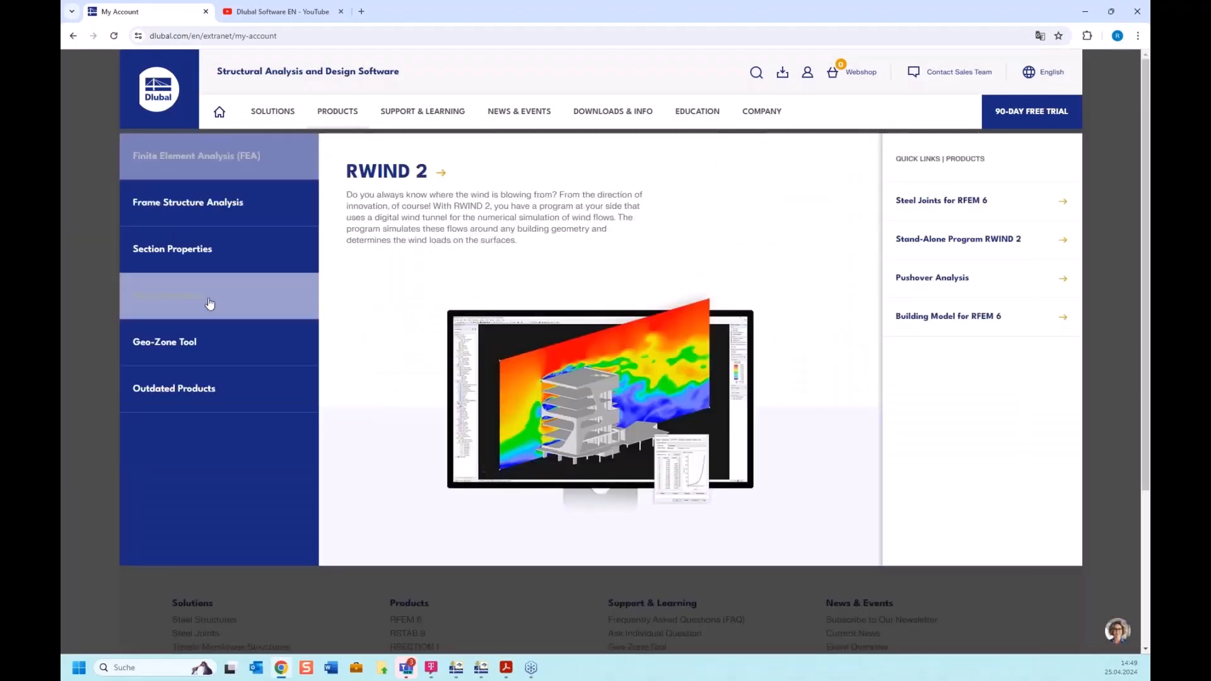
mouse_move(198, 346)
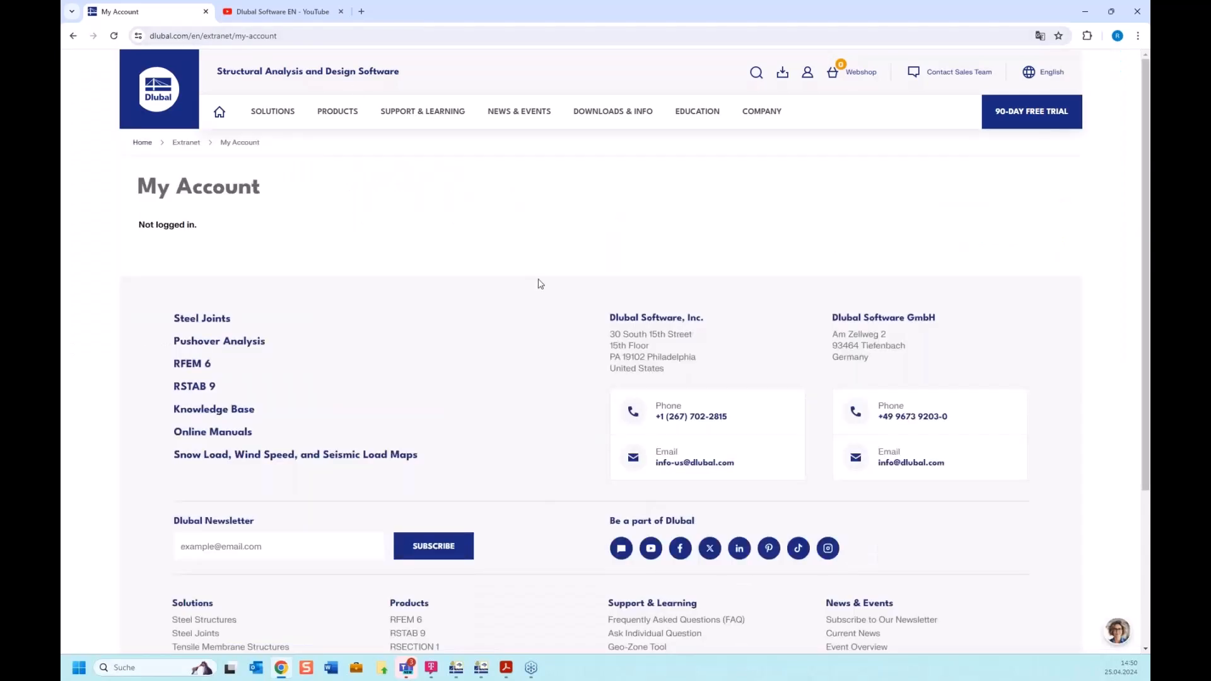
mouse_move(807, 77)
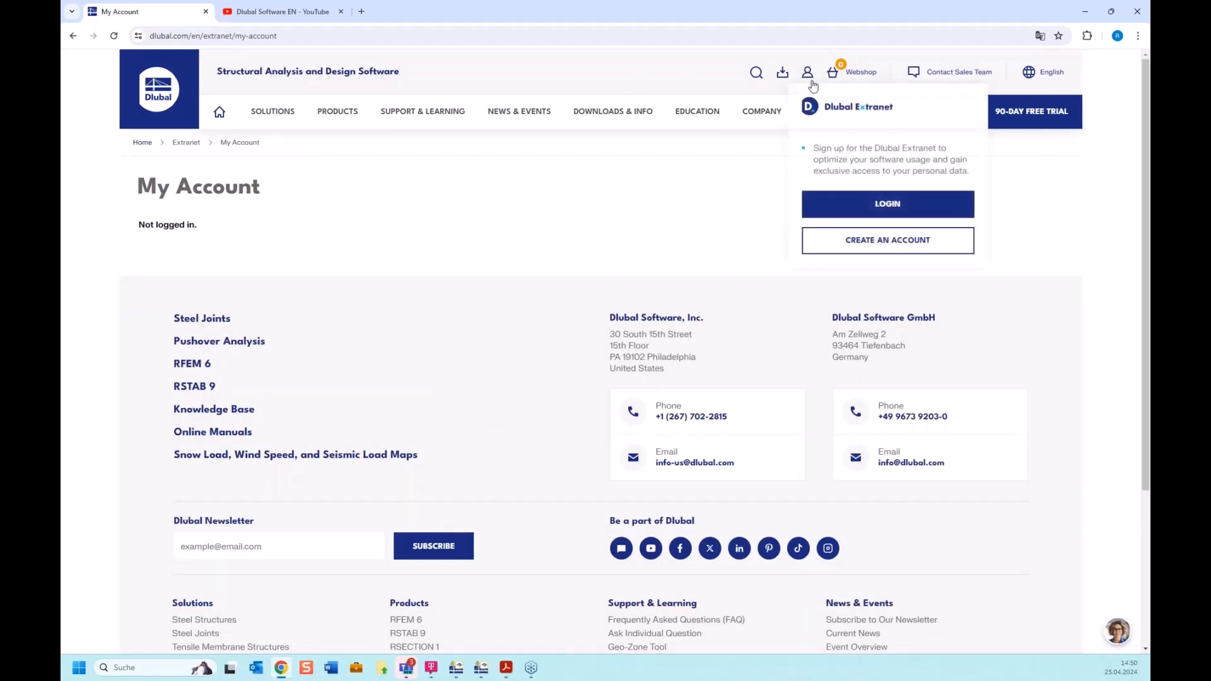
left_click(887, 204)
left_click(596, 383)
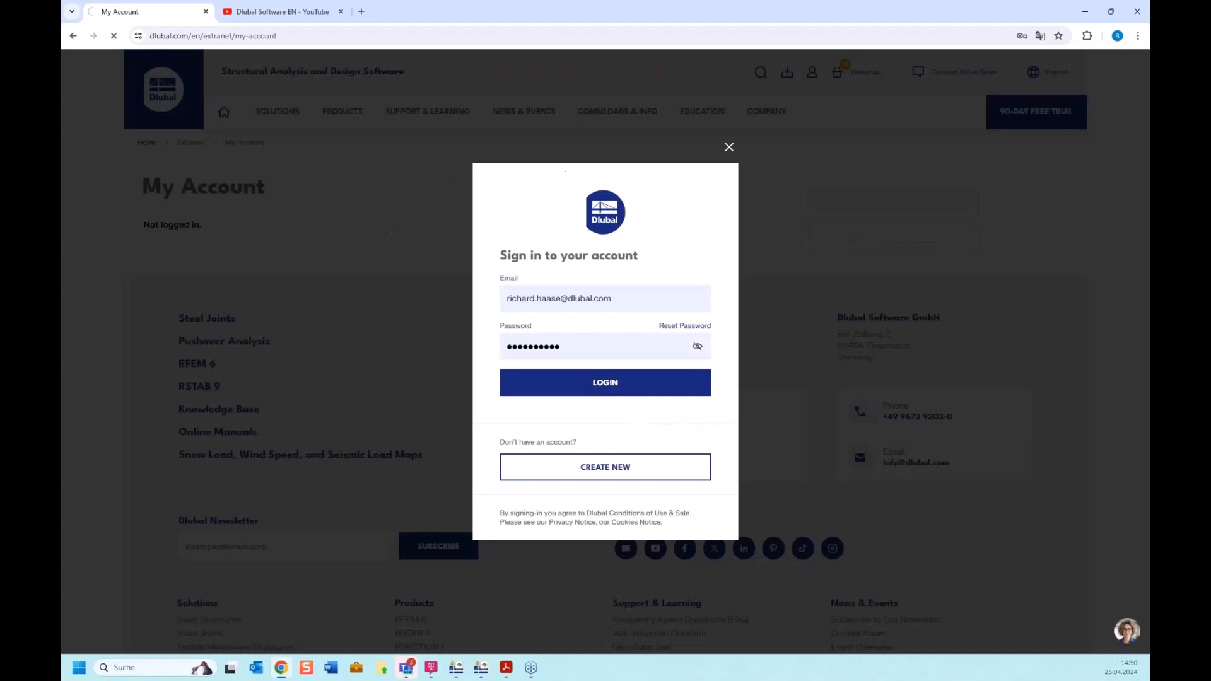
left_click(635, 387)
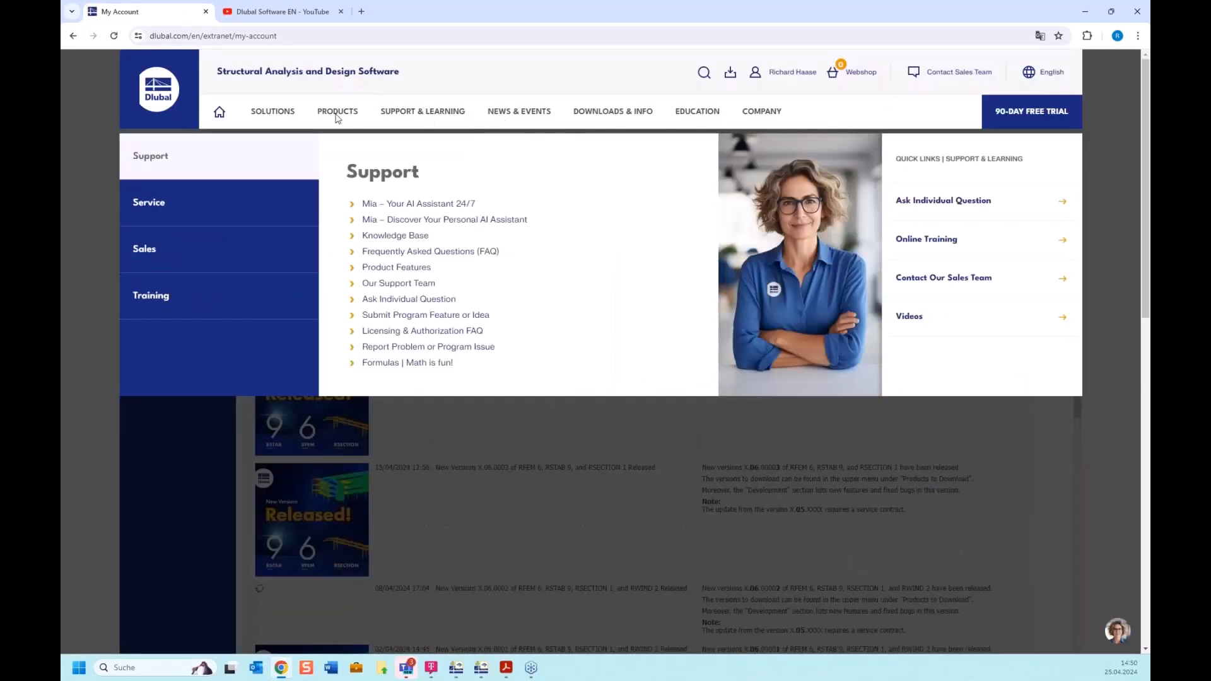
Step: Open the Geo-Zone Tool from the website's products and search for london as the location
mouse_move(337, 116)
mouse_move(219, 358)
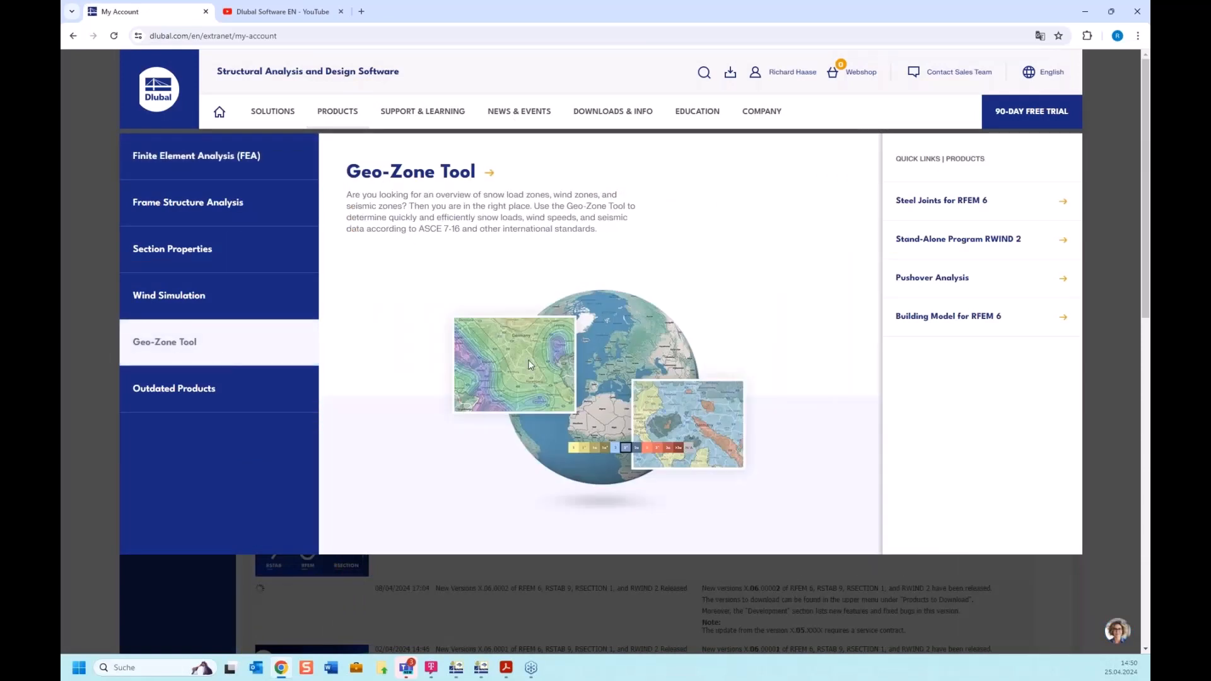
left_click(489, 176)
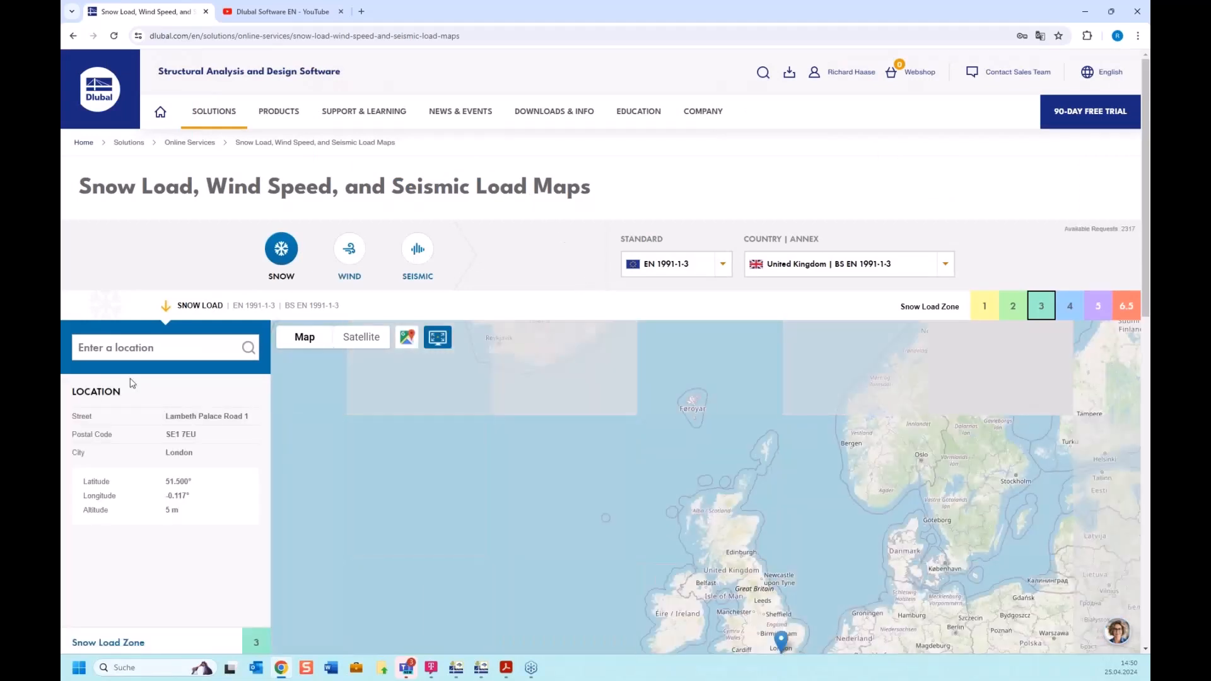
left_click(148, 349)
type("london")
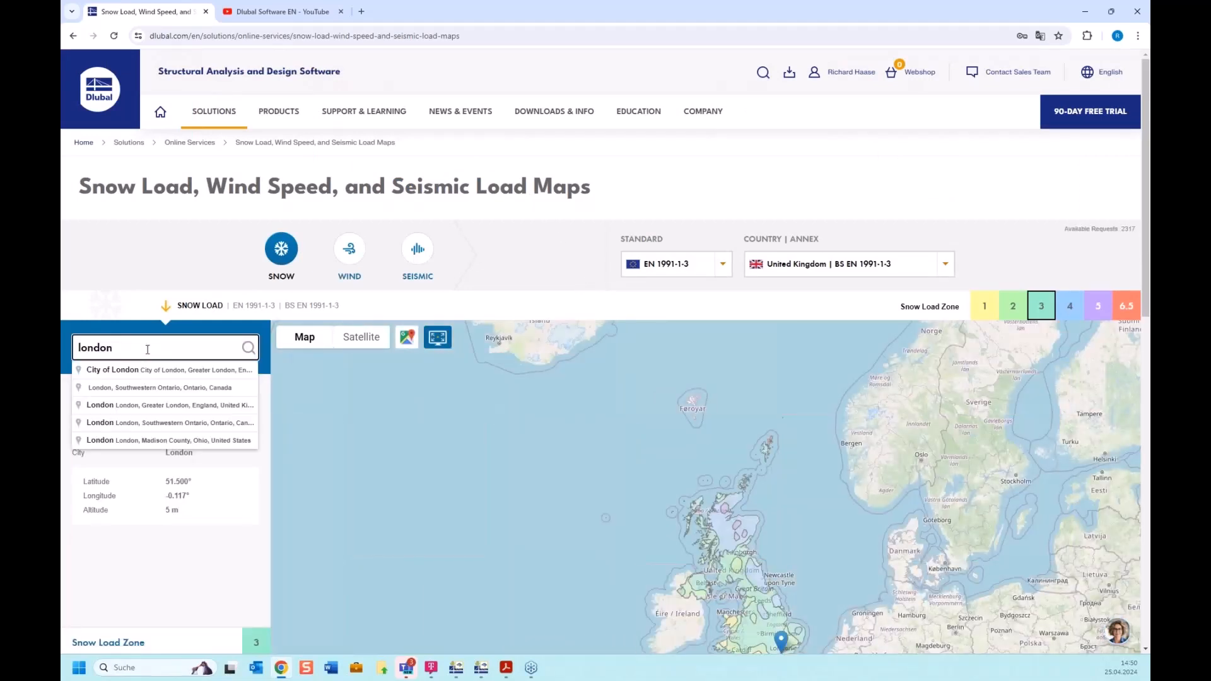
key("Return")
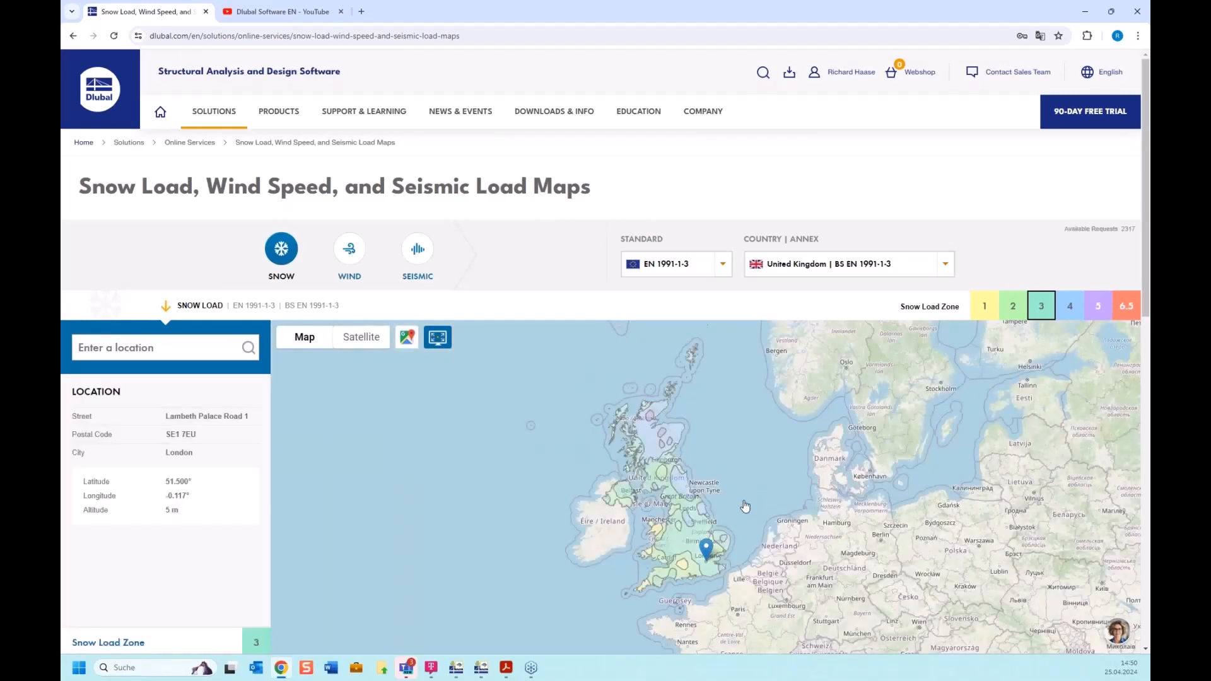
Step: Examine the snow load zone and characteristic snow load for London, and switch the map to wind load
left_click_drag(745, 506, 639, 379)
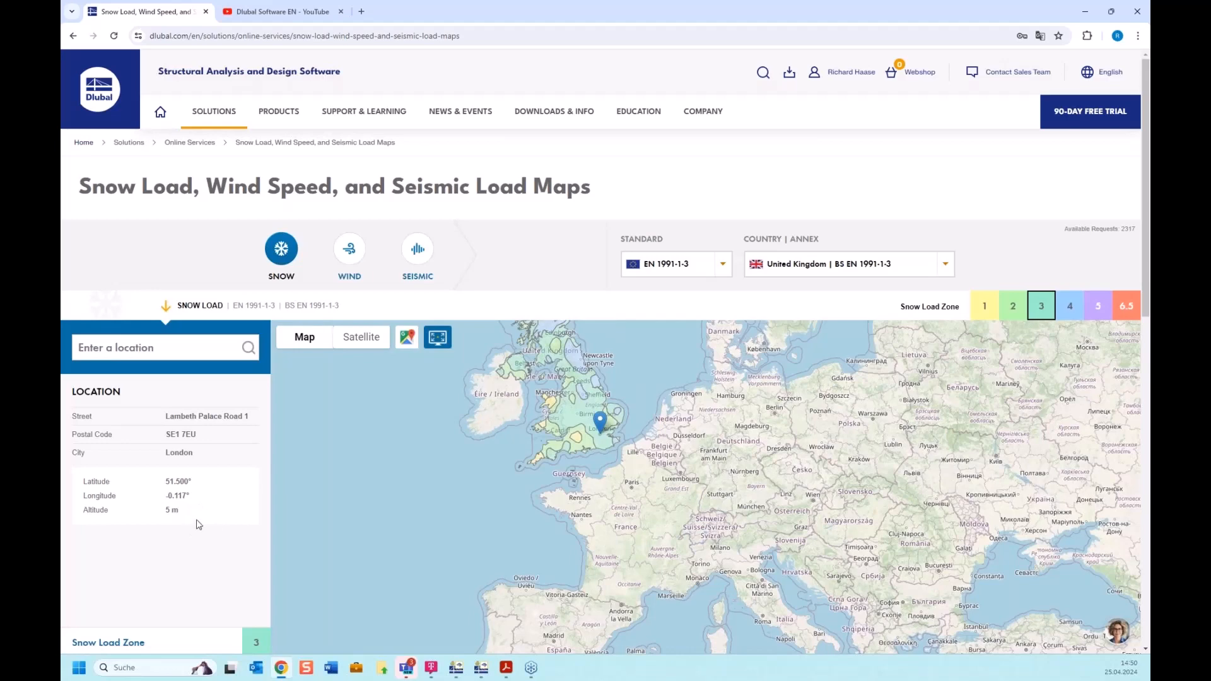
scroll(196, 524, "down", 1)
scroll(196, 525, "down", 3)
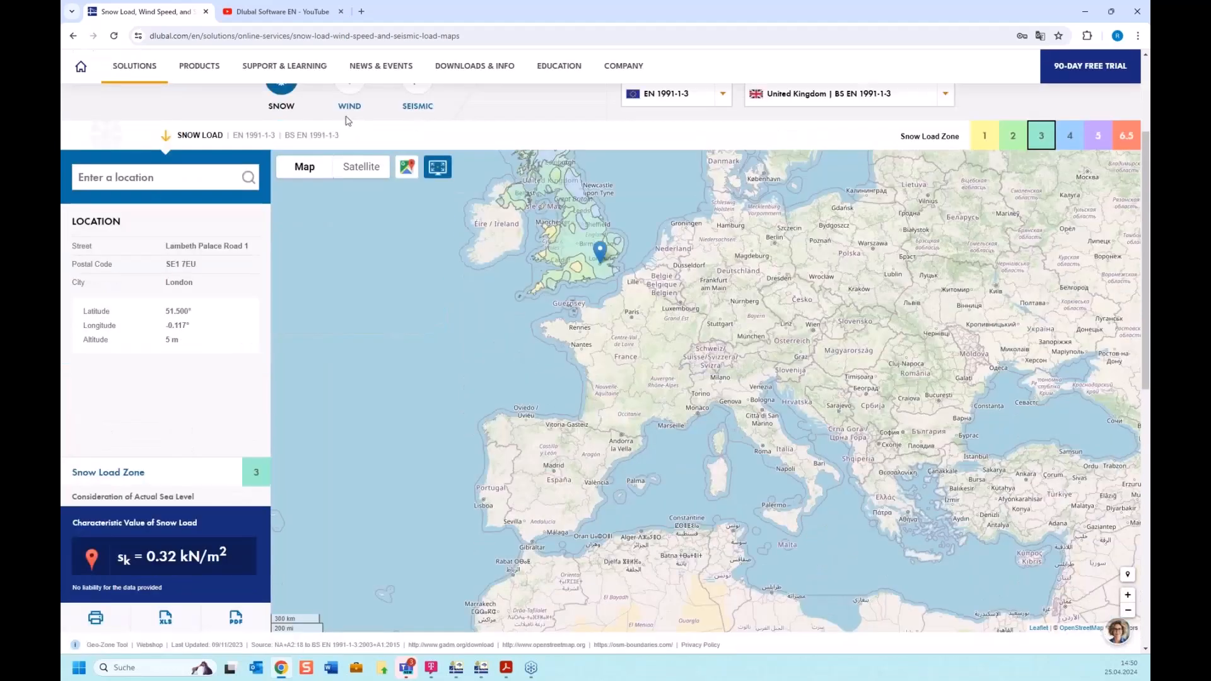
left_click(344, 95)
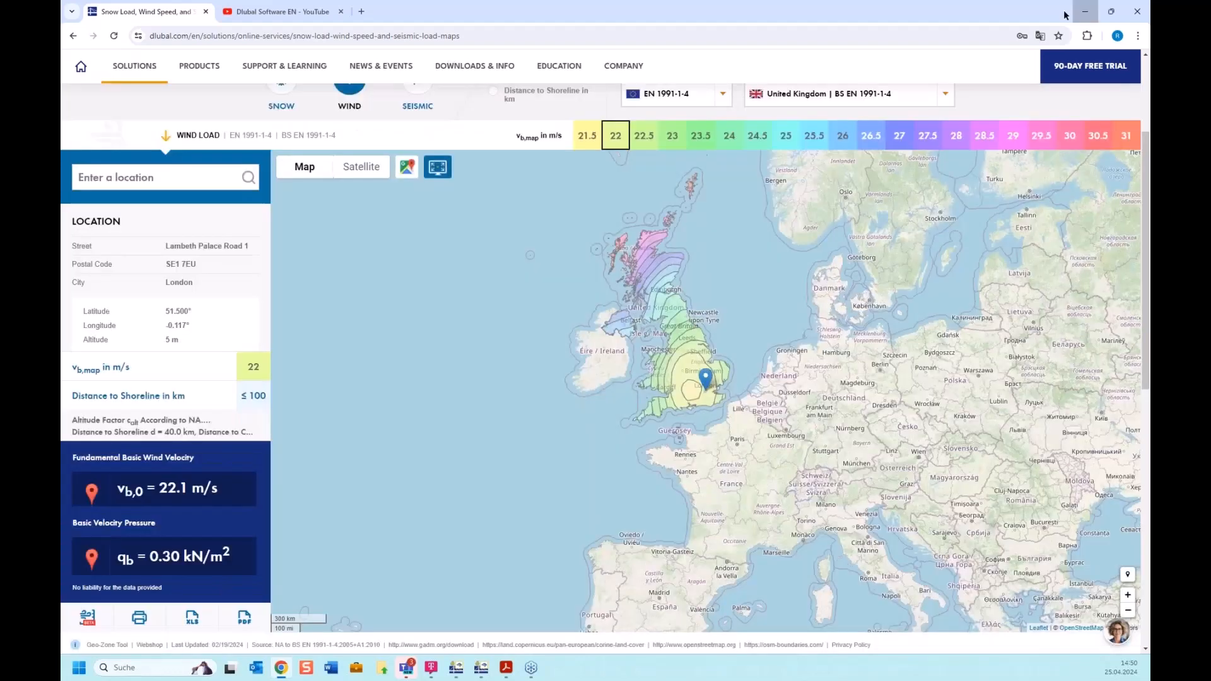
Step: Advance the PDF presentation to page 7, and return to the Dlubal website in Chrome to open its Webinars page
left_click(1070, 13)
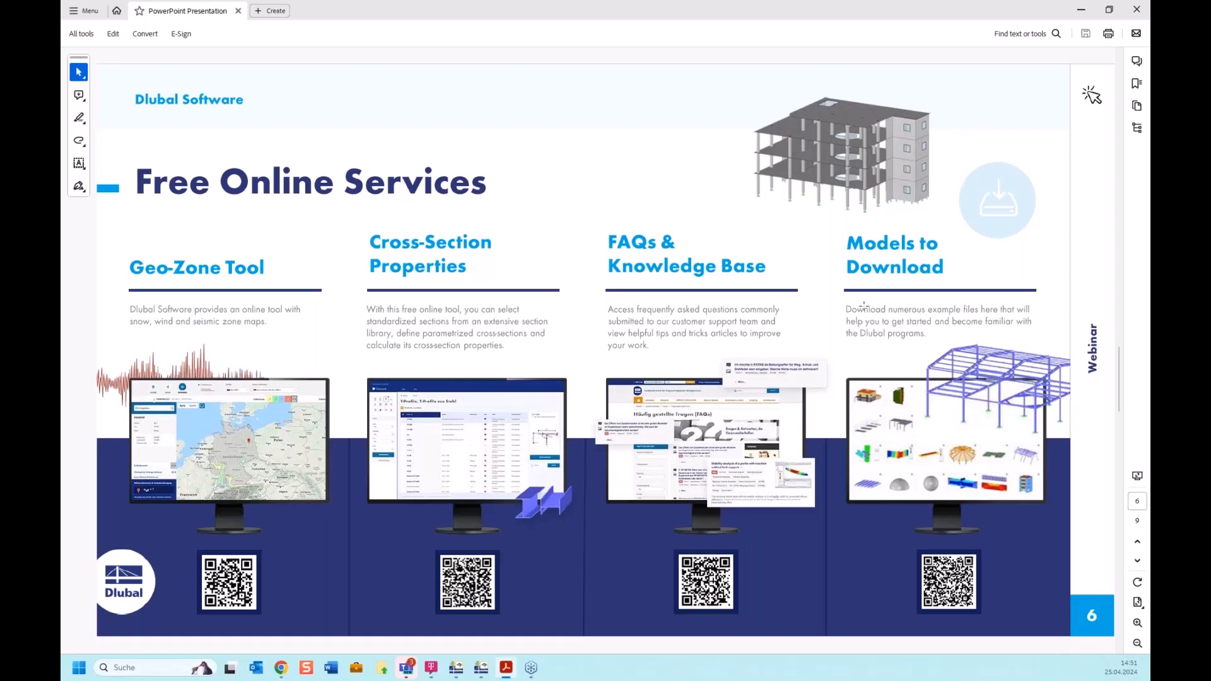
scroll(863, 309, "down", 1)
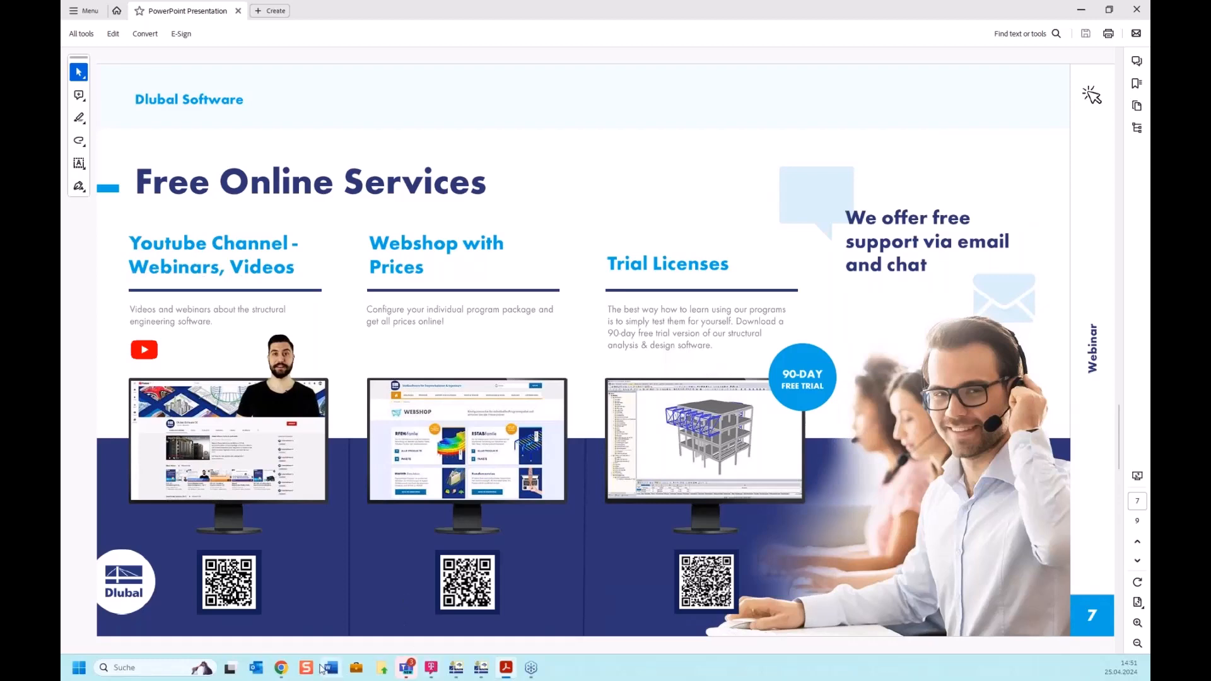
left_click(288, 674)
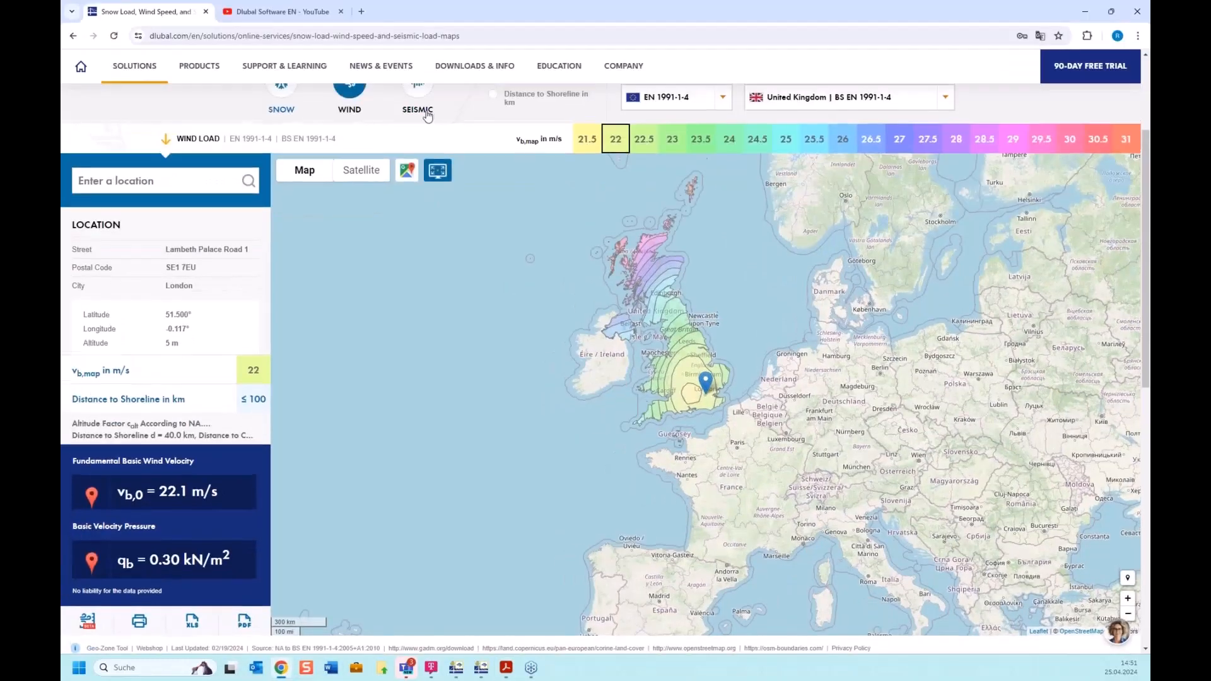
left_click(449, 113)
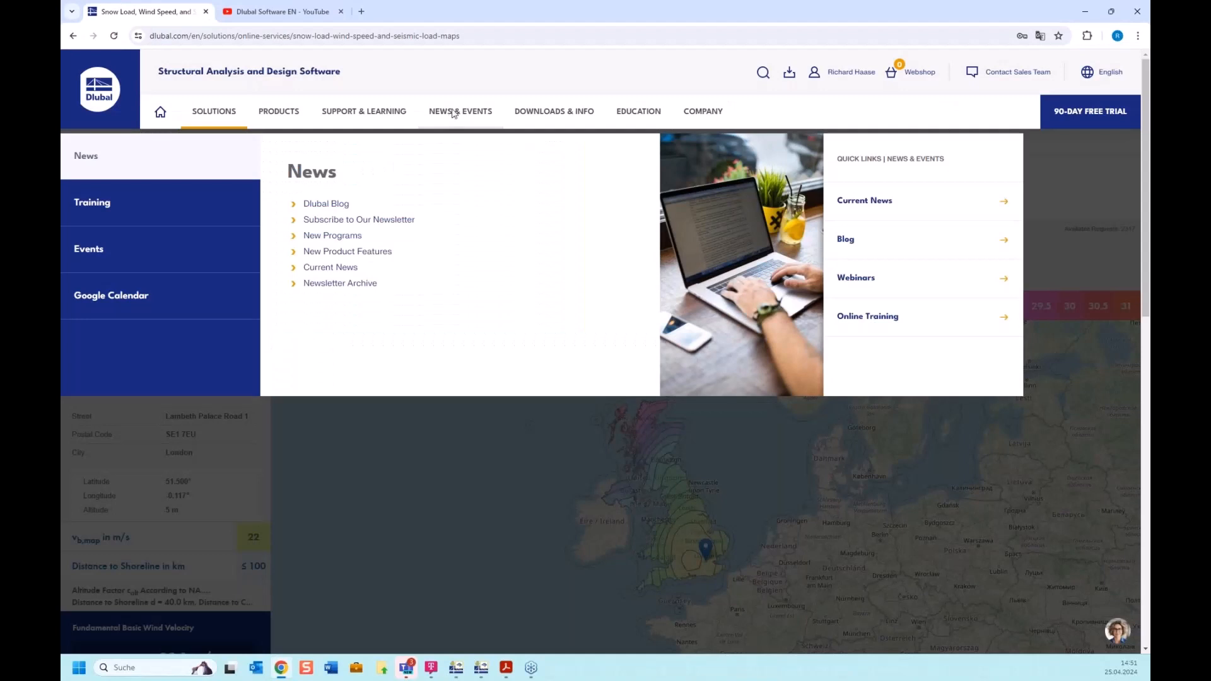
mouse_move(113, 262)
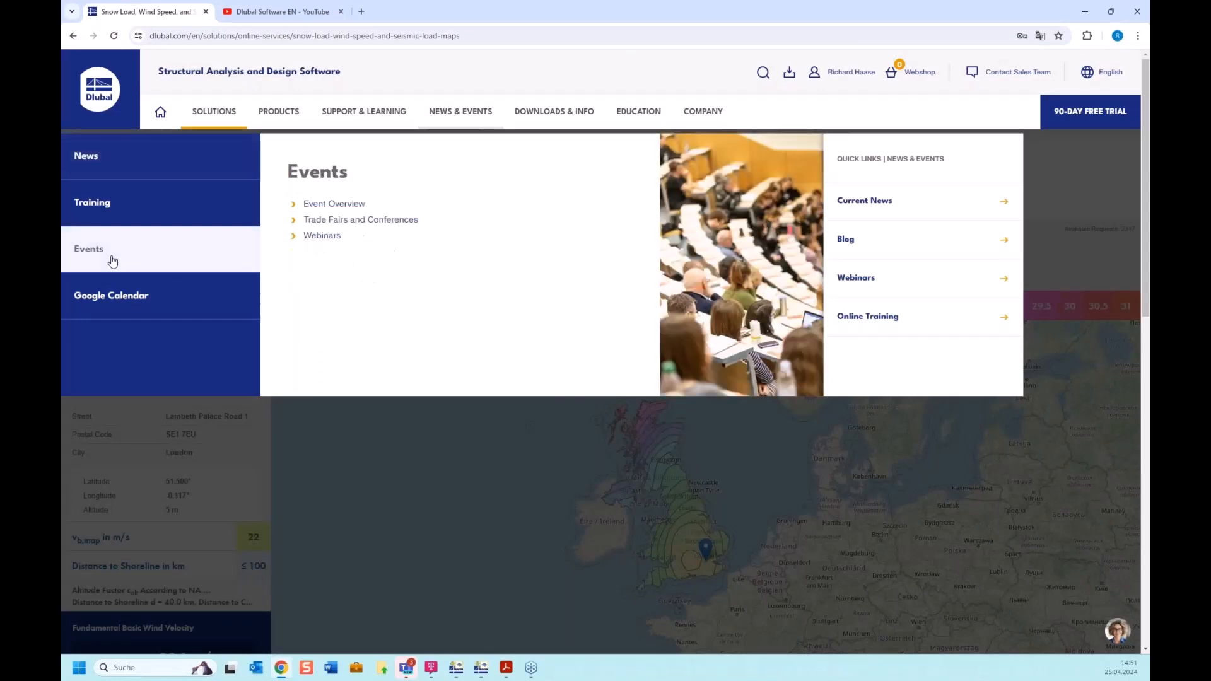
left_click(323, 236)
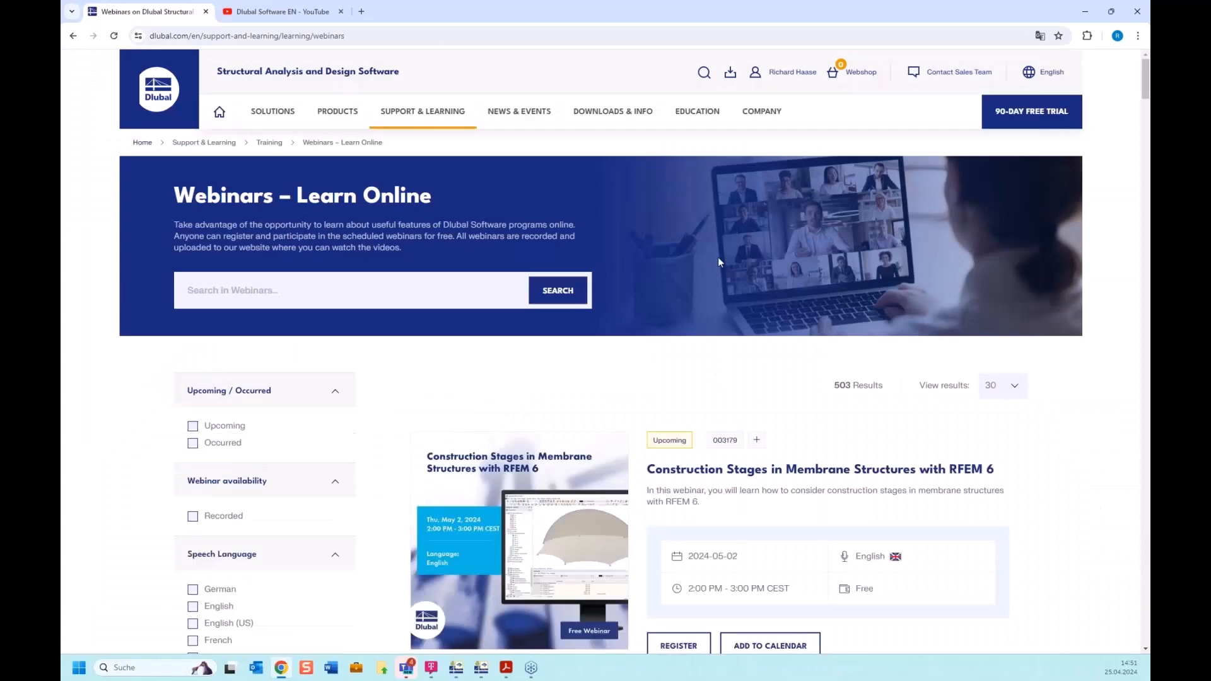
Step: Look through the list of upcoming and past webinars on the Dlubal website
scroll(718, 256, "down", 13)
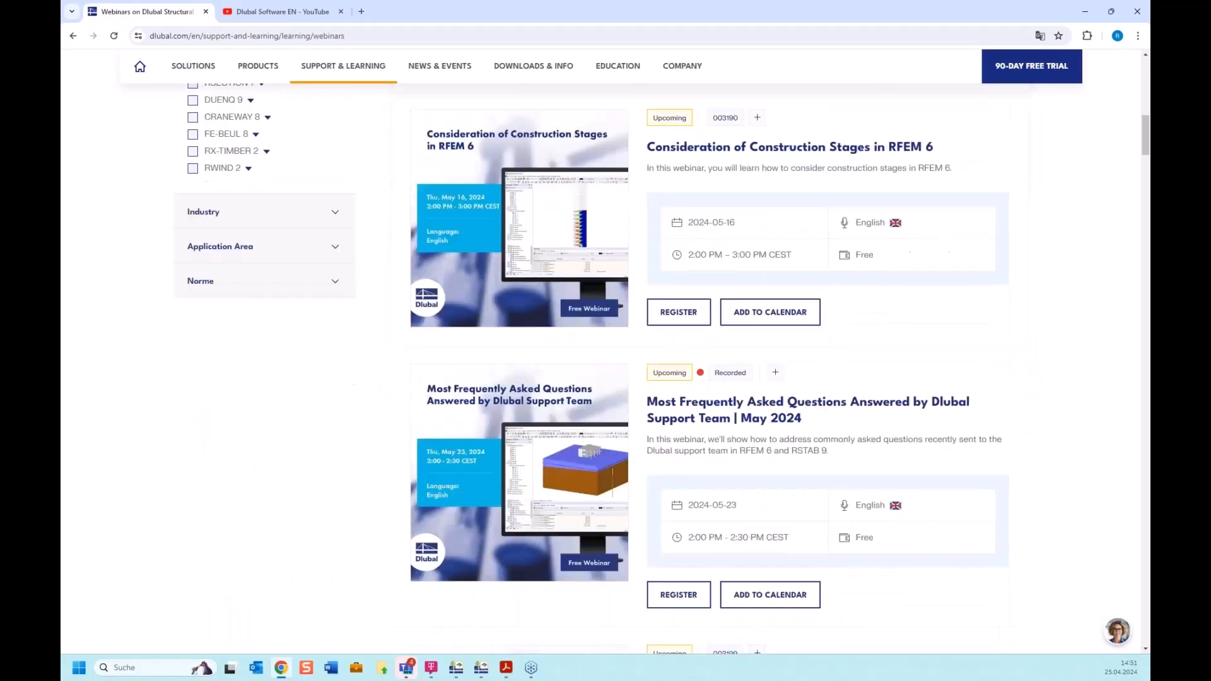
scroll(718, 256, "down", 10)
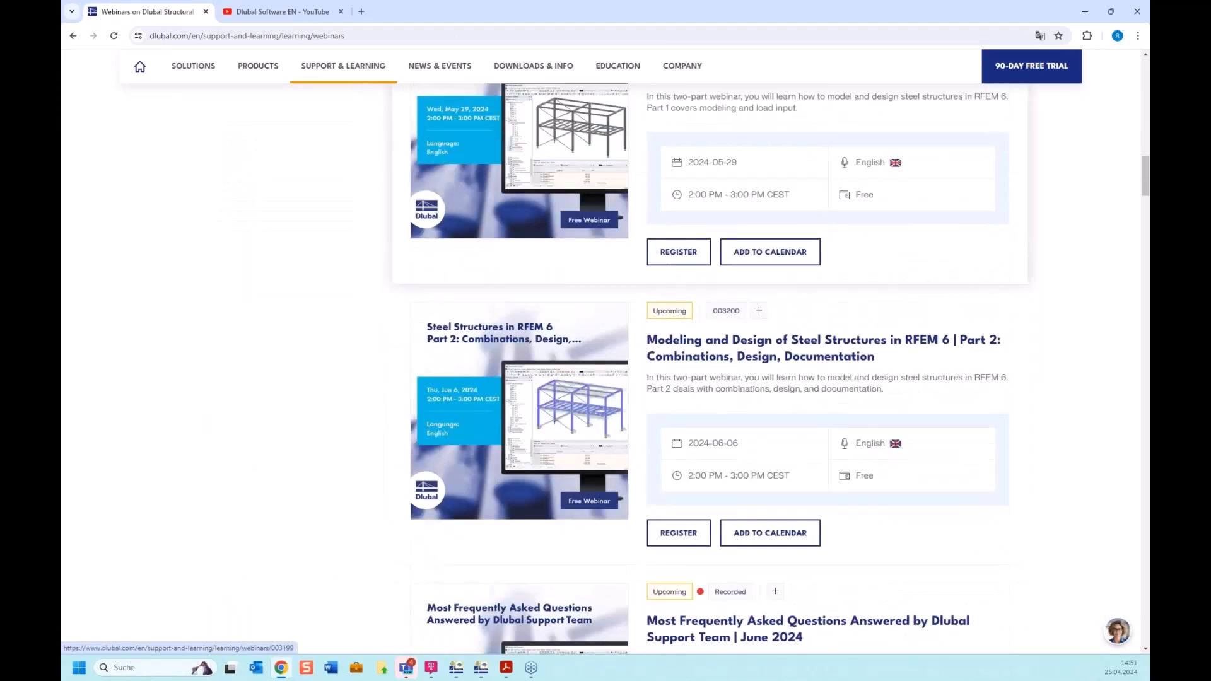
scroll(719, 263, "down", 8)
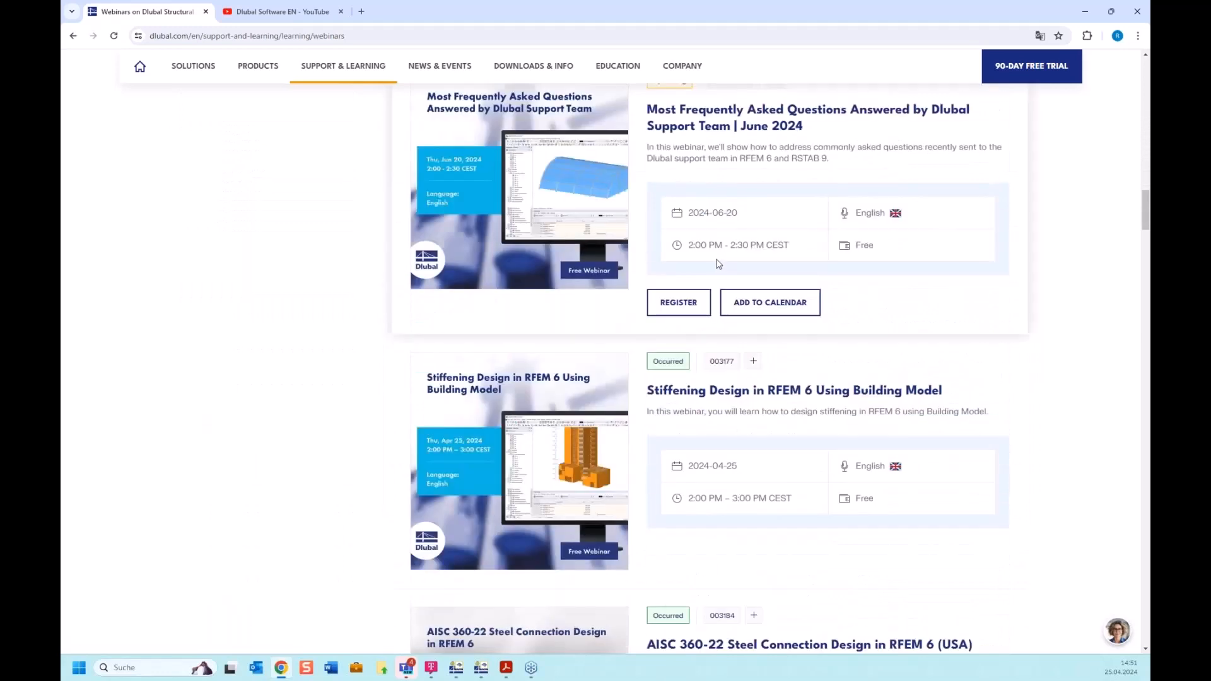
scroll(718, 263, "down", 9)
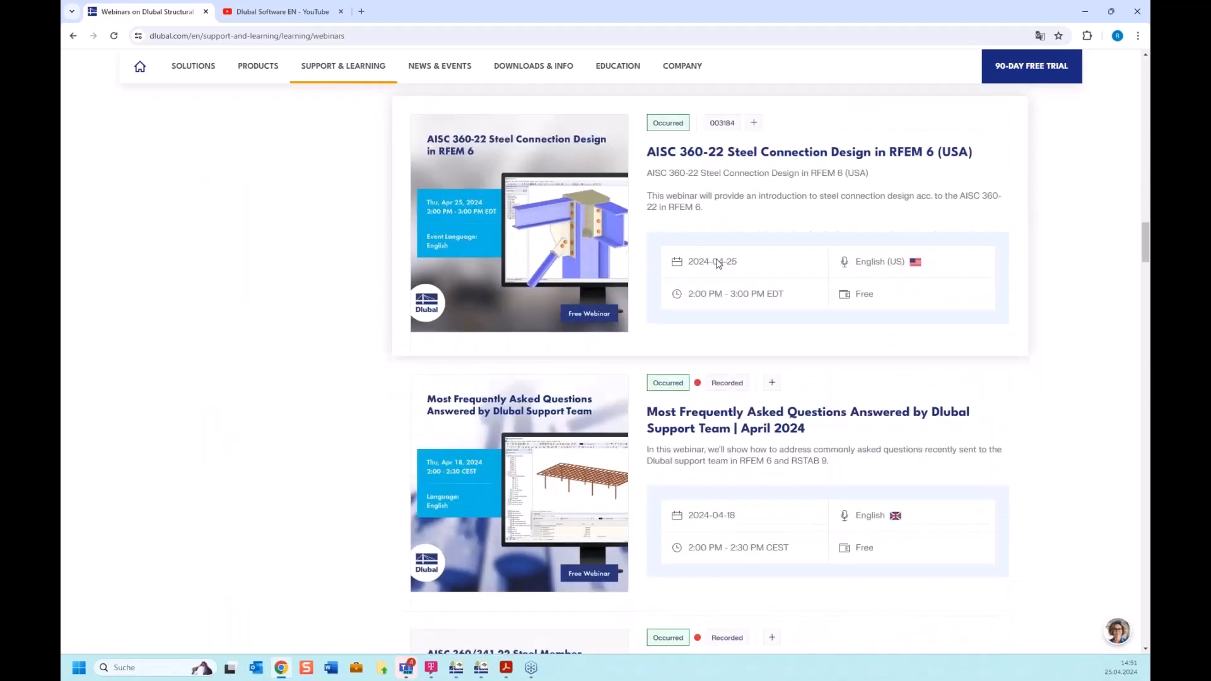
scroll(718, 264, "down", 9)
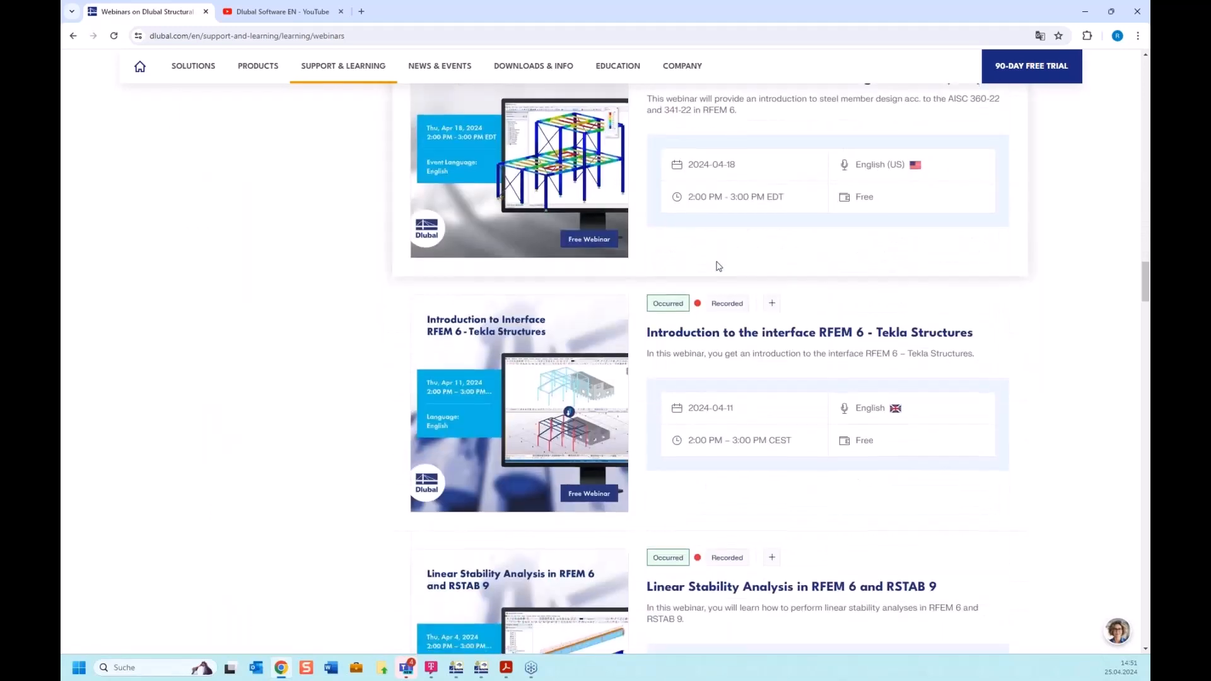
scroll(749, 269, "down", 7)
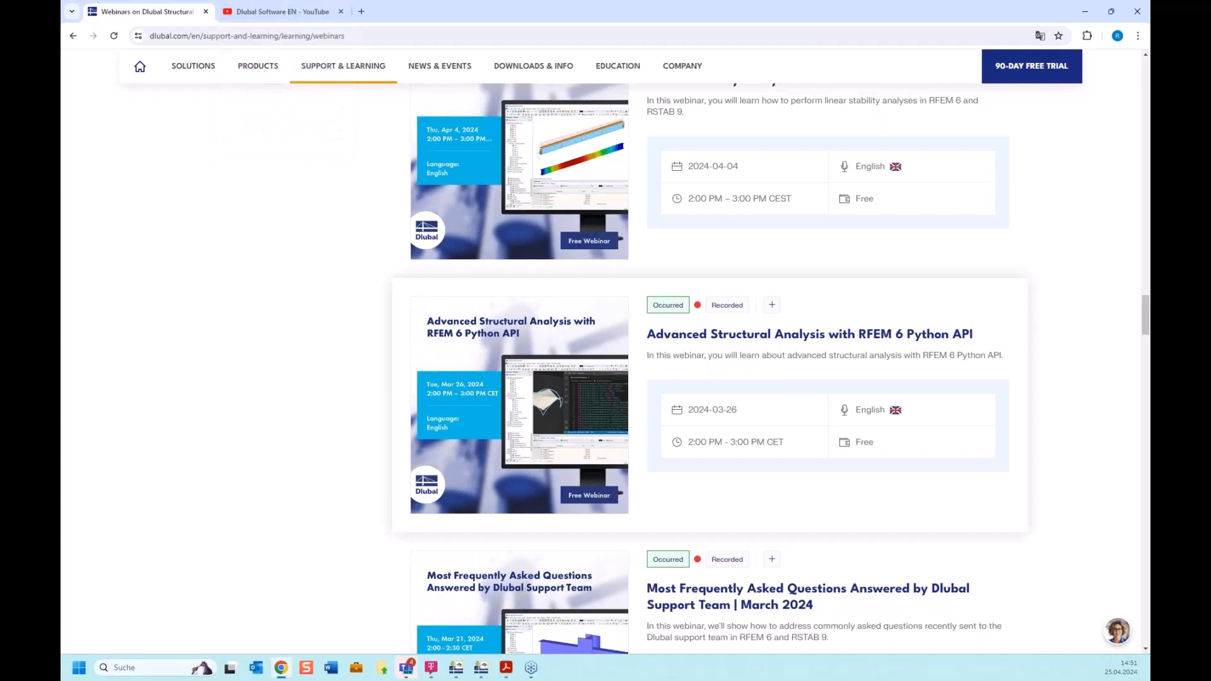
Step: Switch to the Dlubal Software EN YouTube channel and look over its newest videos
left_click(276, 12)
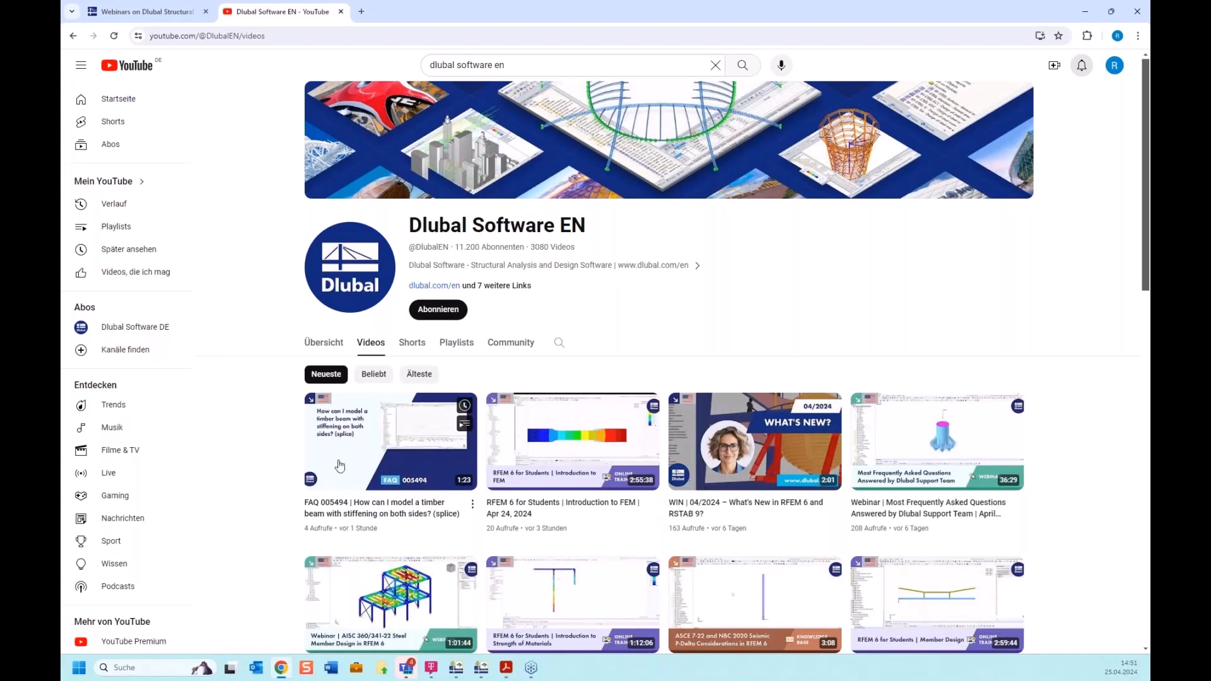
scroll(738, 443, "down", 1)
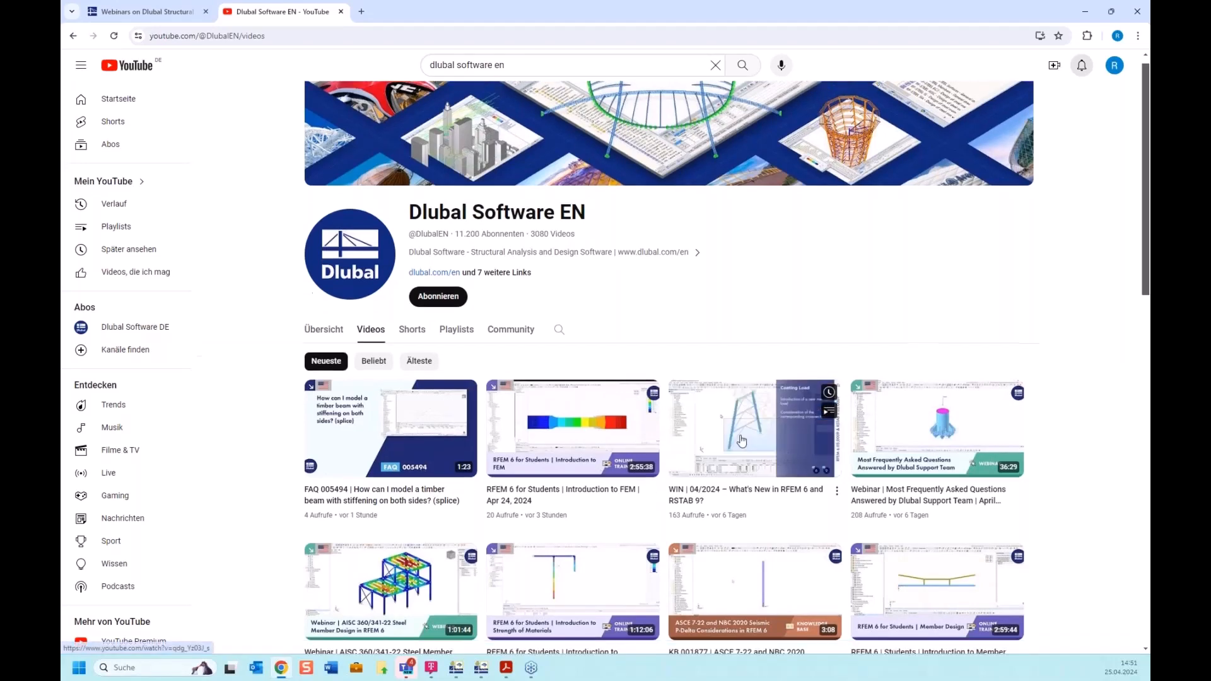
scroll(741, 441, "down", 1)
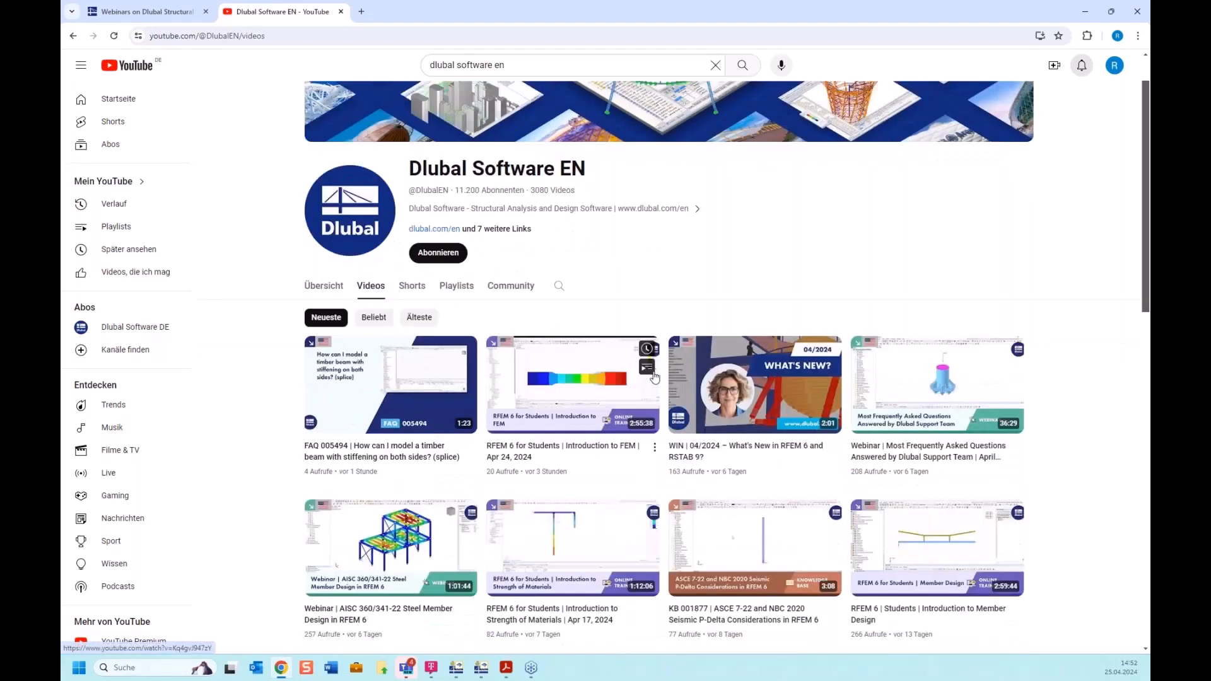
Step: Return to the PDF presentation in Acrobat and advance to its closing page 9
left_click(508, 673)
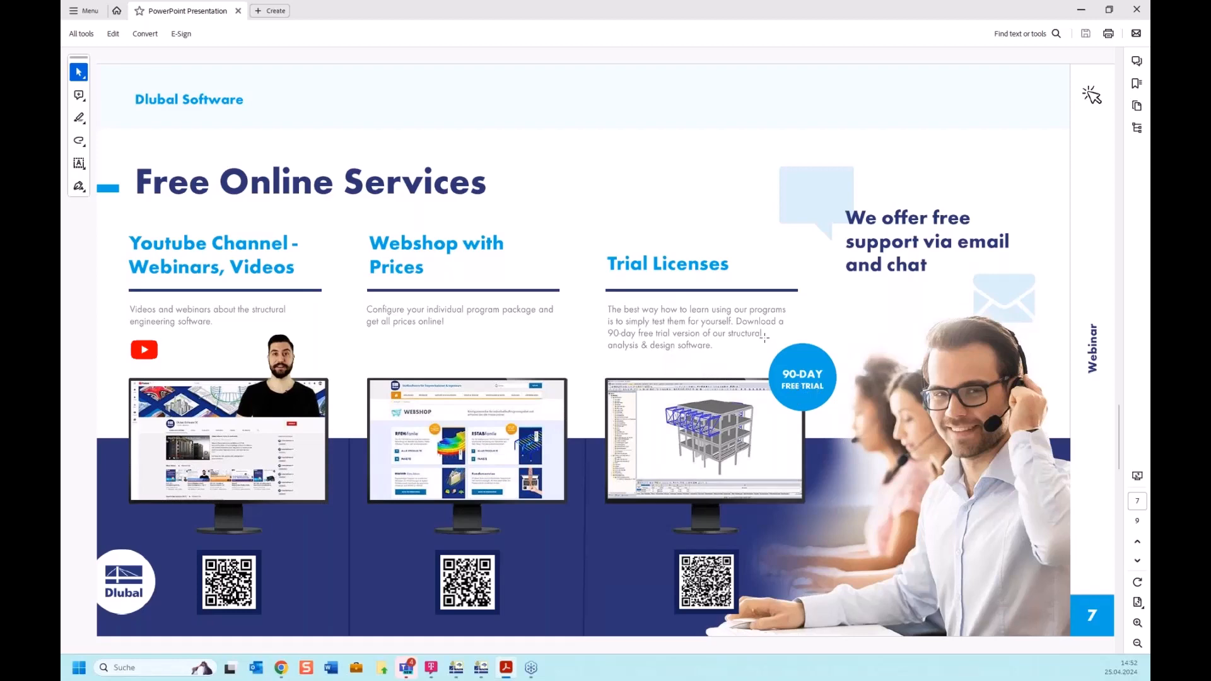
key("Page_Down")
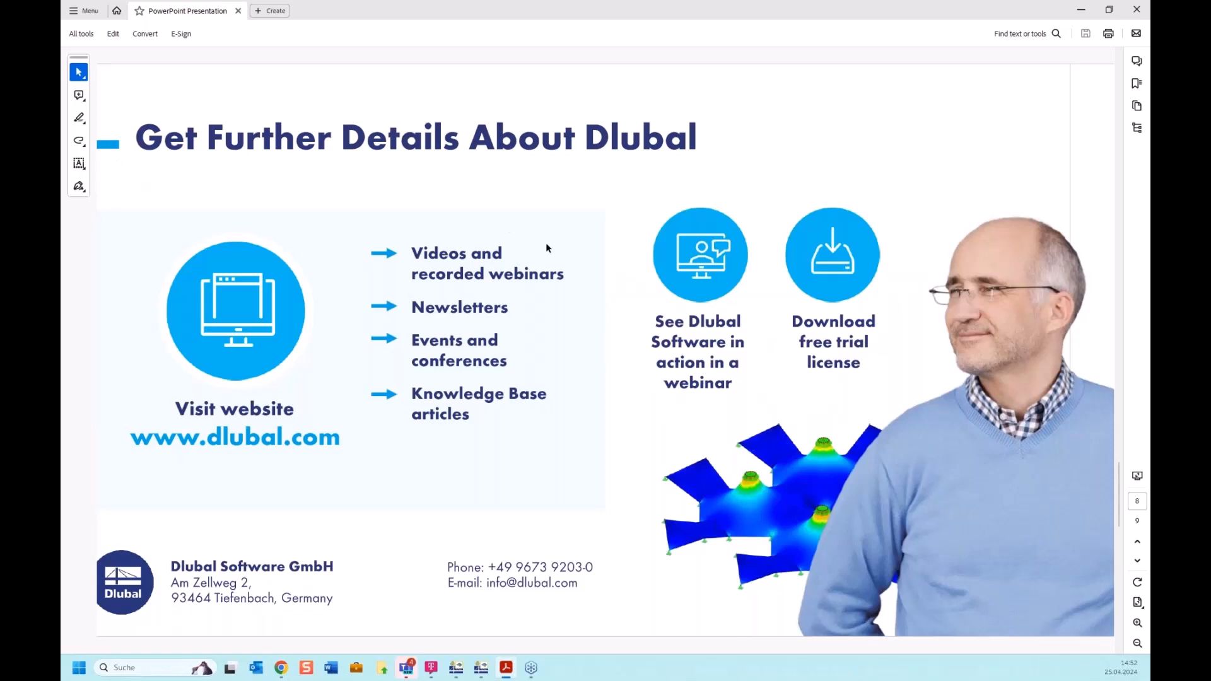
key("Page_Down")
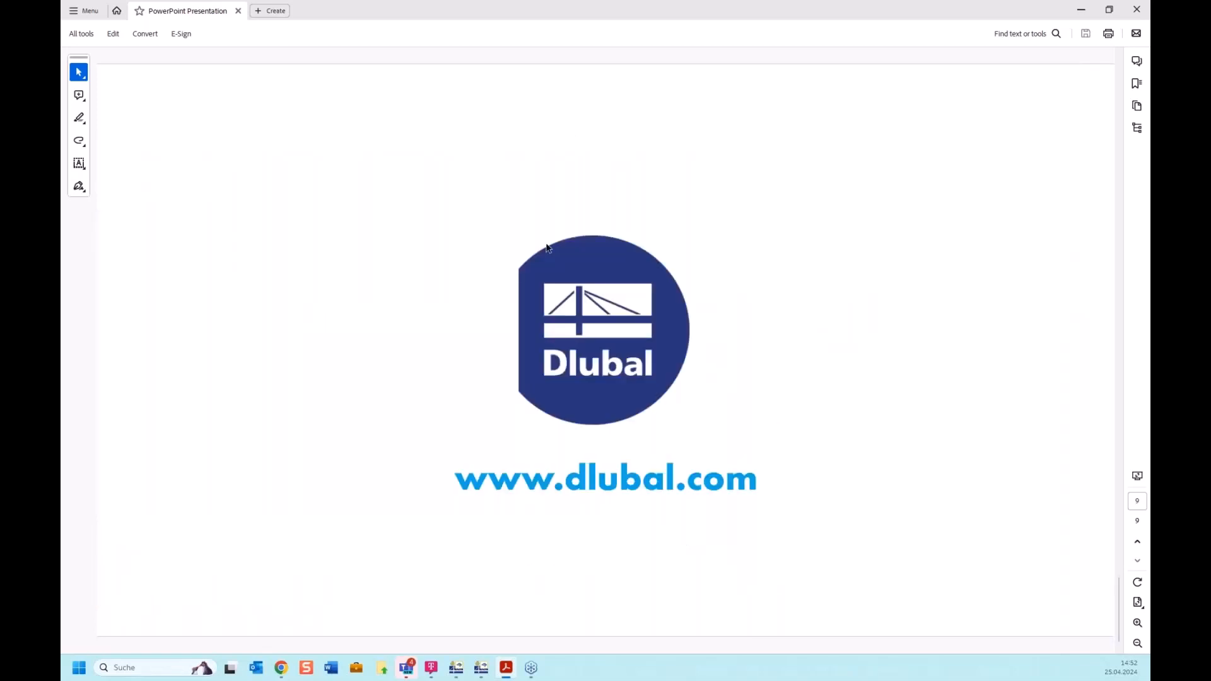